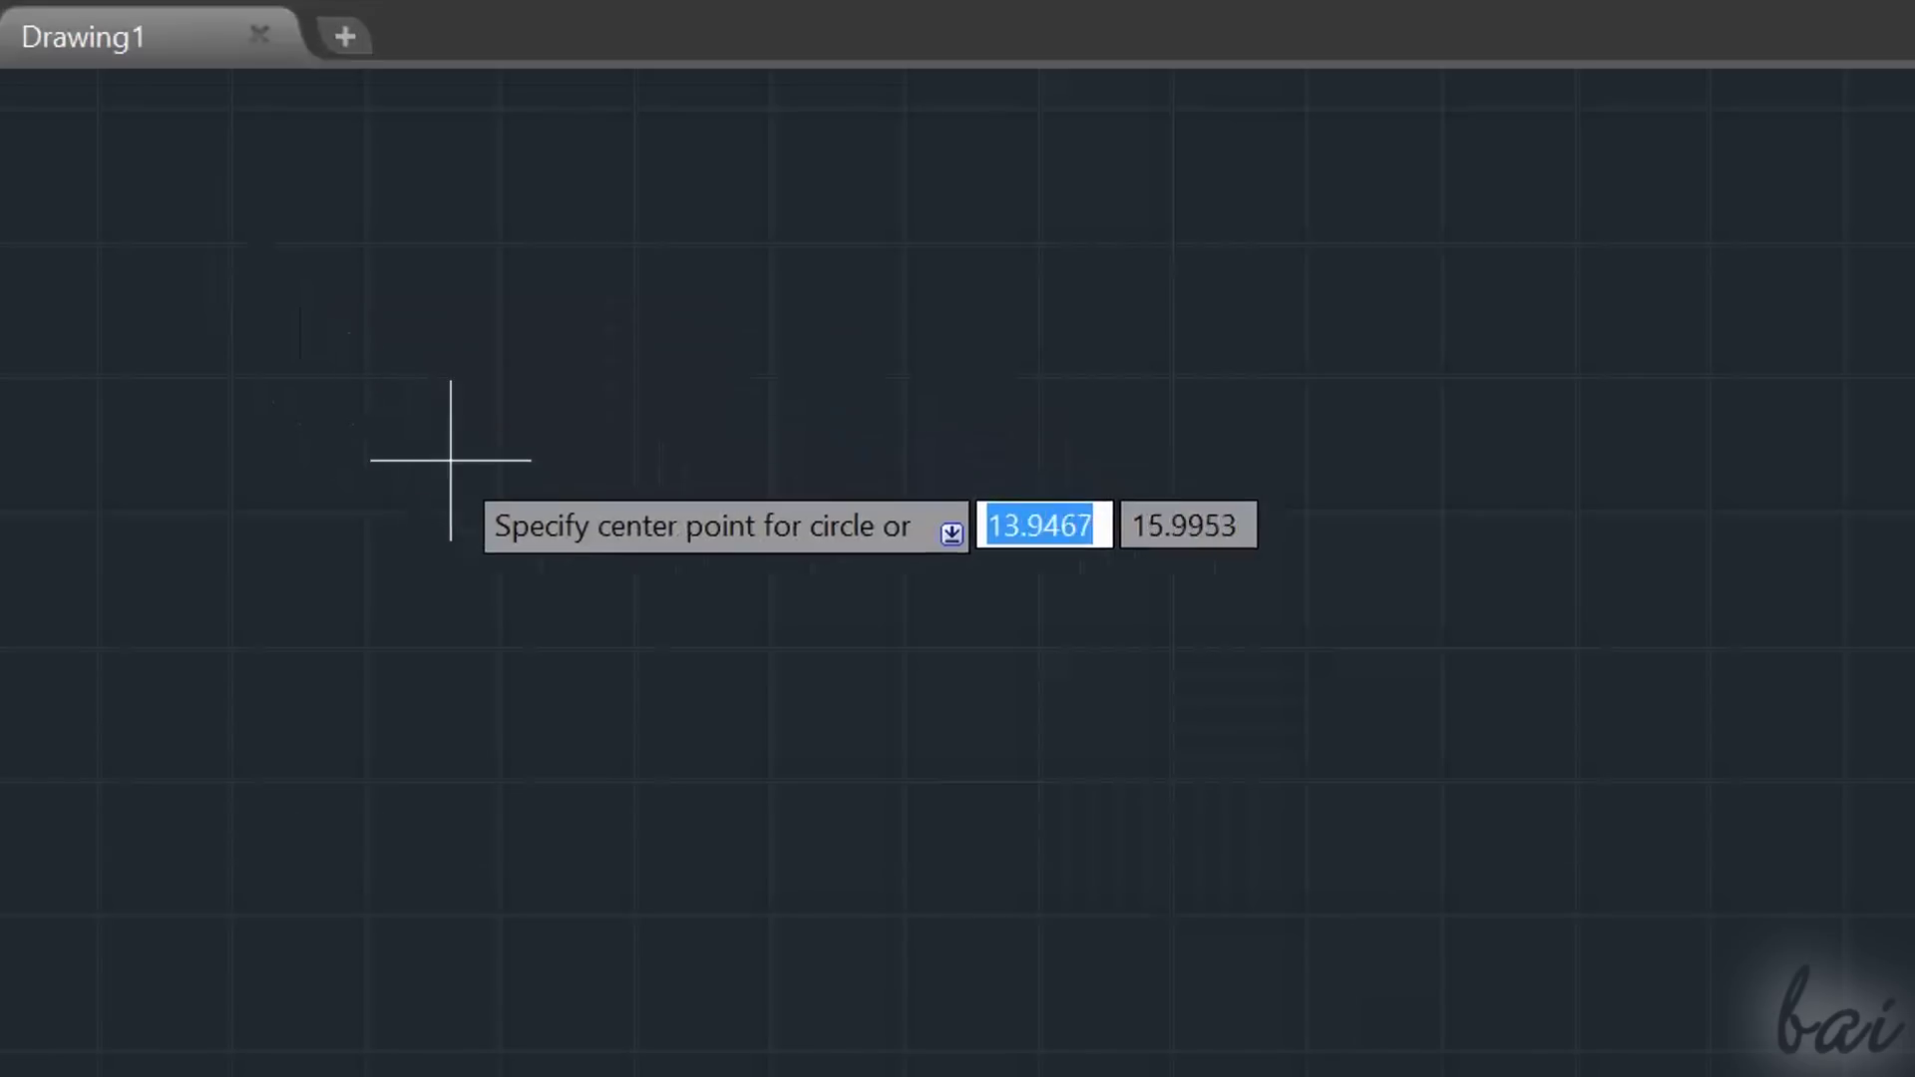
Draw a circle on the left and a three-point arc to its right.
click(577, 536)
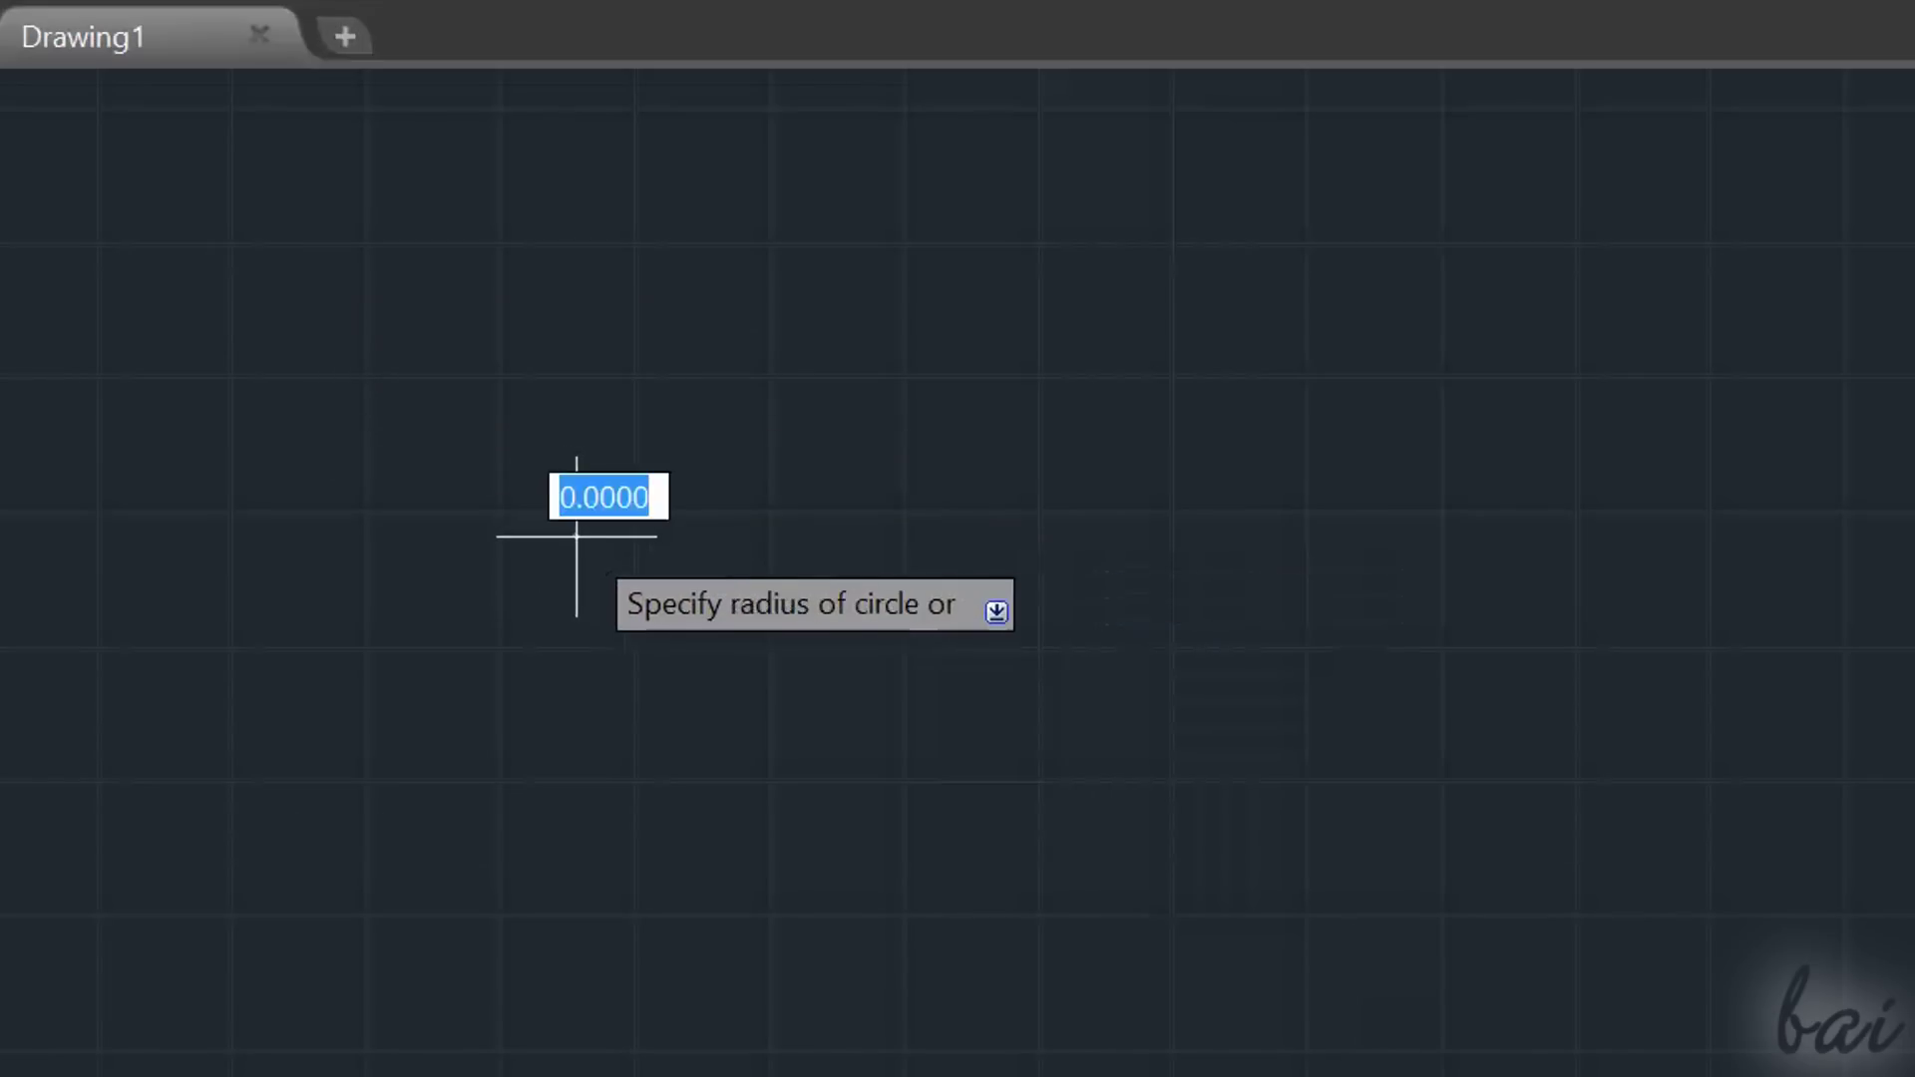
click(639, 315)
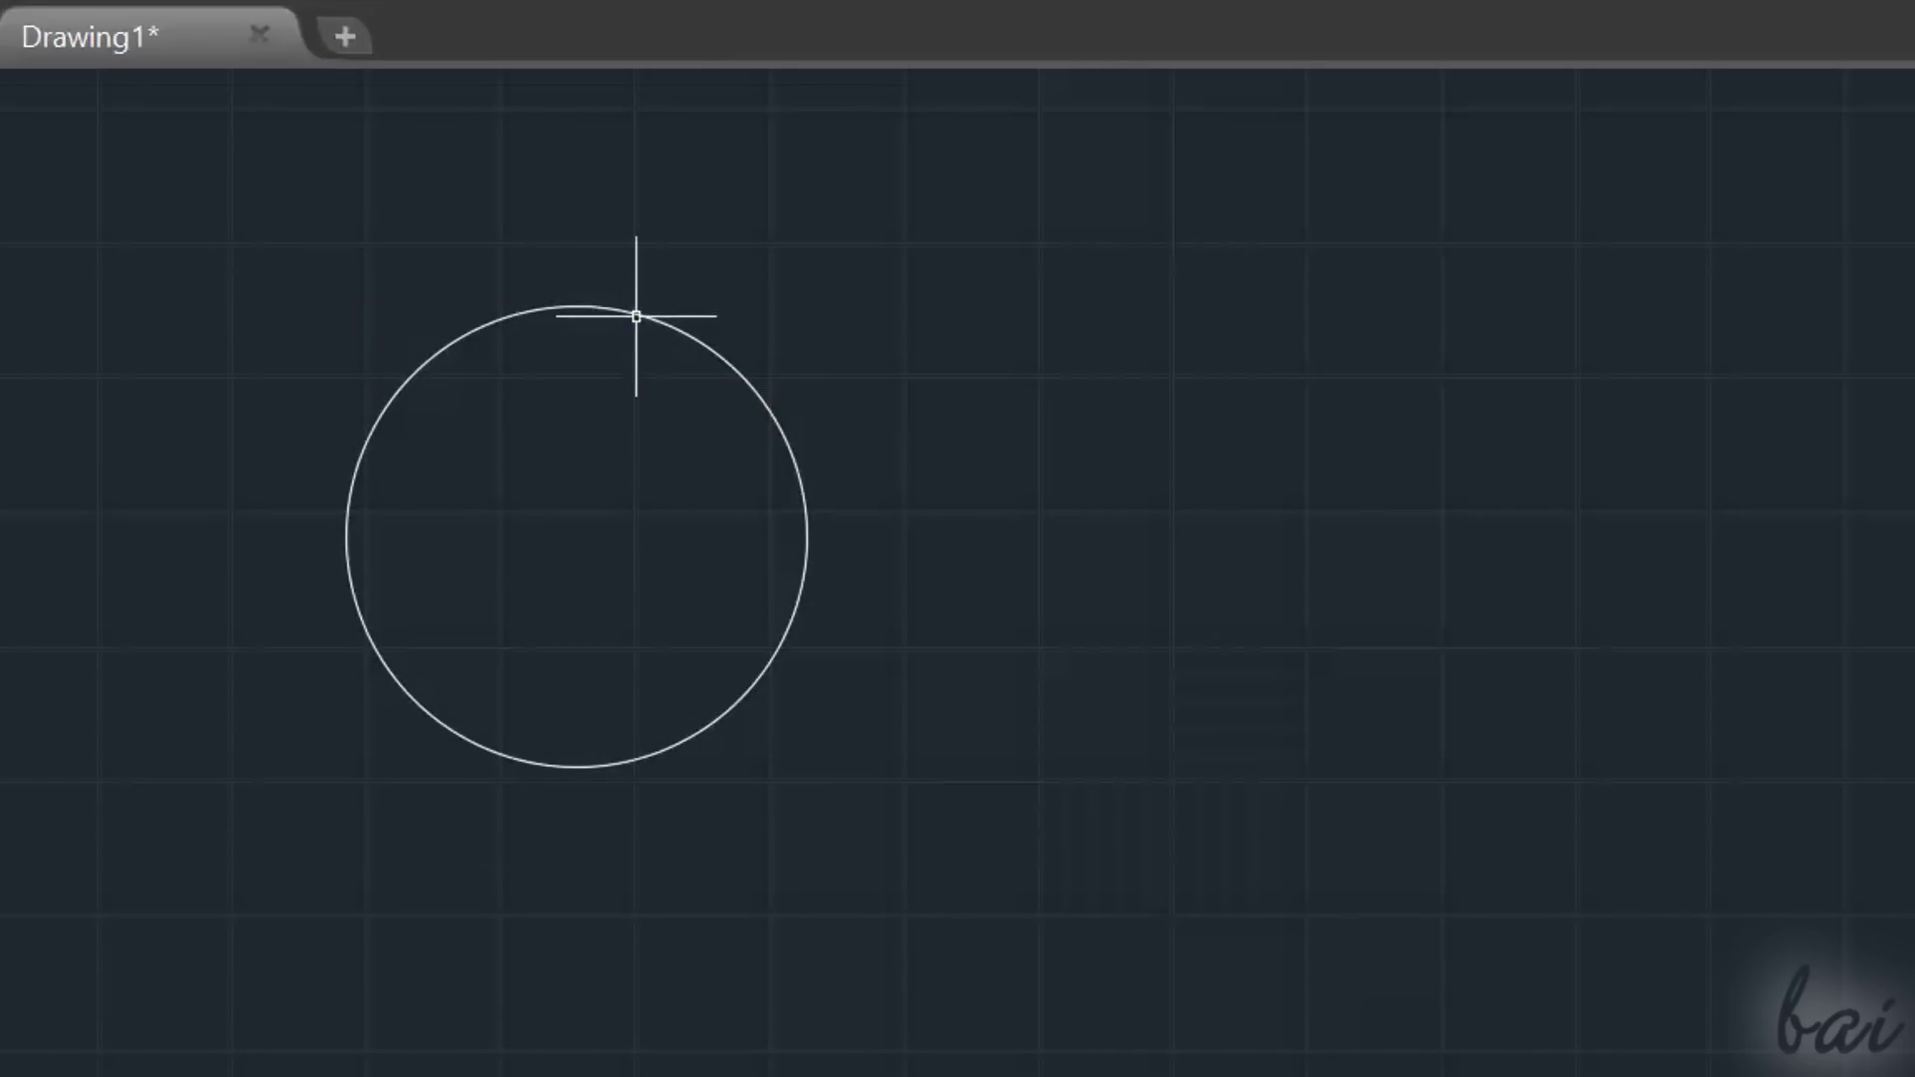
key(a)
key(Return)
click(1031, 476)
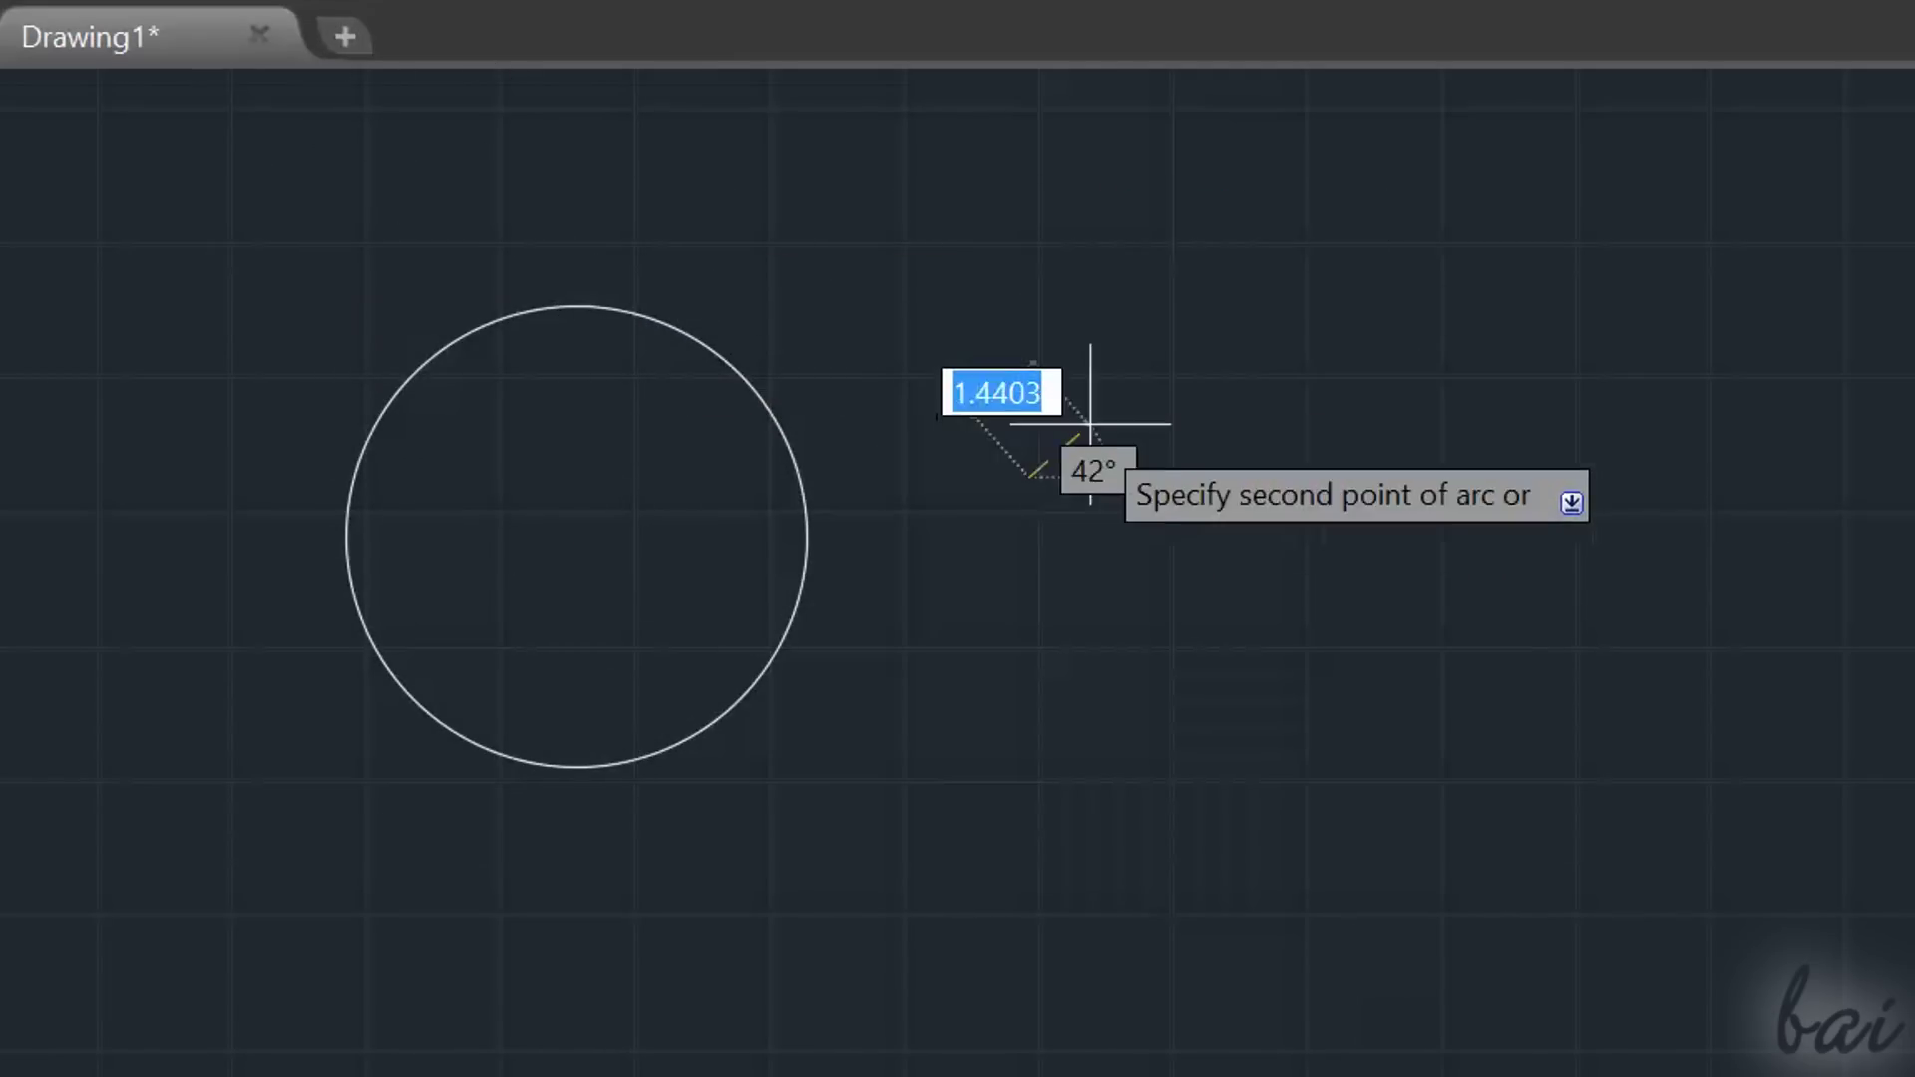
click(1164, 206)
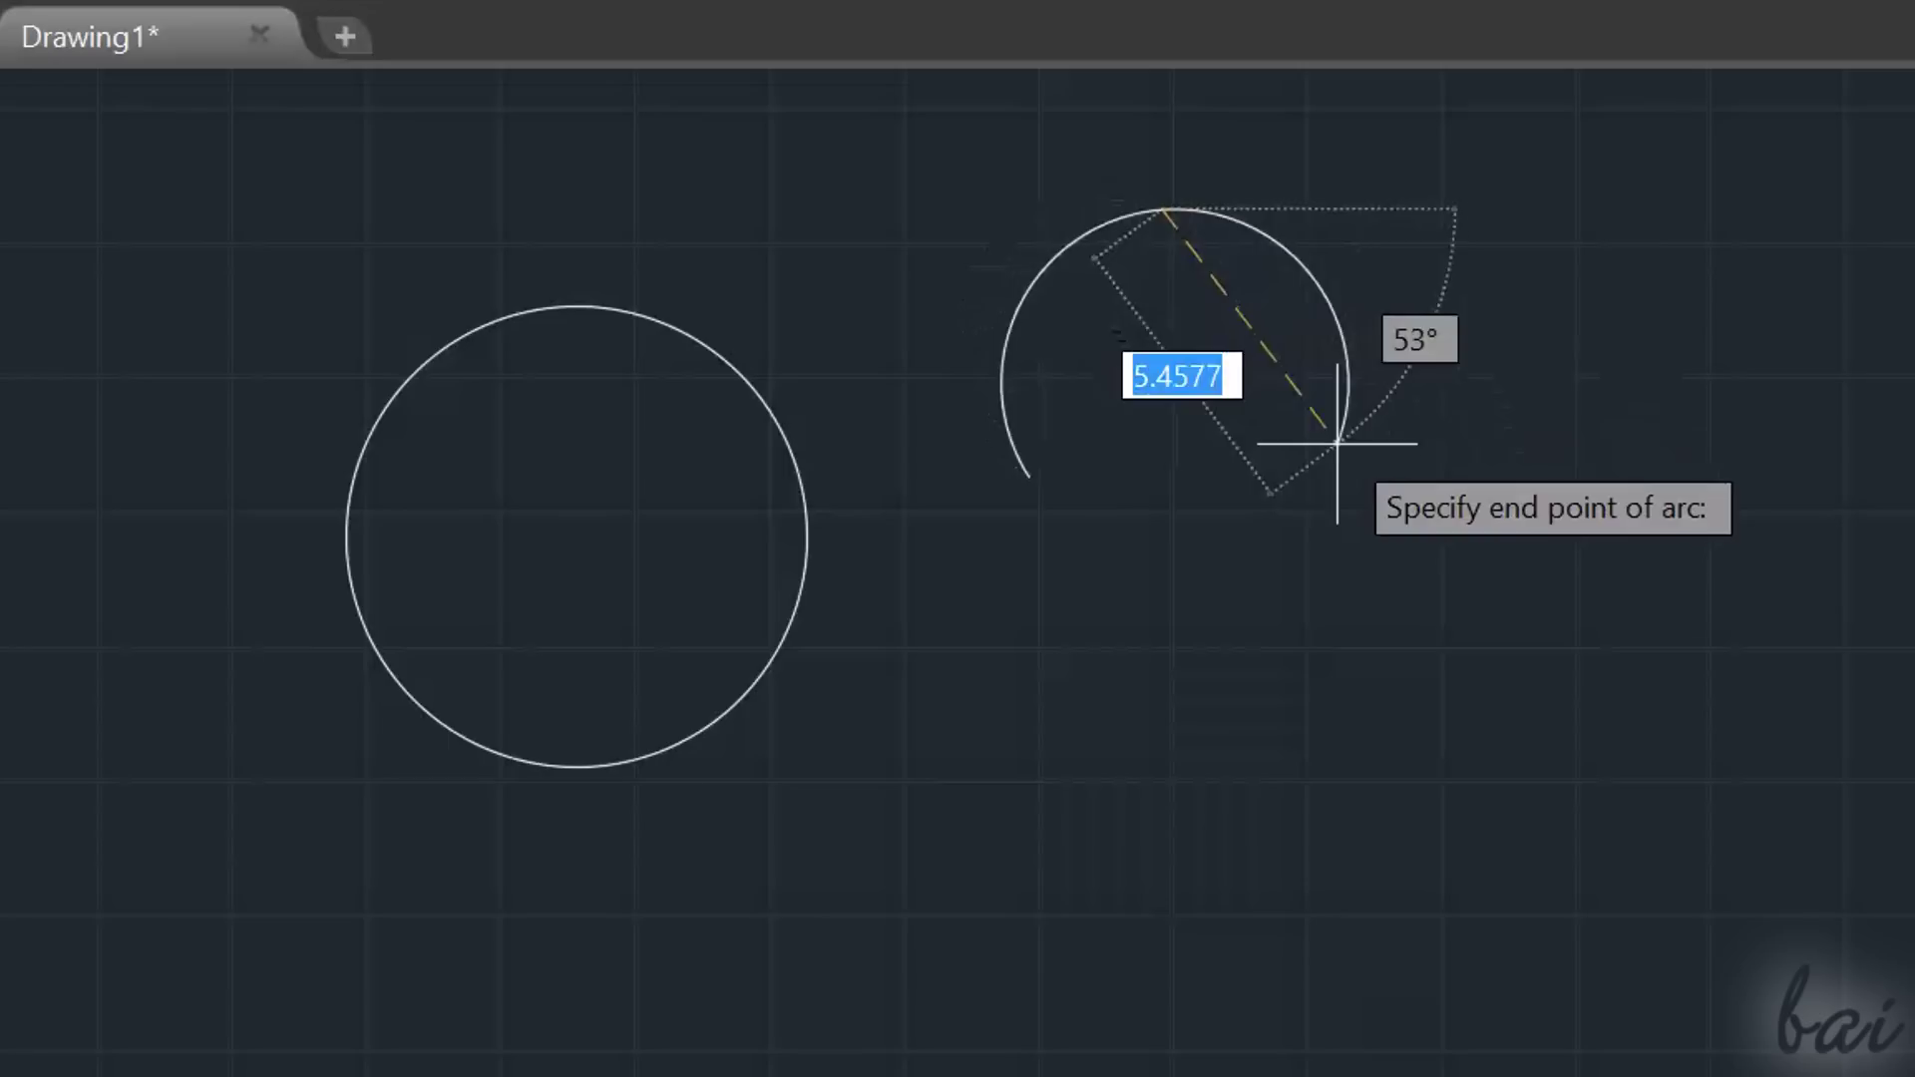
click(1379, 548)
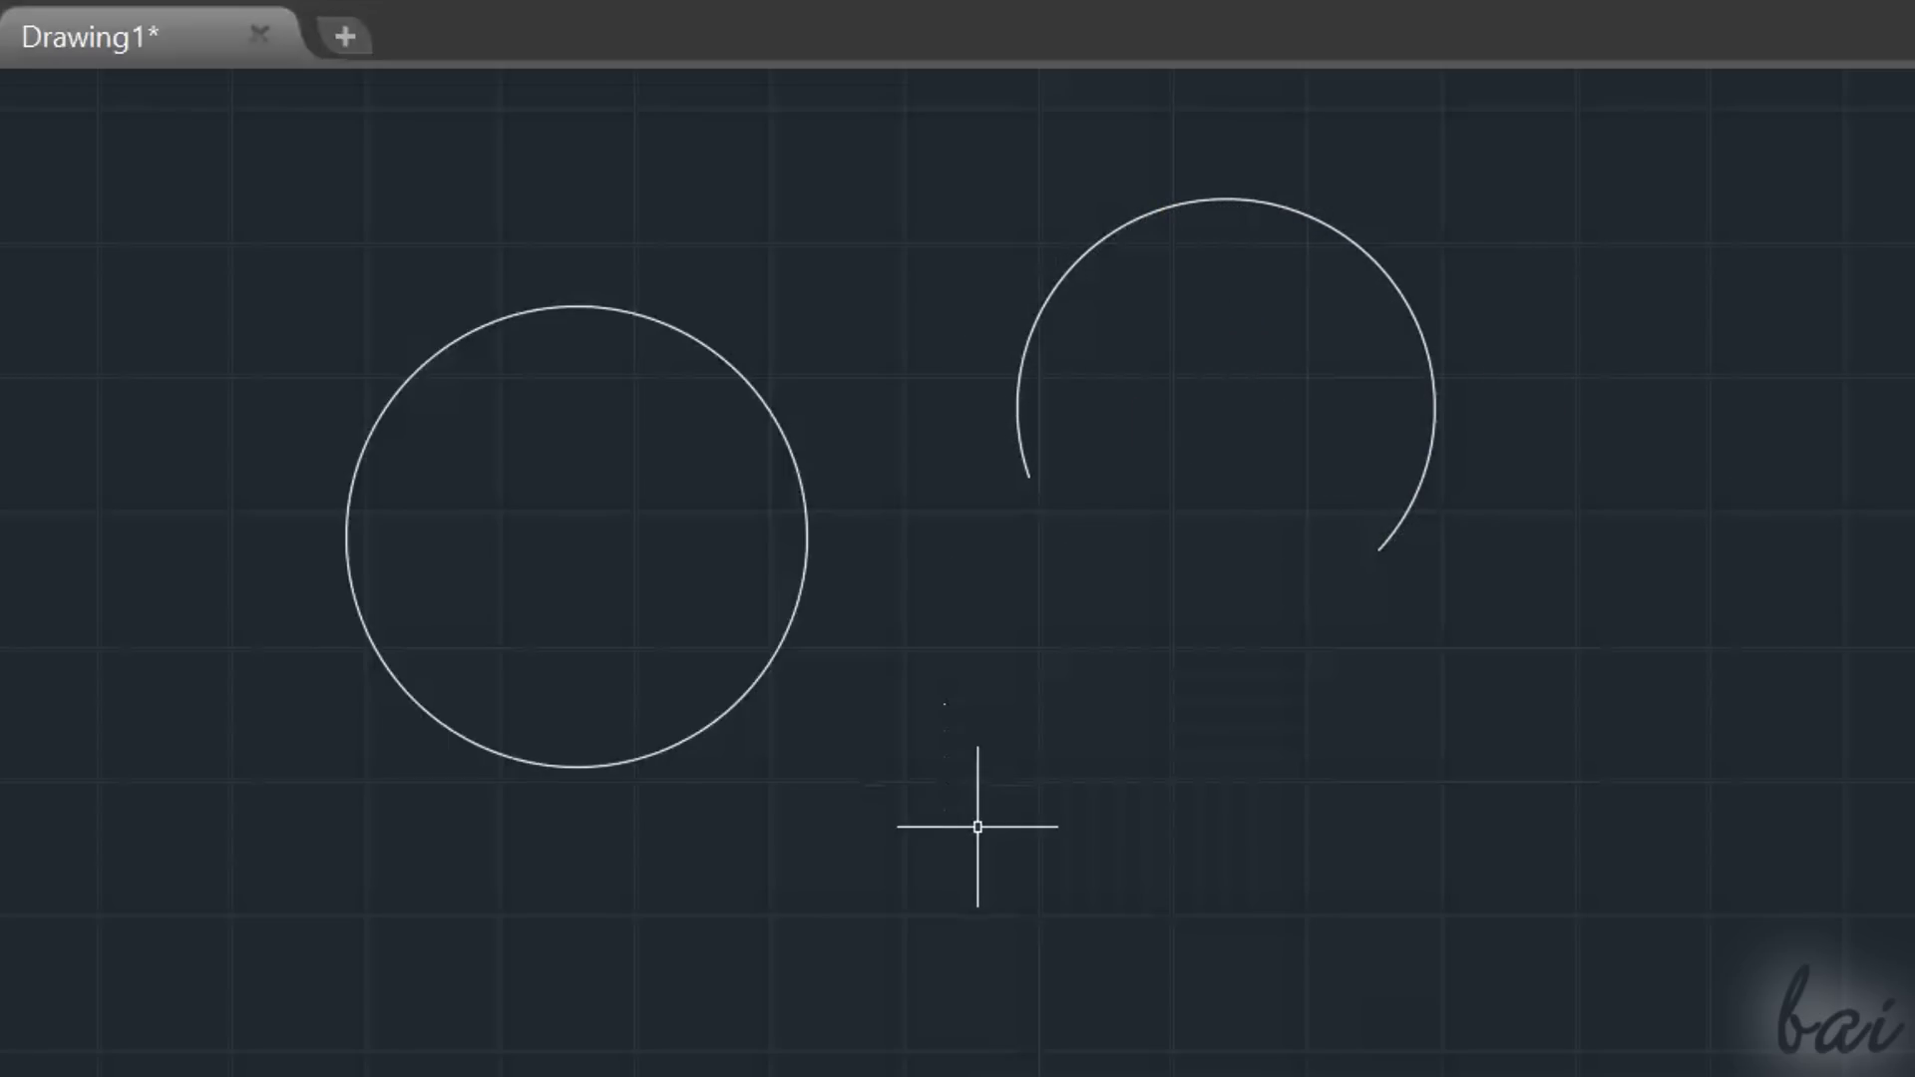
Draw a second three-point arc below the first one.
key(Return)
click(1041, 791)
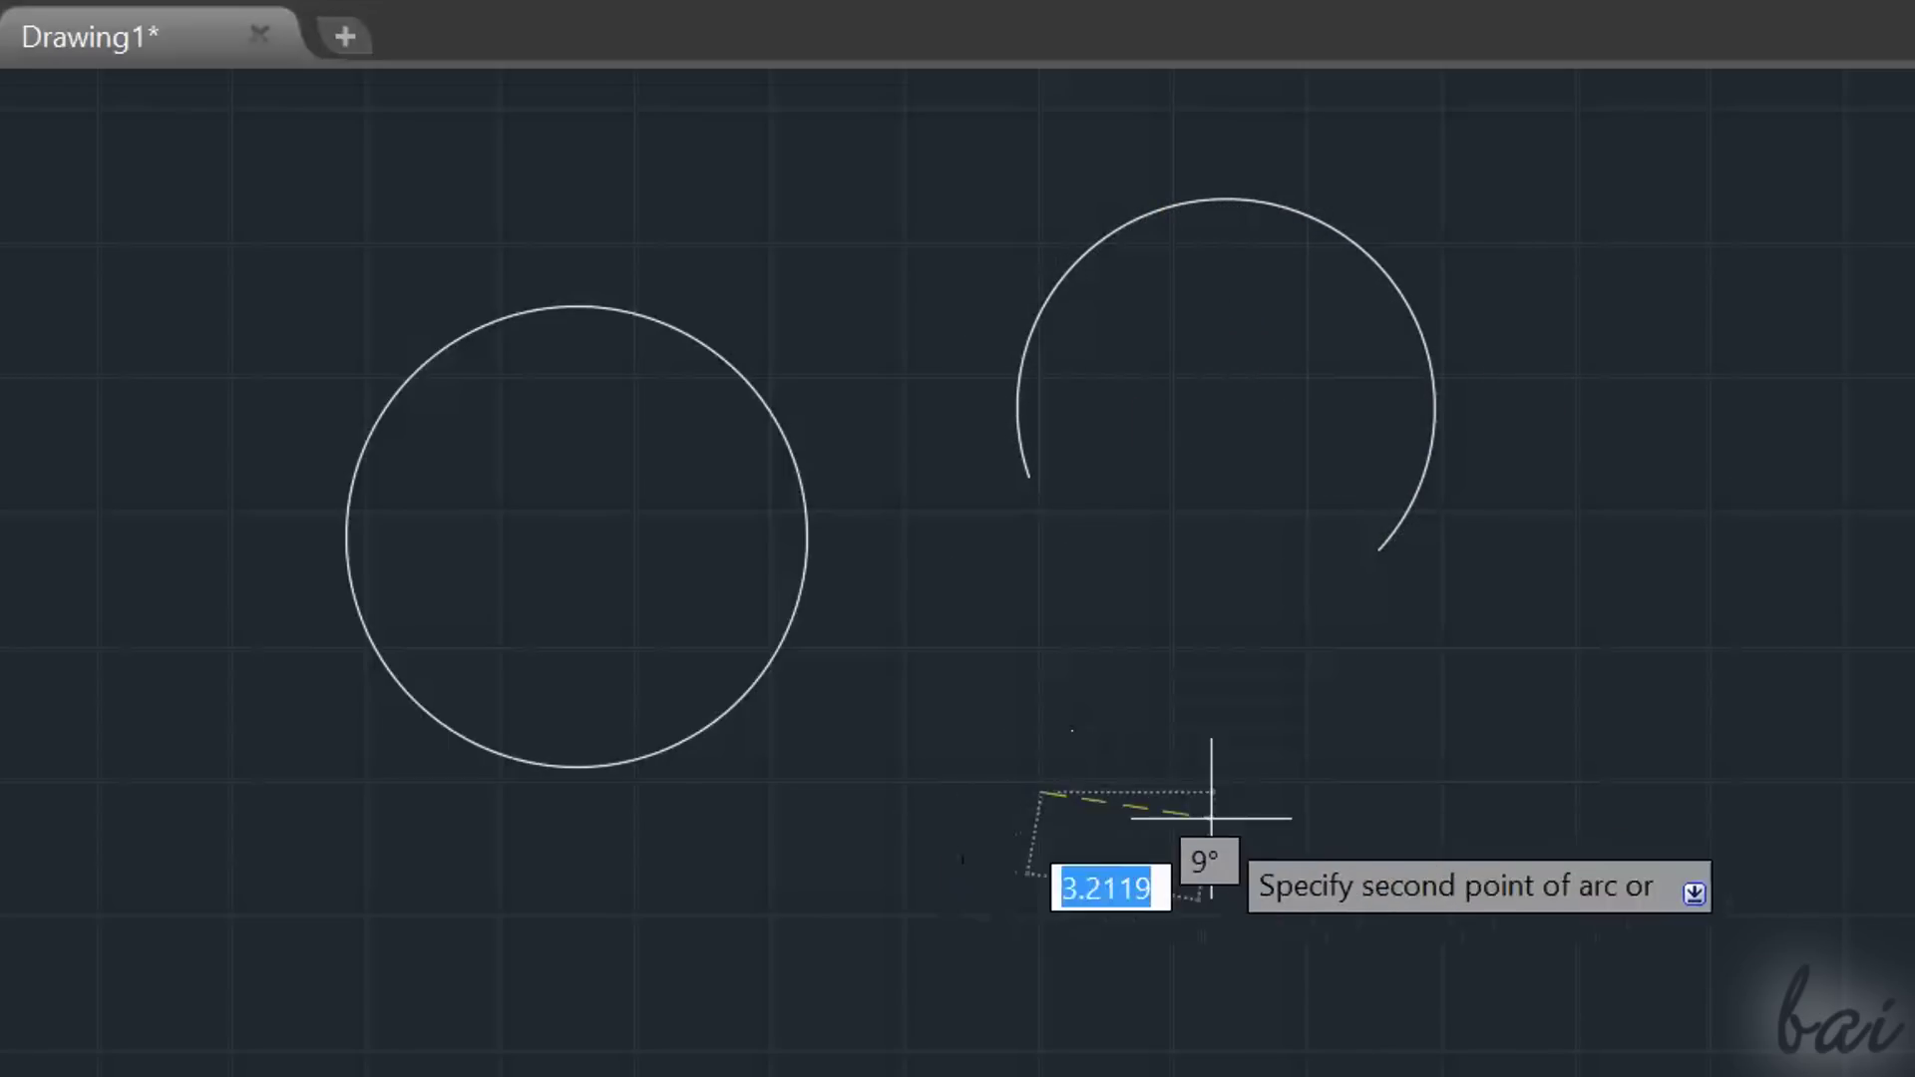
click(1202, 678)
click(1246, 960)
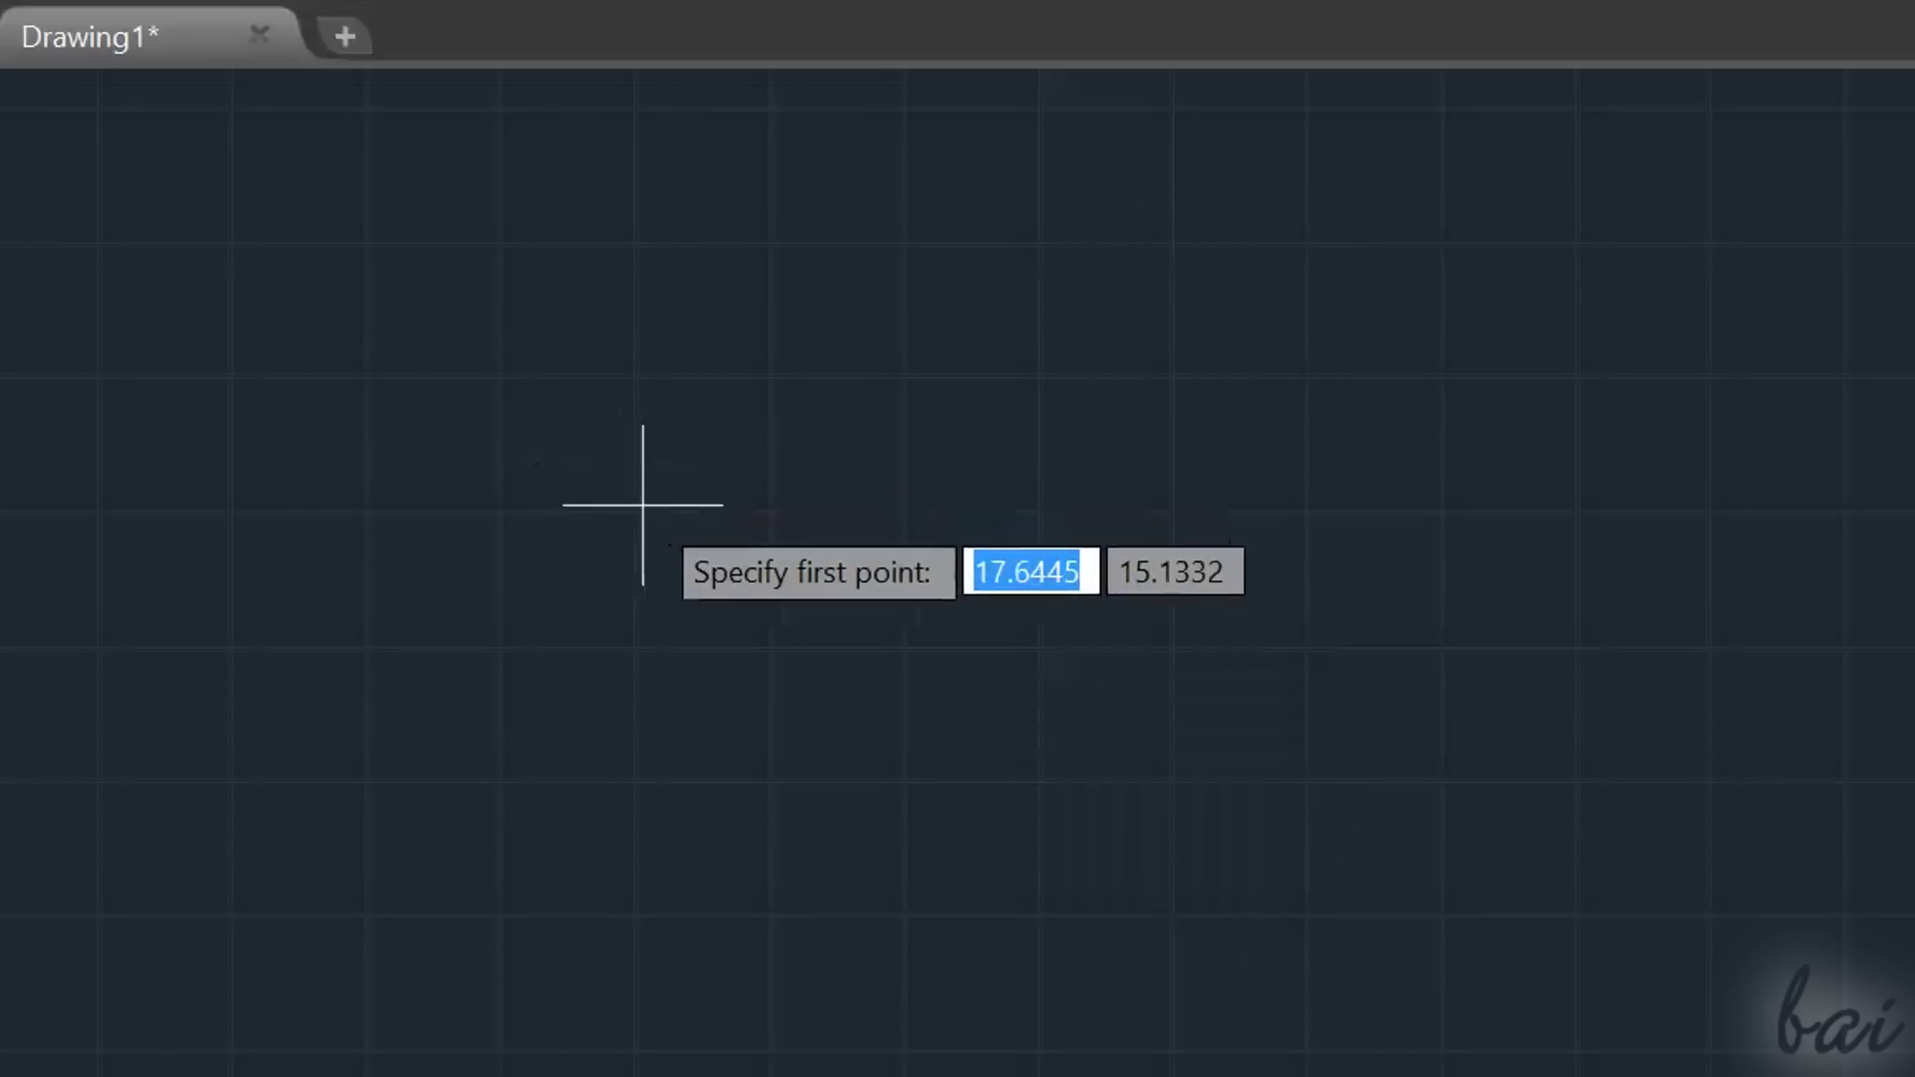
Draw a three-segment zigzag with the Line tool.
click(644, 505)
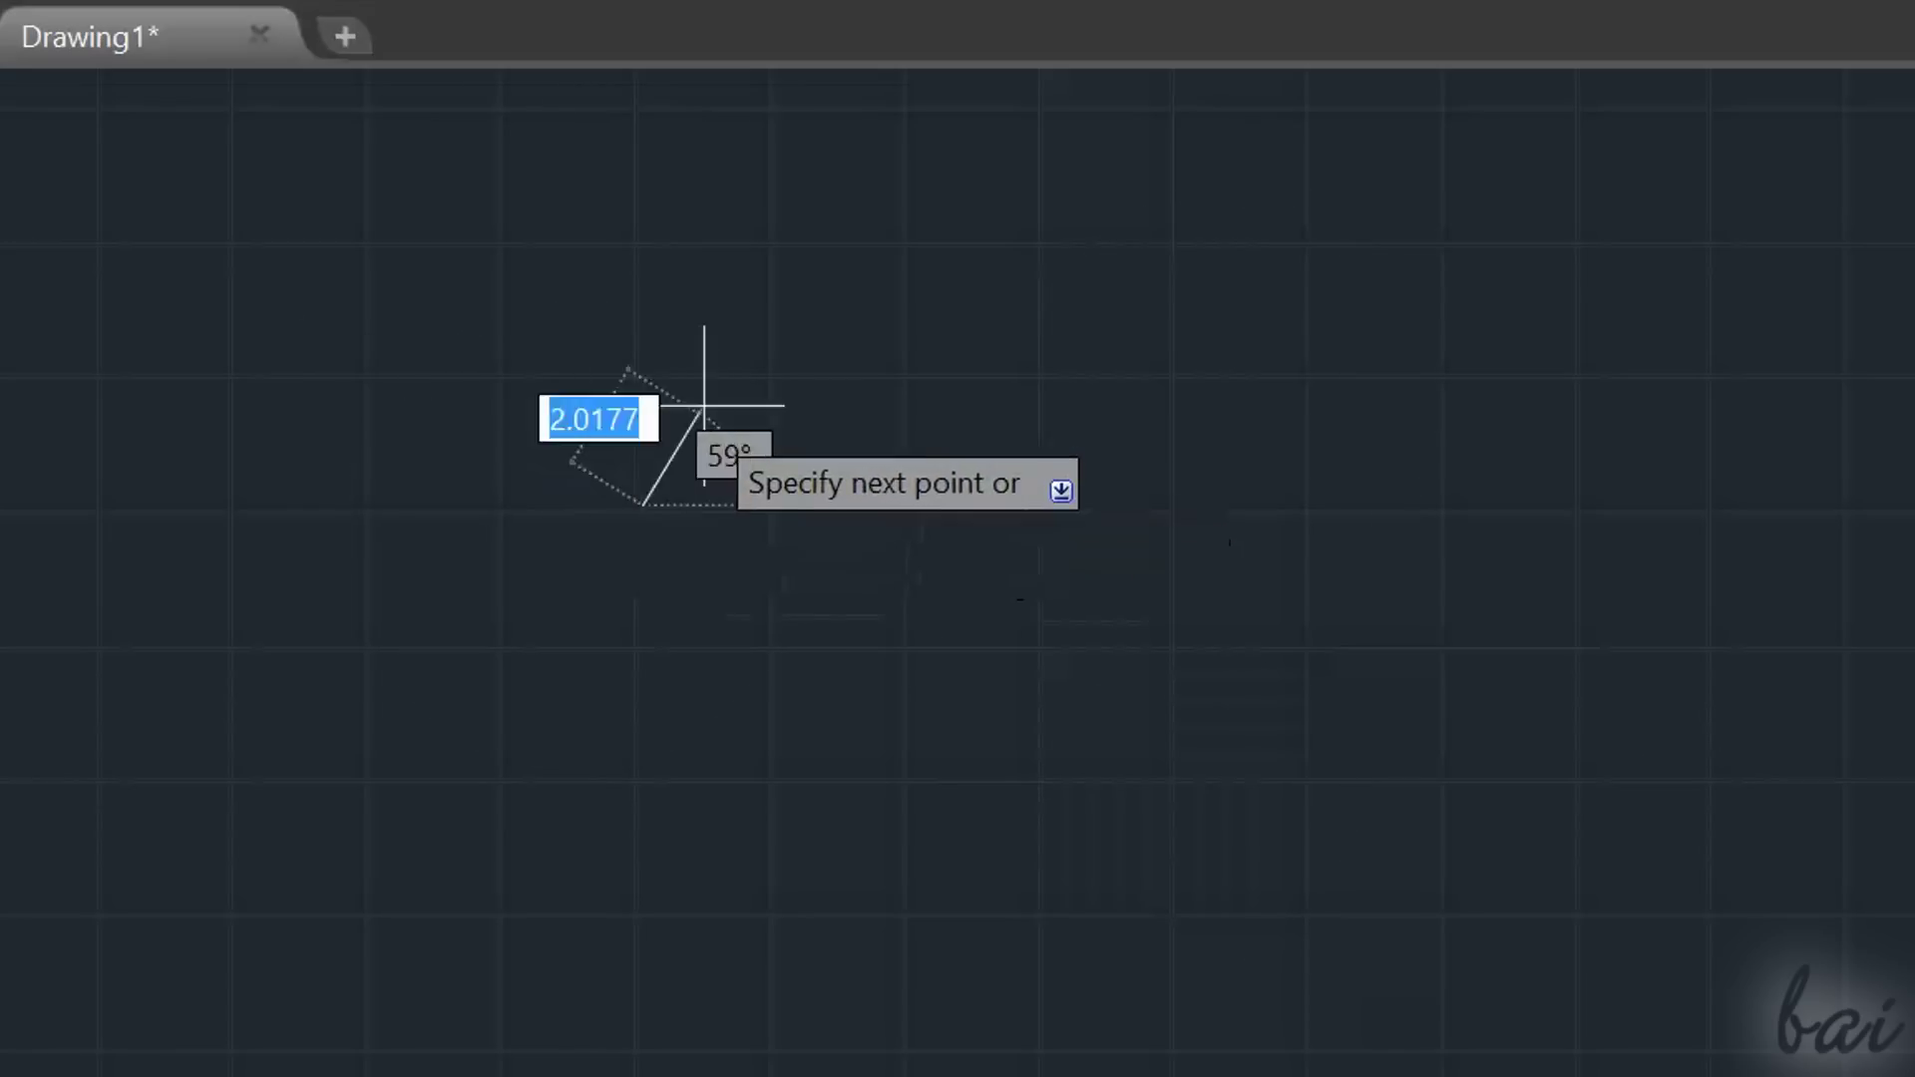
click(898, 210)
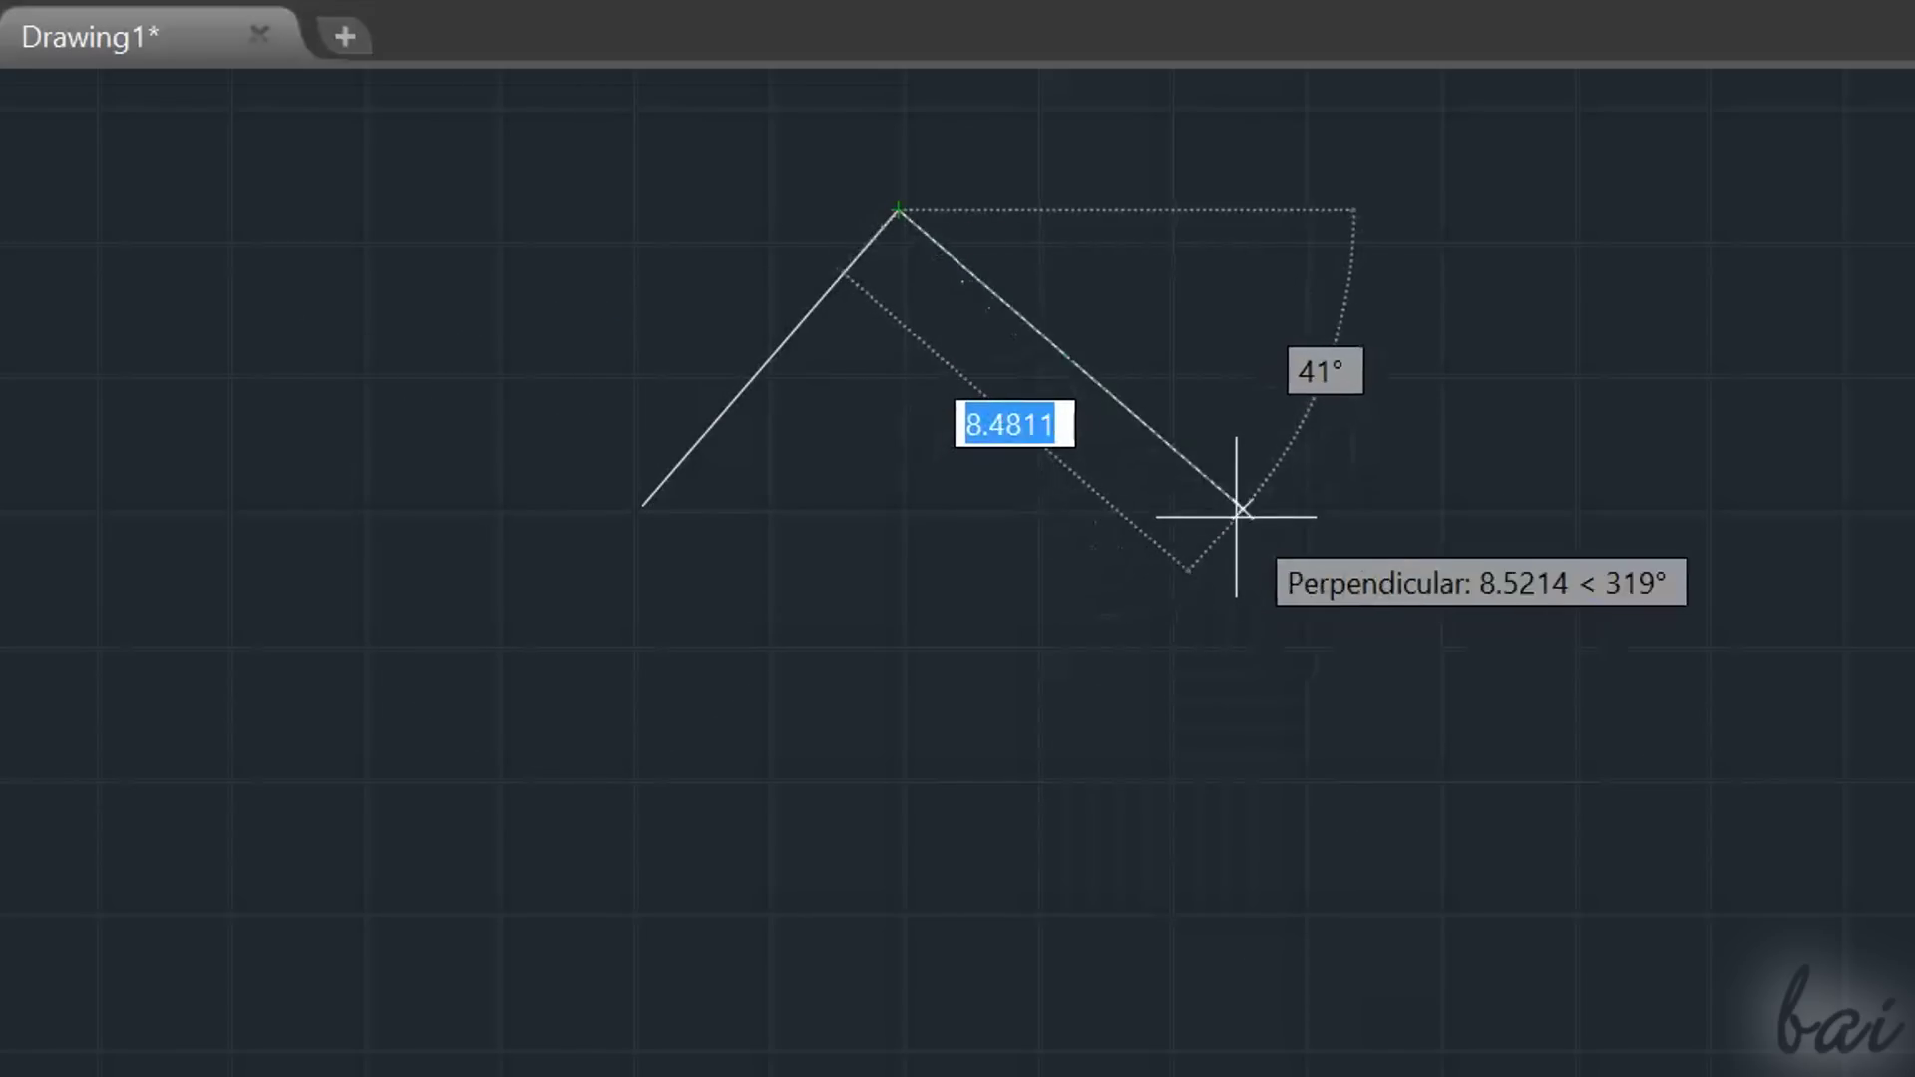
click(1251, 490)
click(1526, 208)
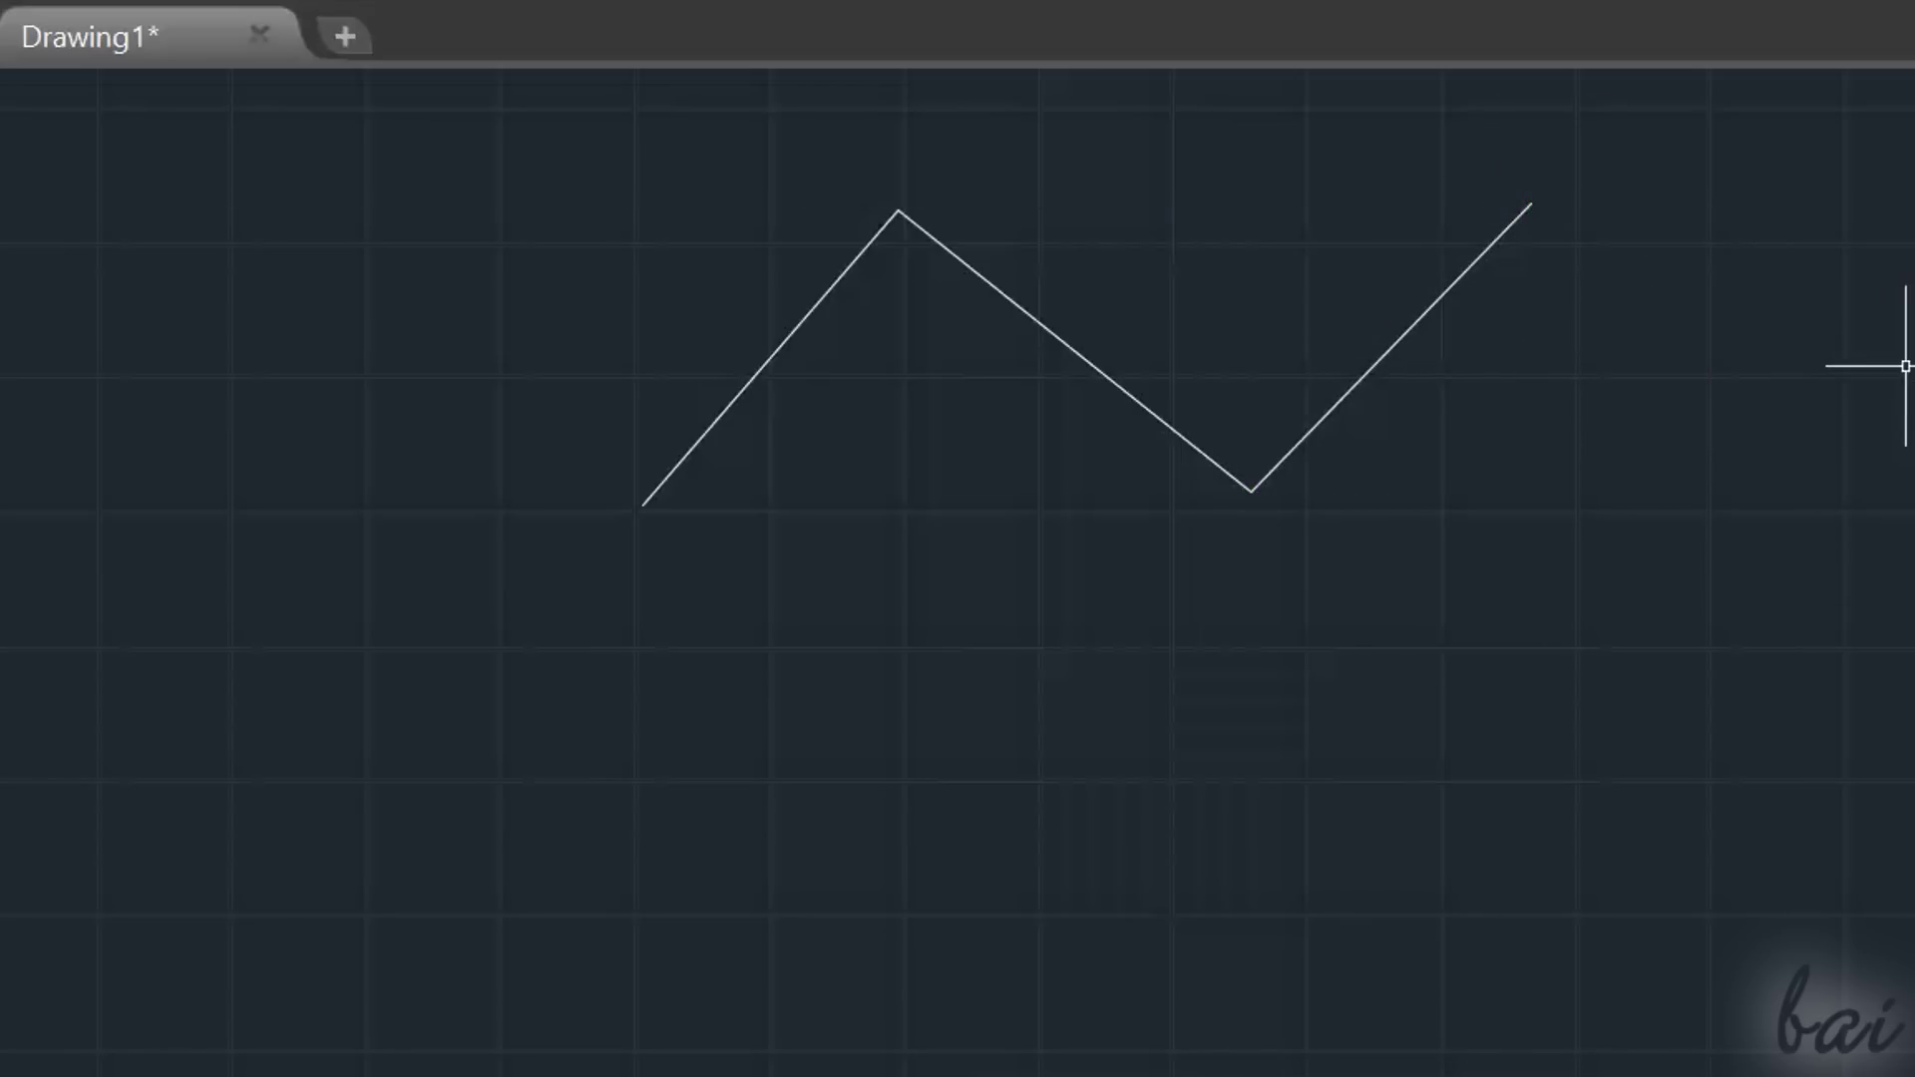
Draw a matching three-segment zigzag below it as a single polyline.
key(Return)
click(639, 859)
click(882, 552)
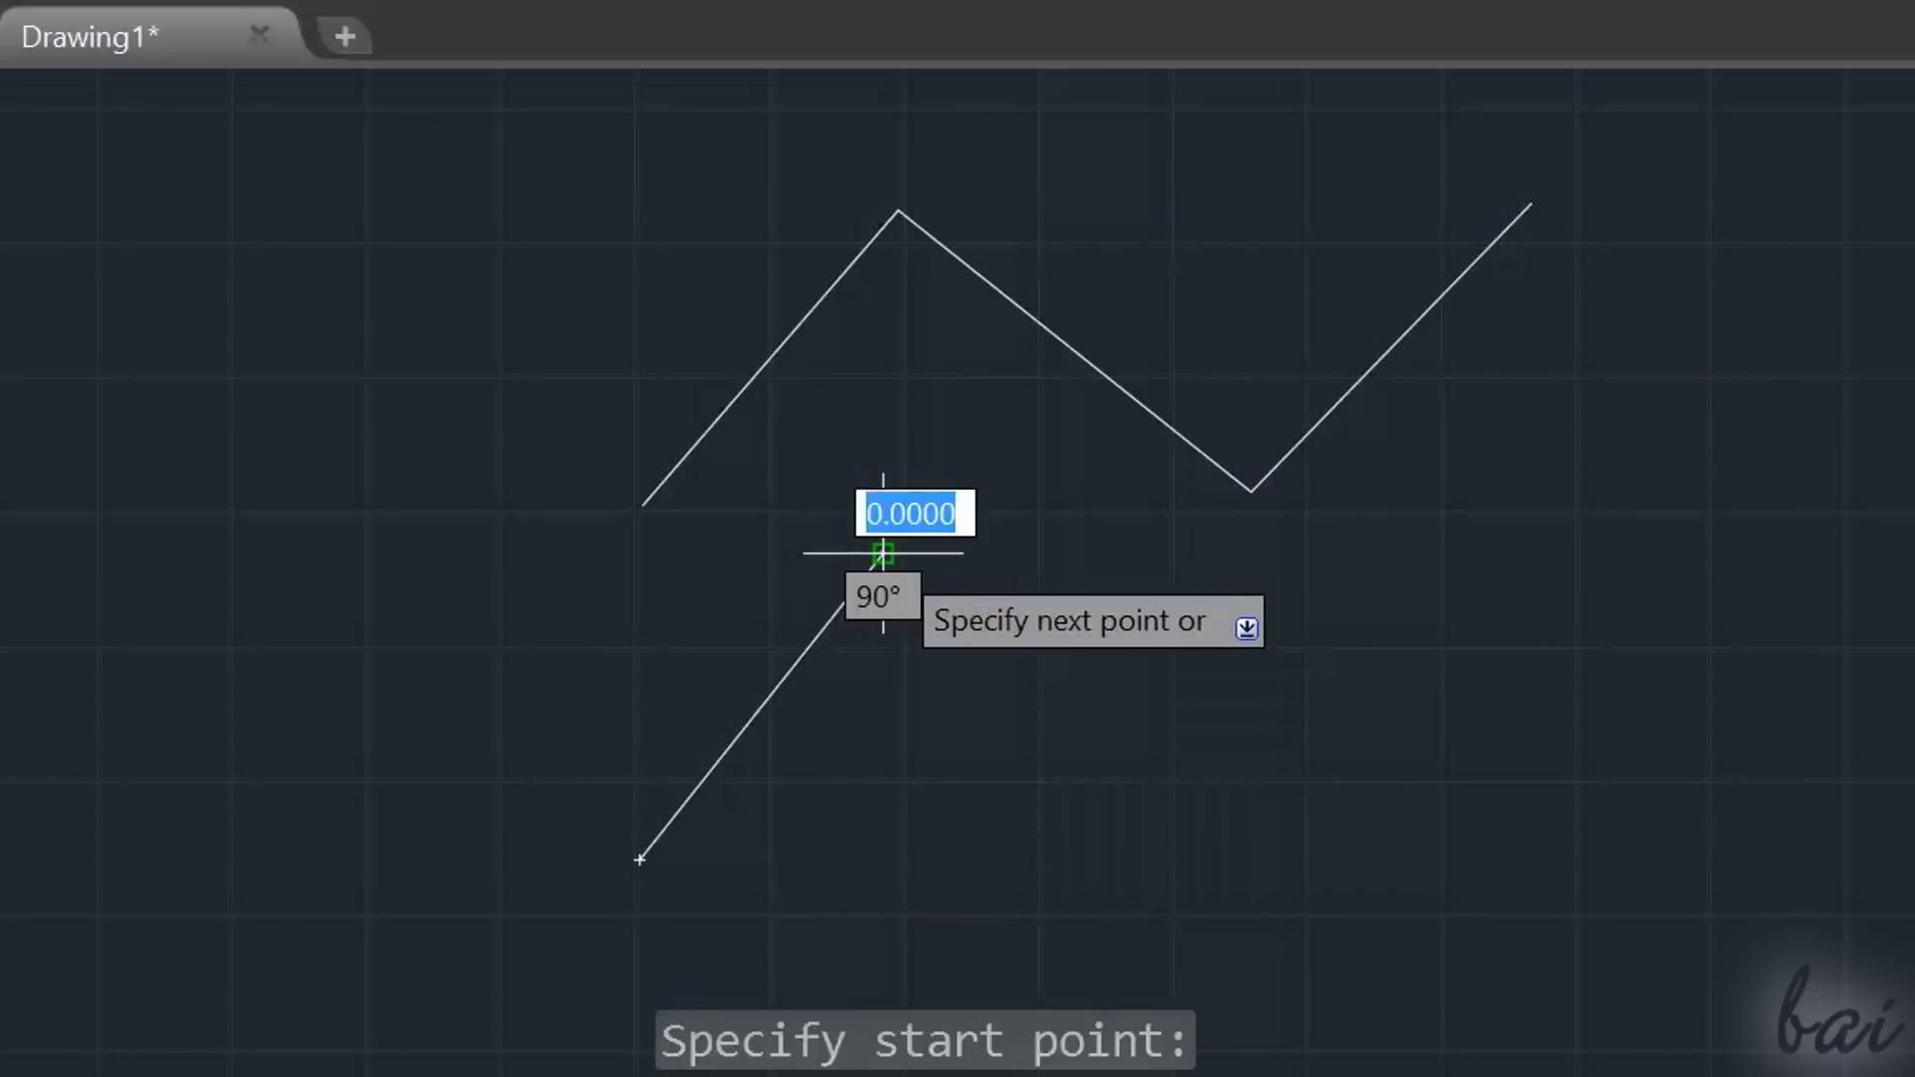
click(1230, 828)
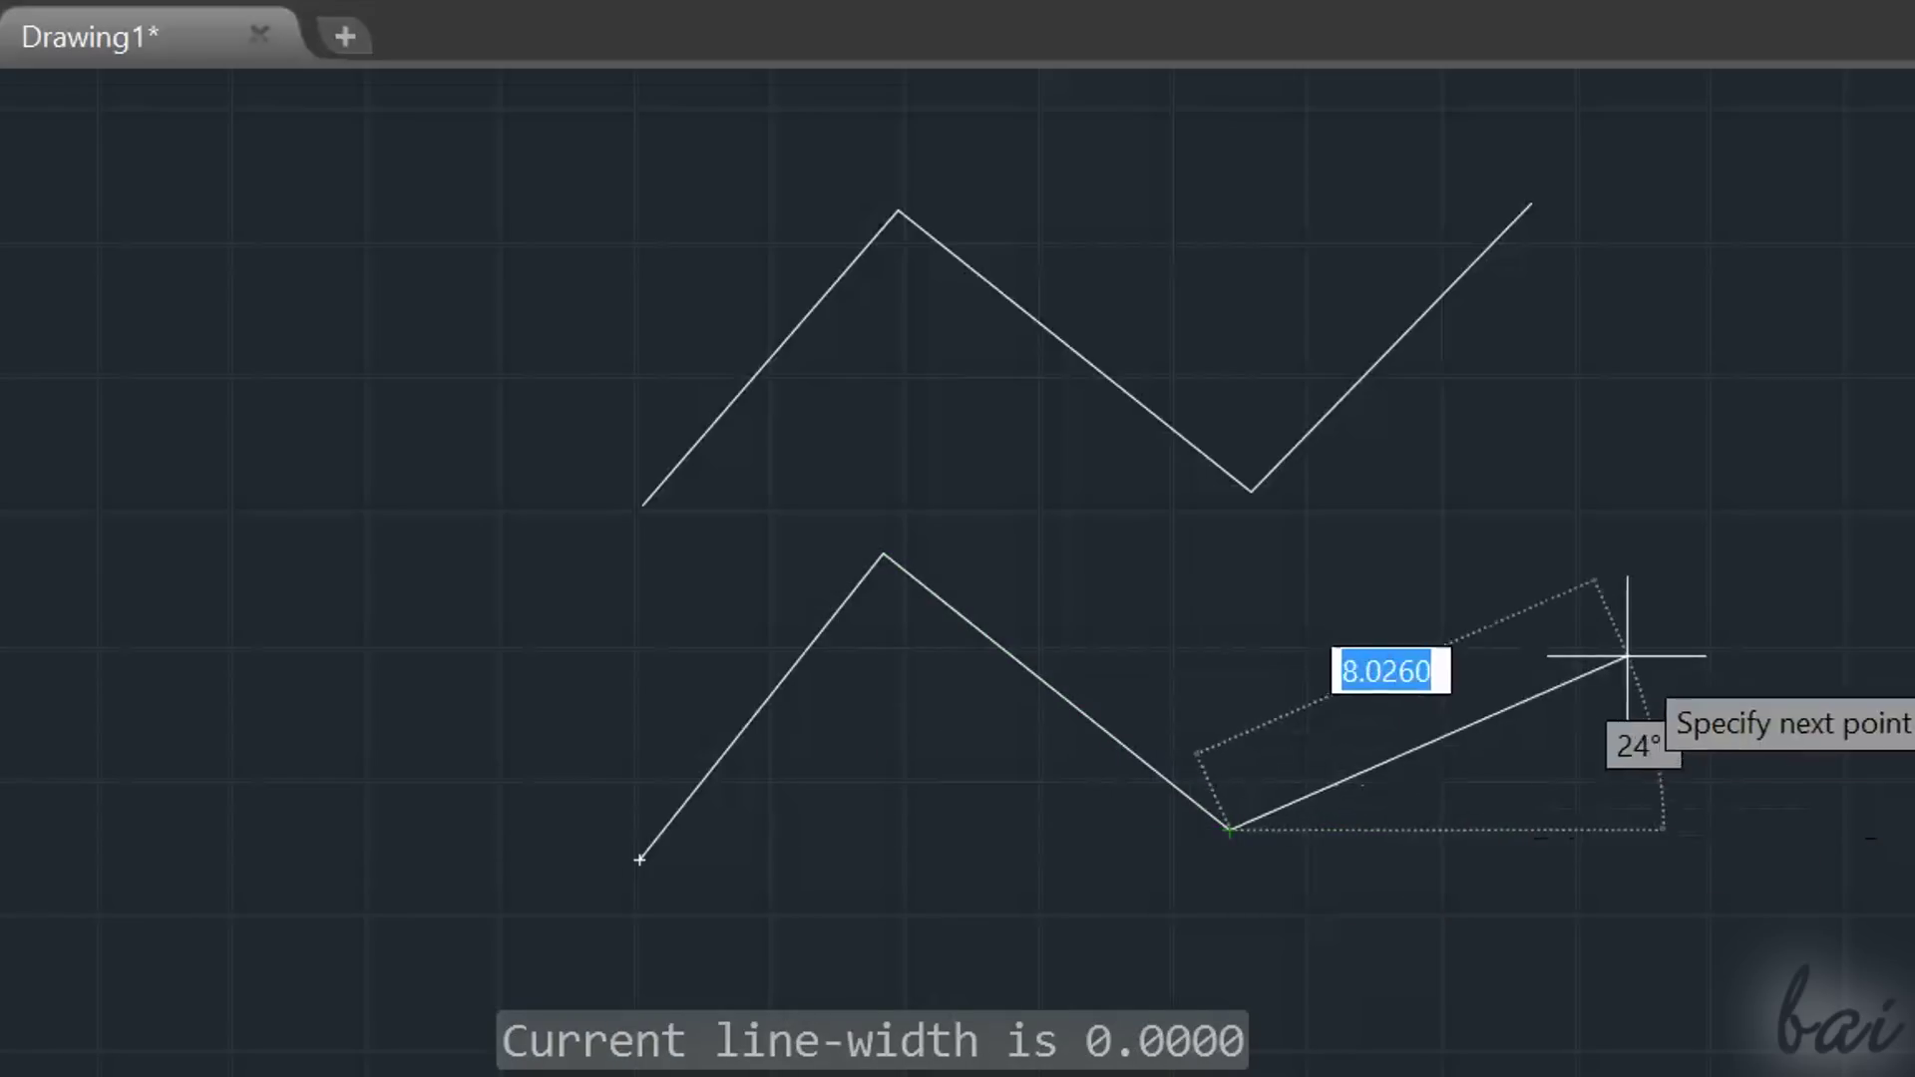
click(1561, 526)
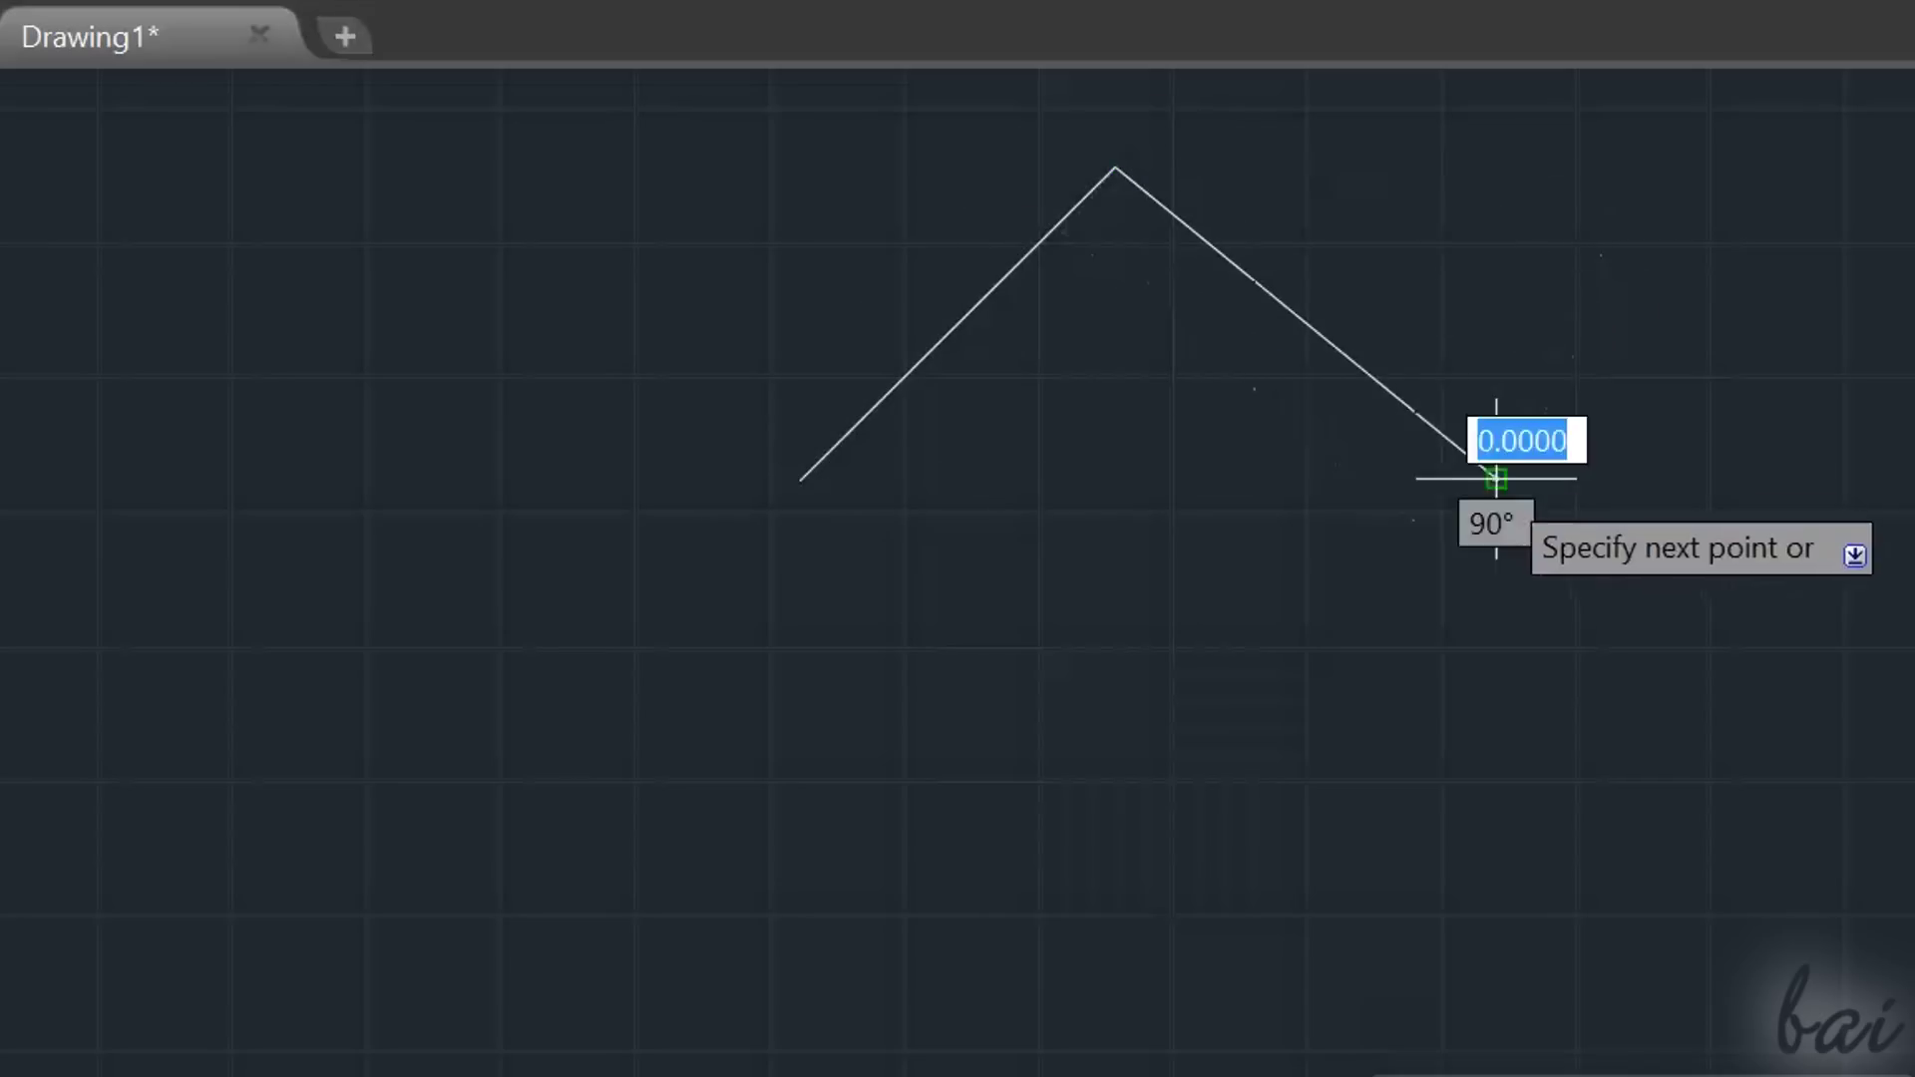
Finish the four-sided line shape by closing it back at its start point.
click(1497, 479)
click(1027, 688)
click(798, 480)
key(Return)
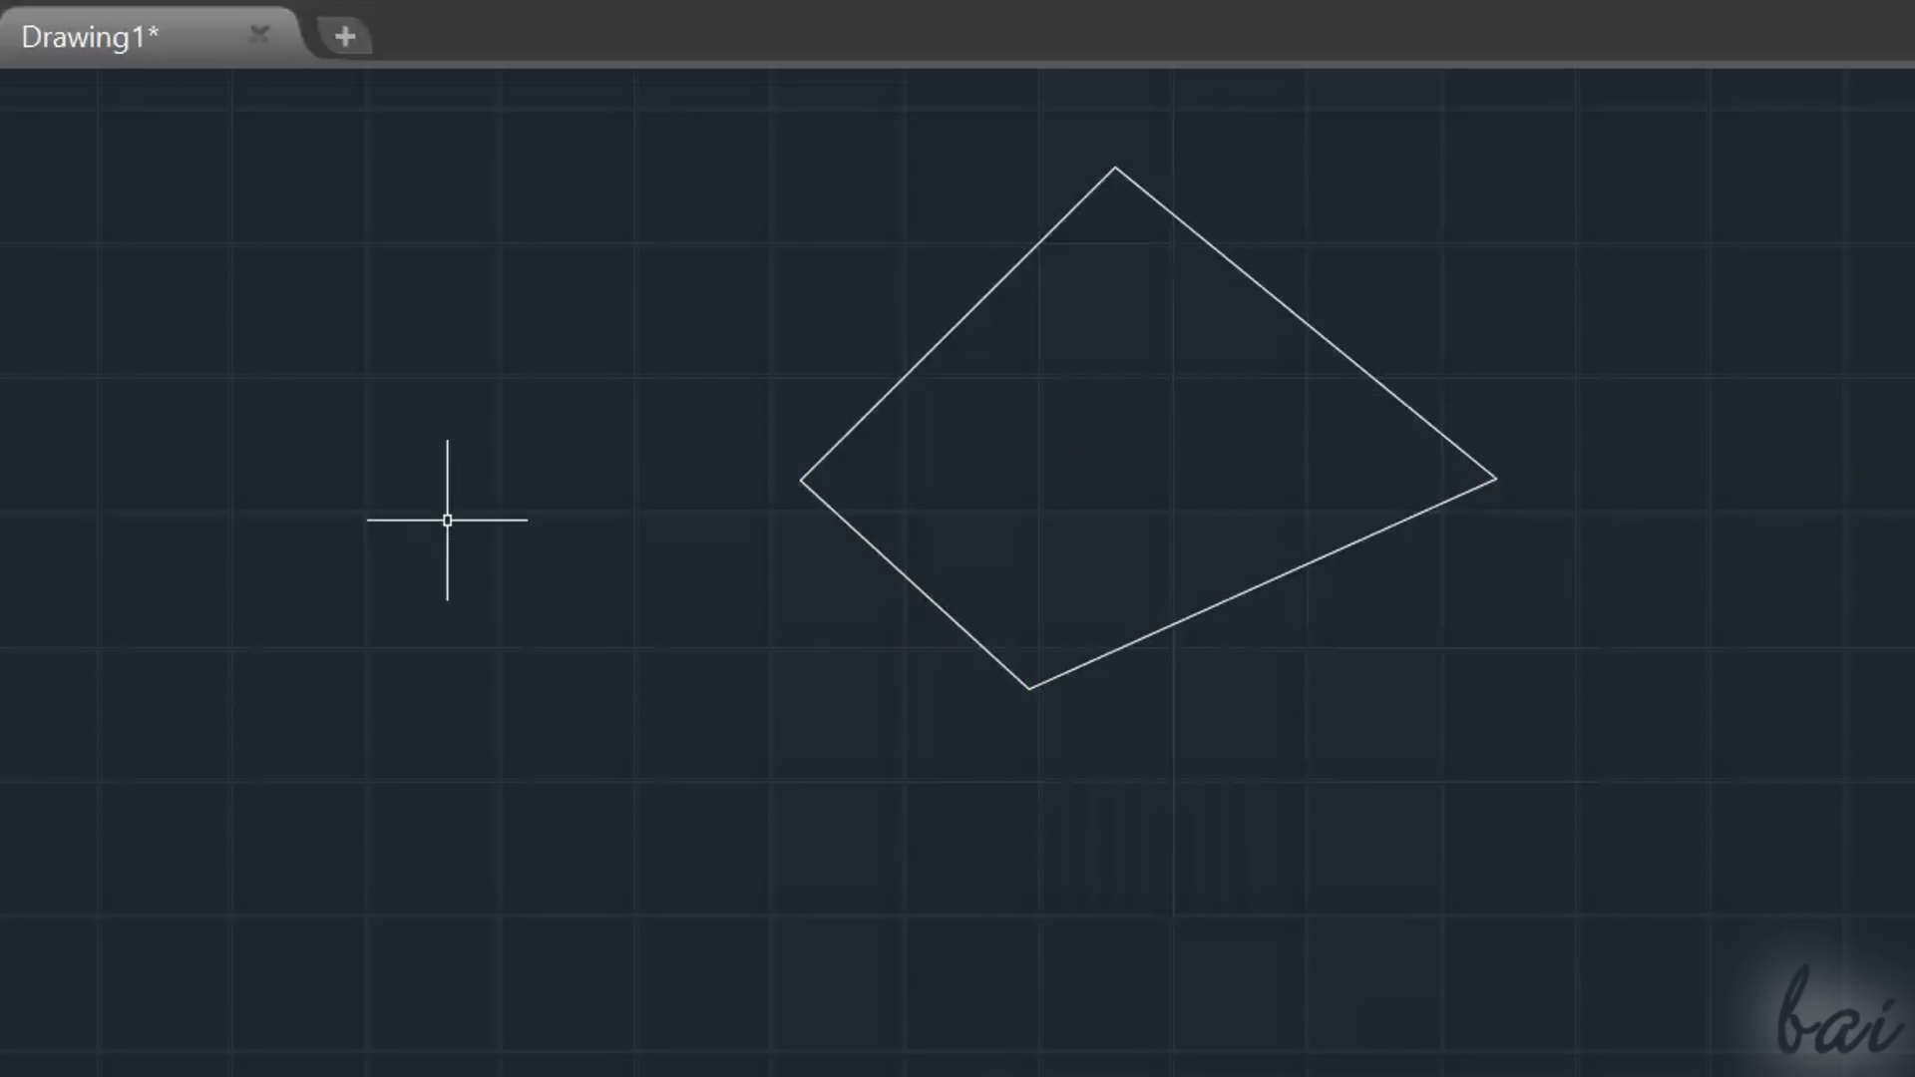
Shift the bottom edge down-right by its midpoint grip and stretch the left edge downward.
click(966, 313)
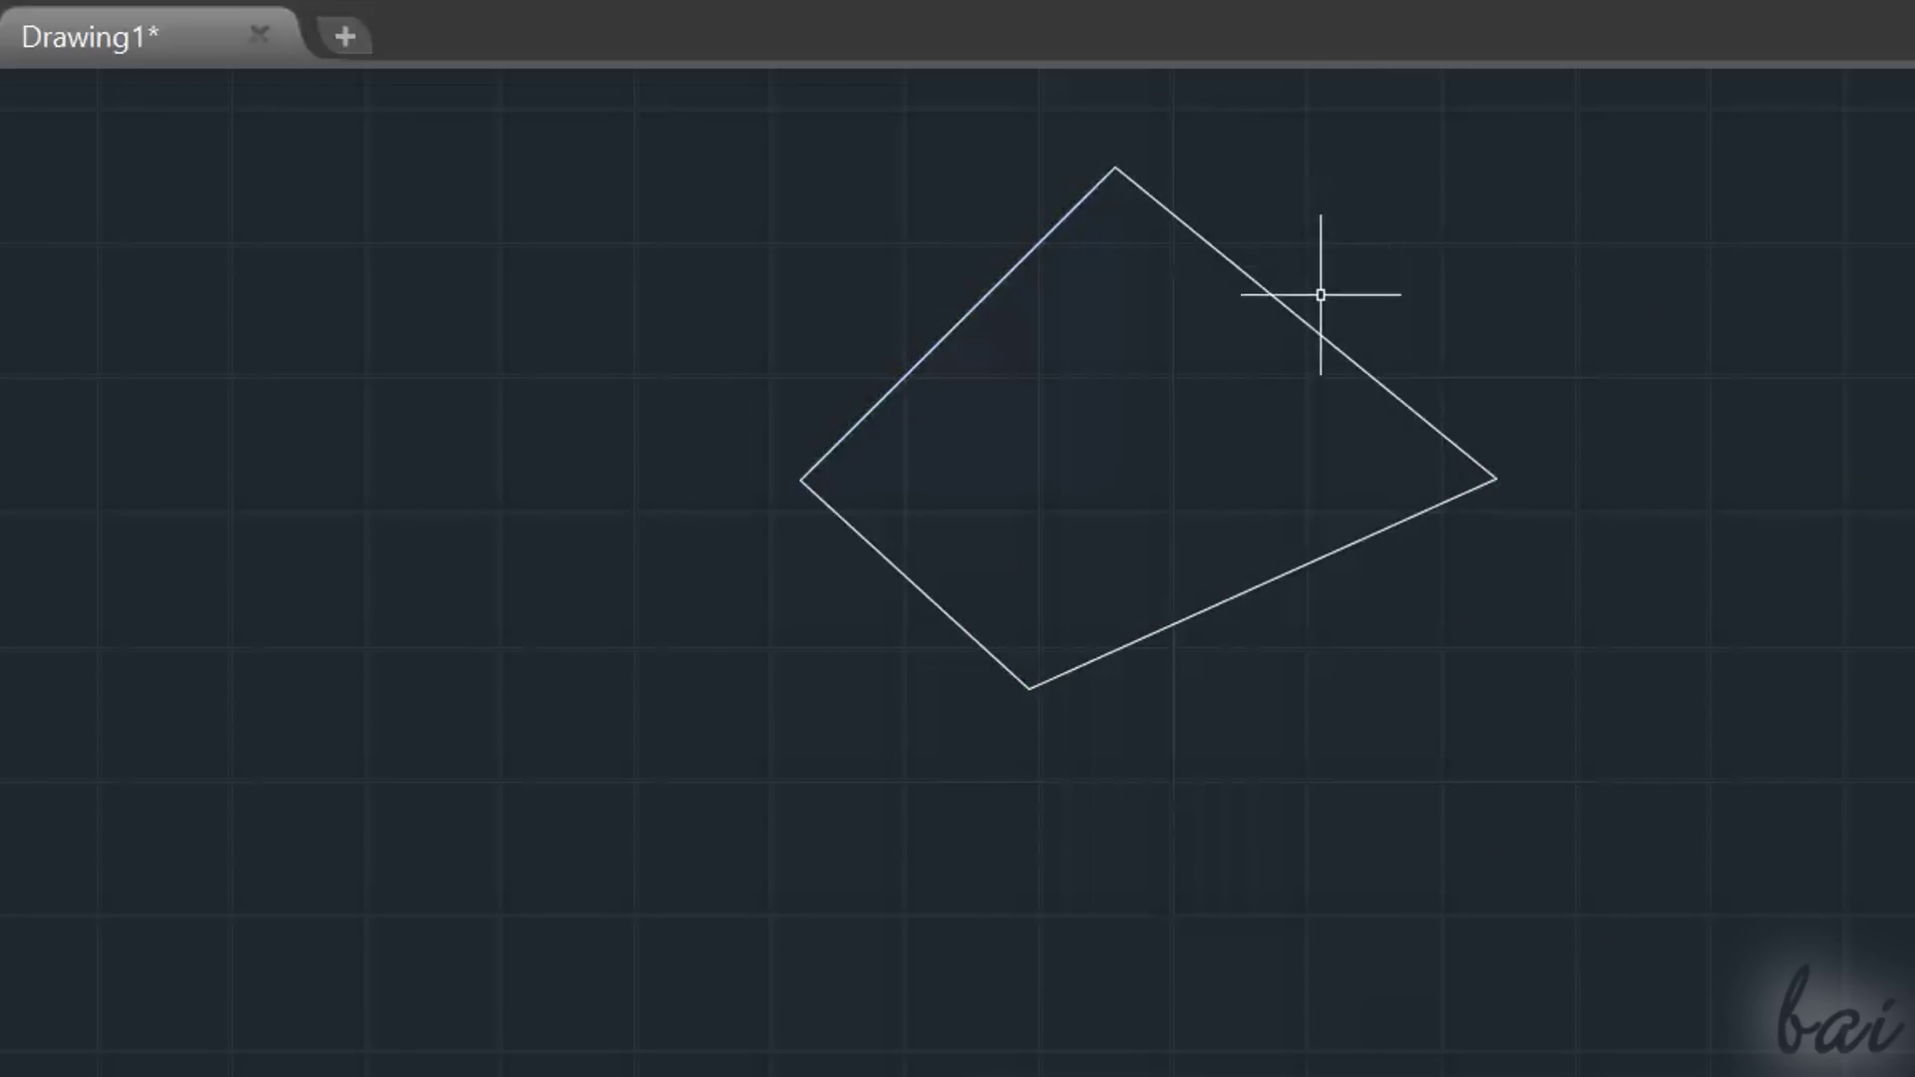
click(1306, 322)
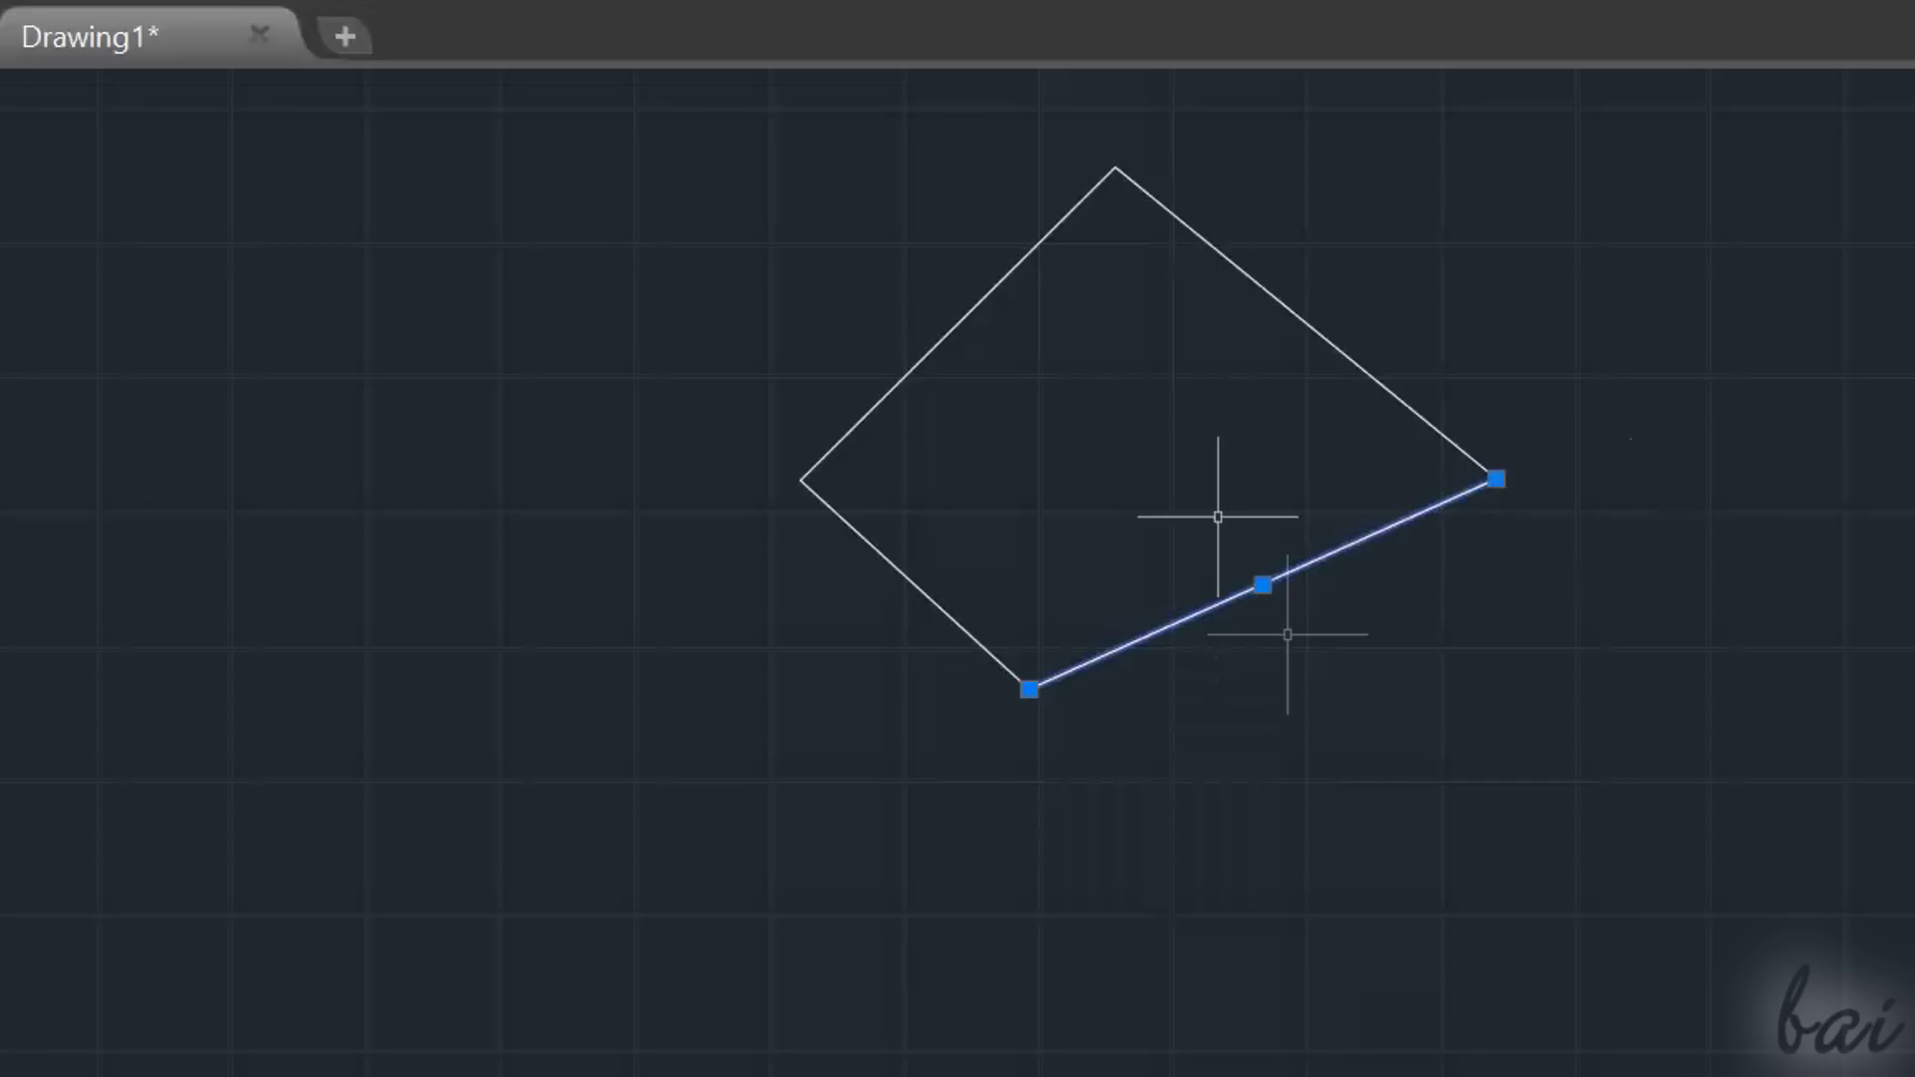
click(1263, 586)
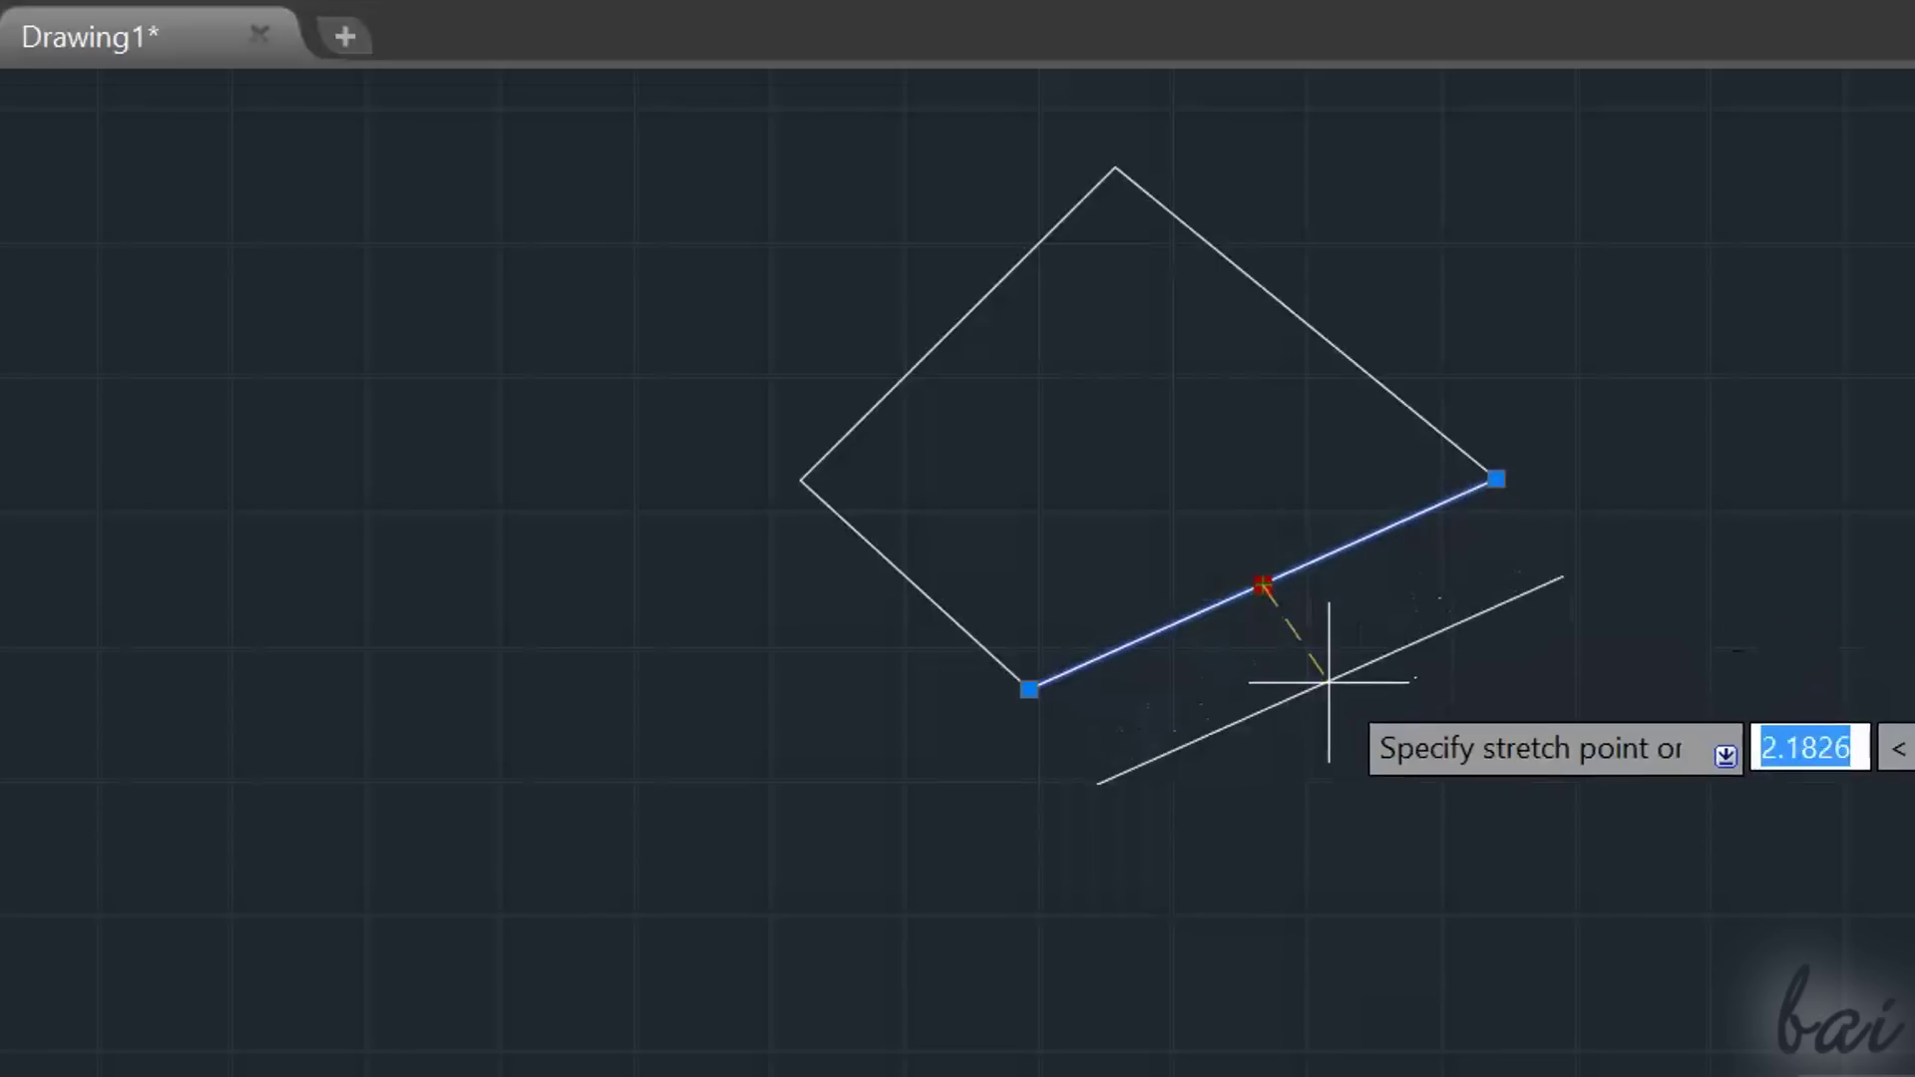
click(1327, 729)
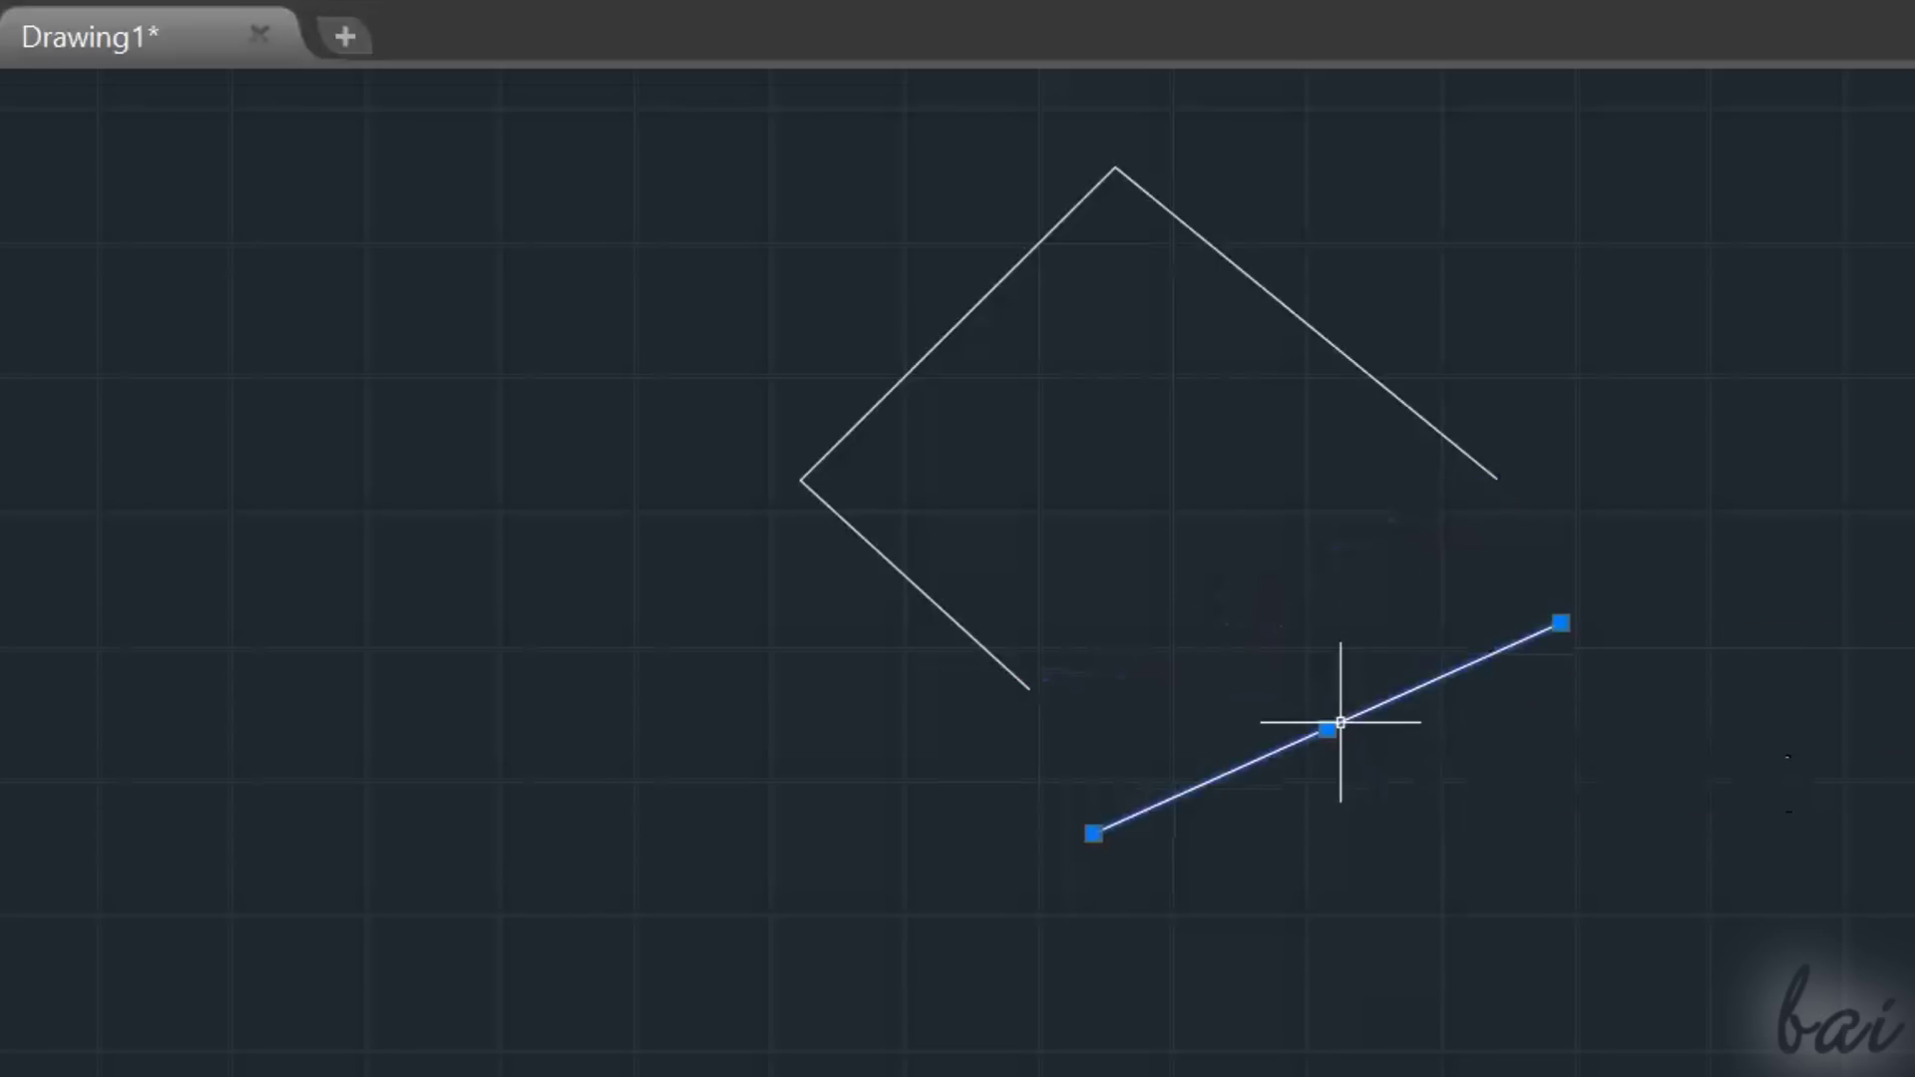
click(1029, 689)
click(714, 973)
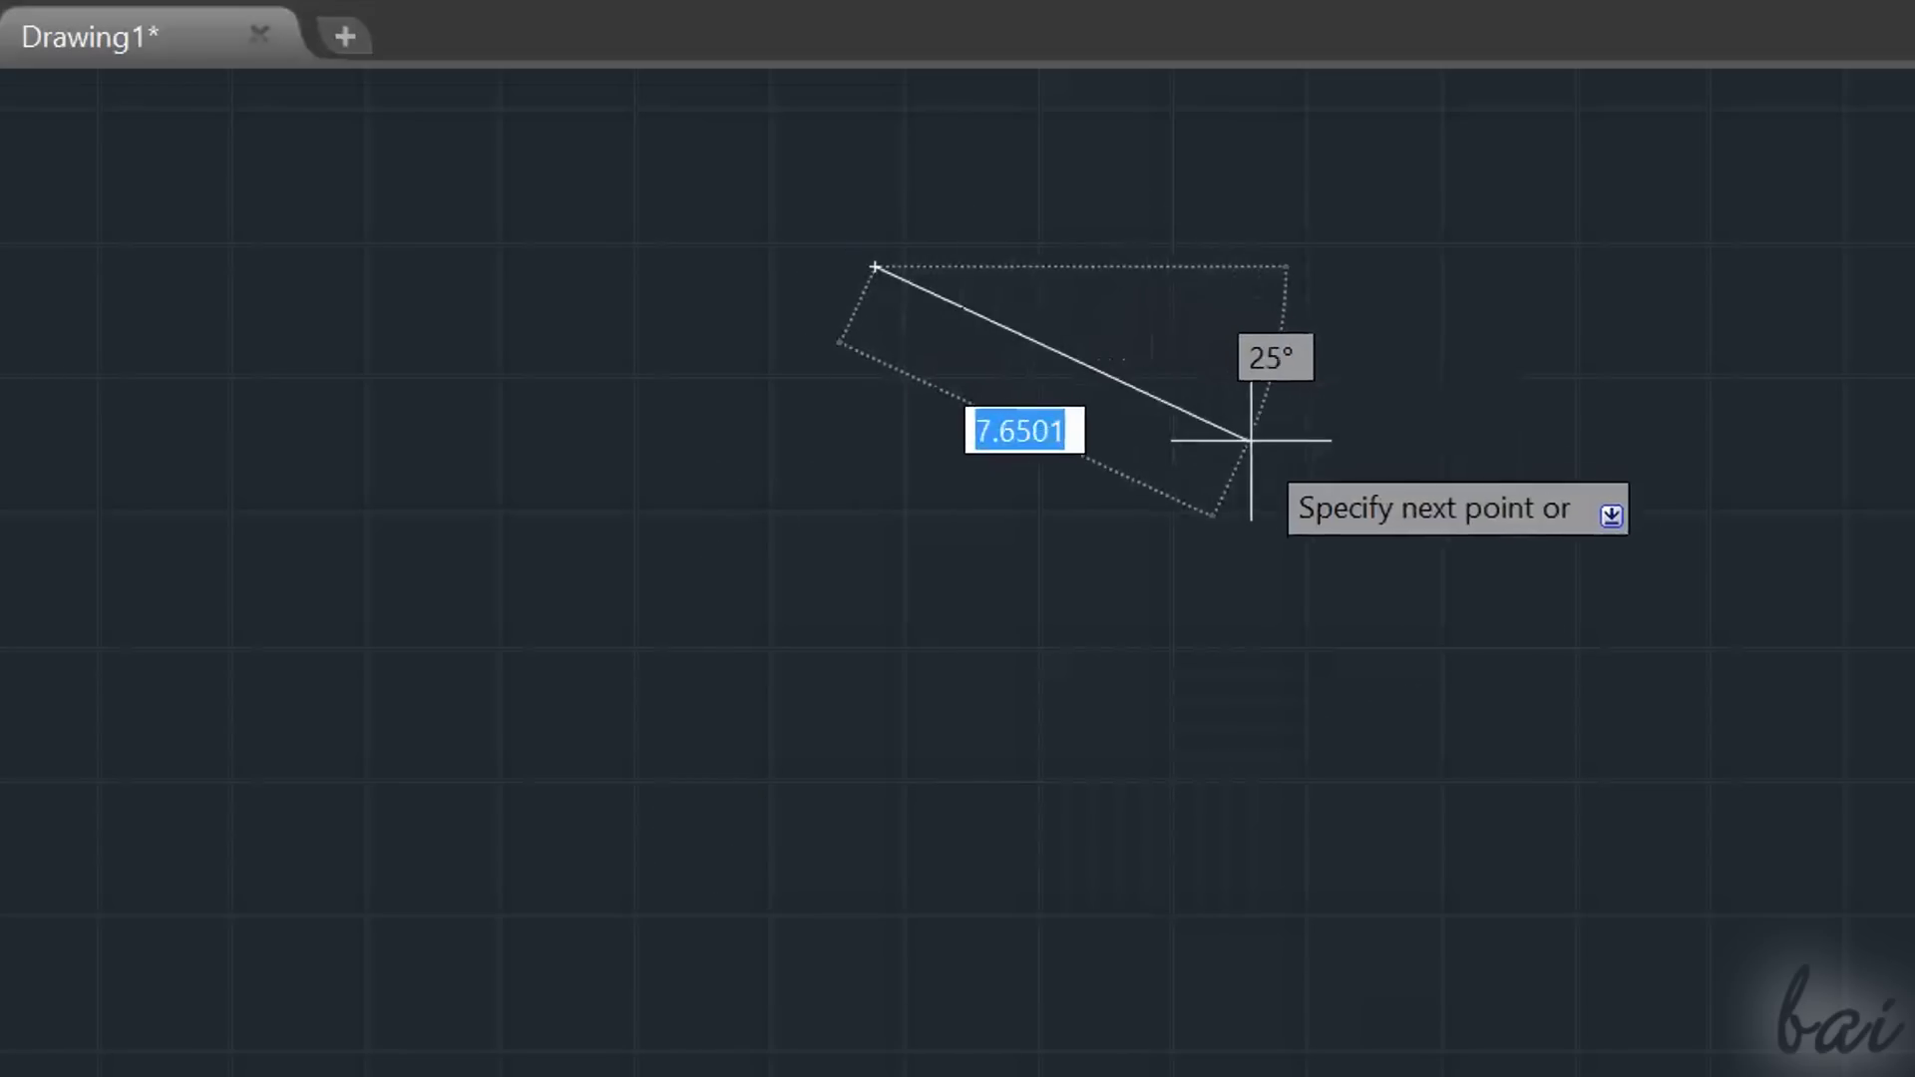
Draw a closed four-sided polyline.
click(1300, 469)
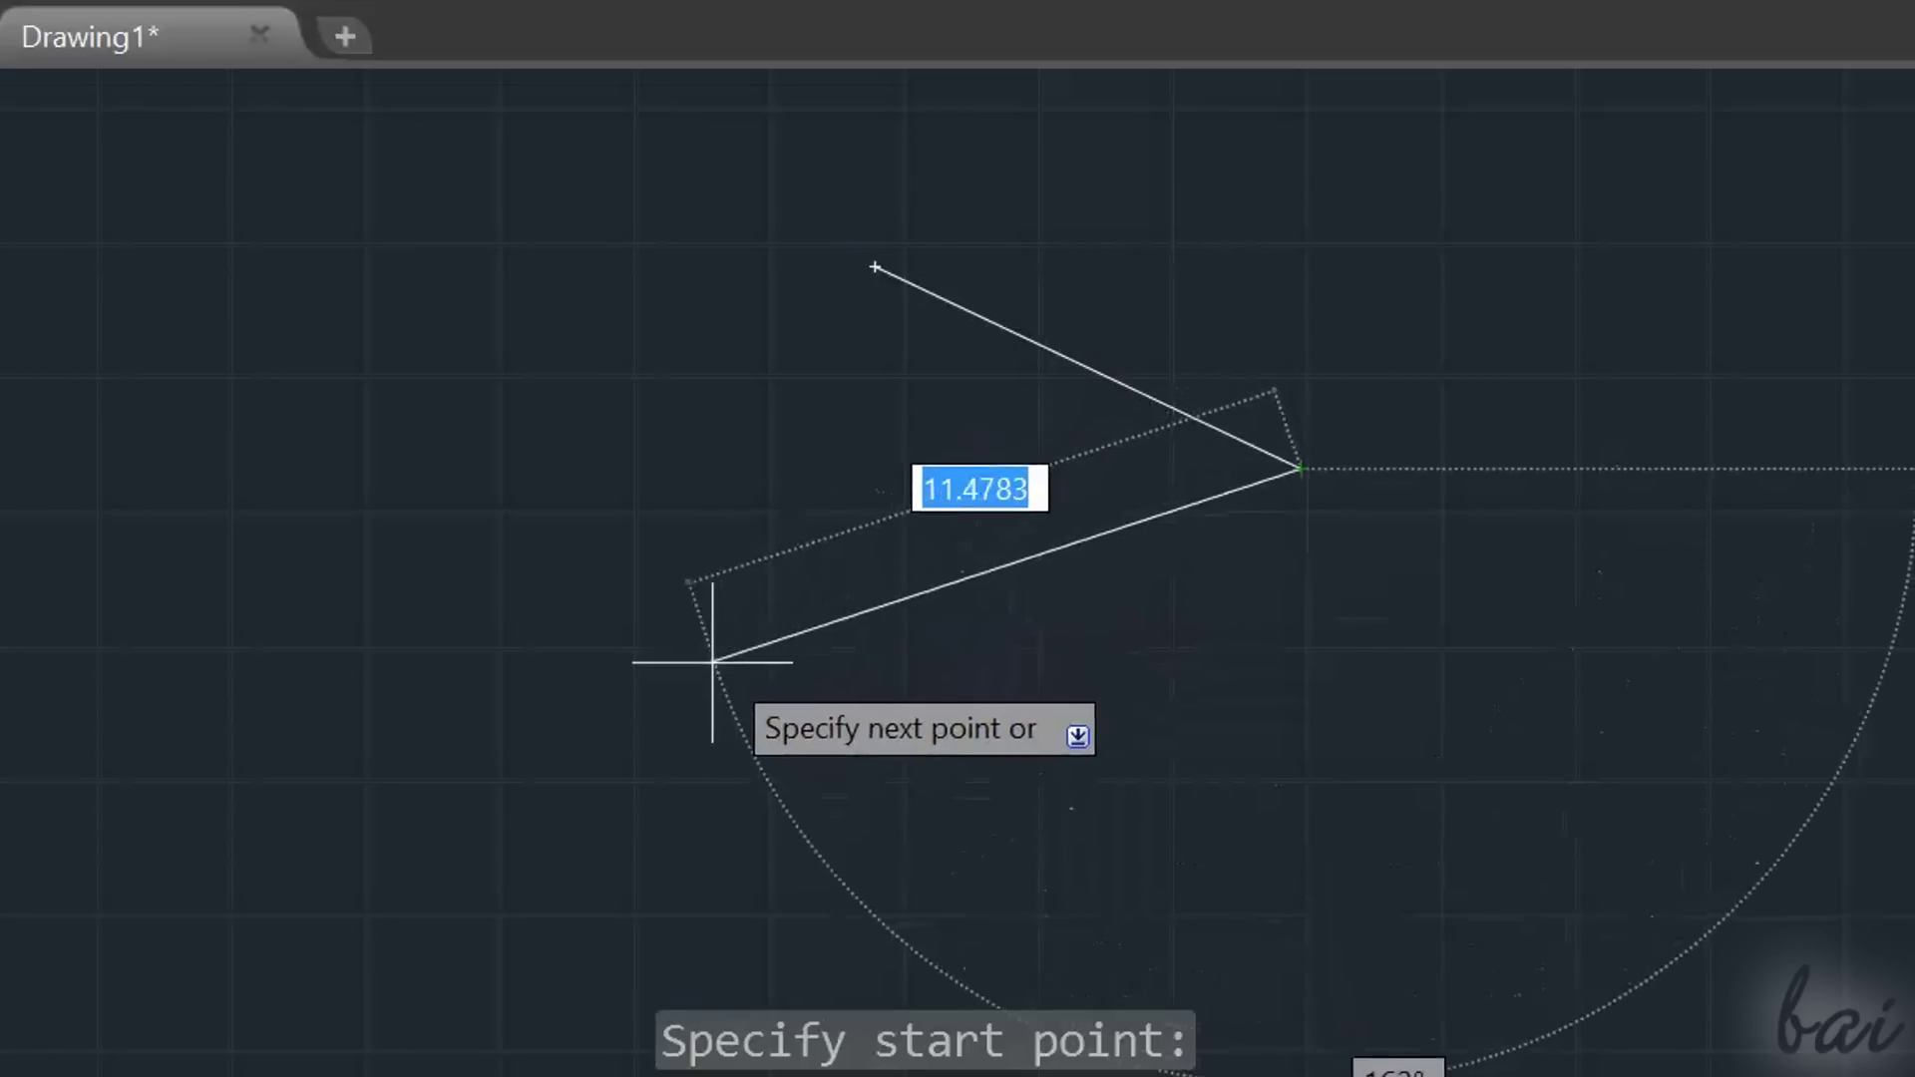
click(712, 662)
click(513, 373)
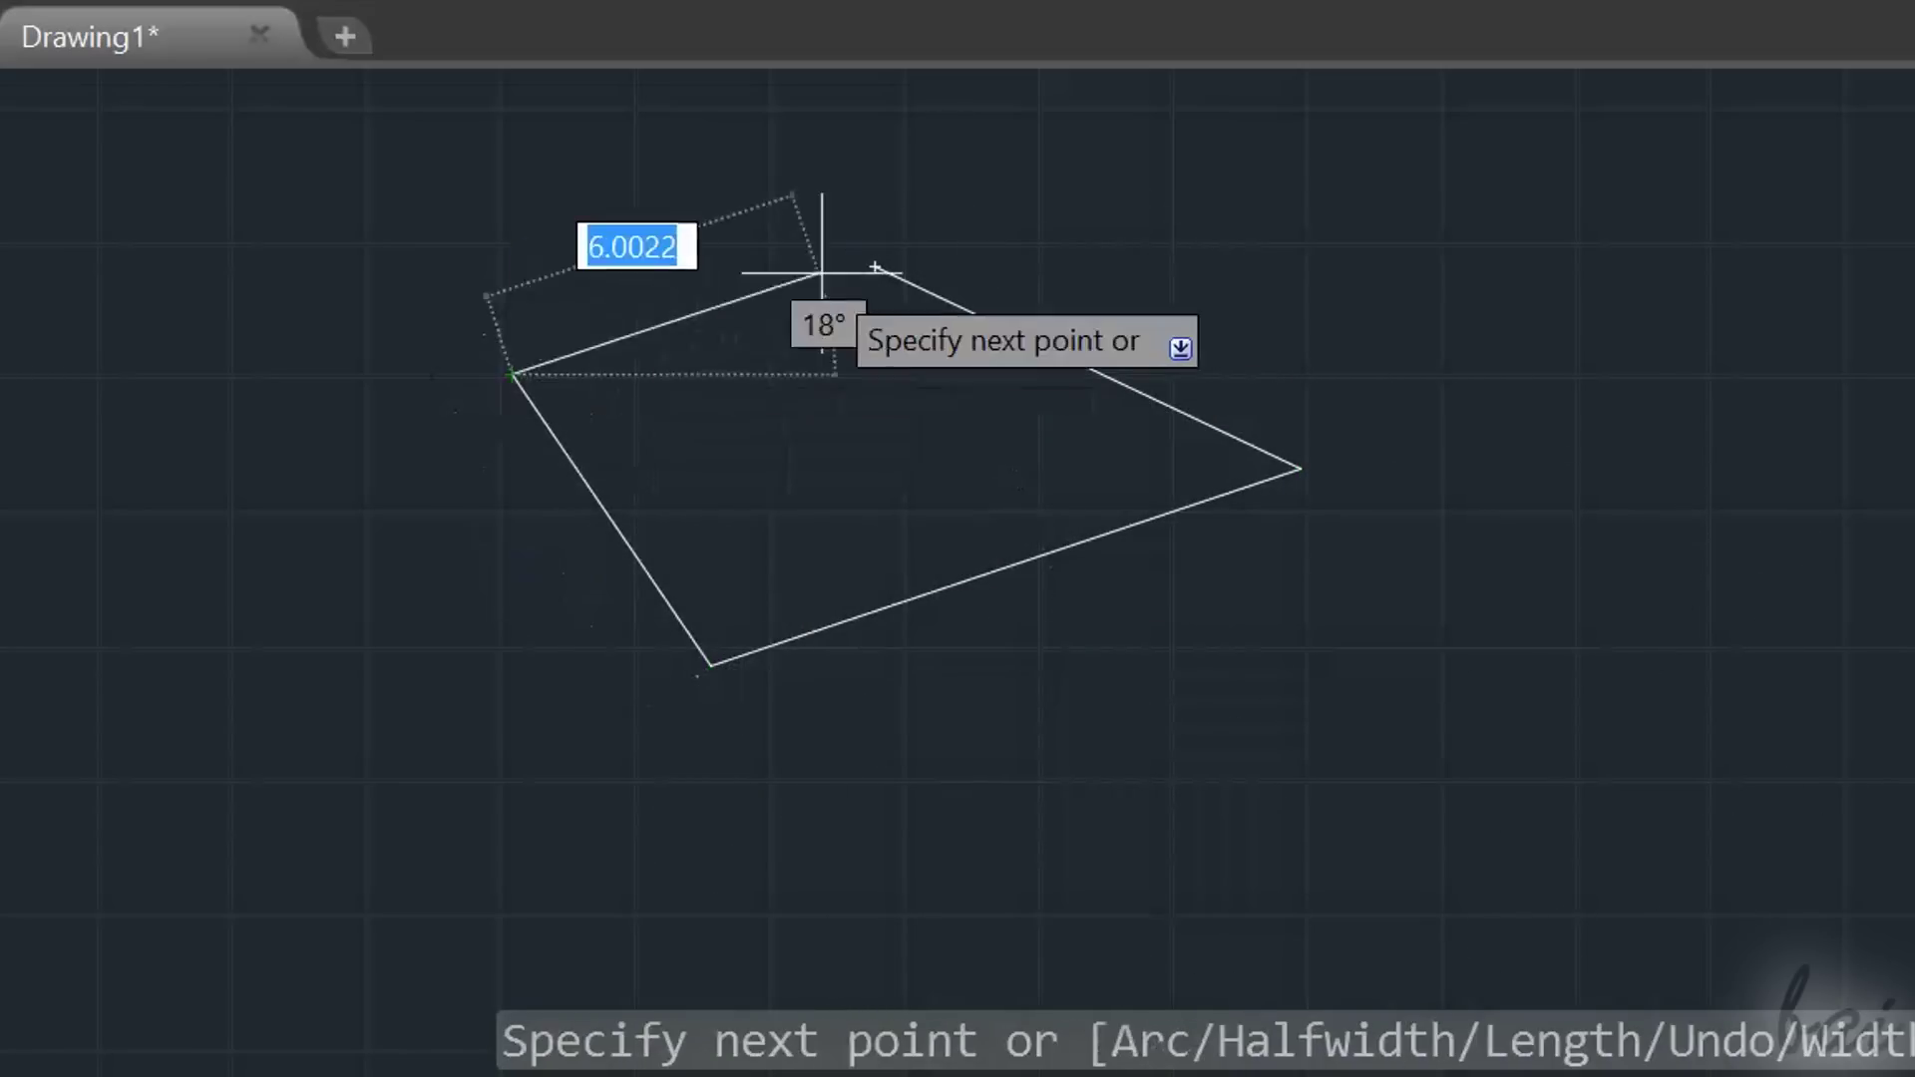
click(875, 266)
key(Return)
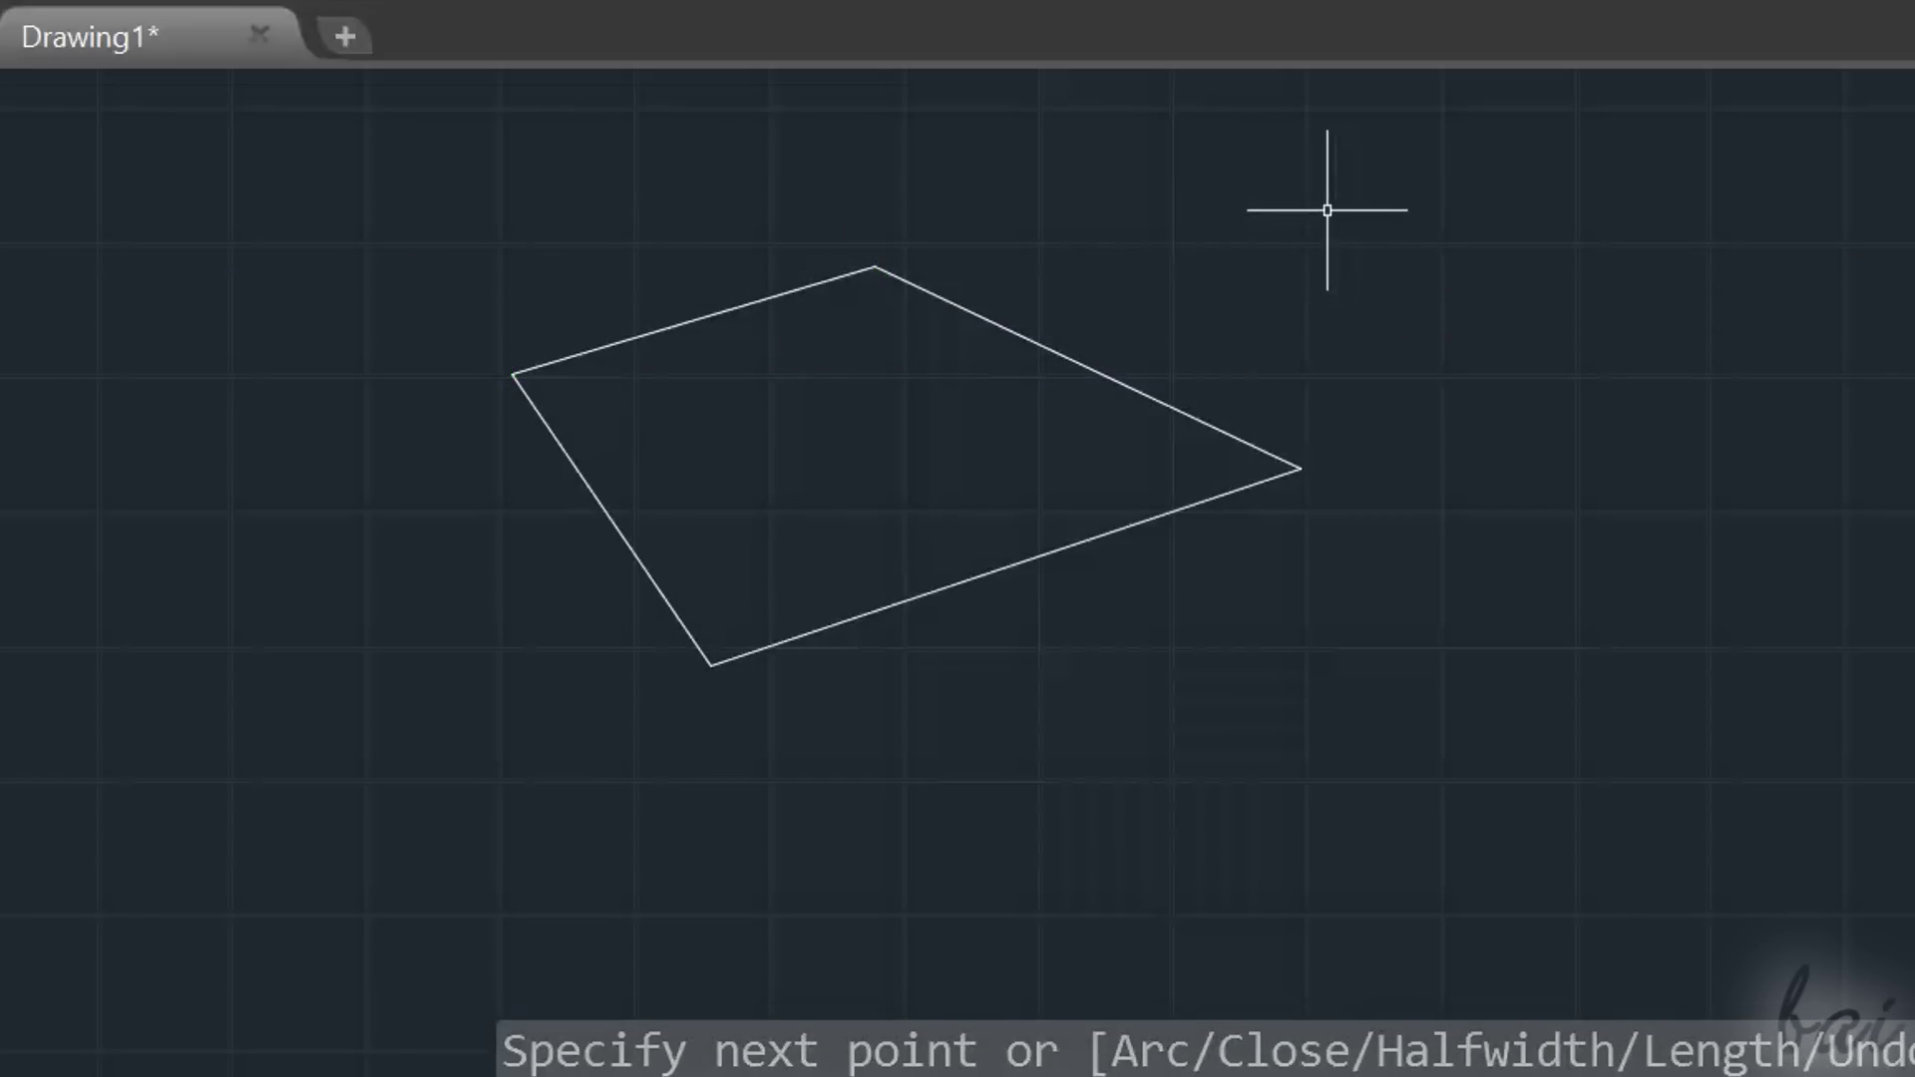
Convert one polyline edge to an arc, undo it, and begin moving the polyline from its centre.
click(1101, 369)
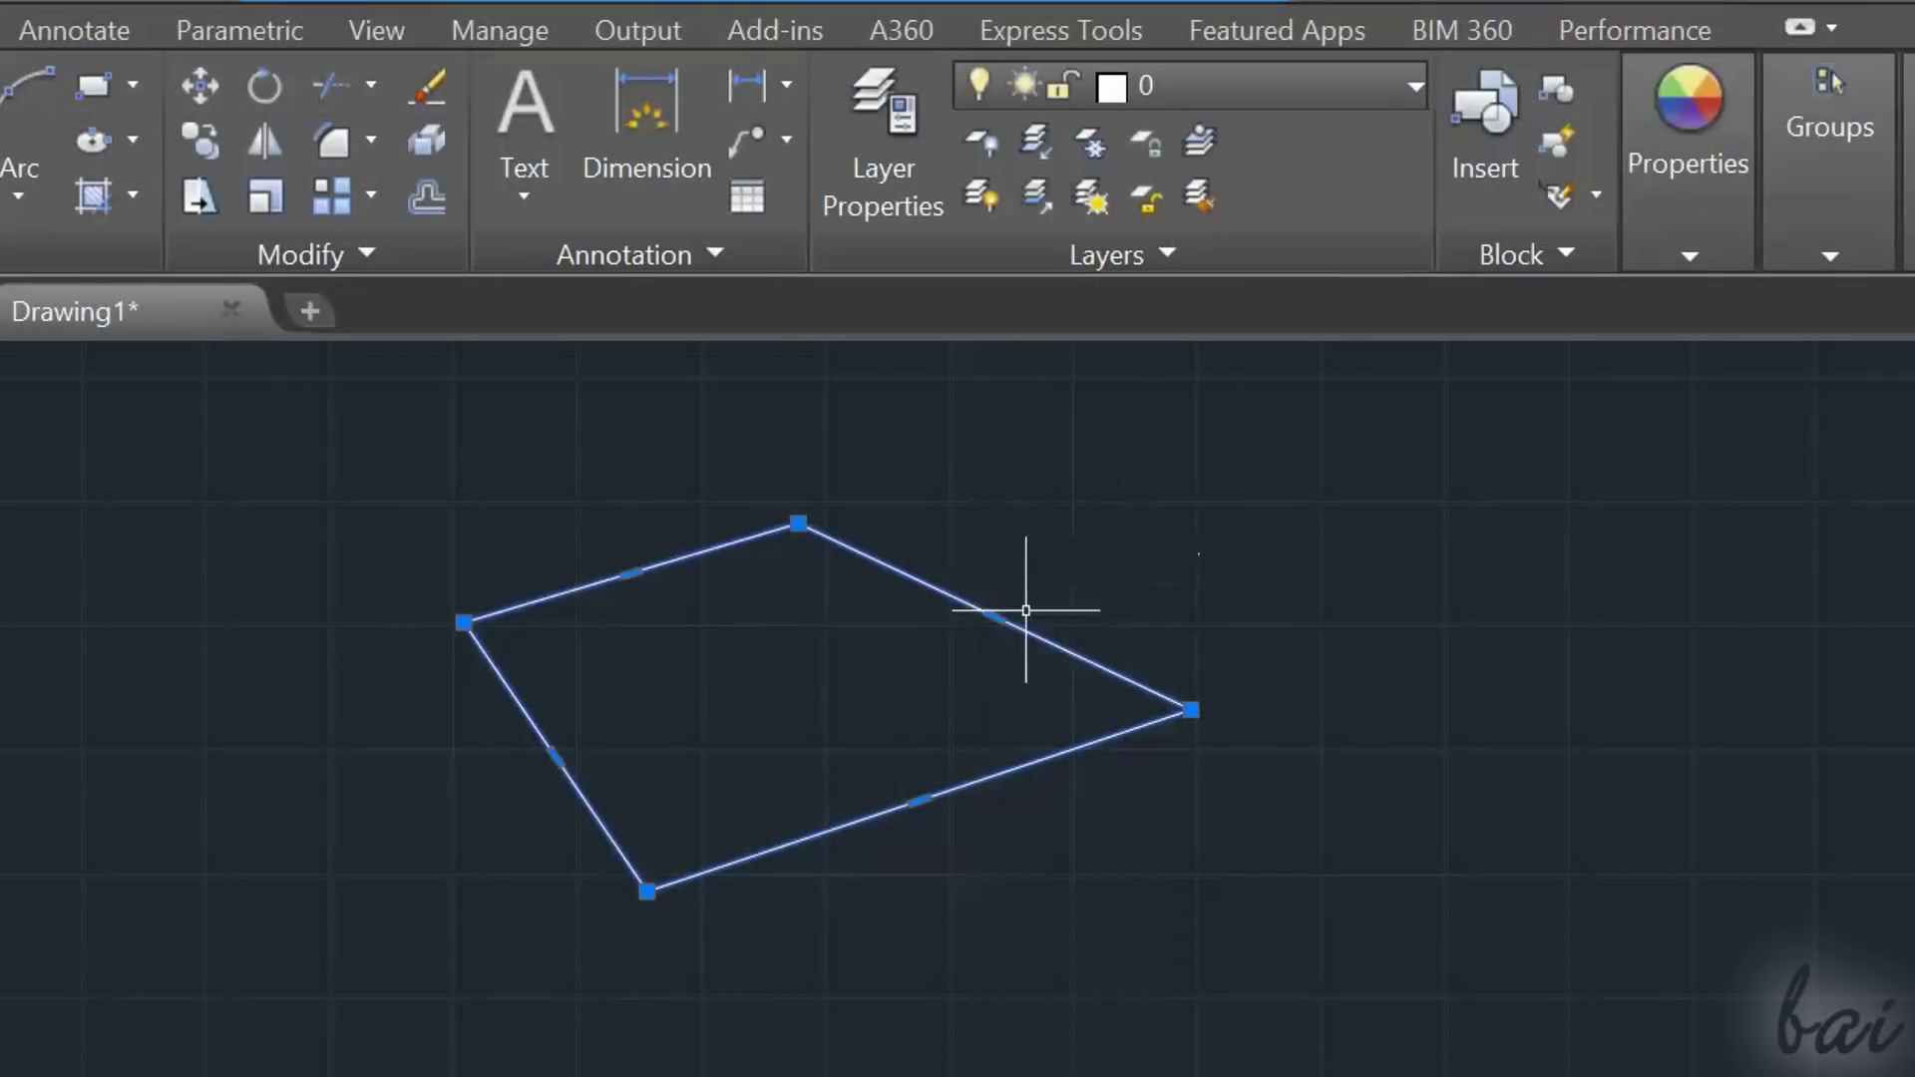
mouse_move(995, 616)
click(1135, 776)
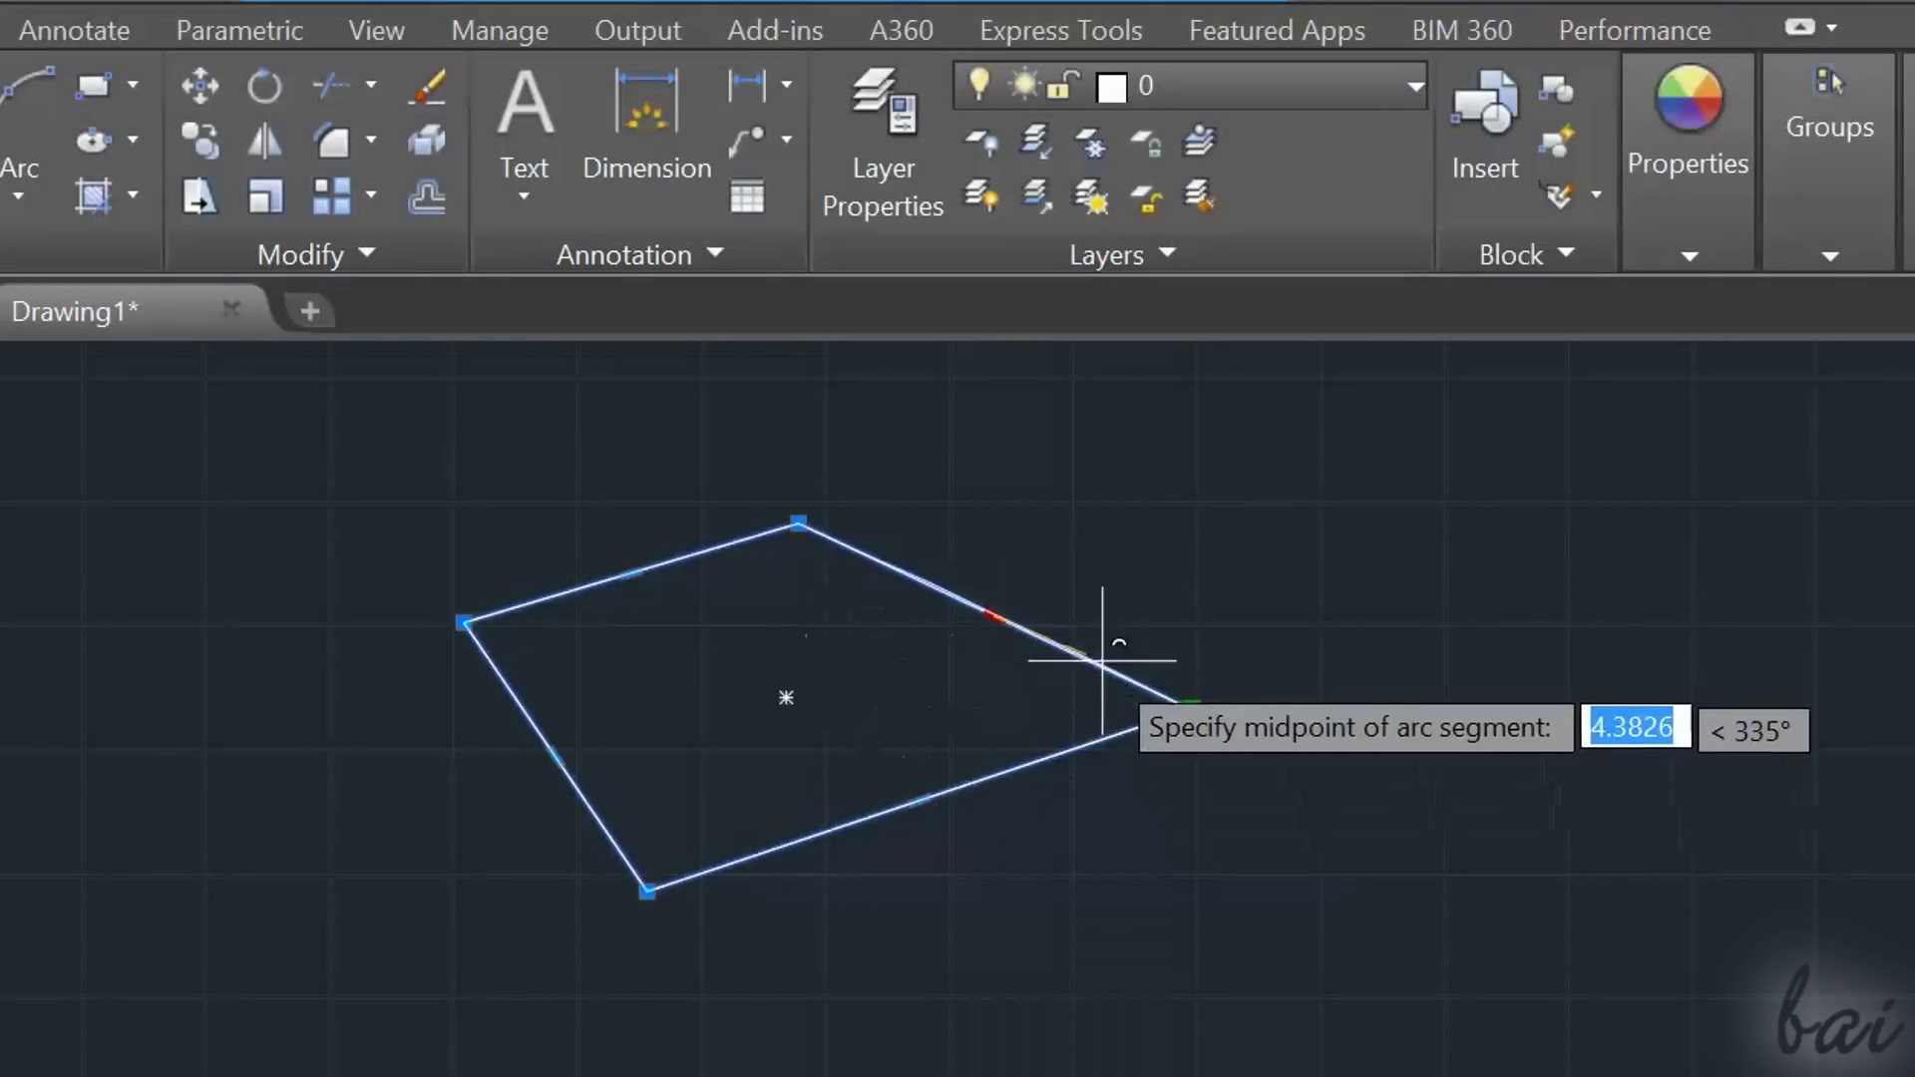
click(1138, 552)
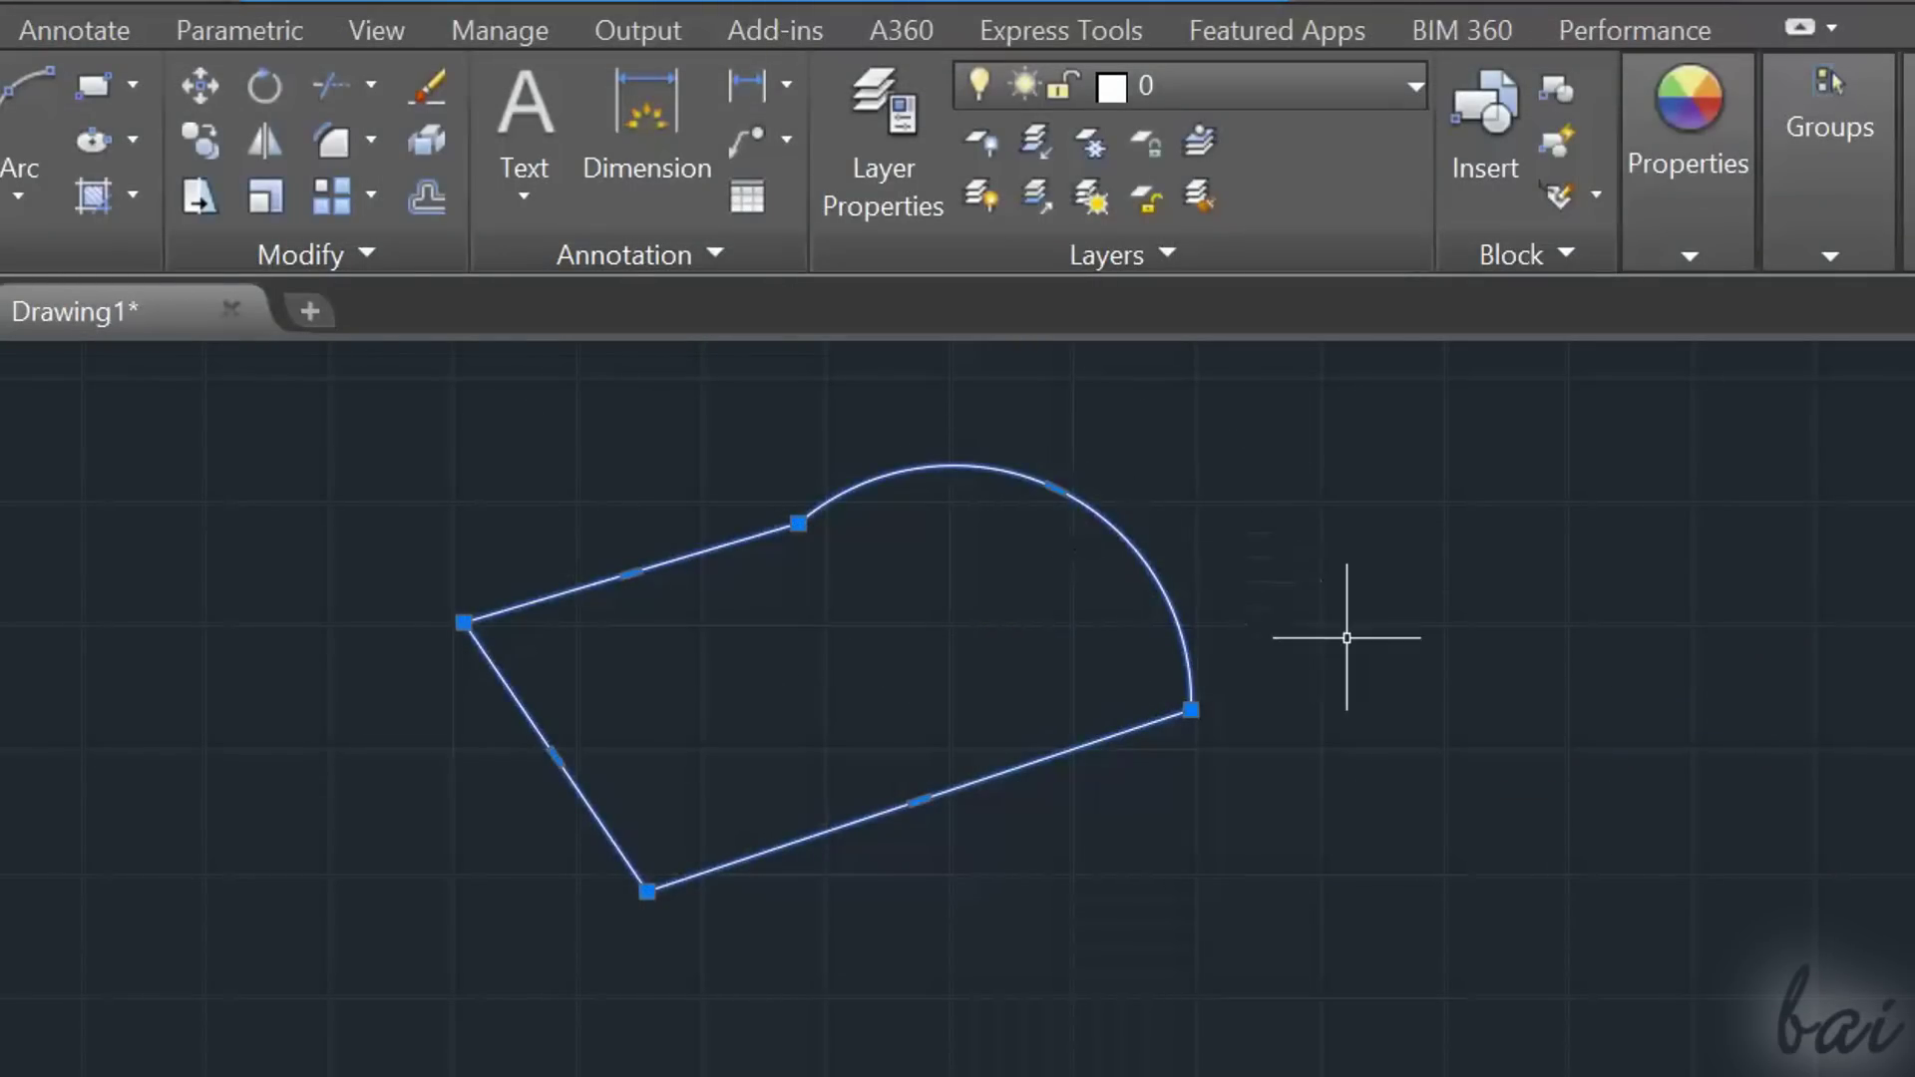
key(ctrl+z)
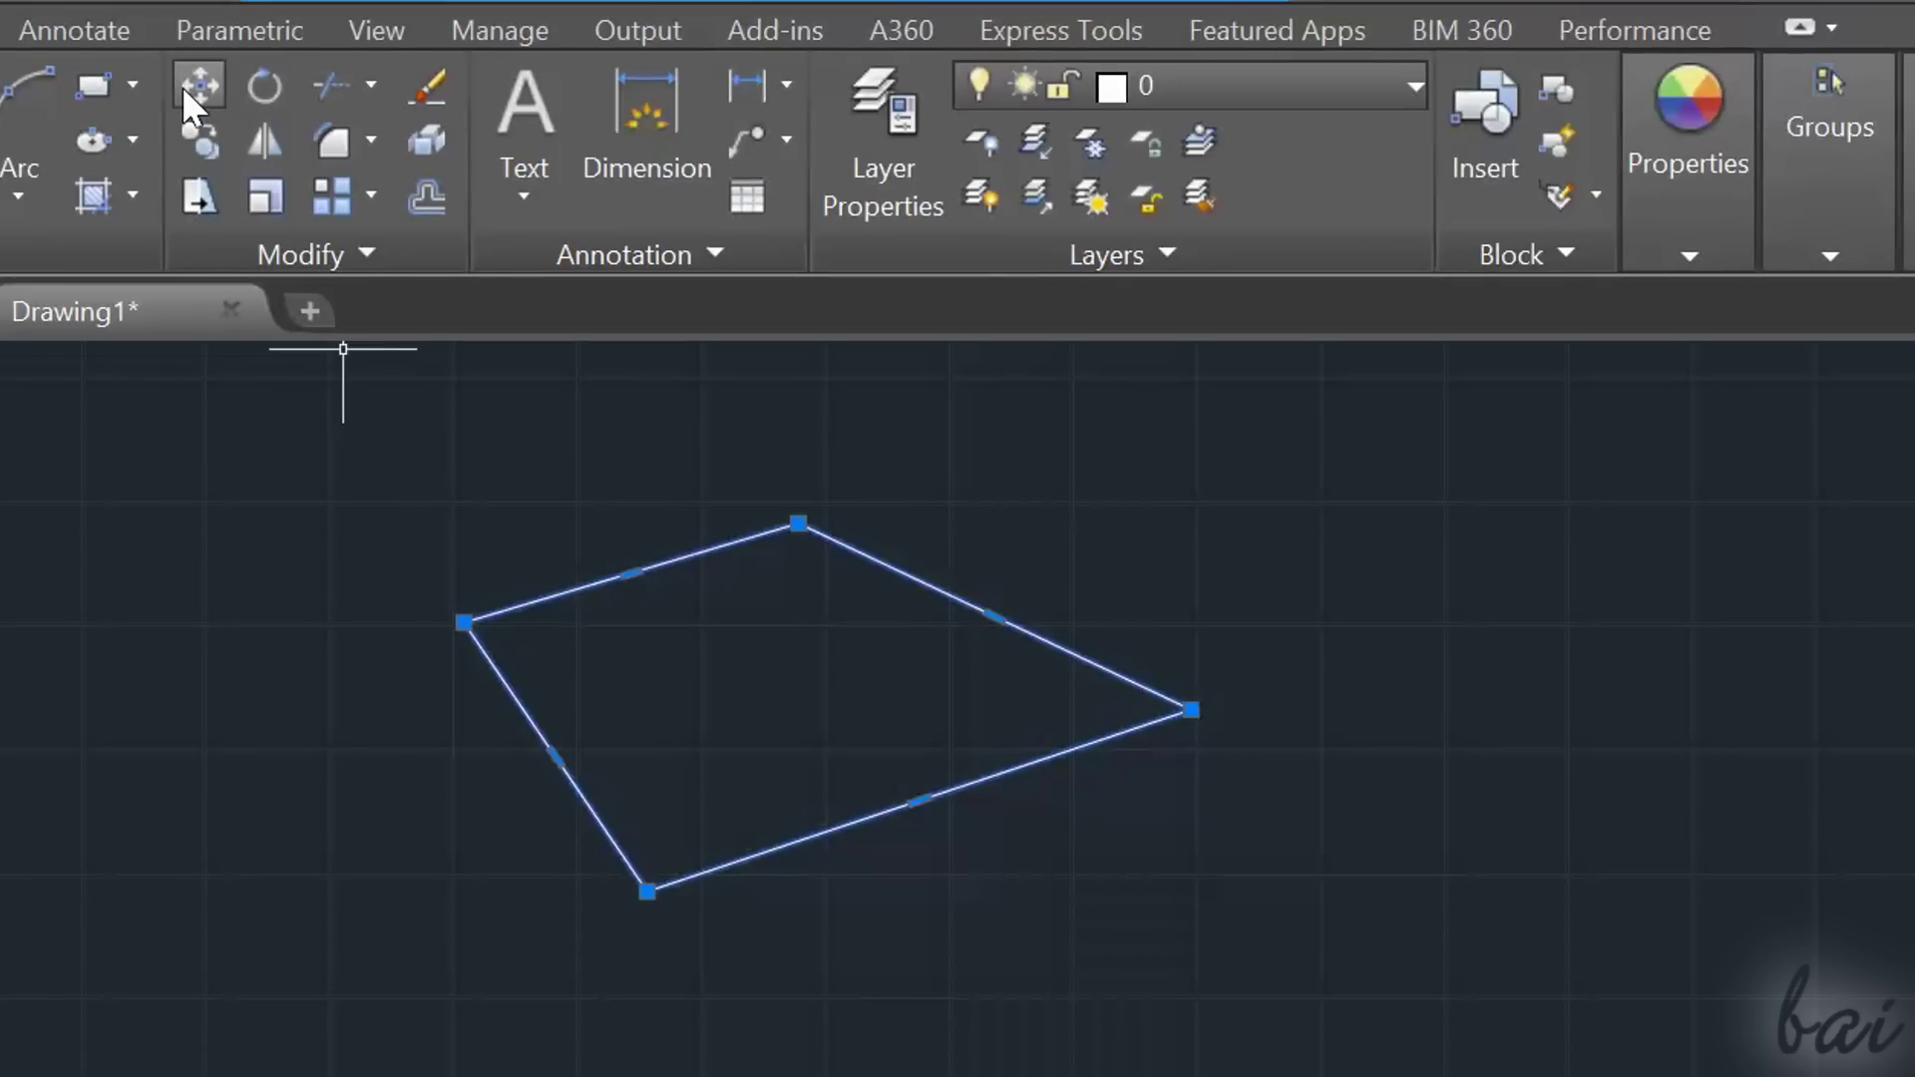
click(185, 89)
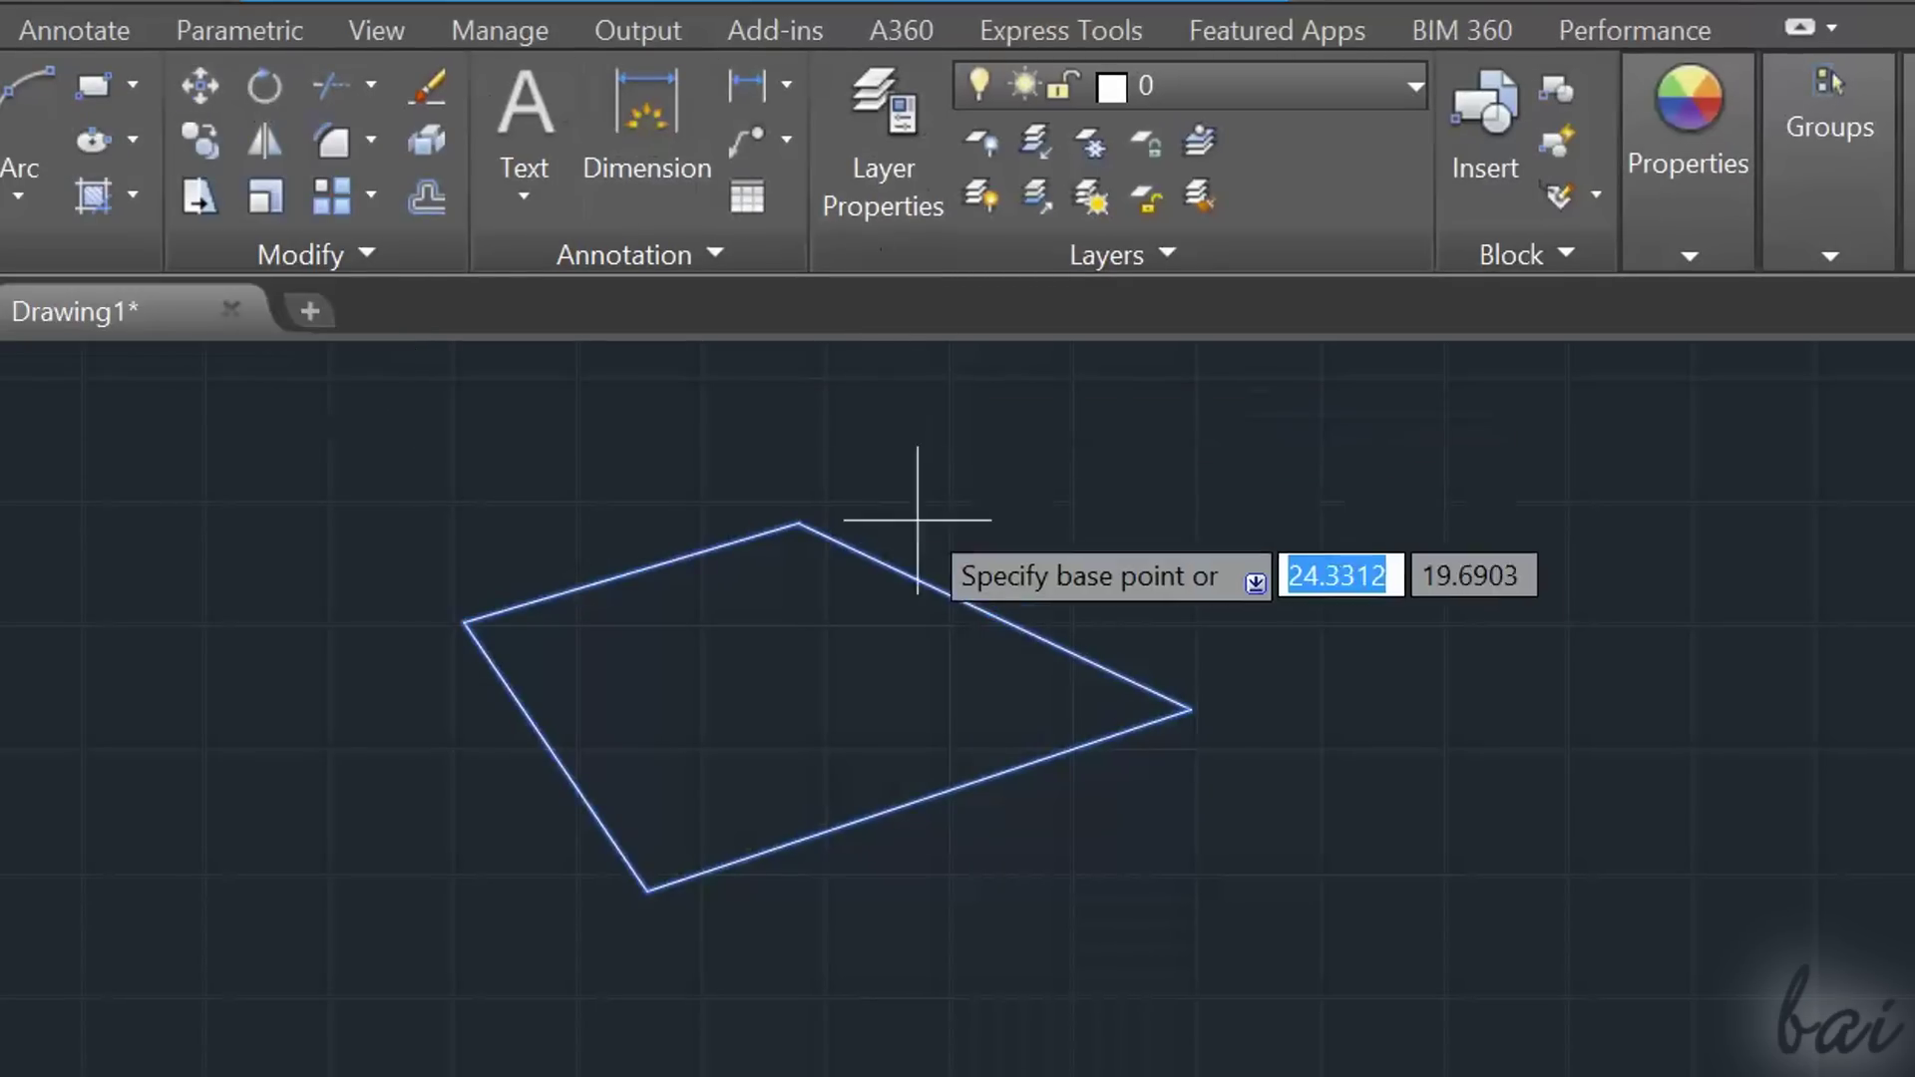
click(787, 698)
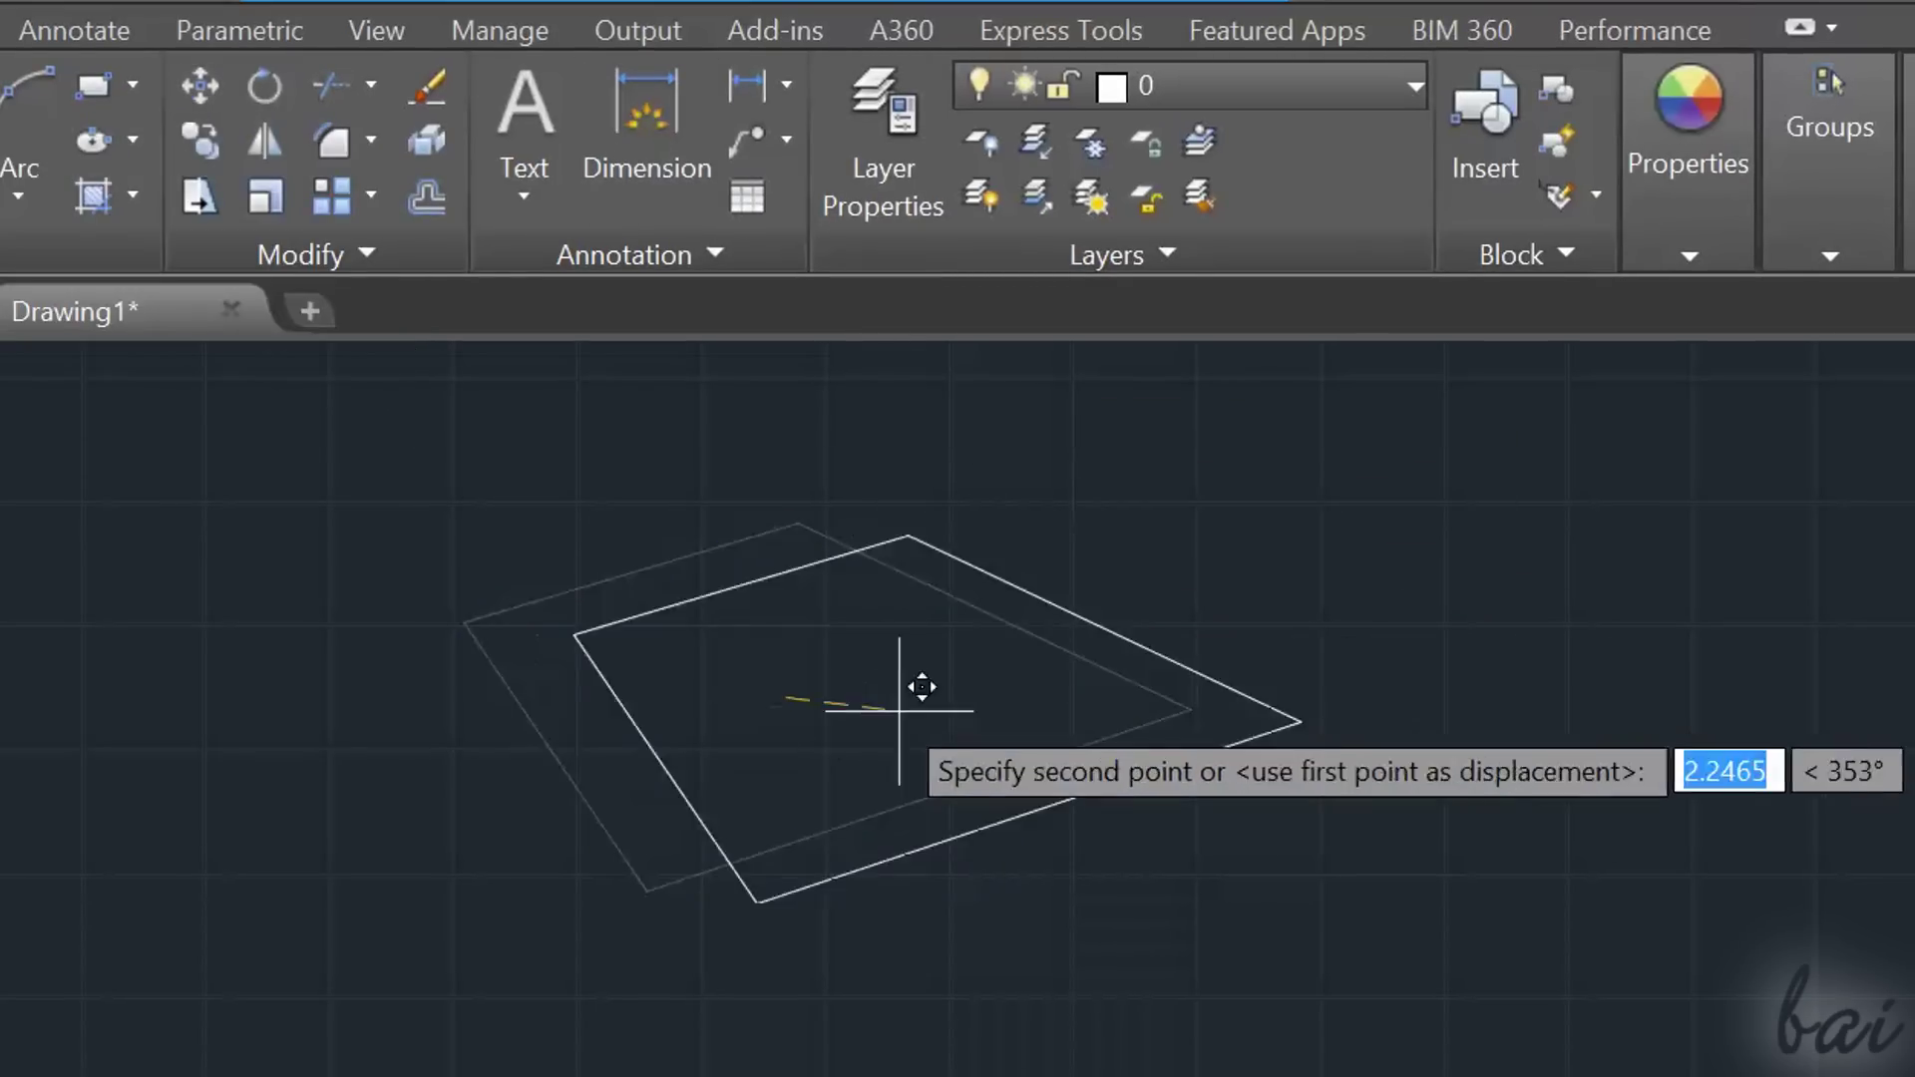
click(1403, 694)
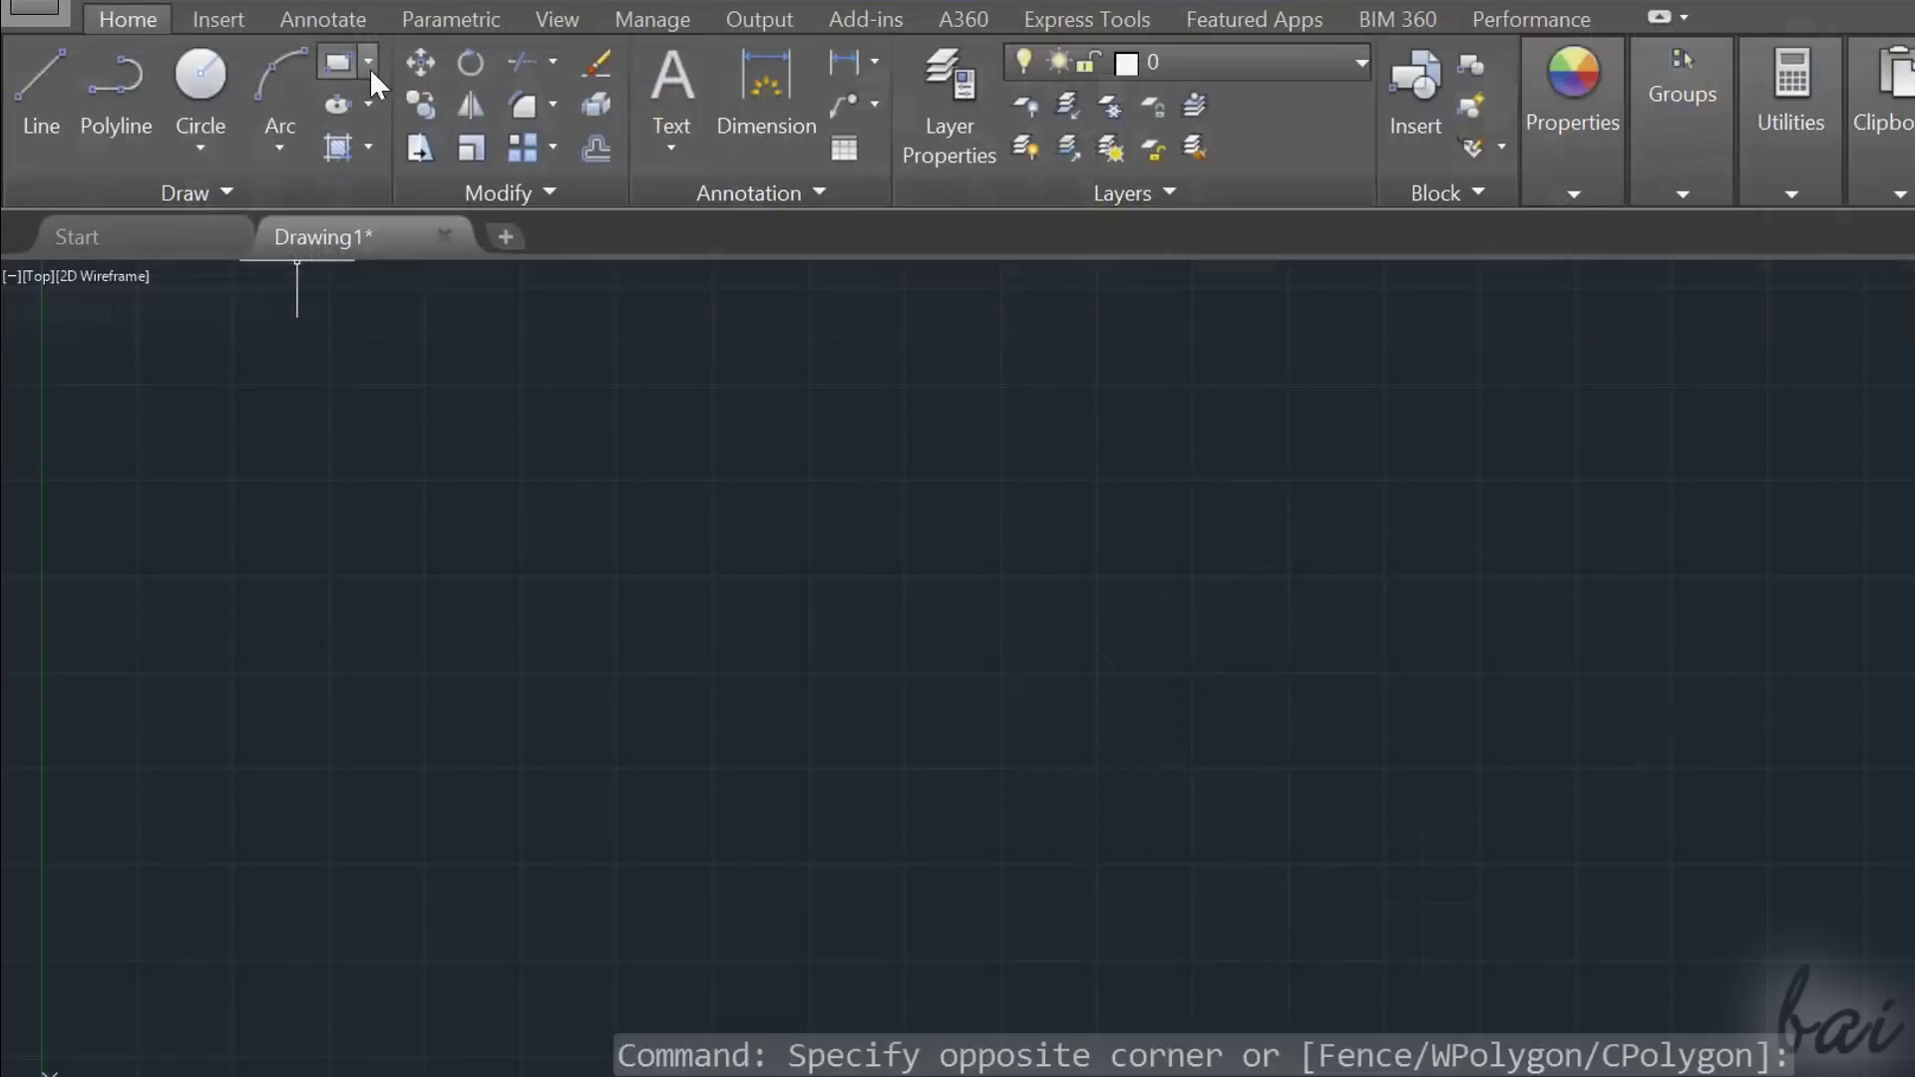
click(368, 62)
click(342, 96)
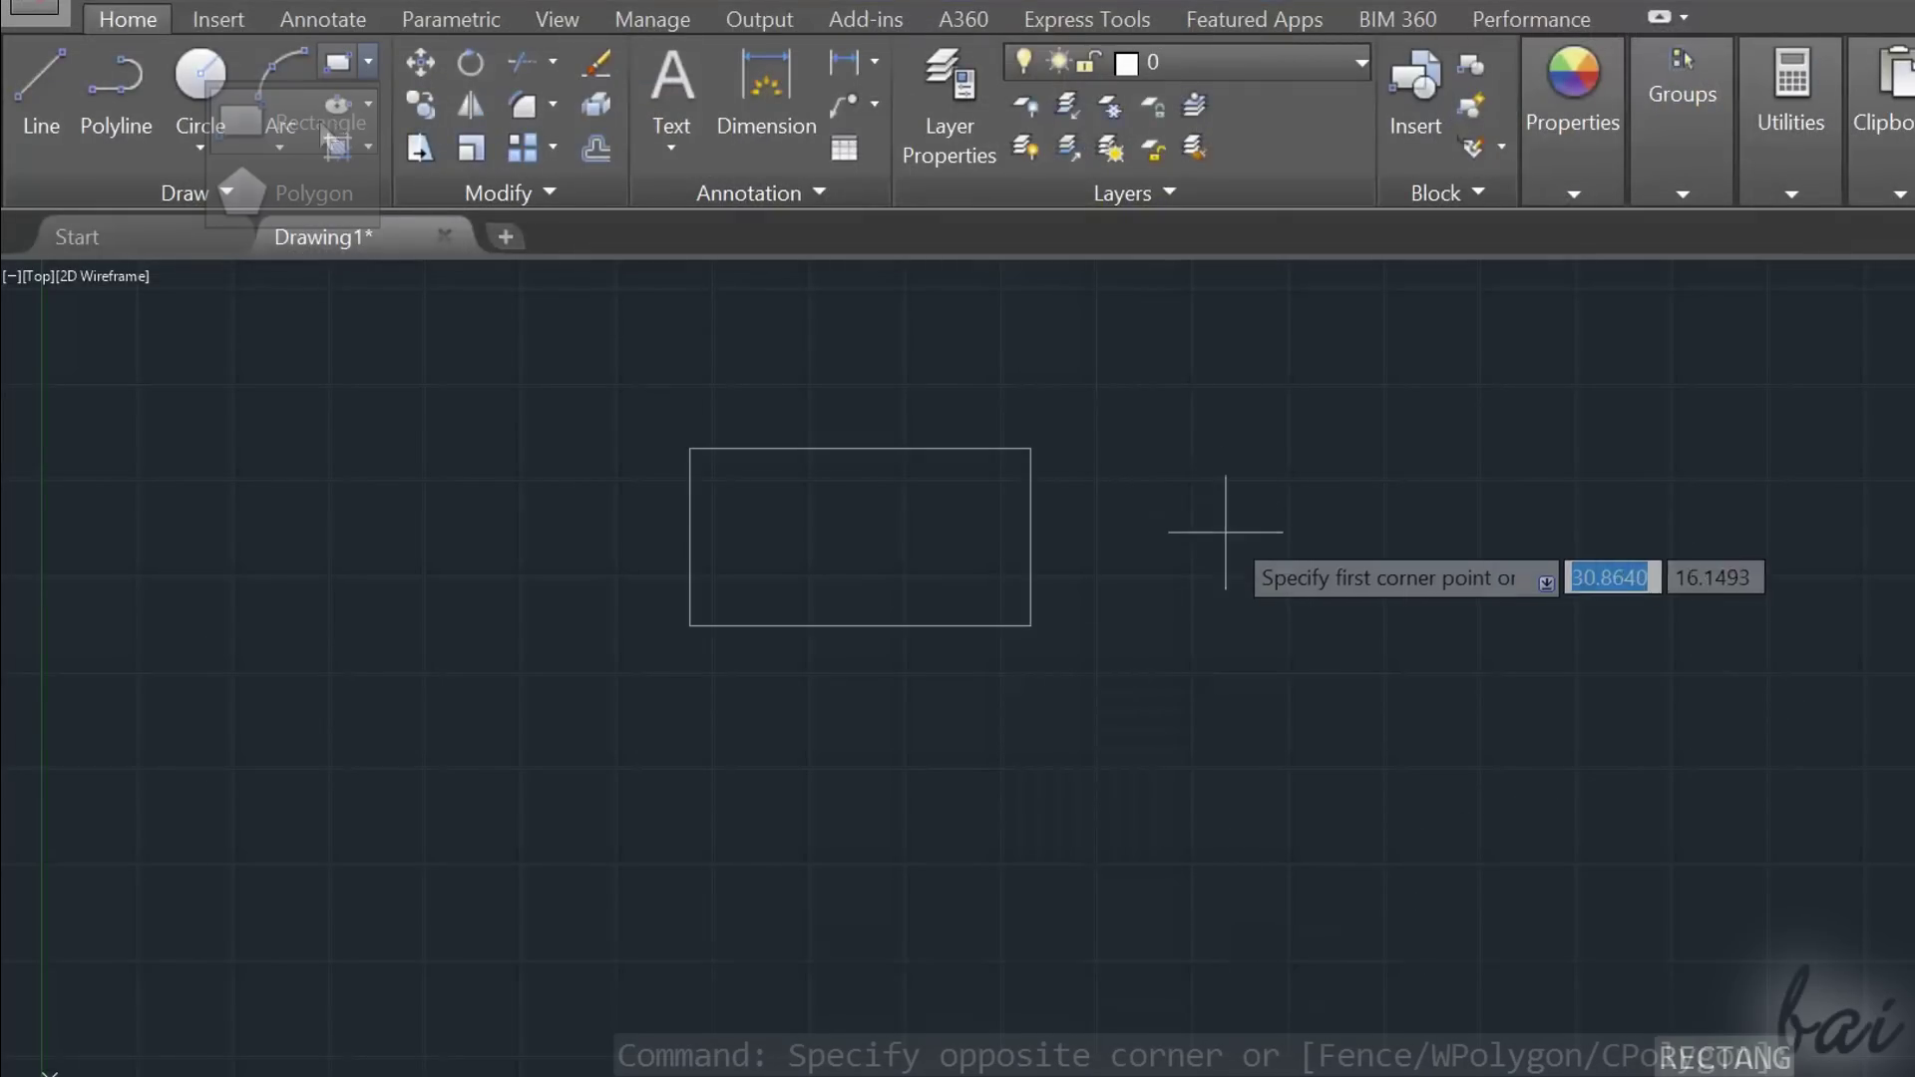
click(1227, 552)
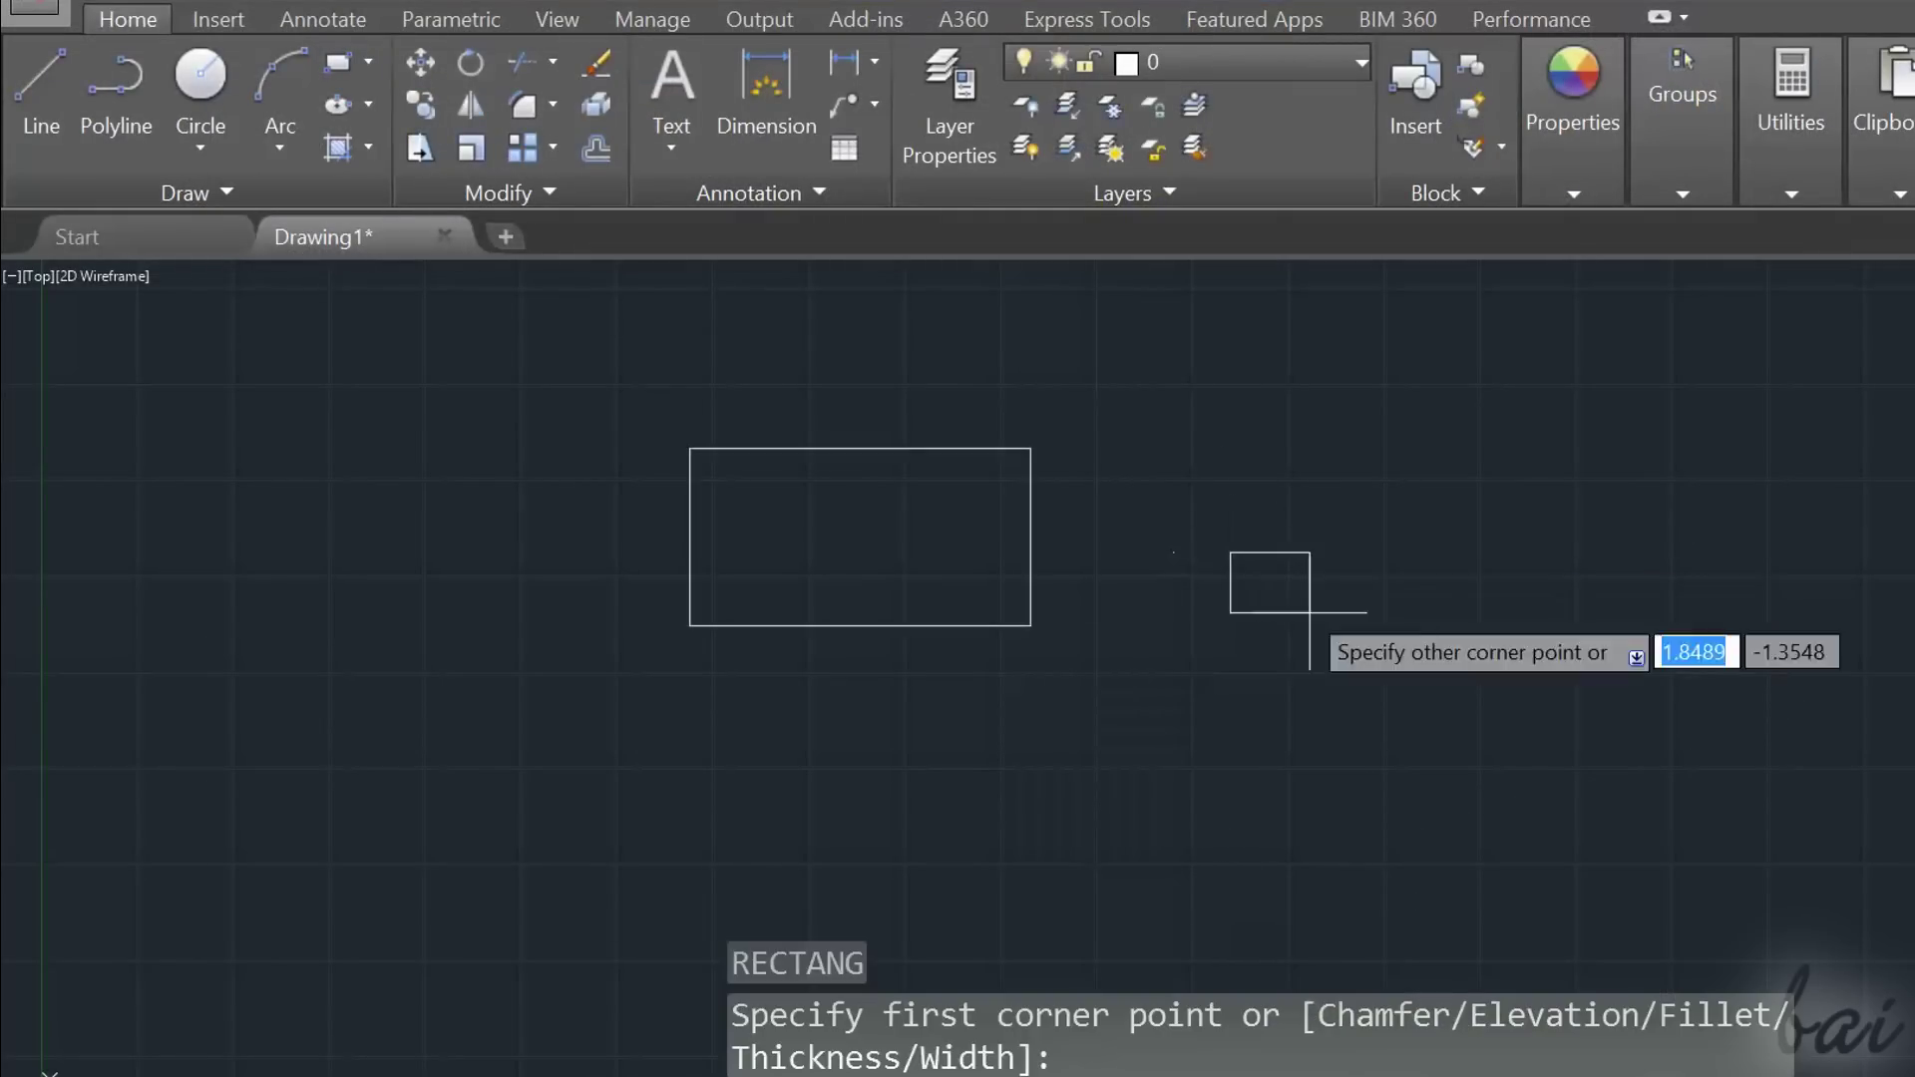
click(1498, 713)
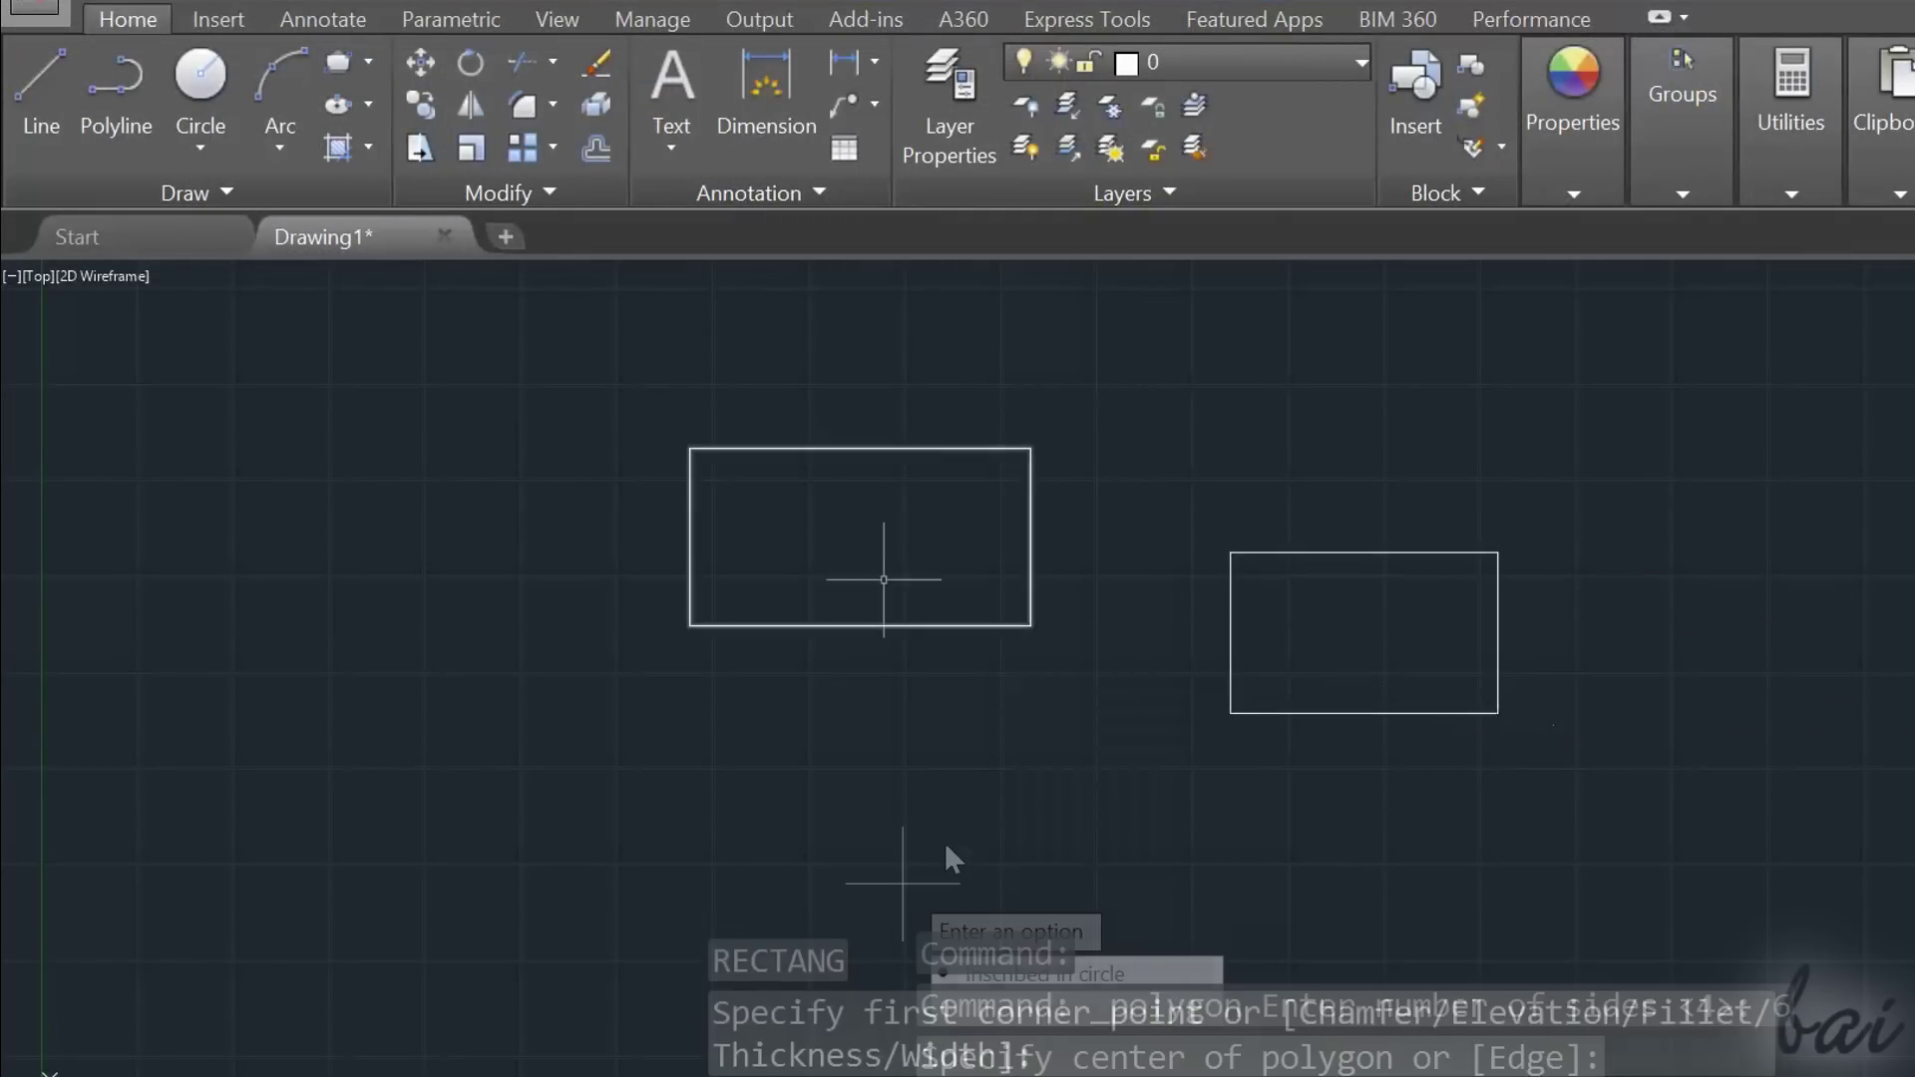
key(Return)
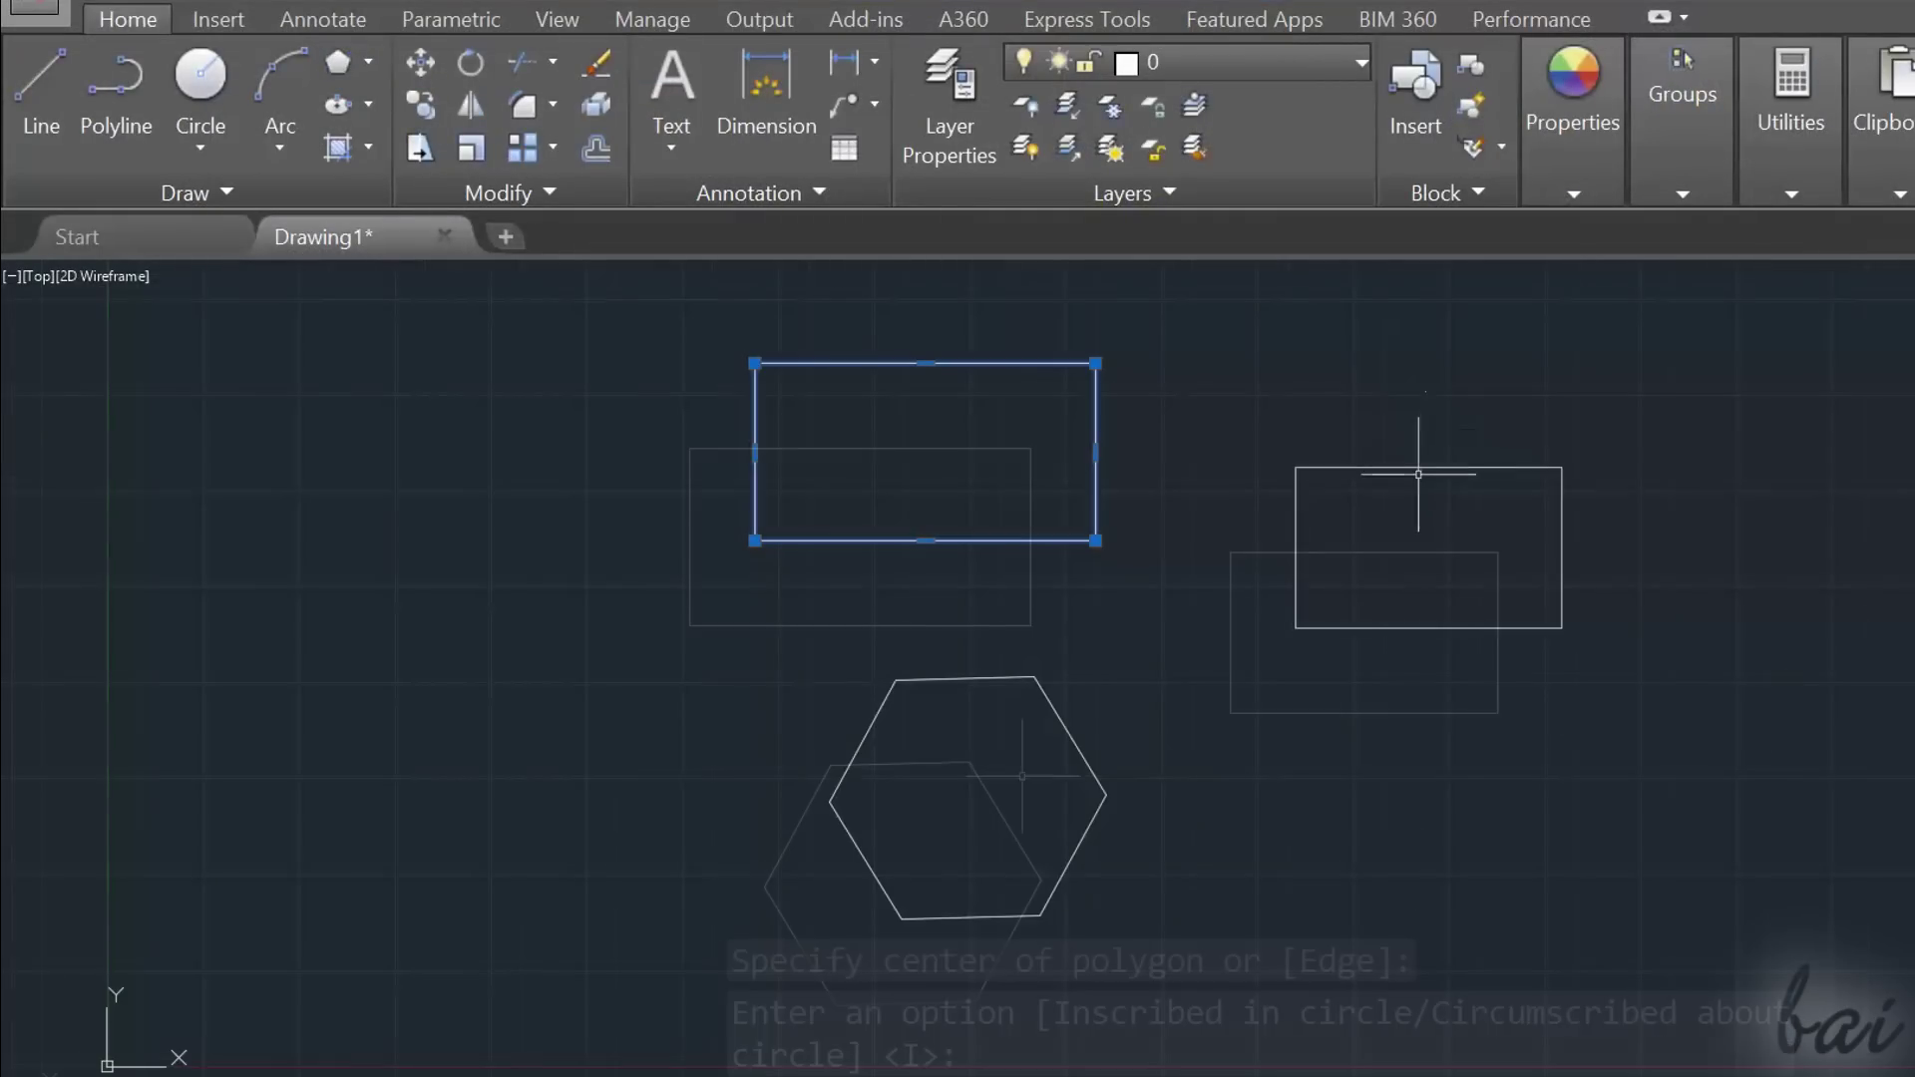
click(1414, 467)
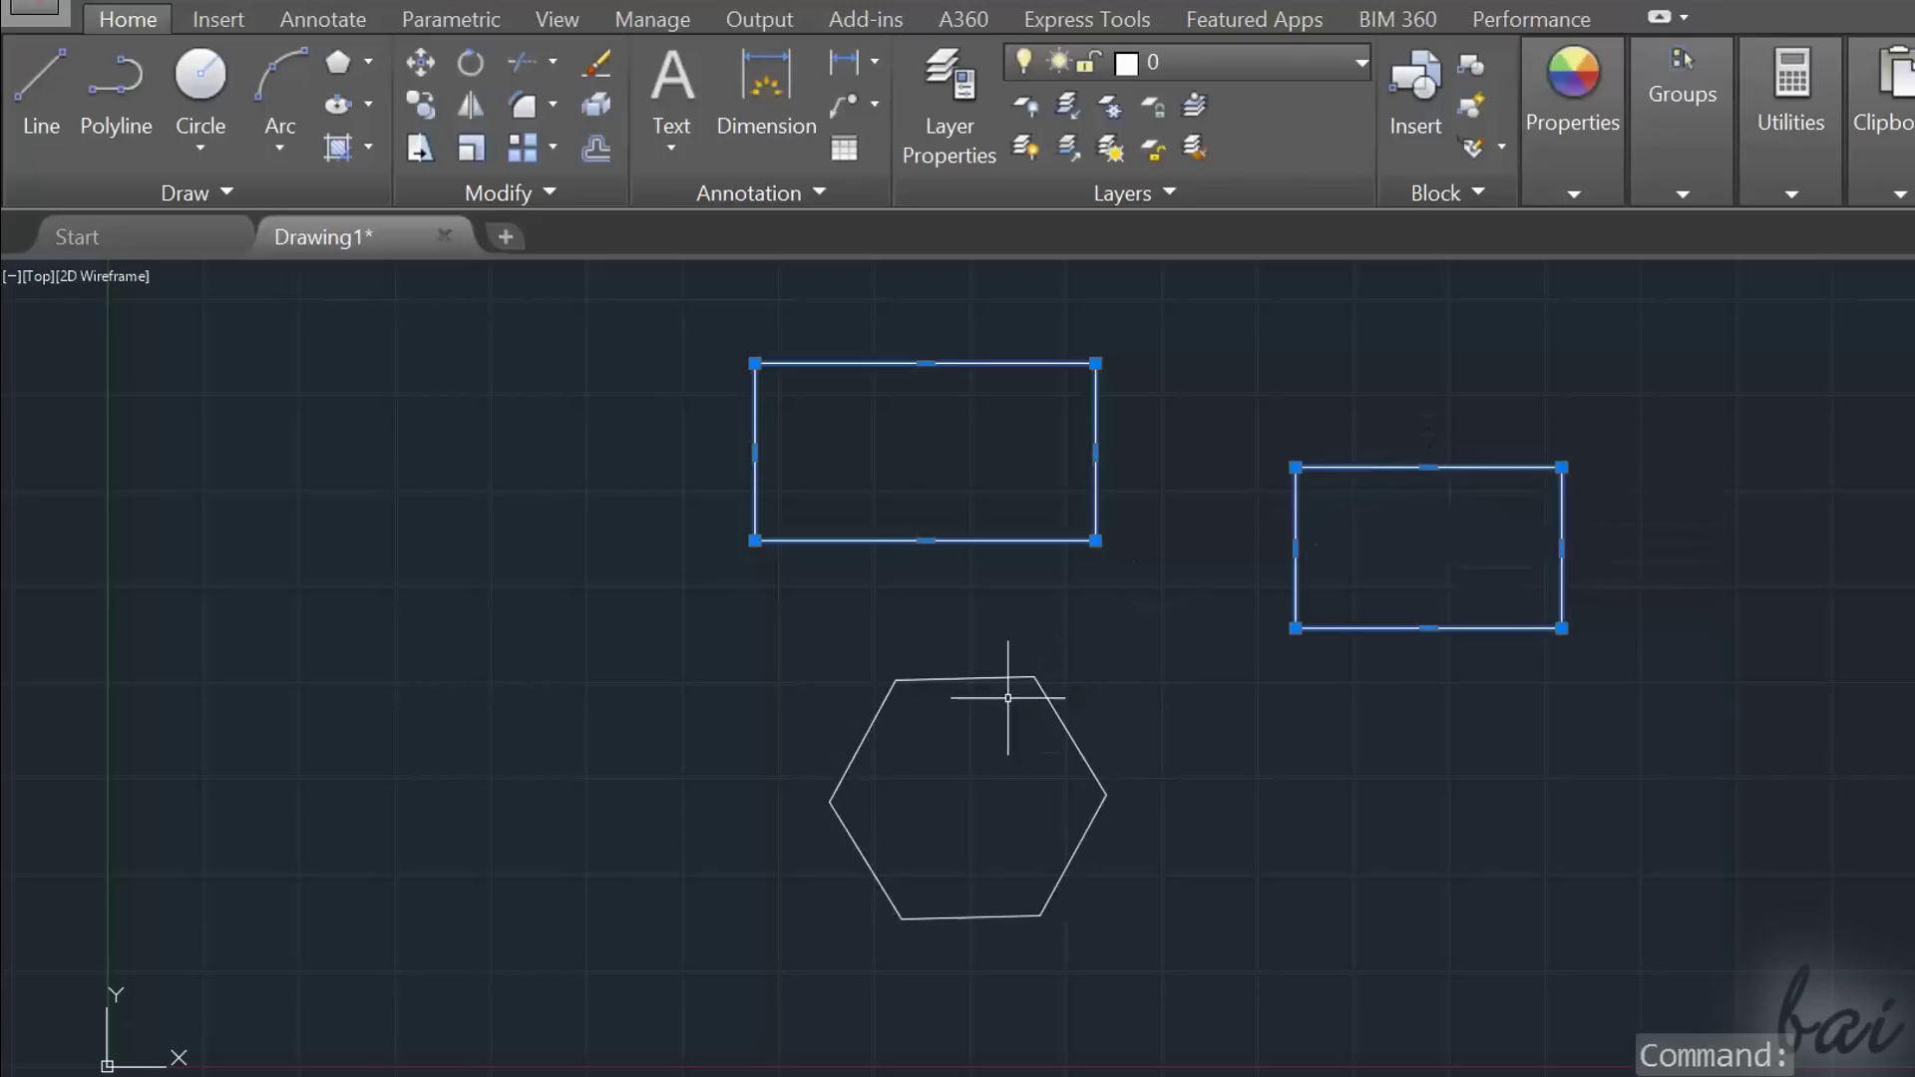
mouse_move(1069, 735)
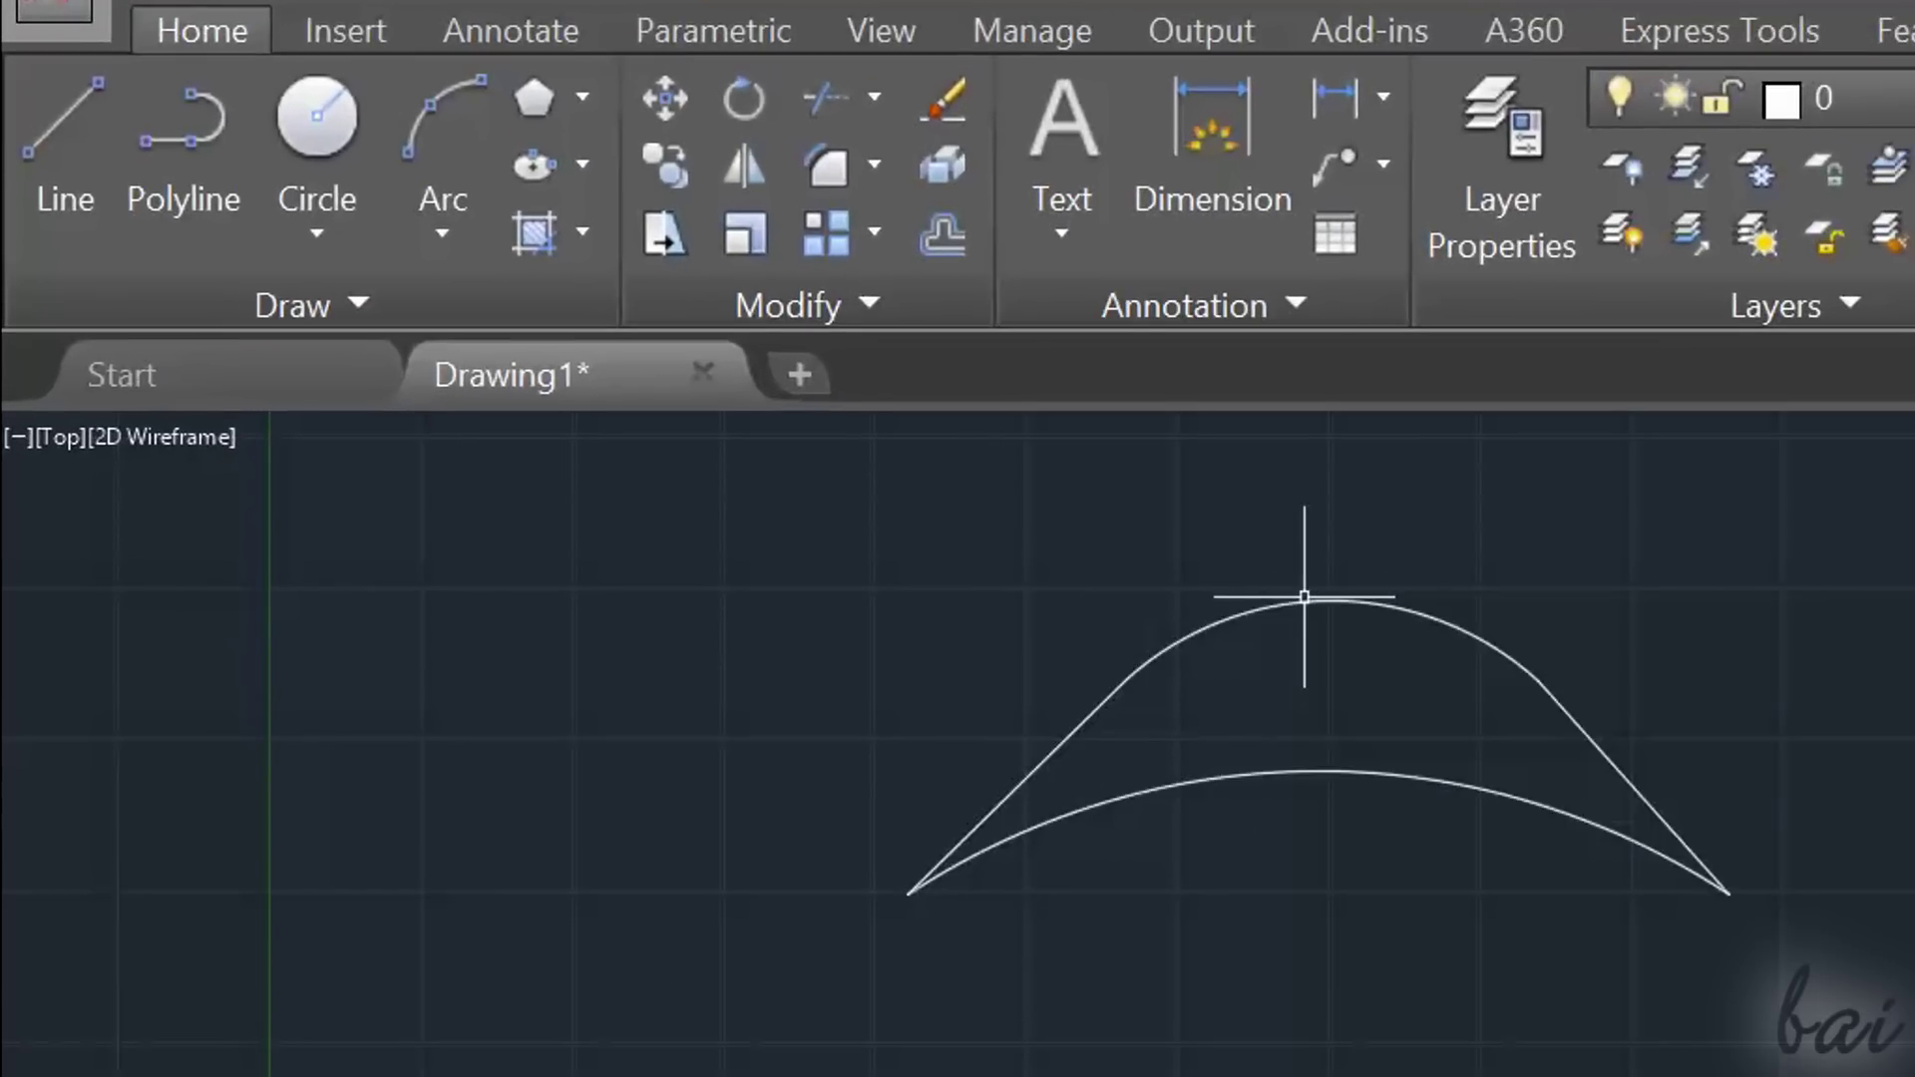
Move the arch up and to the left, using its left vertex as base point.
click(1312, 607)
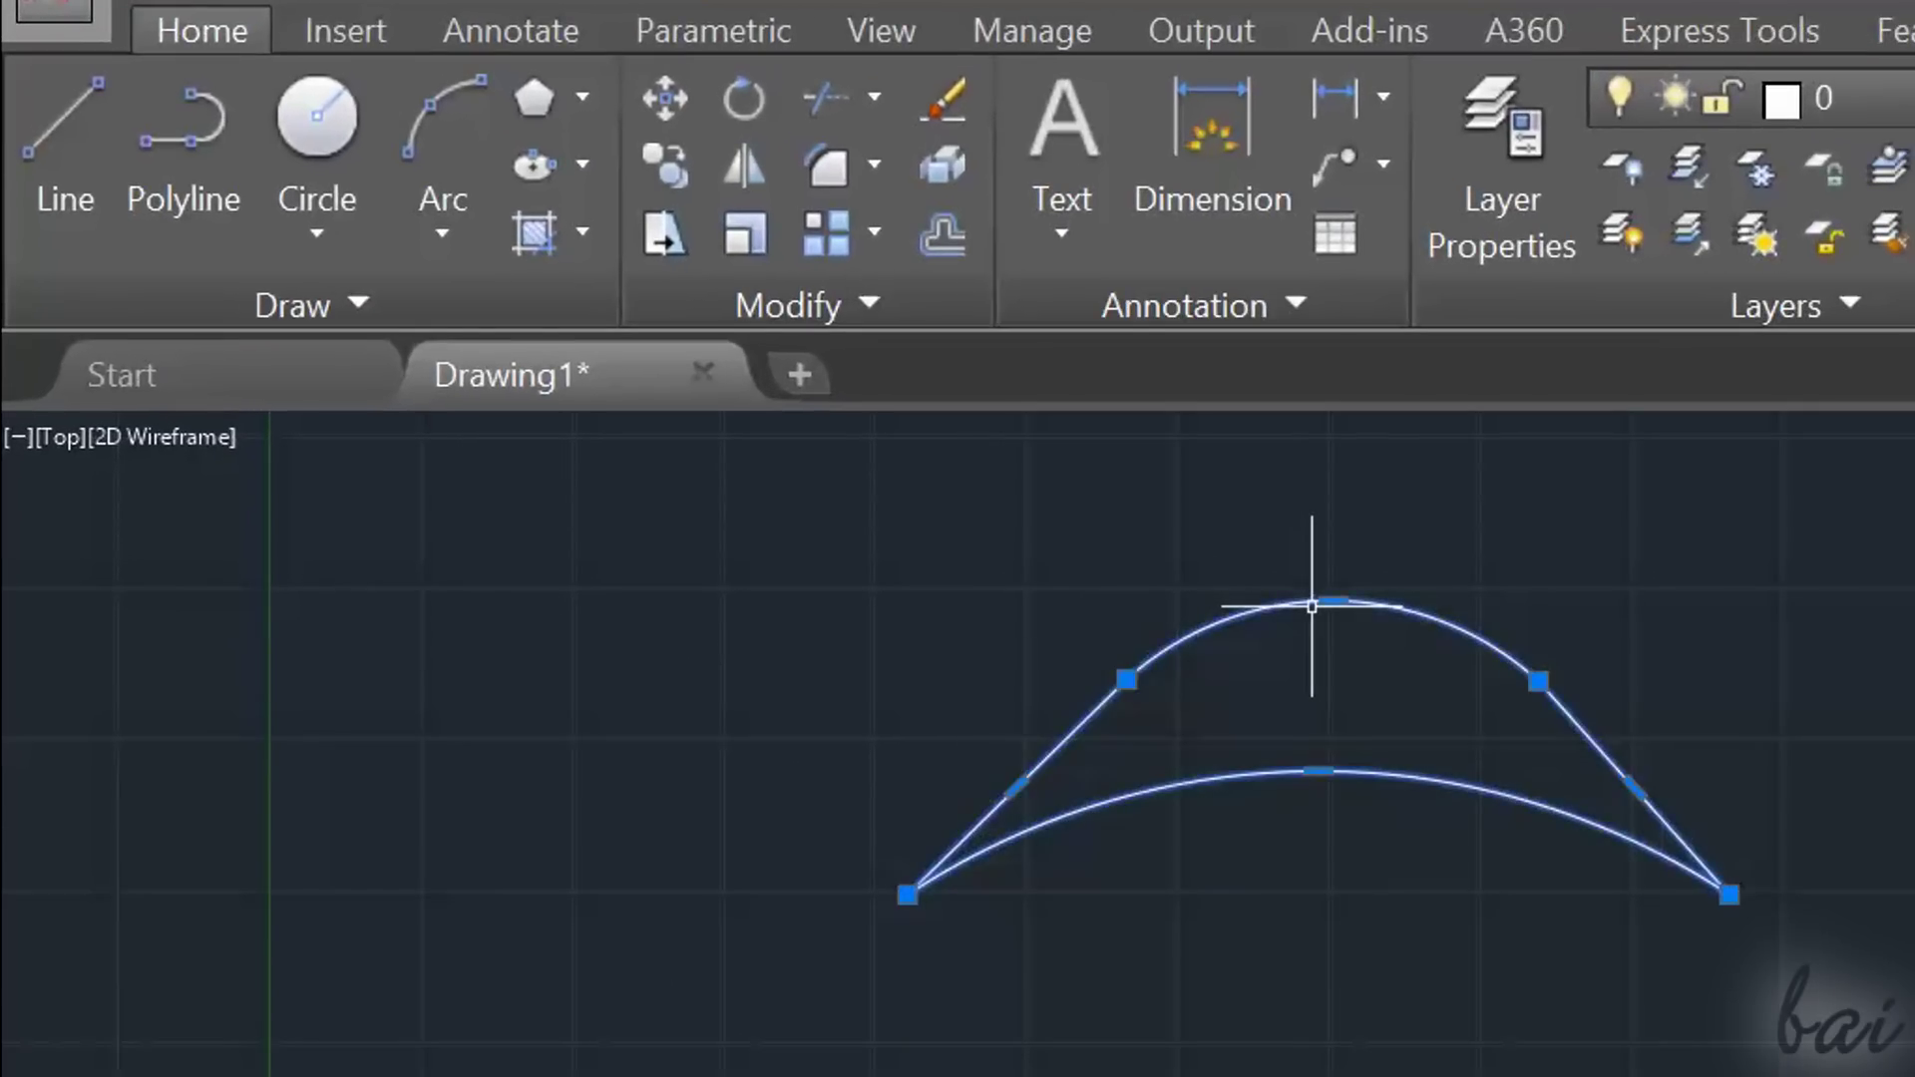
key(Escape)
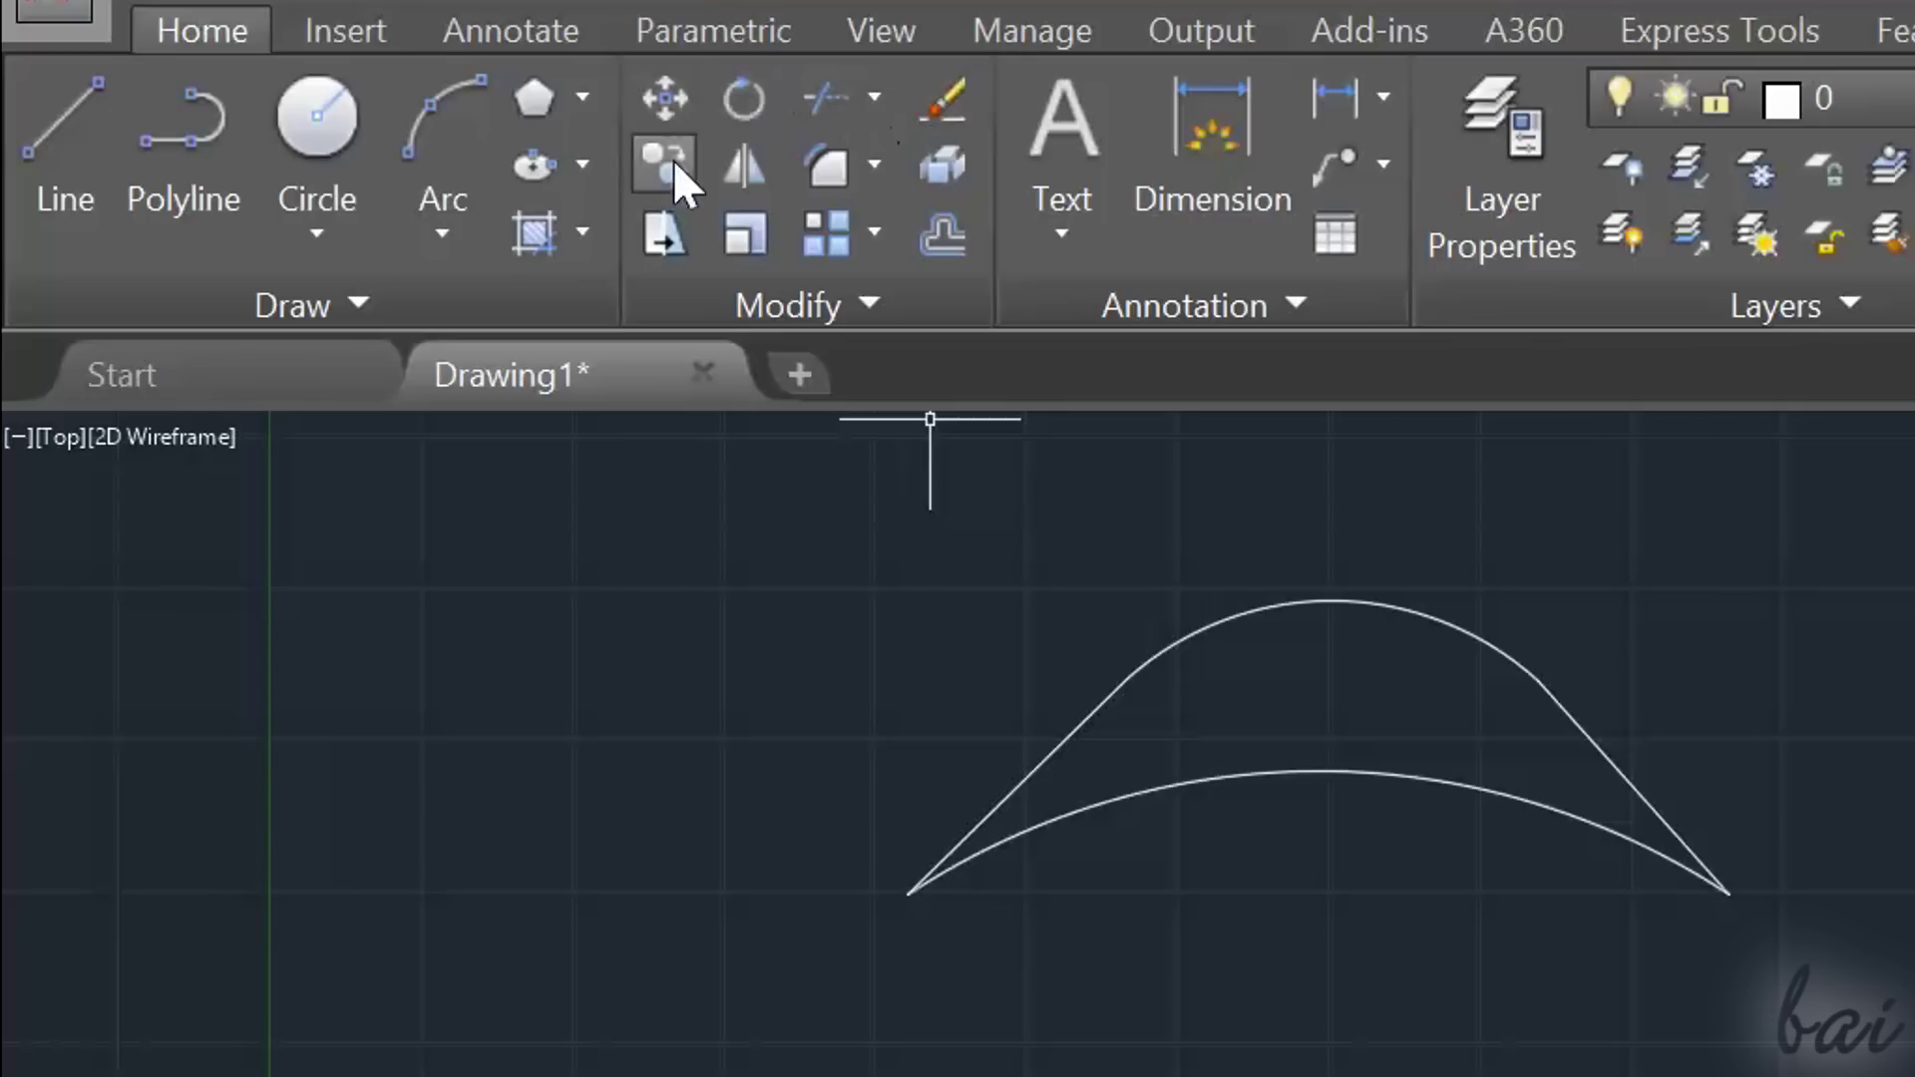
click(1312, 606)
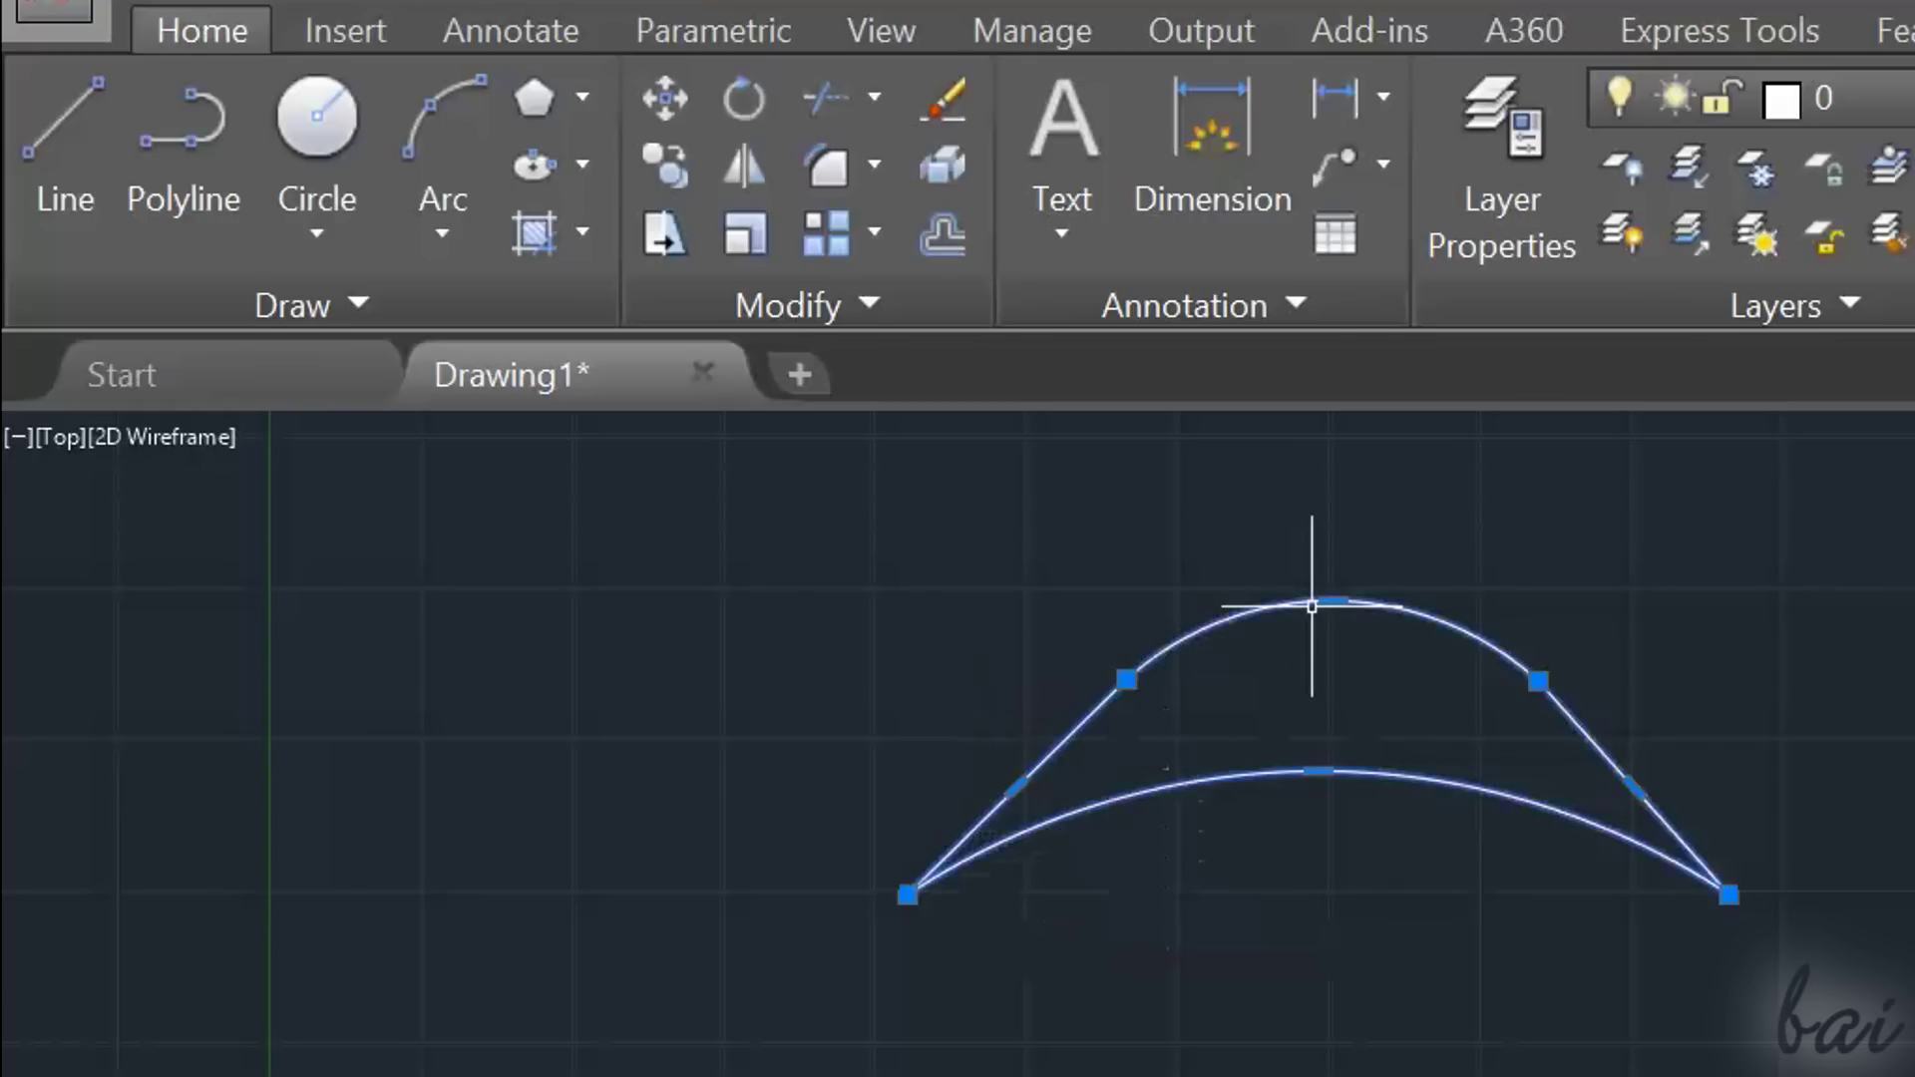
click(682, 106)
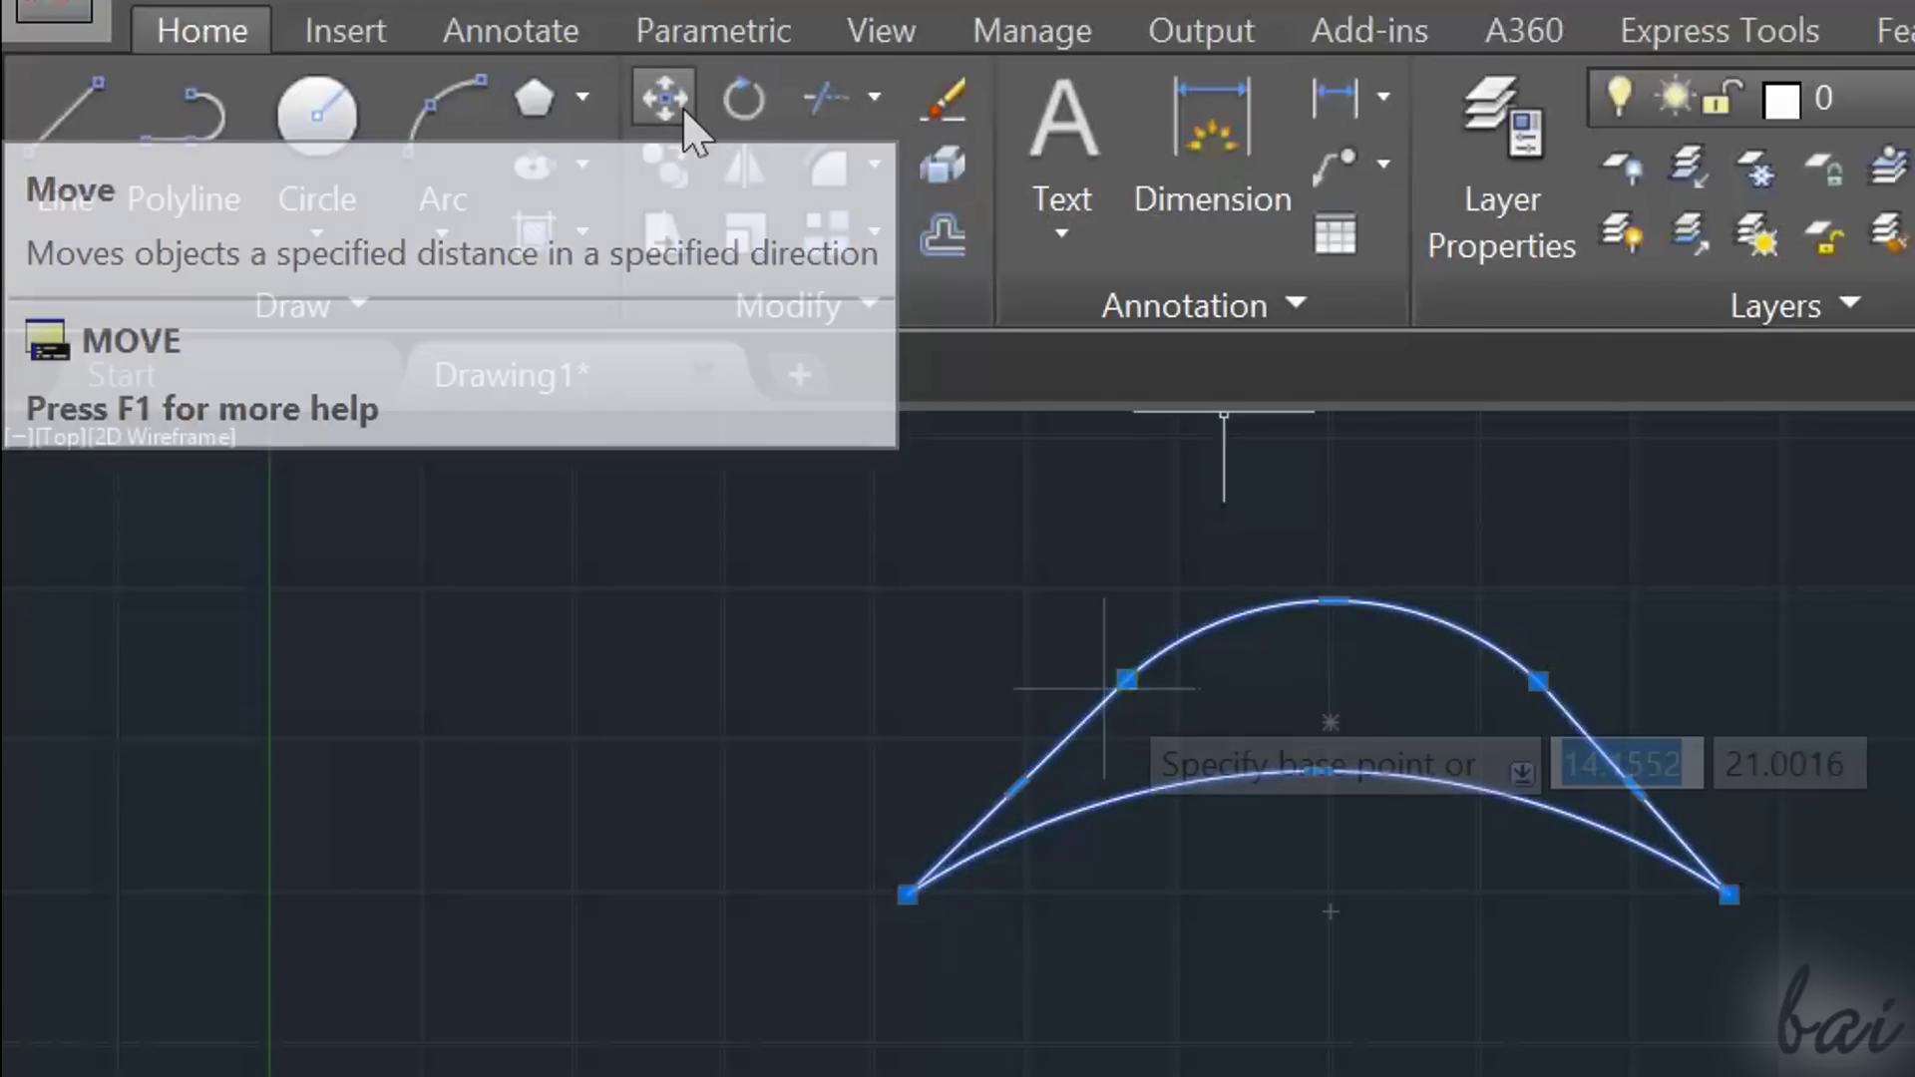
click(1127, 680)
click(472, 628)
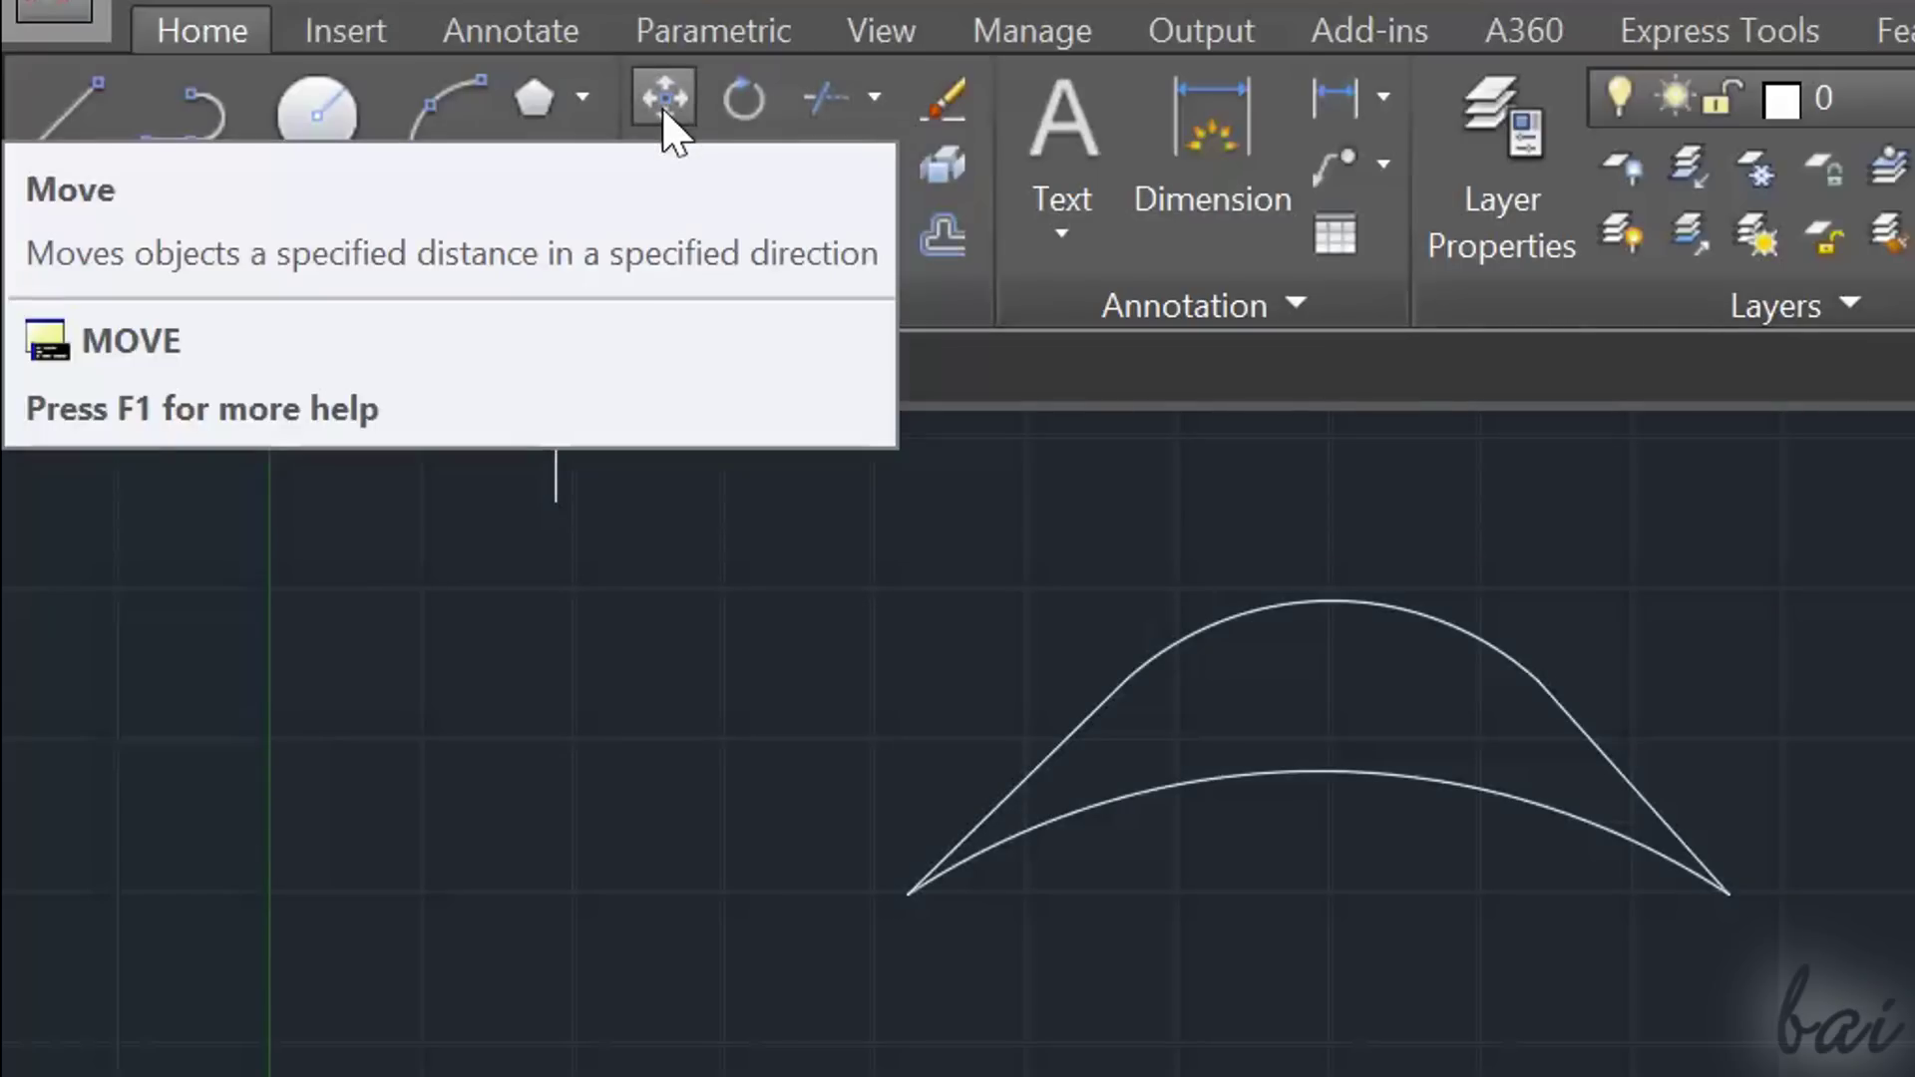
click(663, 108)
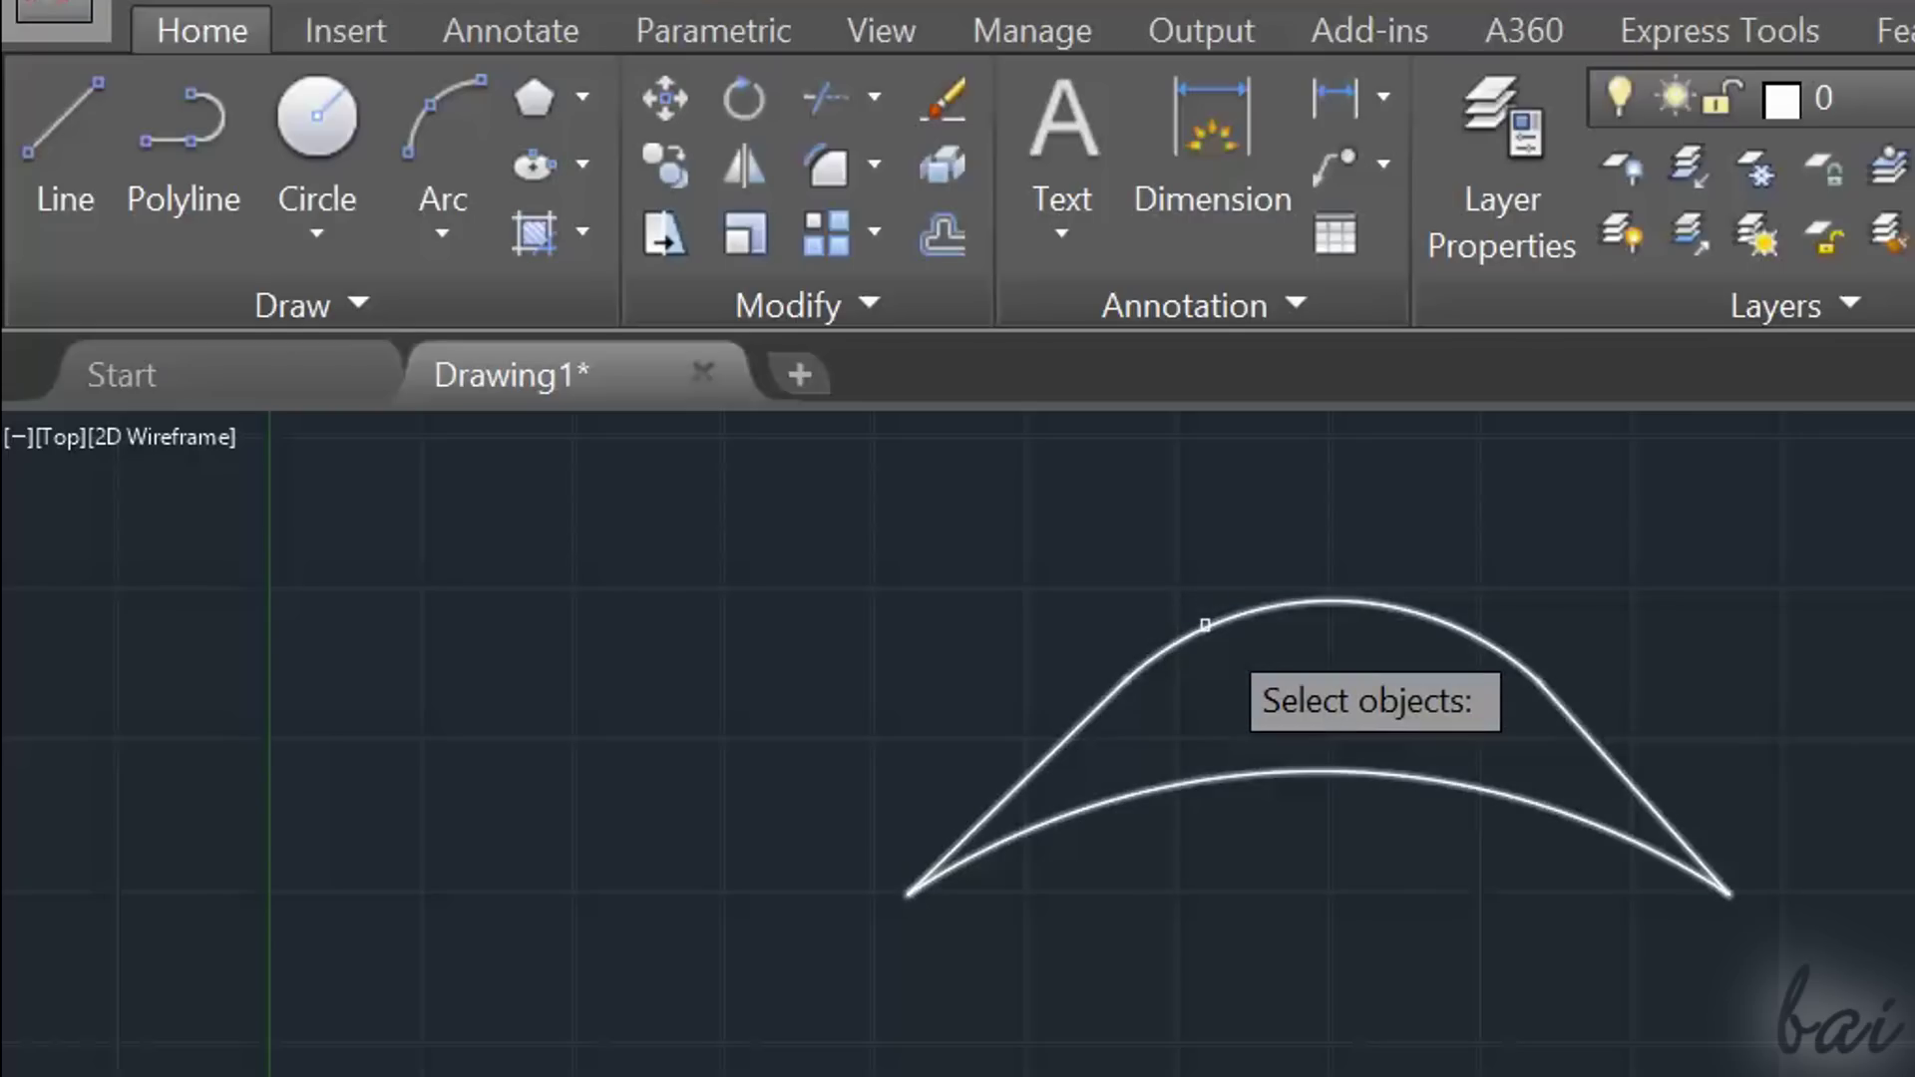
Move the arch from its left endpoint to a new spot left of the rectangle.
click(1205, 625)
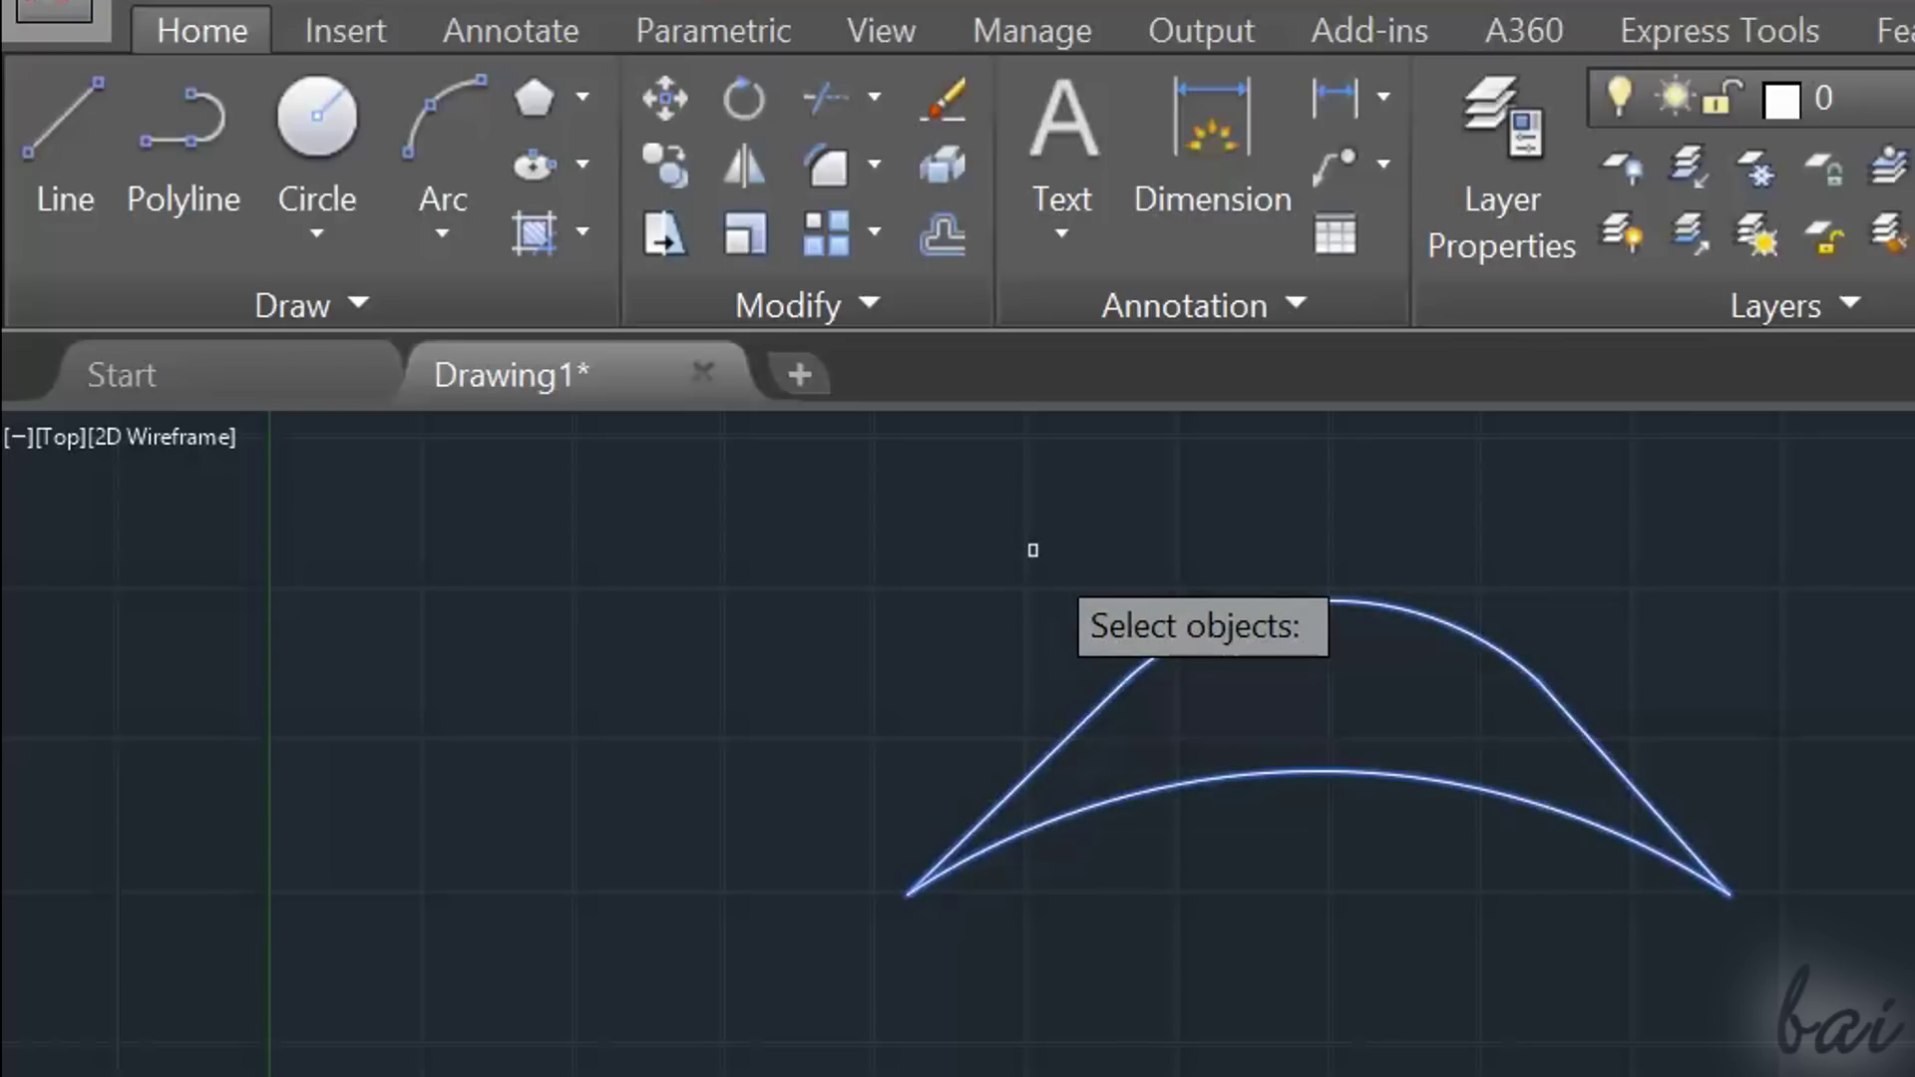
key(Return)
click(1126, 676)
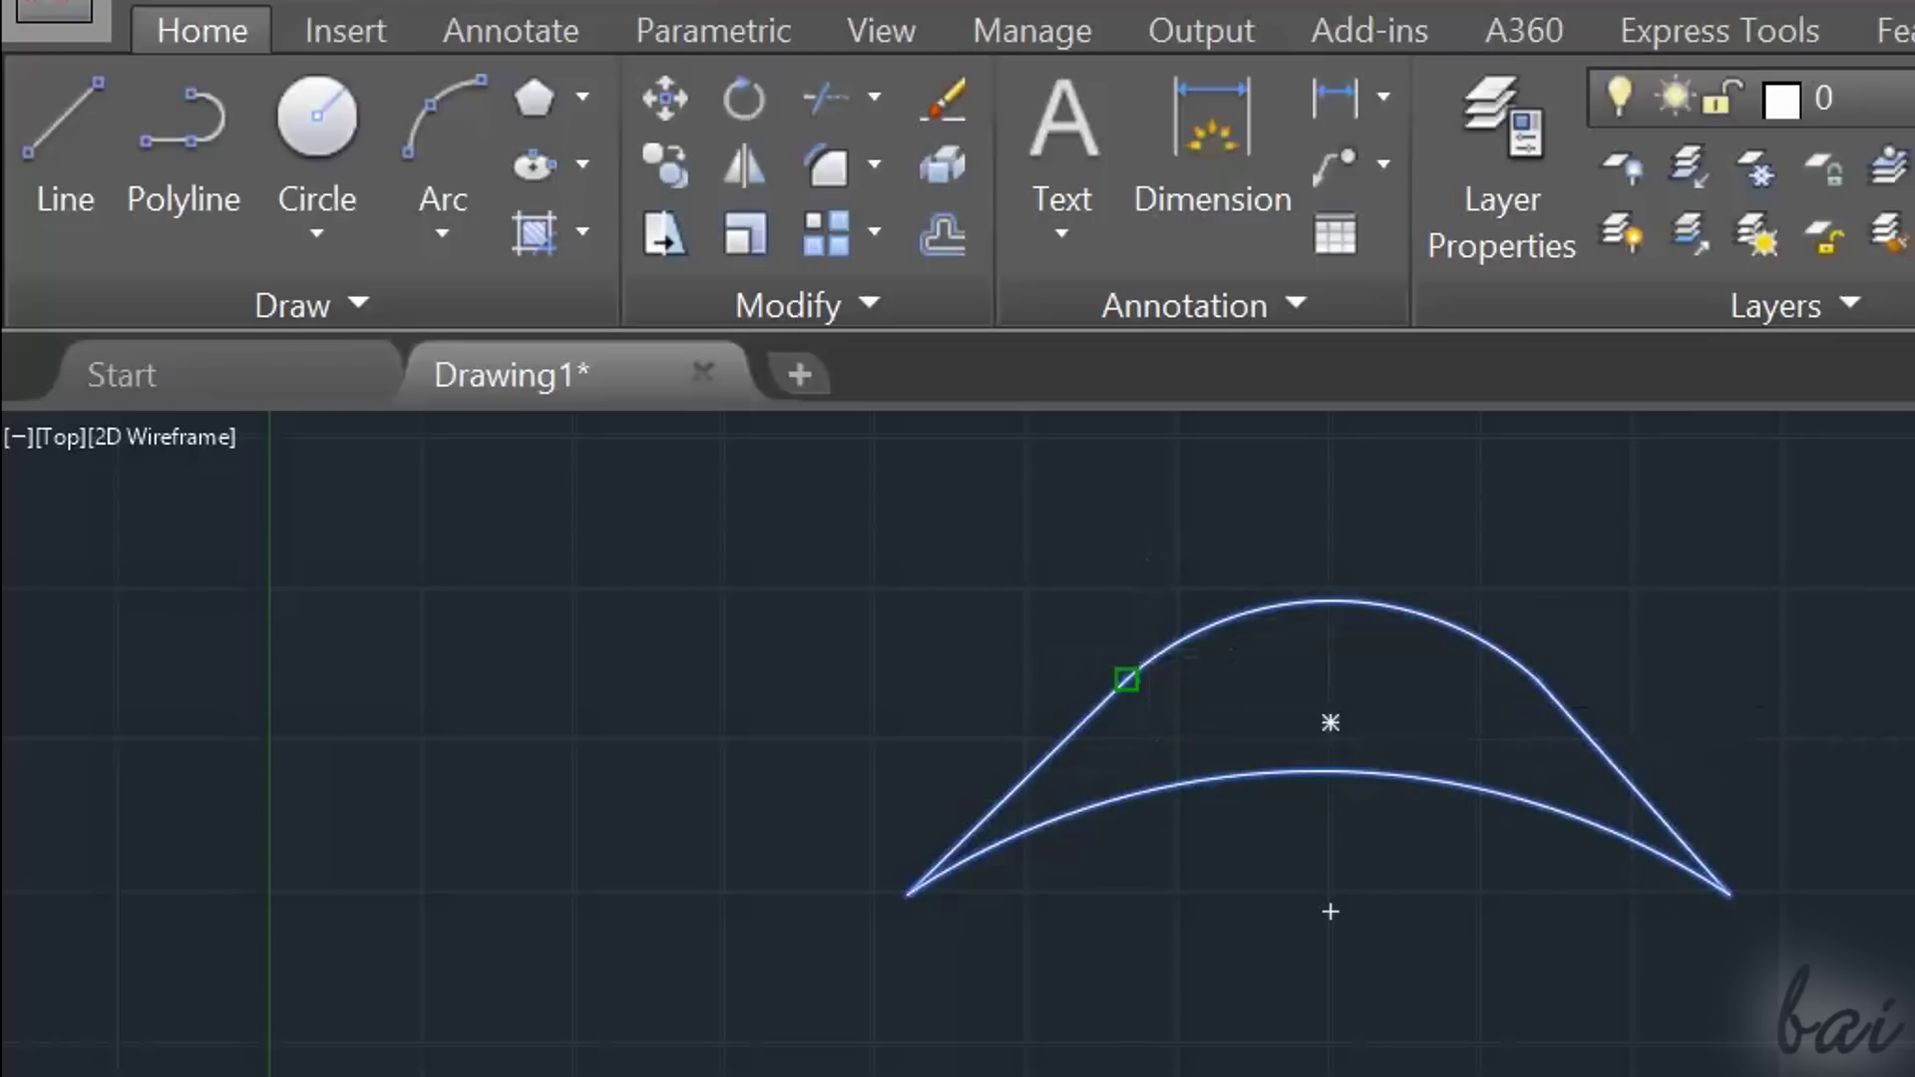
click(351, 663)
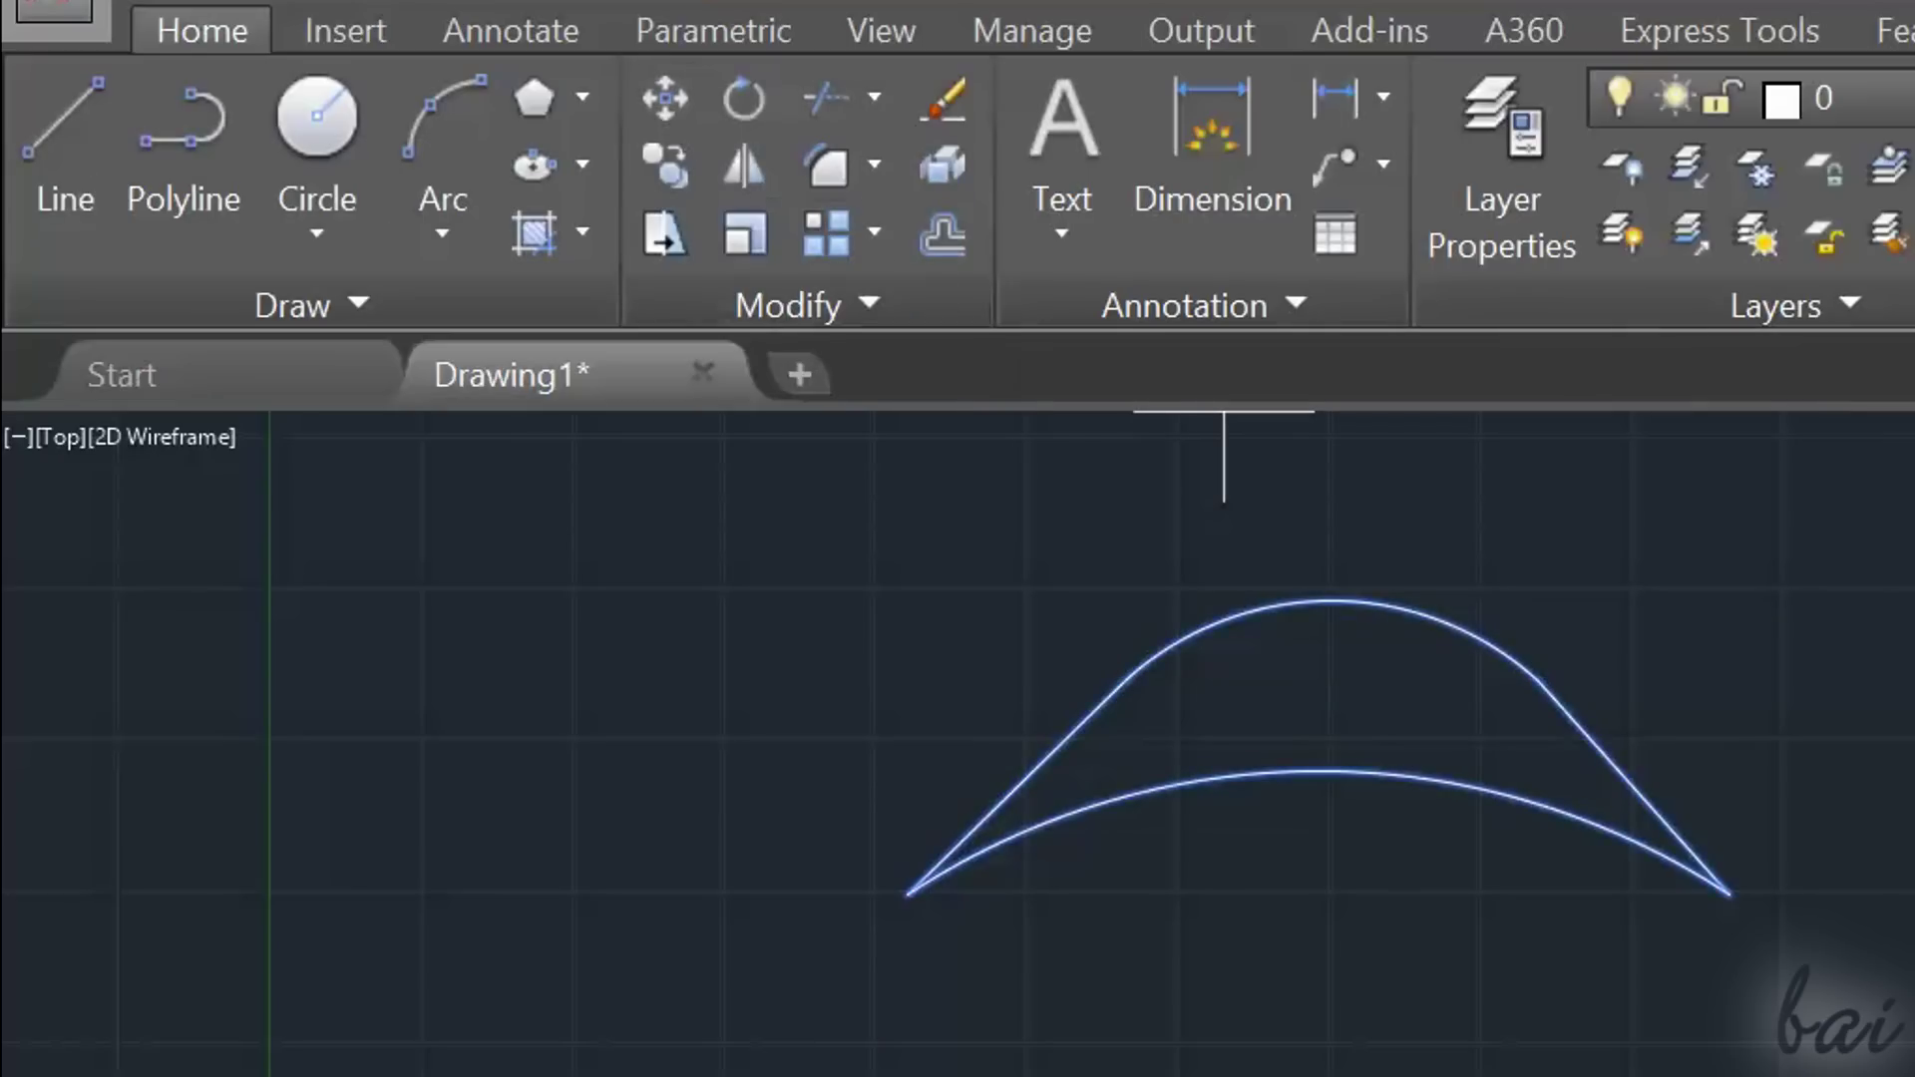
click(1126, 678)
click(472, 628)
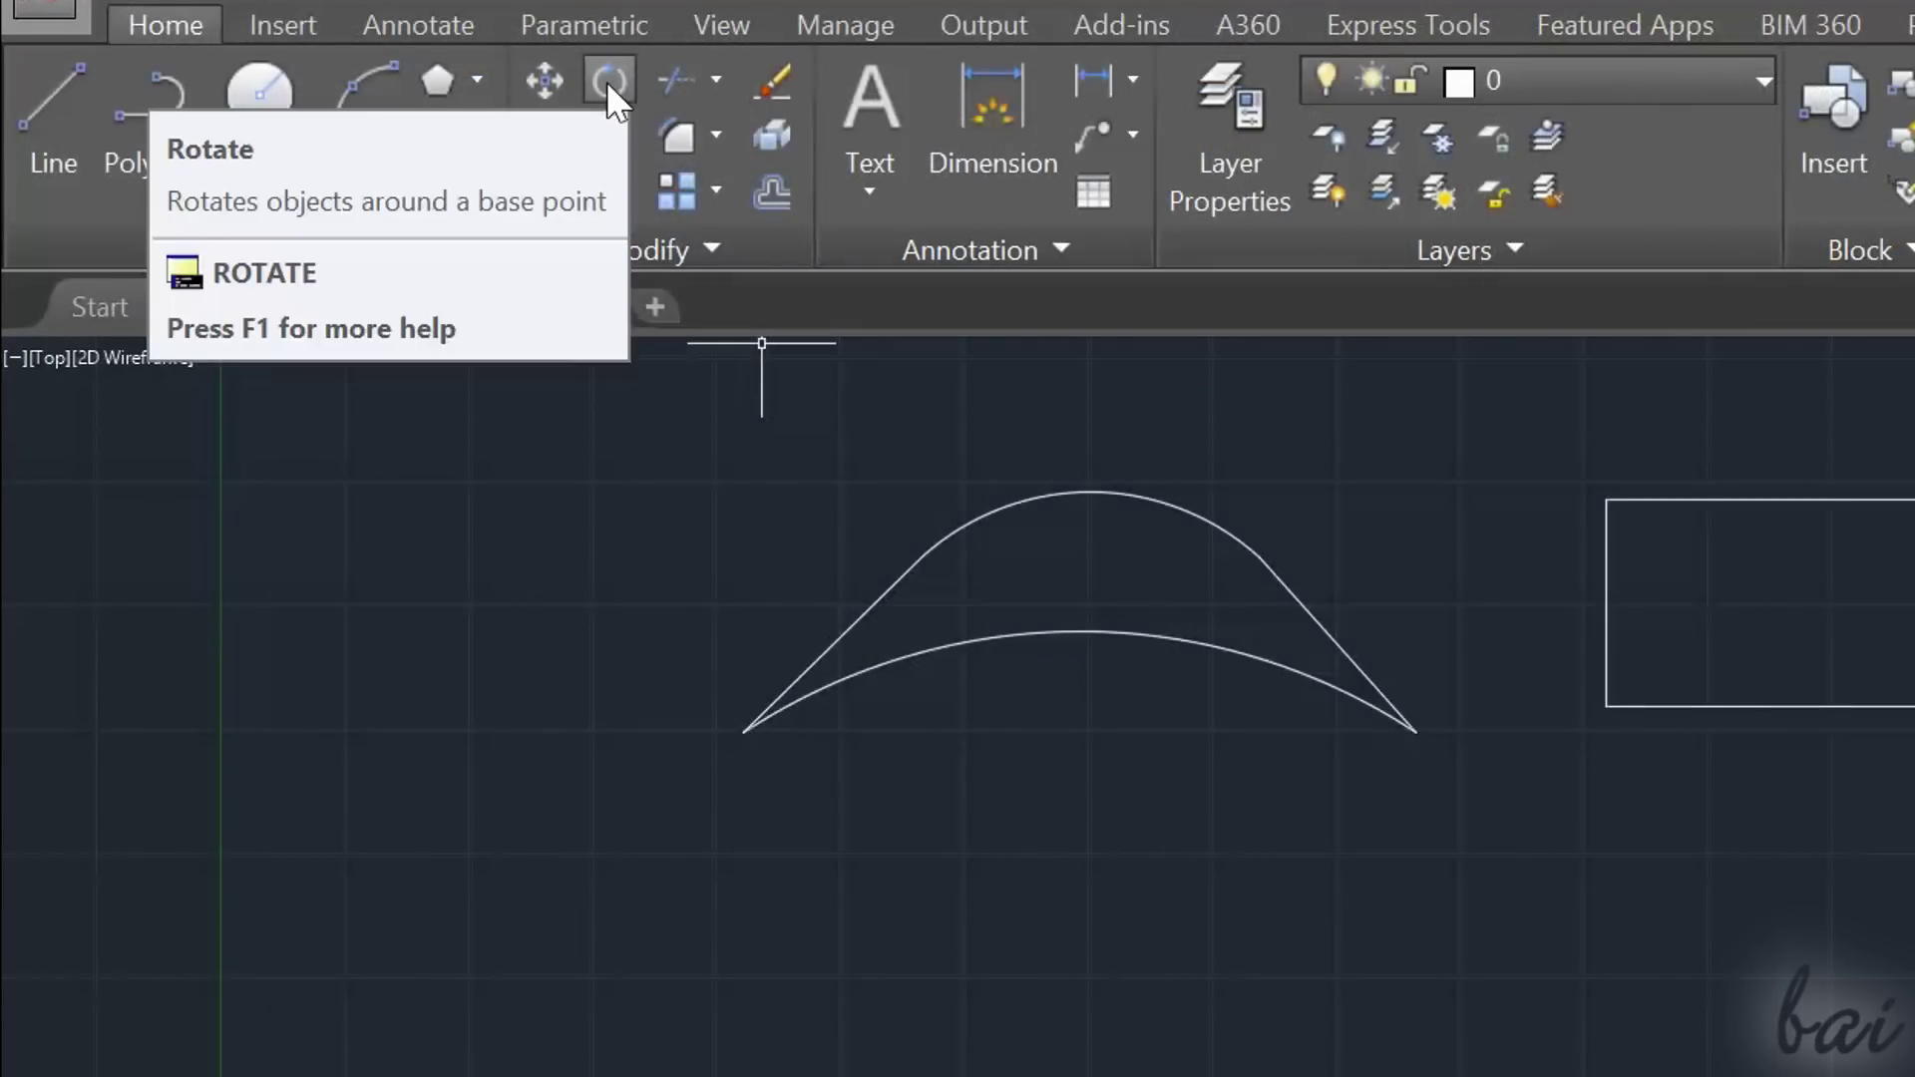
Start rotating the arch about its centre, then cancel the rotation.
click(606, 80)
click(906, 575)
key(Return)
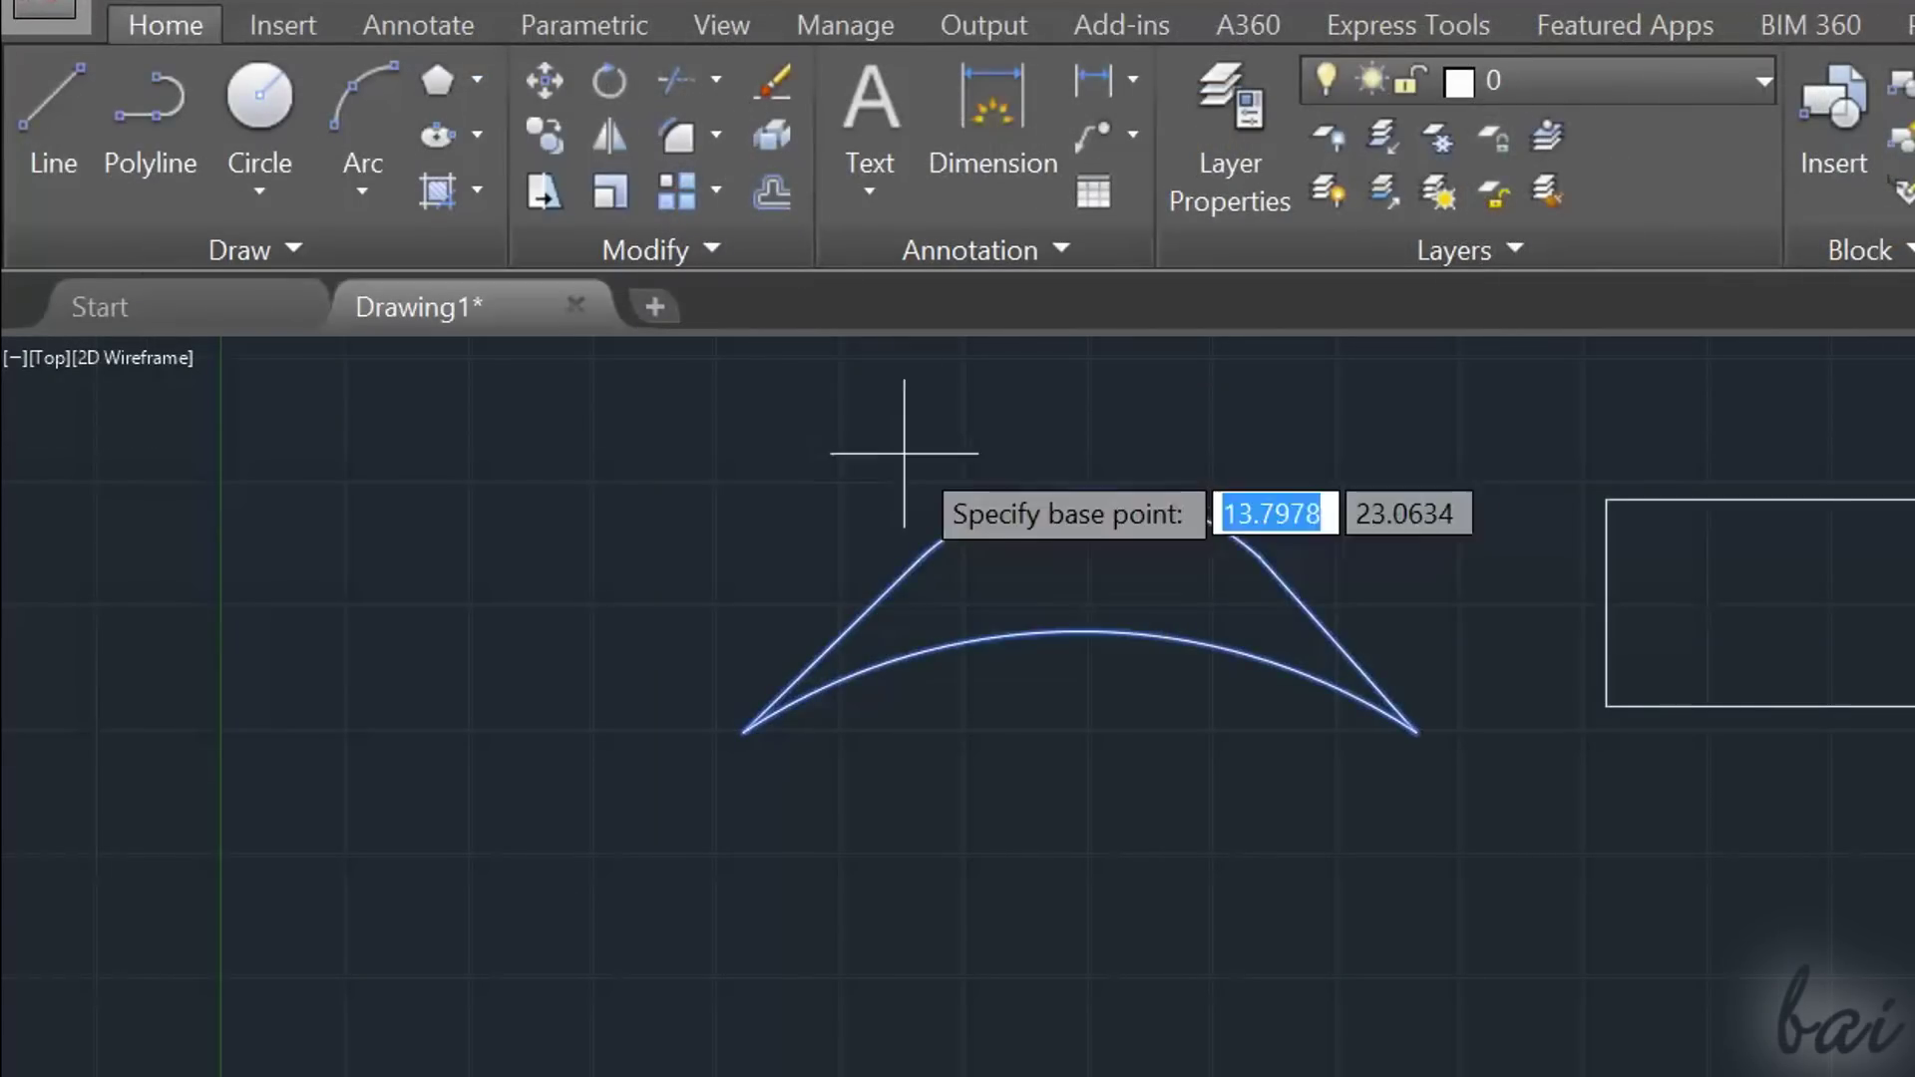
click(1089, 592)
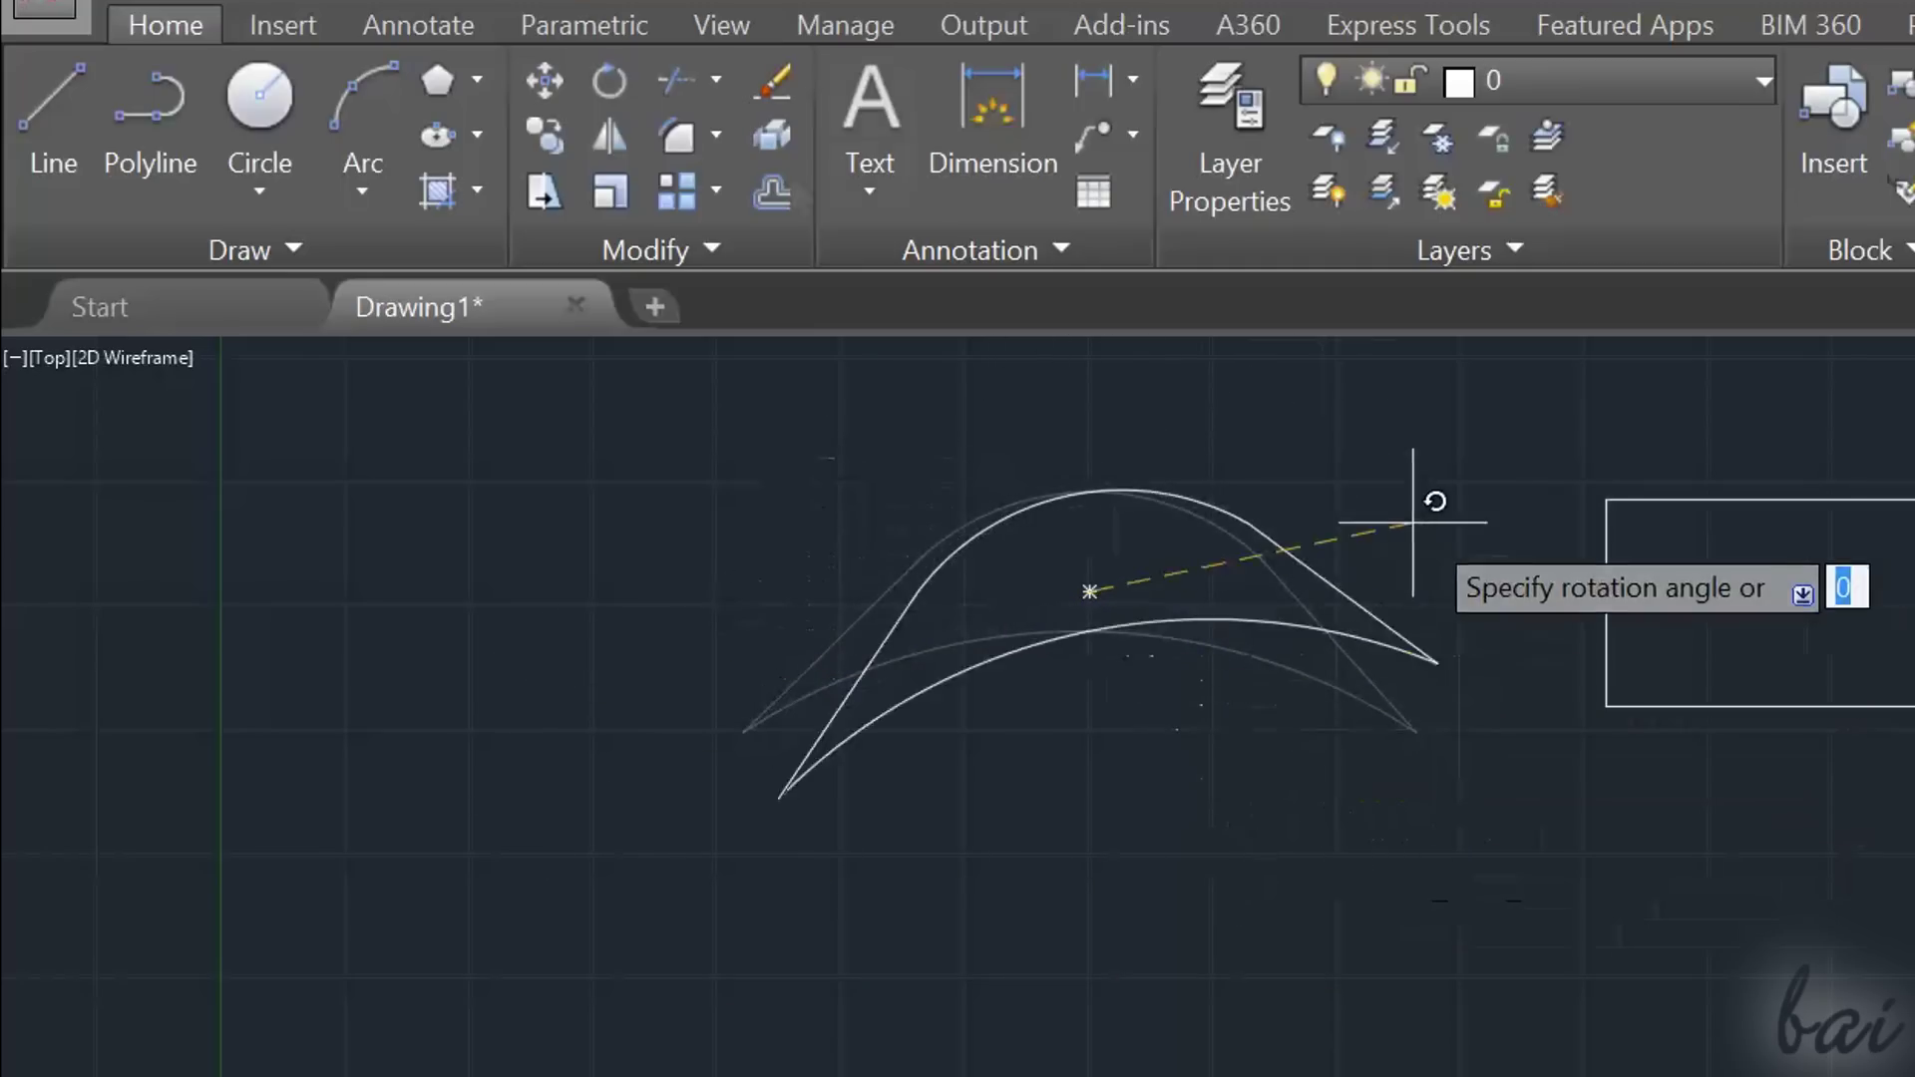
key(Escape)
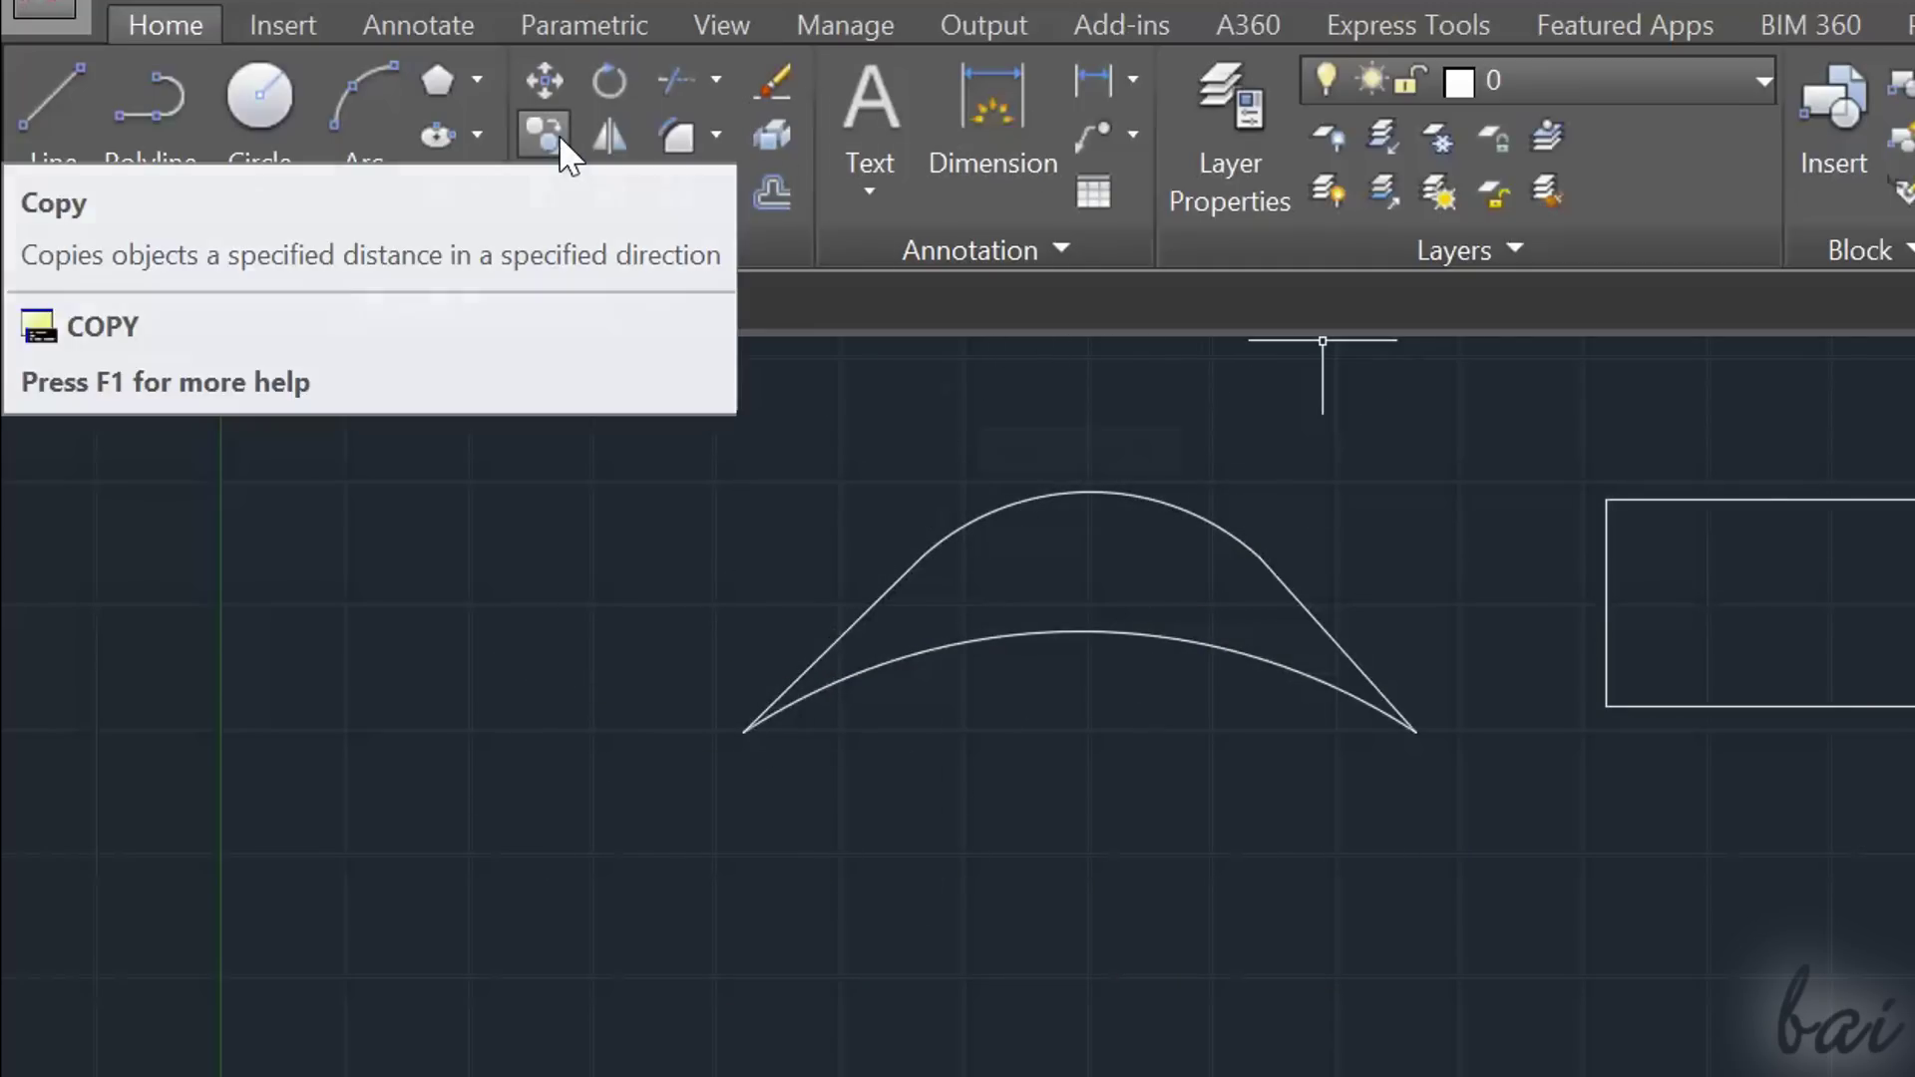
Copy the arch three times, stacked vertically to the left of the original.
click(558, 135)
click(1006, 503)
key(Return)
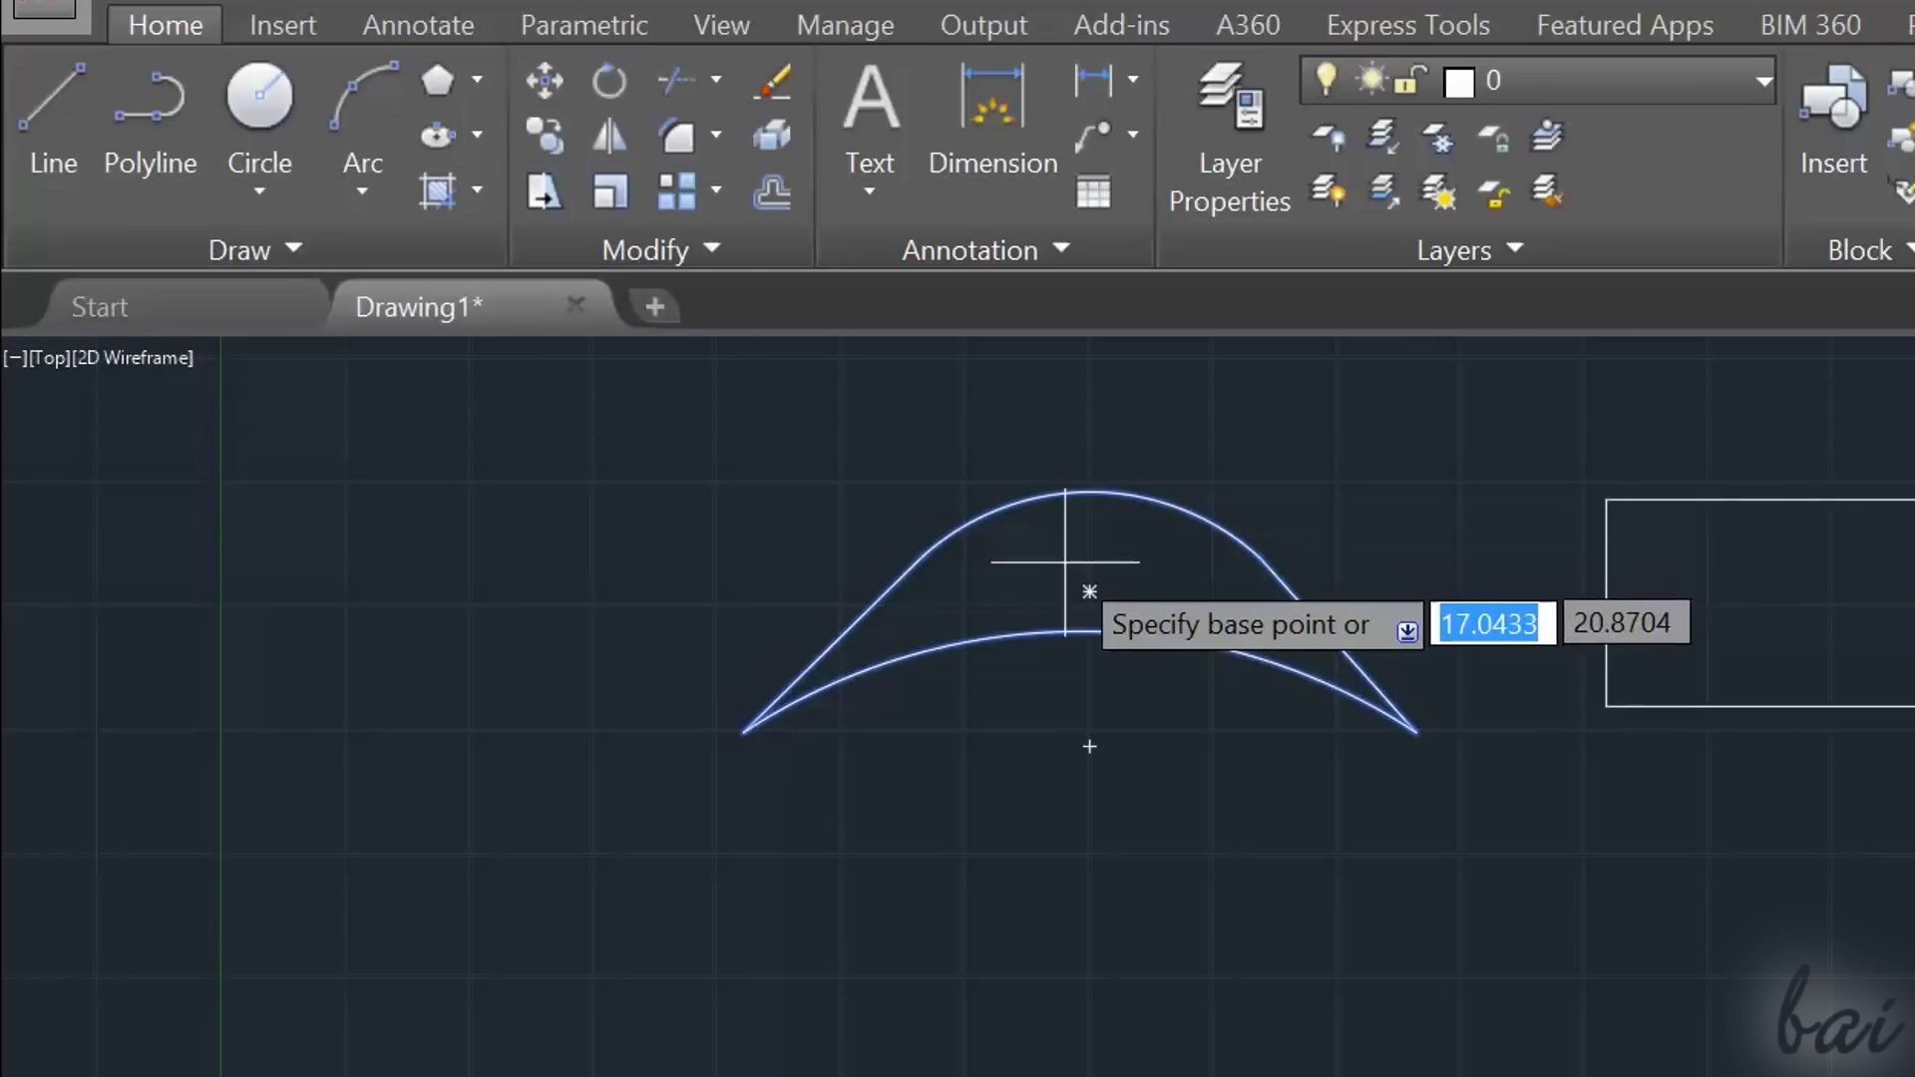
click(1090, 592)
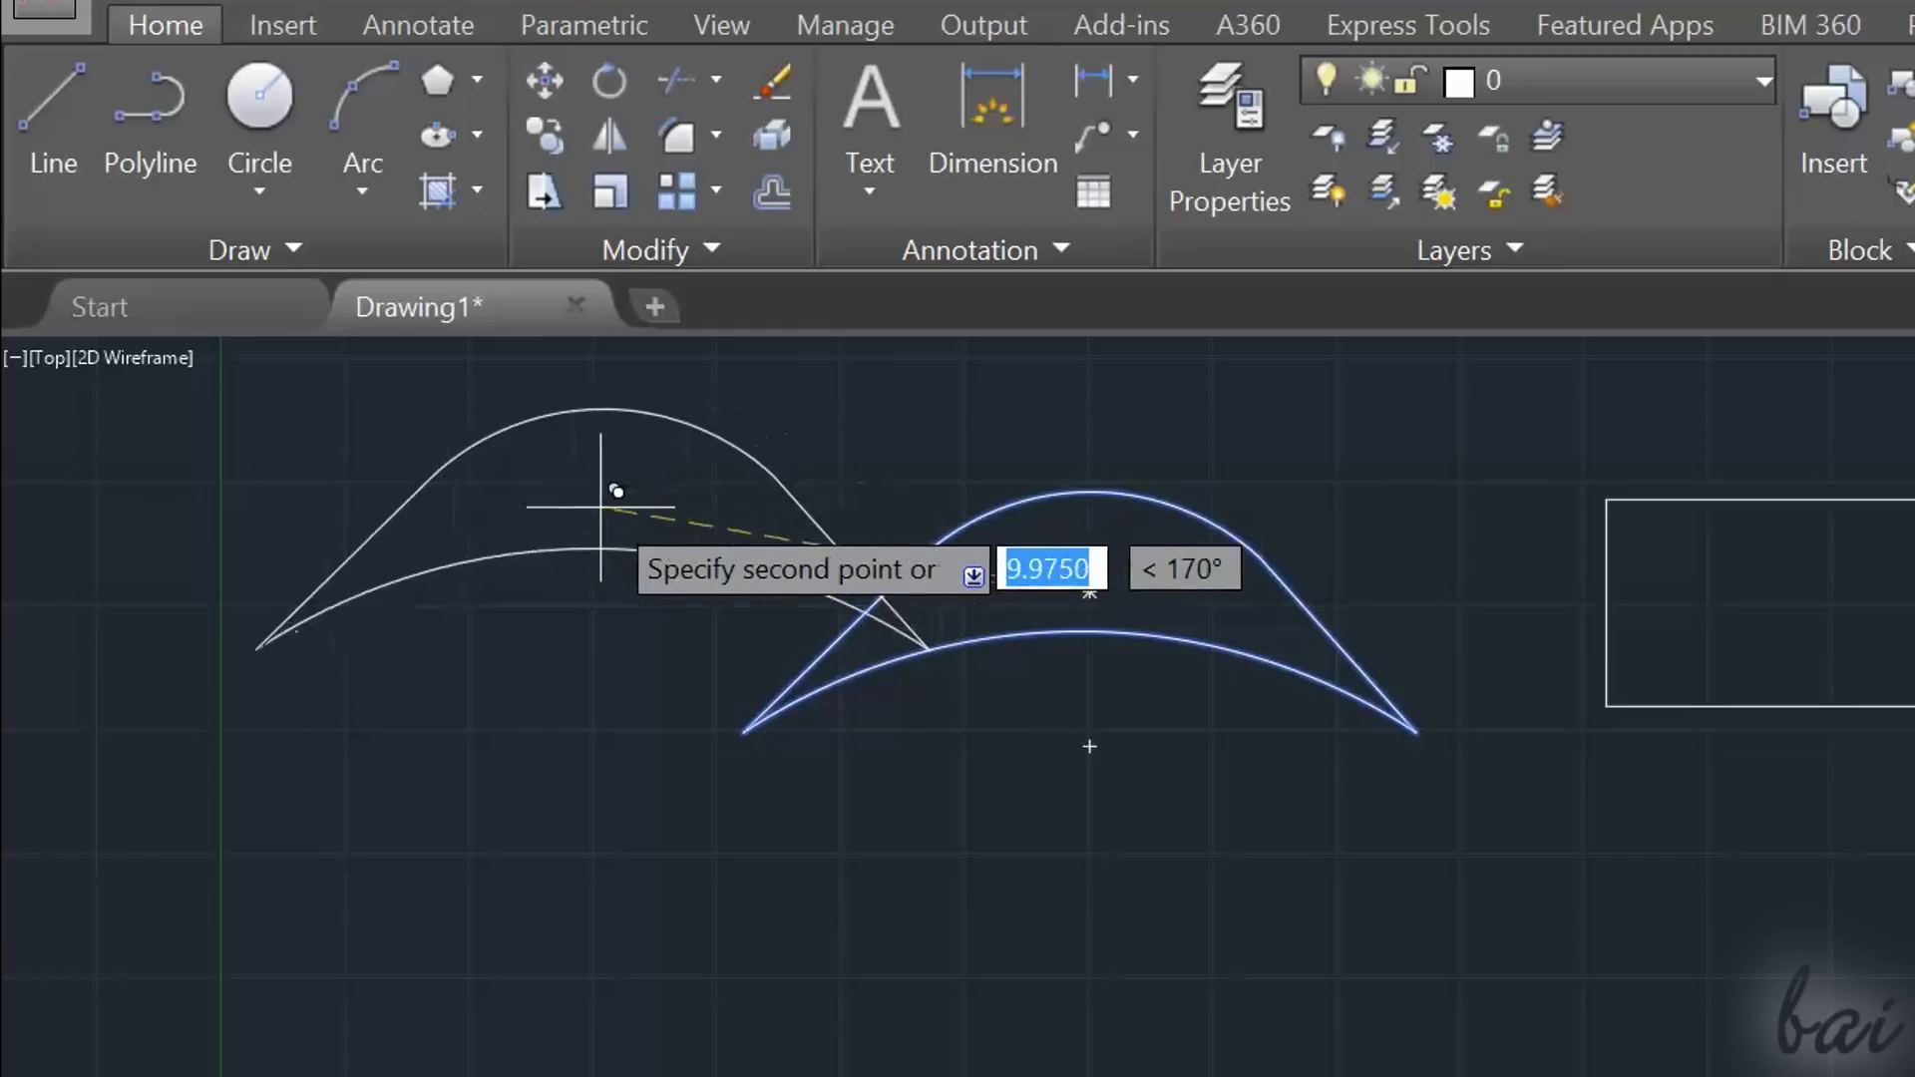
click(454, 481)
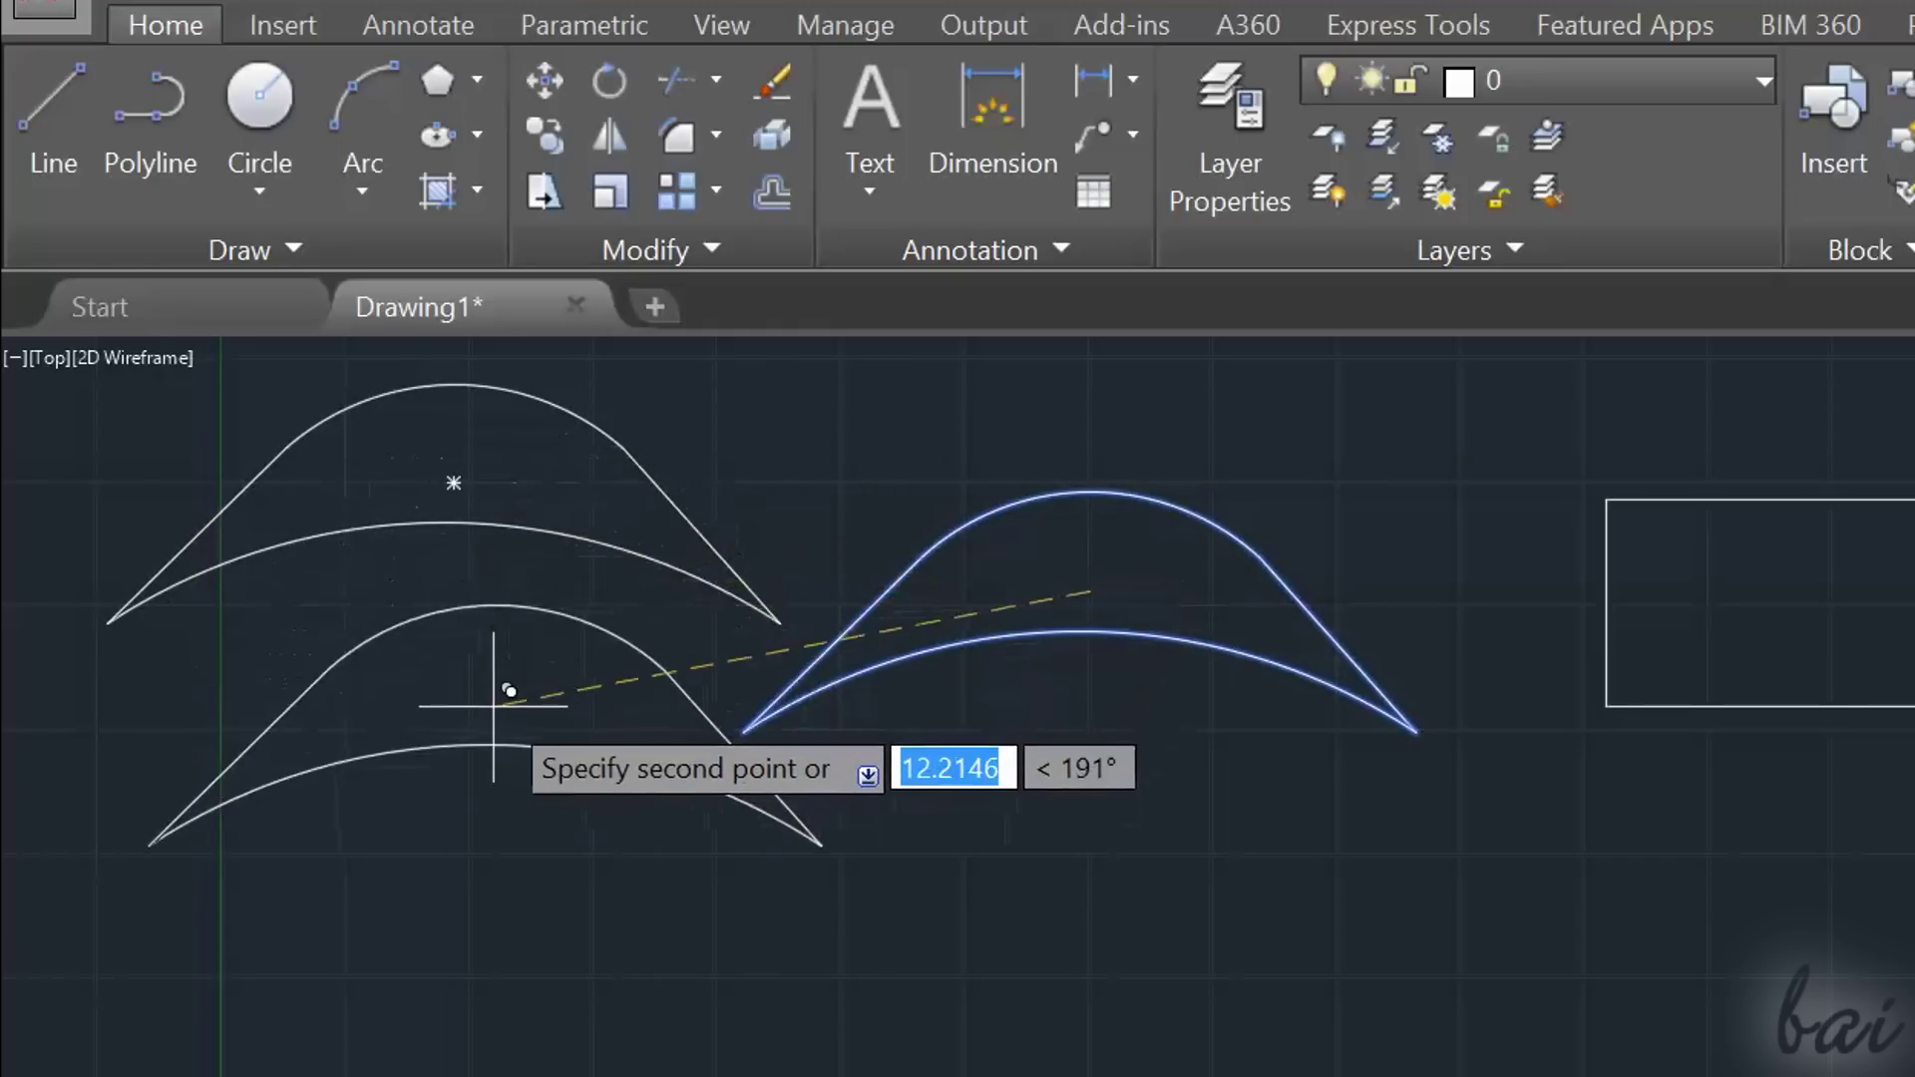
click(455, 678)
click(440, 890)
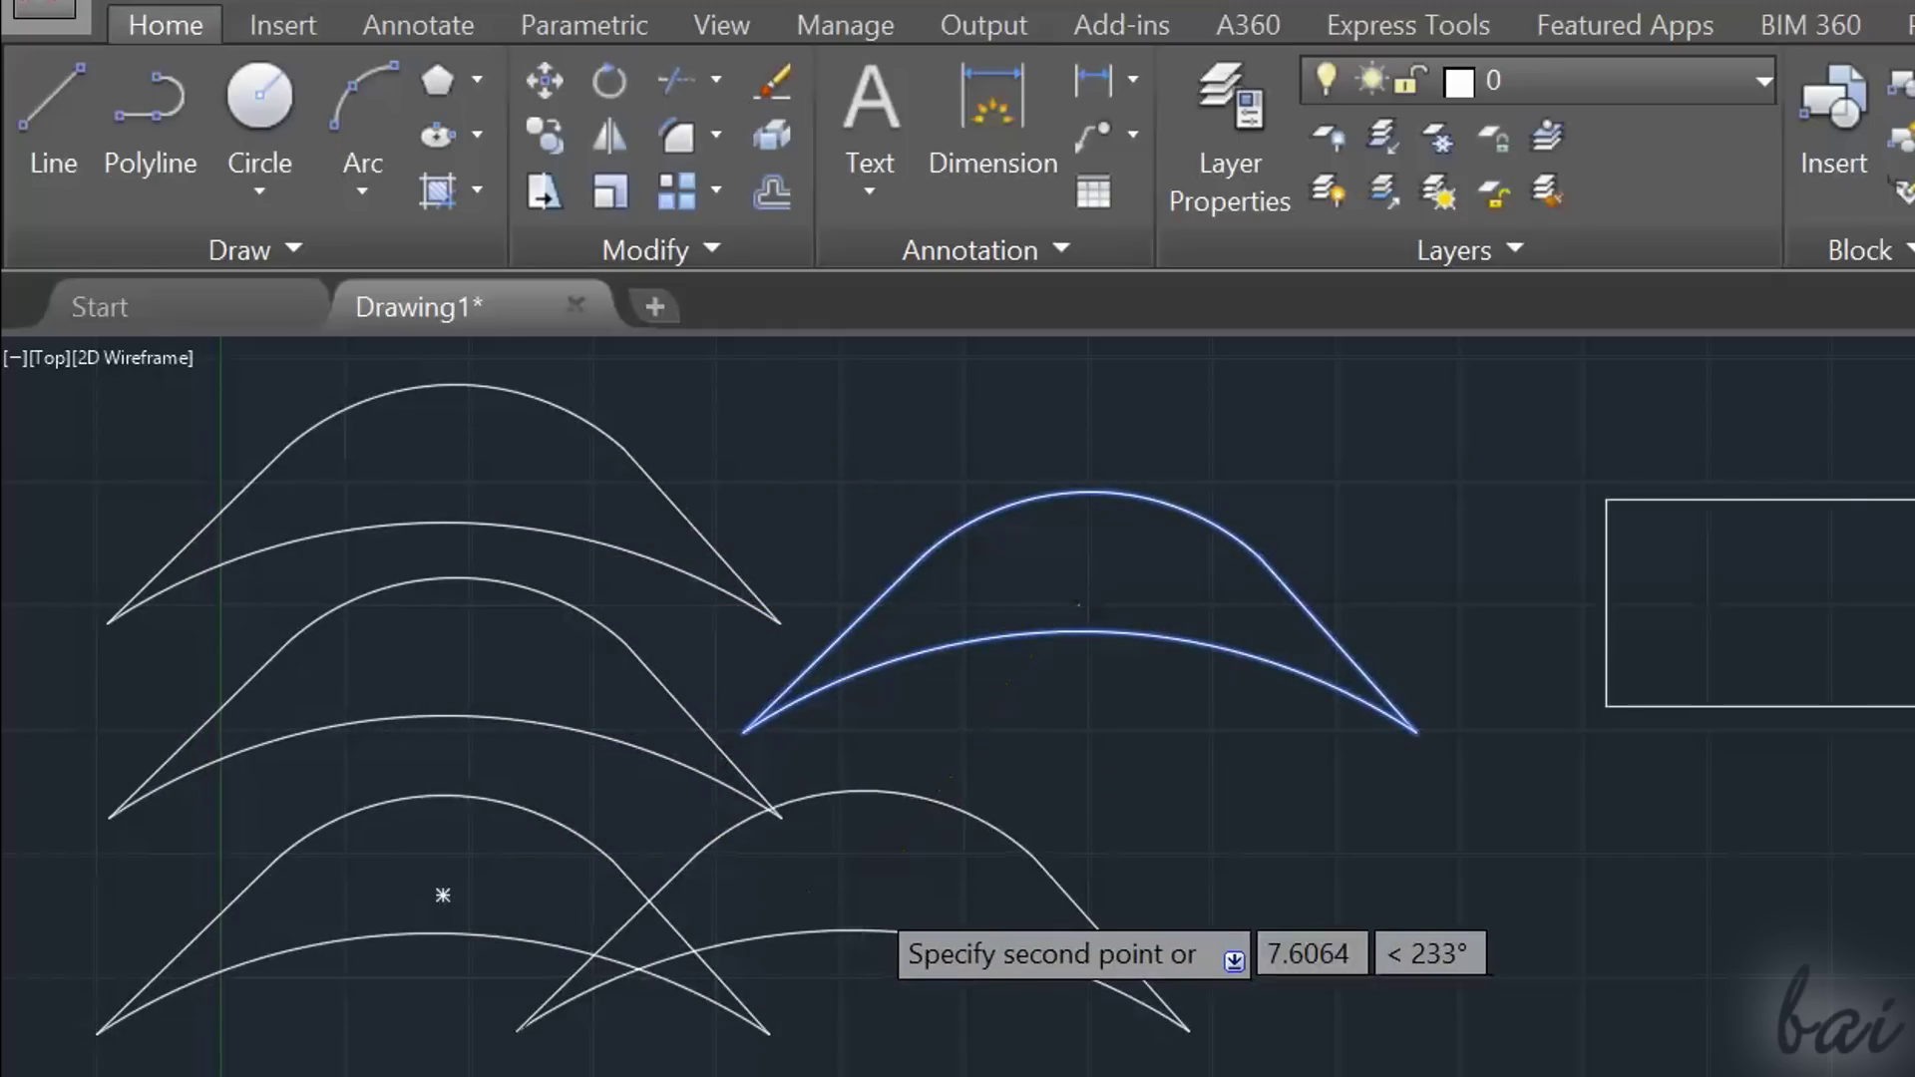
key(Escape)
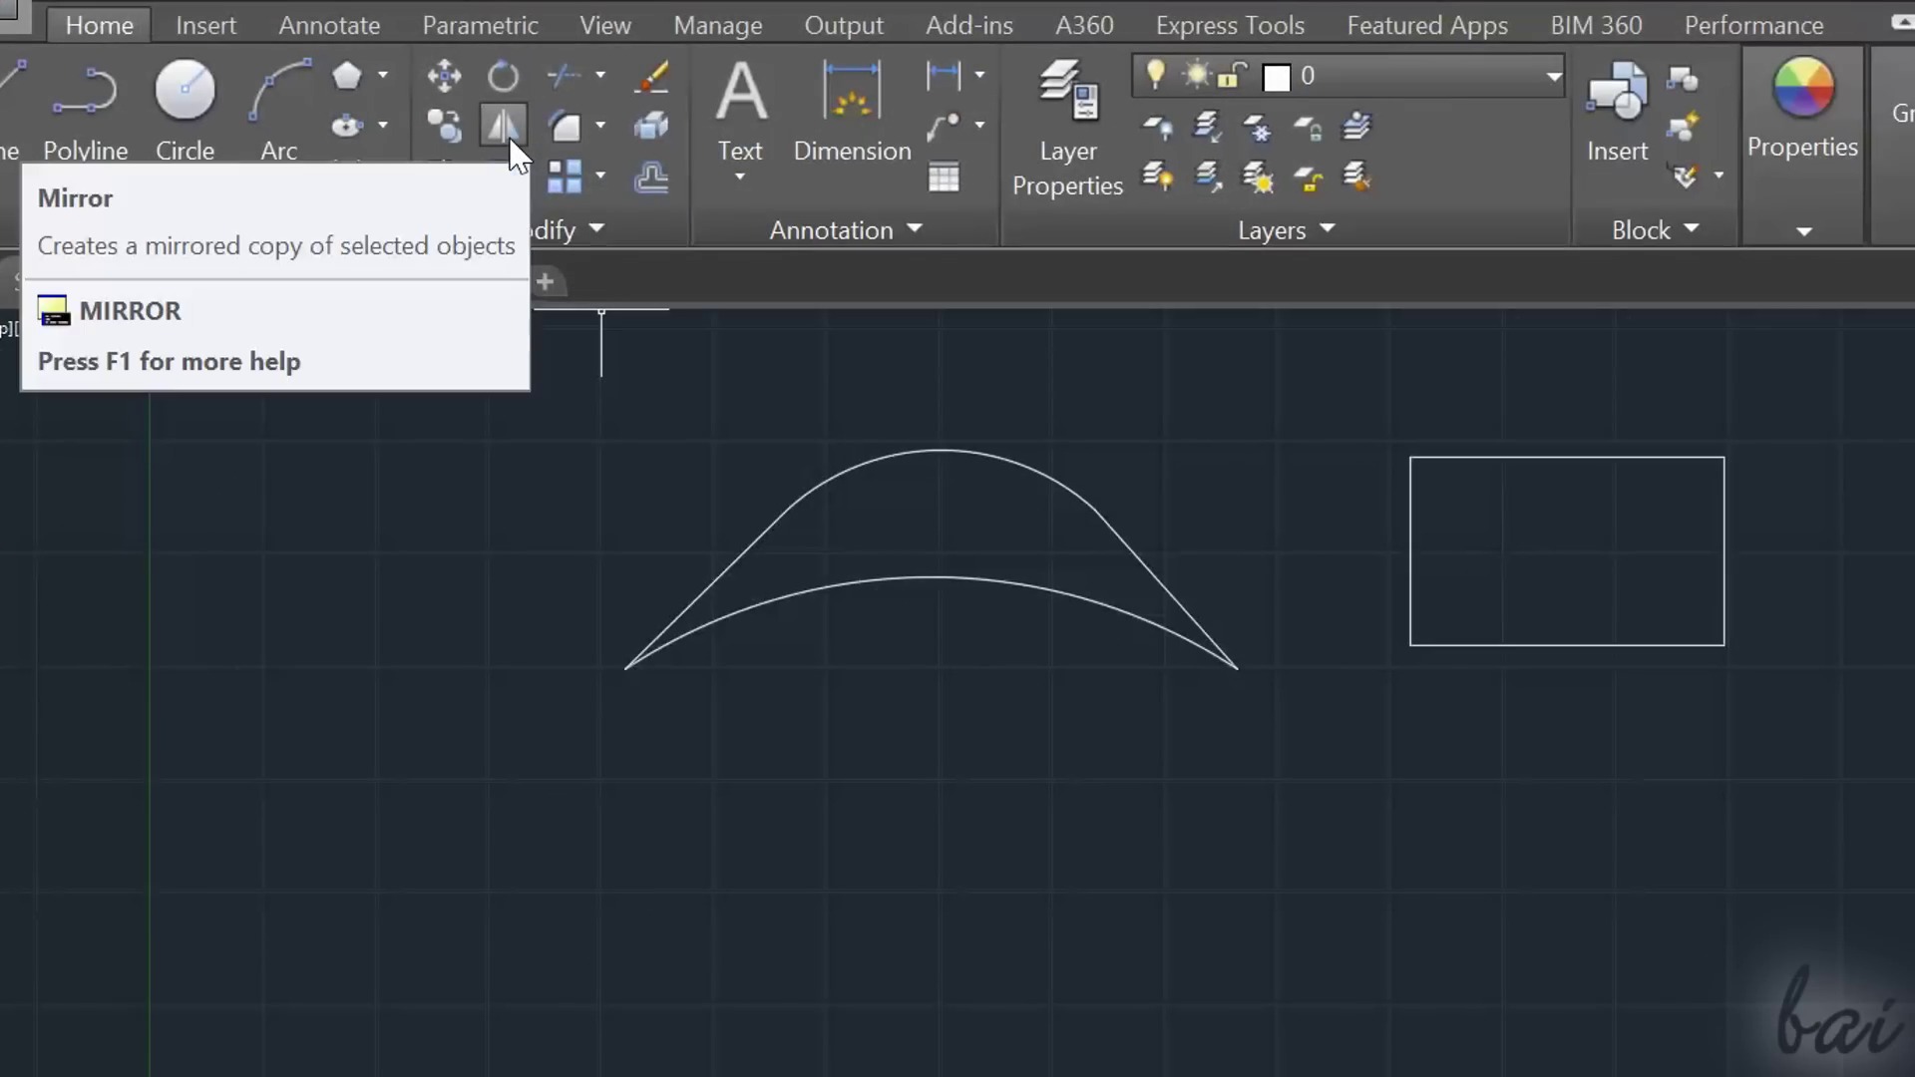
Mirror the arch across a horizontal line through its ends, keeping the original.
click(510, 142)
click(813, 489)
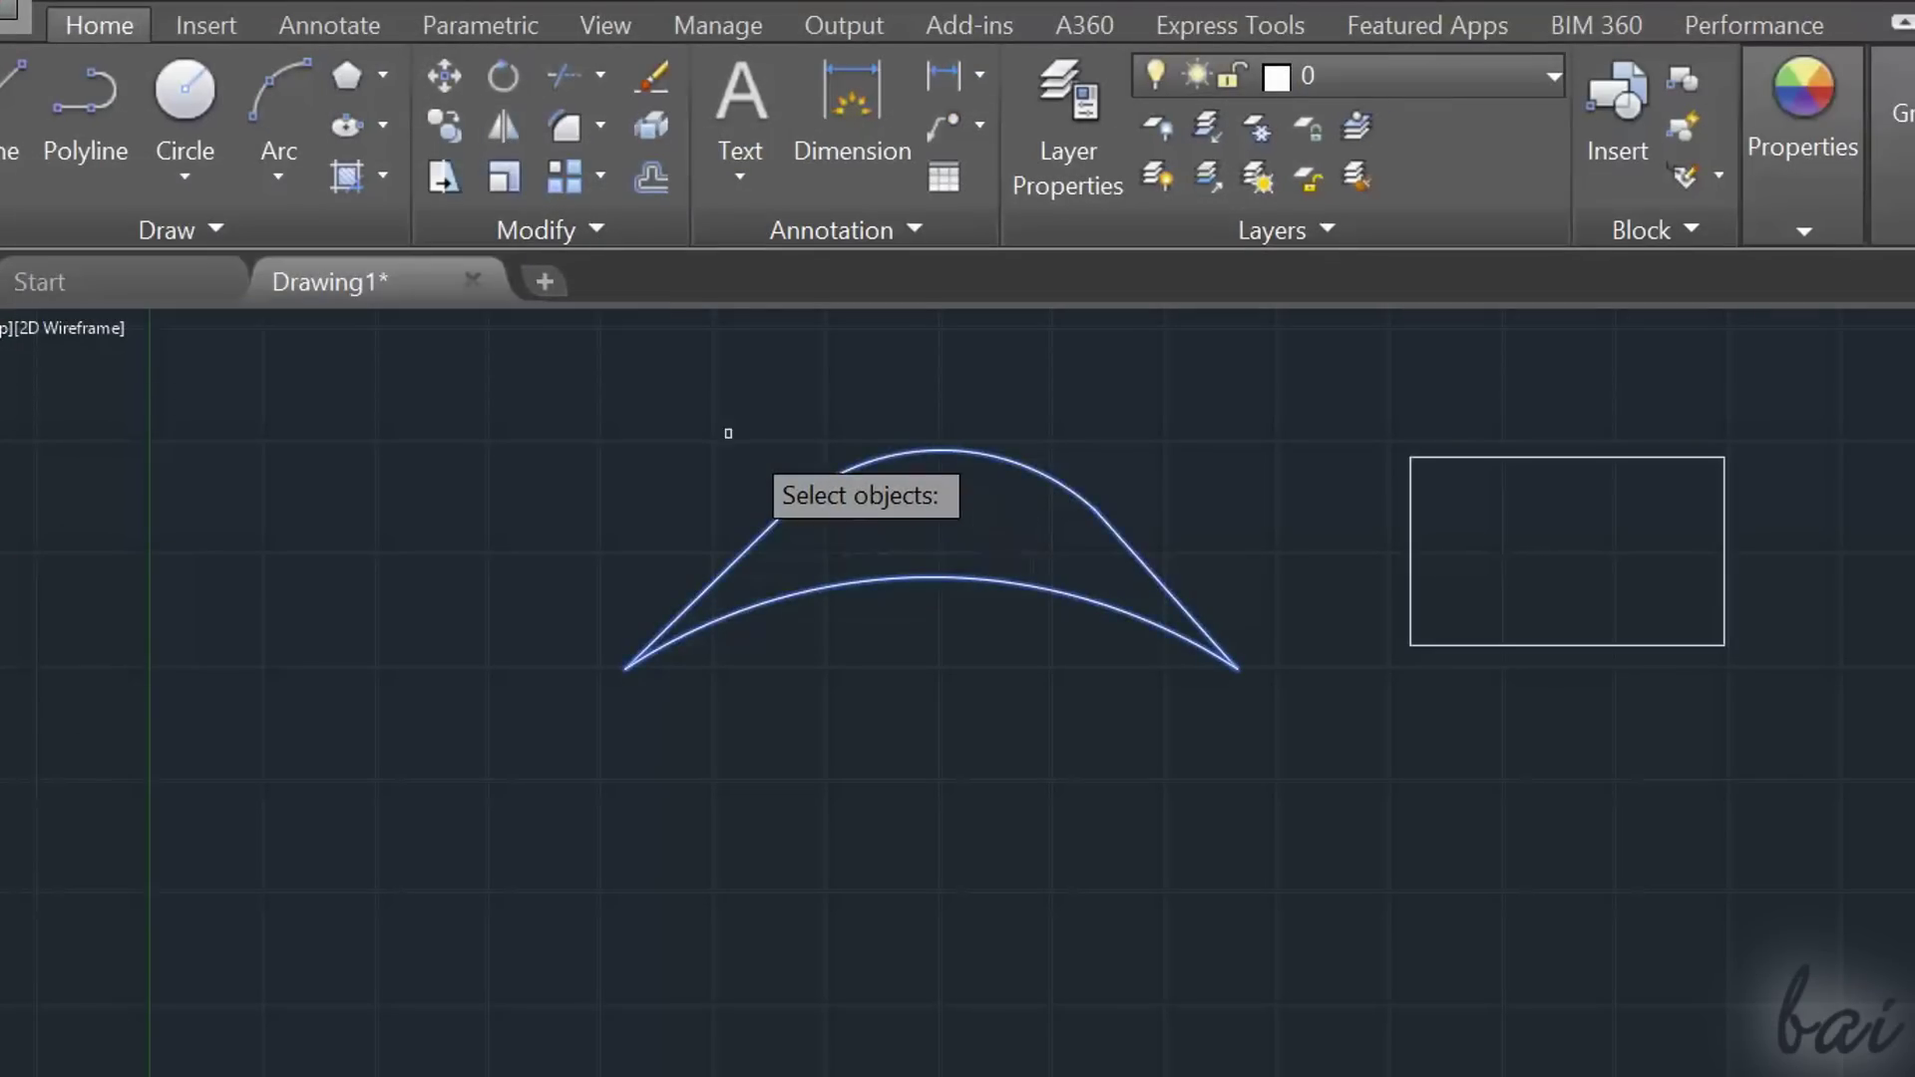
key(Return)
click(848, 682)
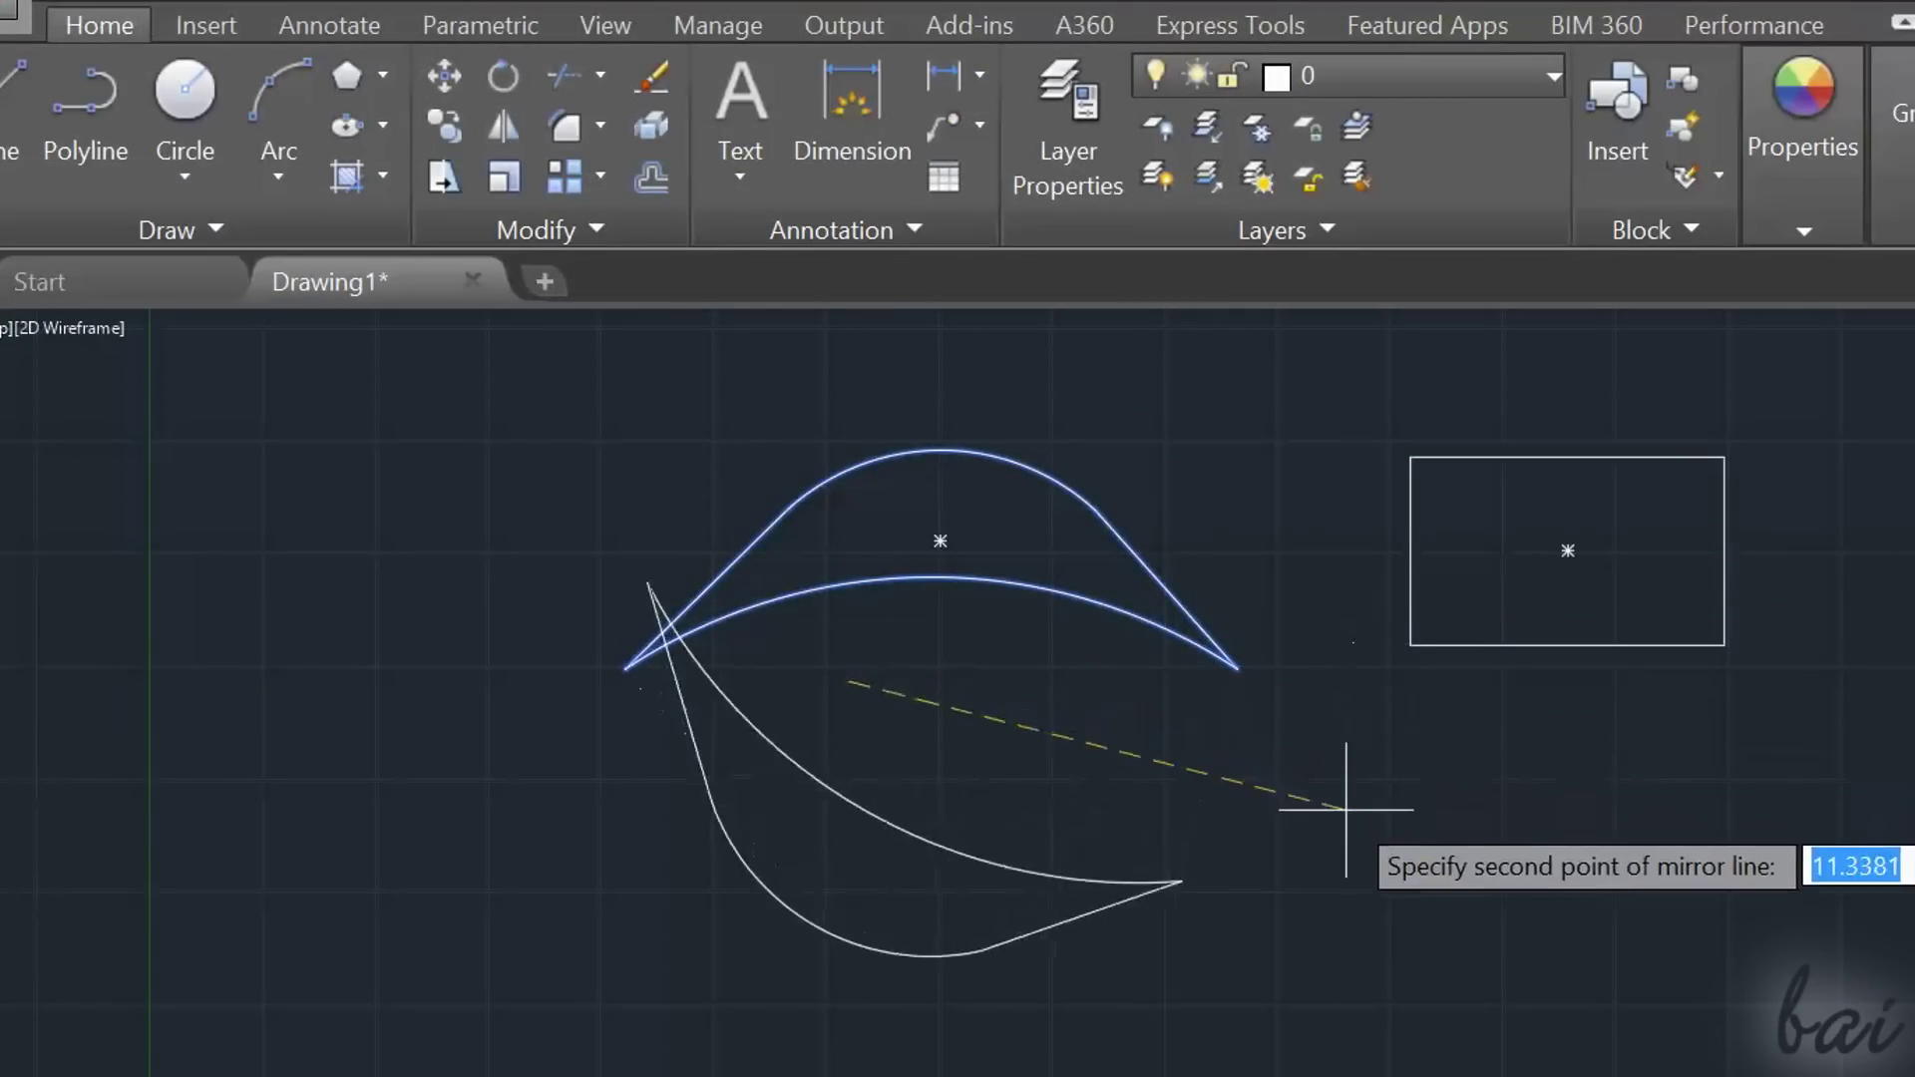
click(1453, 680)
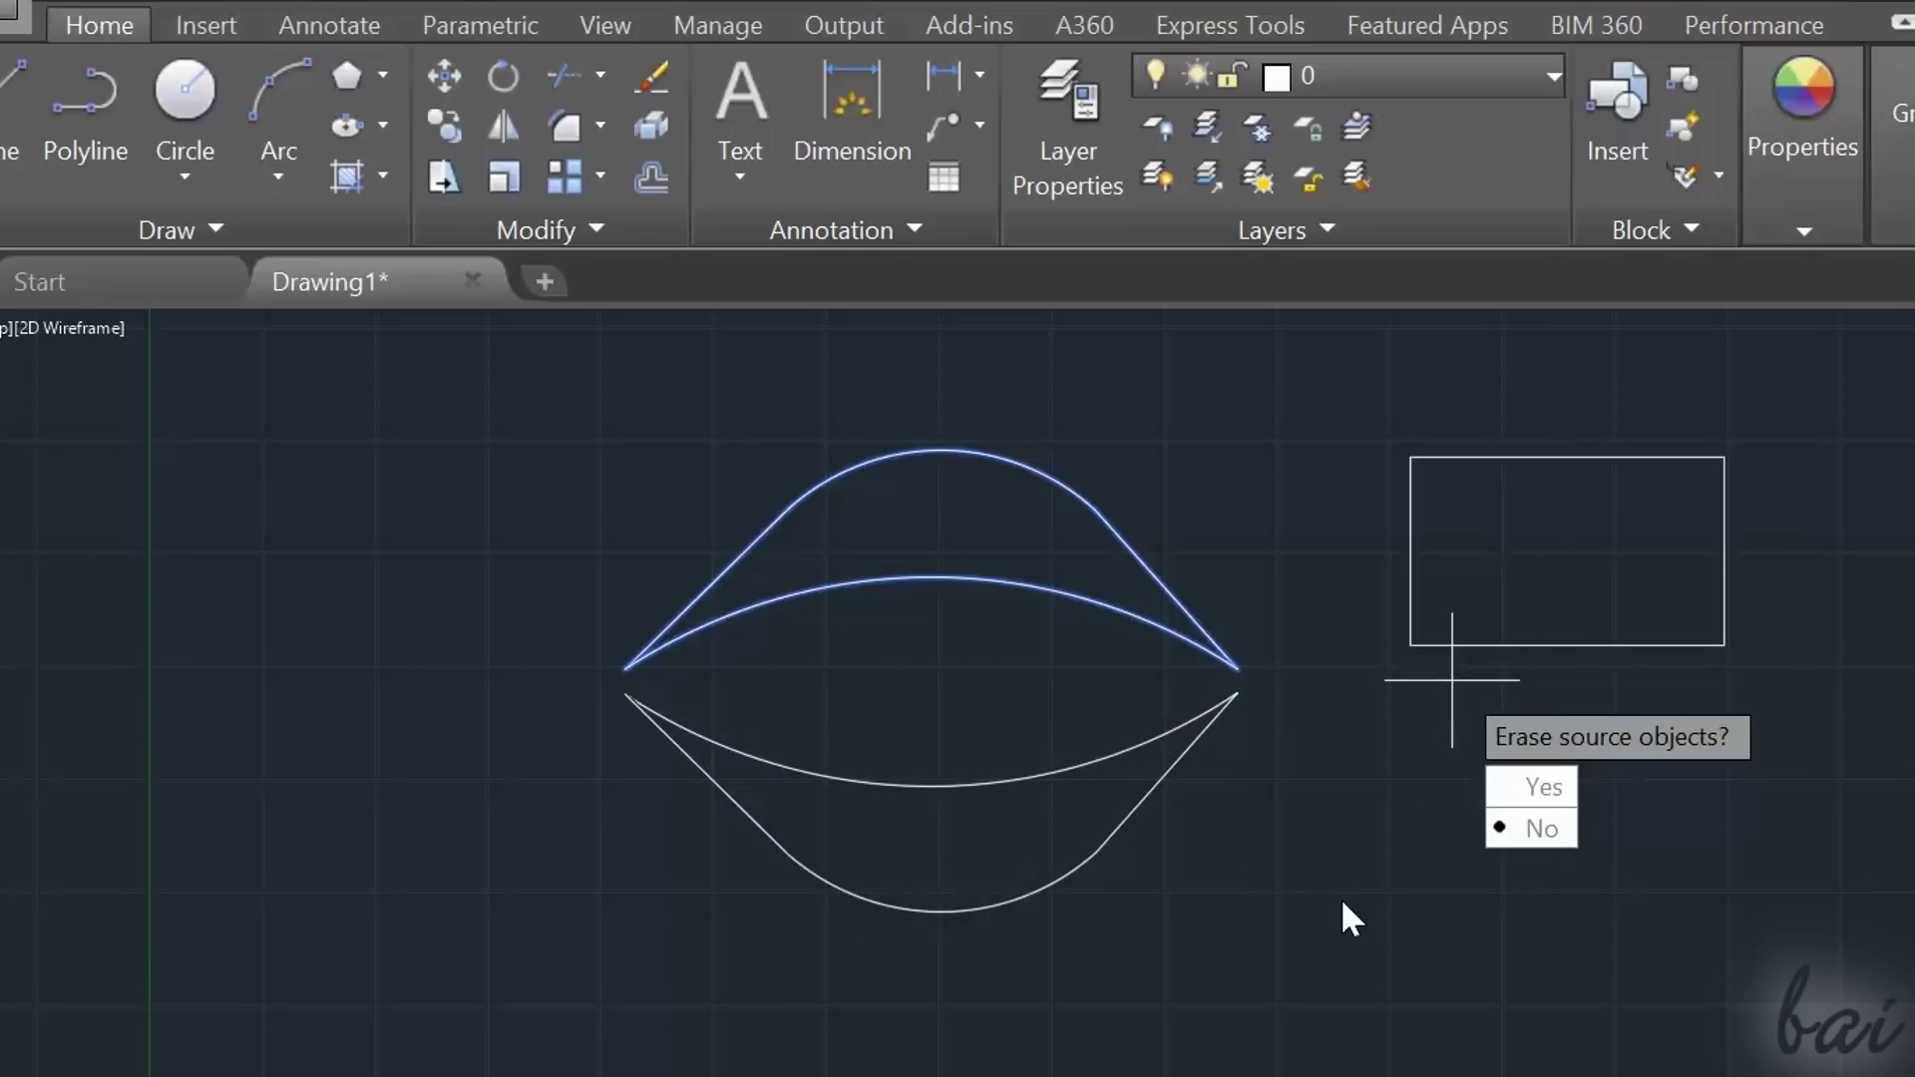
key(Up)
key(Return)
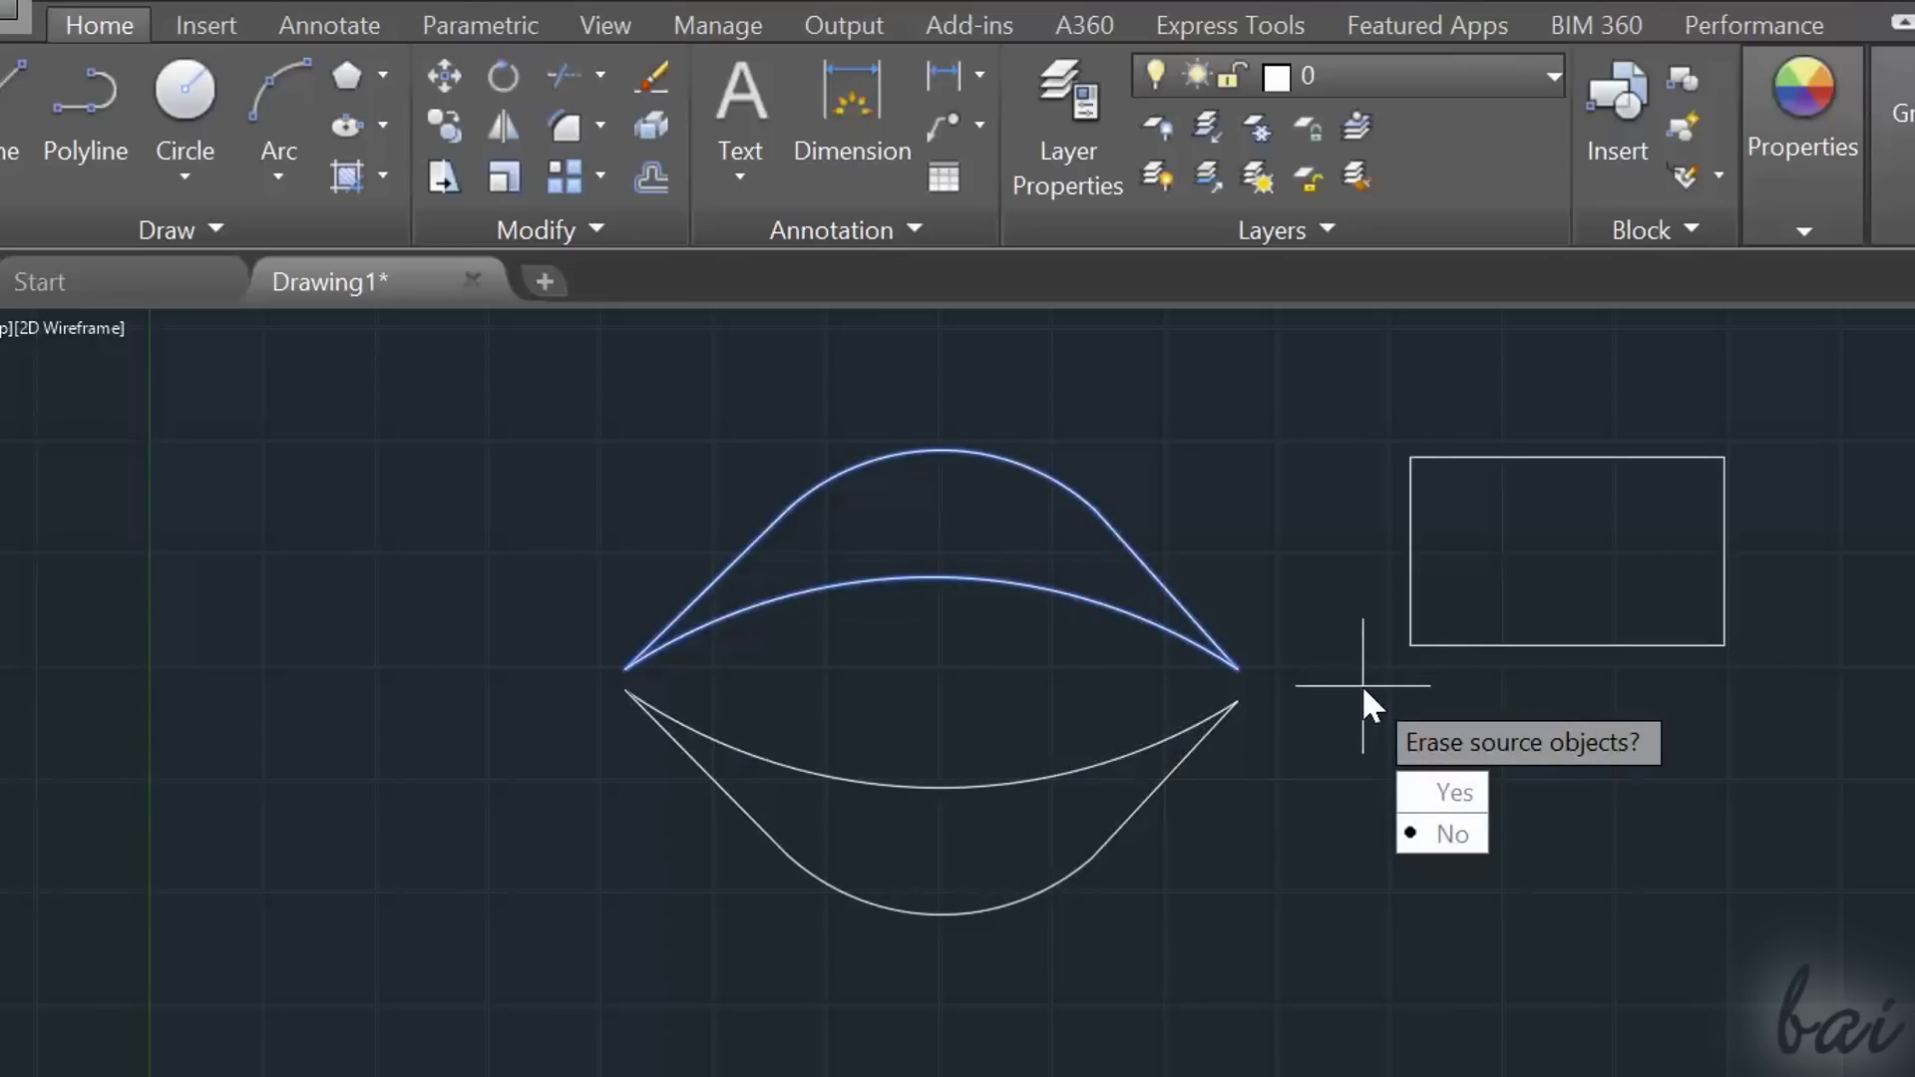
key(Return)
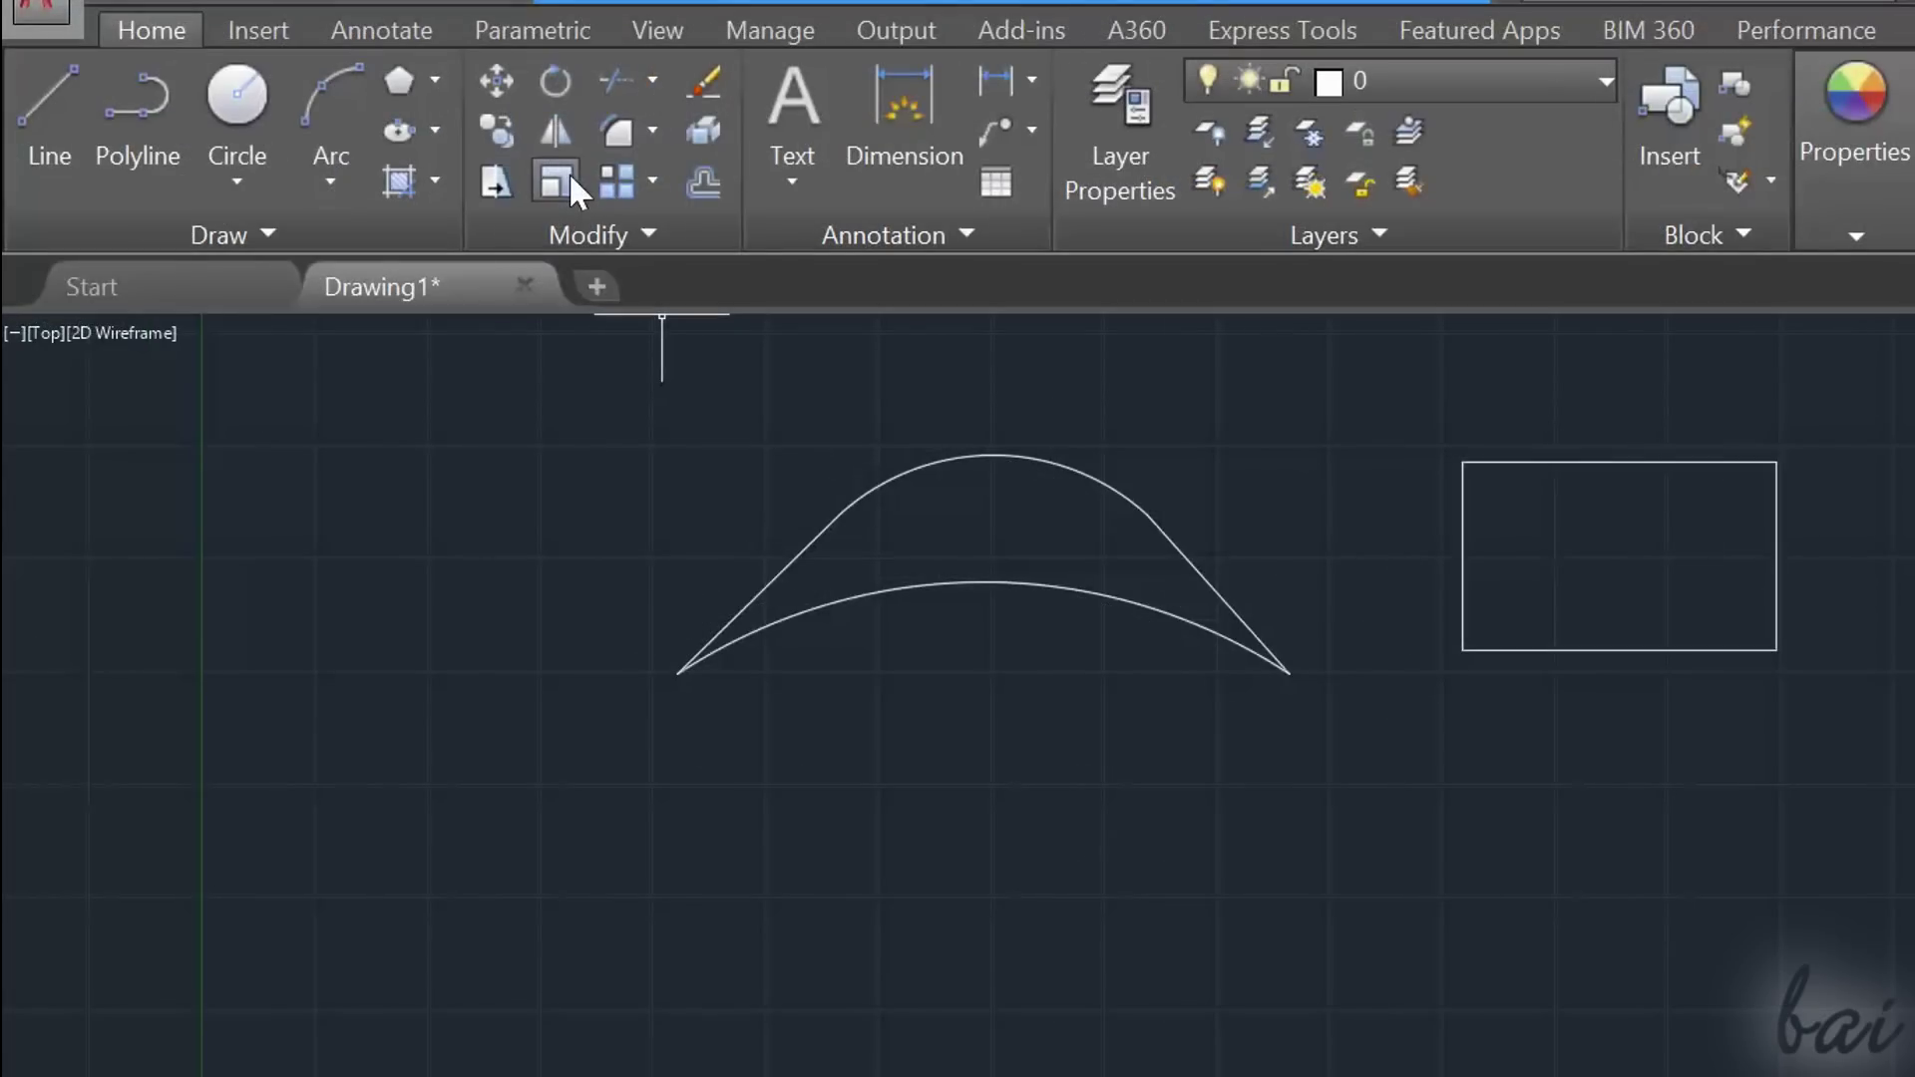
Scale the arch about its centre by factor 2, then by 0.5.
click(573, 190)
click(962, 457)
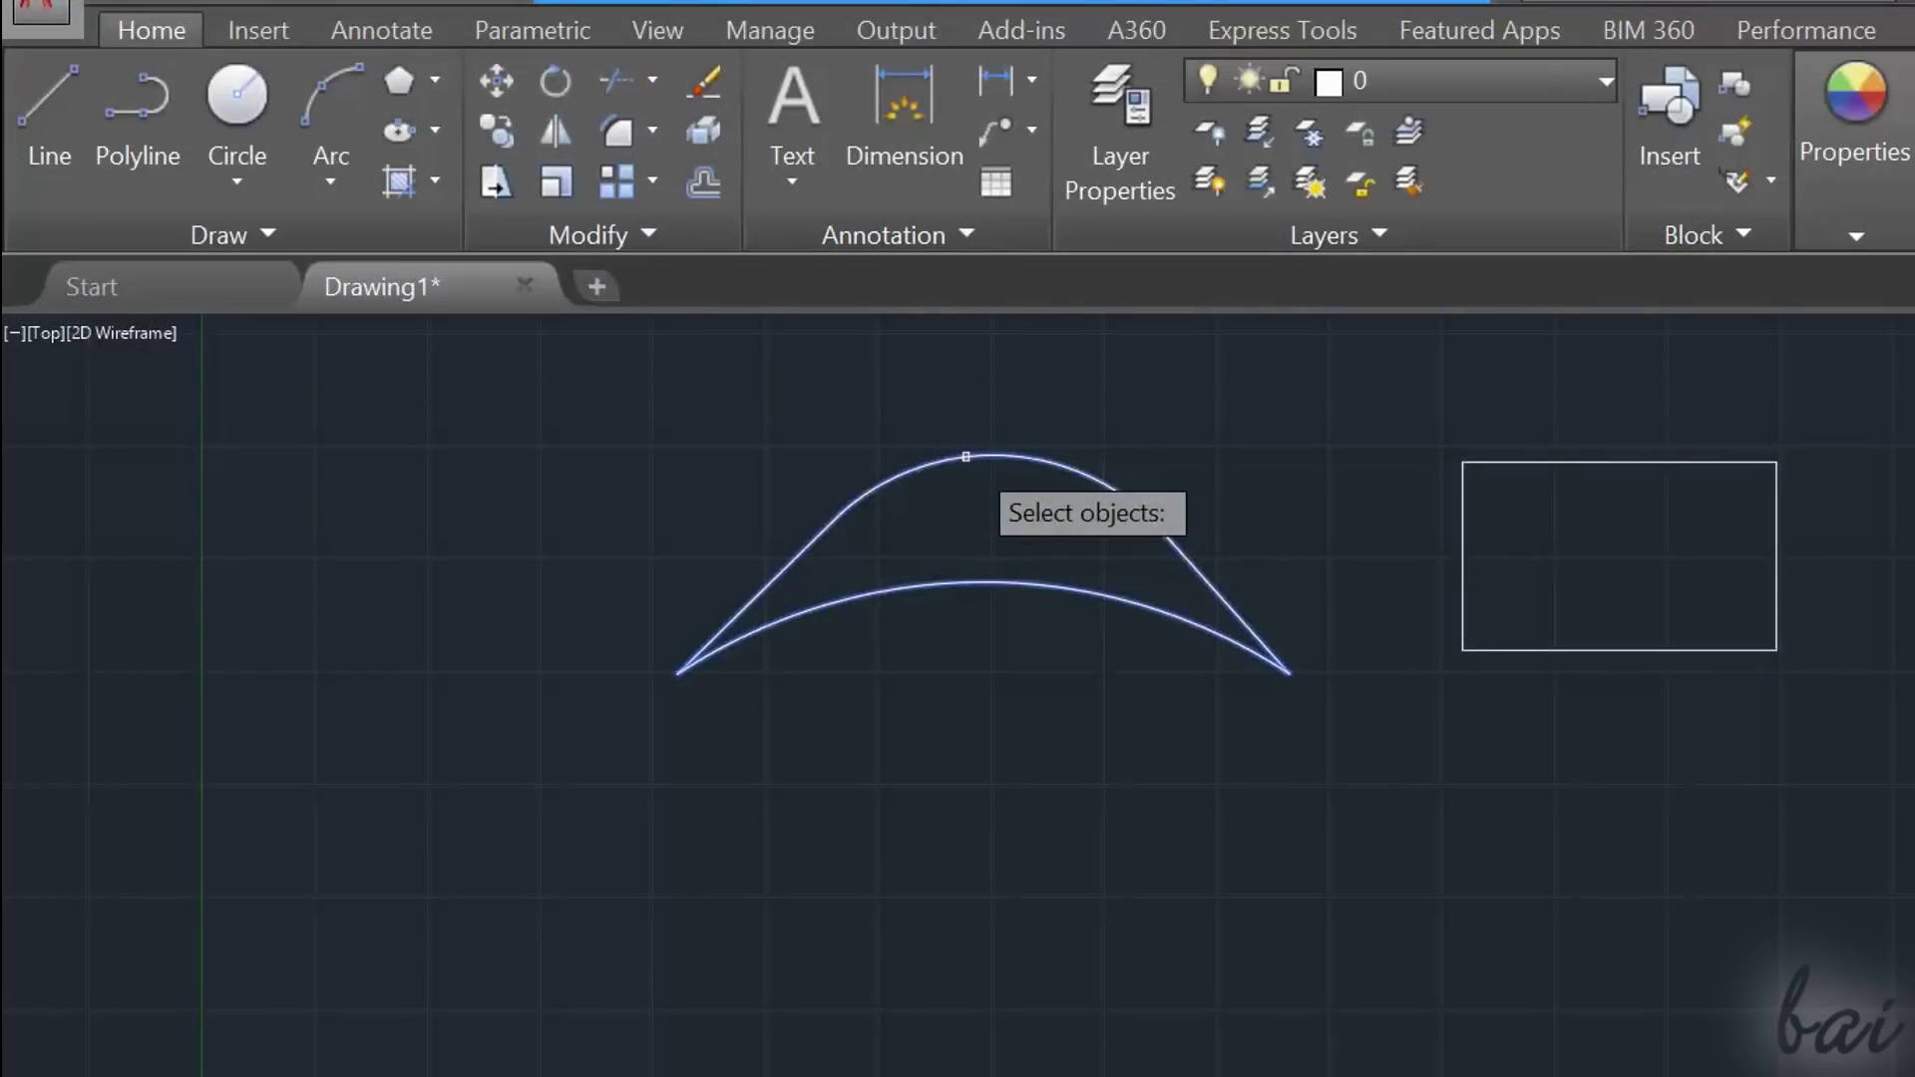
key(Return)
click(993, 545)
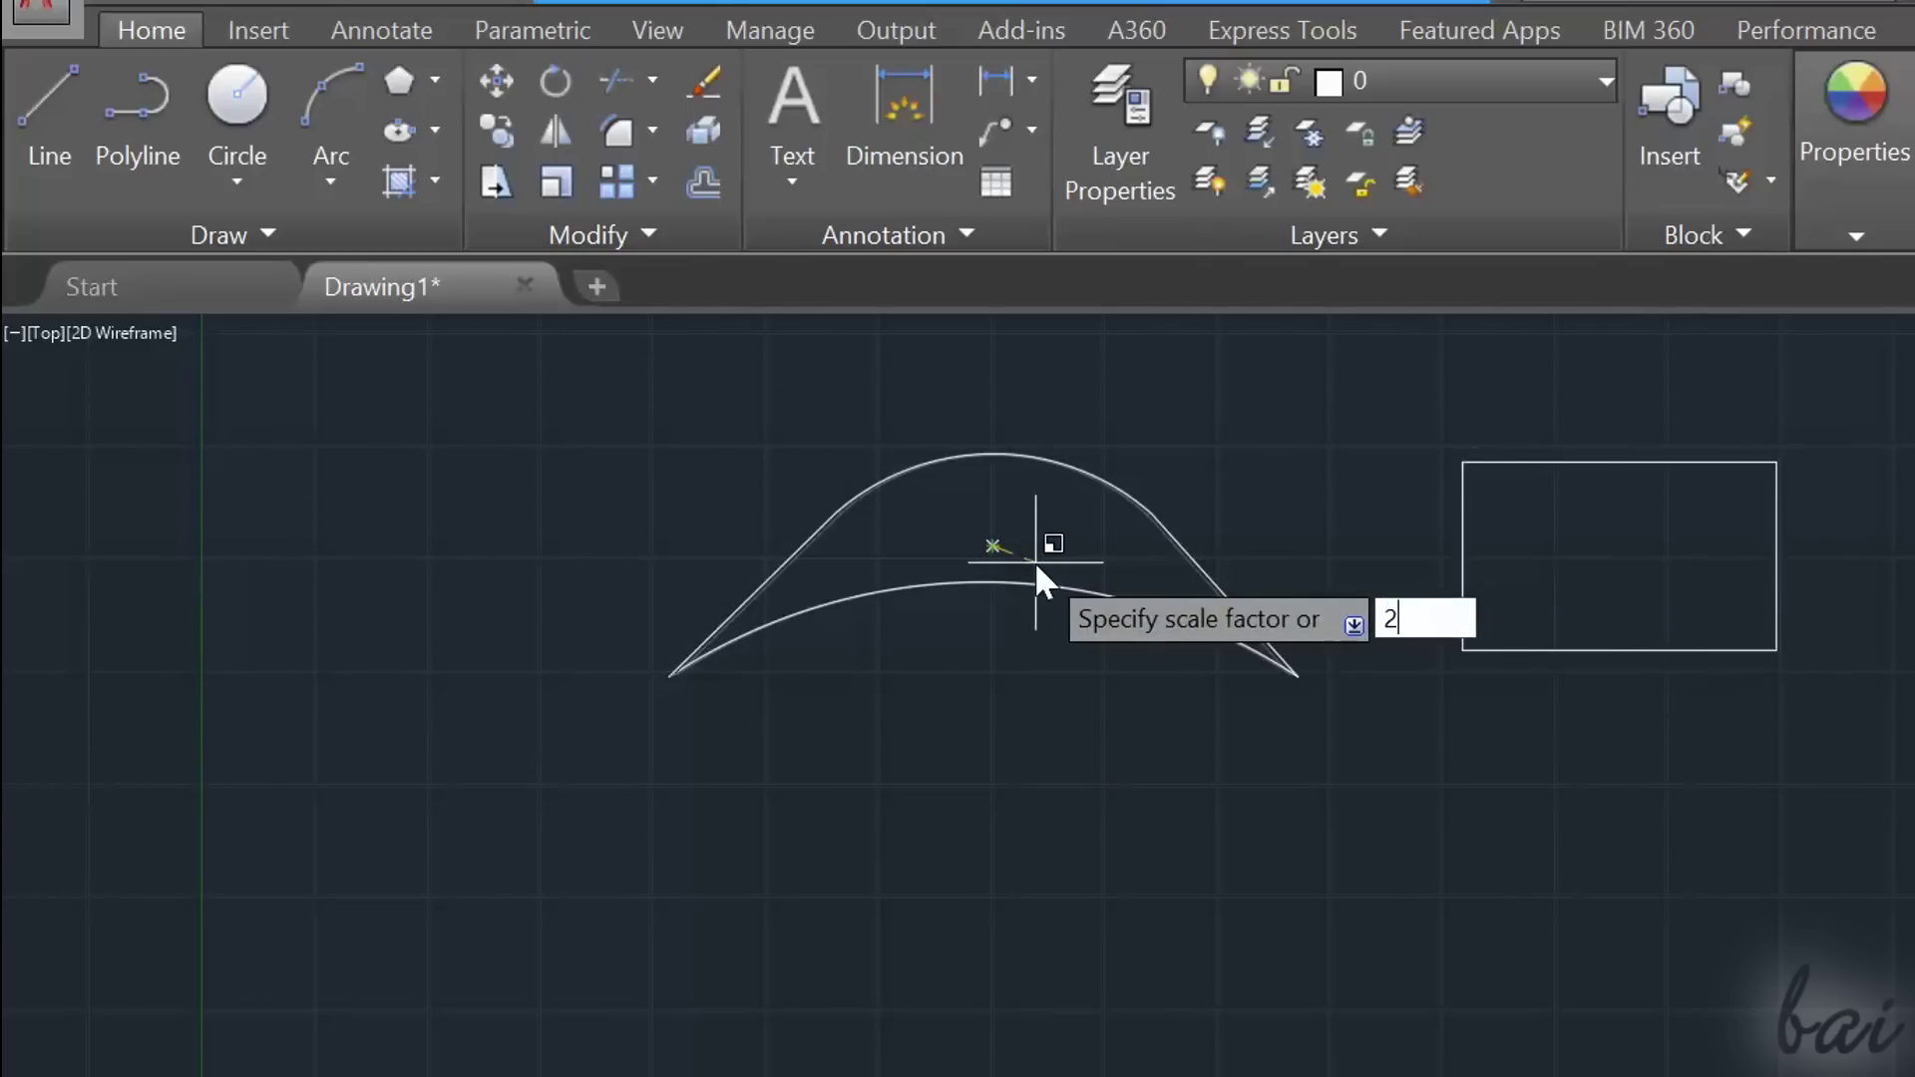
key(Return)
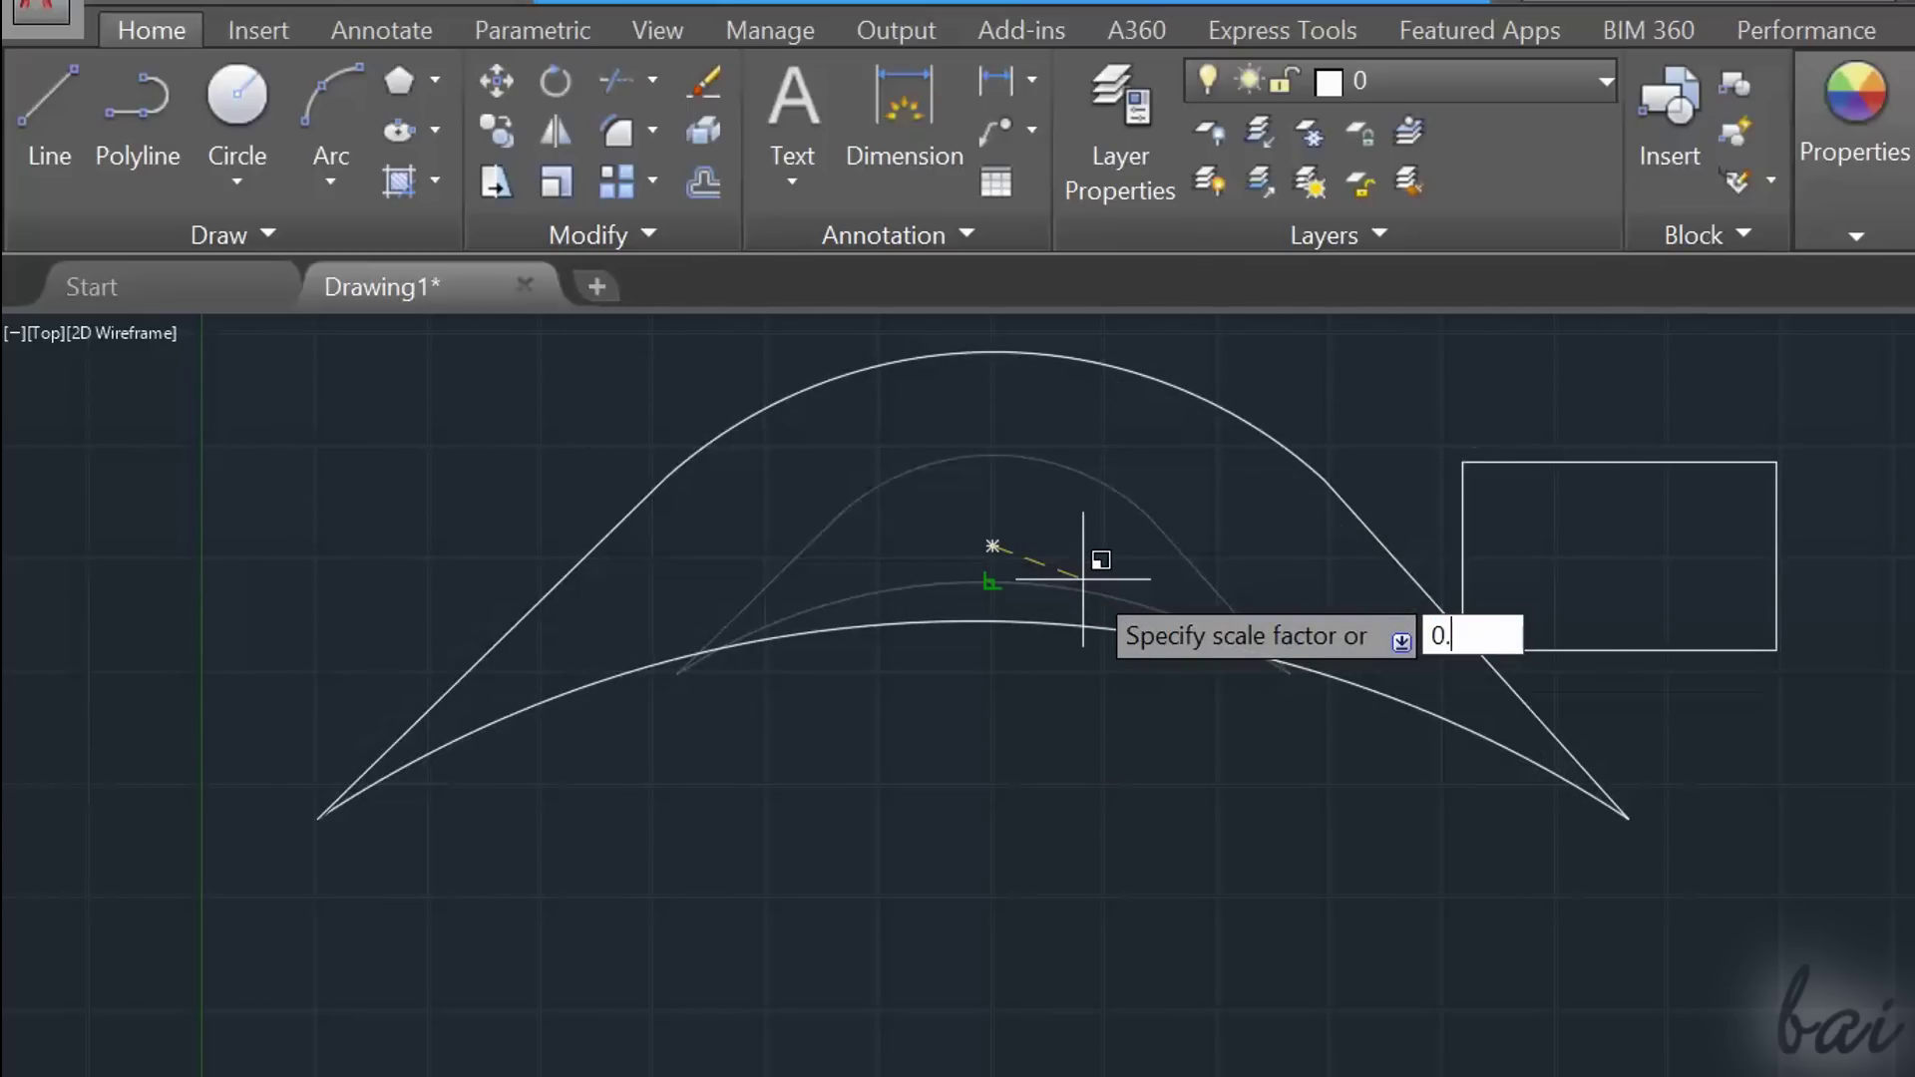
key(Return)
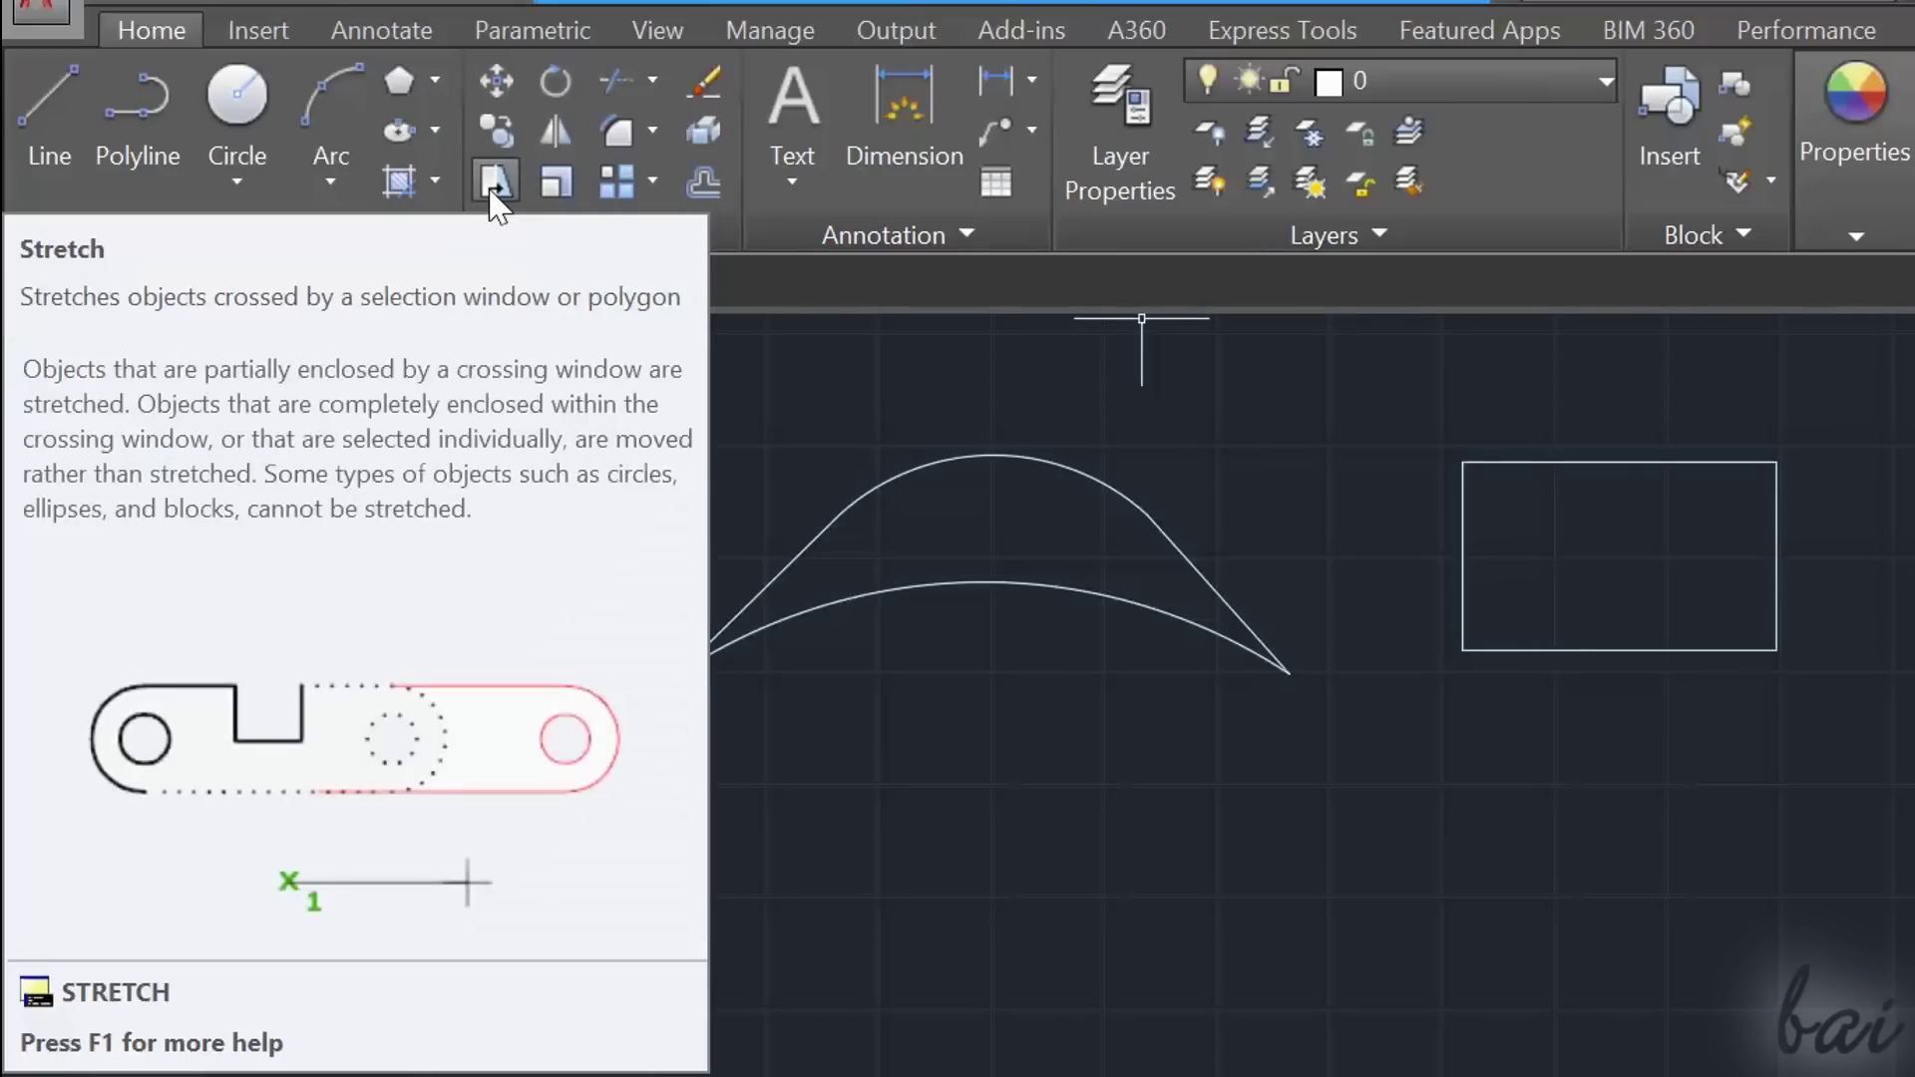
Stretch the arch by crossing-selecting part of it and using its endpoint as base point.
click(494, 185)
scroll(1372, 384, up, 4)
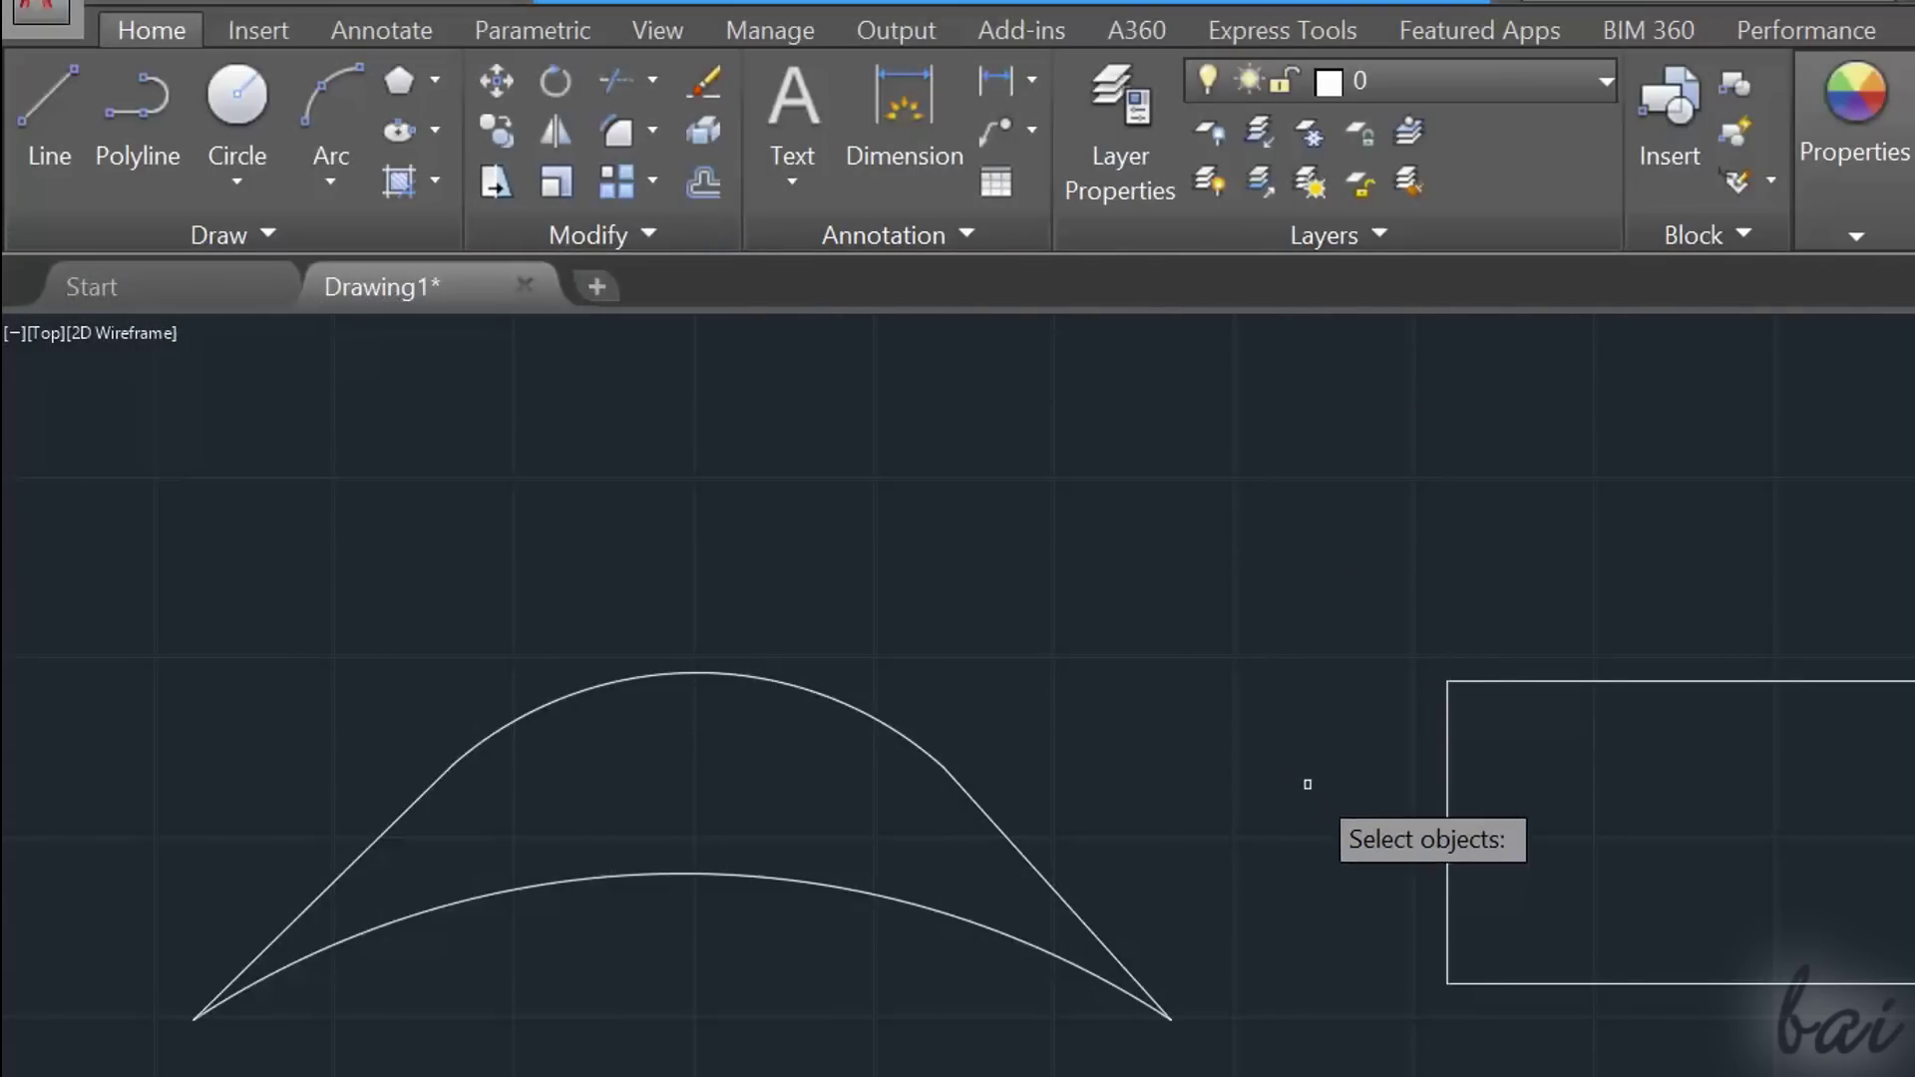
mouse_move(1360, 991)
mouse_down()
mouse_move(1297, 1038)
mouse_move(1174, 993)
mouse_move(1093, 951)
mouse_move(904, 791)
mouse_move(685, 727)
mouse_move(597, 597)
mouse_move(646, 548)
mouse_move(842, 478)
mouse_up()
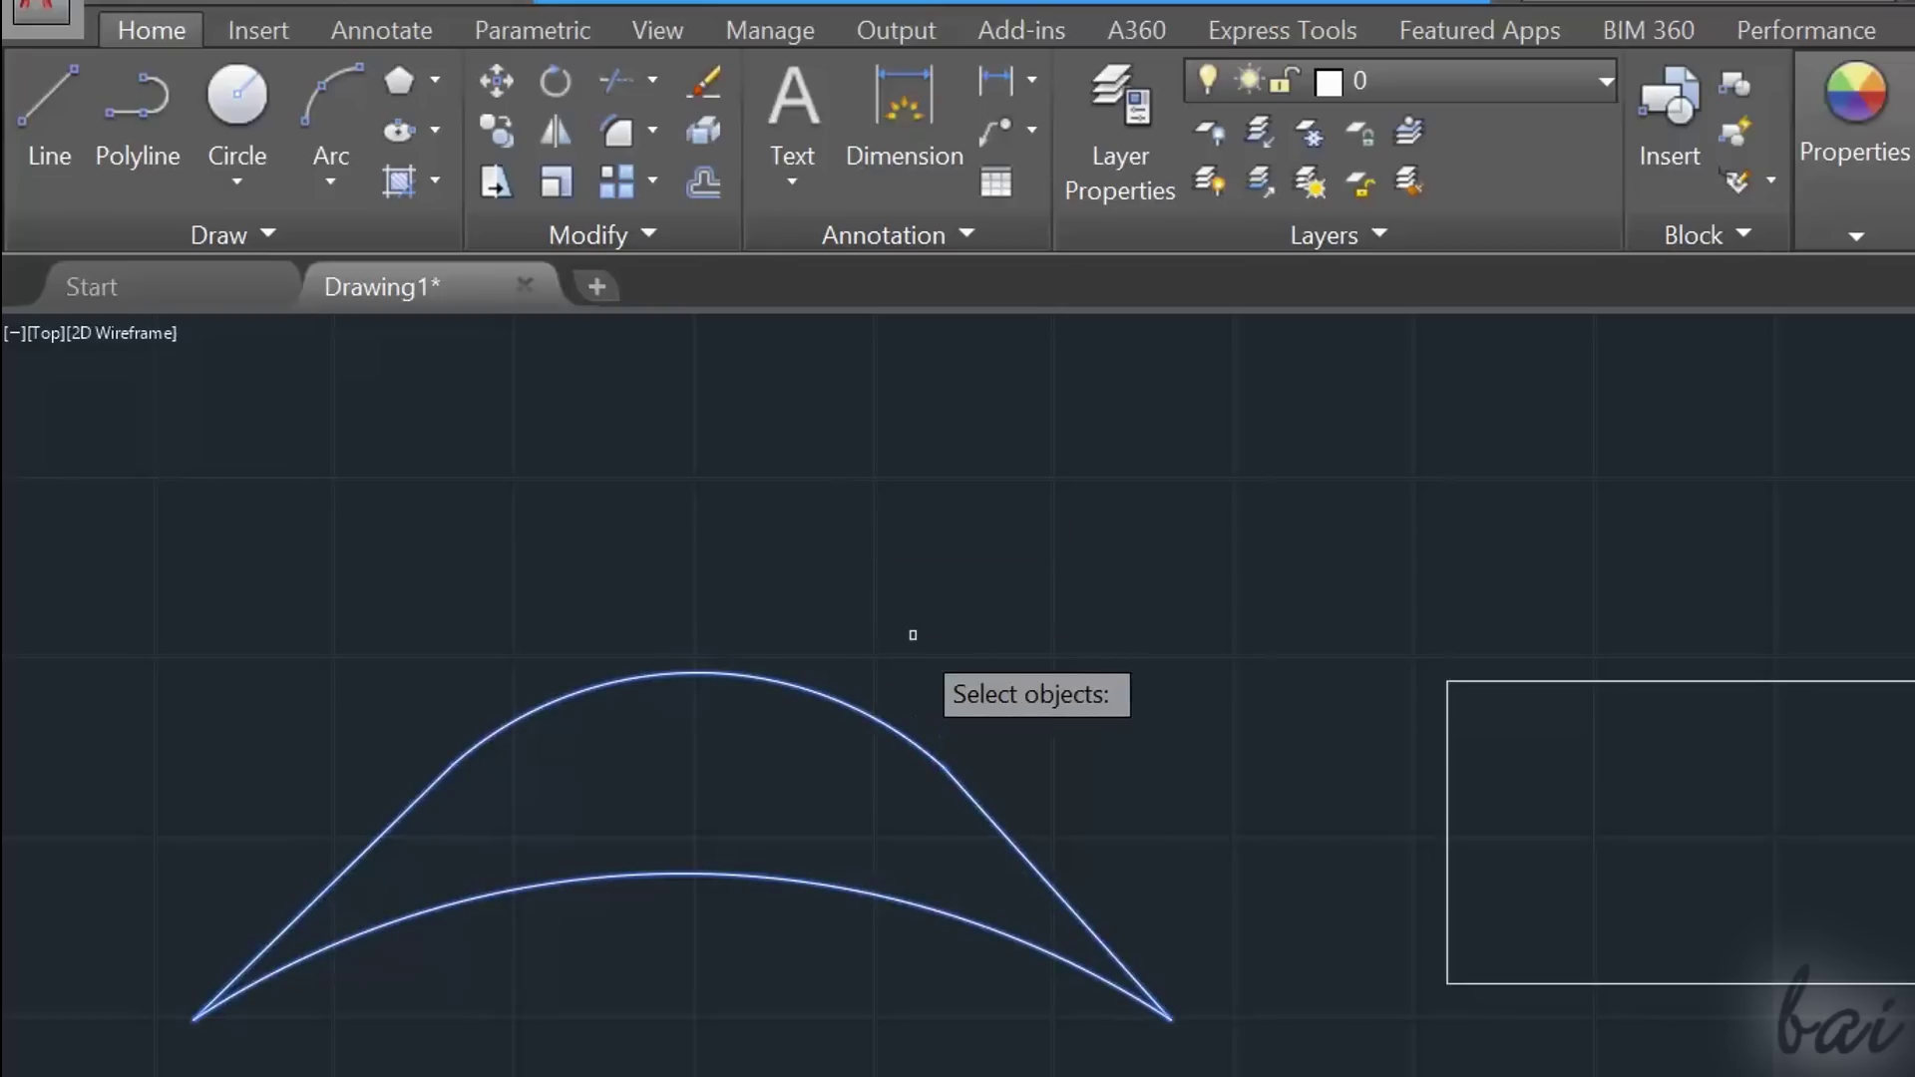
key(Return)
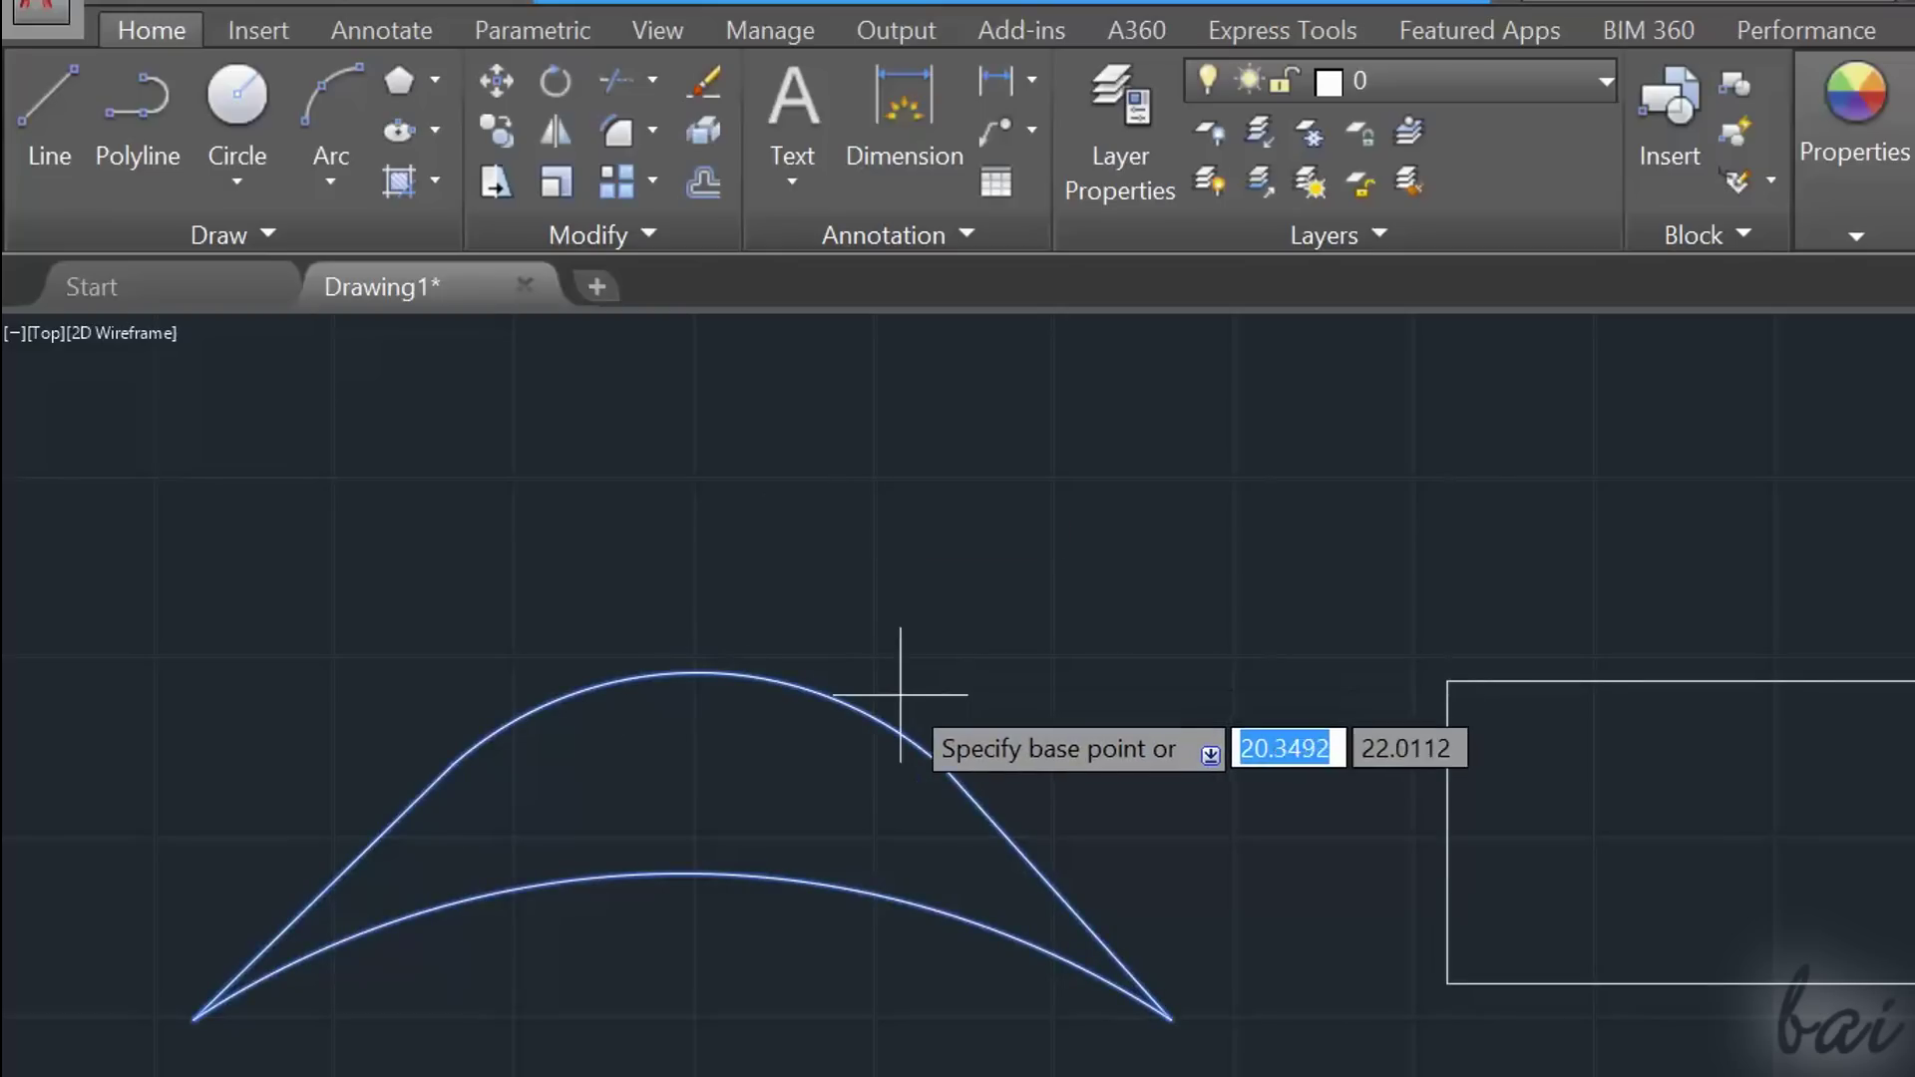
click(944, 768)
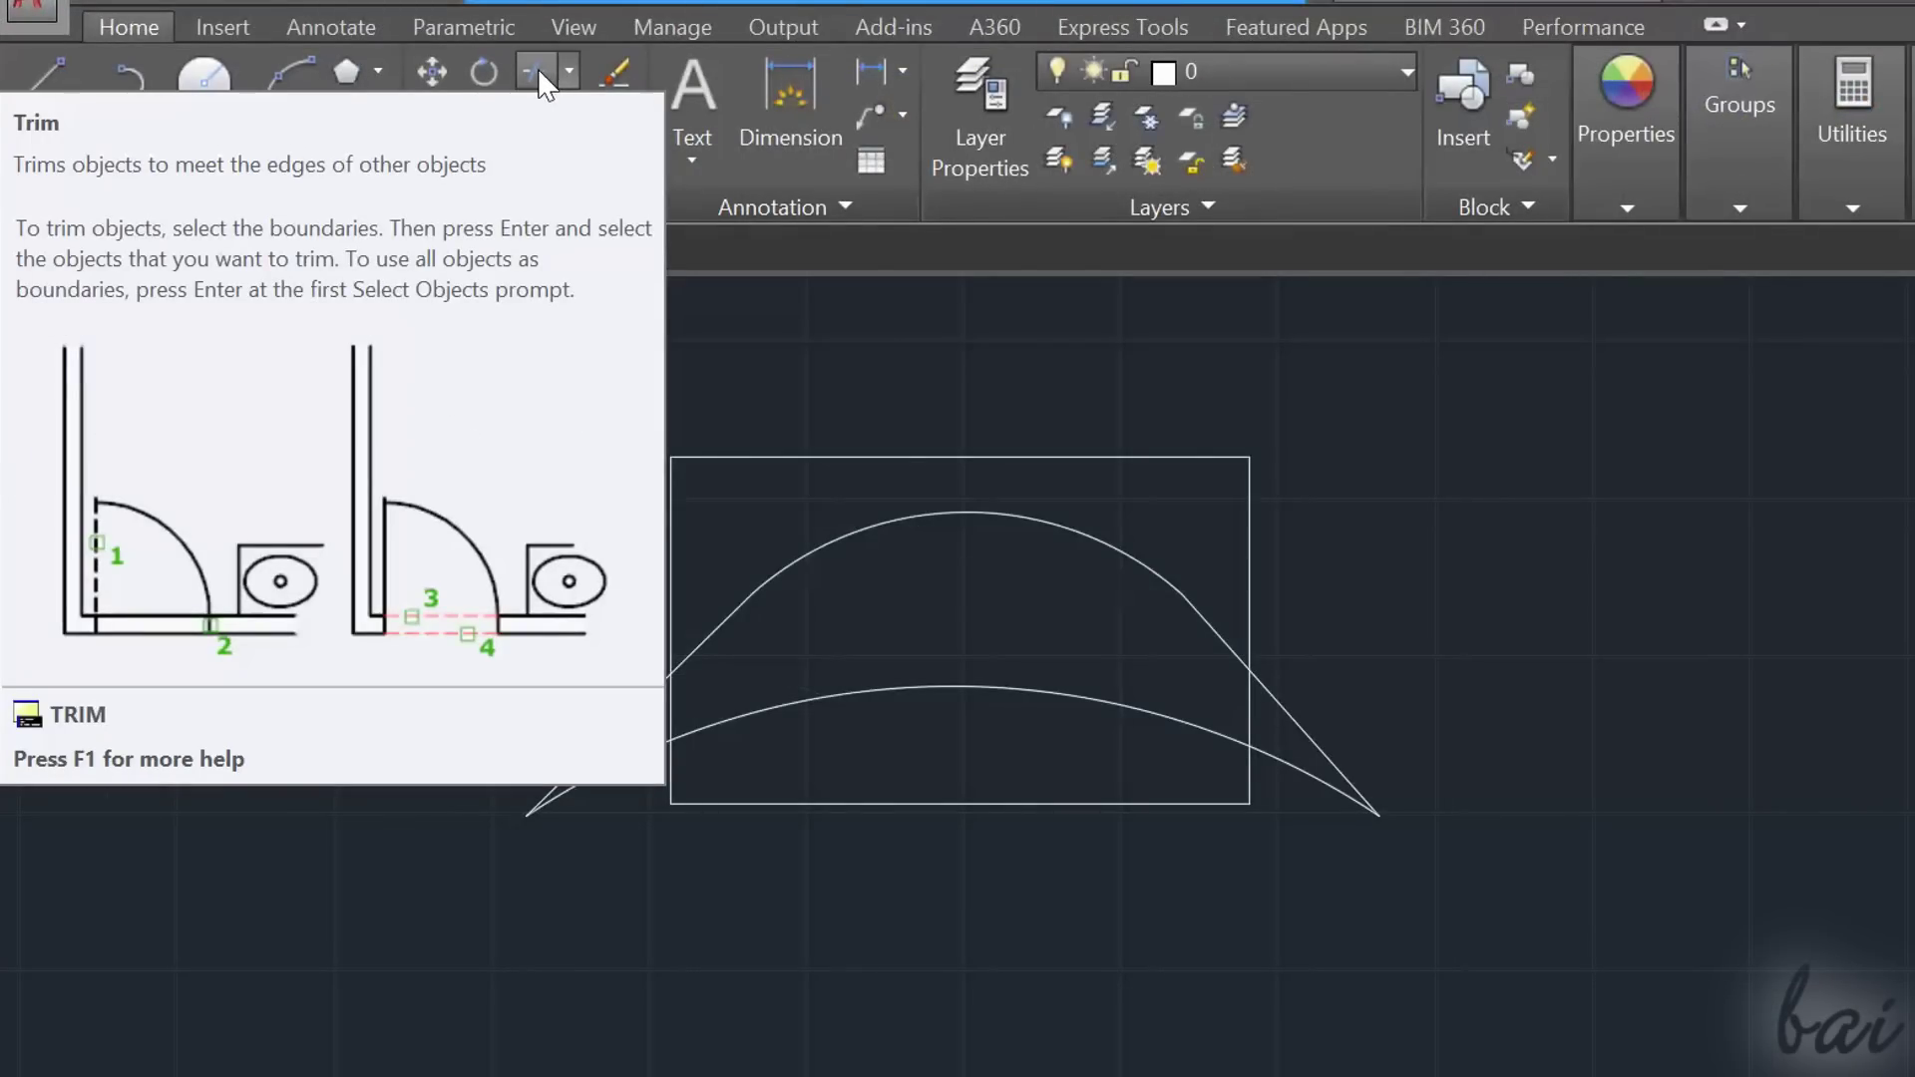
Trim the lower arc at the rectangle, cutting away its parts inside and right of it.
click(541, 68)
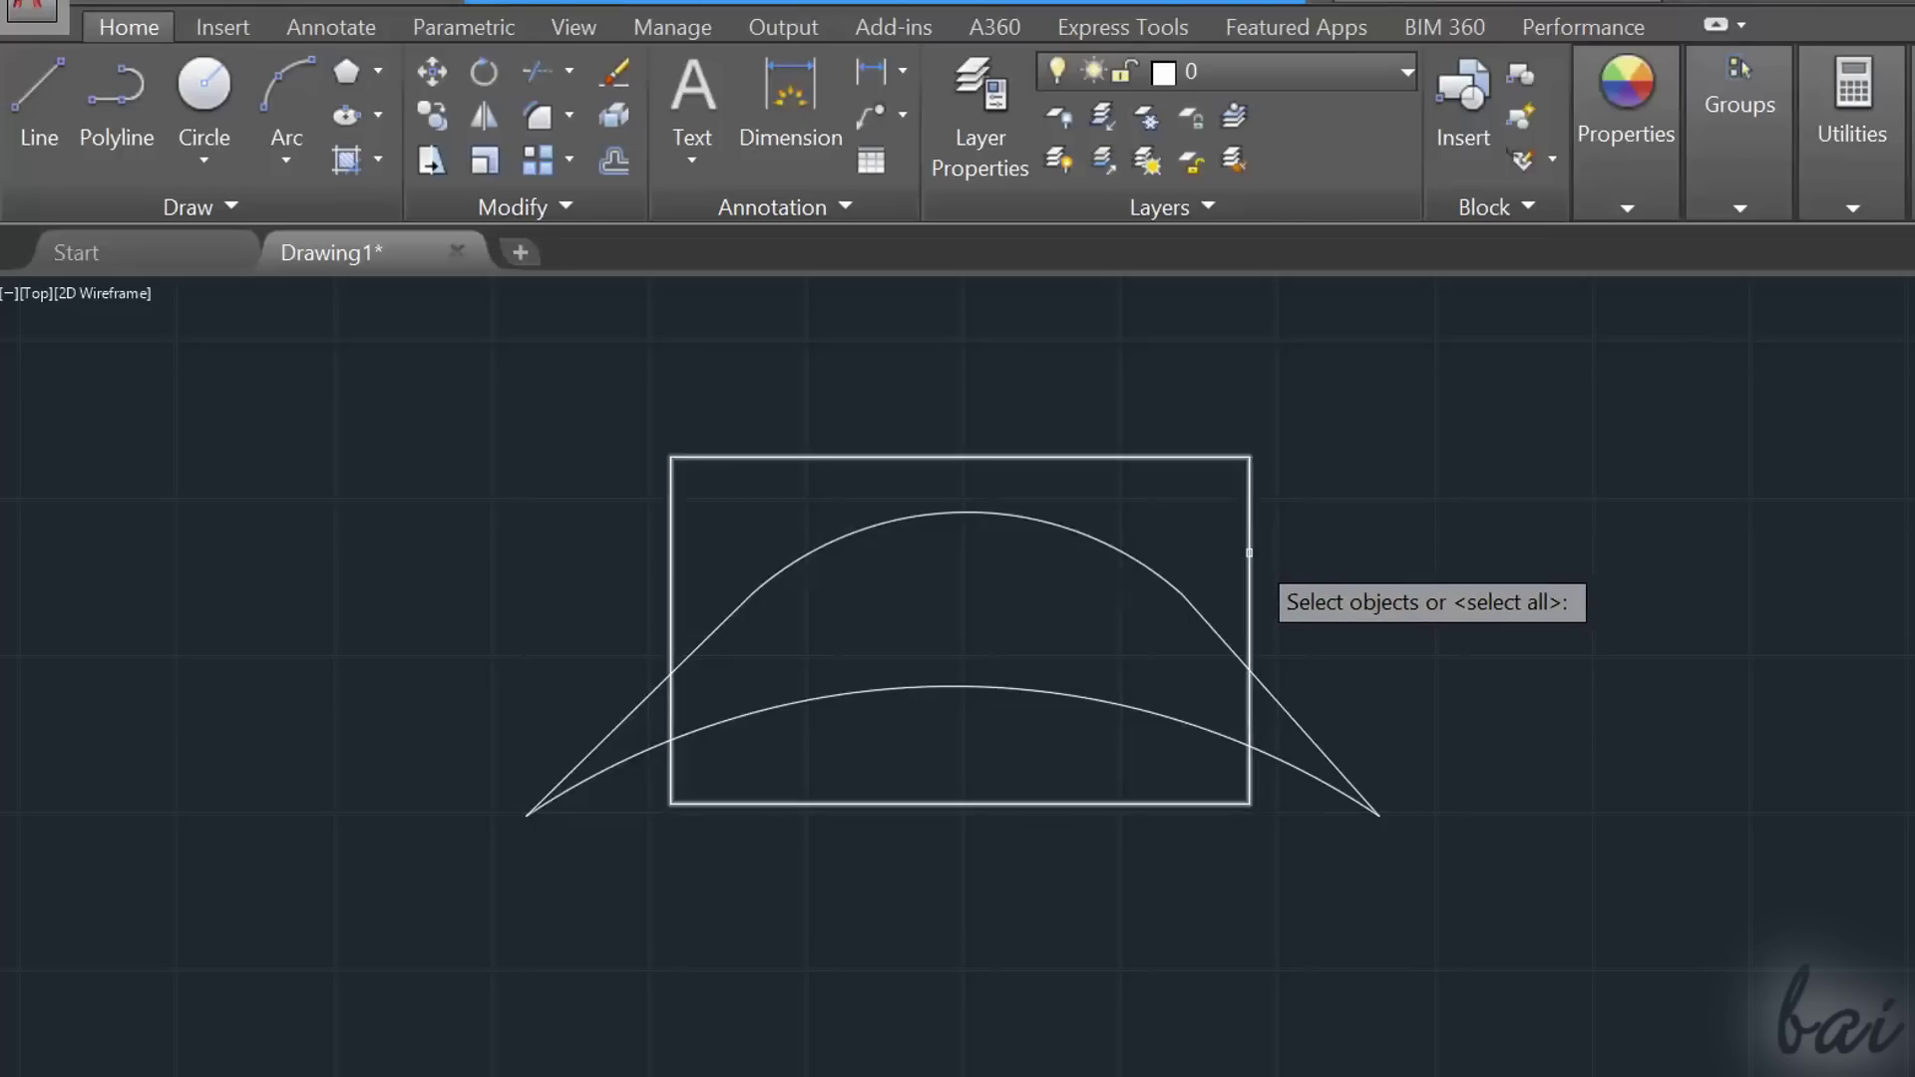
click(1249, 553)
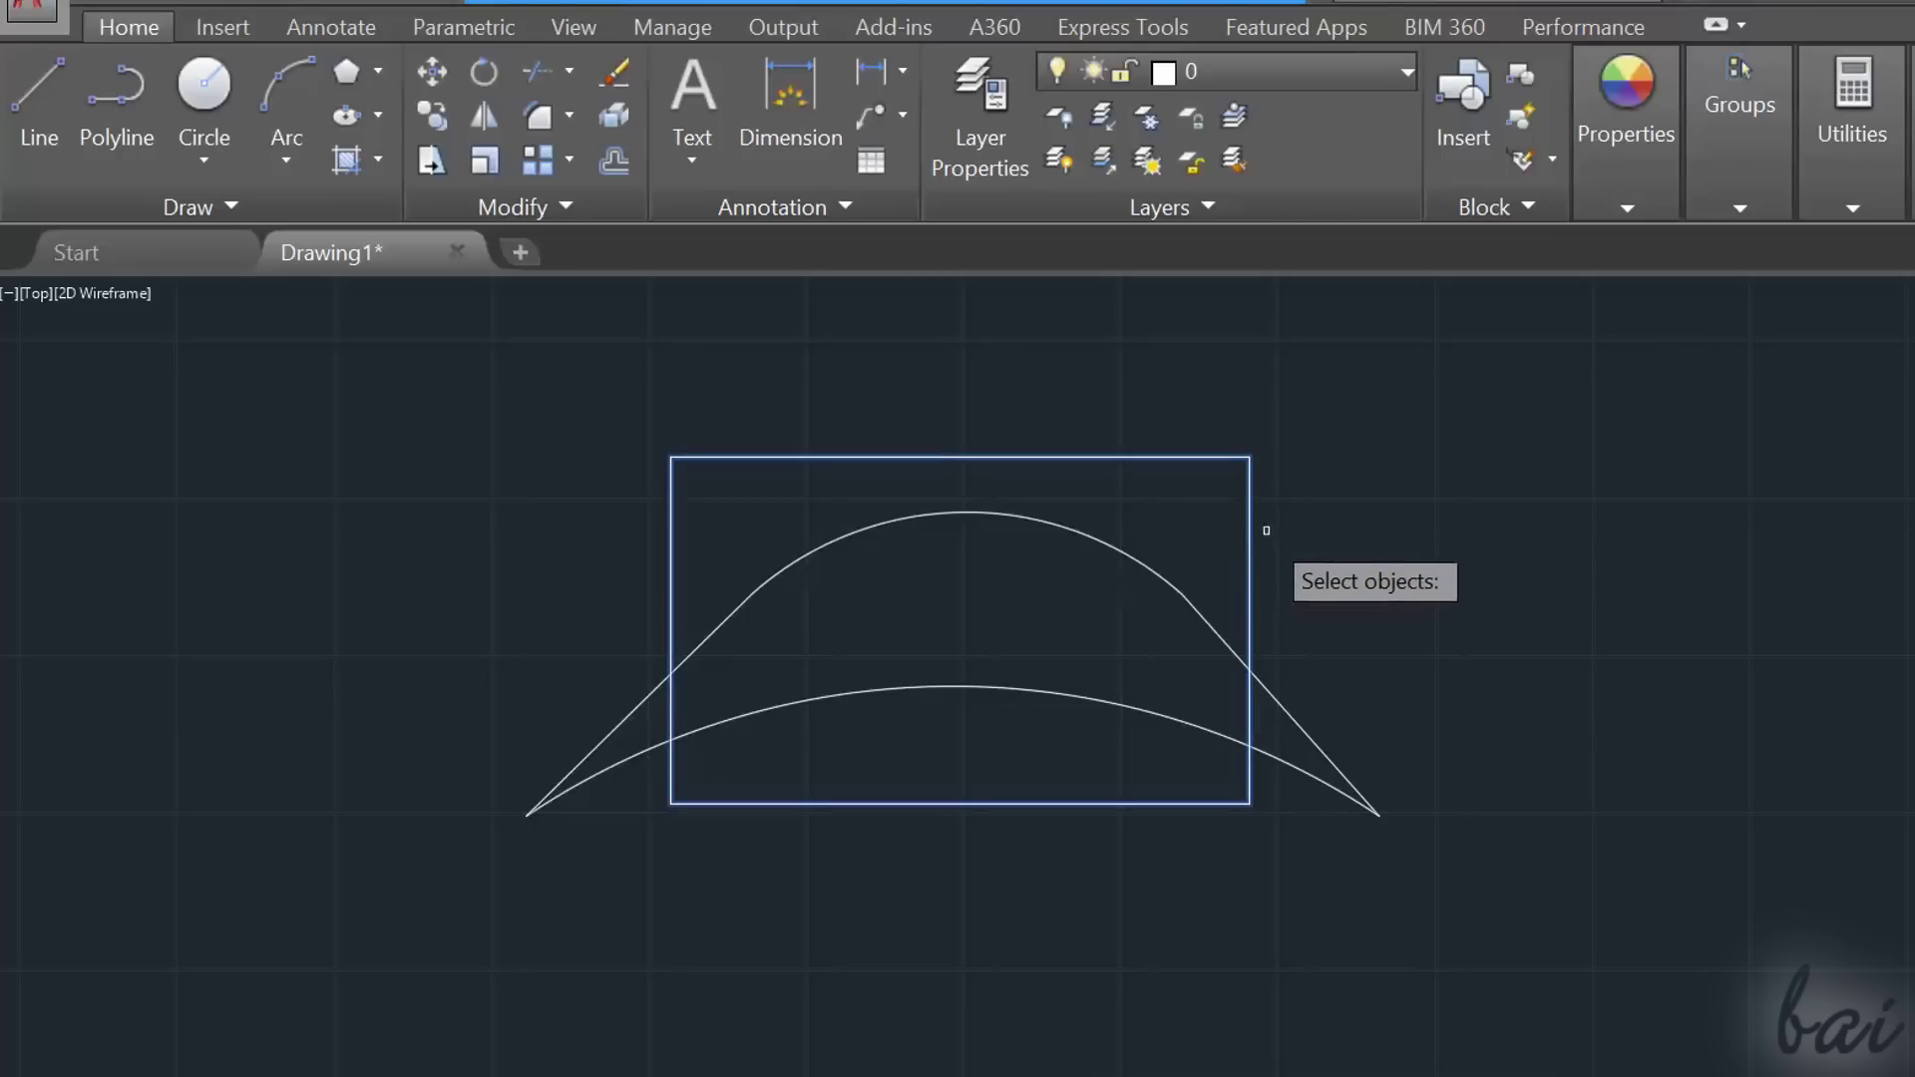
key(Return)
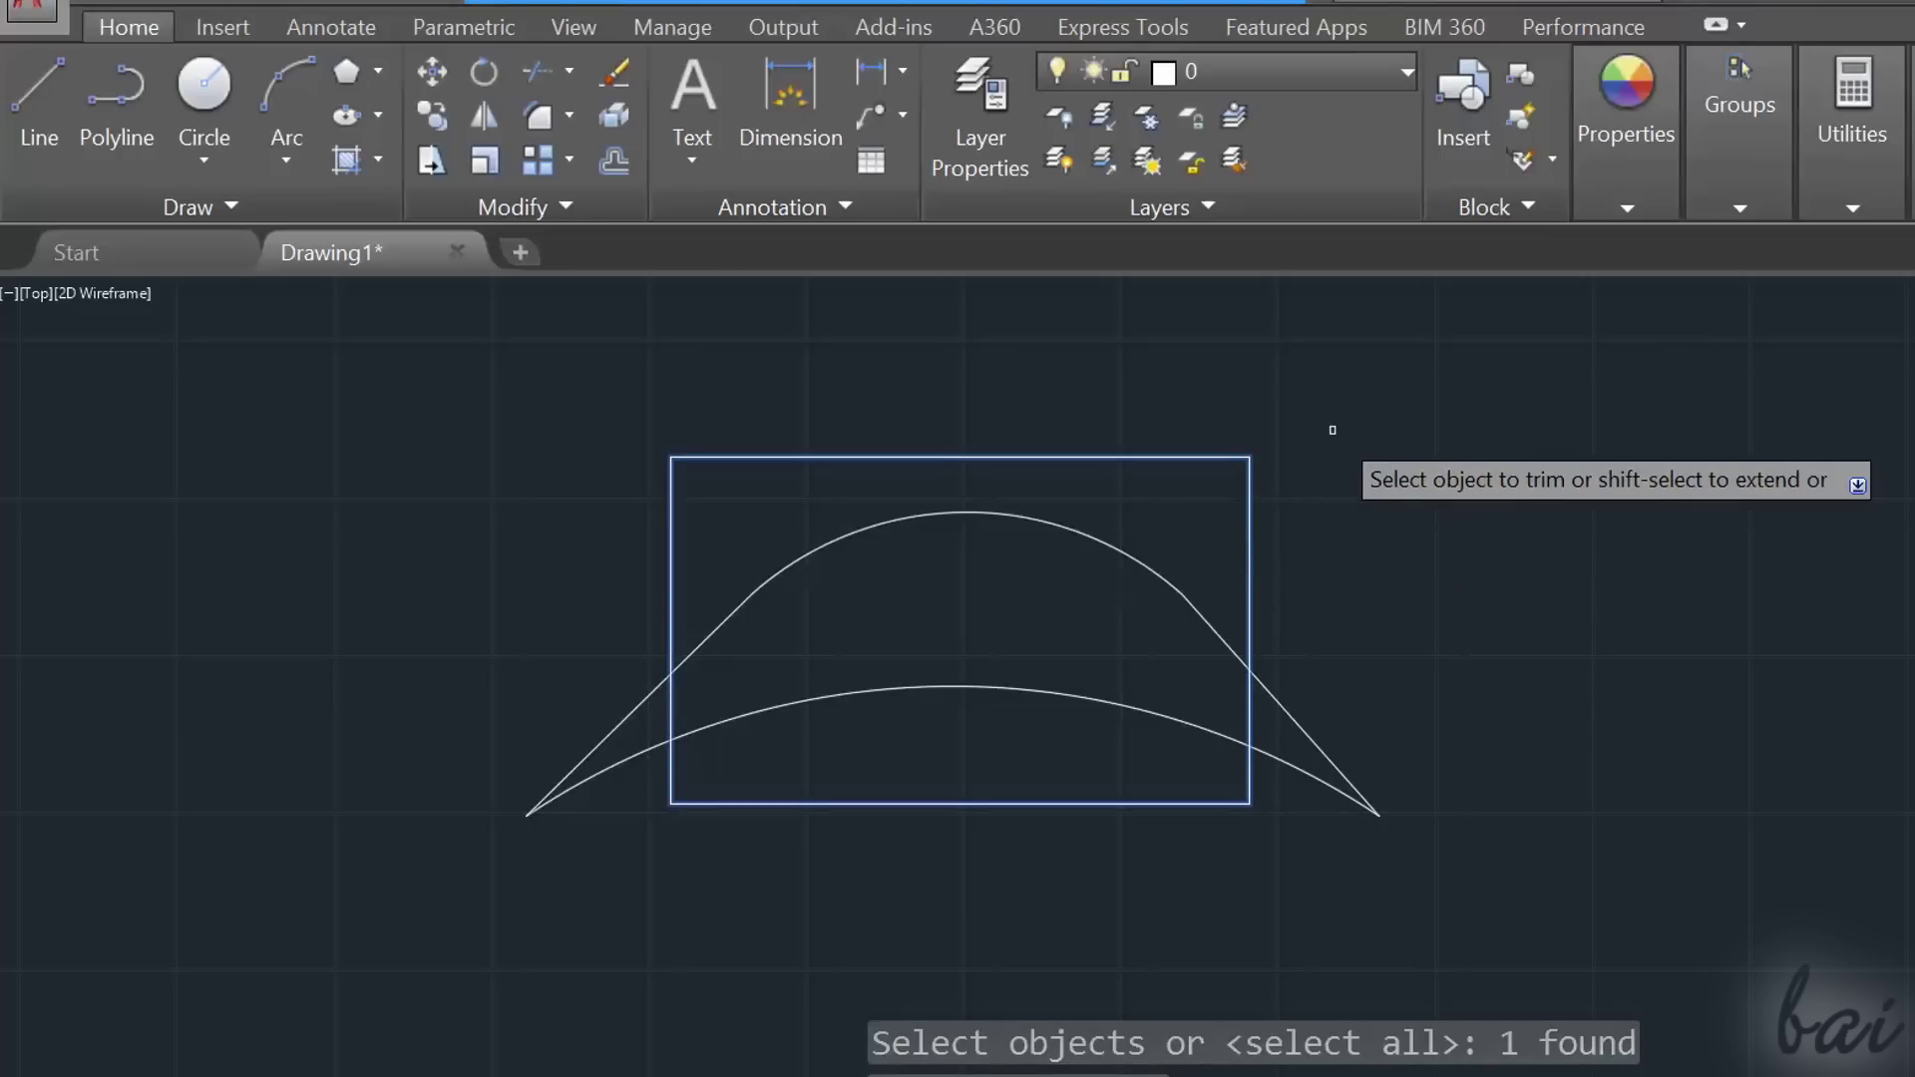
click(1074, 694)
click(1297, 721)
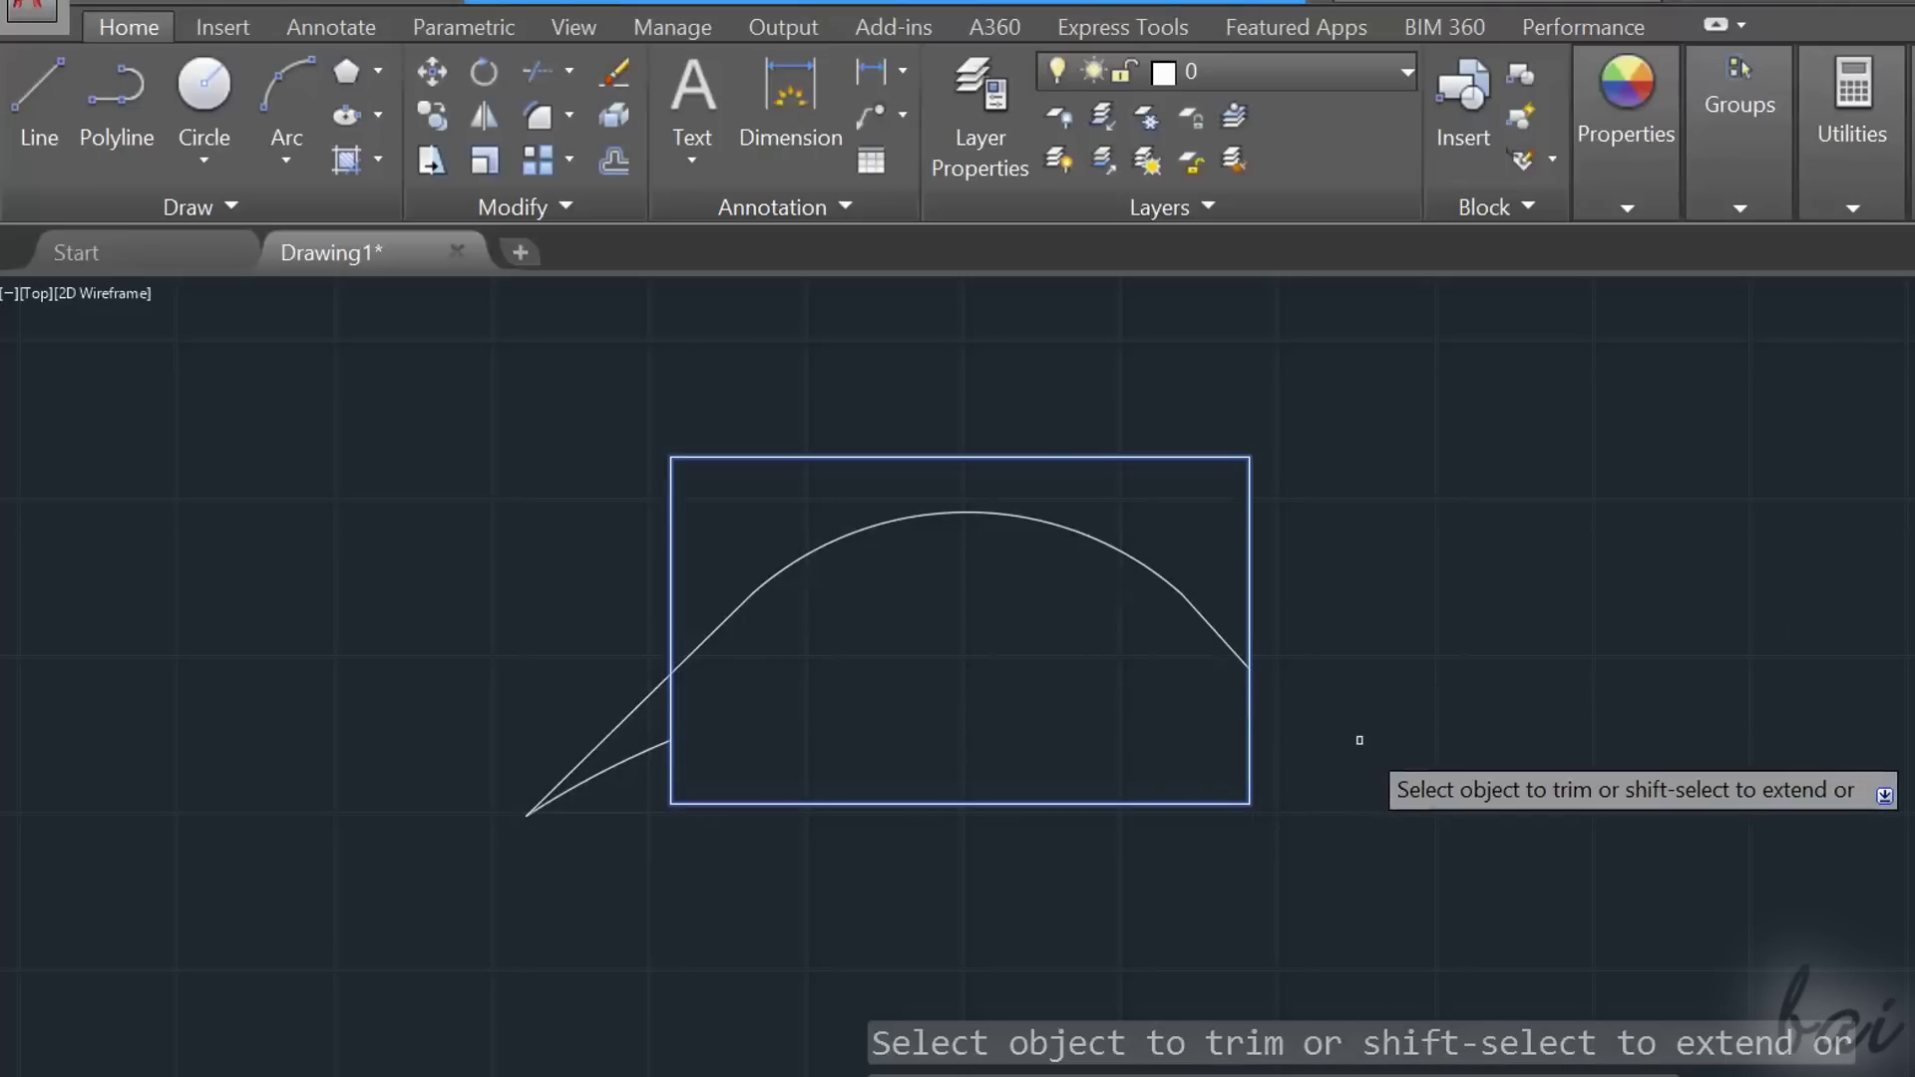
key(Return)
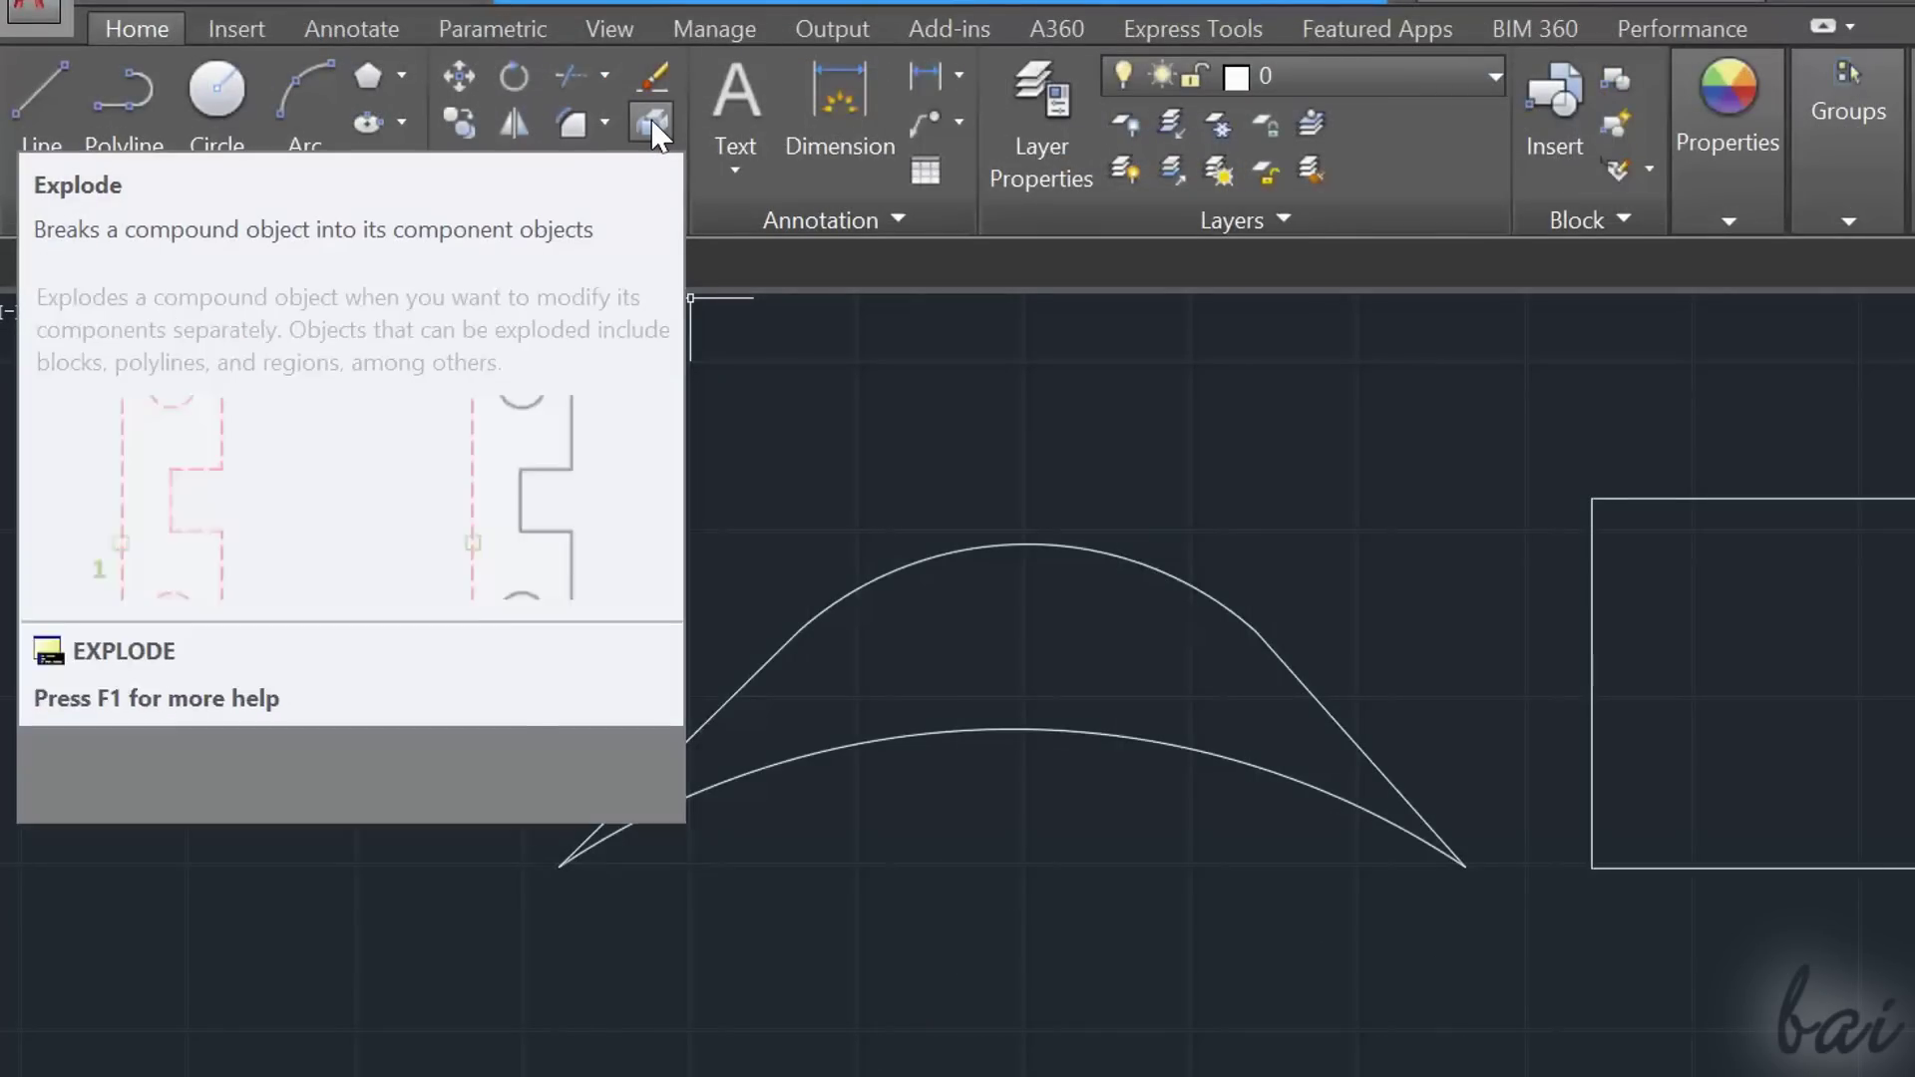
Explode the arch polyline into separate arcs and straight lines.
click(653, 128)
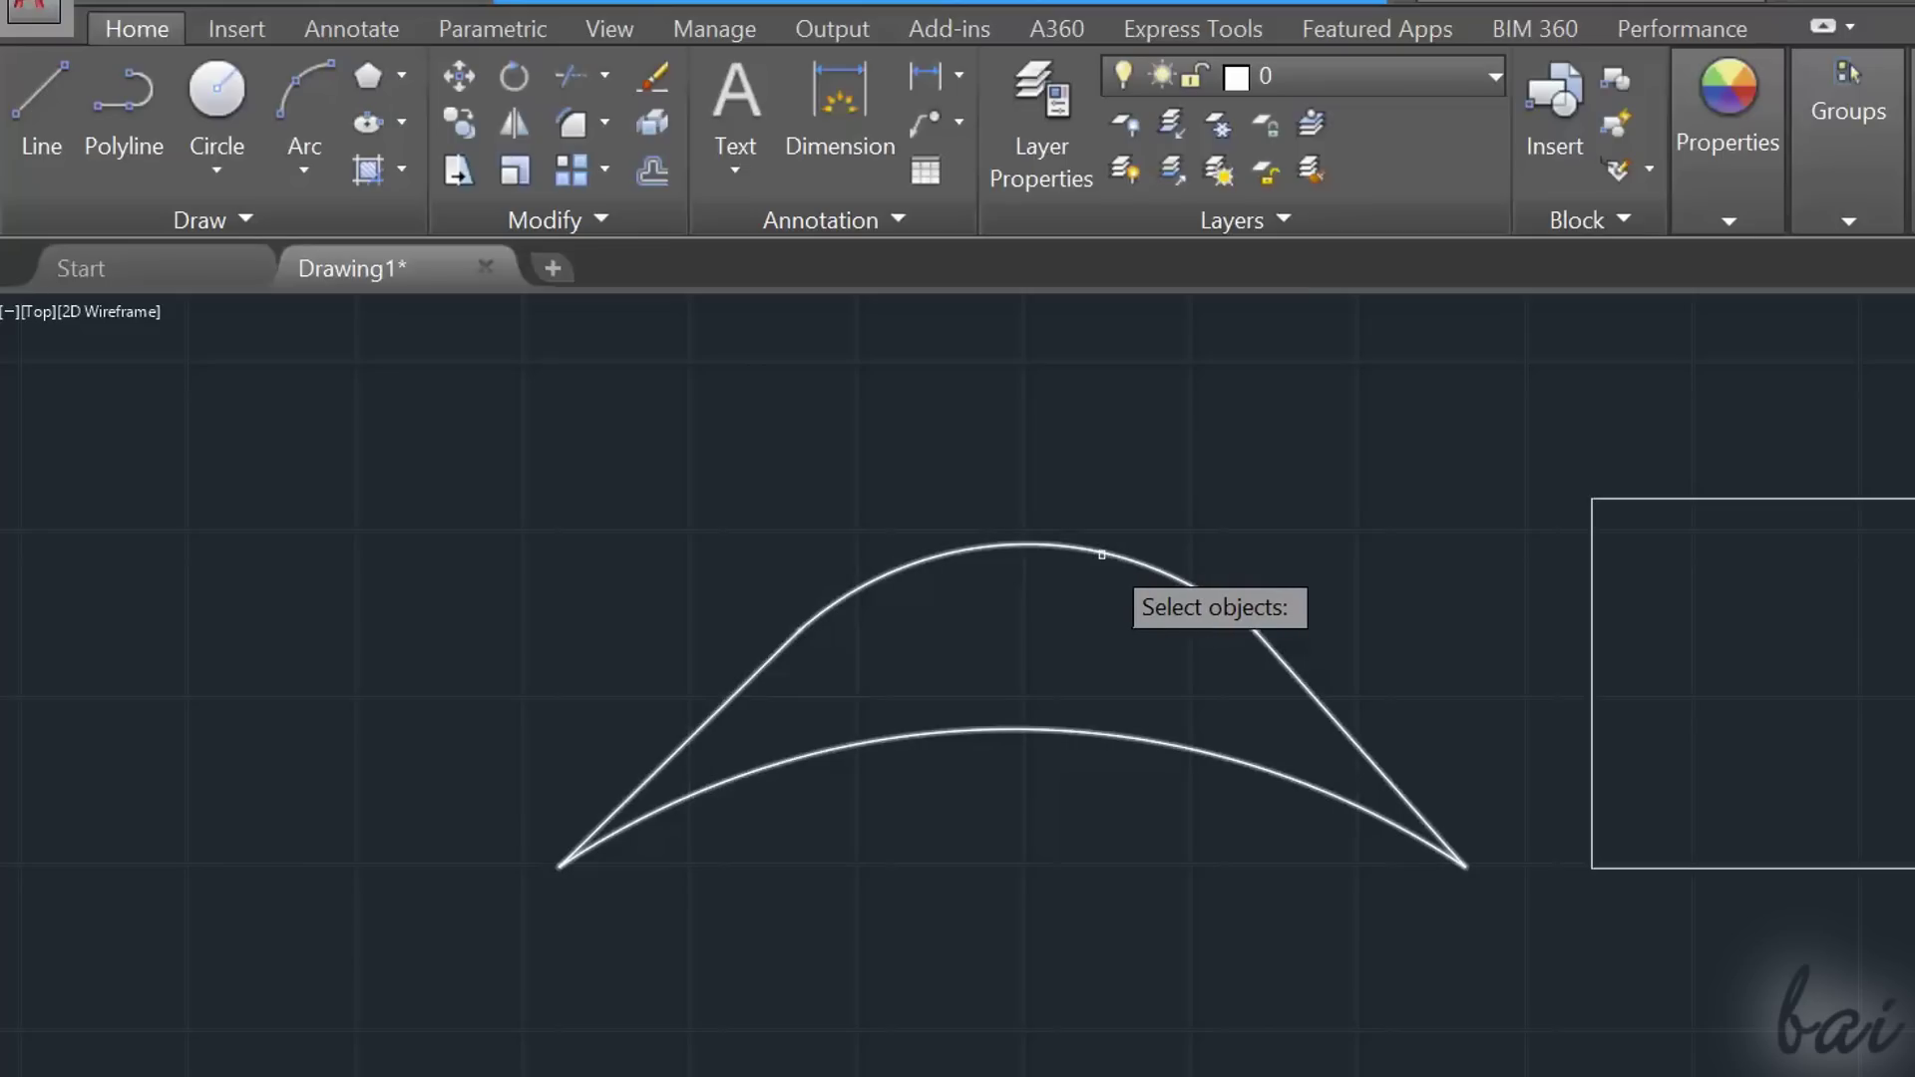
click(1102, 555)
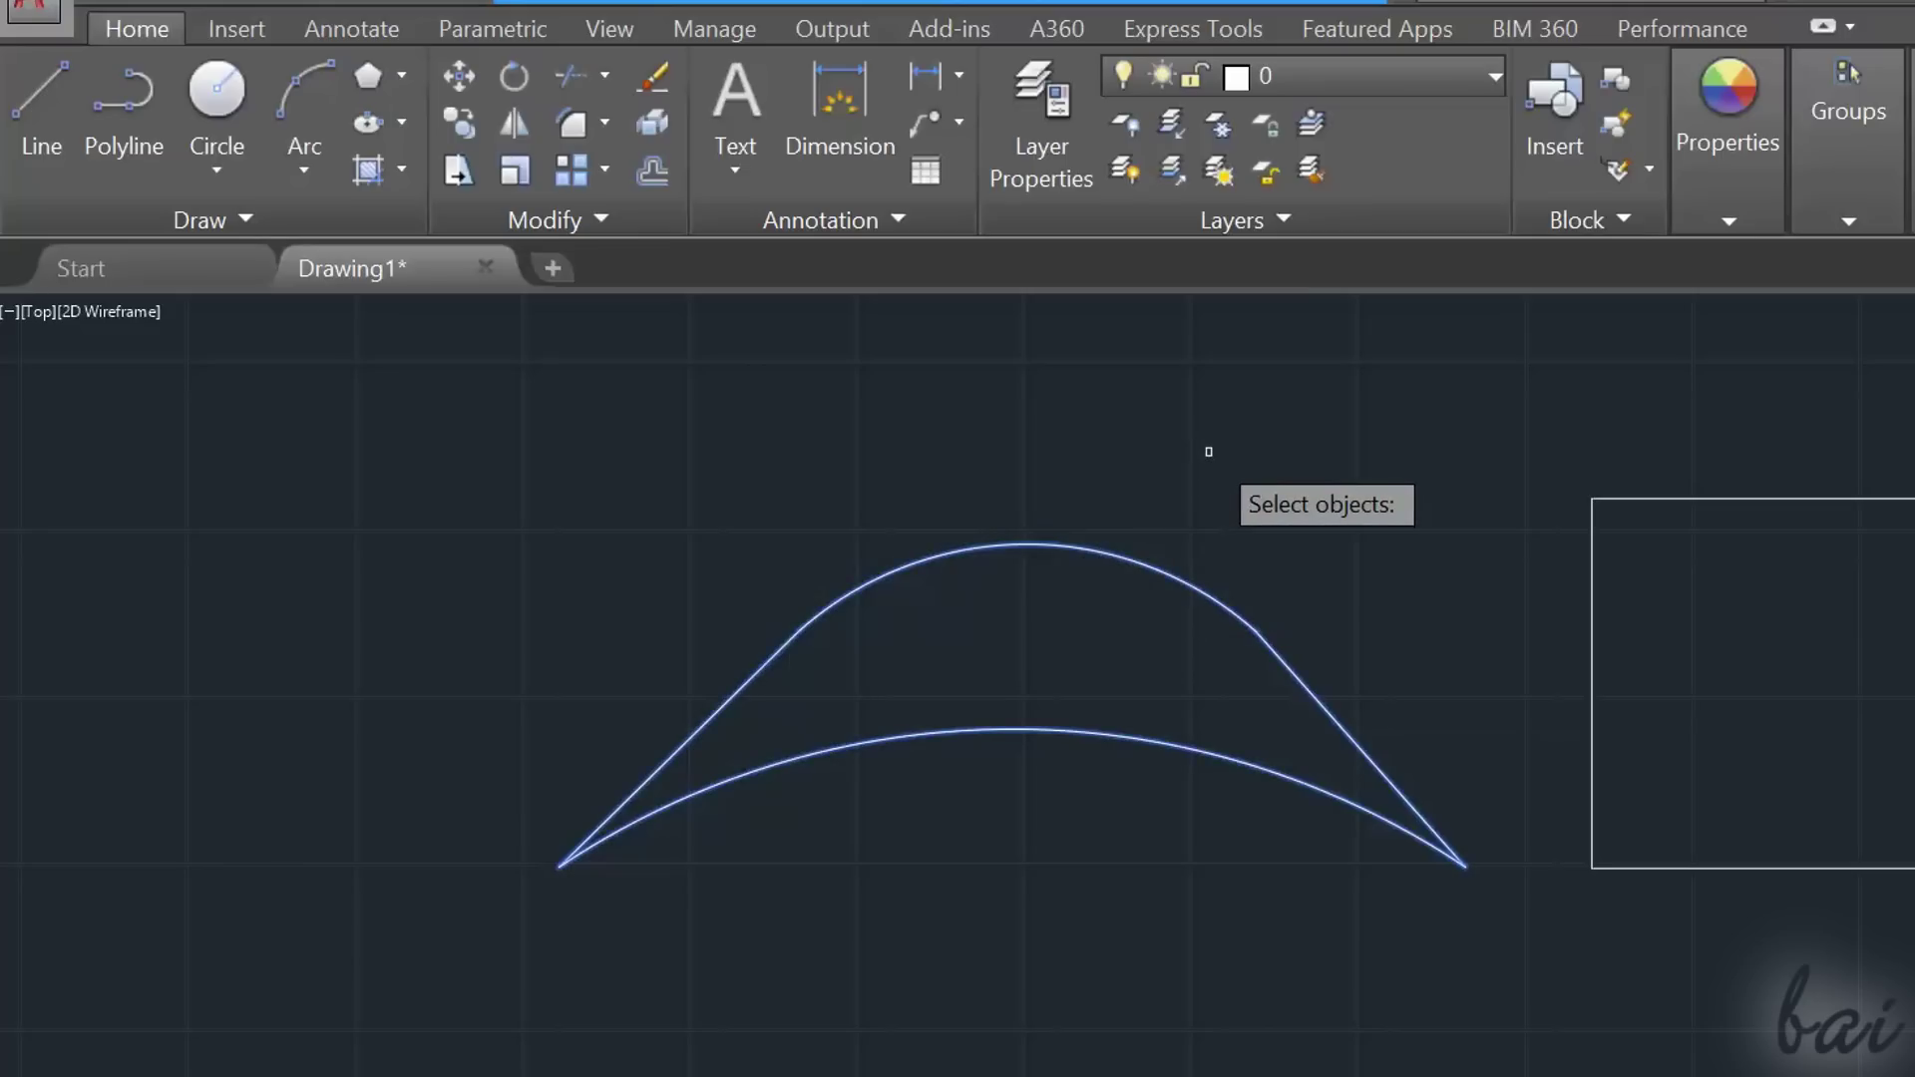
key(Return)
Drag the top arc upward by its centre grip to separate it.
click(1117, 555)
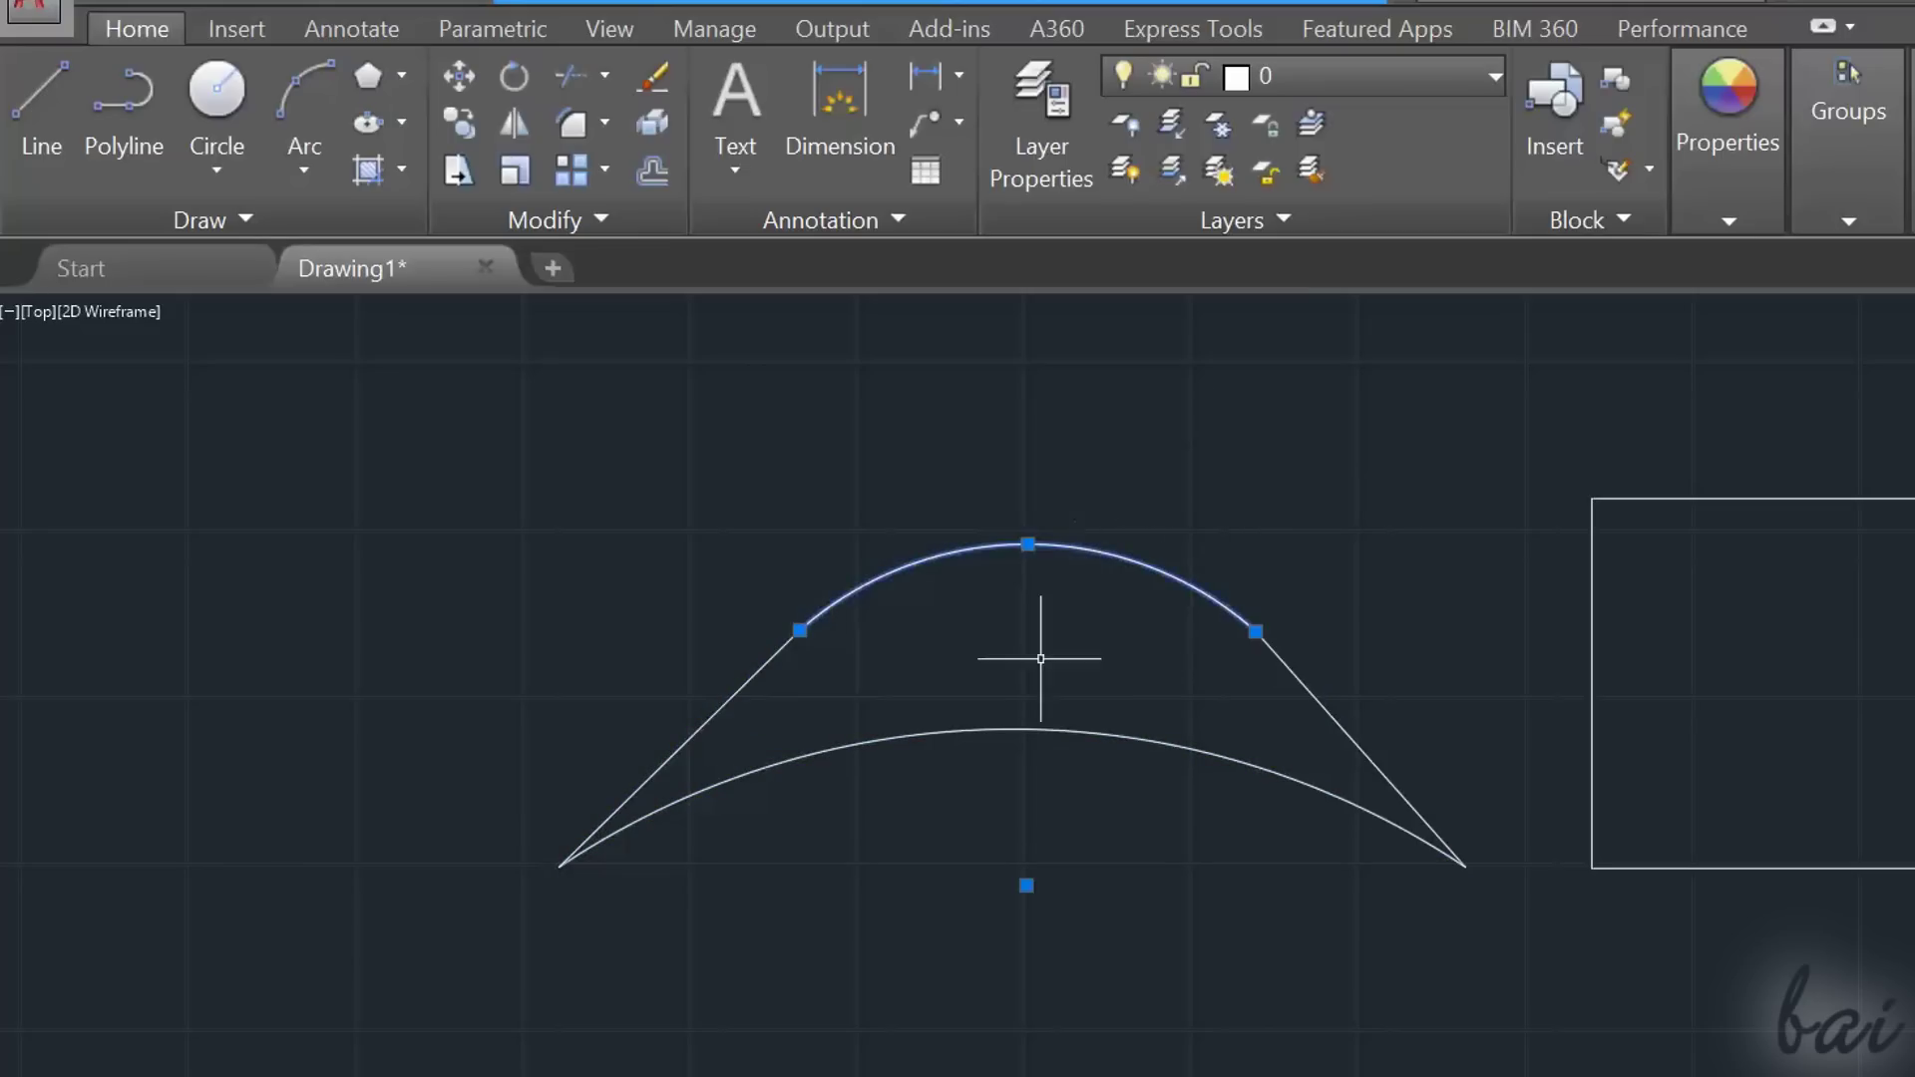
click(1028, 885)
click(1008, 705)
key(Escape)
click(1038, 729)
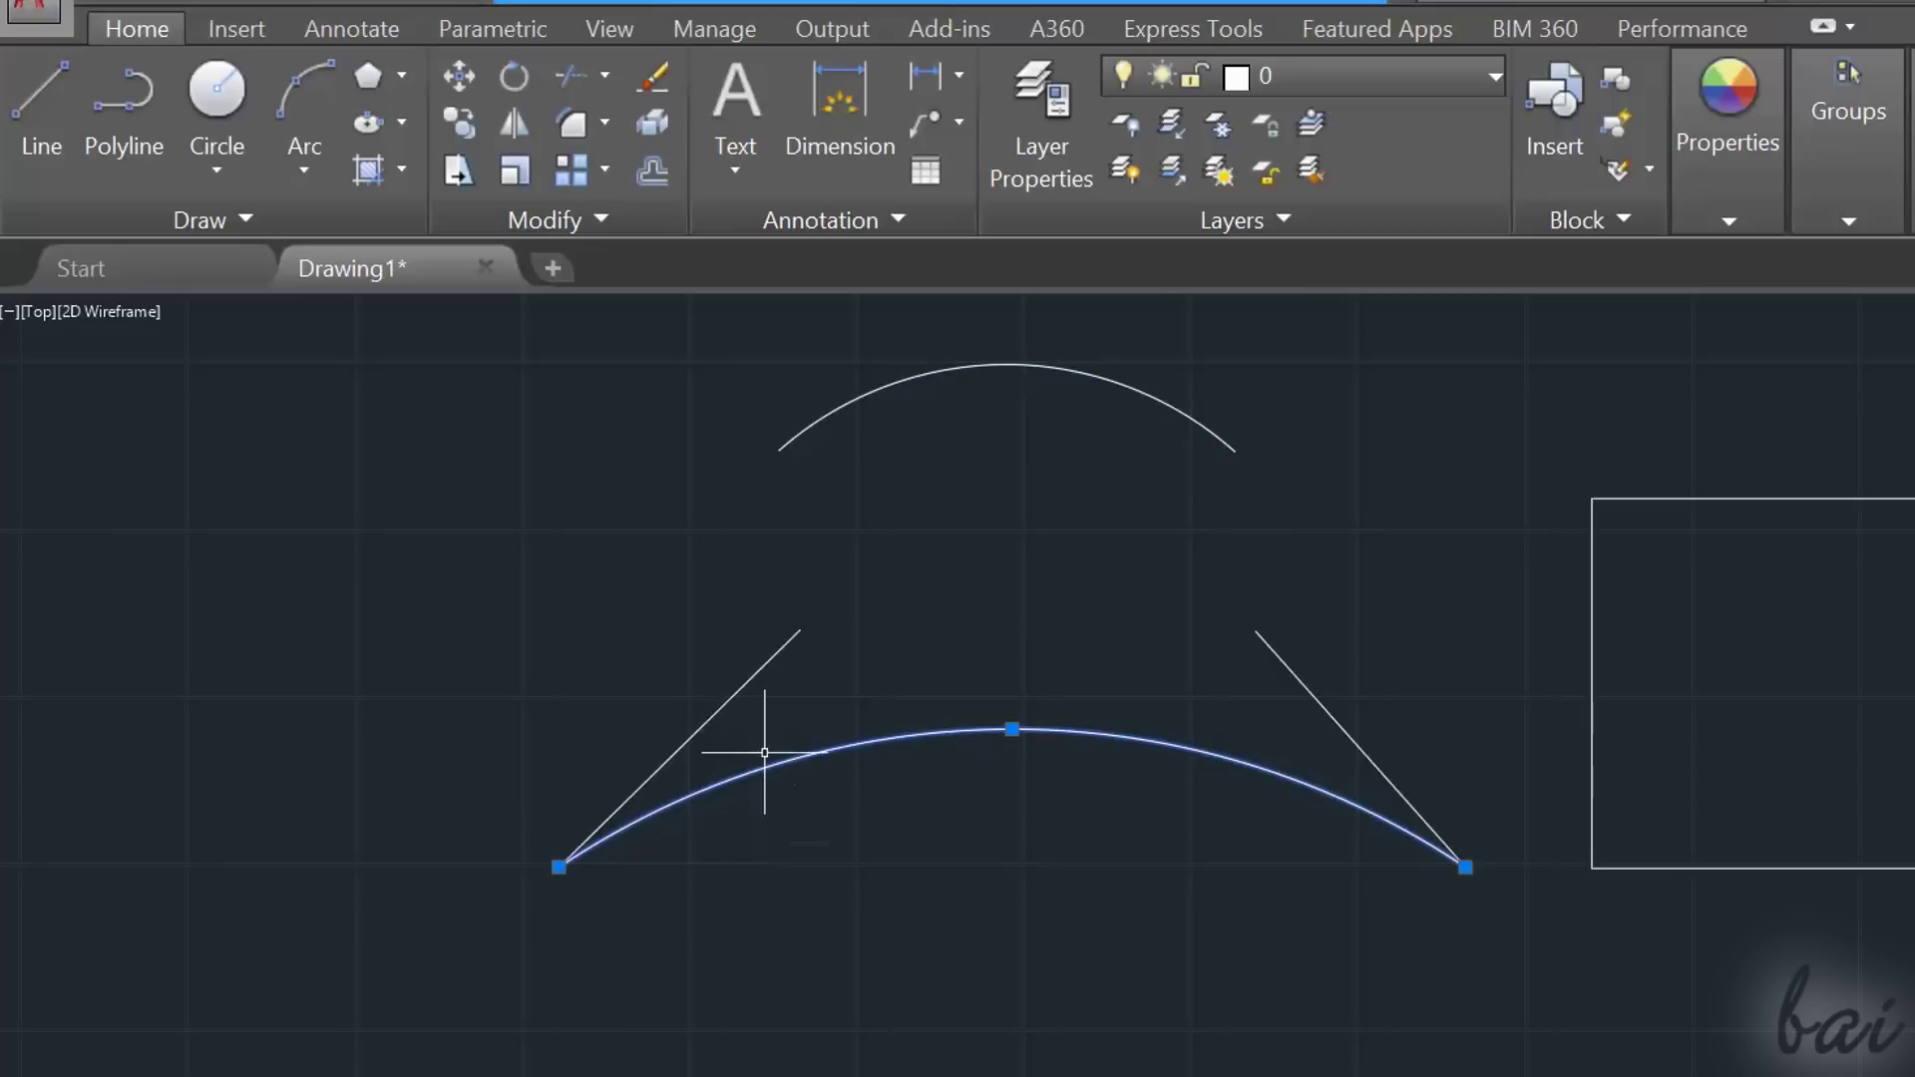
key(Escape)
Move the left line up-left and the right line up-right by their midpoint grips.
click(681, 747)
click(679, 748)
click(513, 645)
key(Escape)
click(1344, 736)
click(1361, 748)
click(1424, 616)
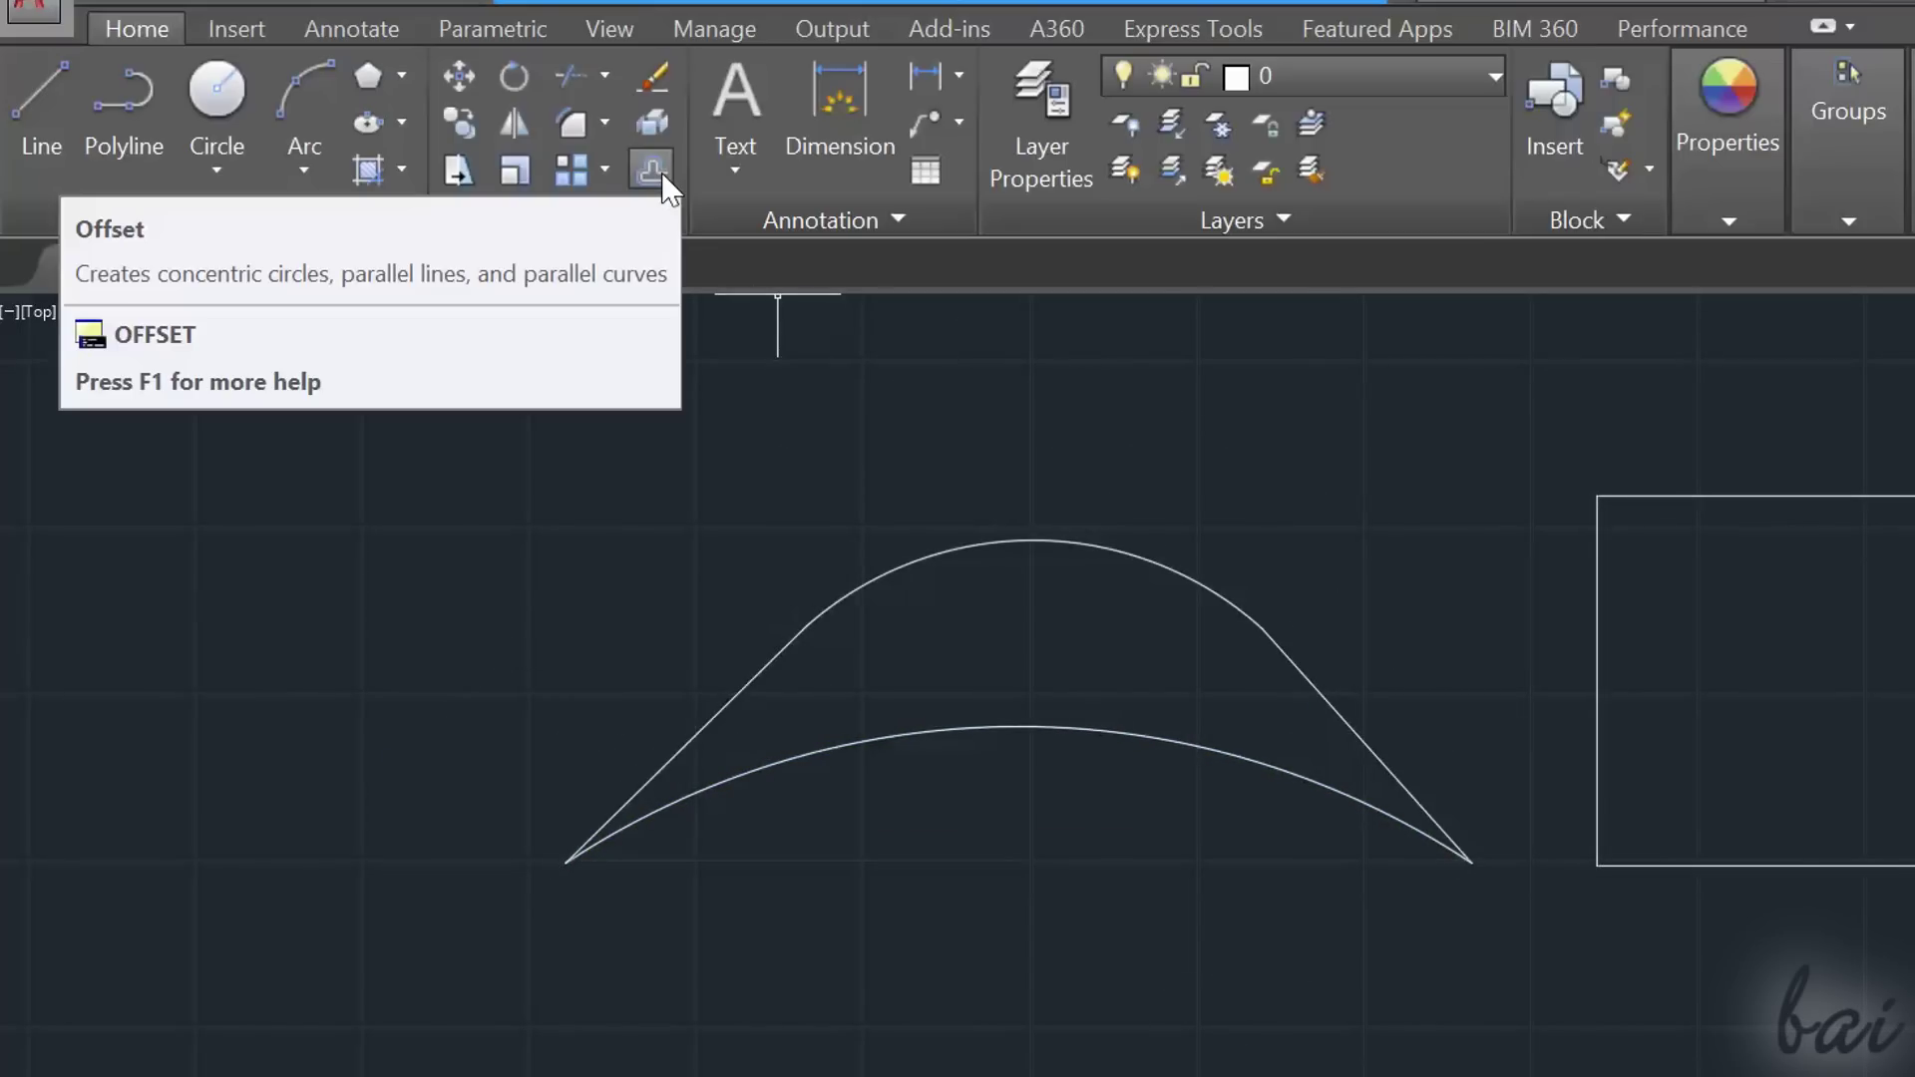
Offset the arch outward by 1.1347, measuring the distance upward from its apex.
click(653, 171)
click(1103, 465)
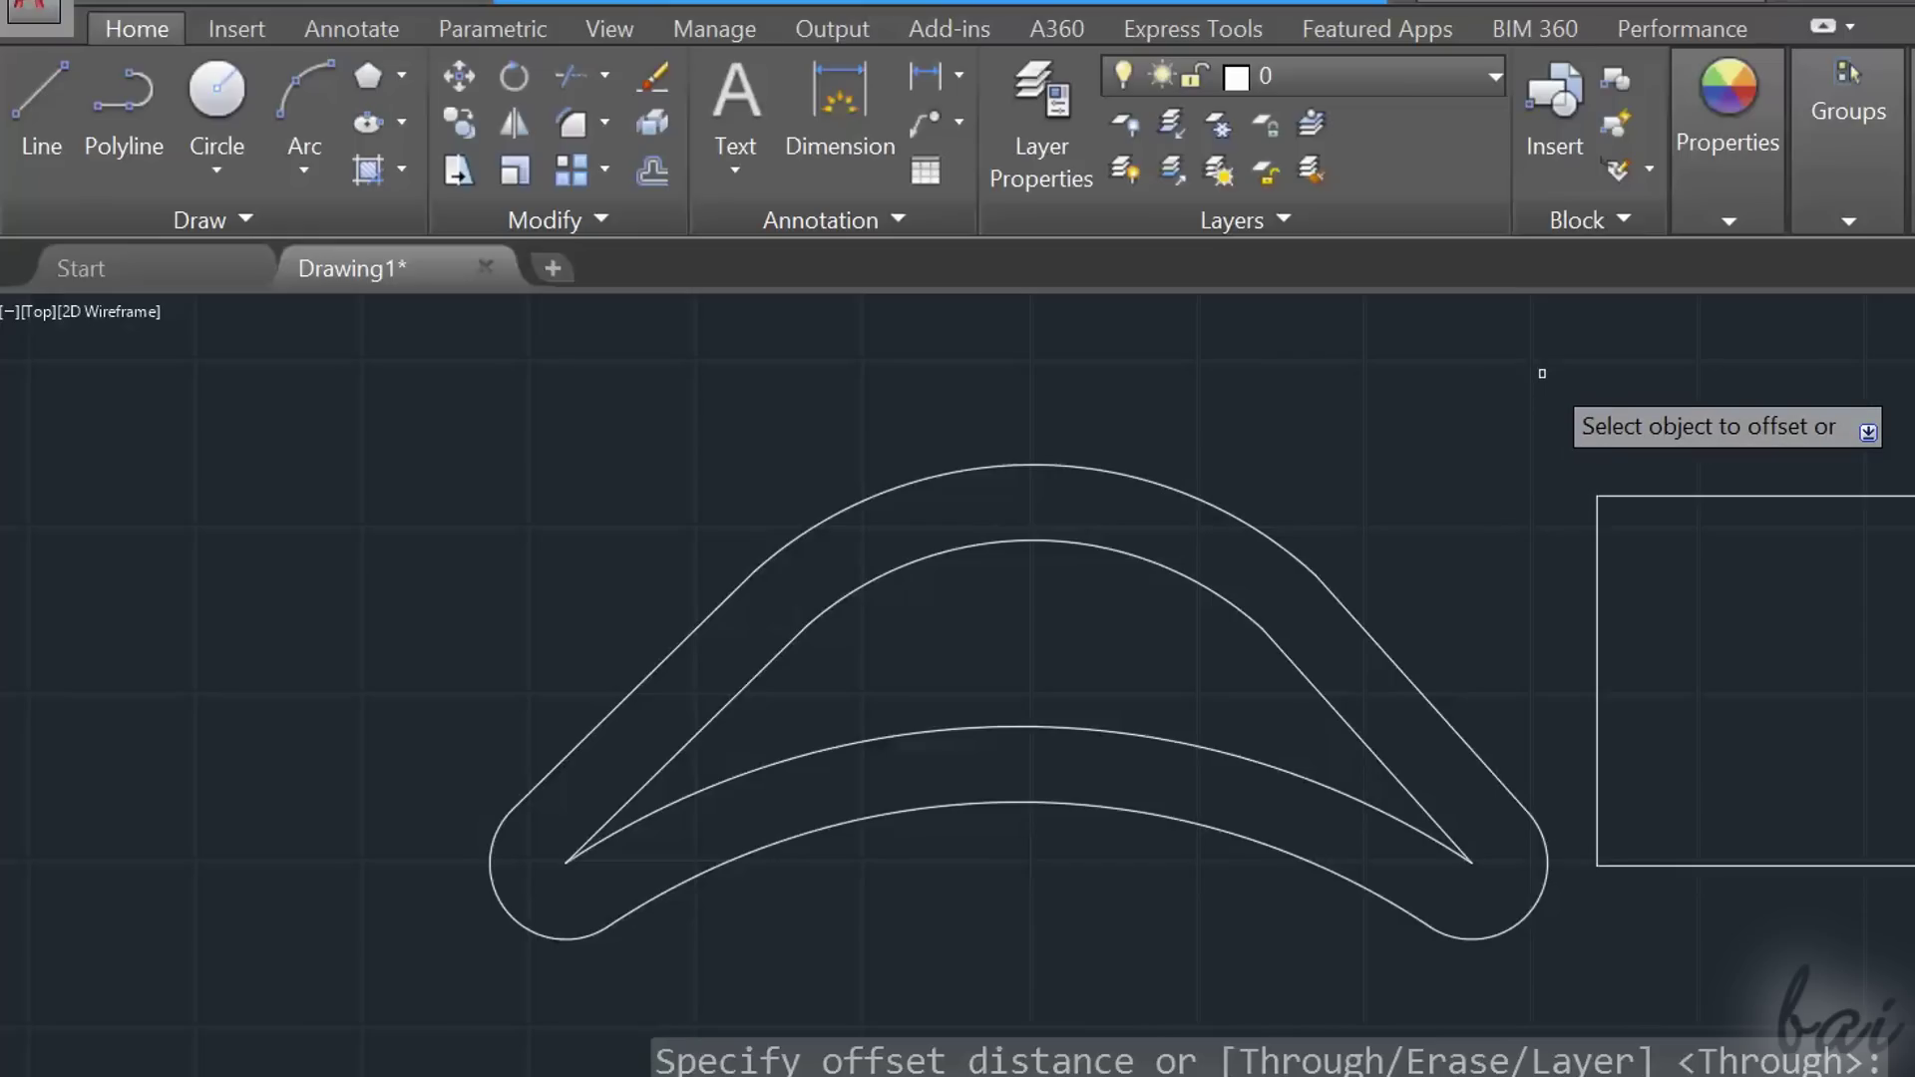
key(ctrl+z)
key(Return)
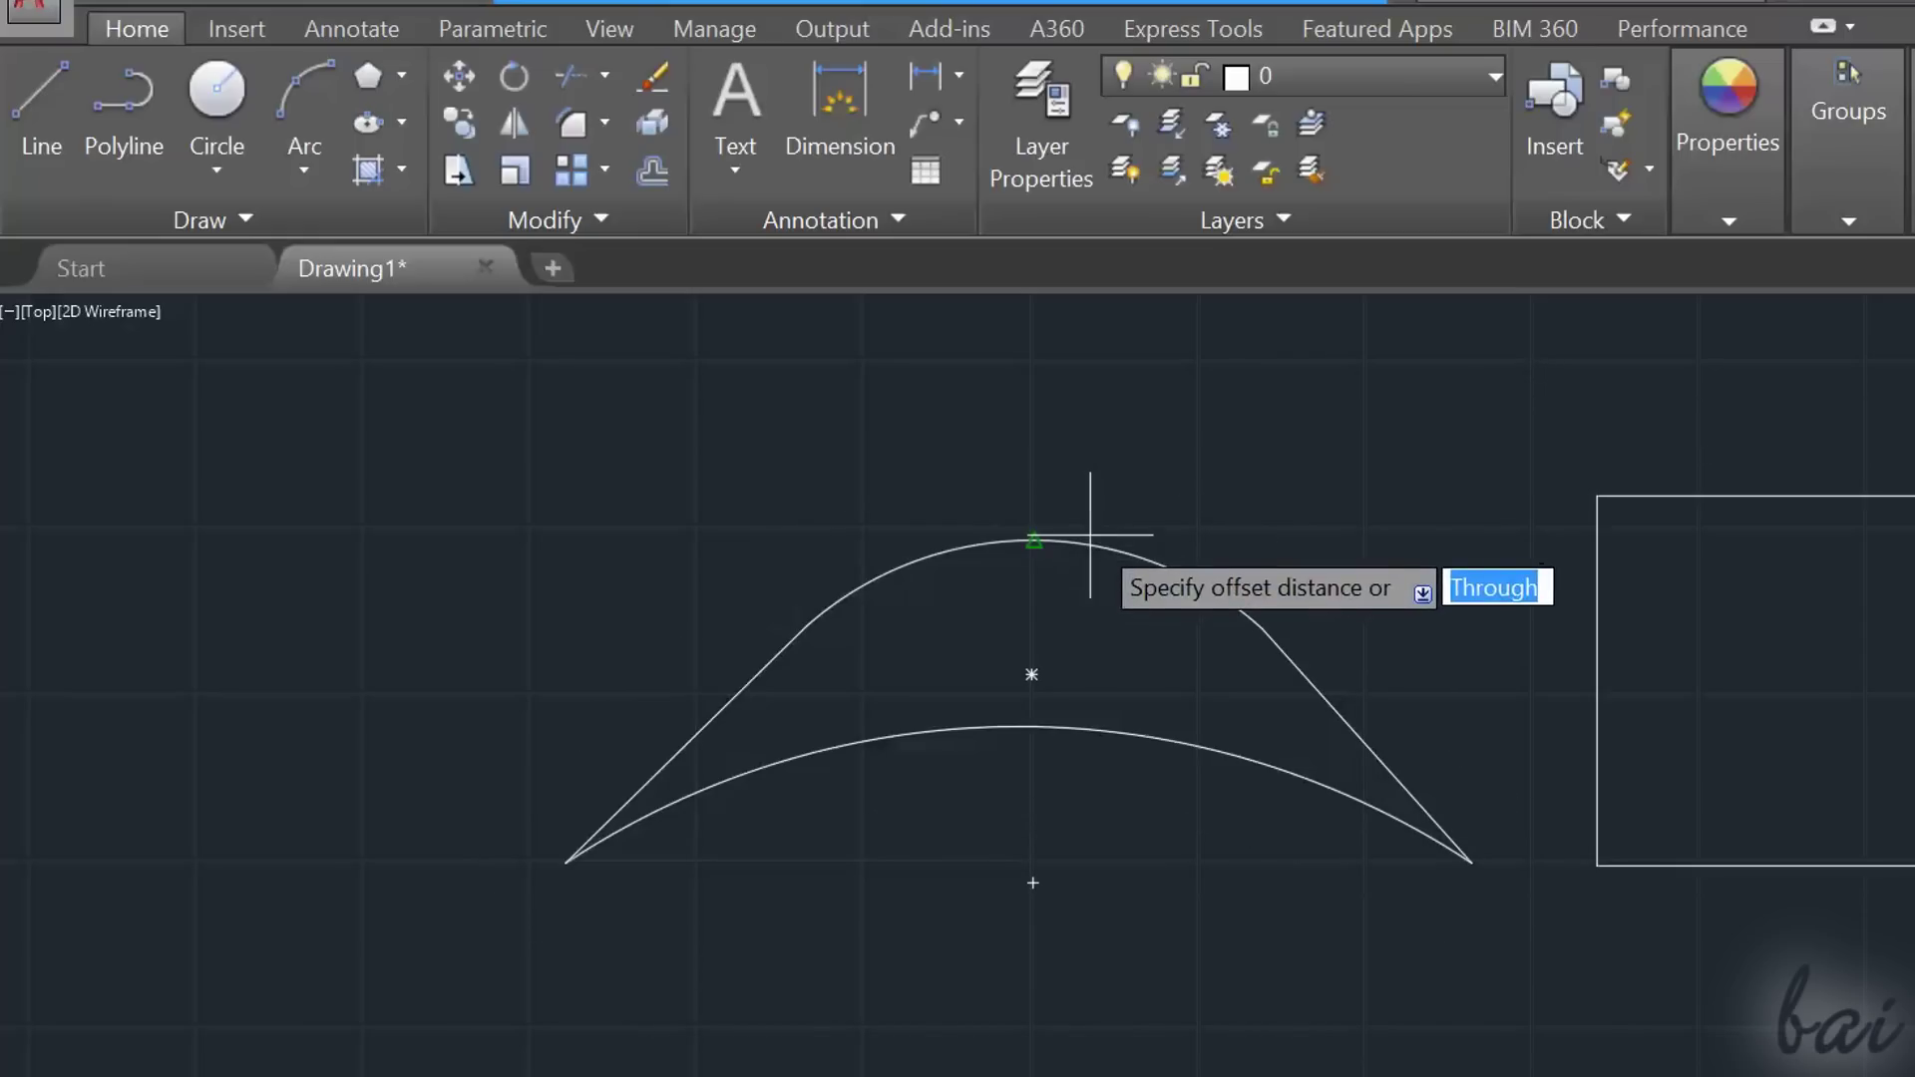
click(1033, 542)
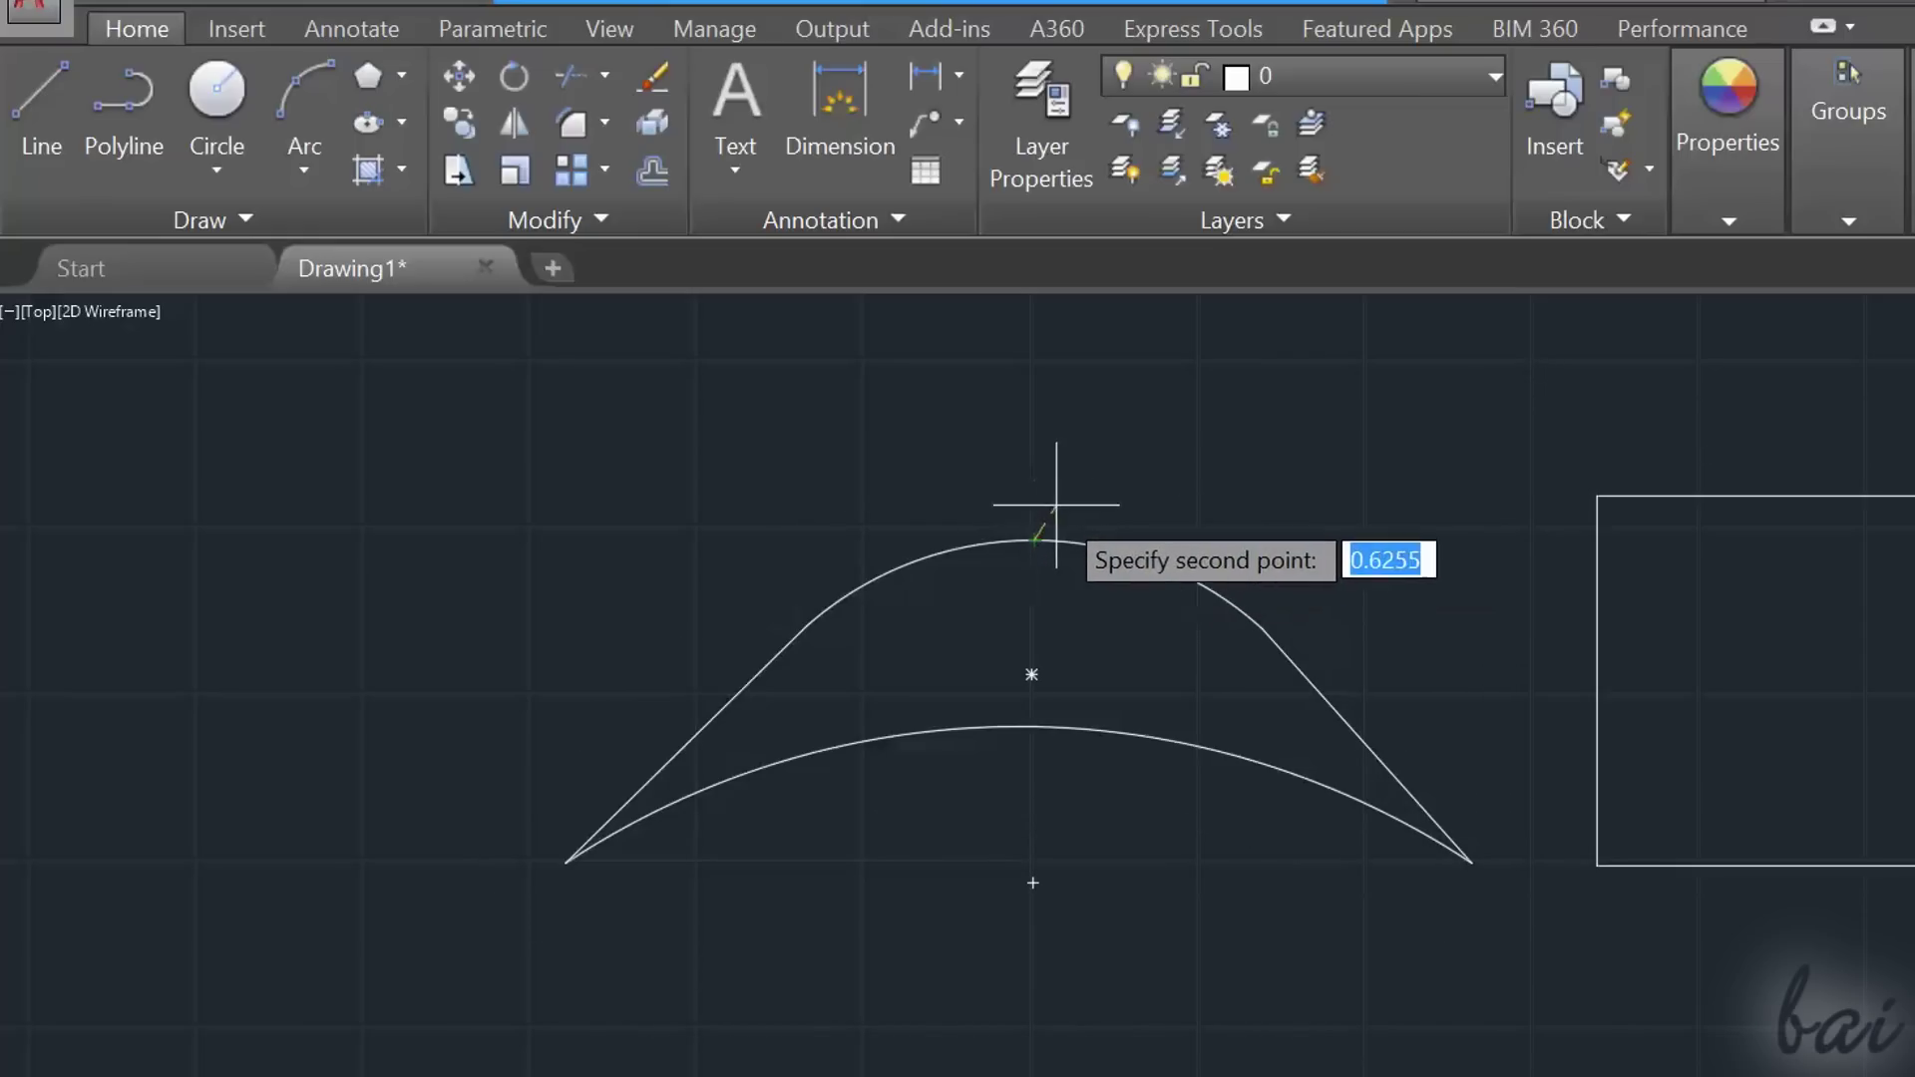
click(1033, 460)
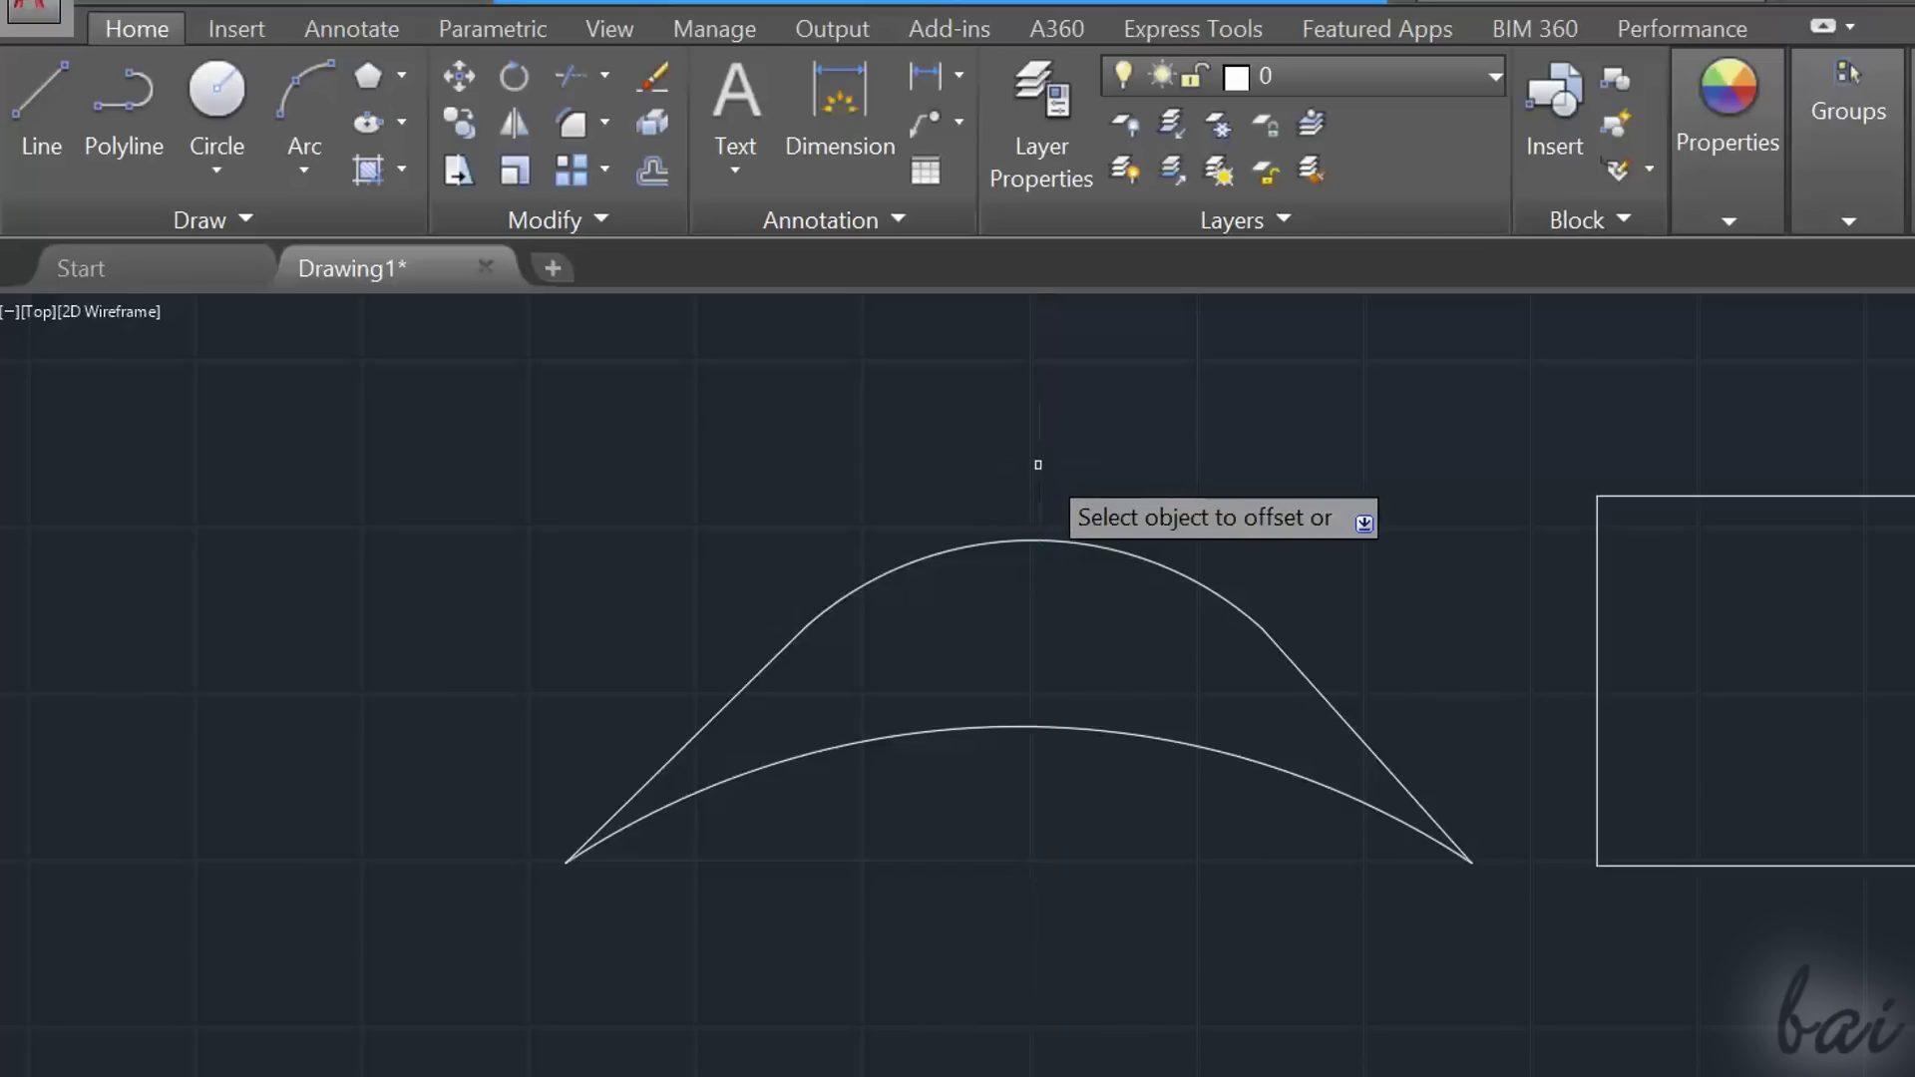
click(1110, 547)
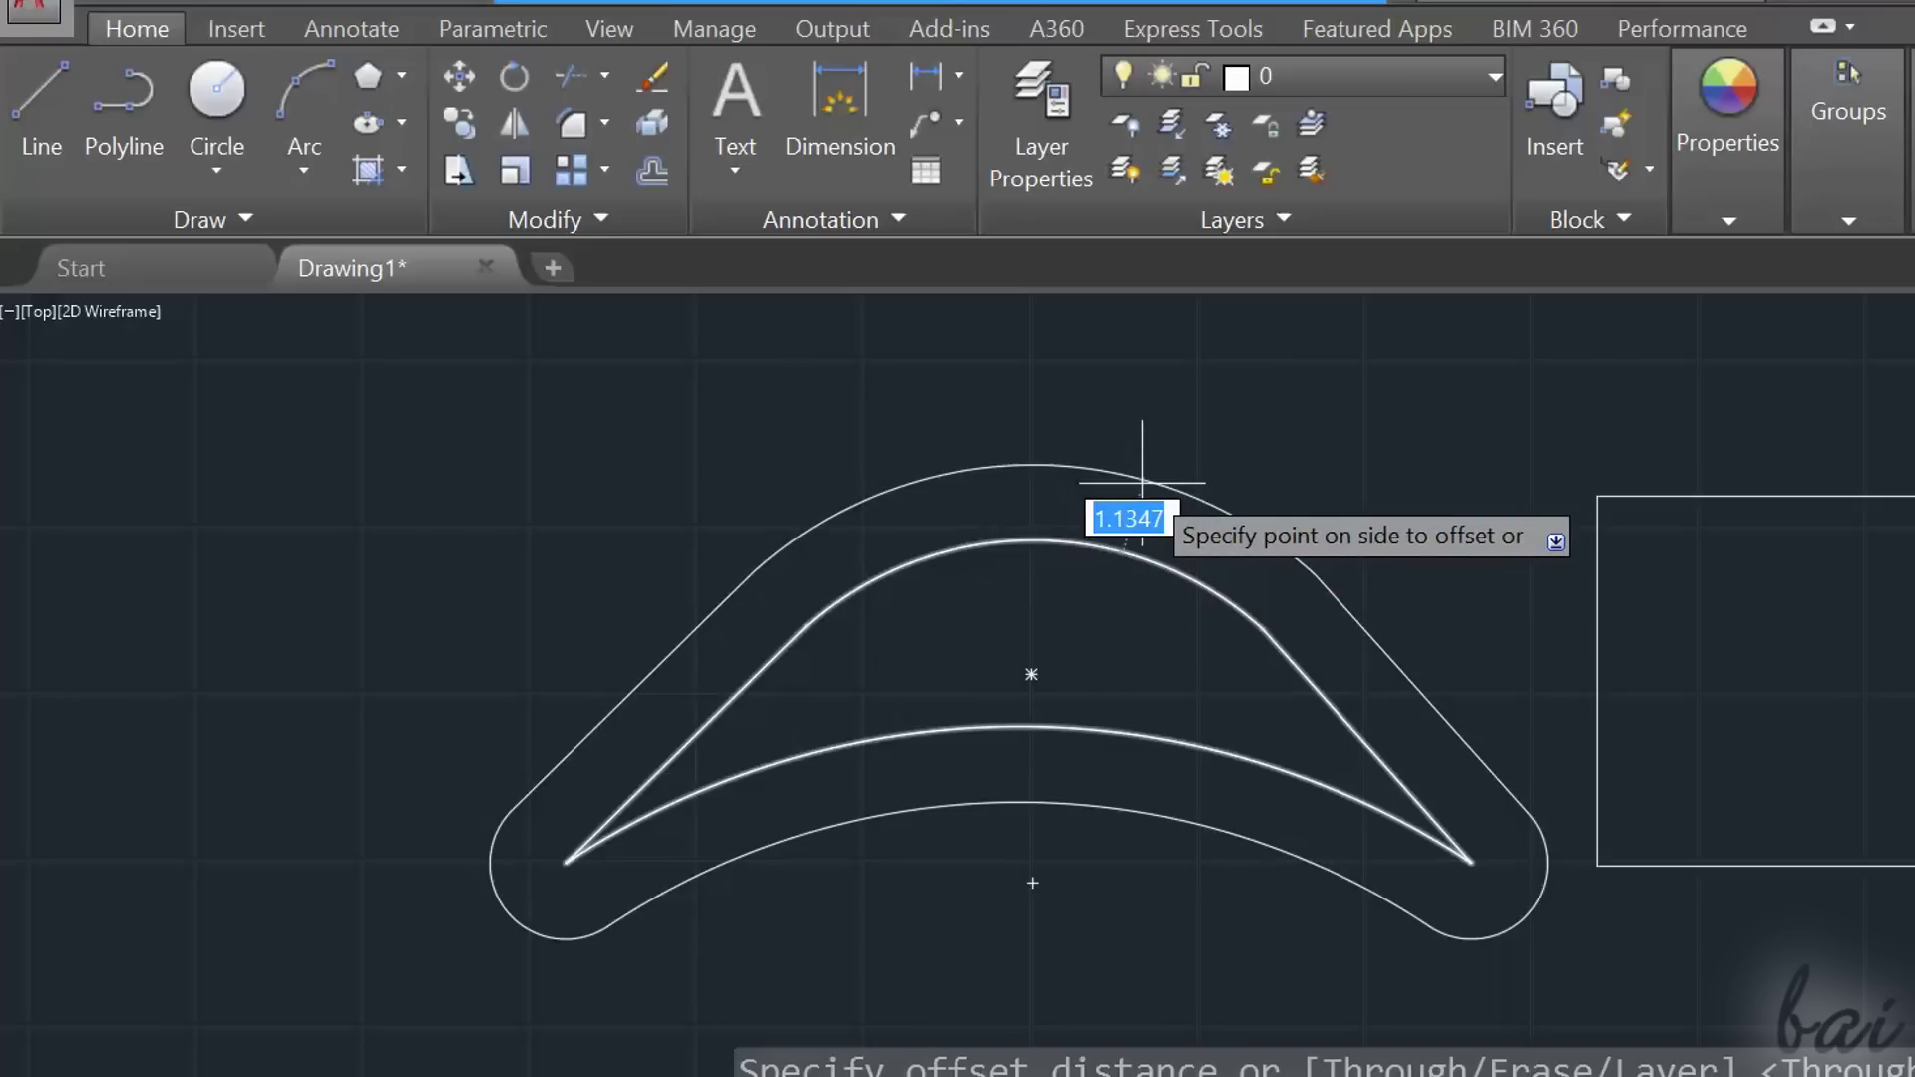
click(1102, 467)
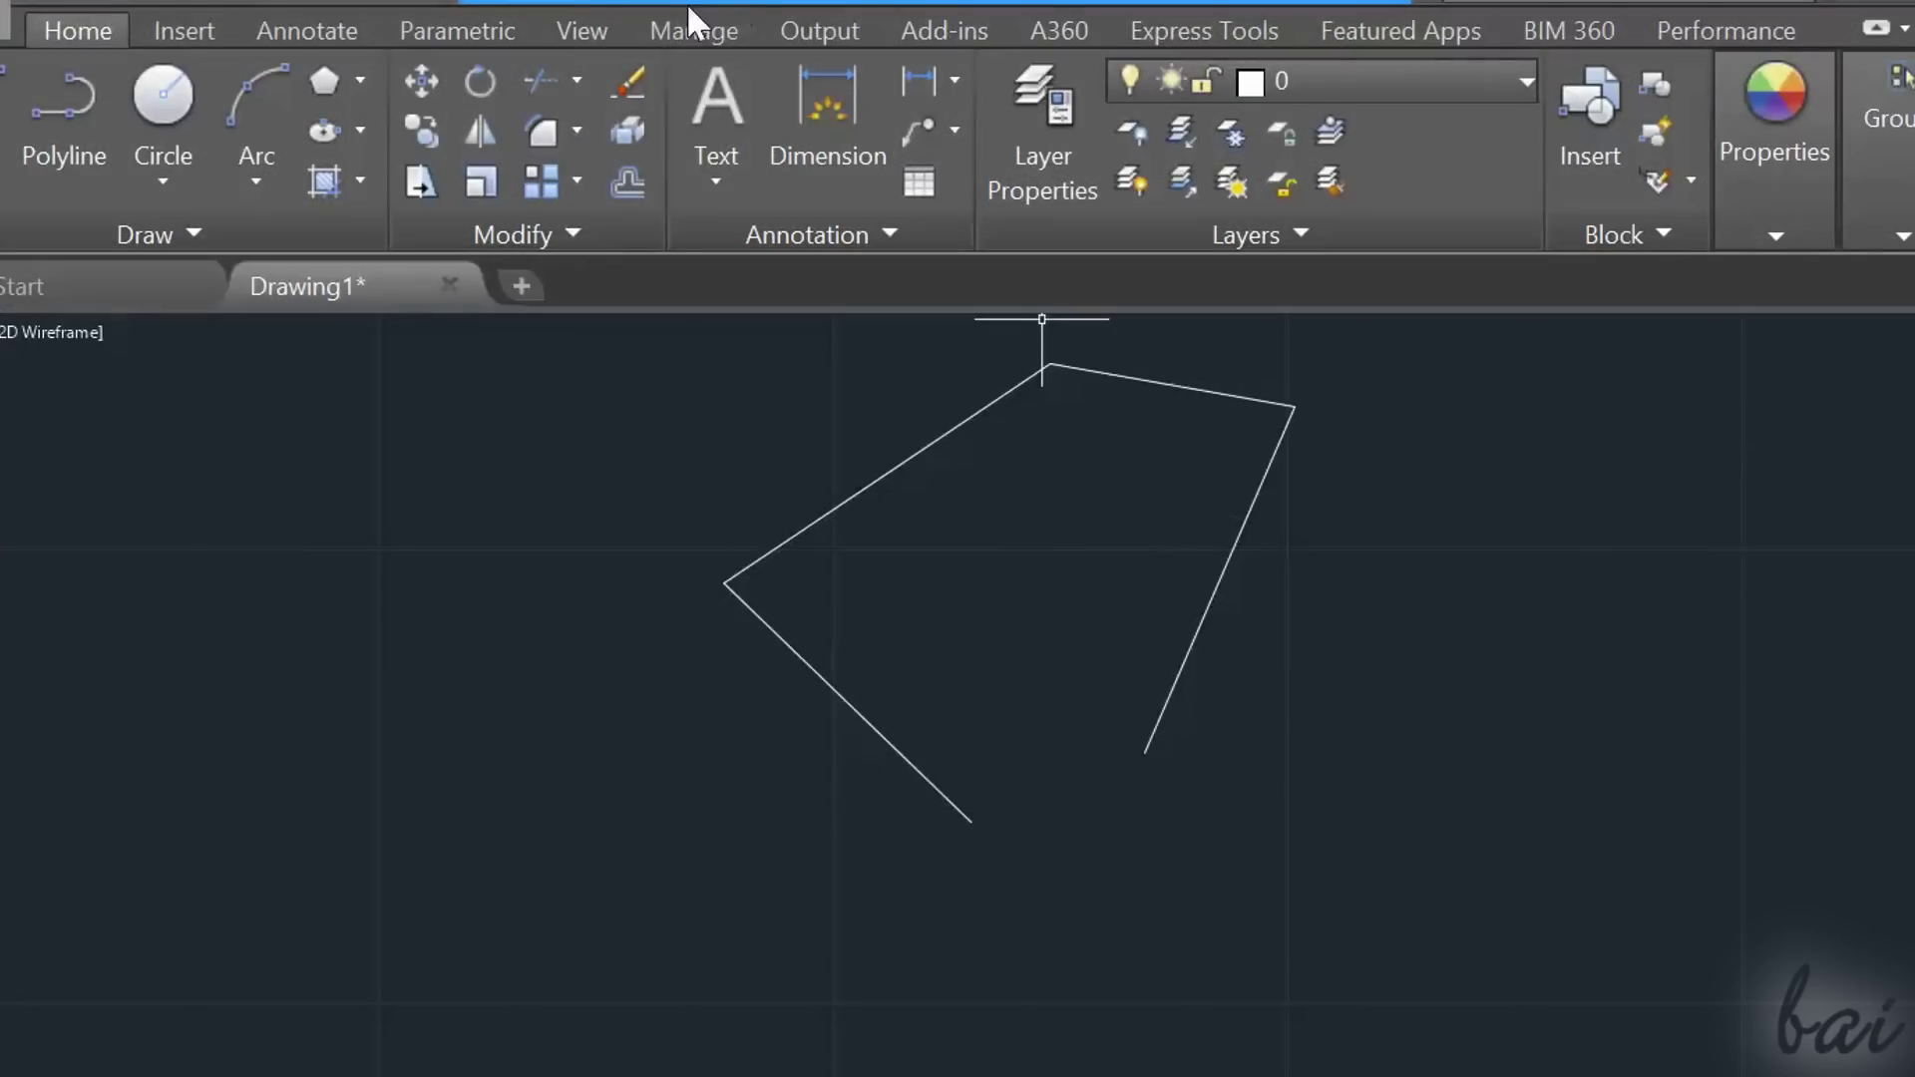
Chamfer the corner between the lower-left line and the right line.
click(577, 131)
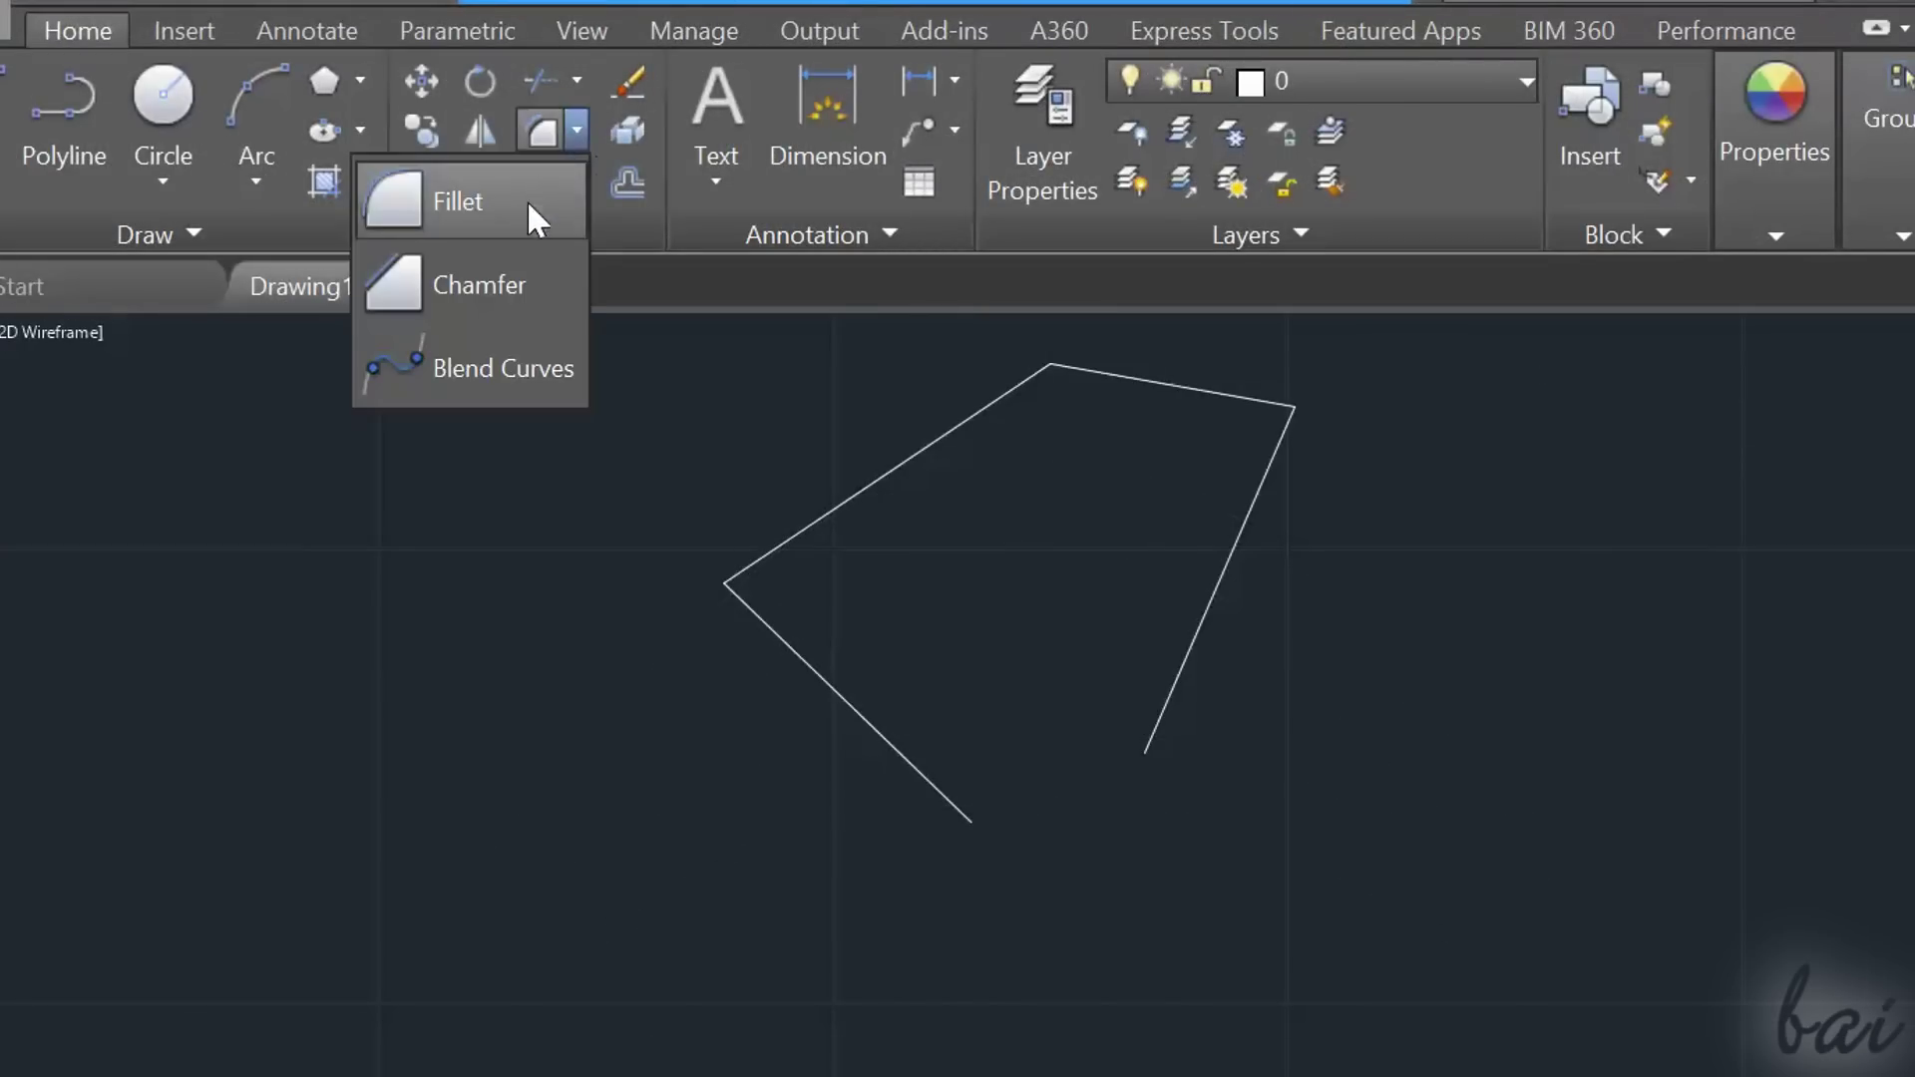
click(512, 304)
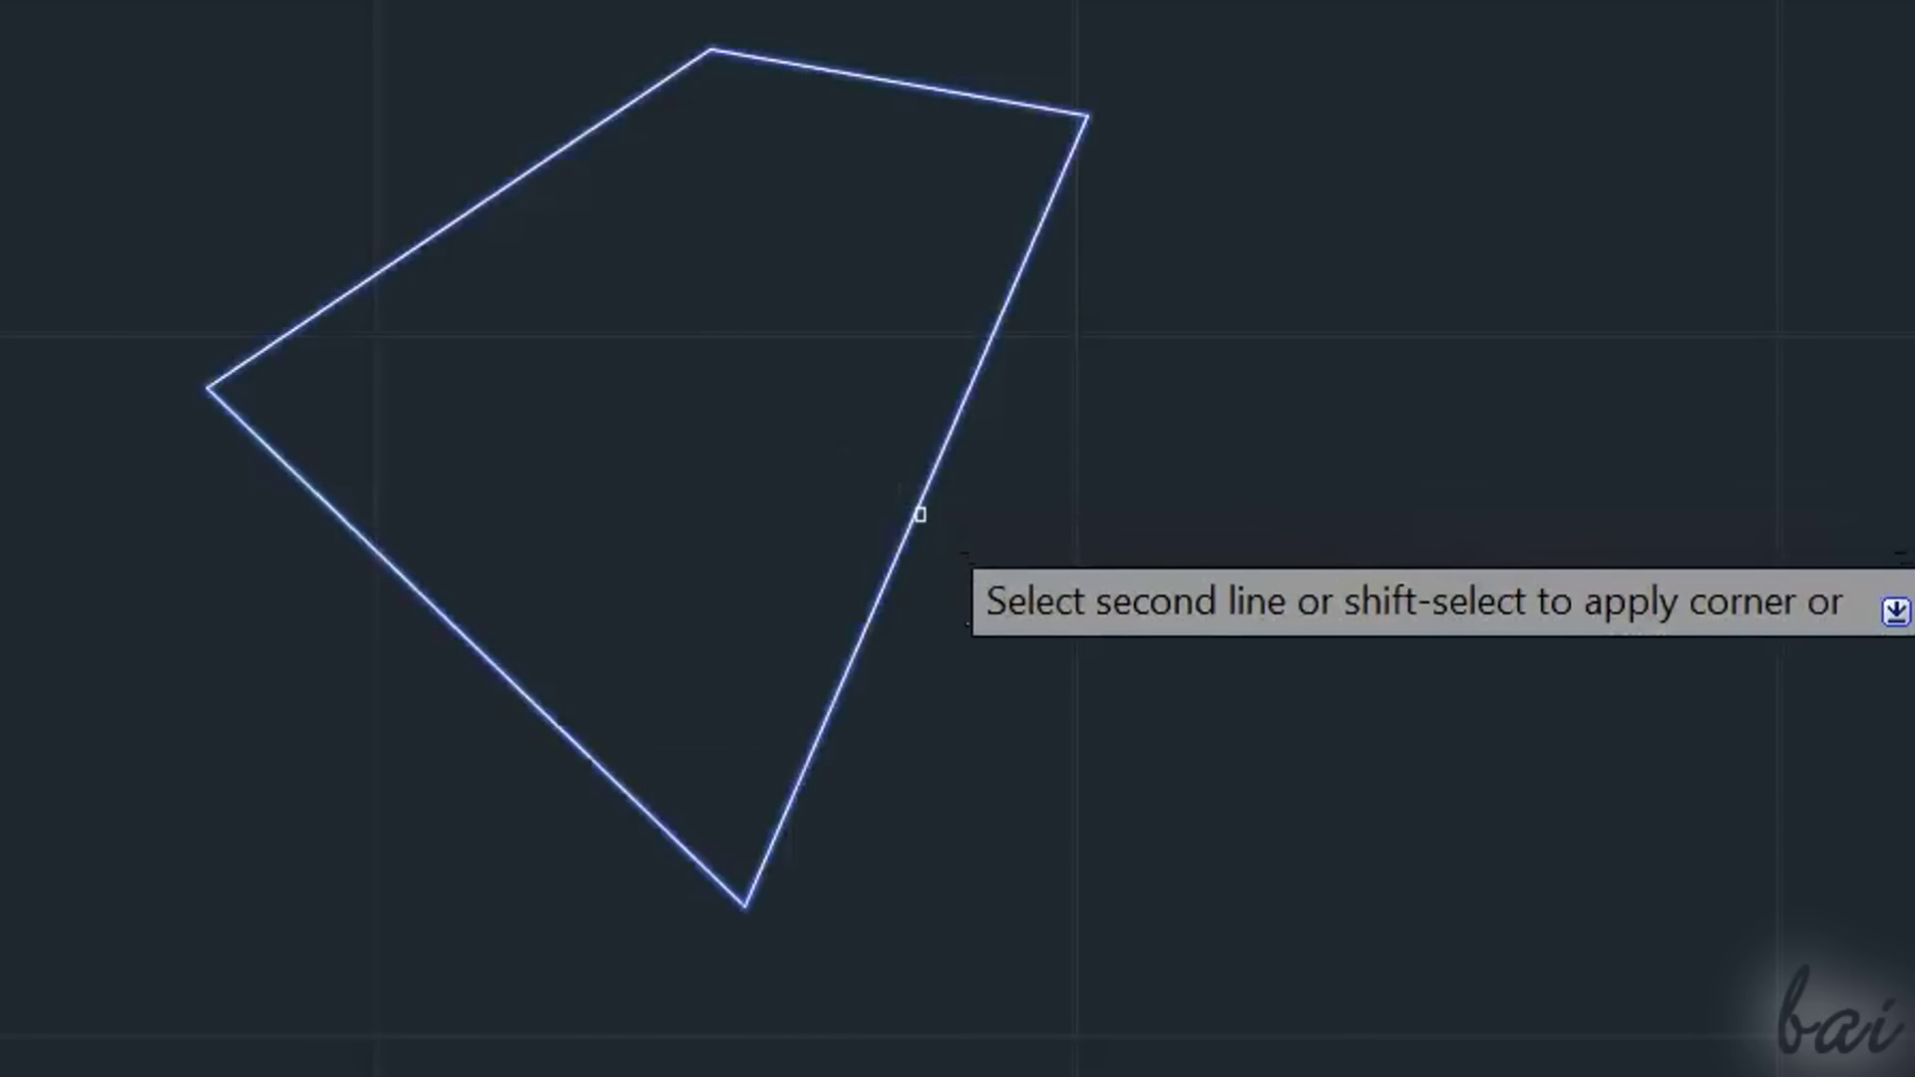
click(916, 515)
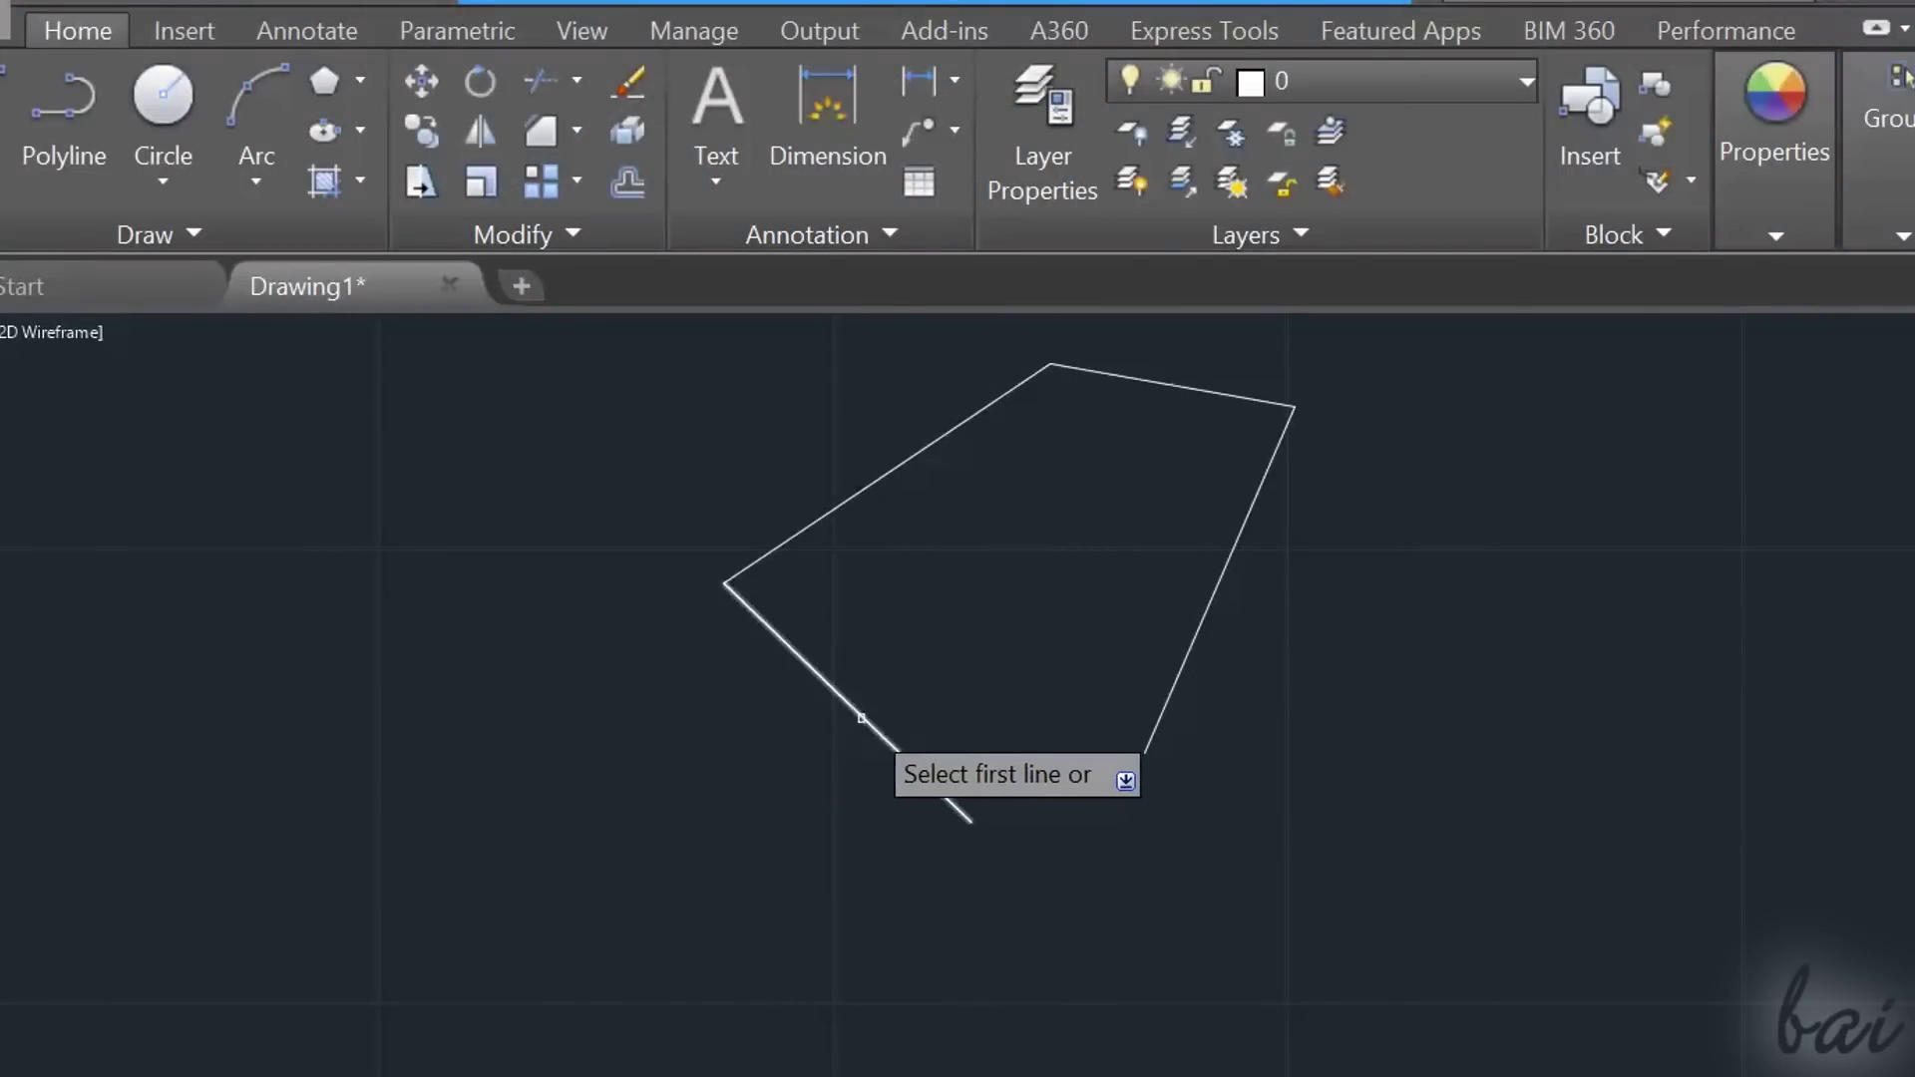
click(870, 724)
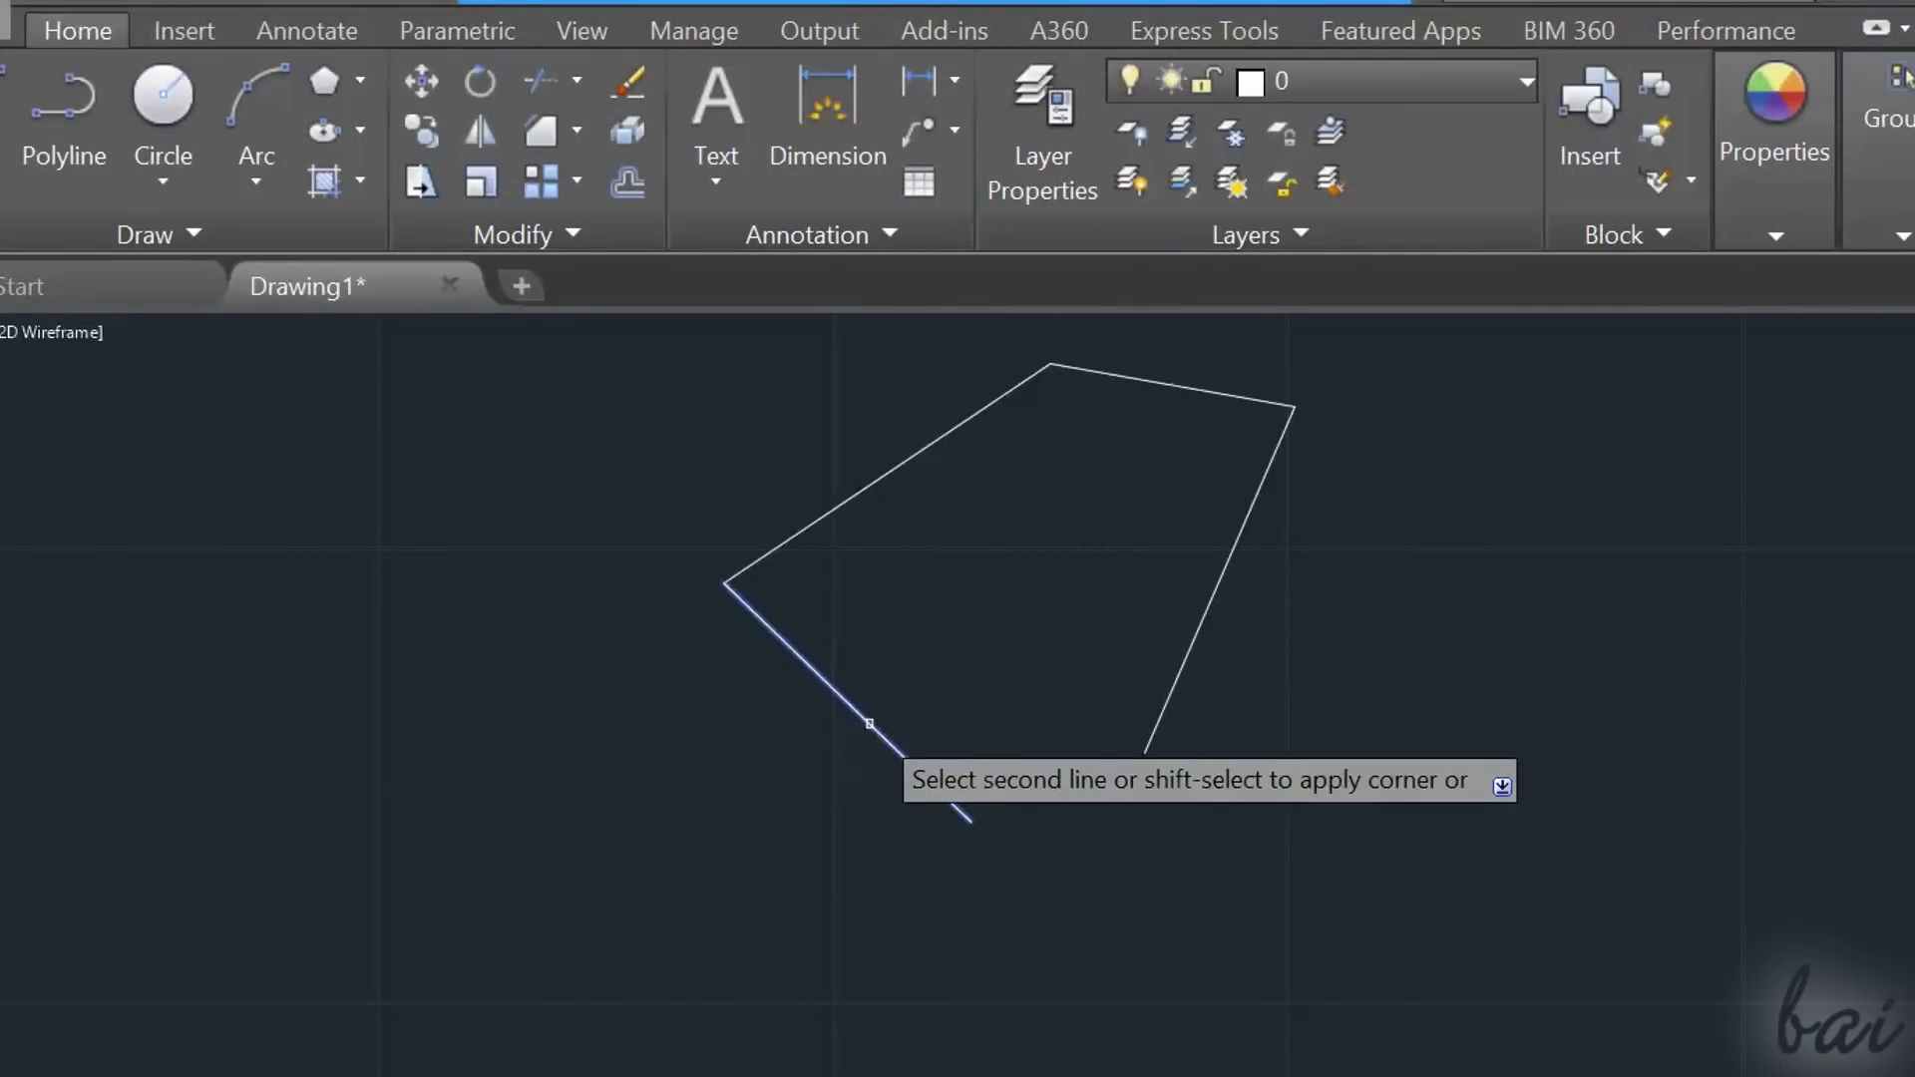
click(1182, 665)
Fillet the lower-left line and the arc with radius 1, after first trying 0.5.
click(477, 135)
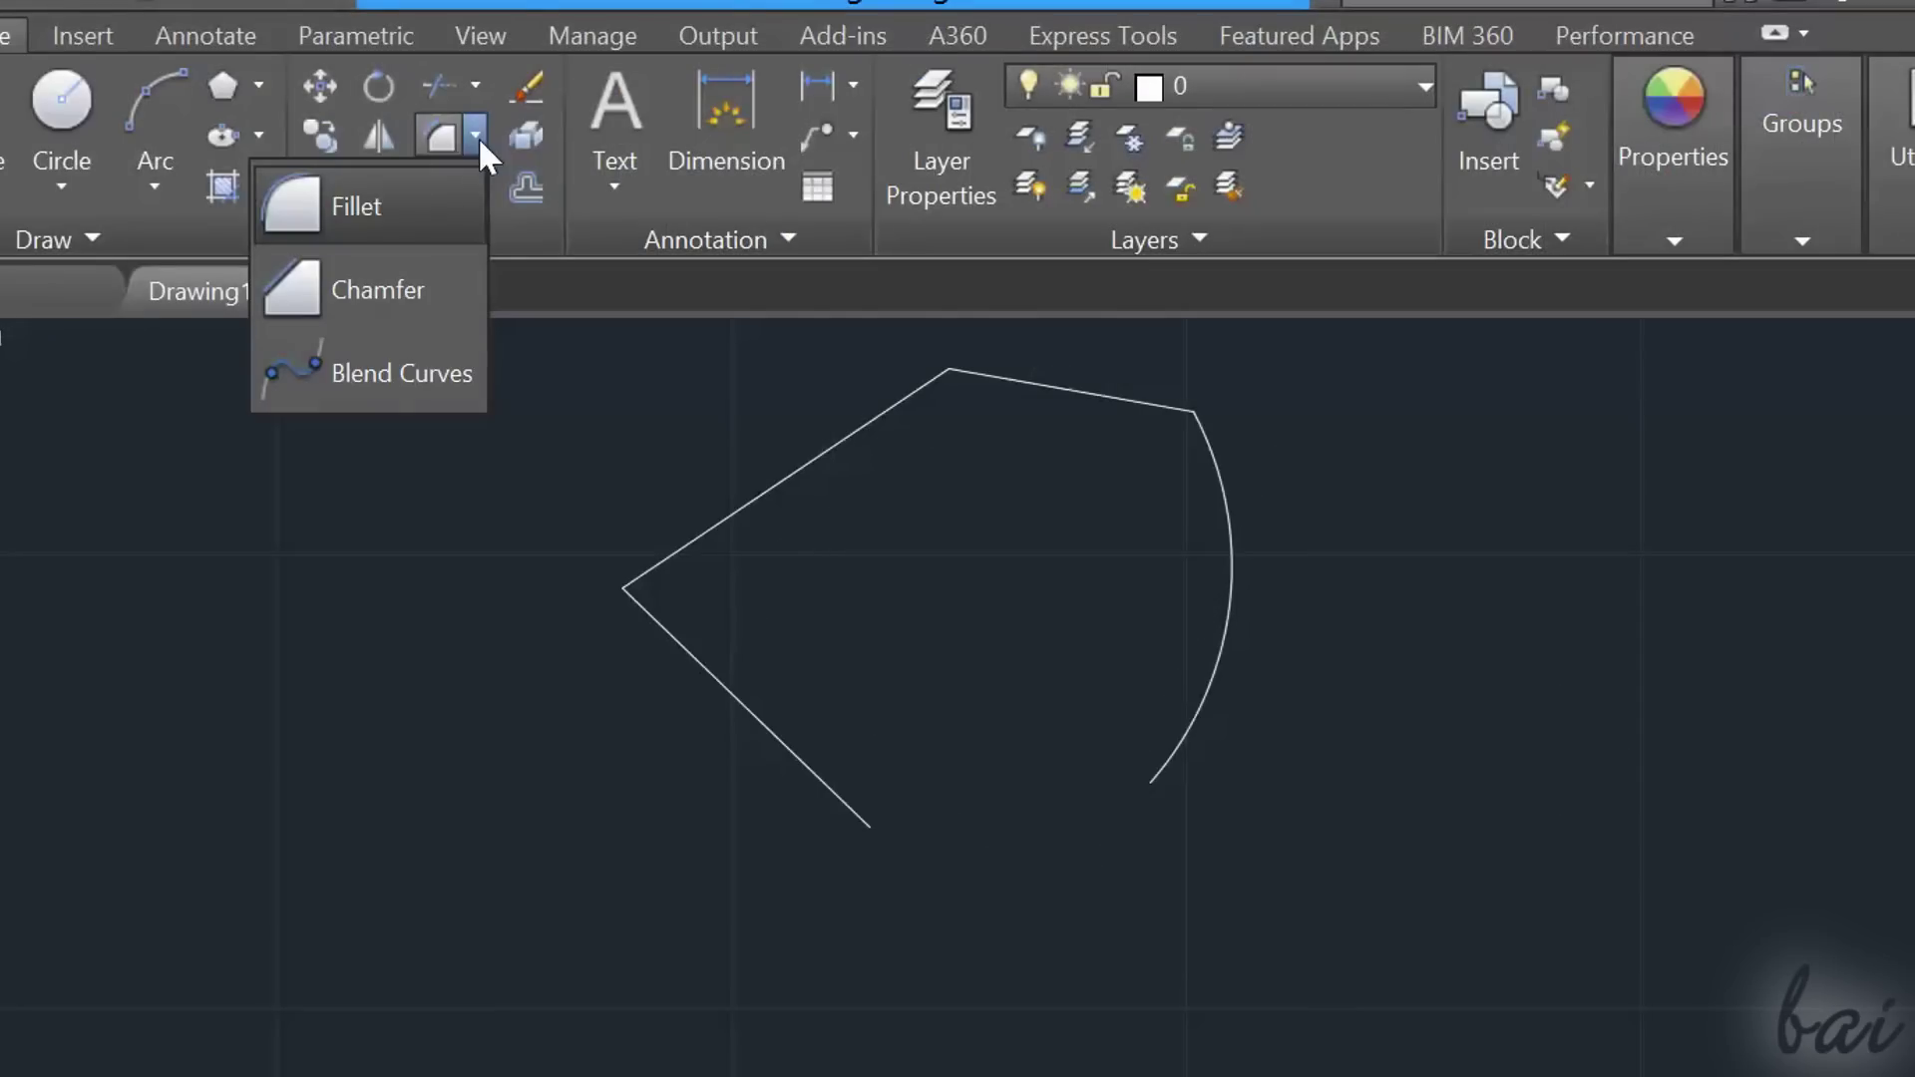
click(435, 219)
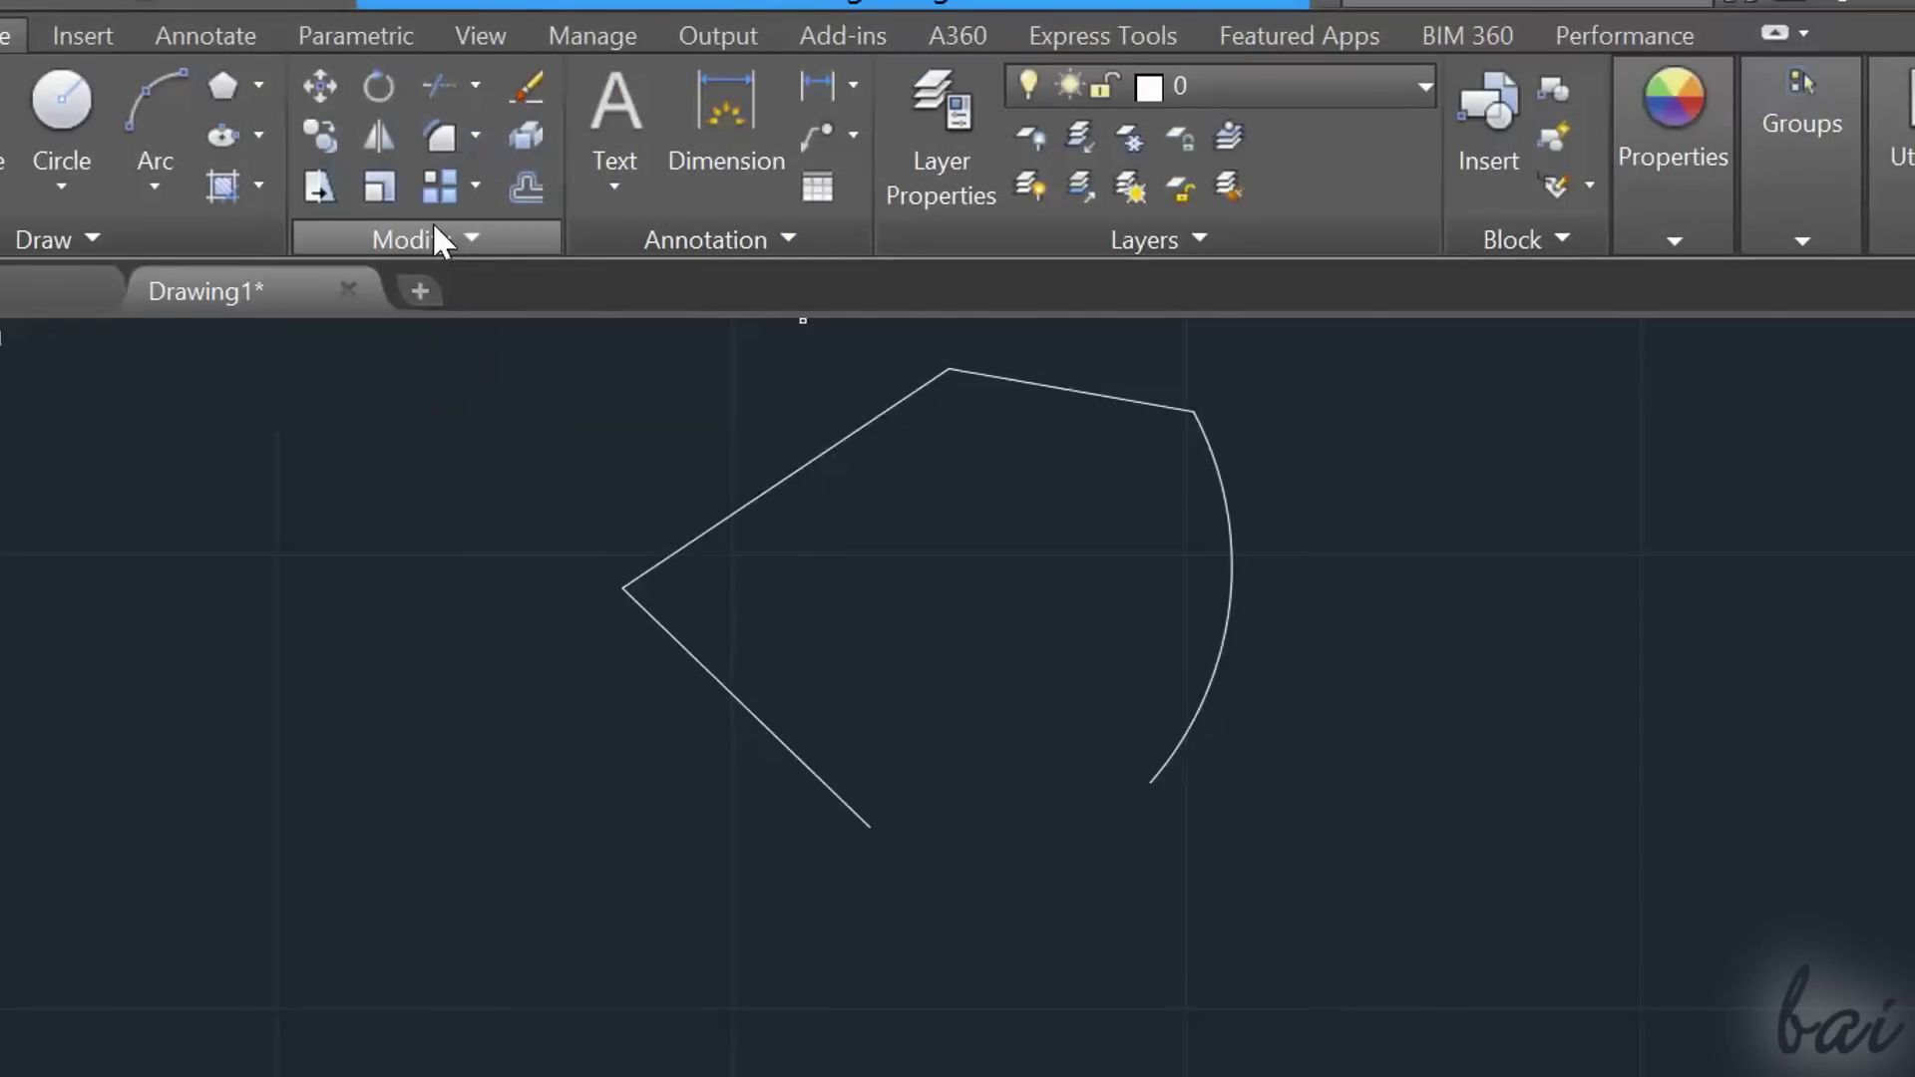
click(786, 736)
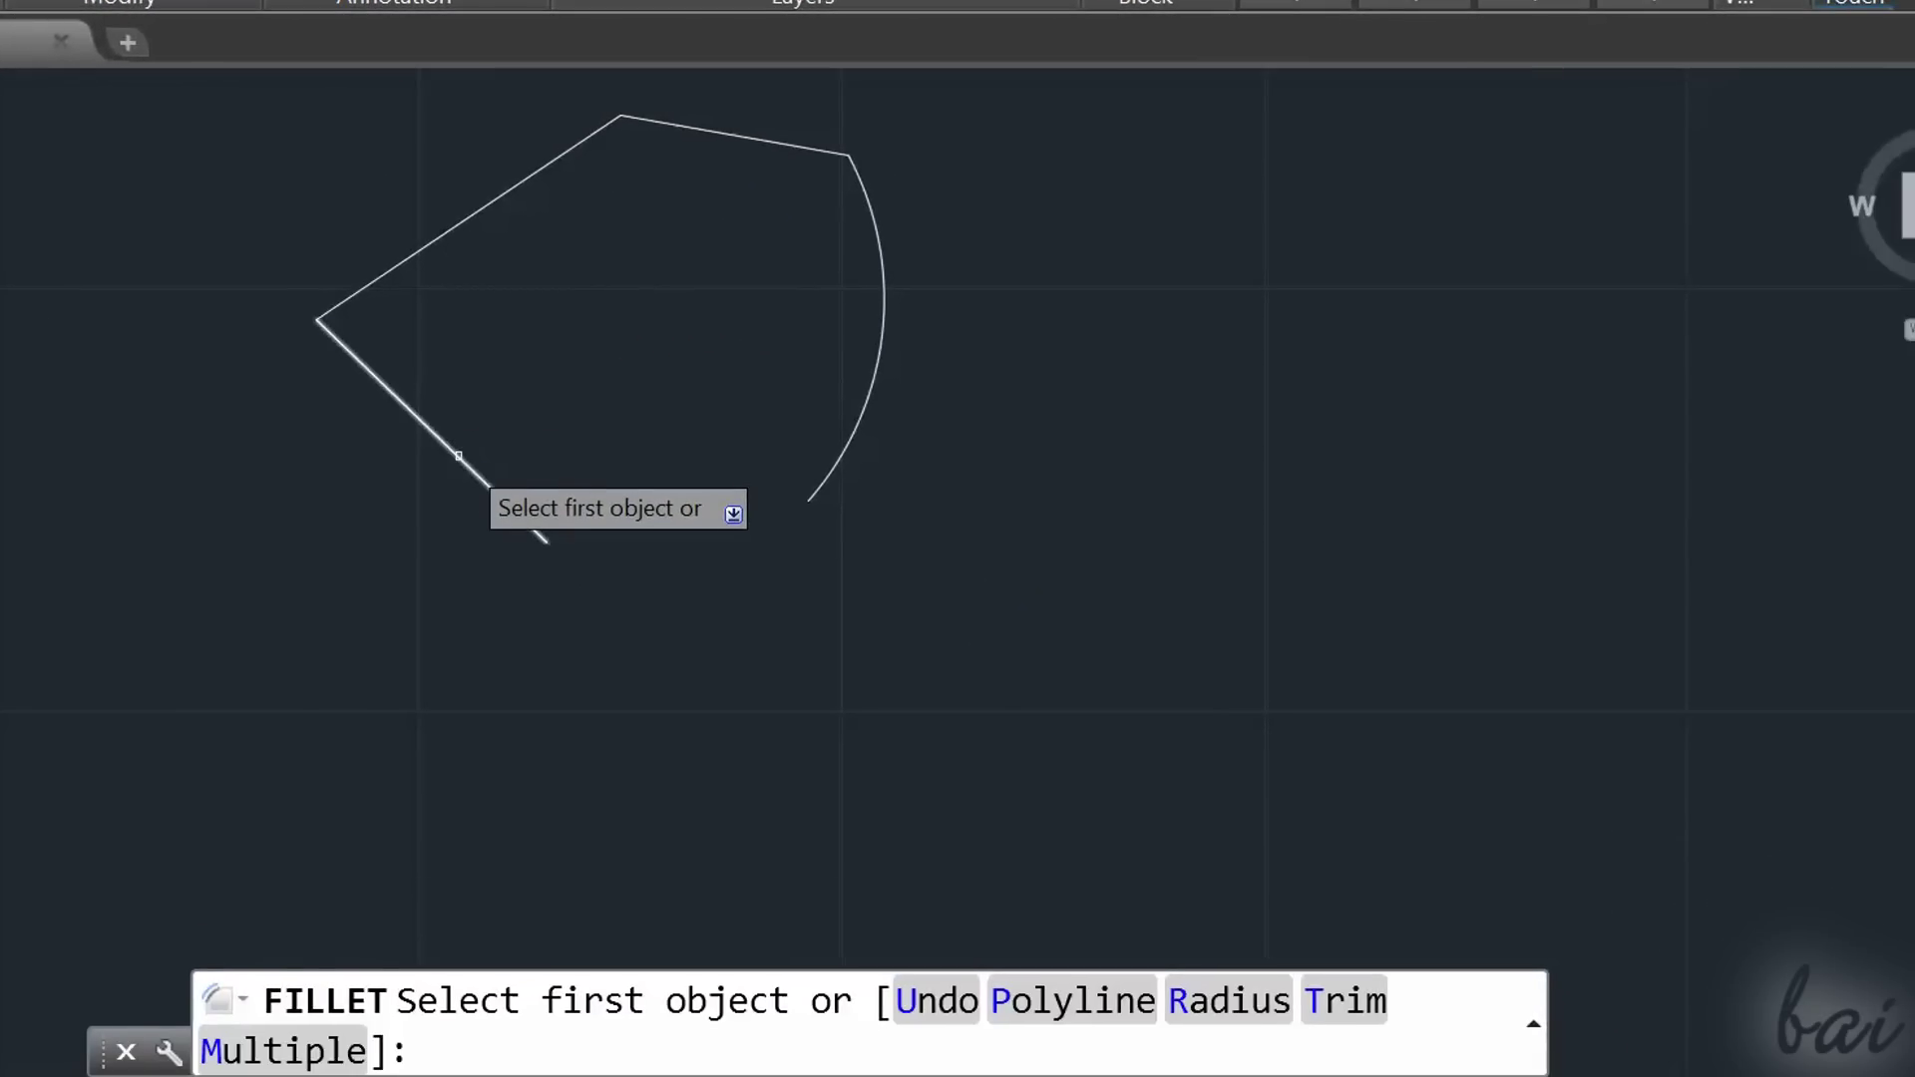
click(458, 456)
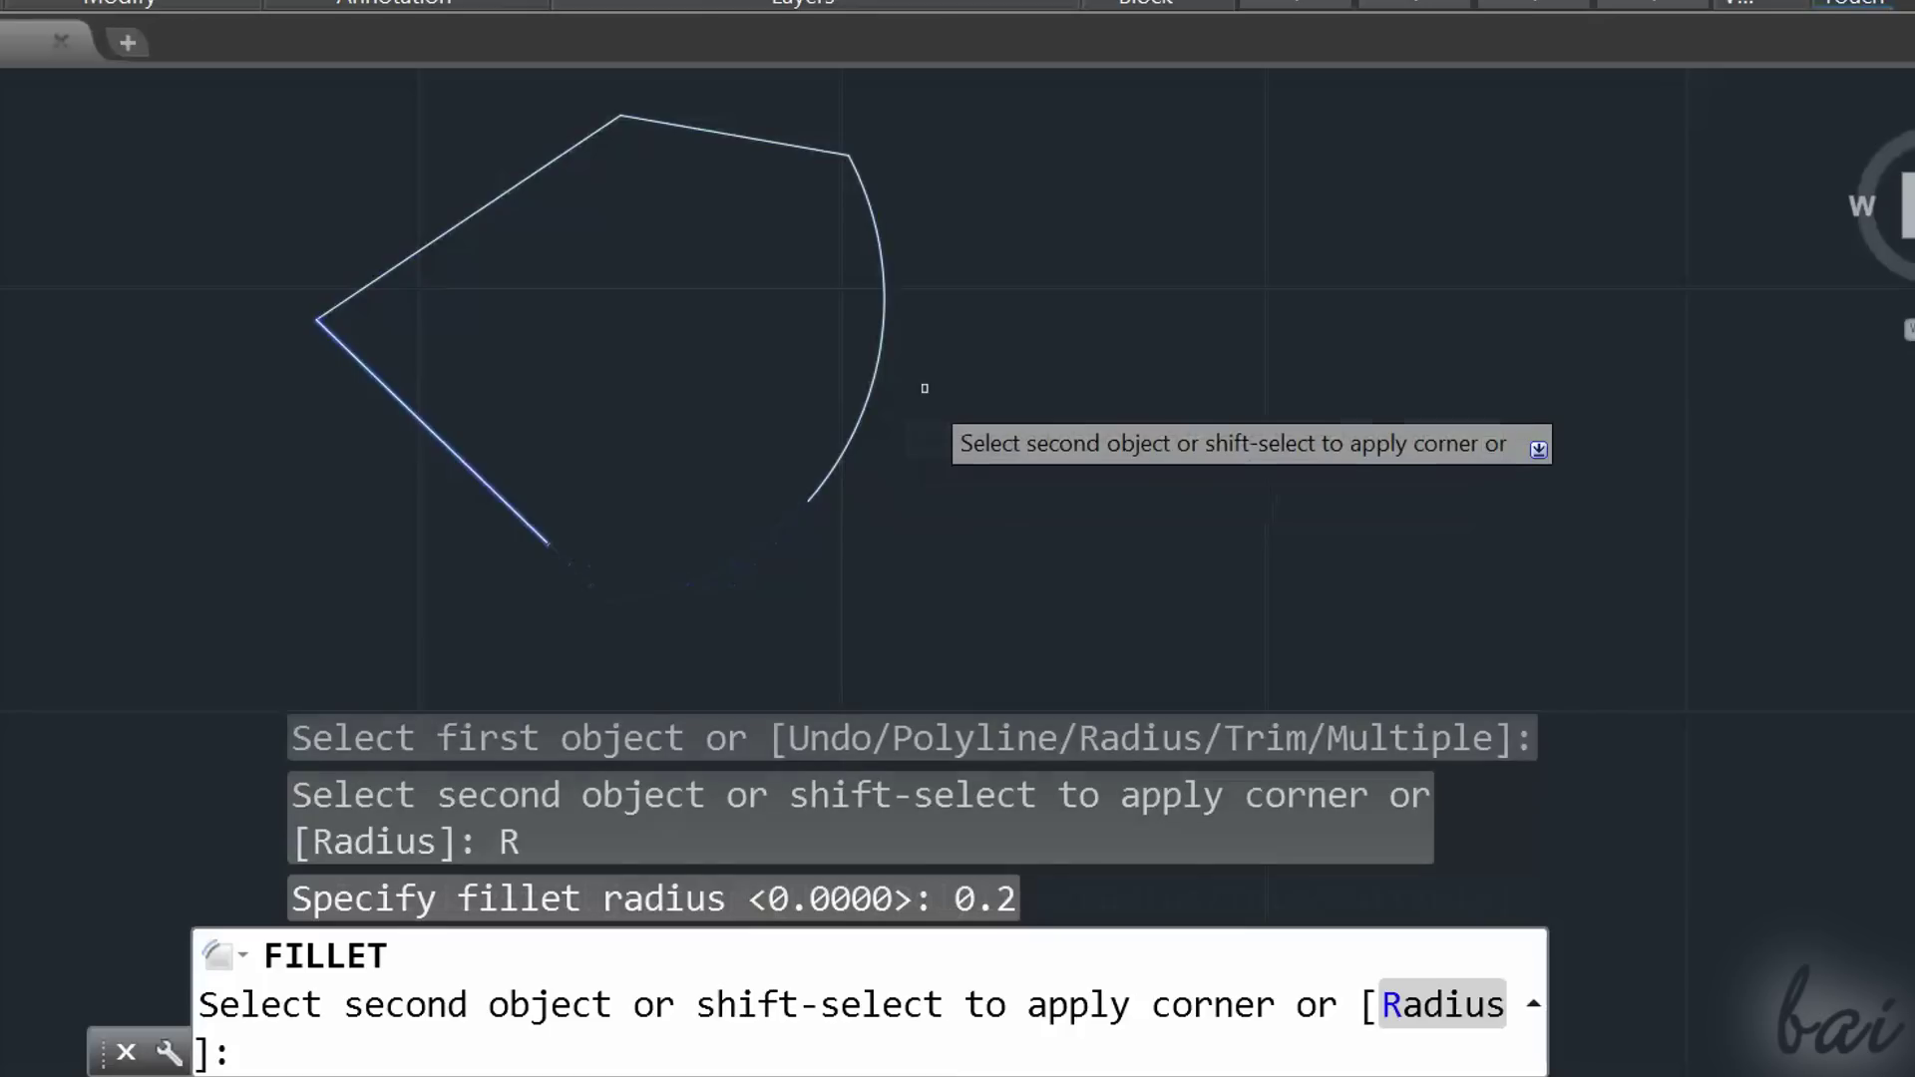
key(Down)
key(Return)
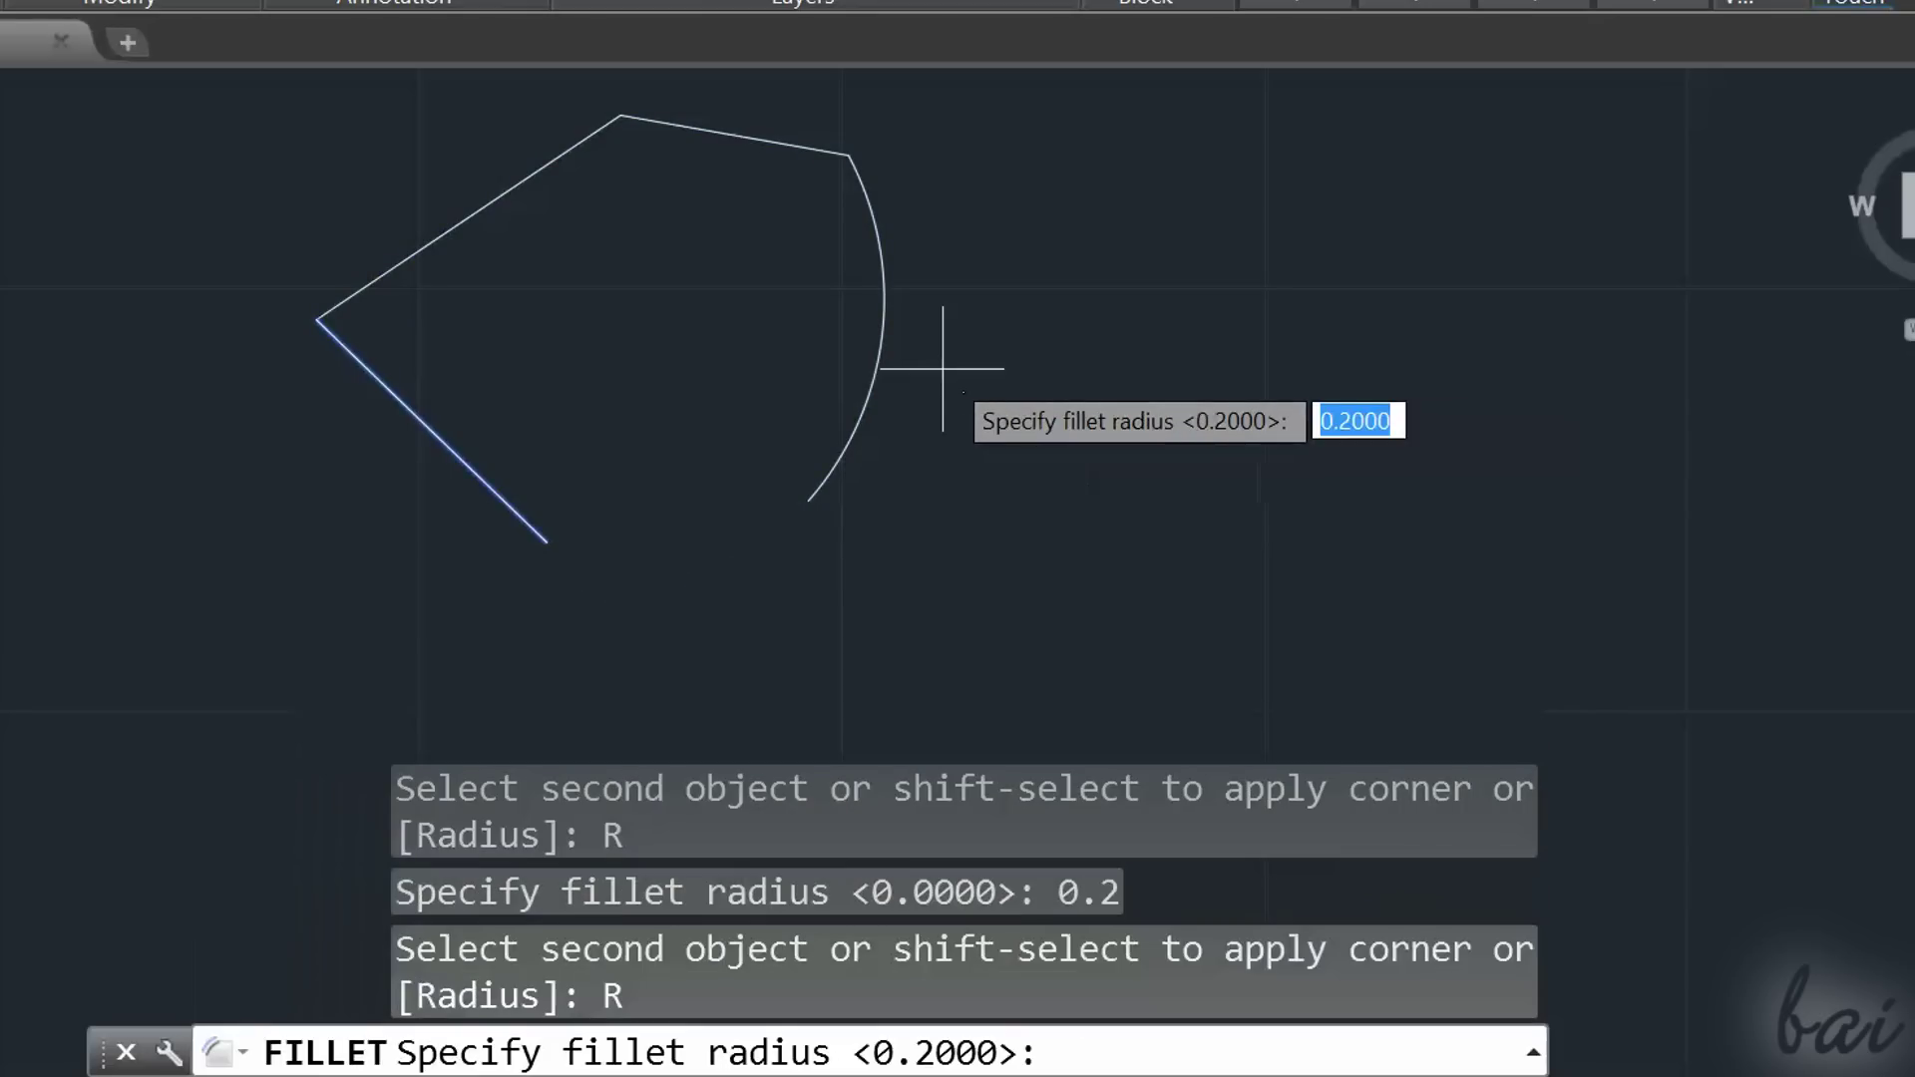
text(0.5)
key(Return)
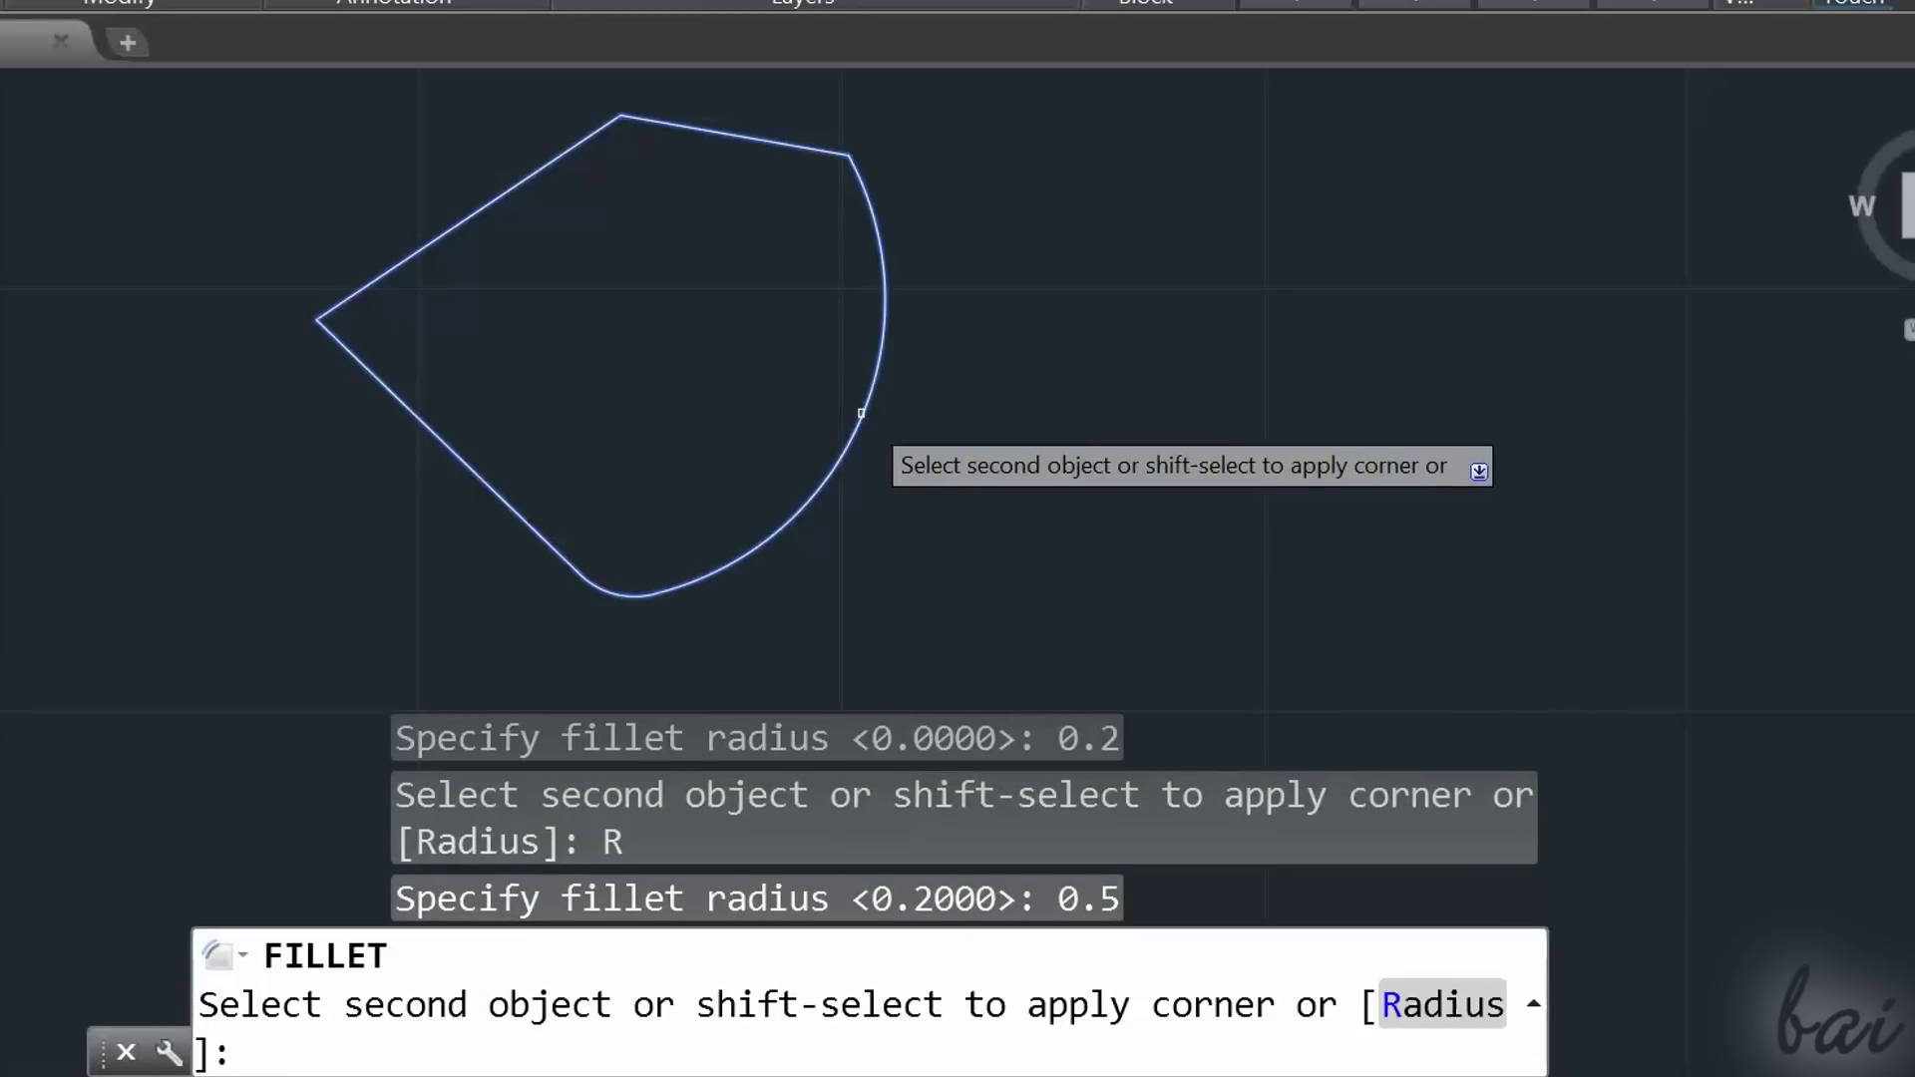
key(Down)
key(Return)
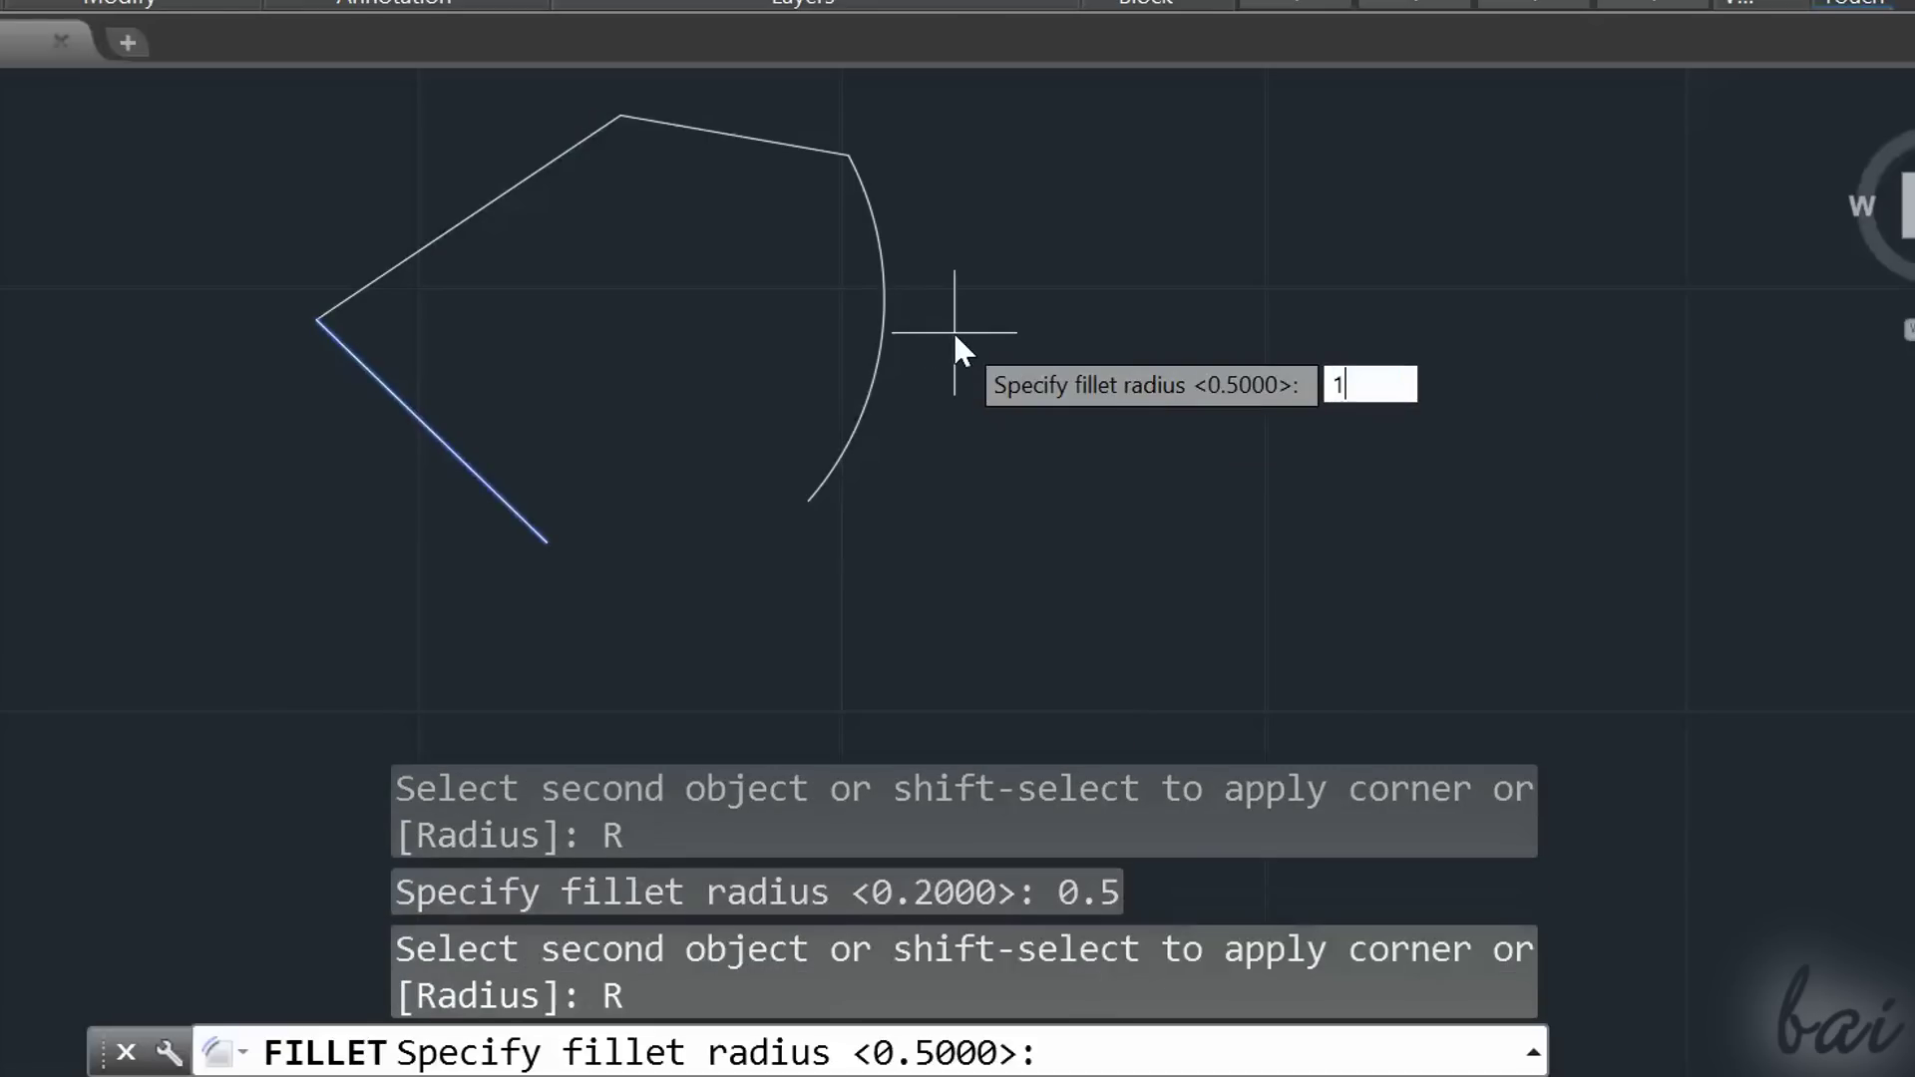
text(1)
key(Return)
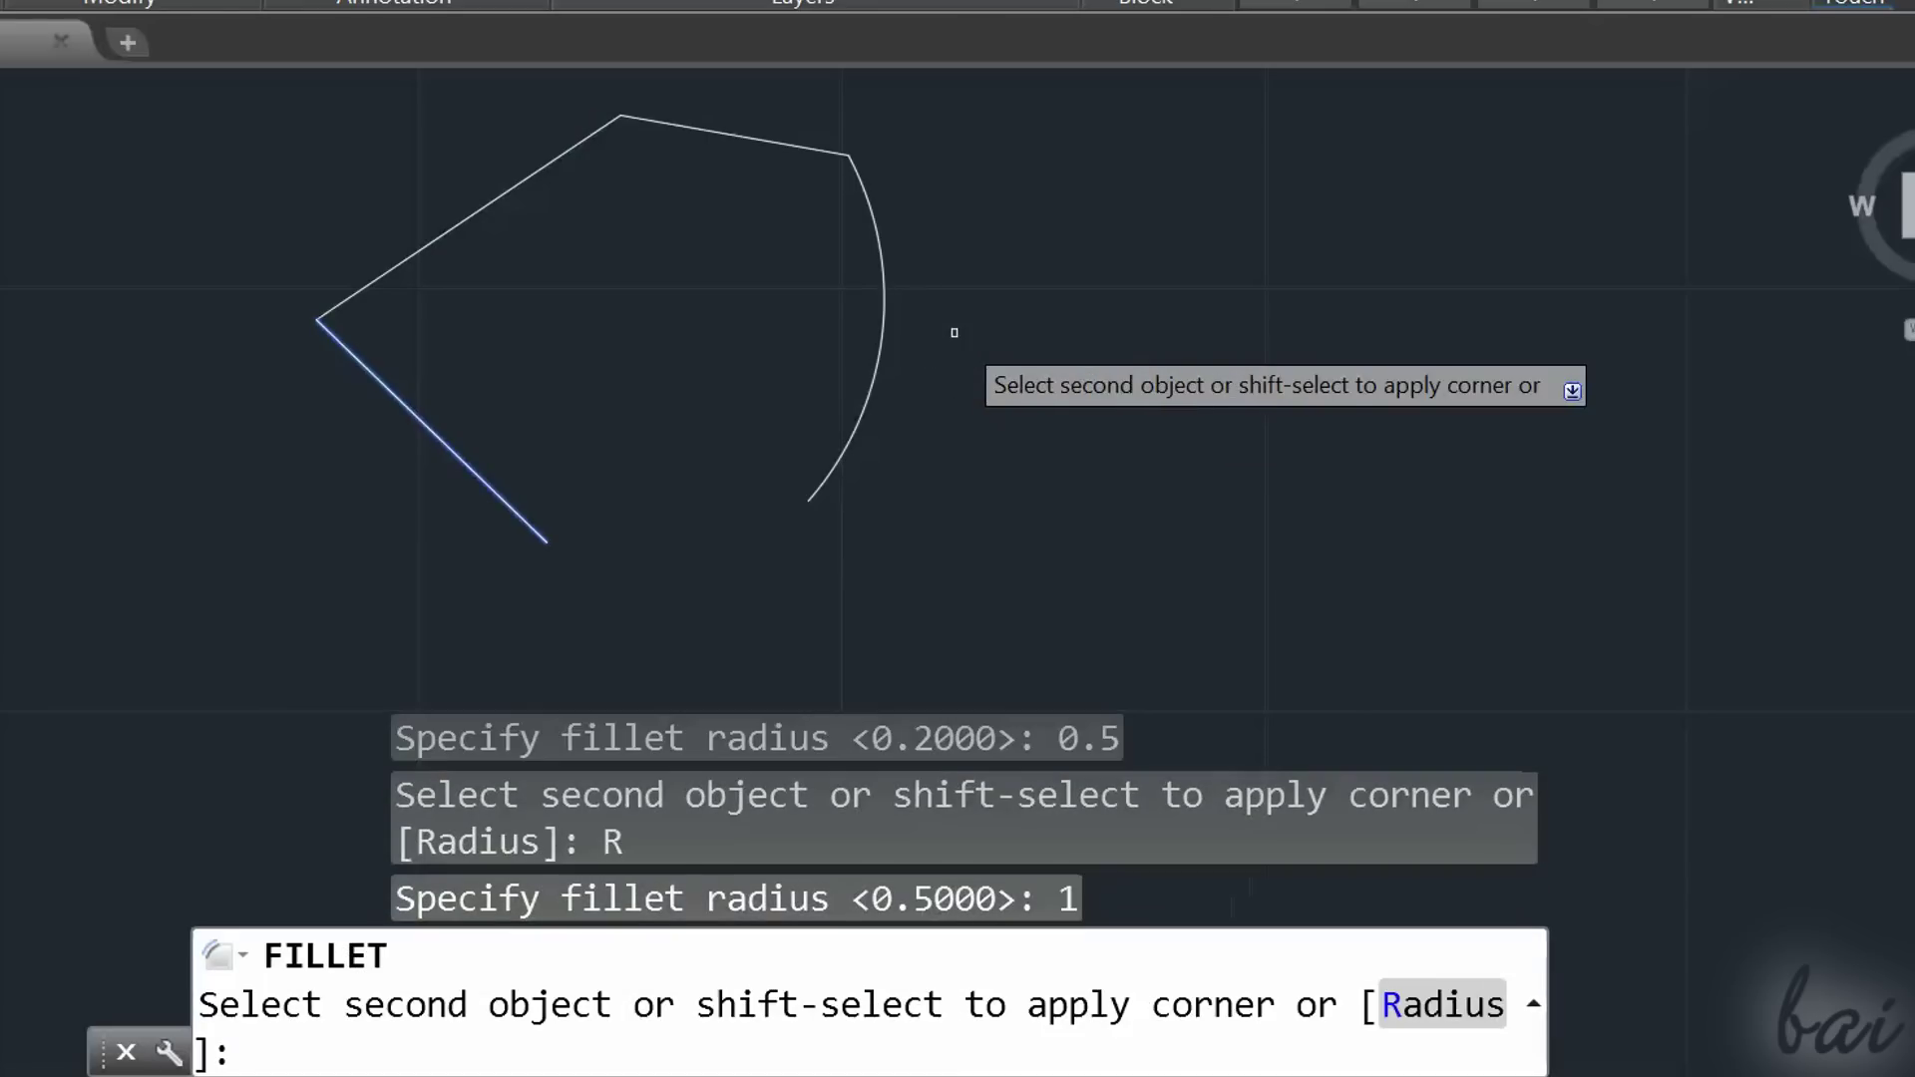
click(876, 376)
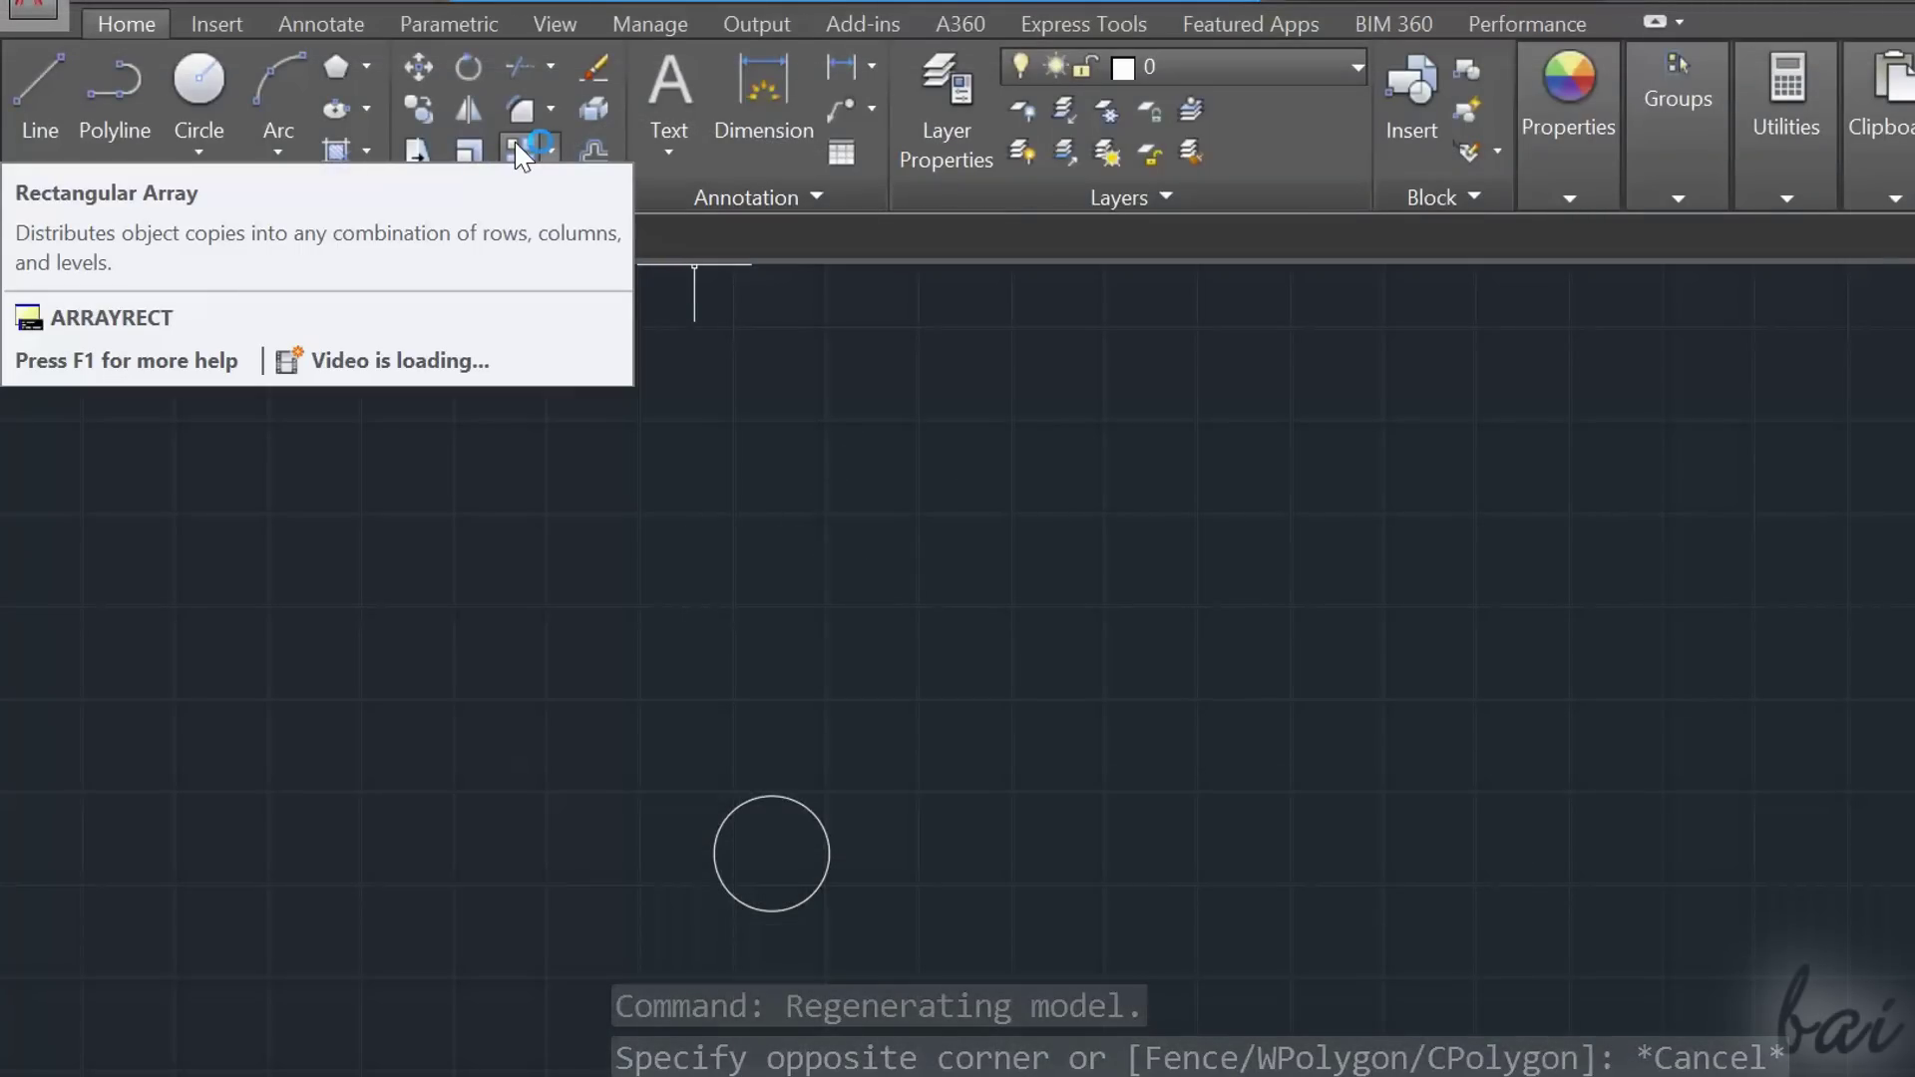
Array the circle into 4 columns and 3 rows spaced 4.6394 apart.
click(518, 152)
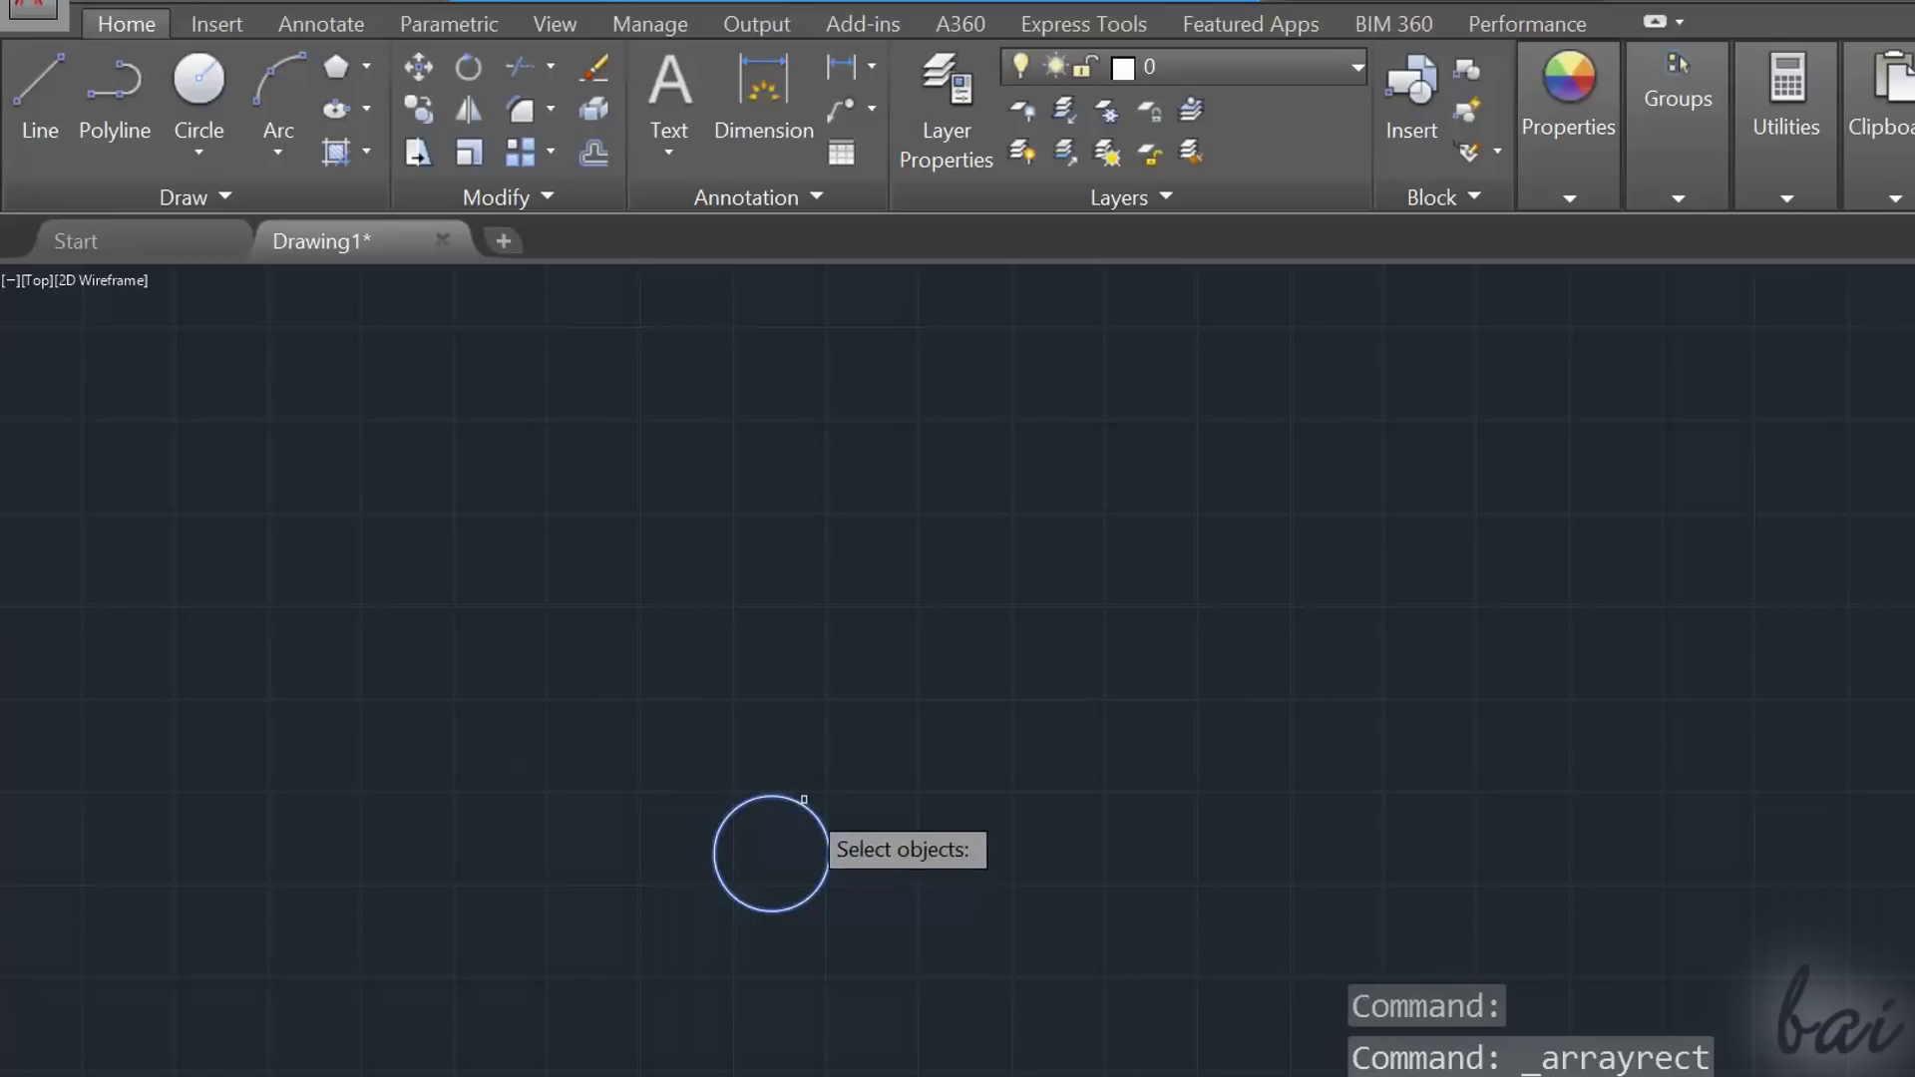
key(Return)
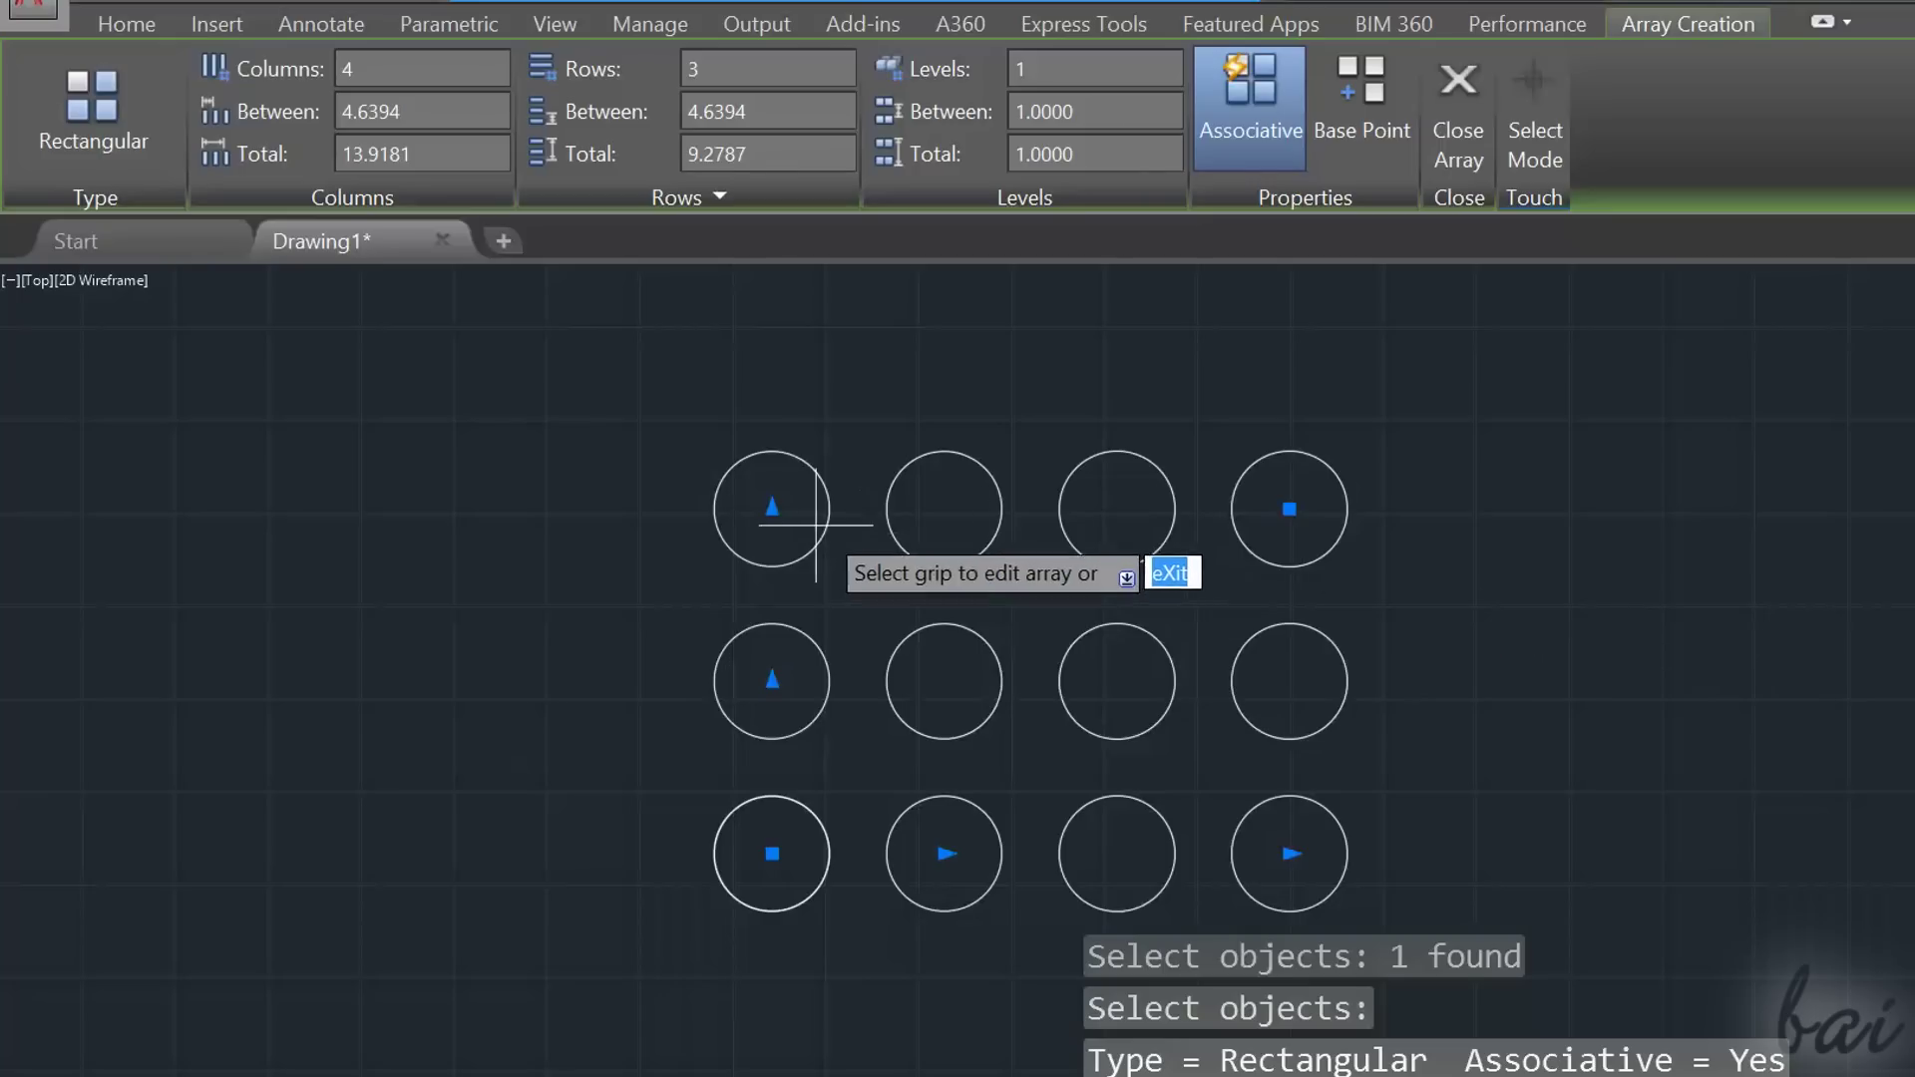
click(772, 508)
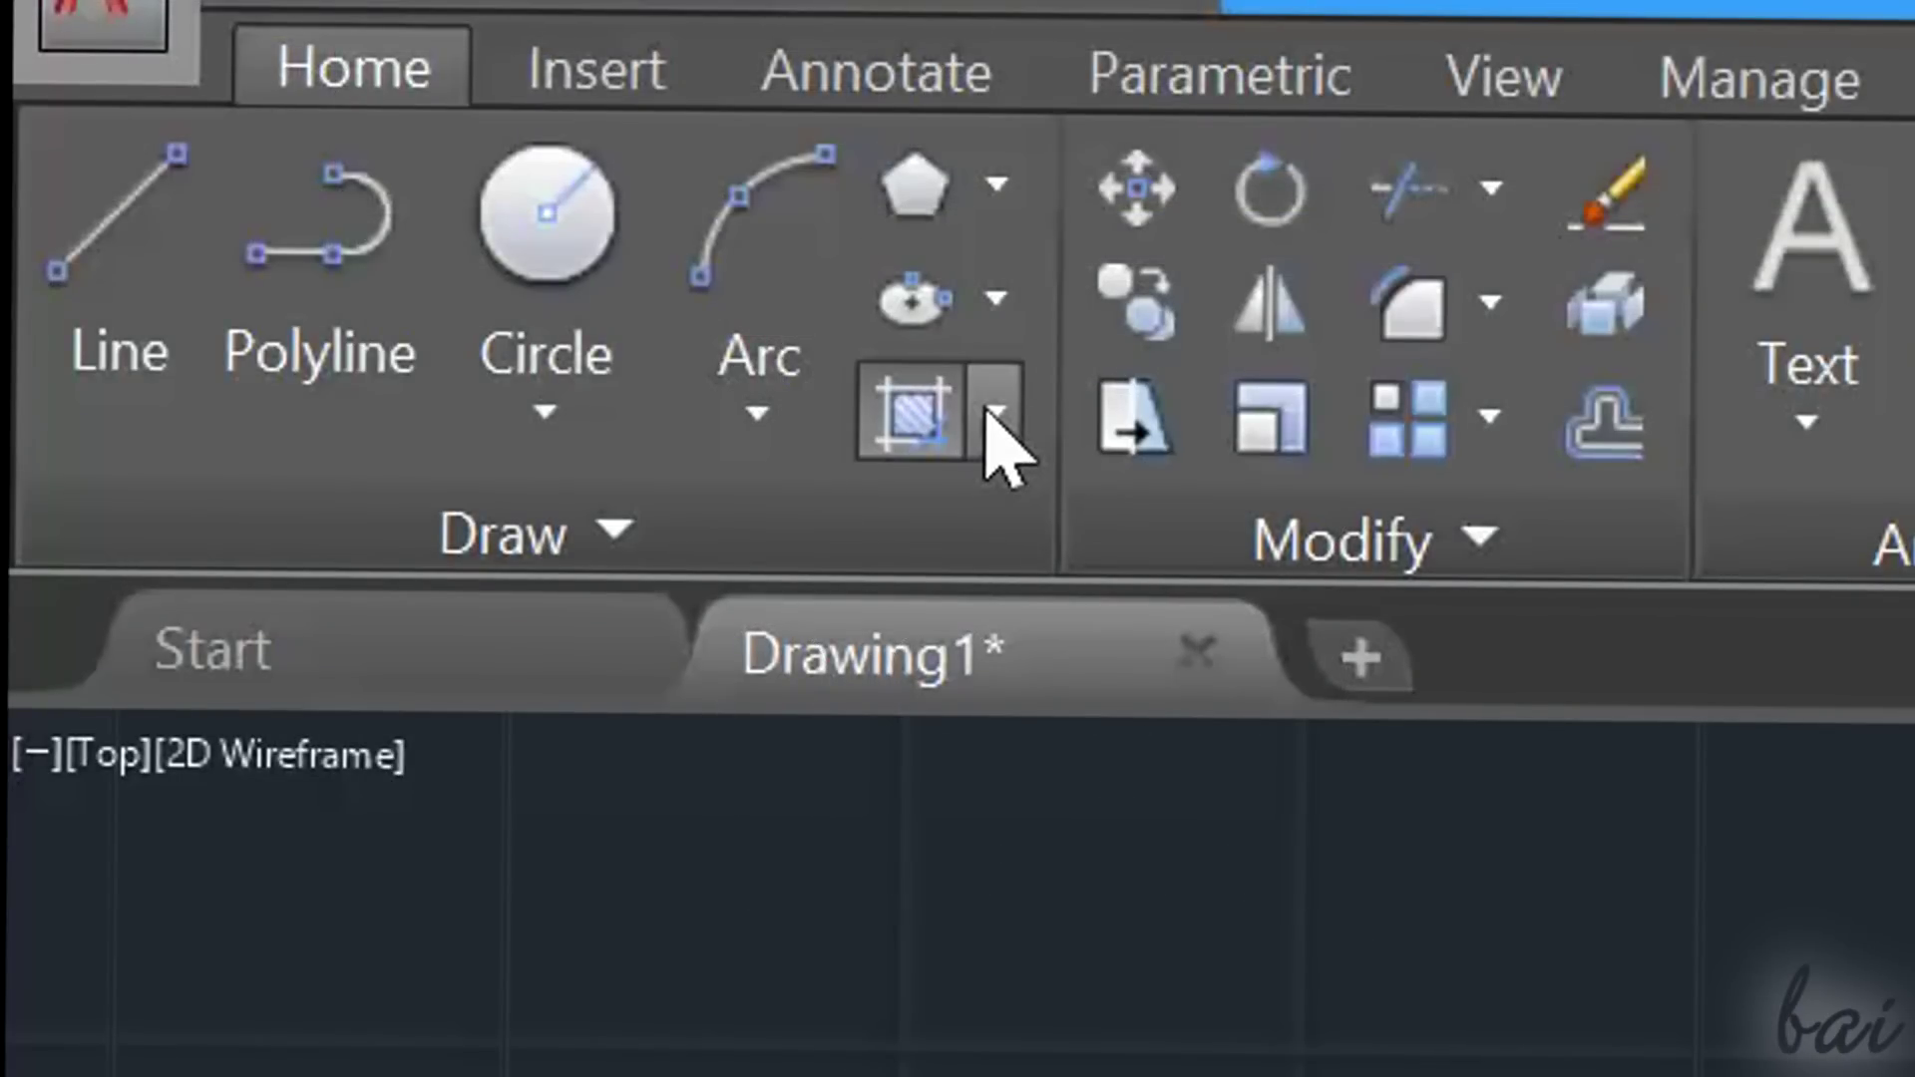
Hatch the rectangle's area above the lower arc with ANSI31, undoing the two extra region picks.
click(994, 412)
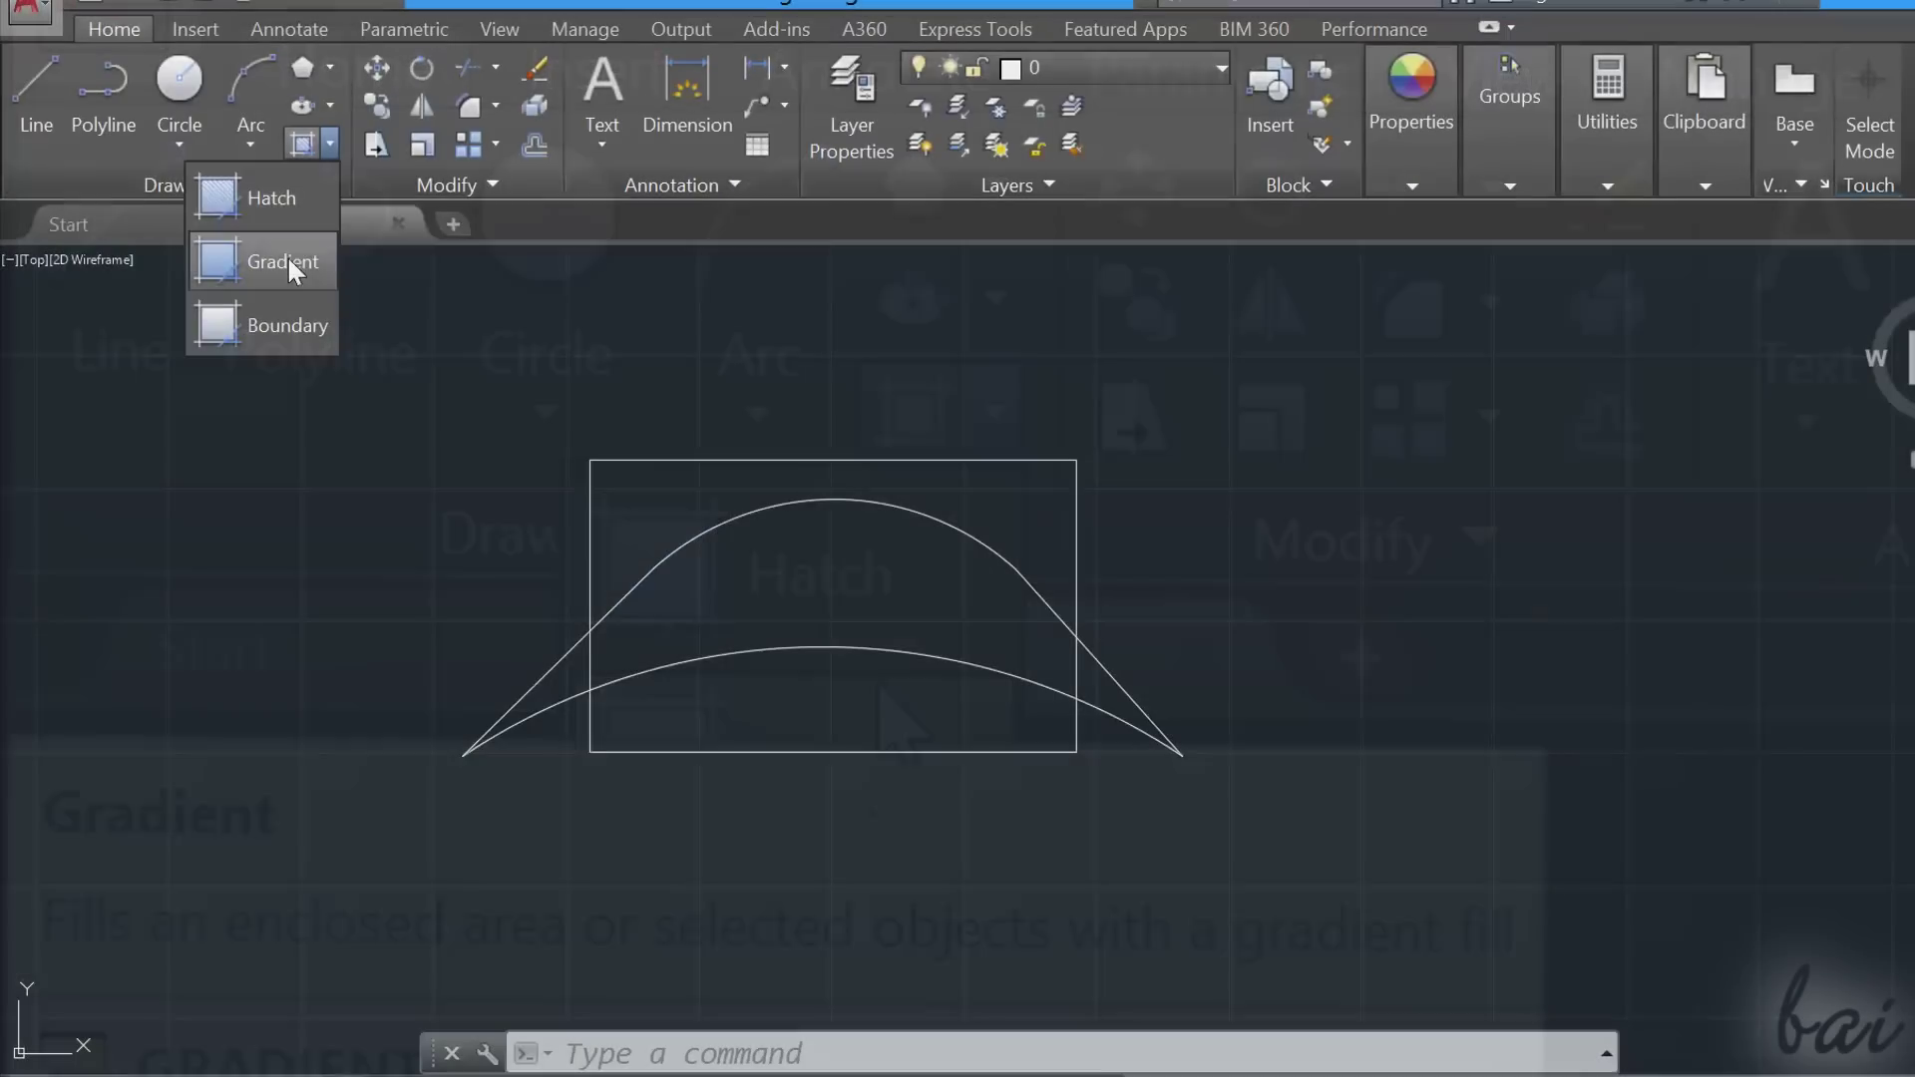
click(282, 205)
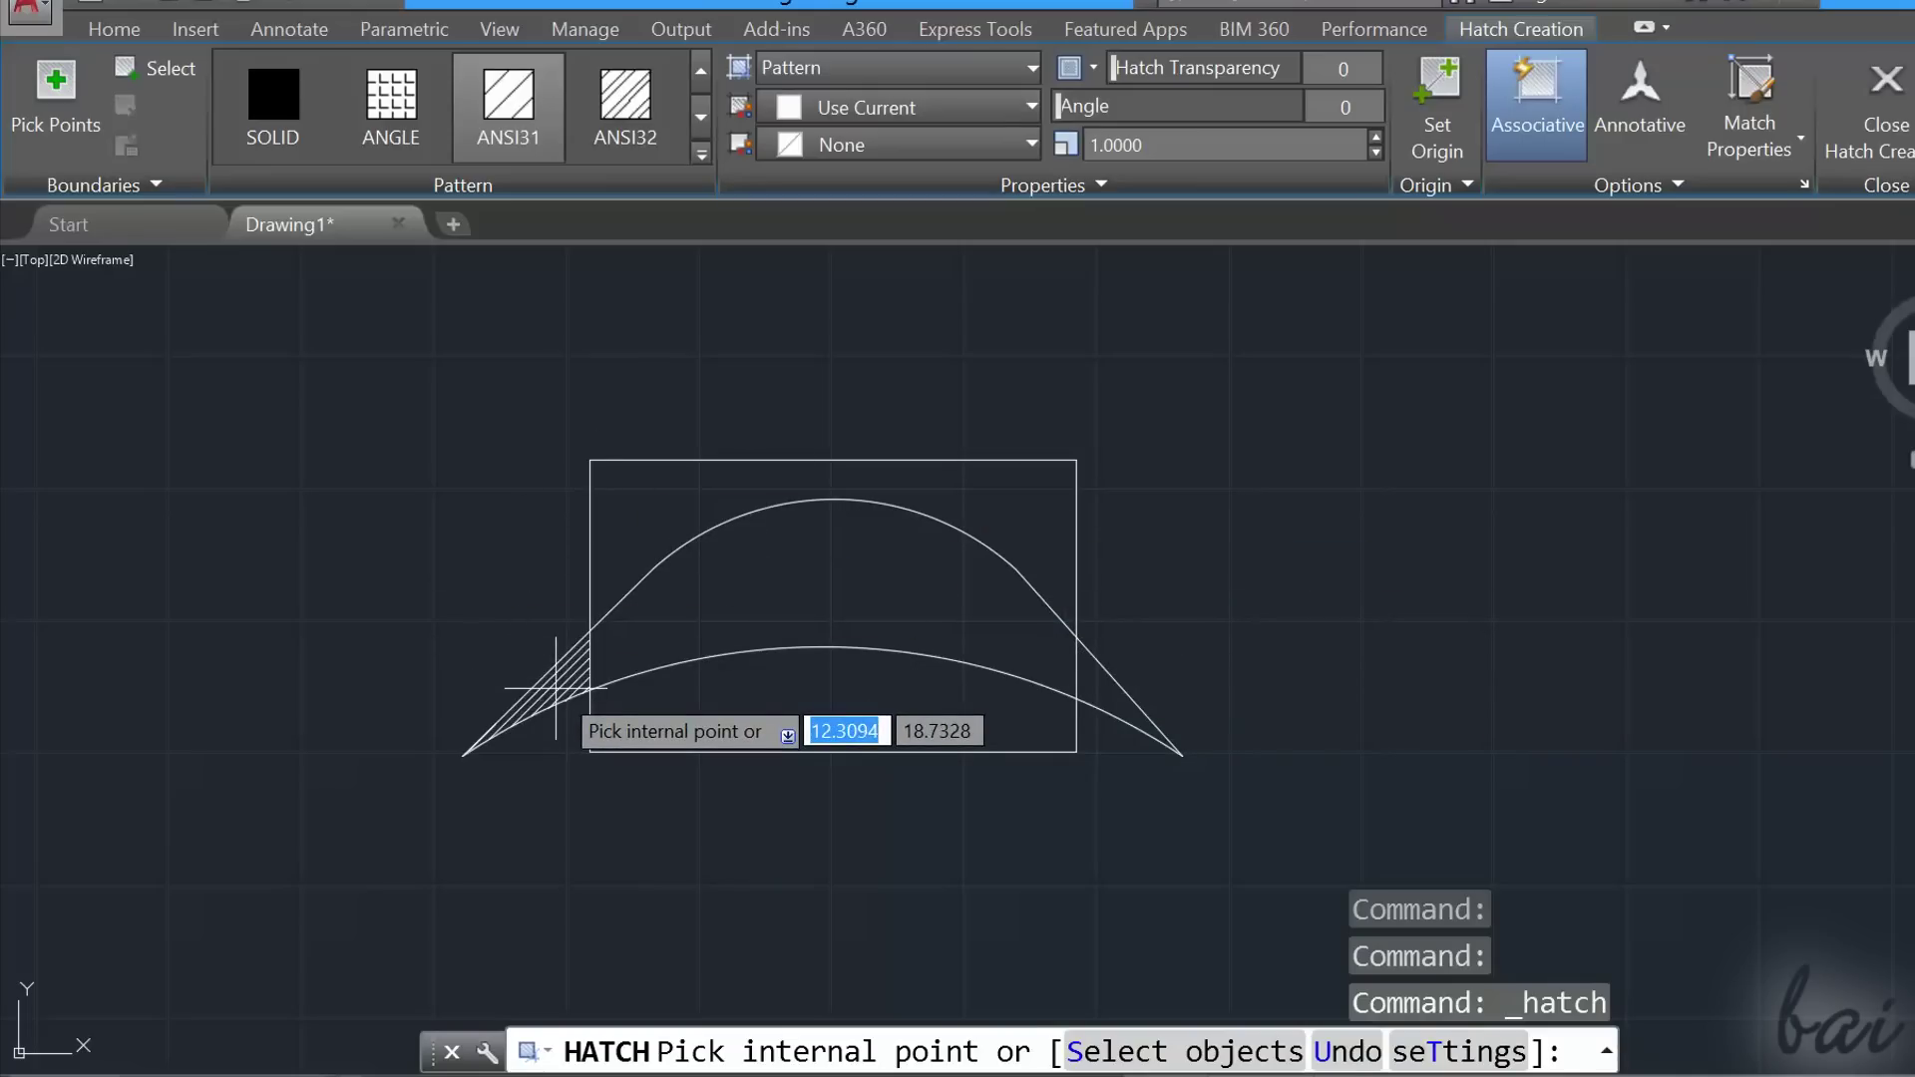
click(649, 526)
click(885, 556)
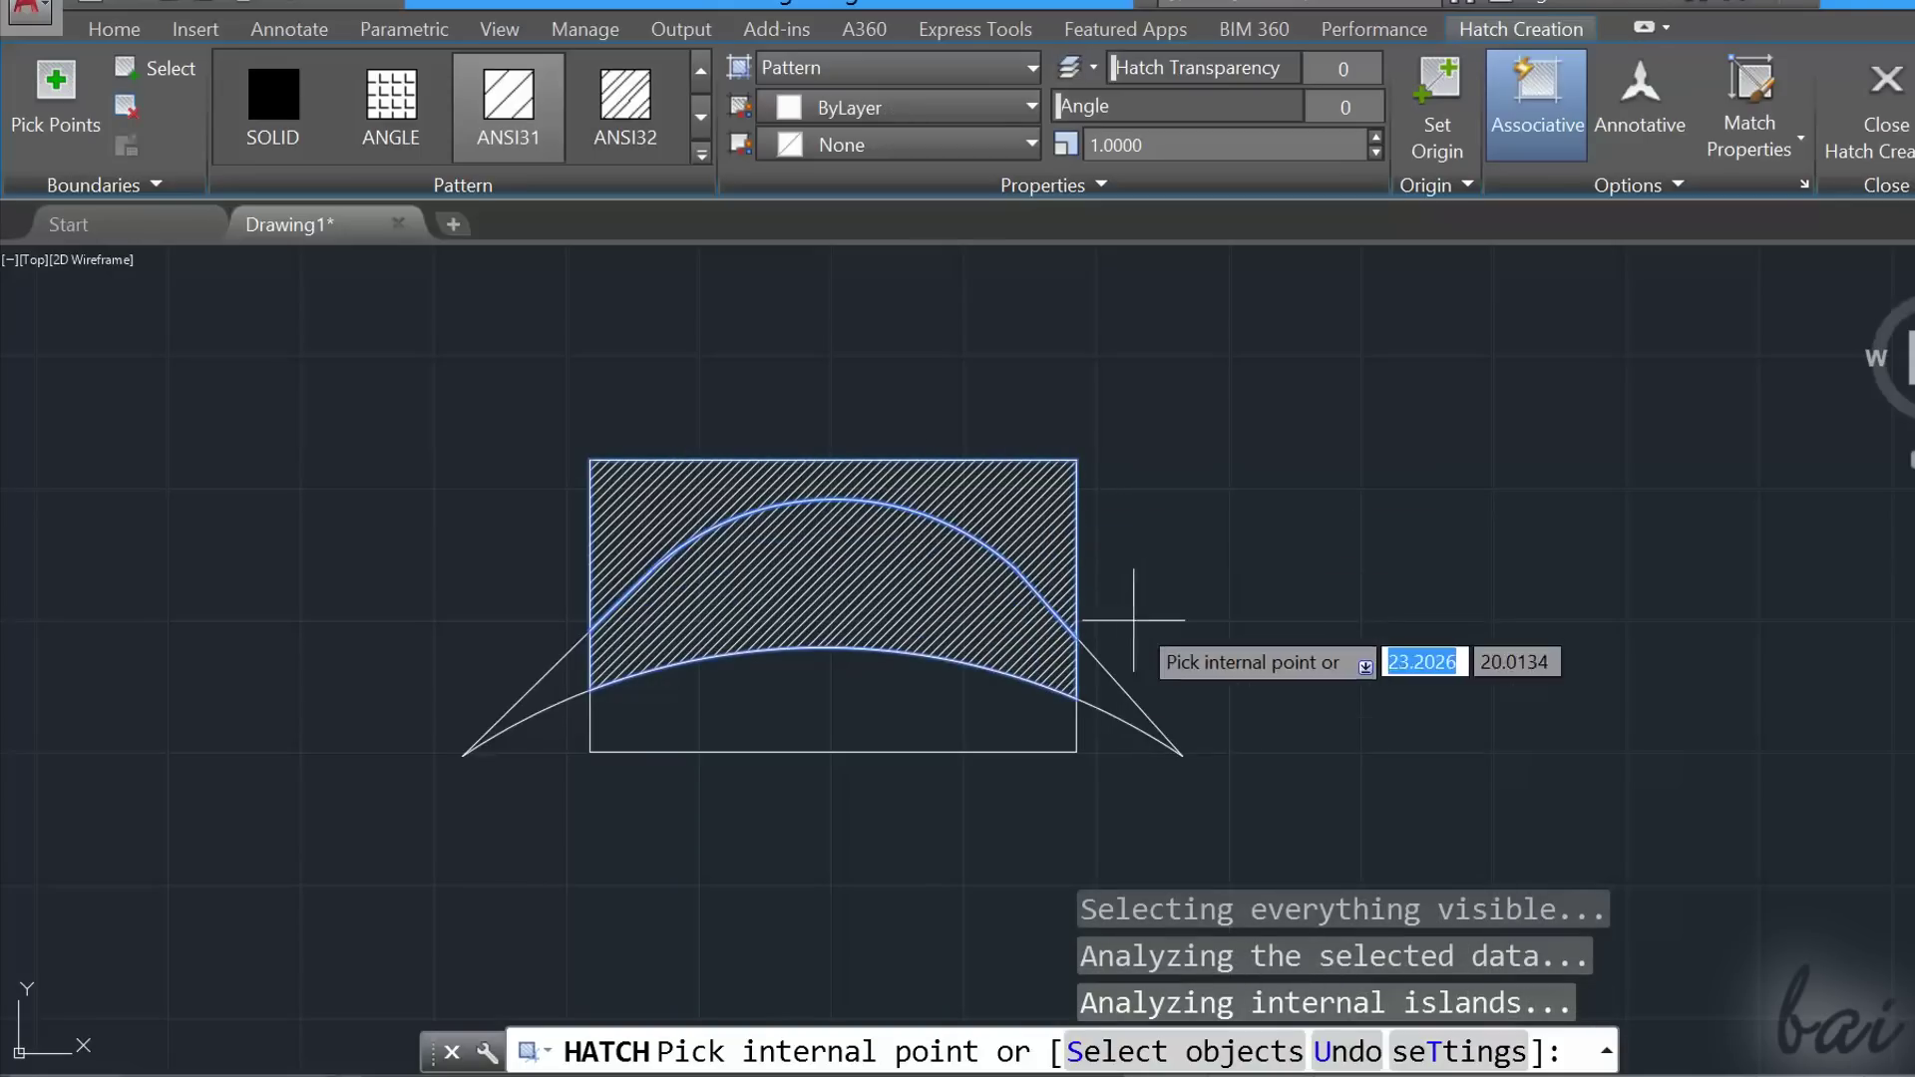
click(1097, 686)
click(769, 709)
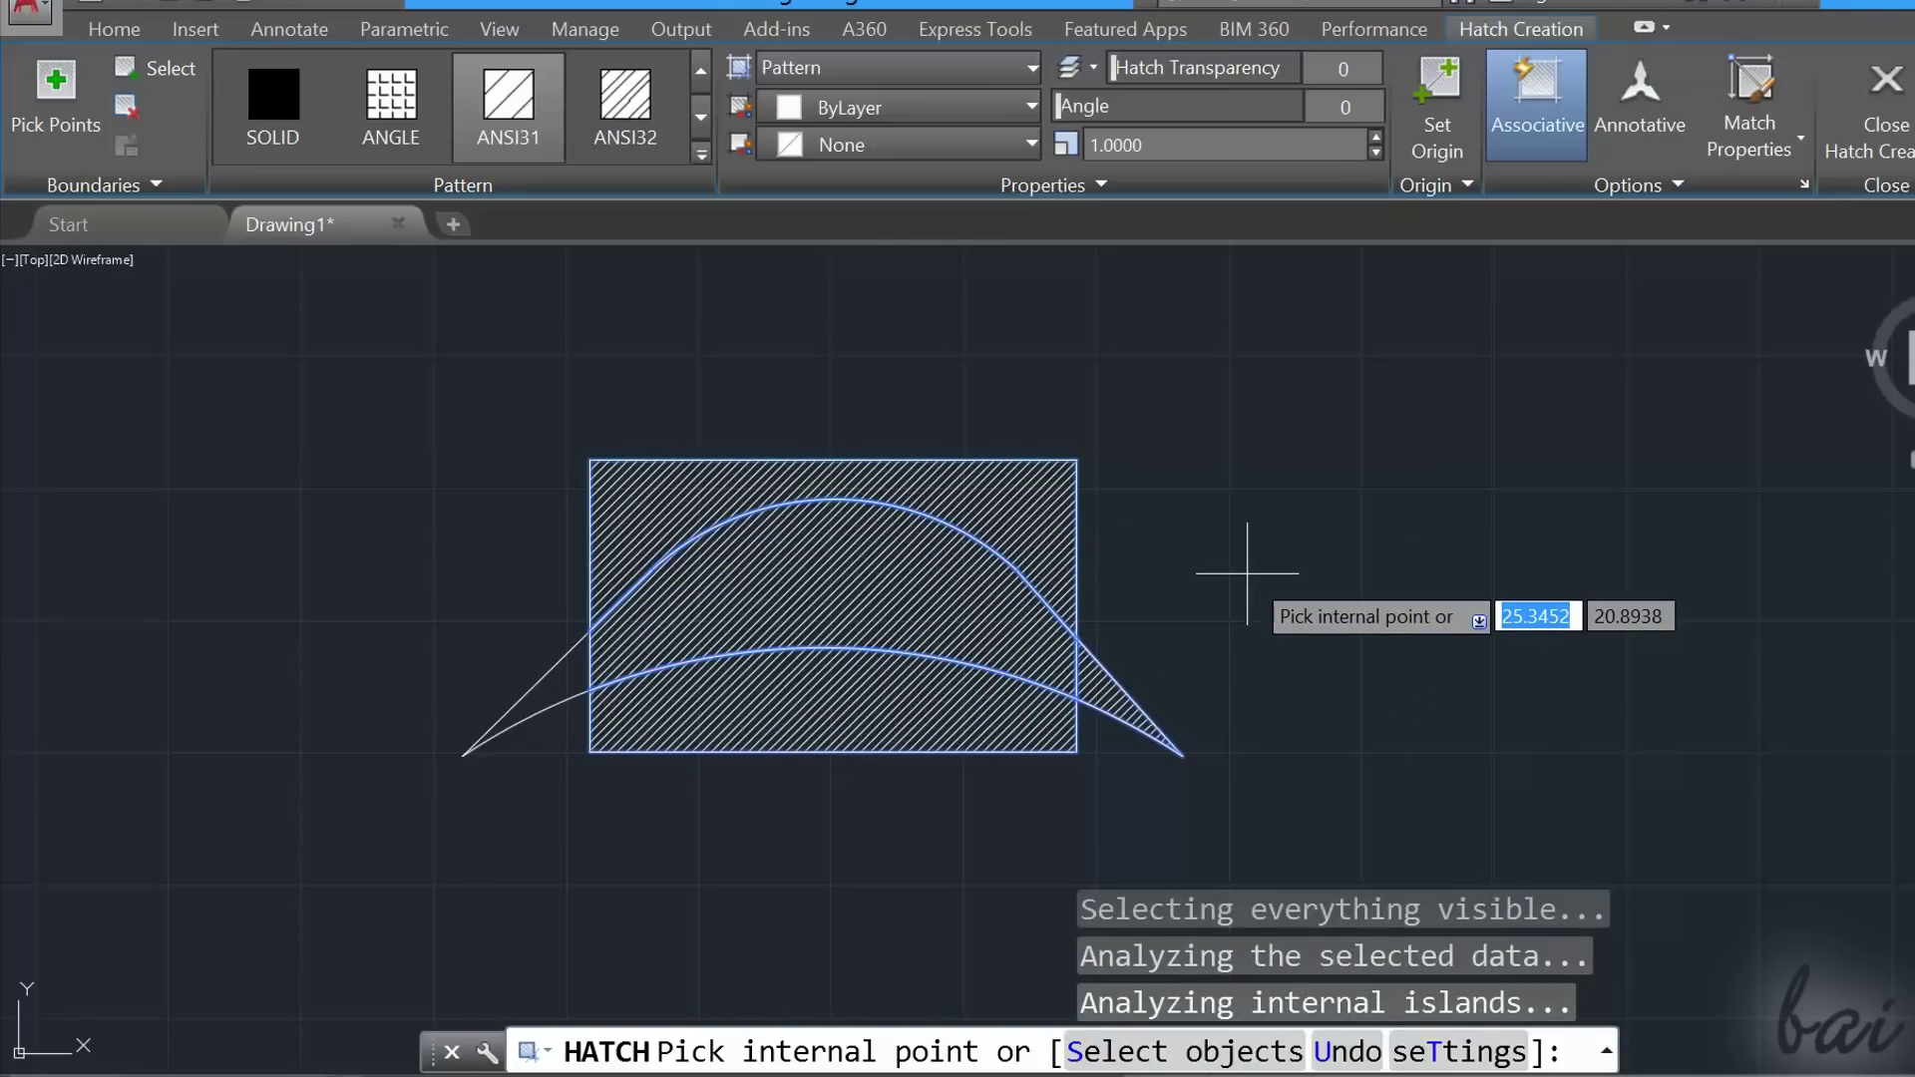
key(ctrl+z)
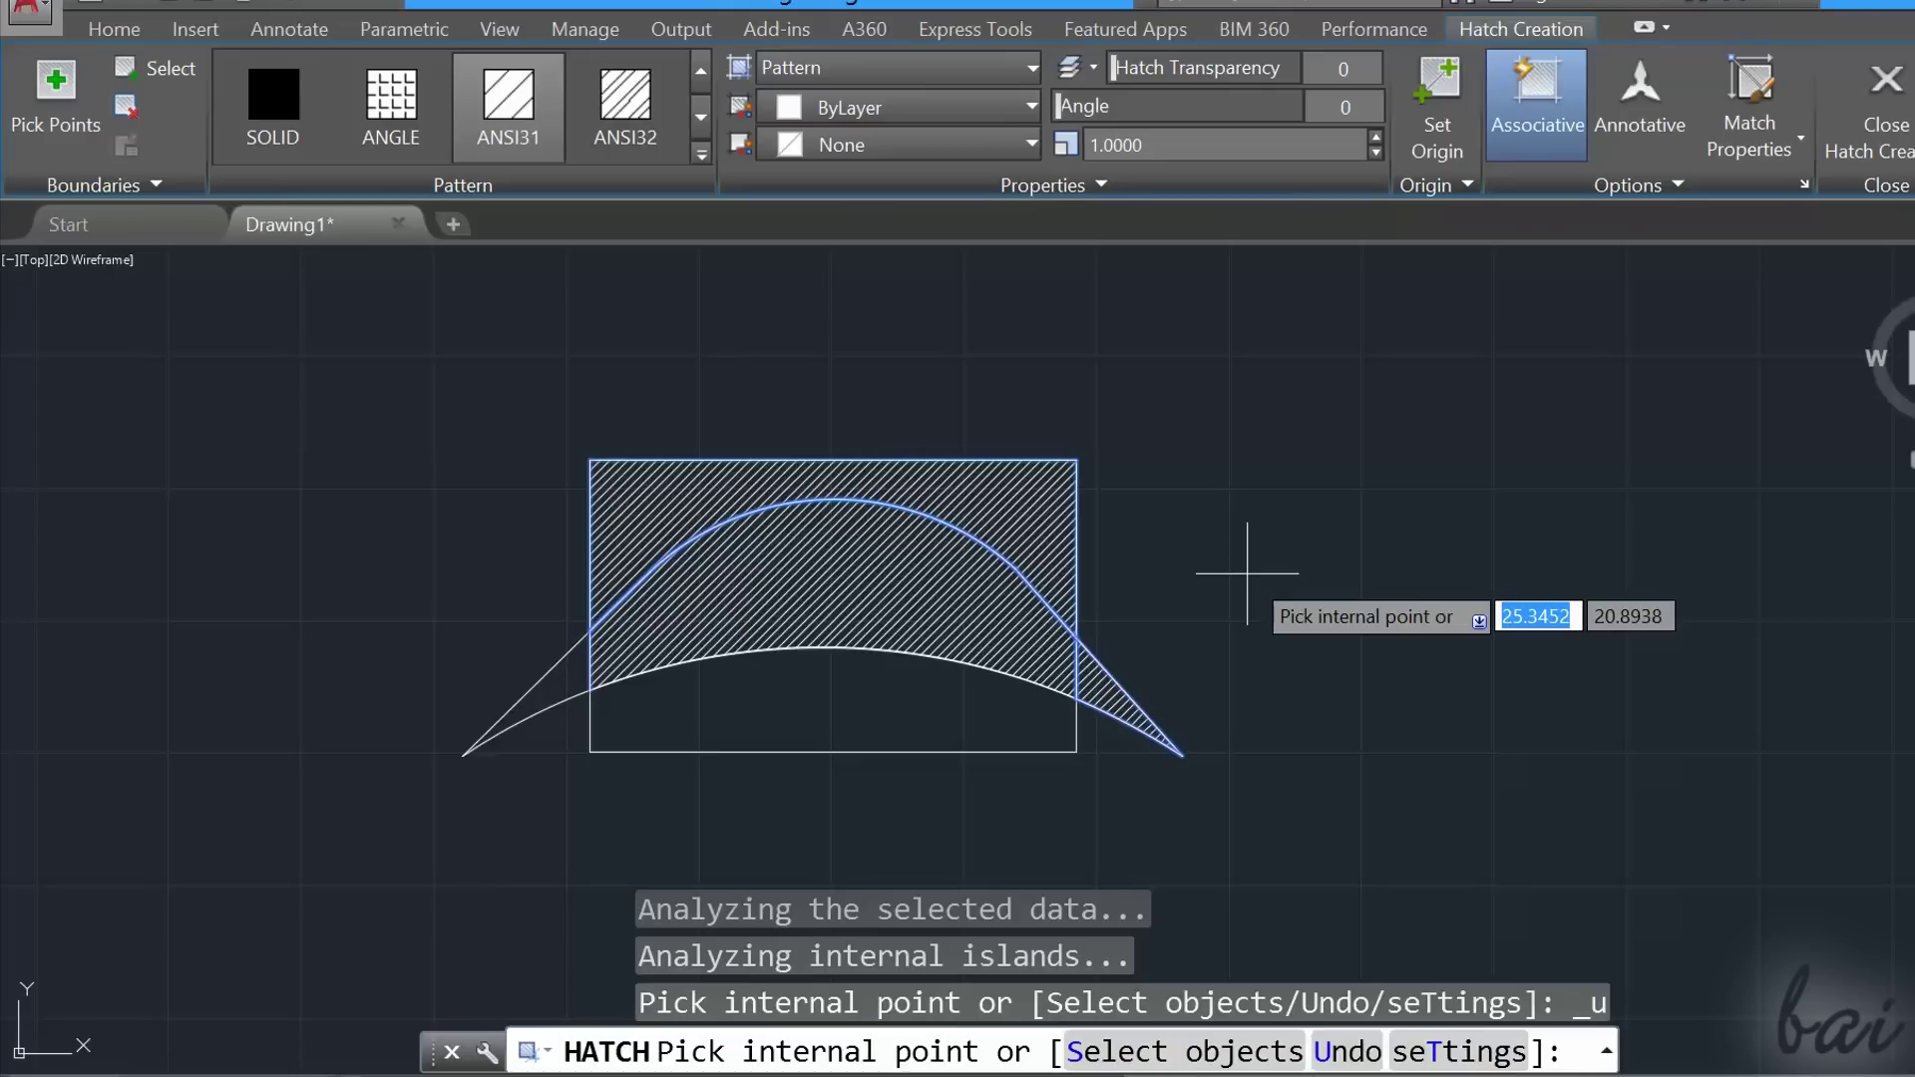
key(ctrl+z)
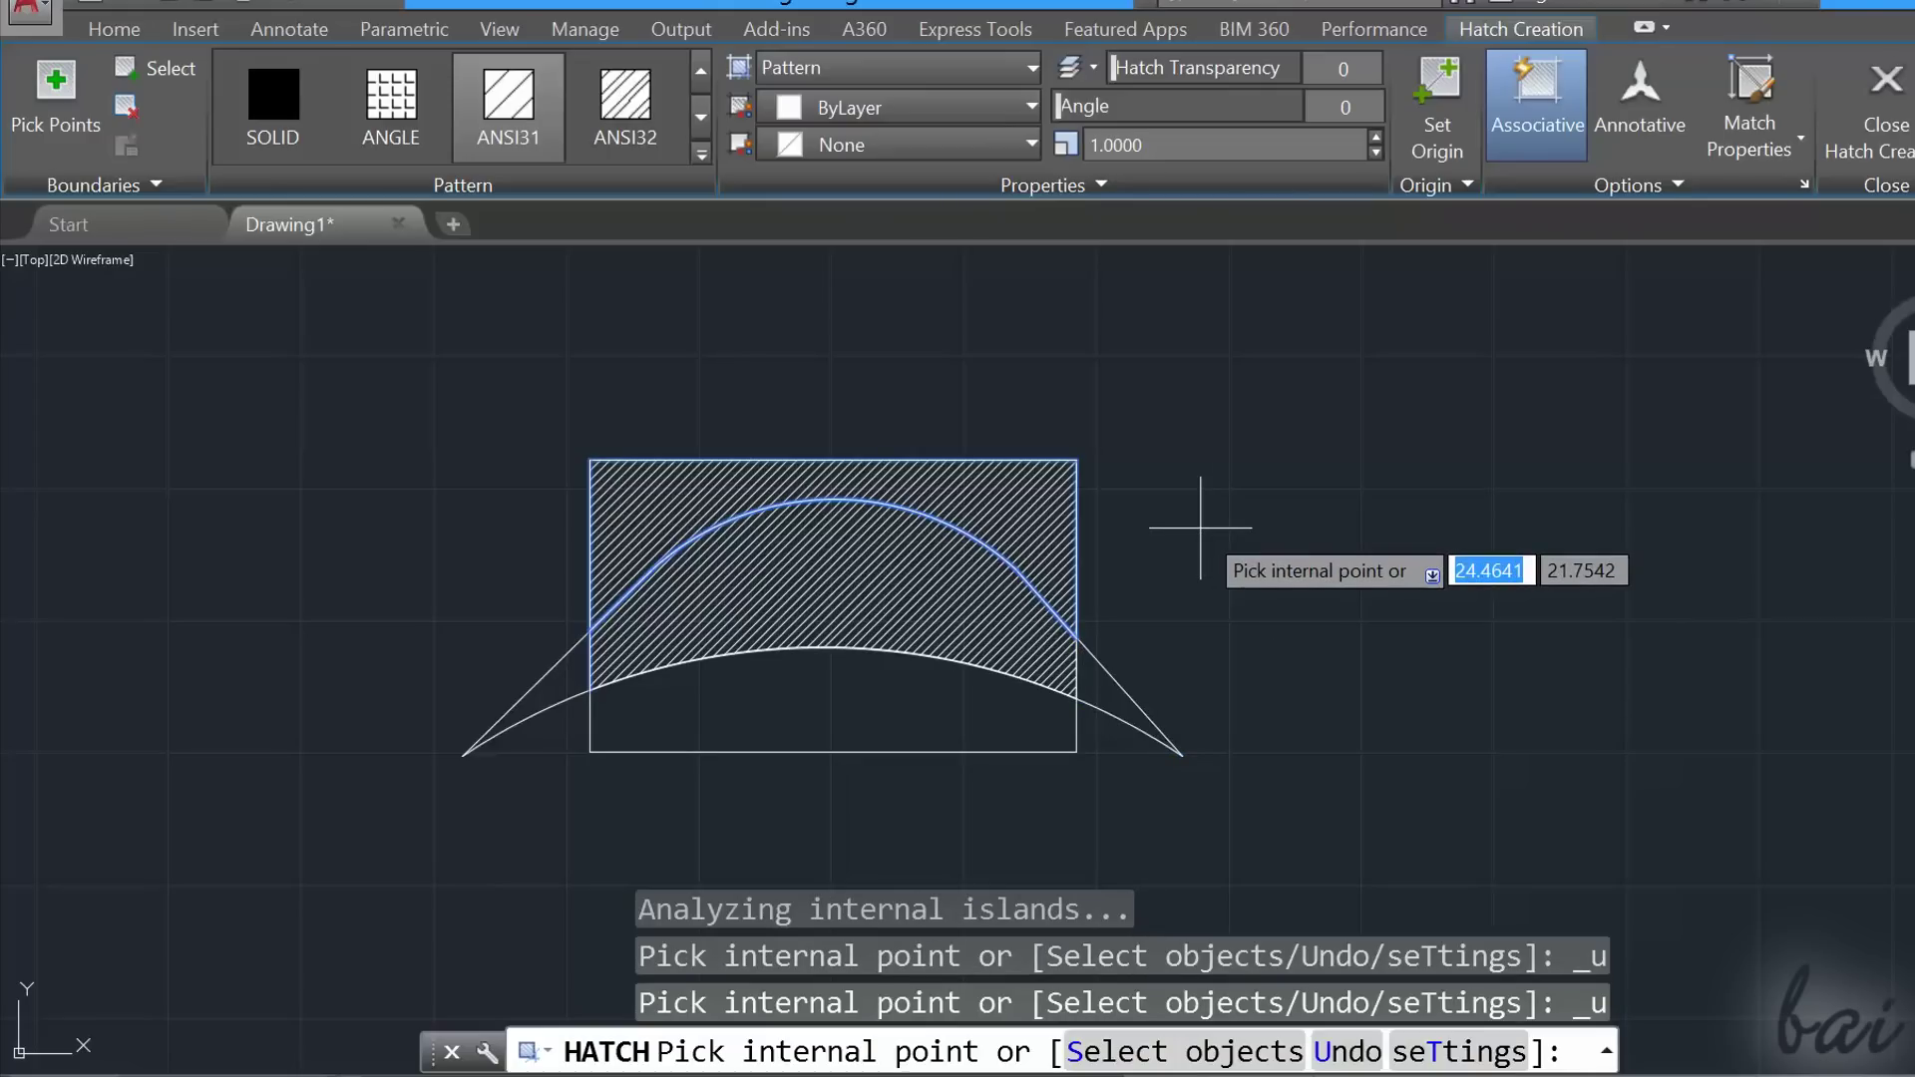
key(Return)
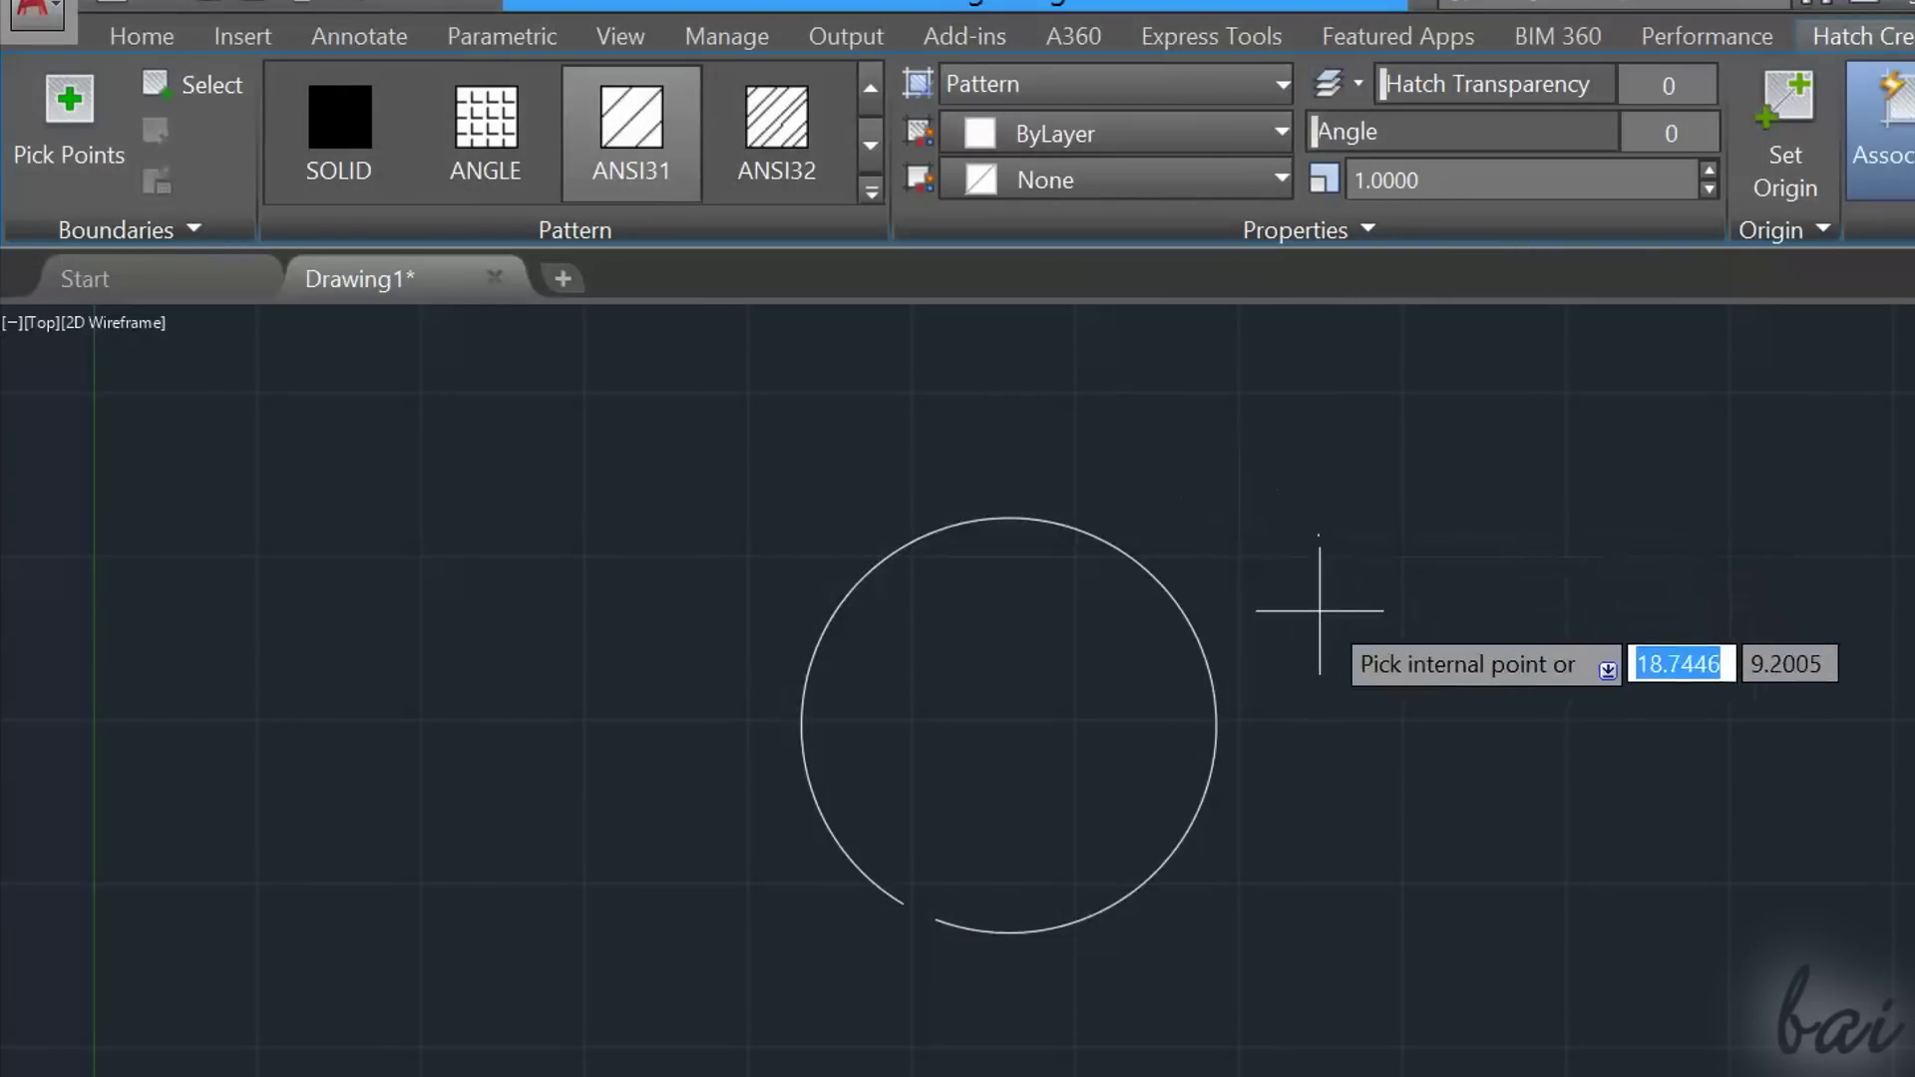
Hatch the custom shape's interior with ANSI31, then undo that hatch.
click(1035, 774)
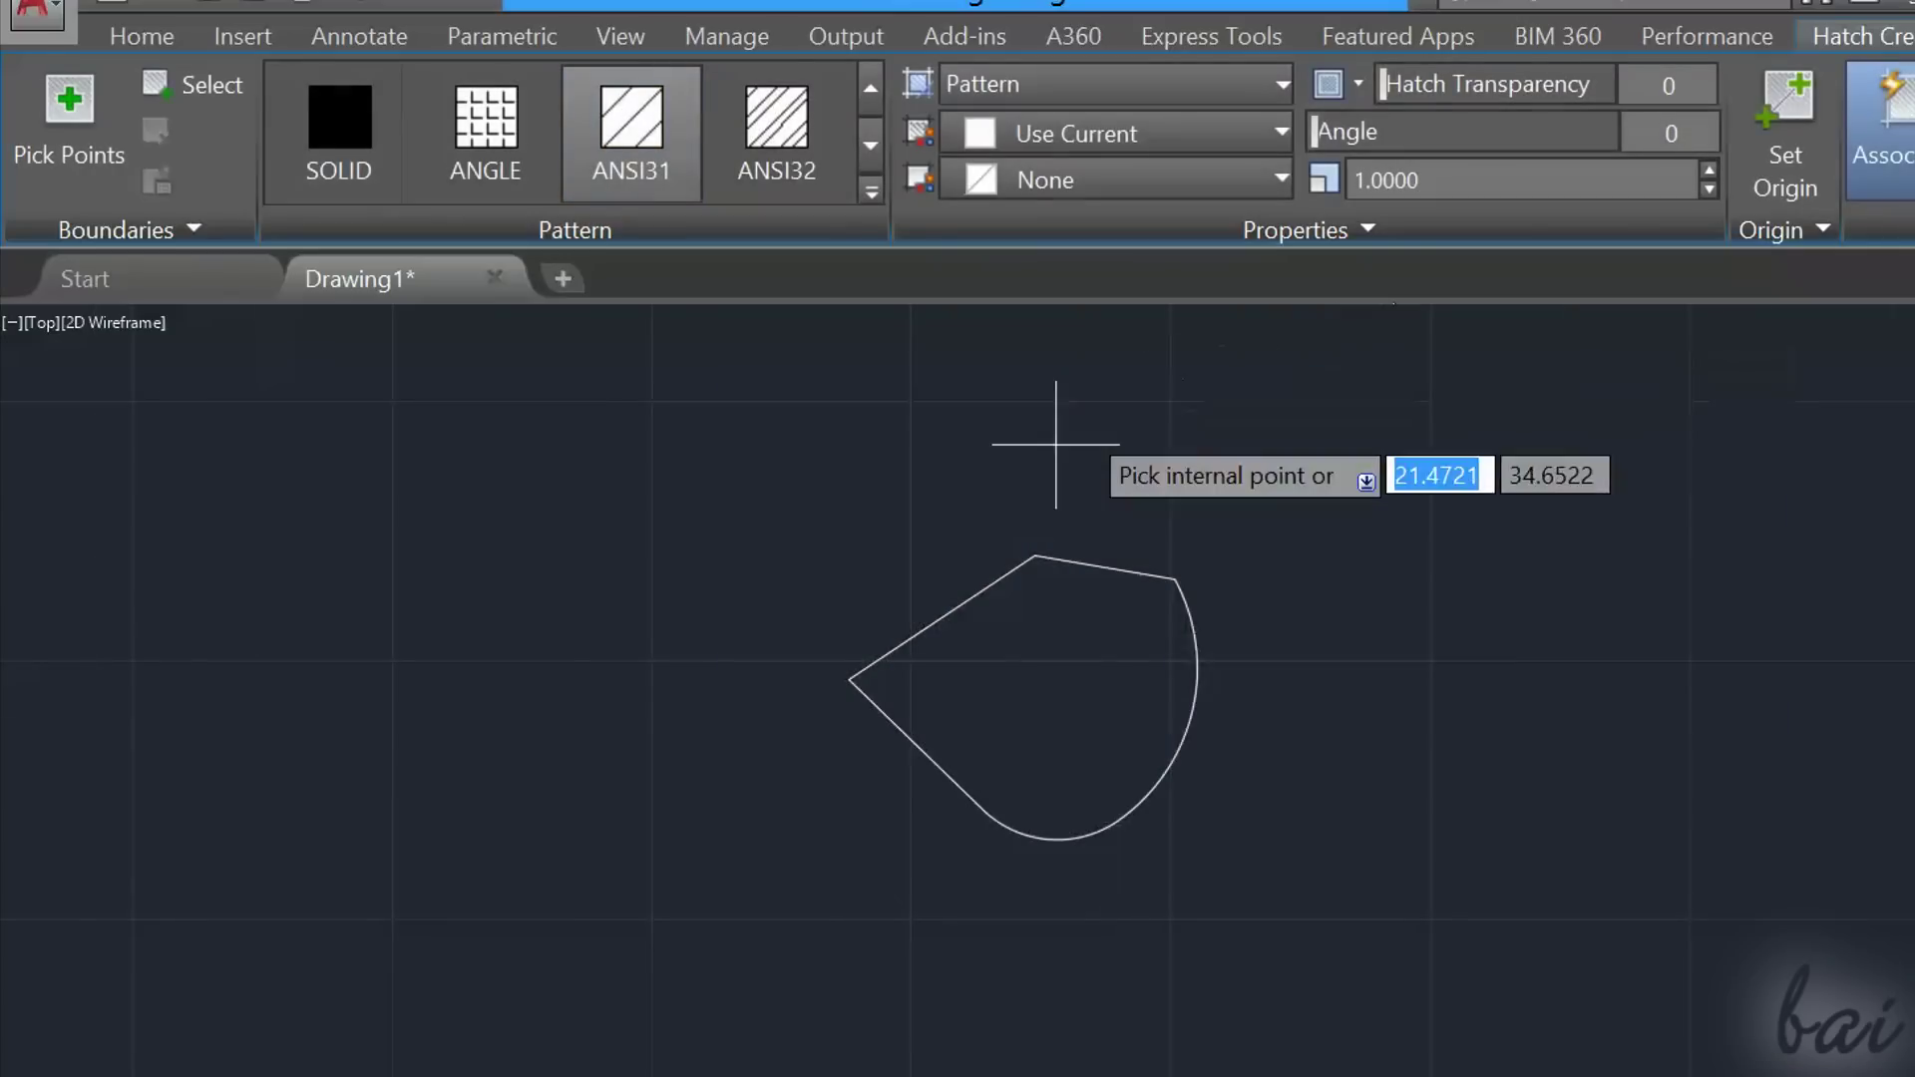
click(998, 681)
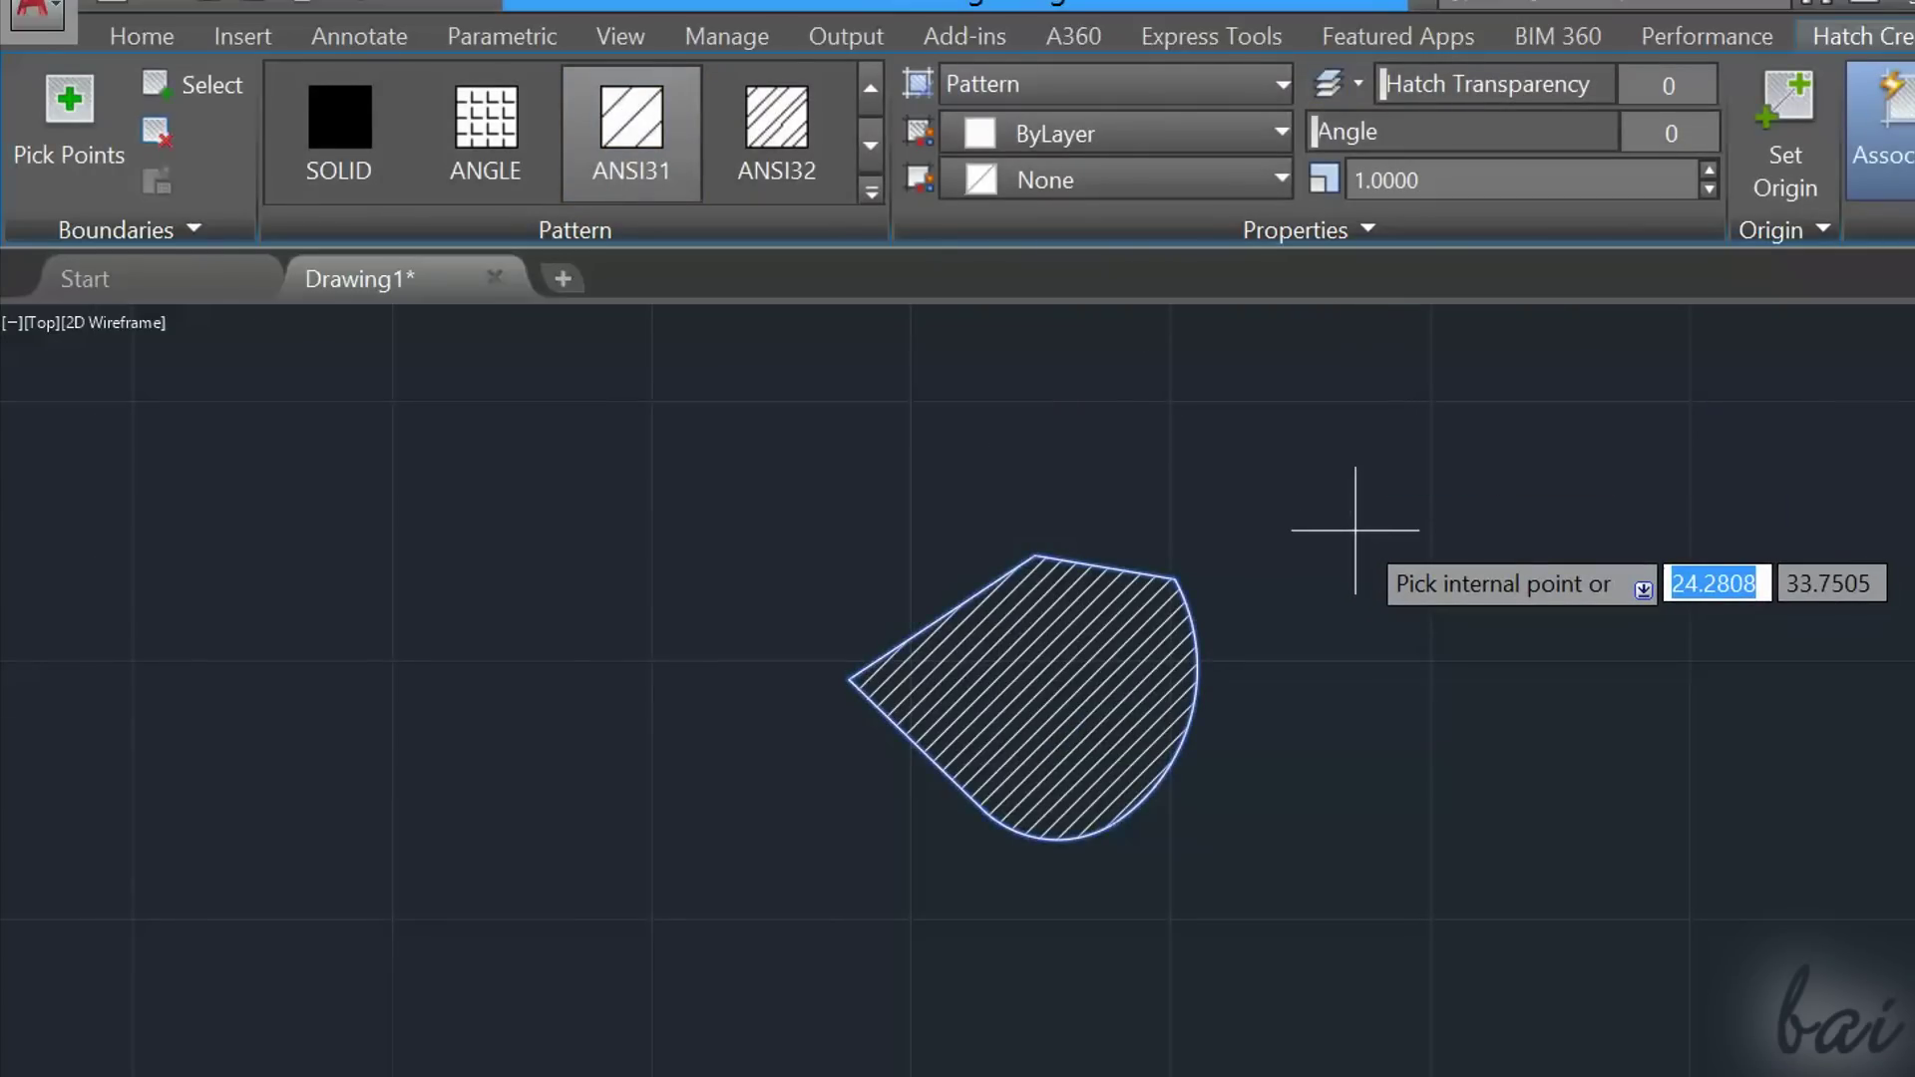
key(Return)
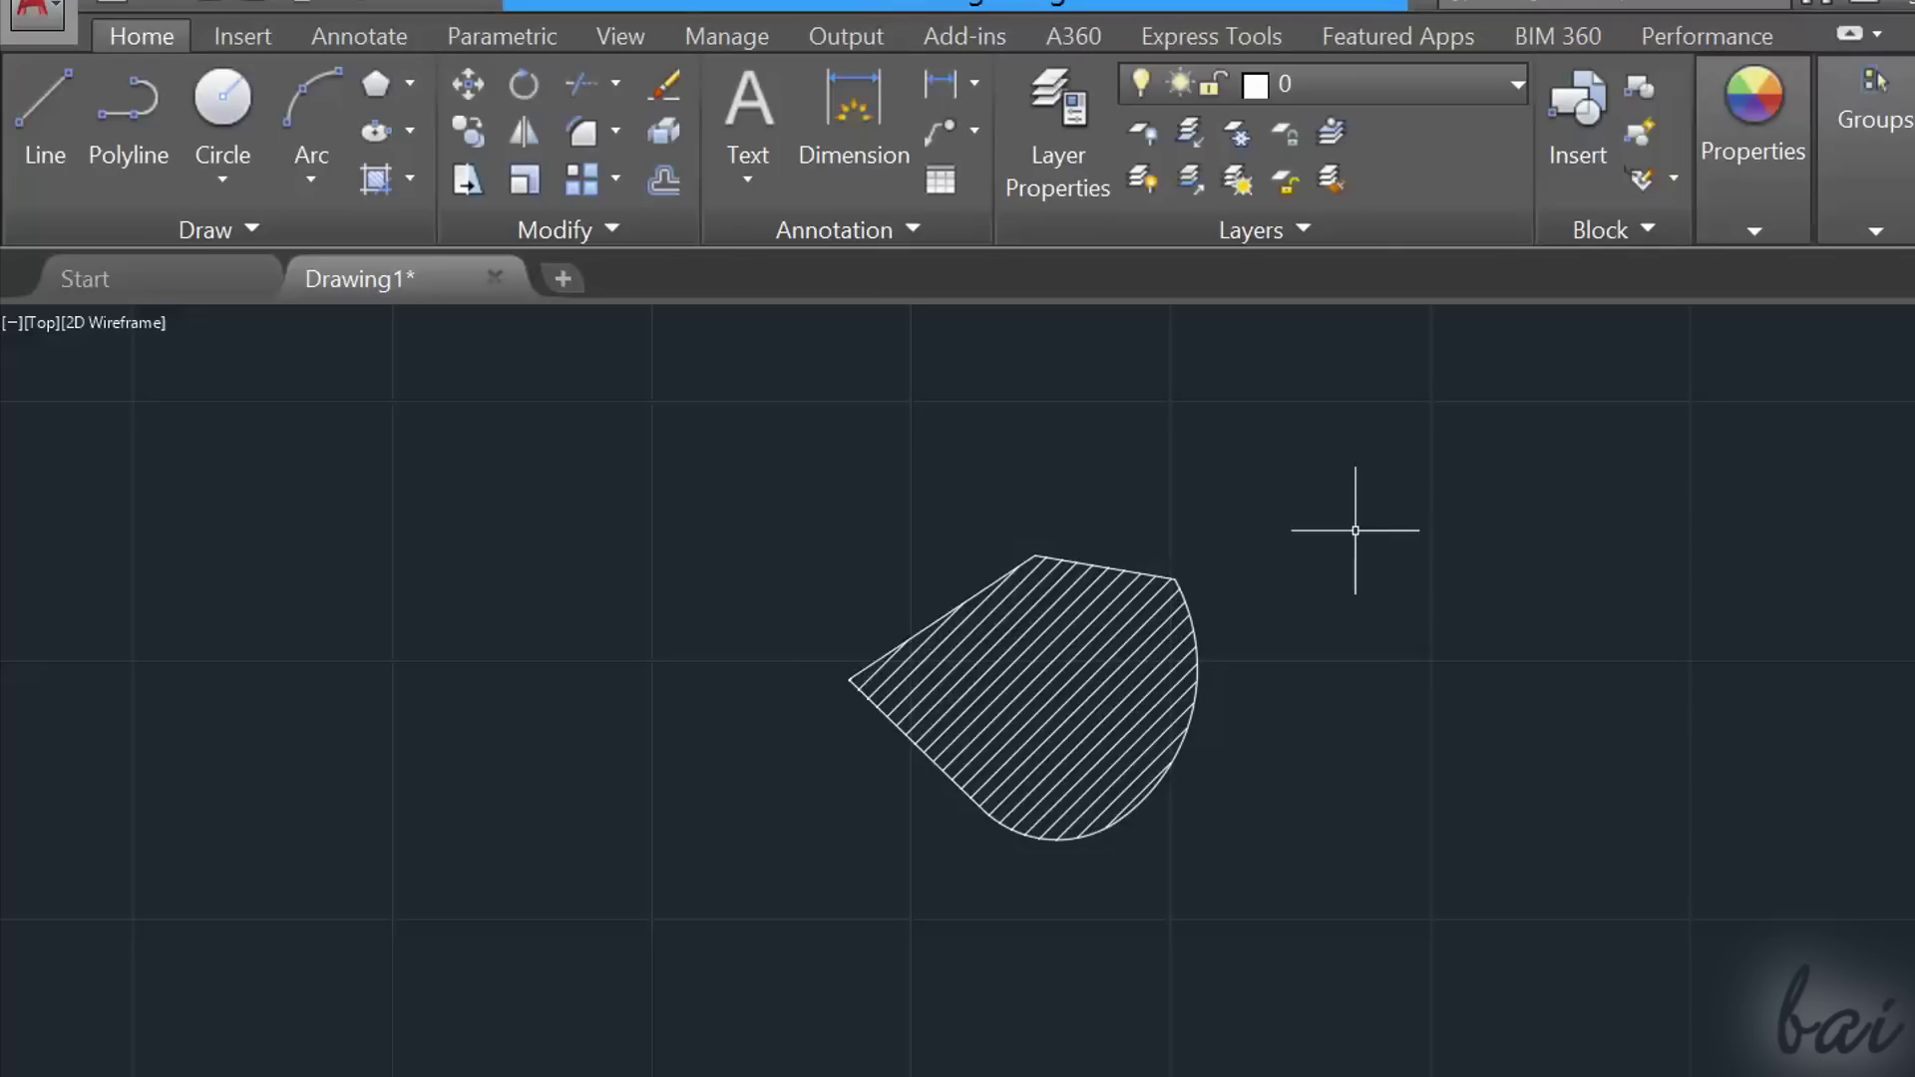
click(1104, 665)
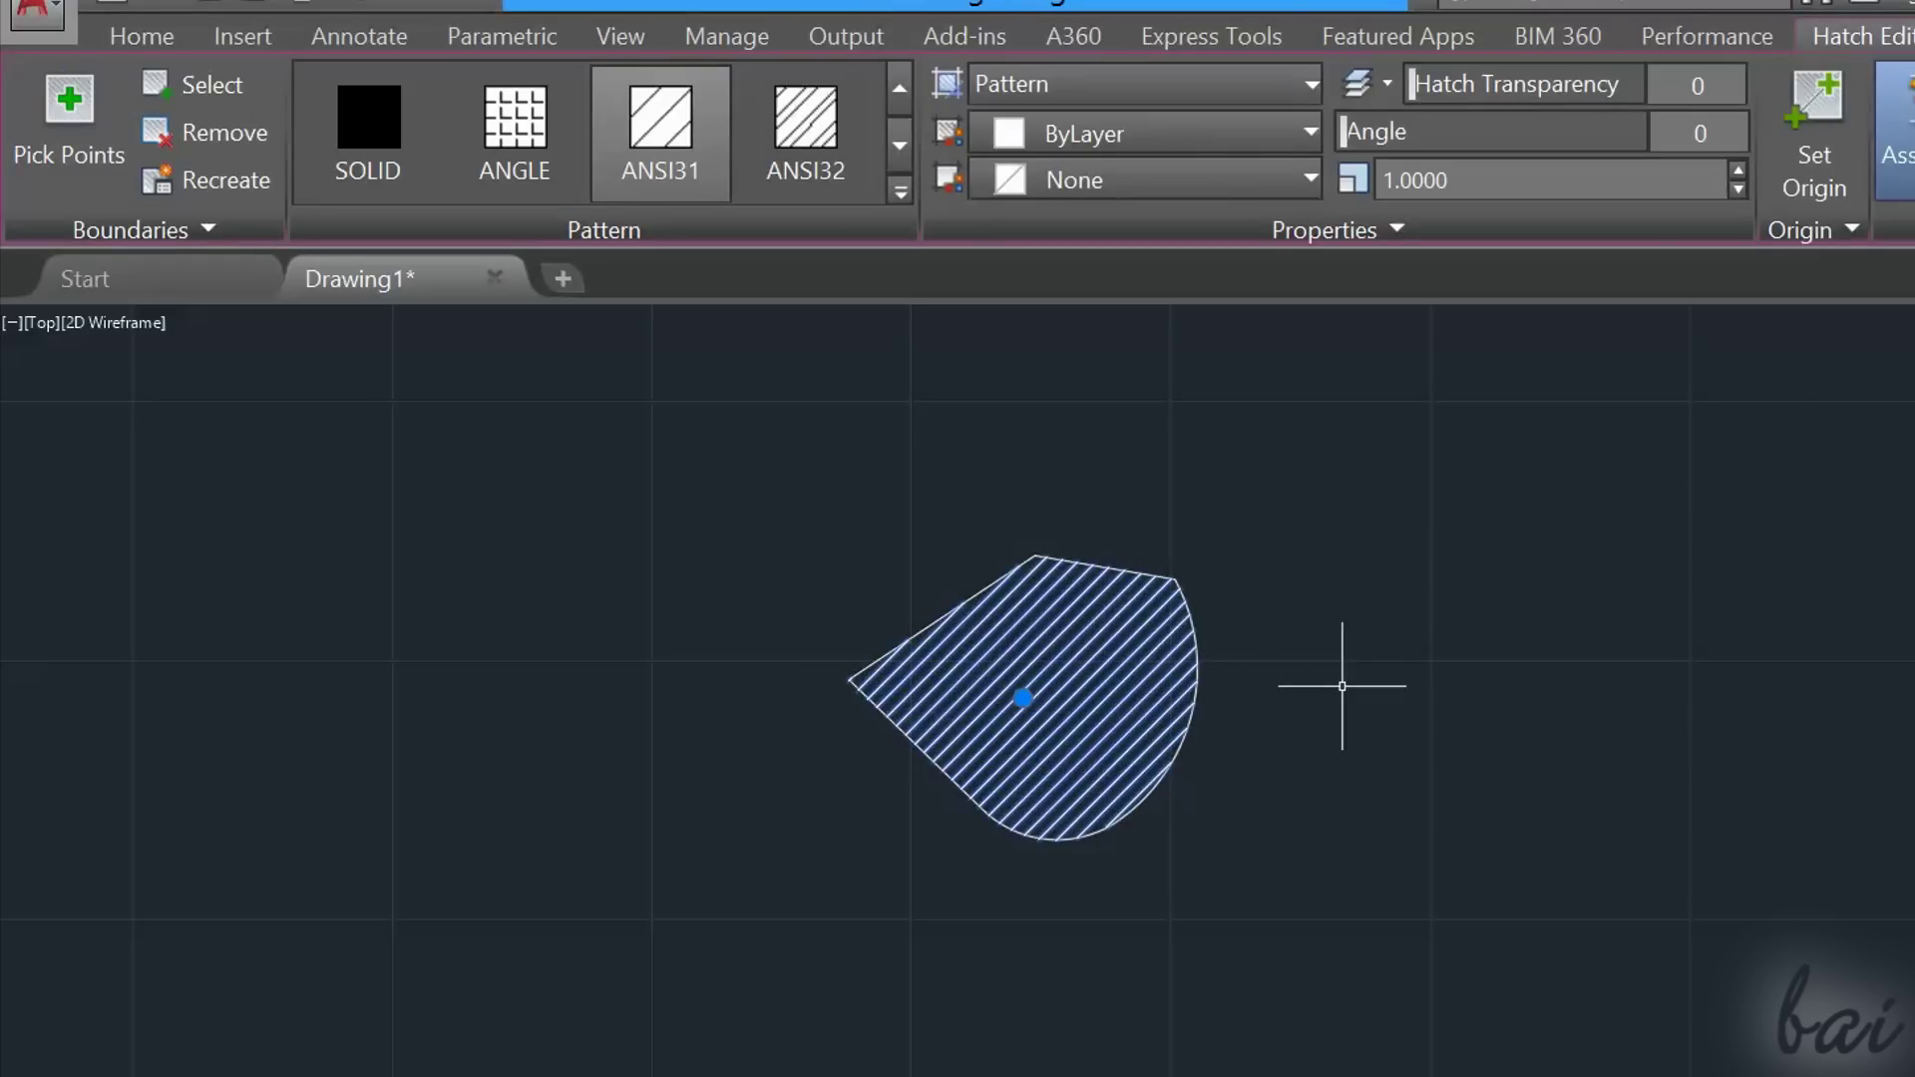
key(Escape)
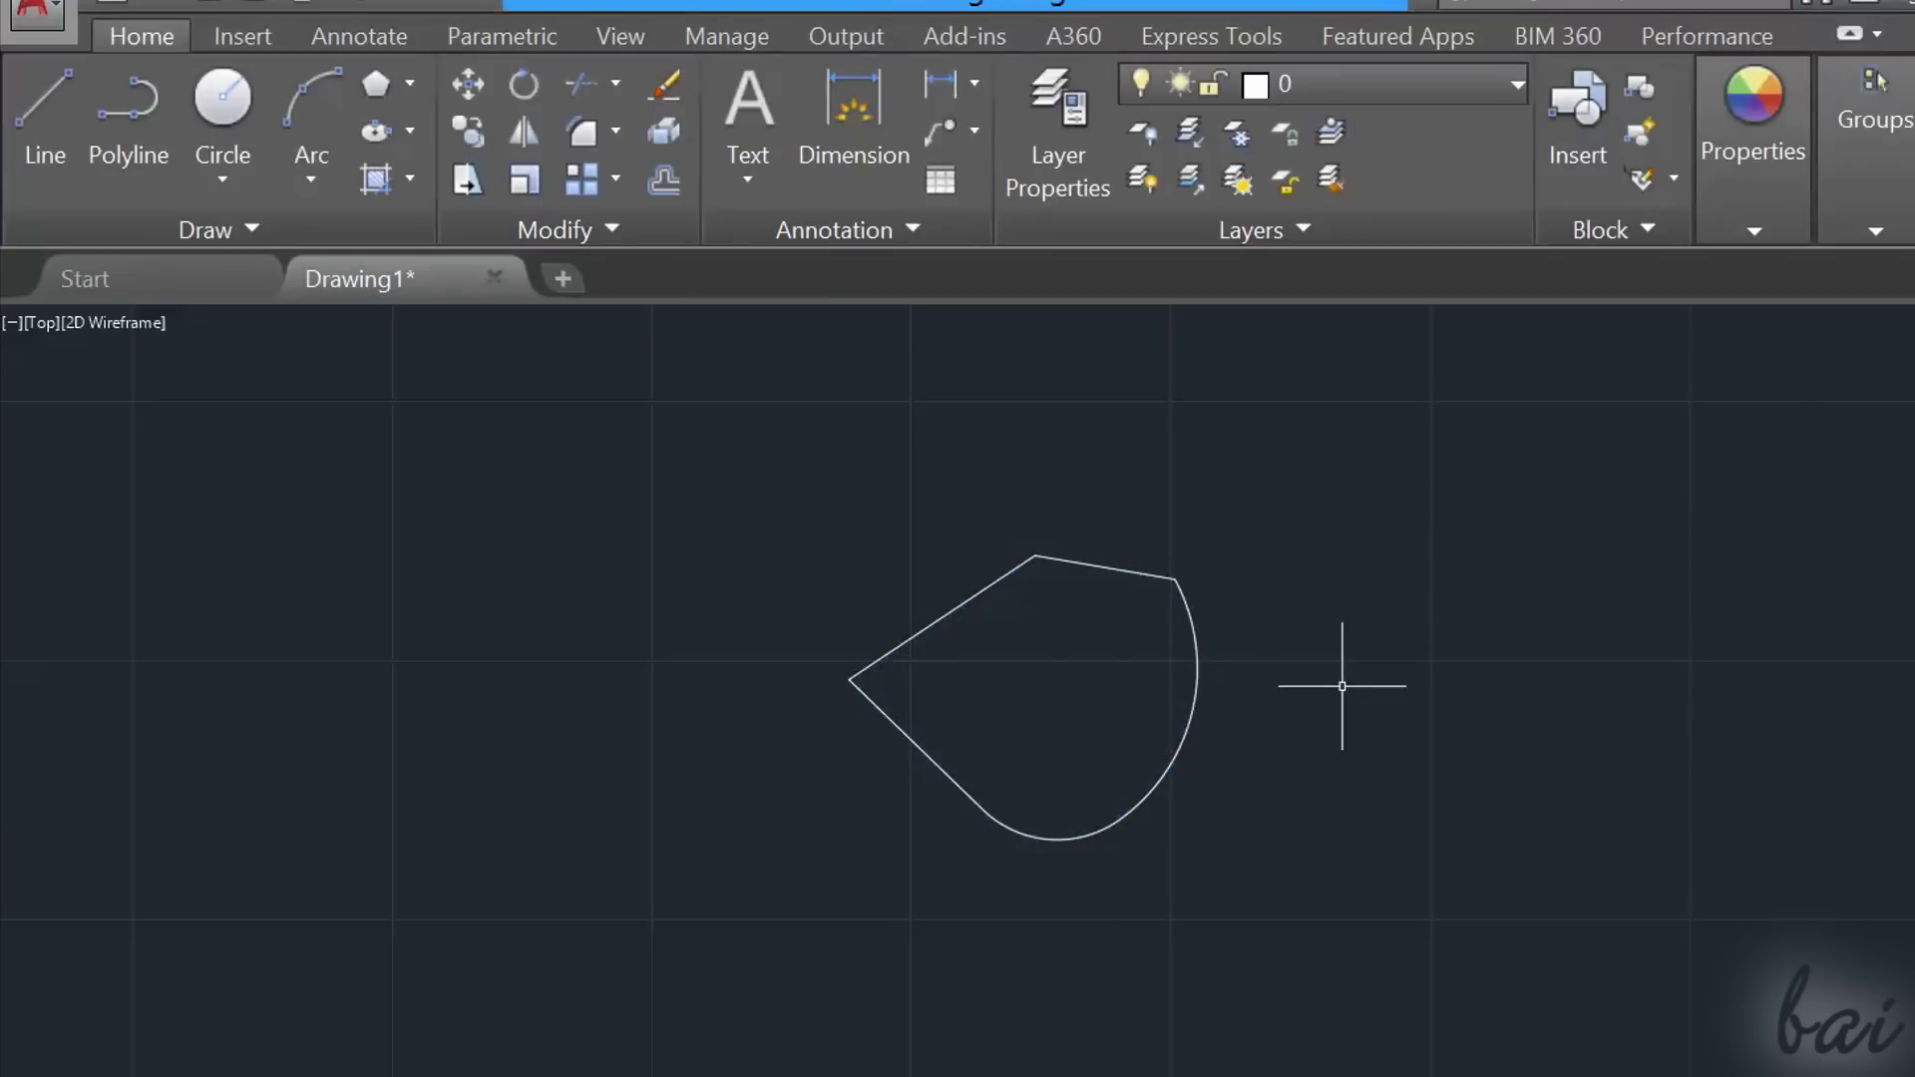
Move the custom shape's hatch right of its boundary and try arcing its top edge.
click(1030, 678)
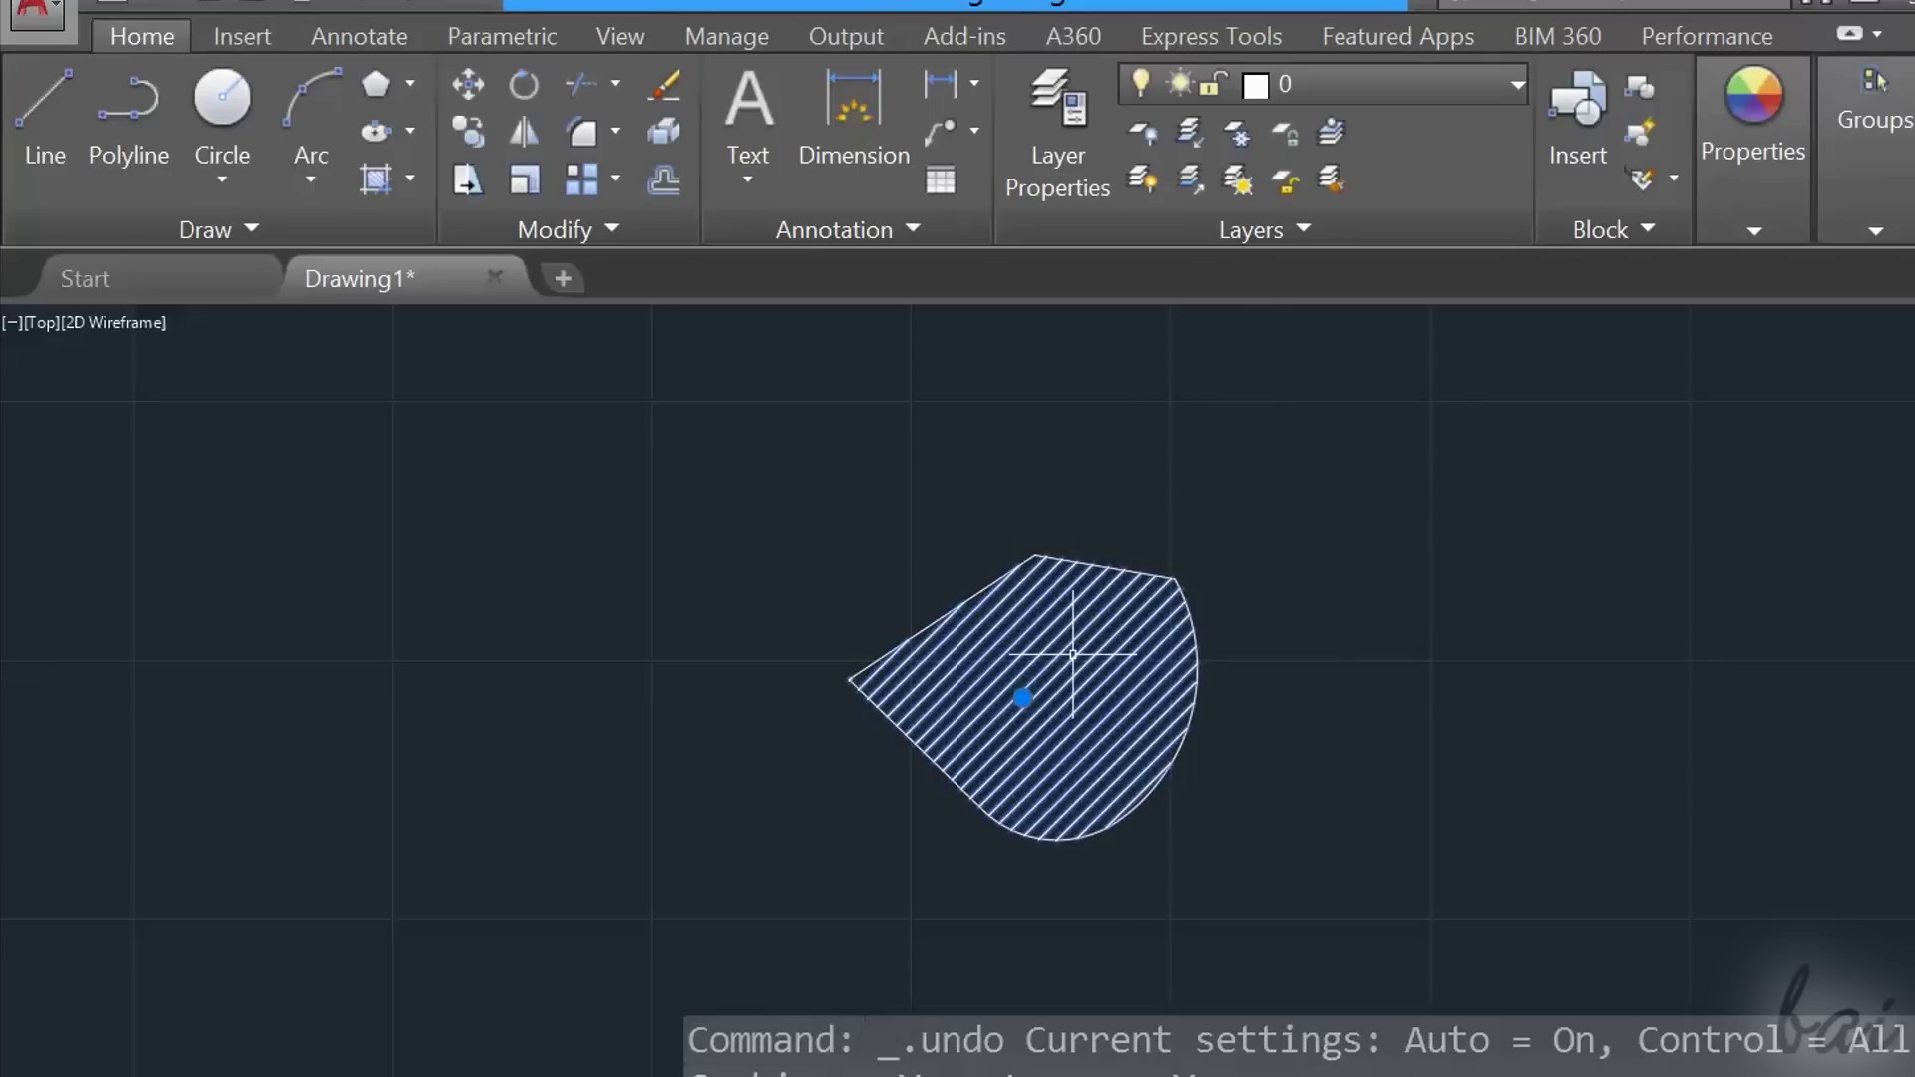
click(1022, 697)
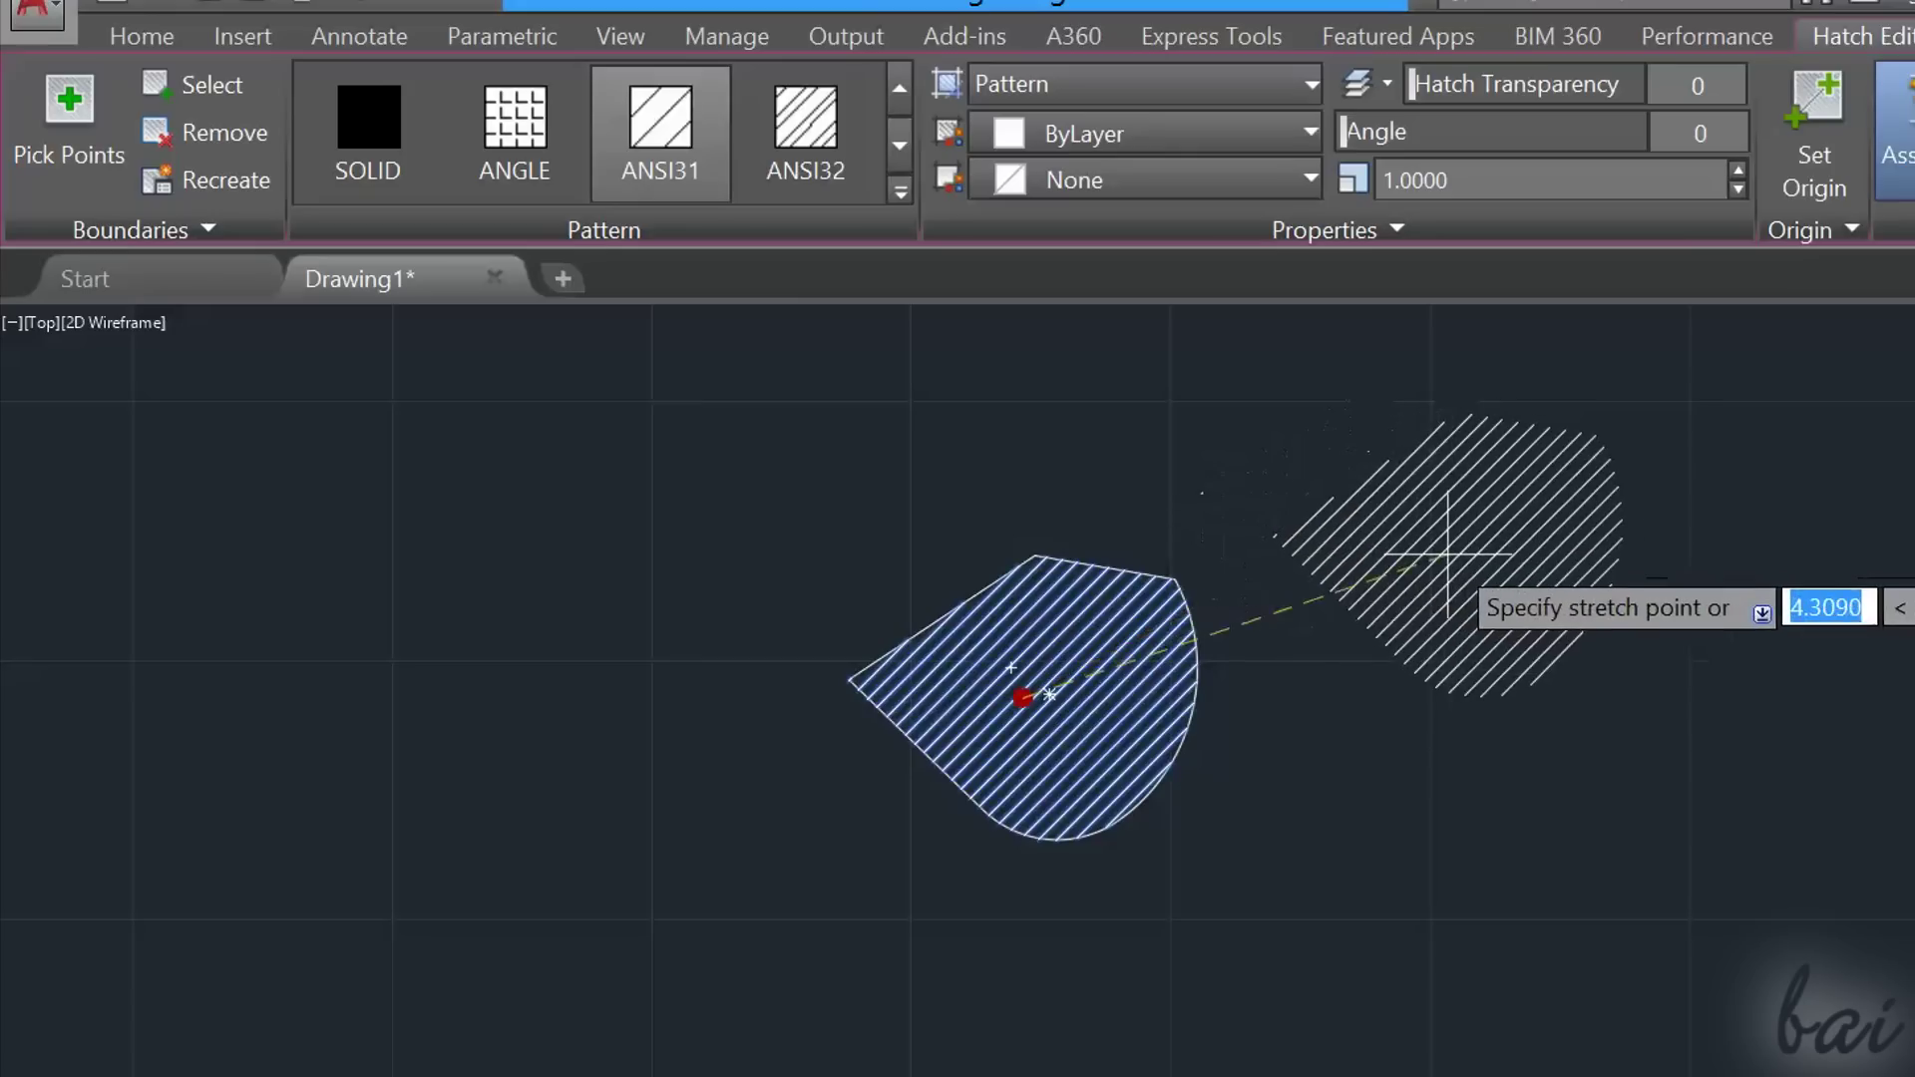
click(1483, 613)
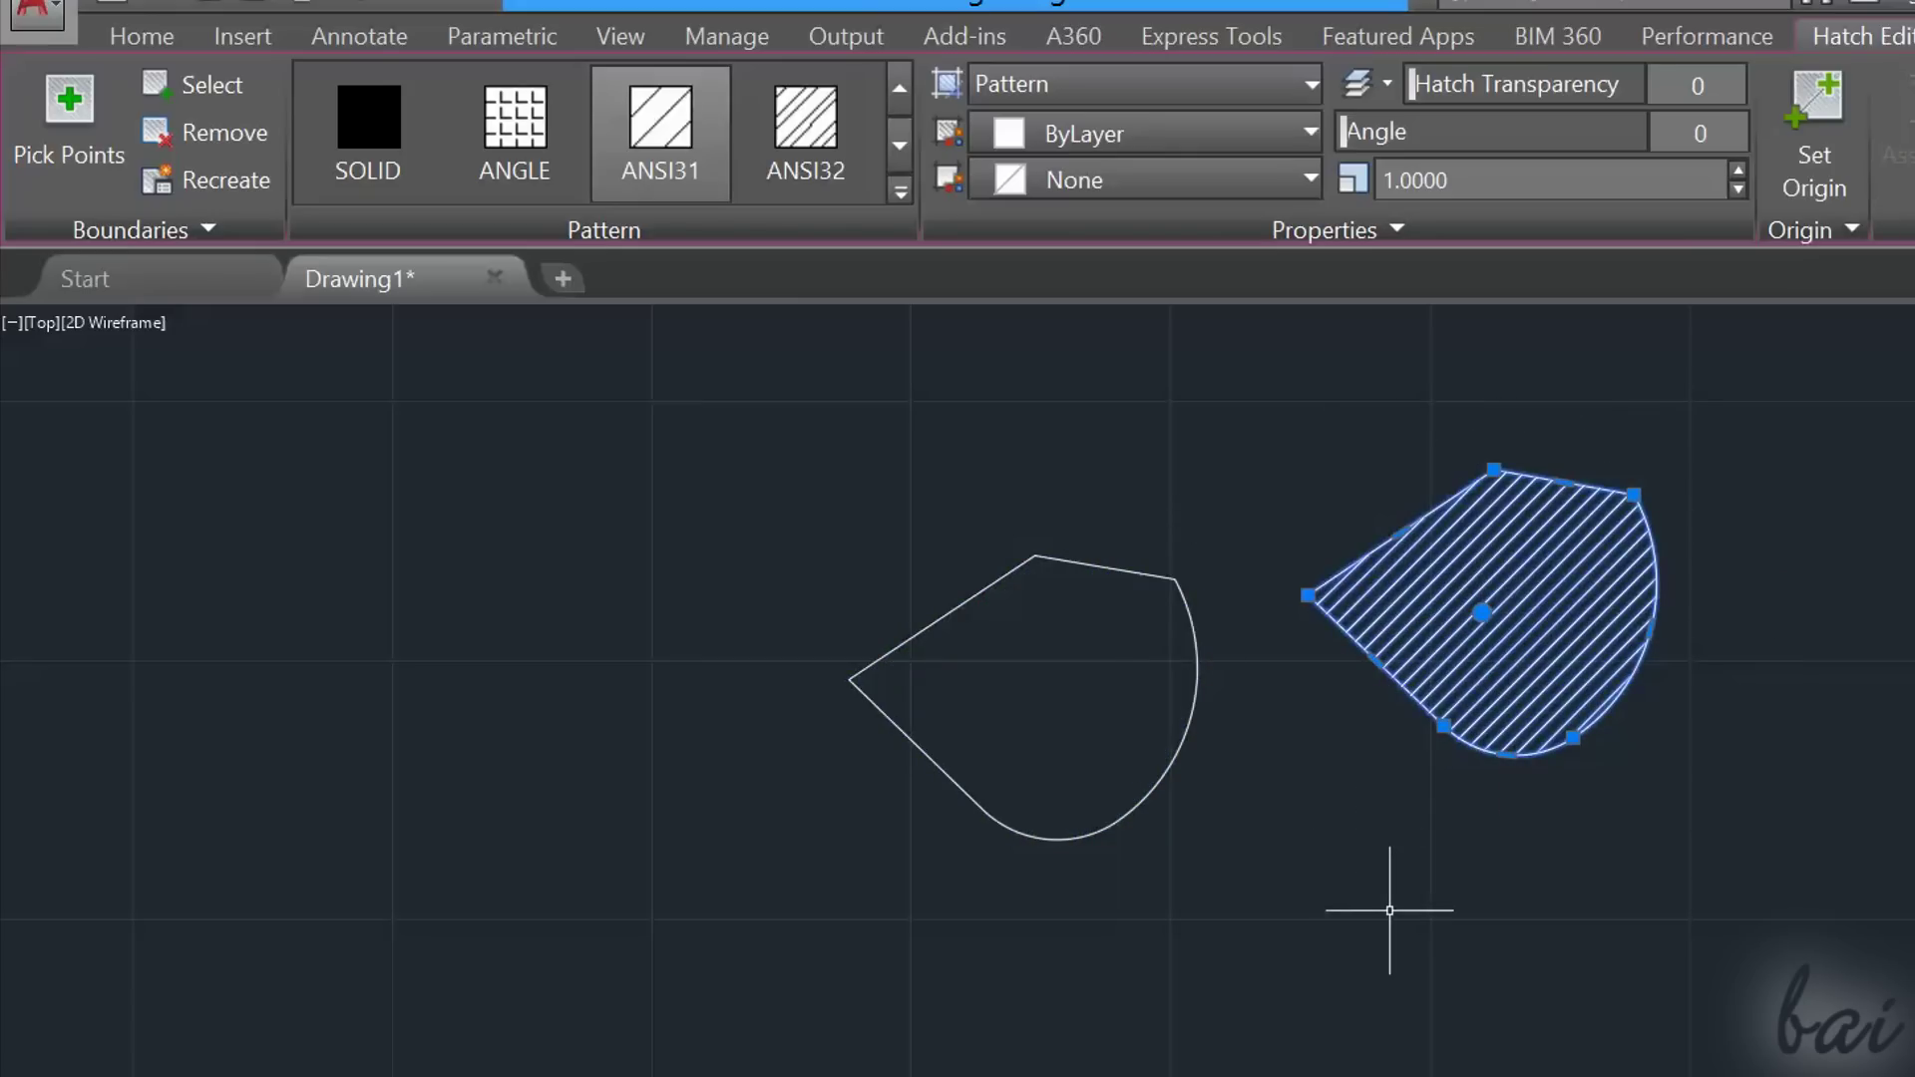
mouse_move(1563, 485)
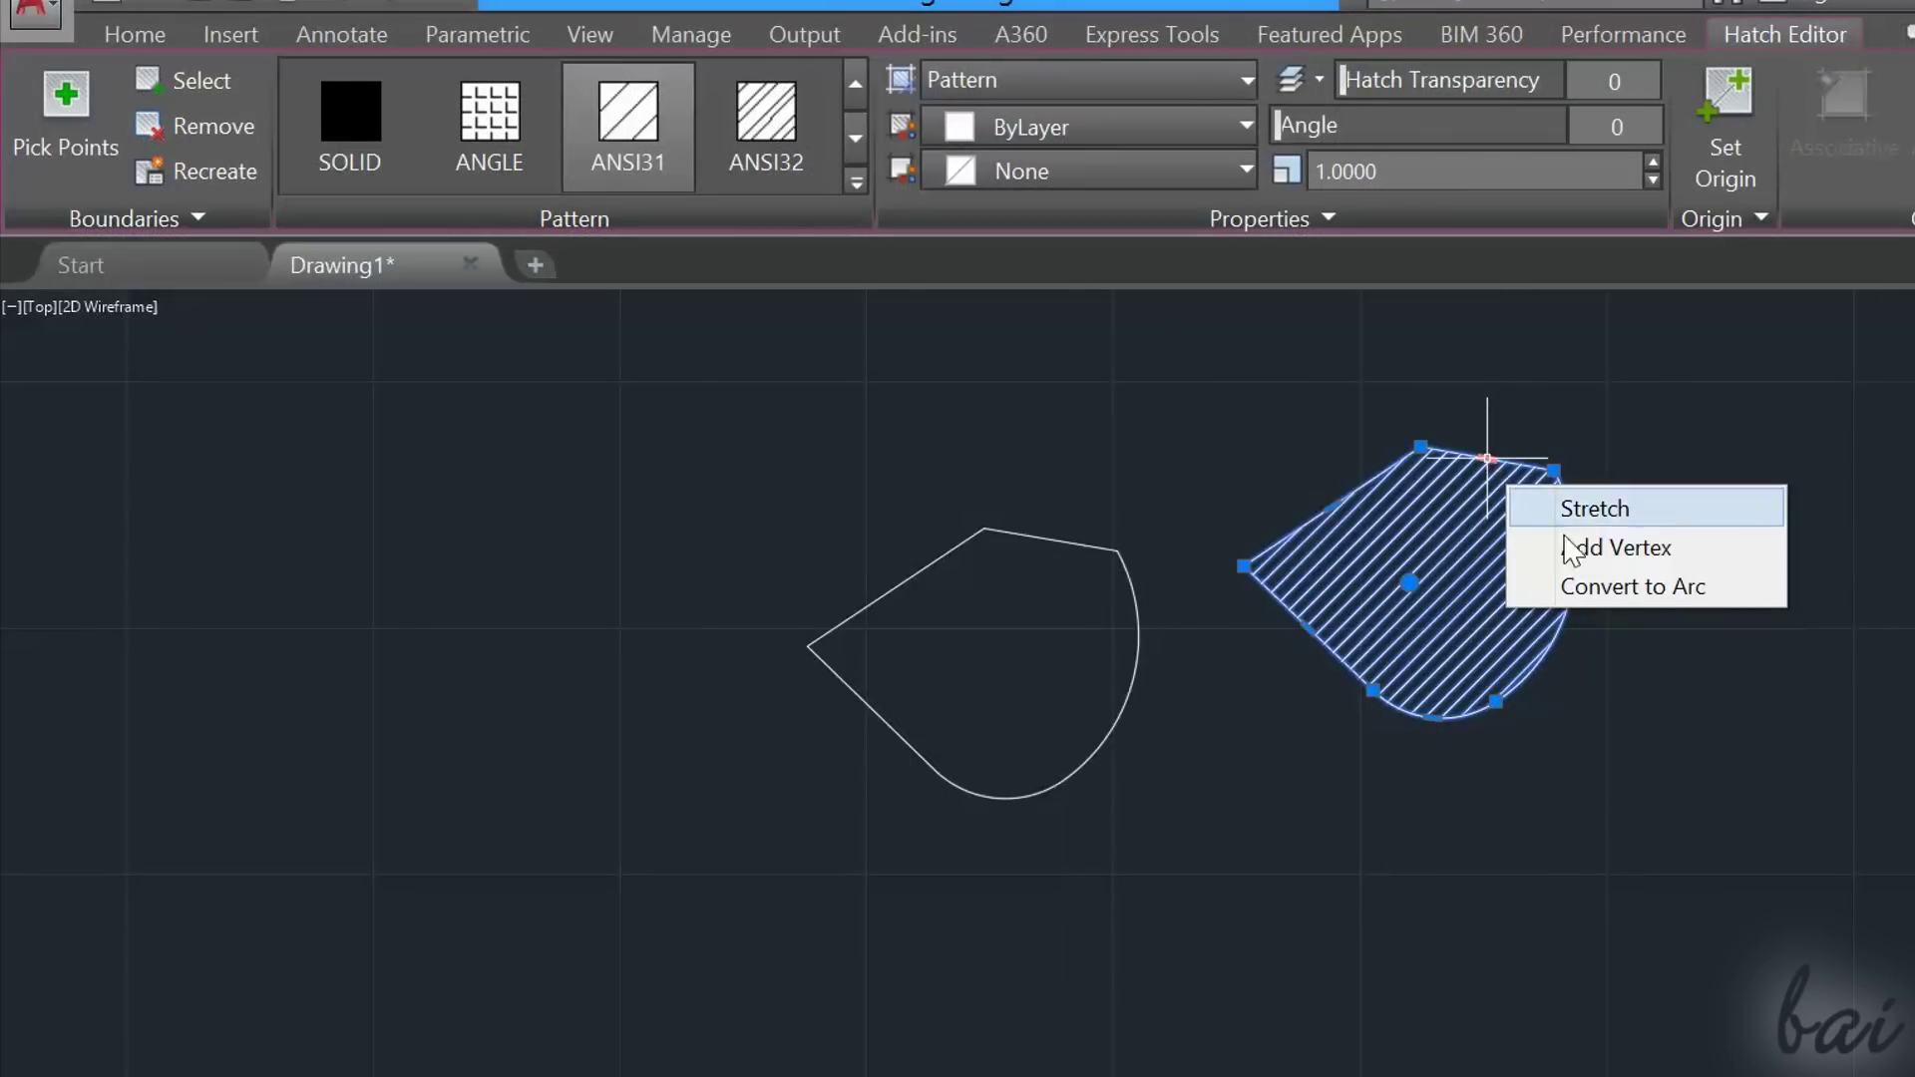
click(1603, 587)
click(1501, 382)
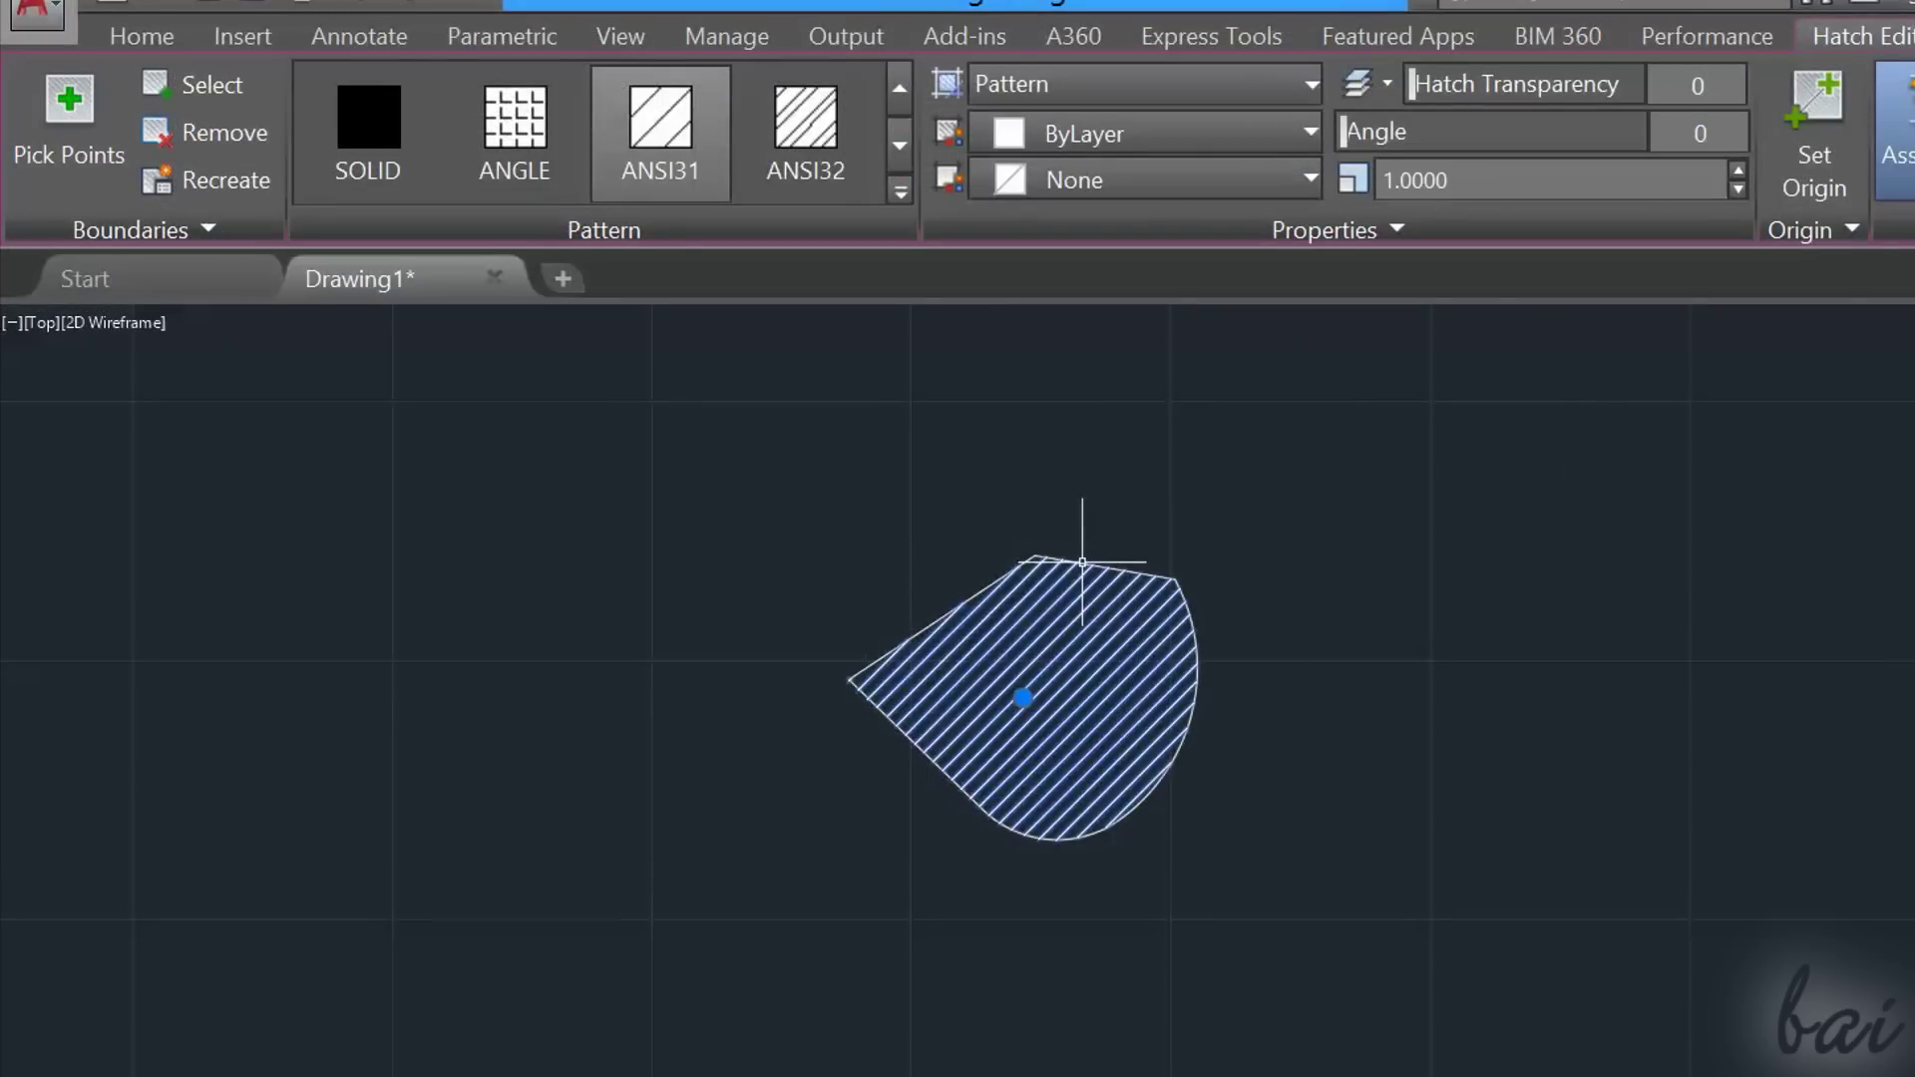
click(1120, 535)
click(1120, 535)
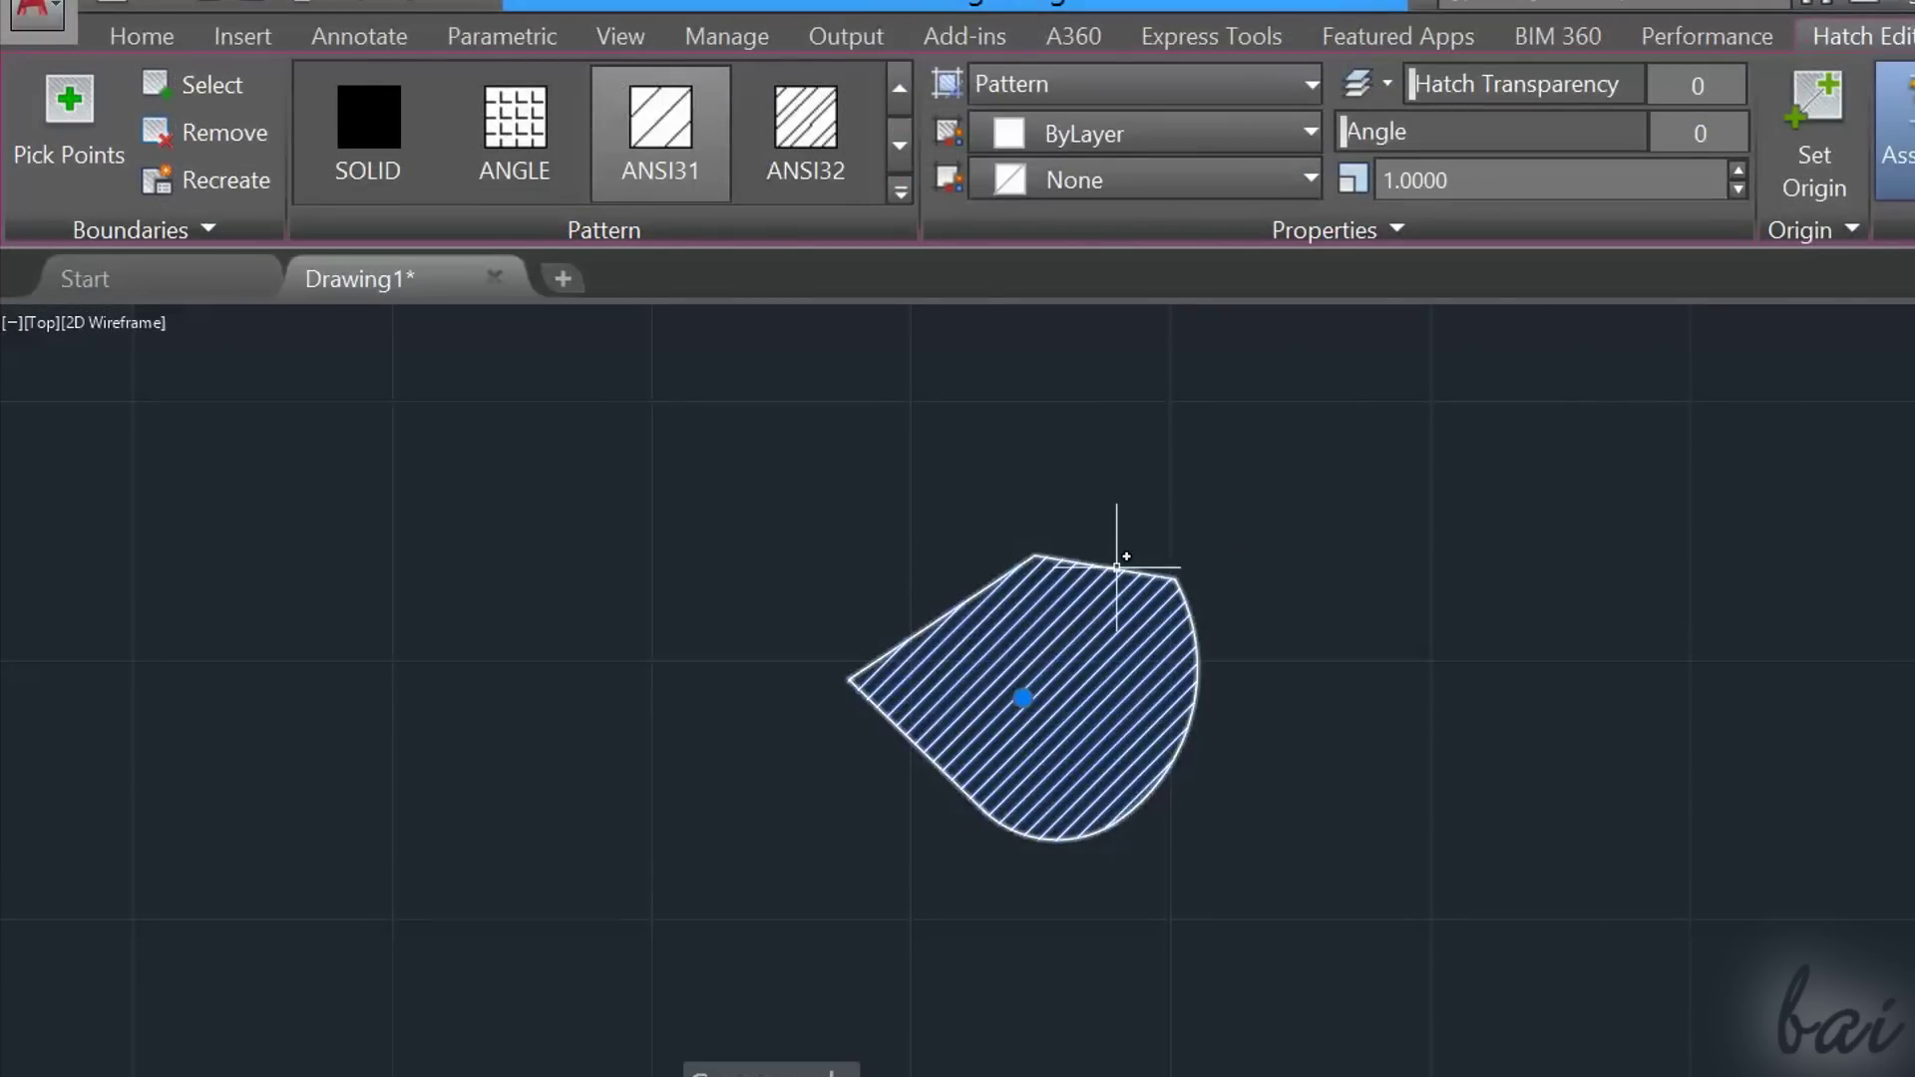
Reselect the hatch and bulge its top-edge midpoint grip upward into an arc.
click(1117, 566)
key(Escape)
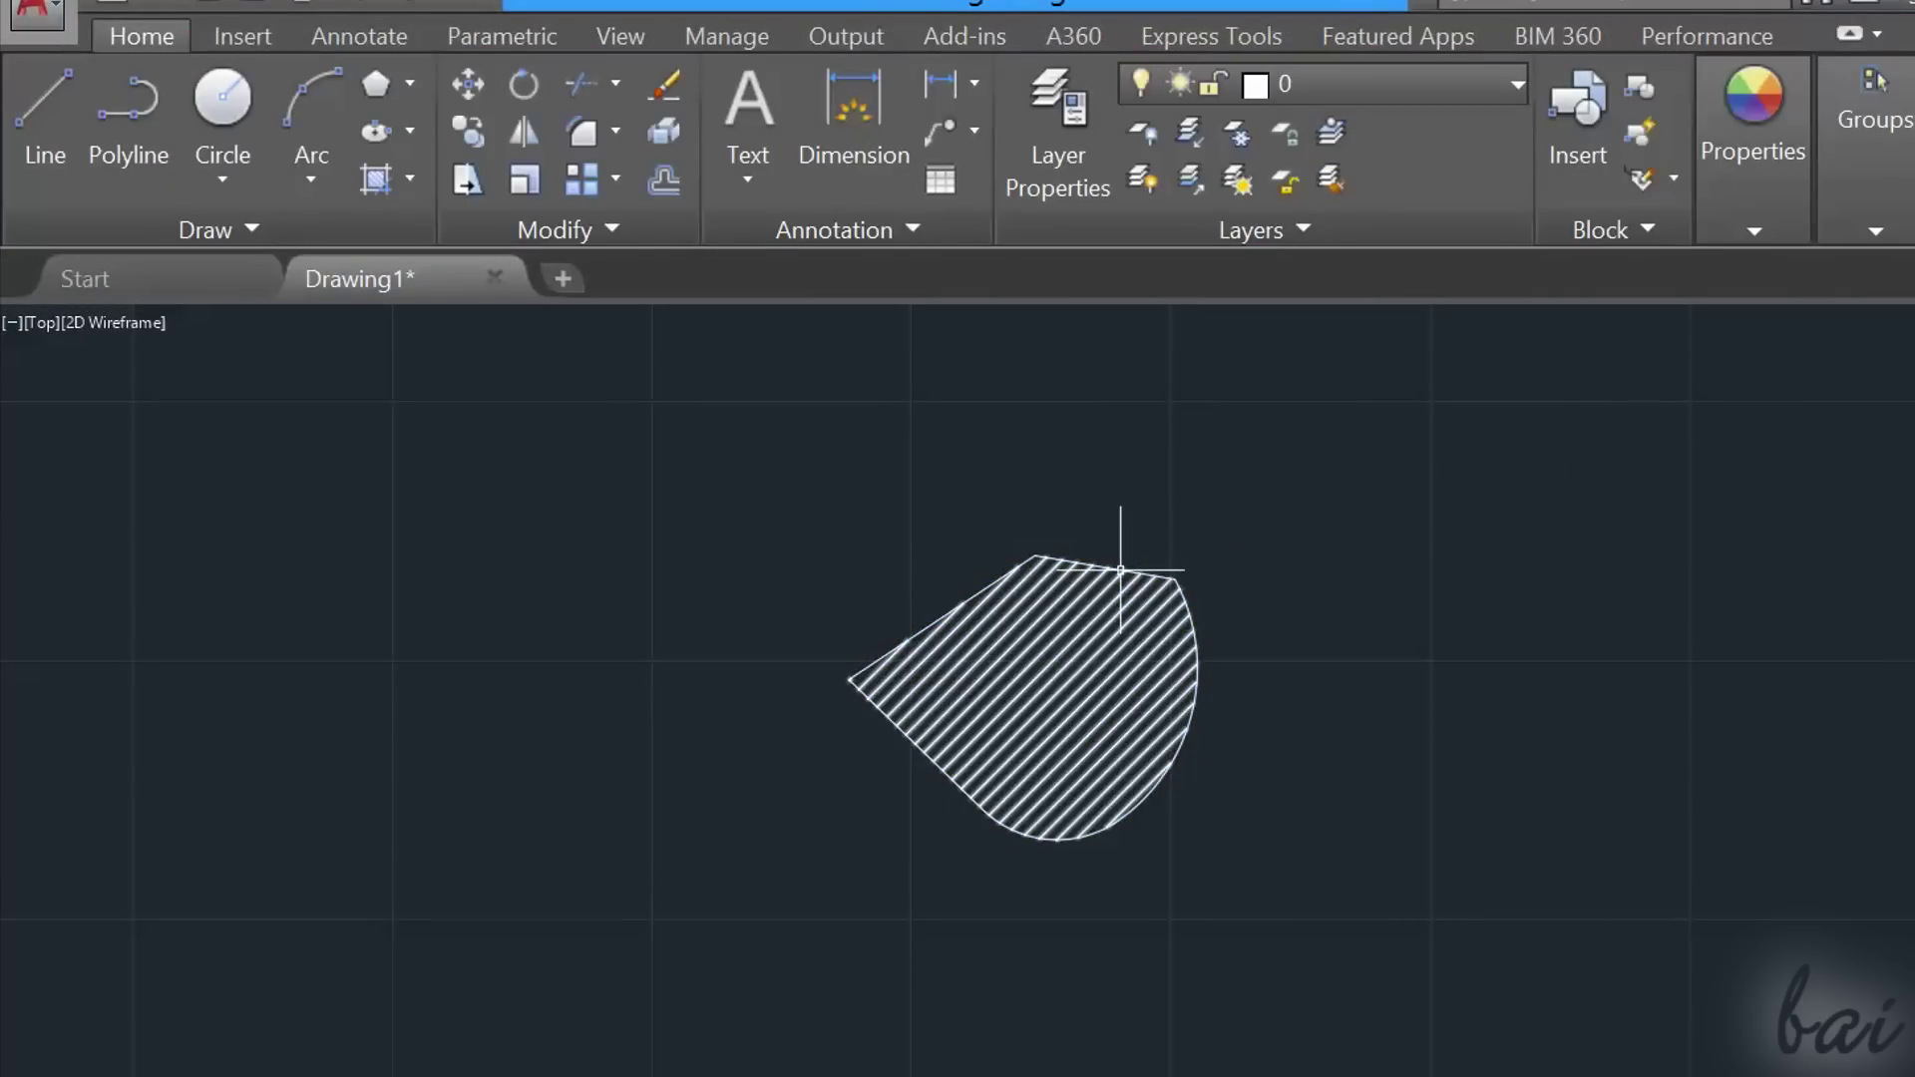
click(1113, 564)
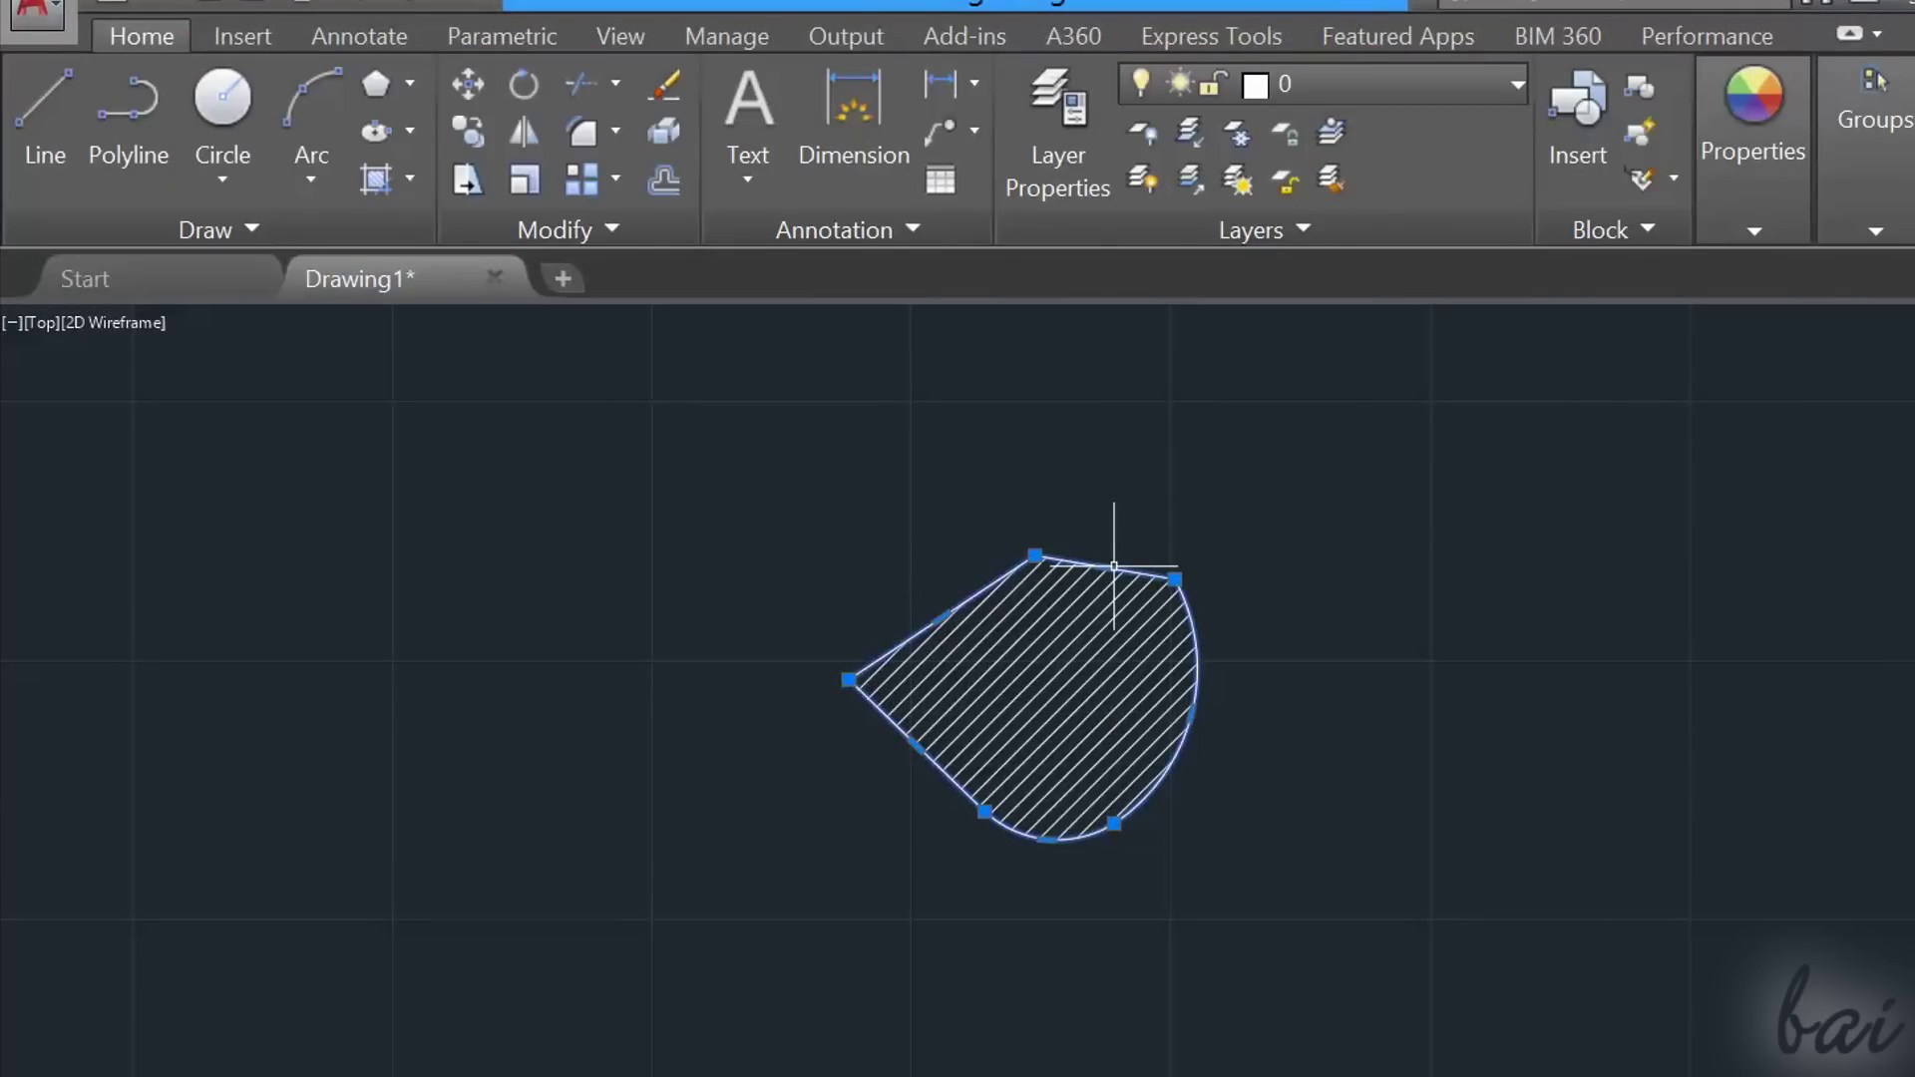
mouse_move(1104, 566)
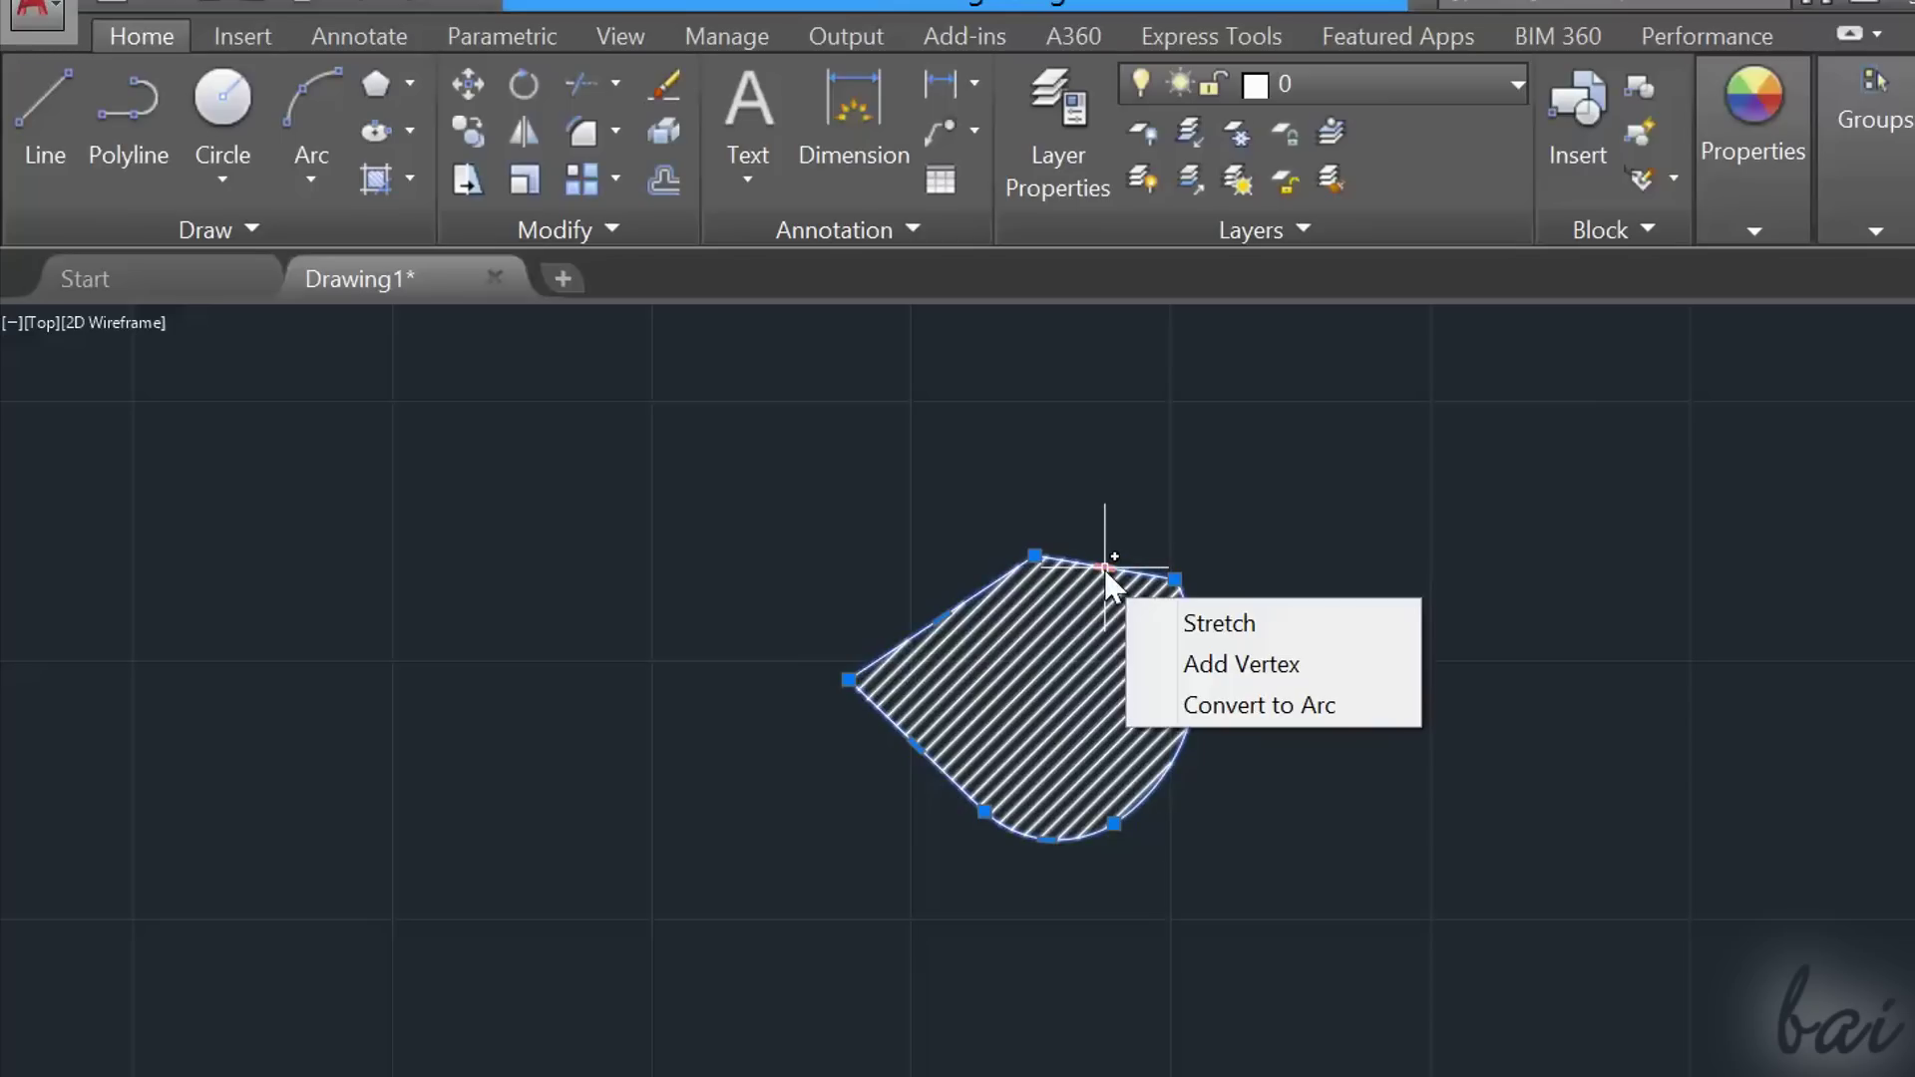
click(1259, 706)
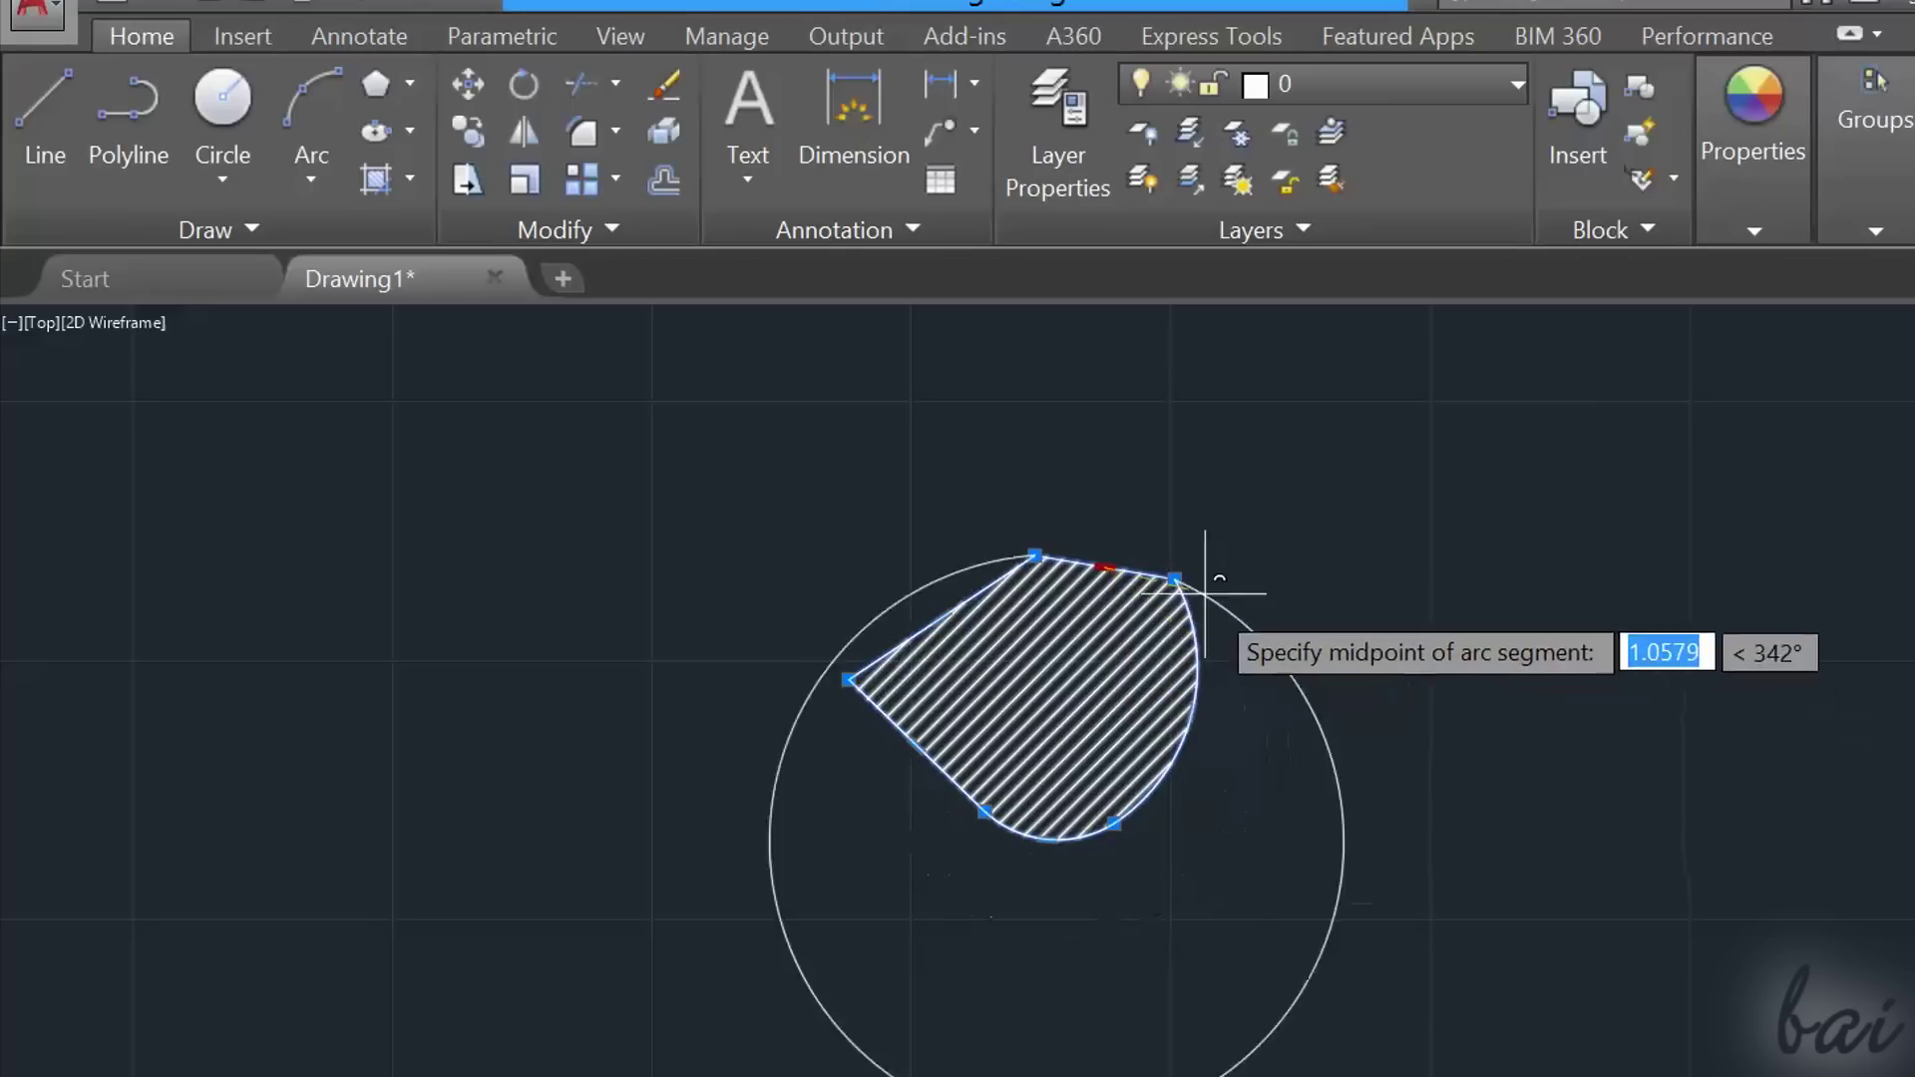
click(1169, 454)
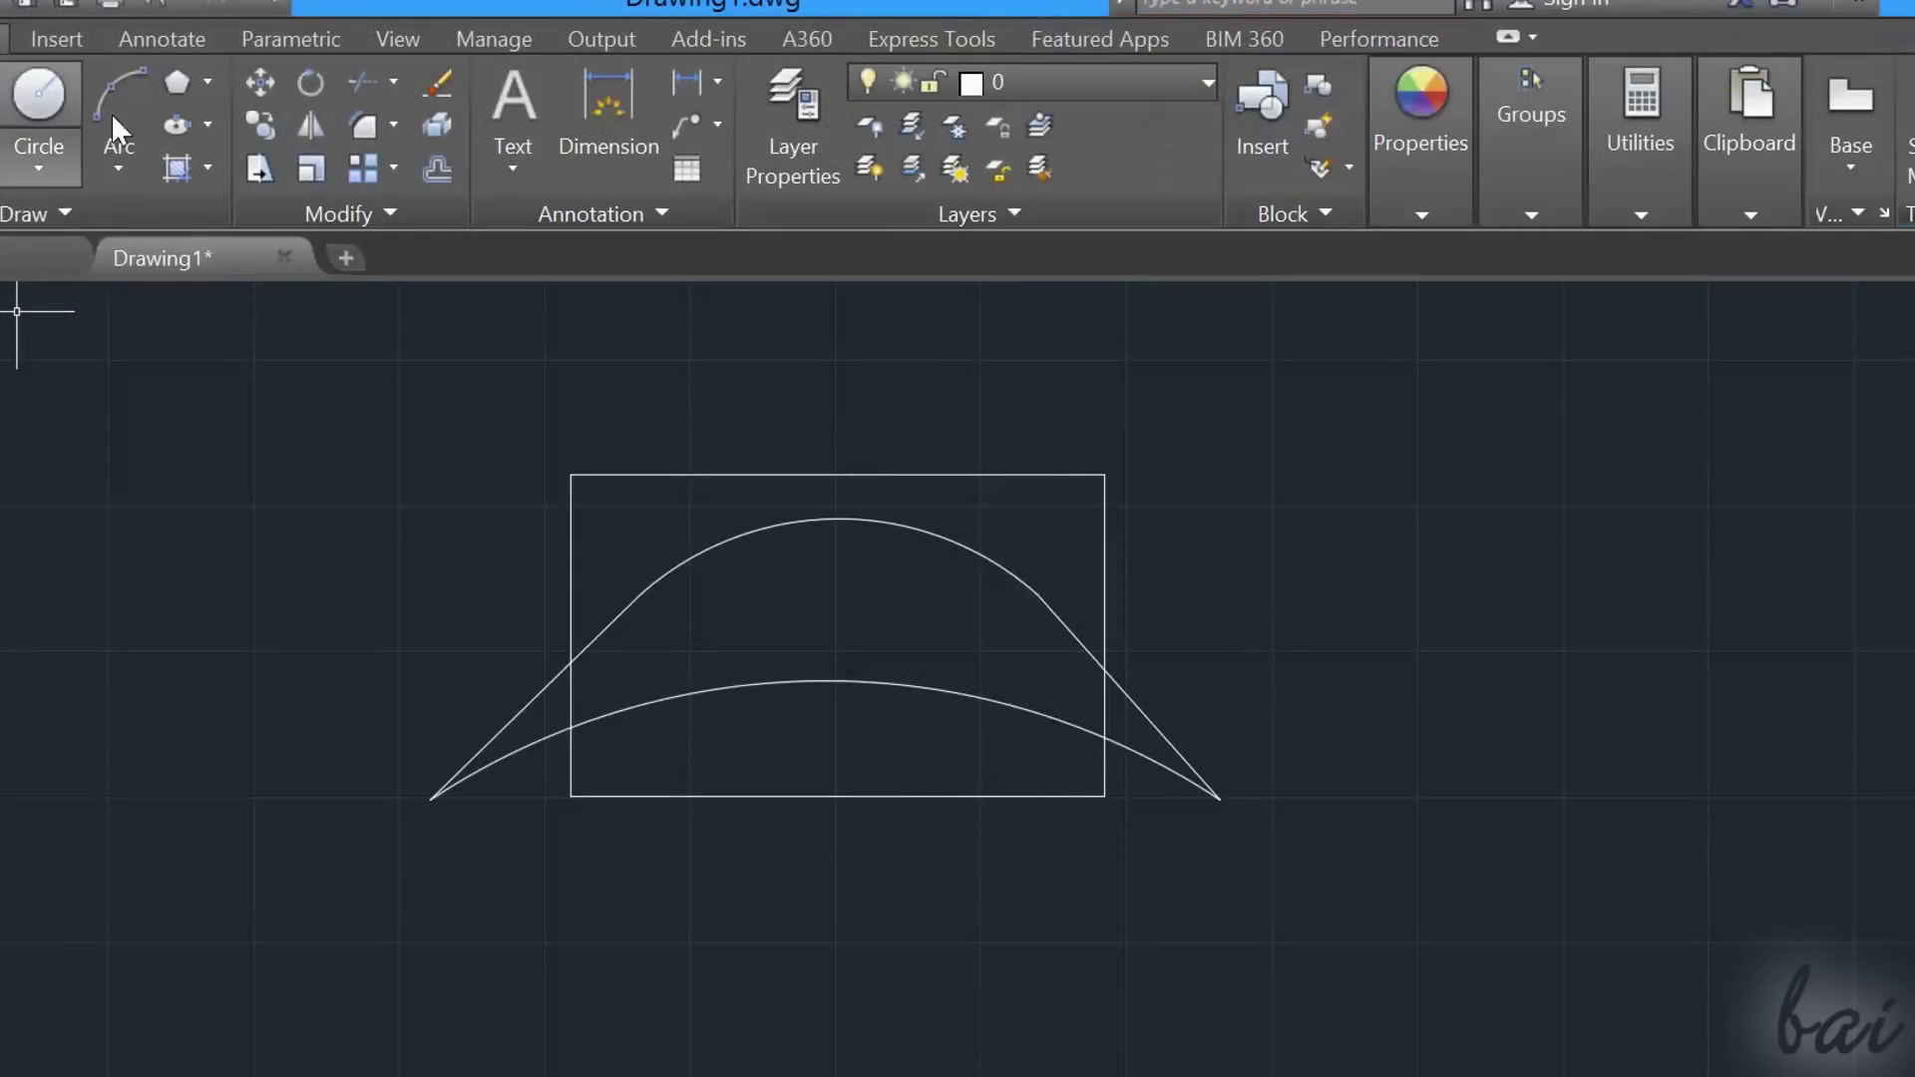
Hatch the lower band and both side triangles together, then undo a trial grip move.
click(185, 174)
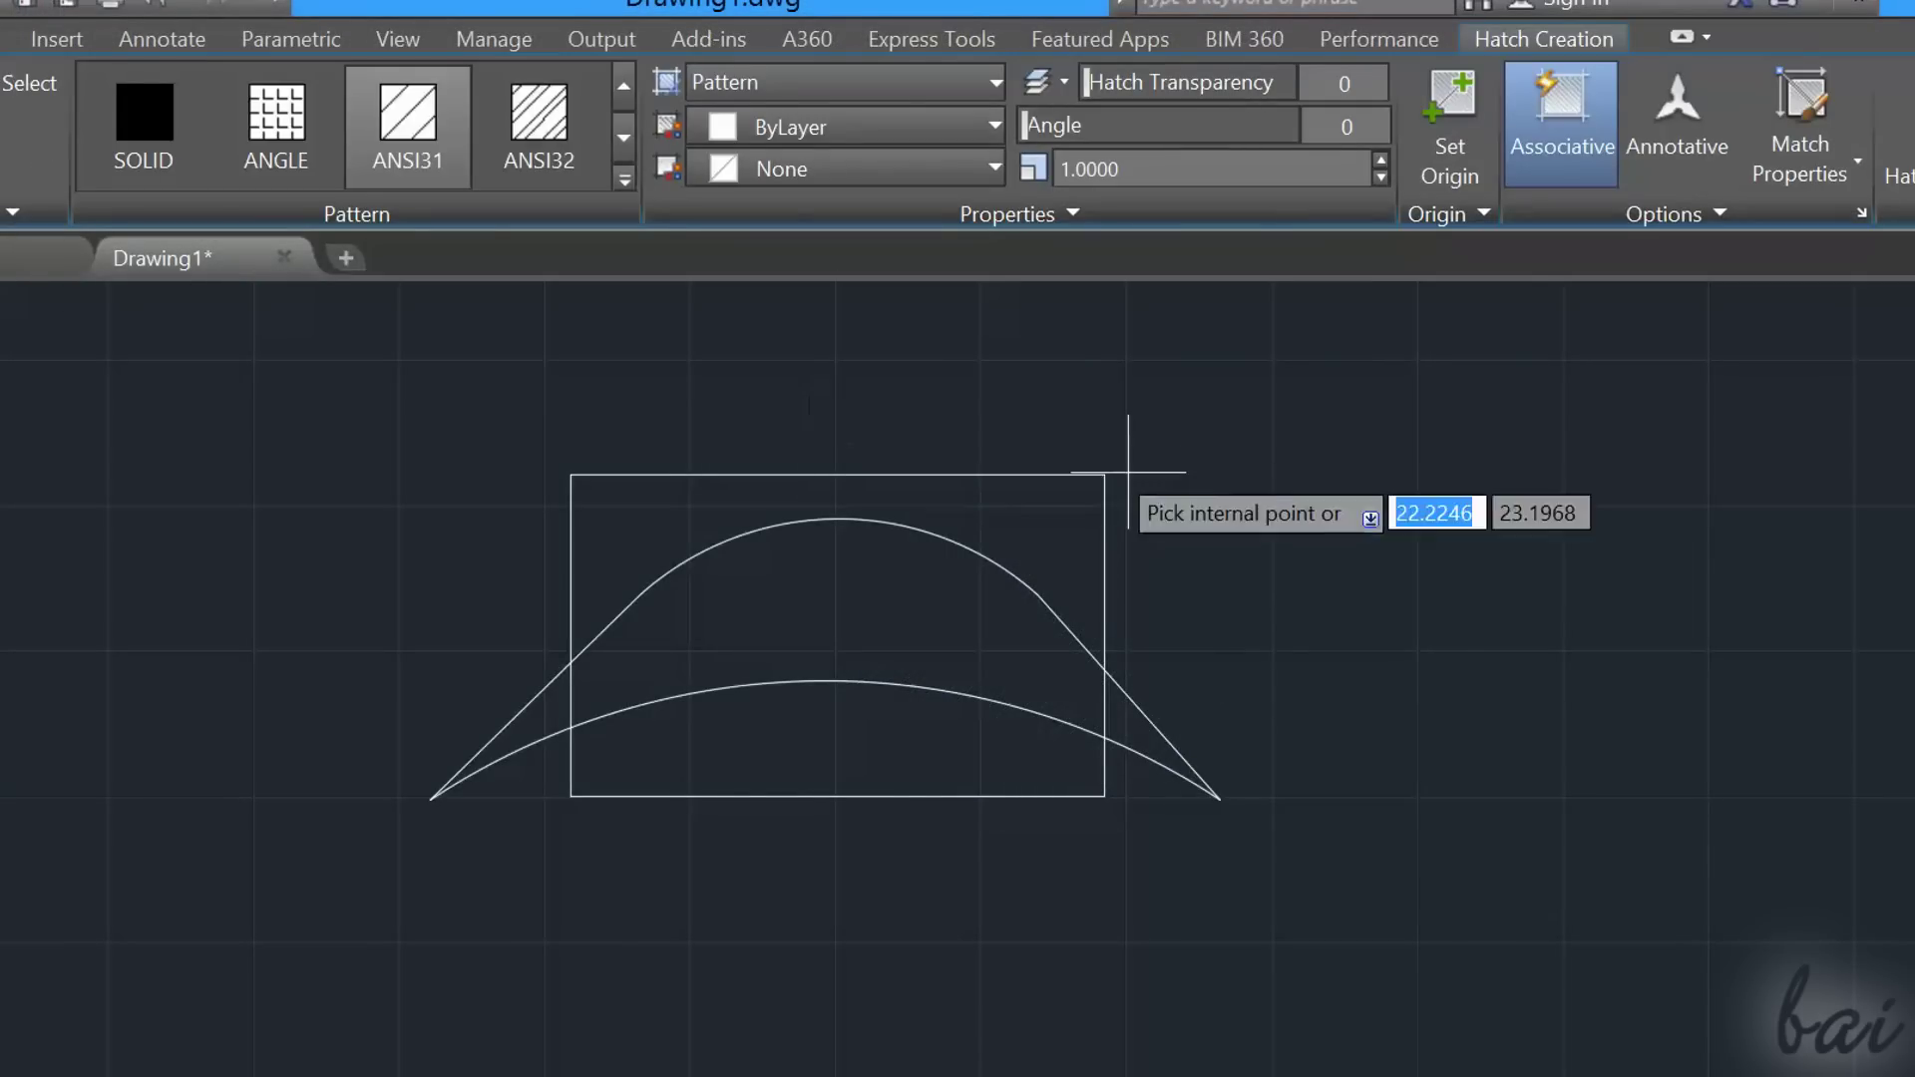
click(952, 761)
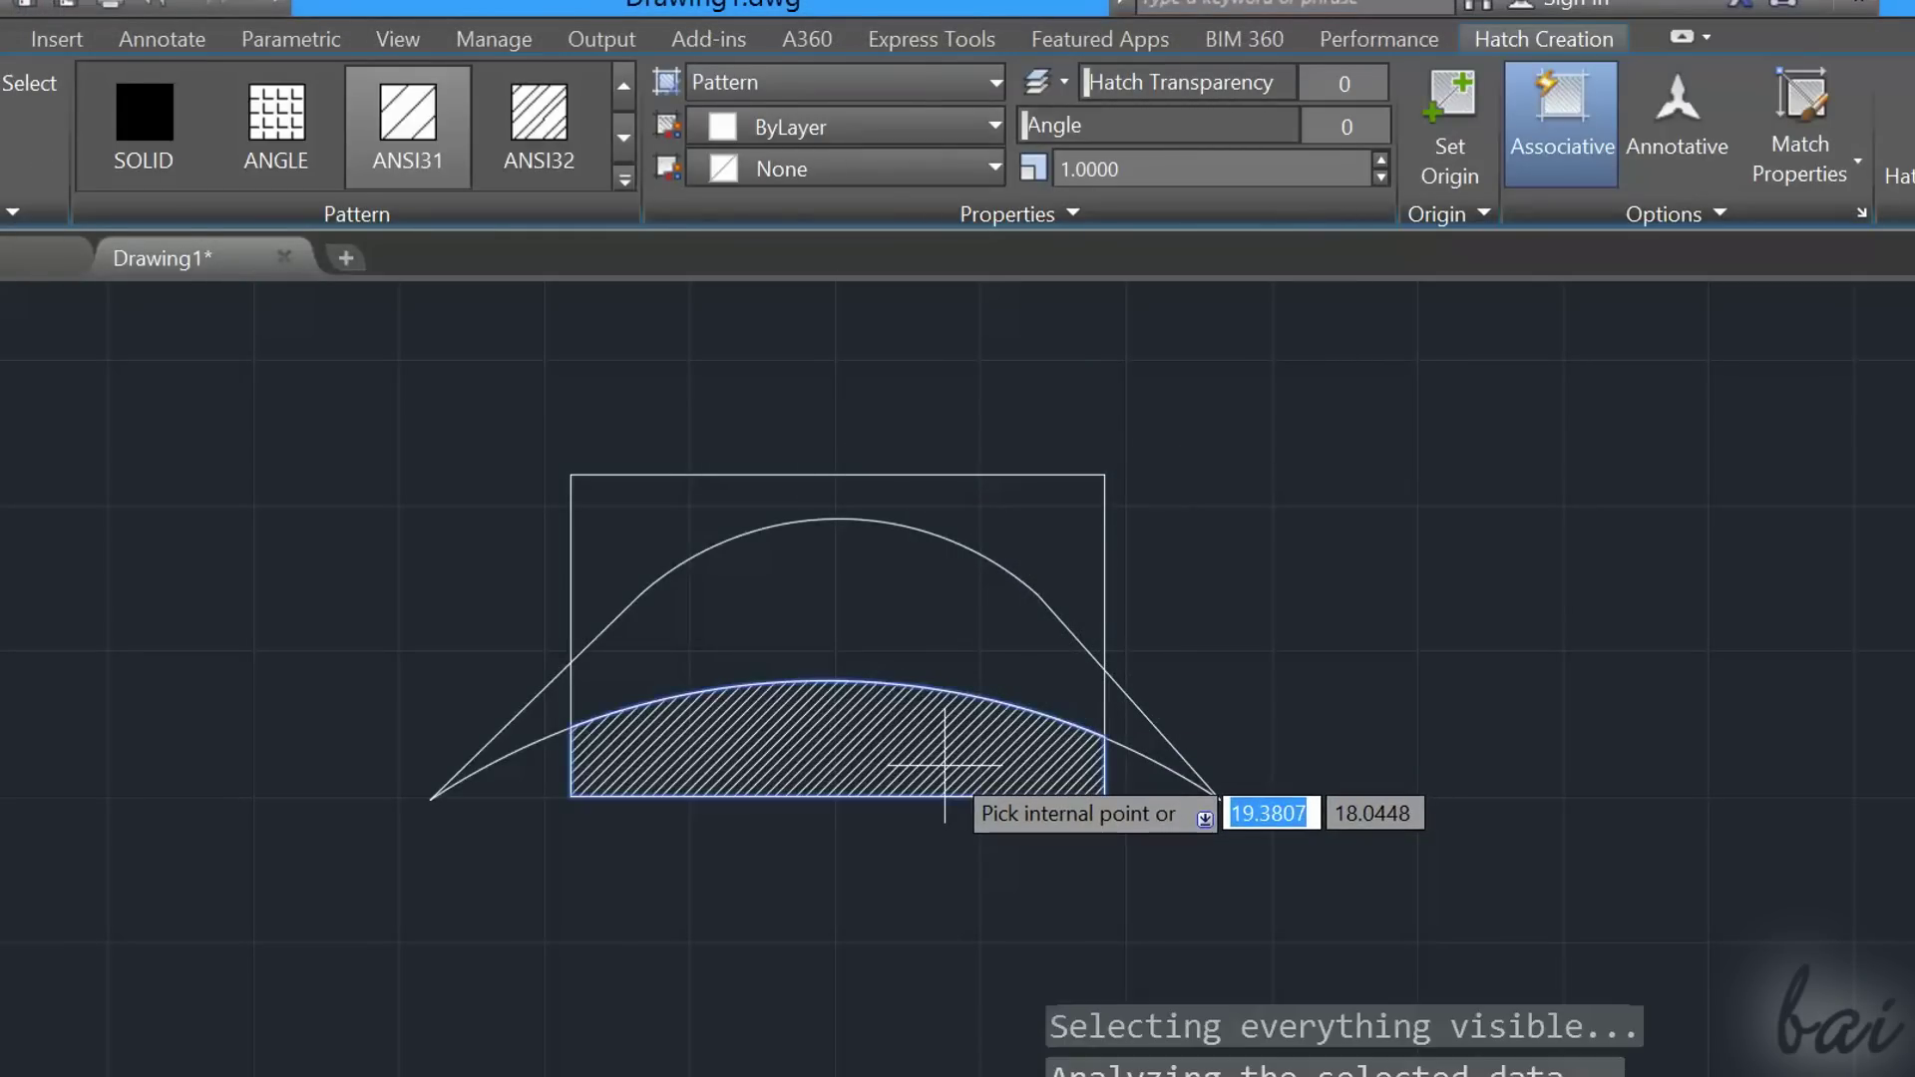
click(1144, 724)
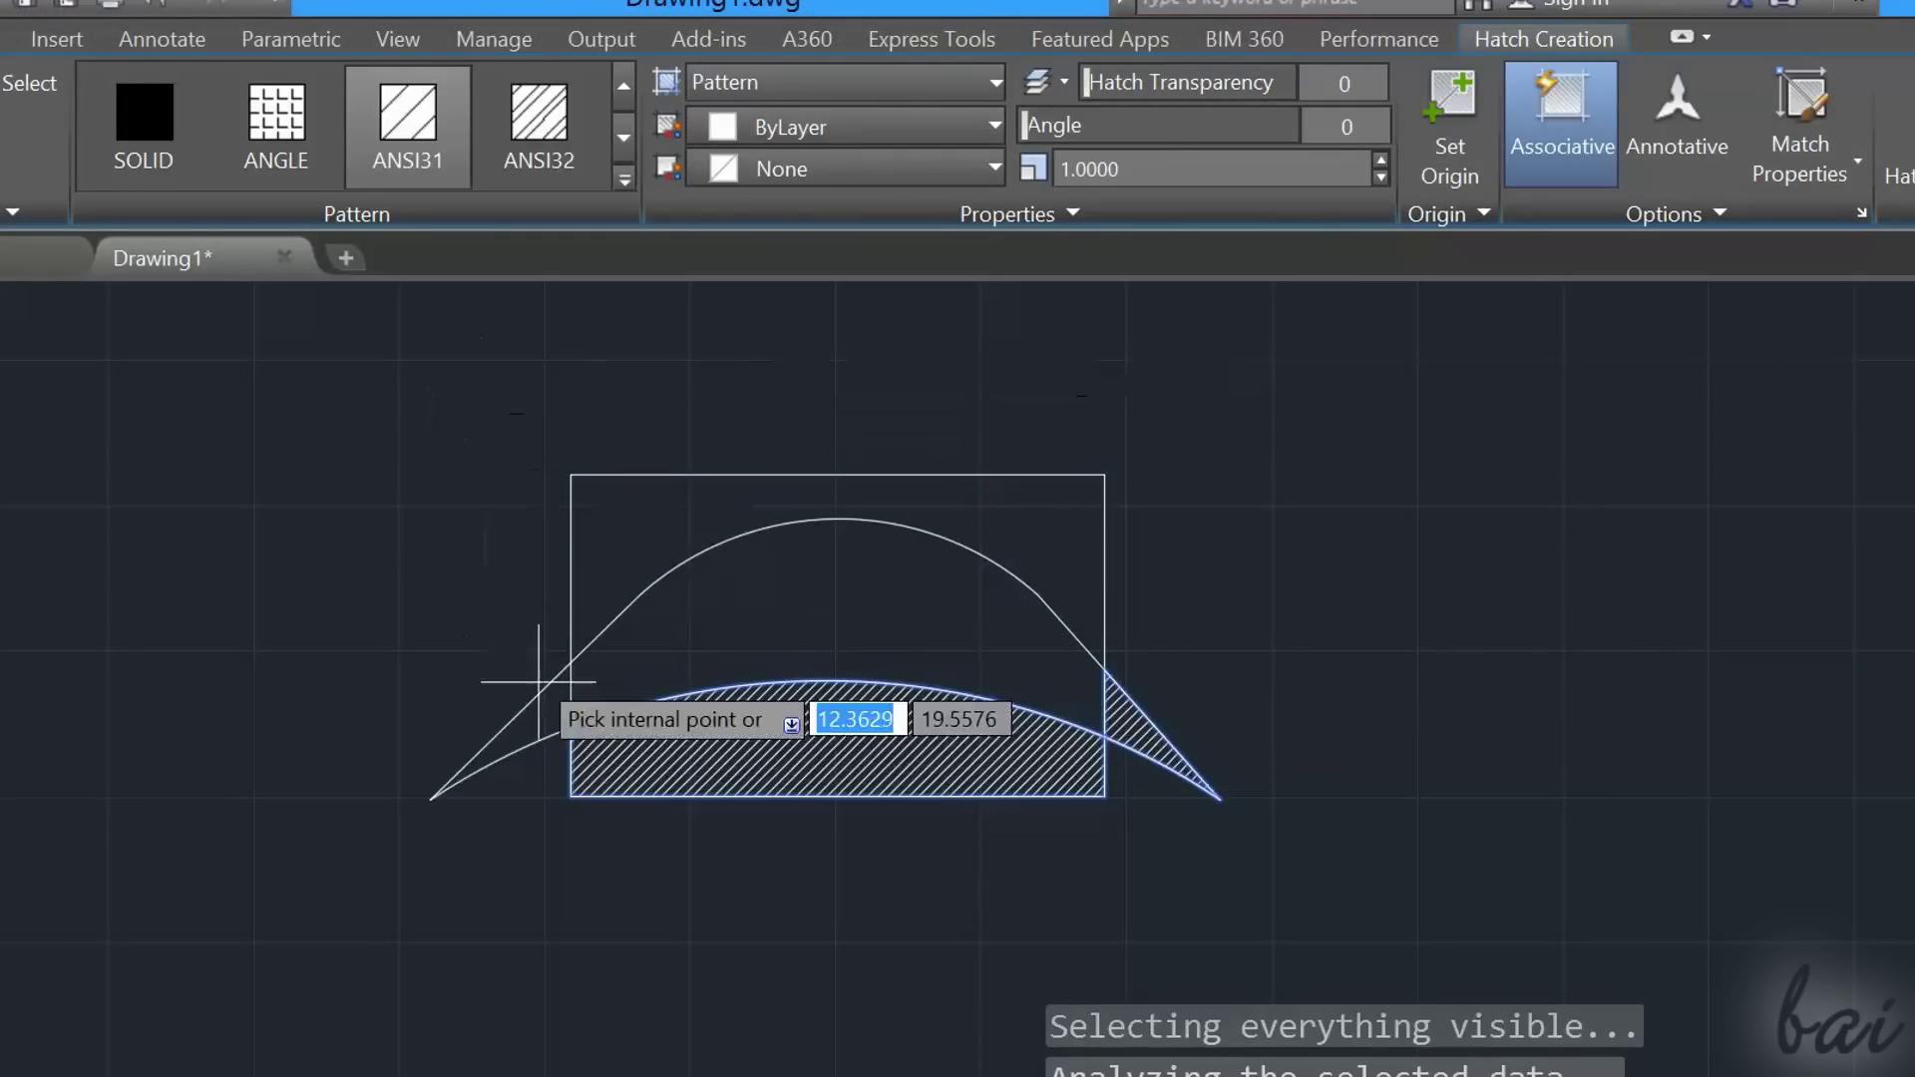
click(547, 717)
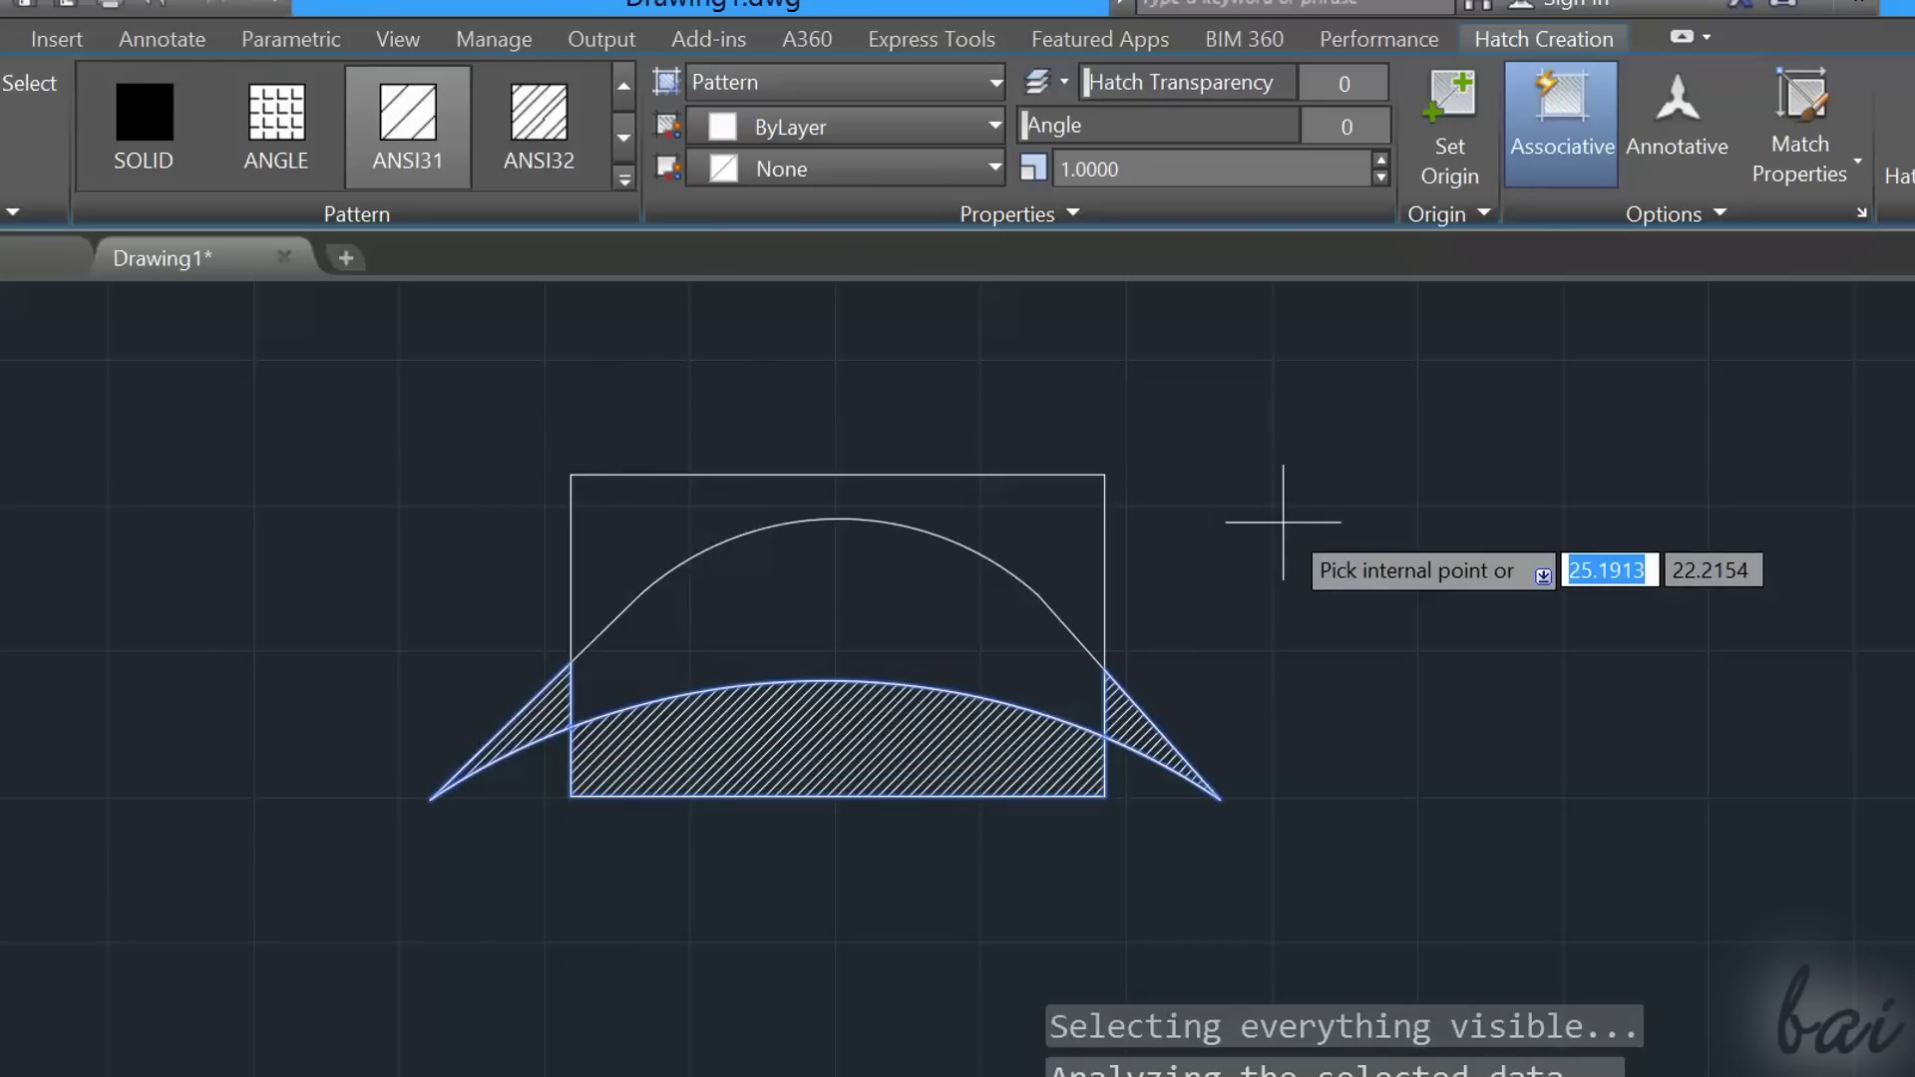
key(Return)
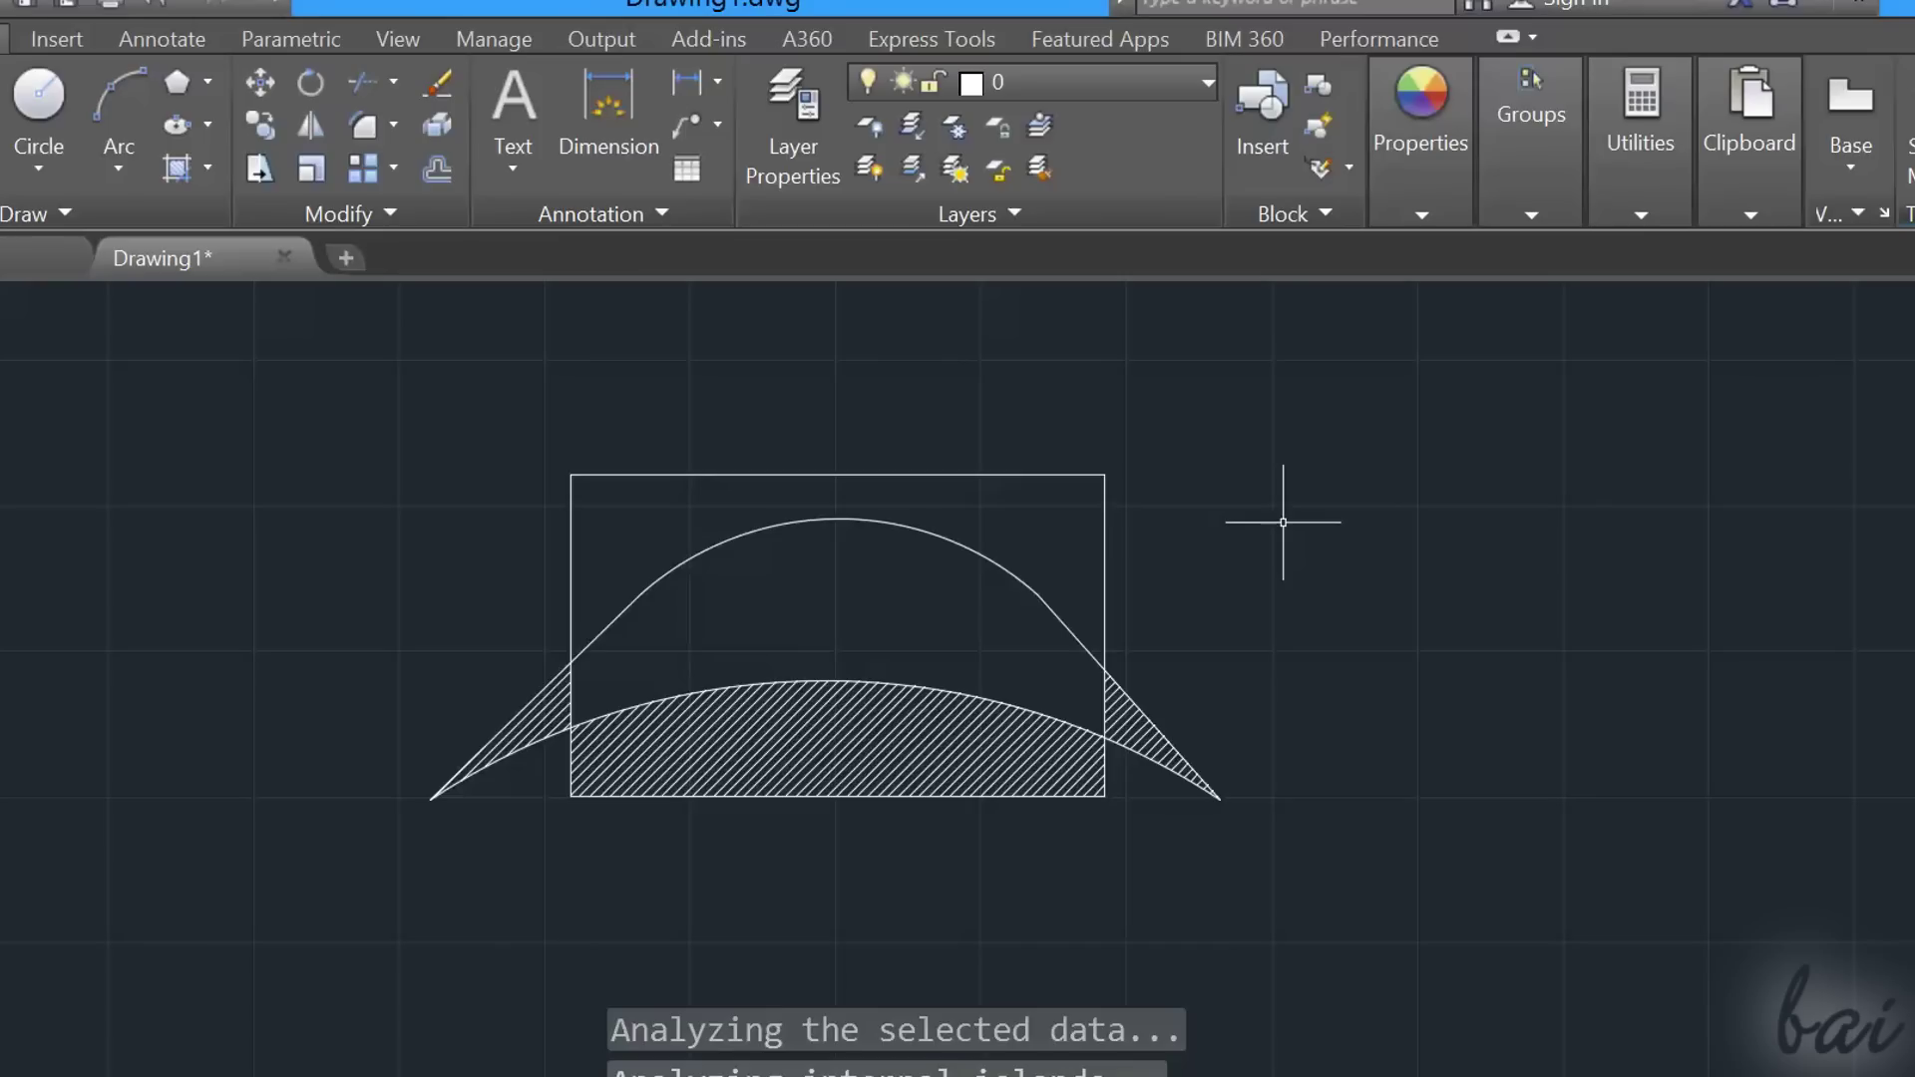
click(859, 730)
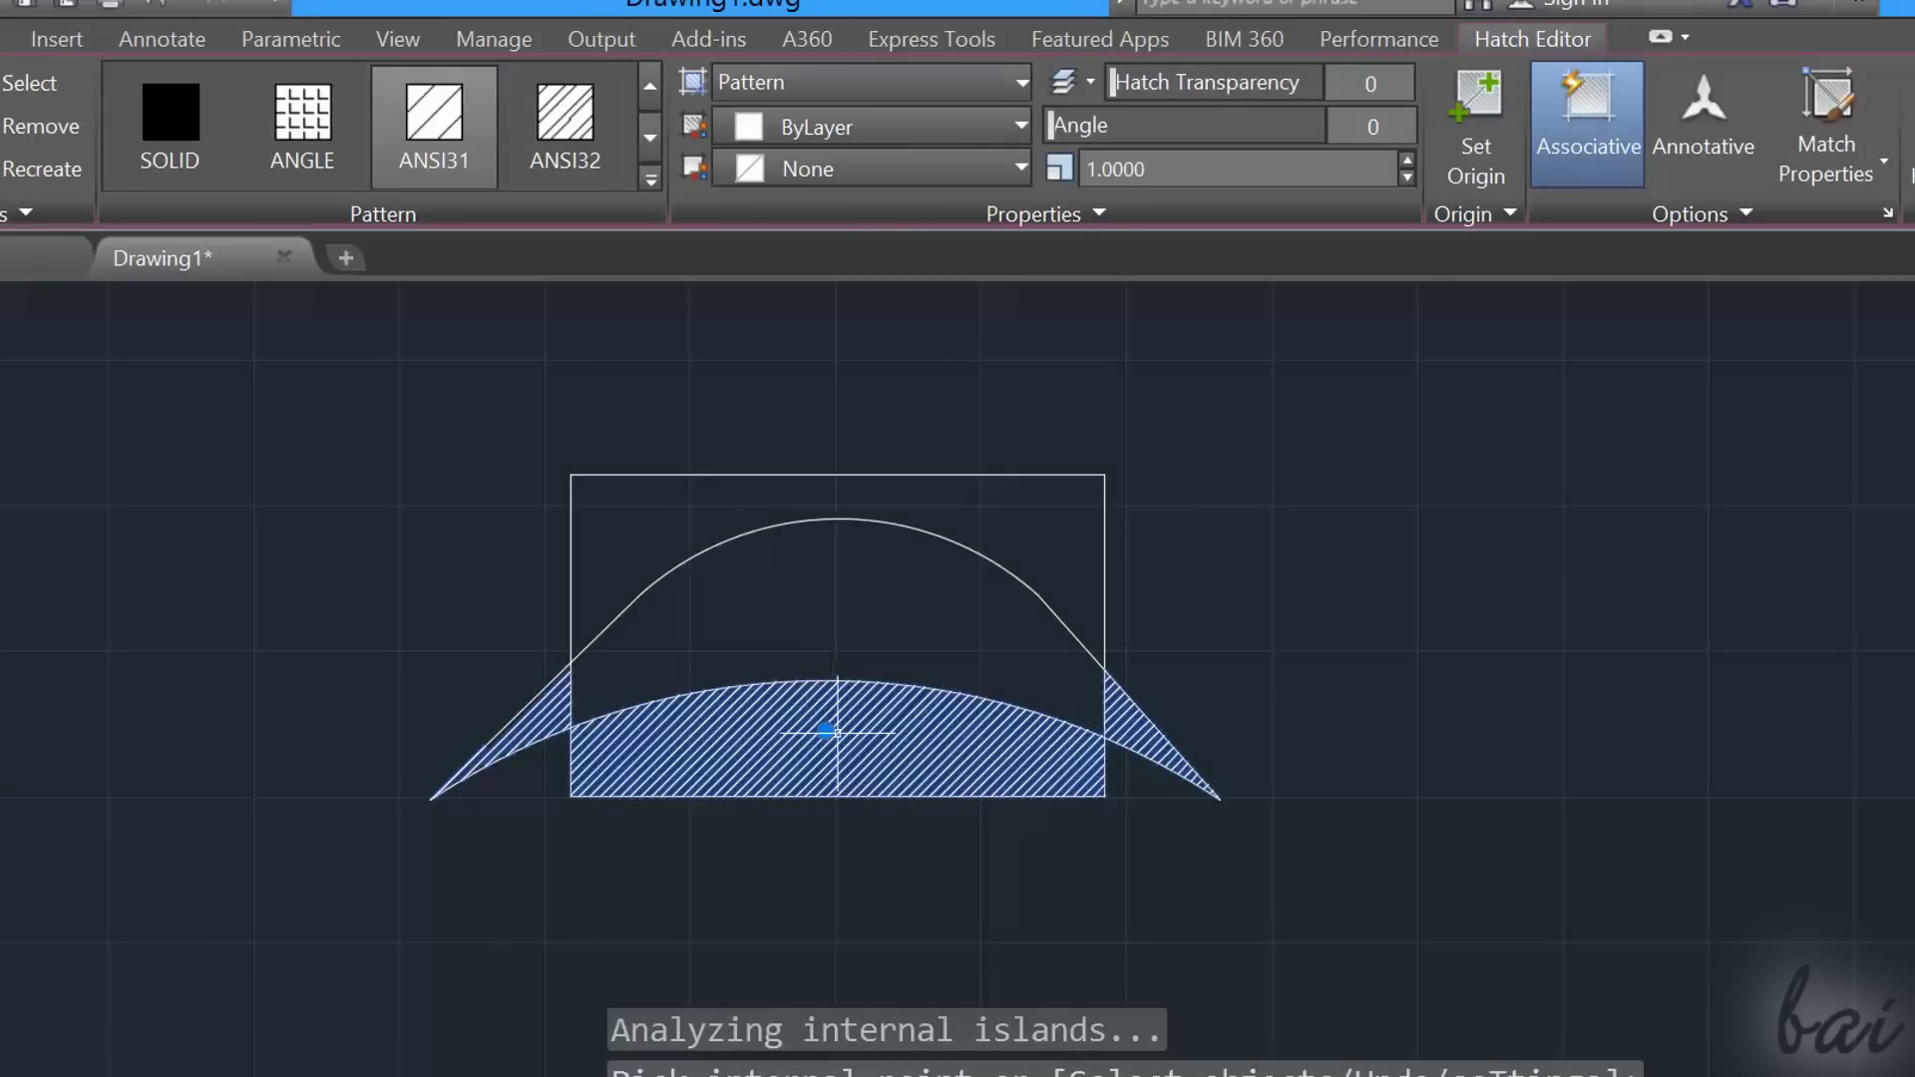
click(826, 732)
click(1499, 546)
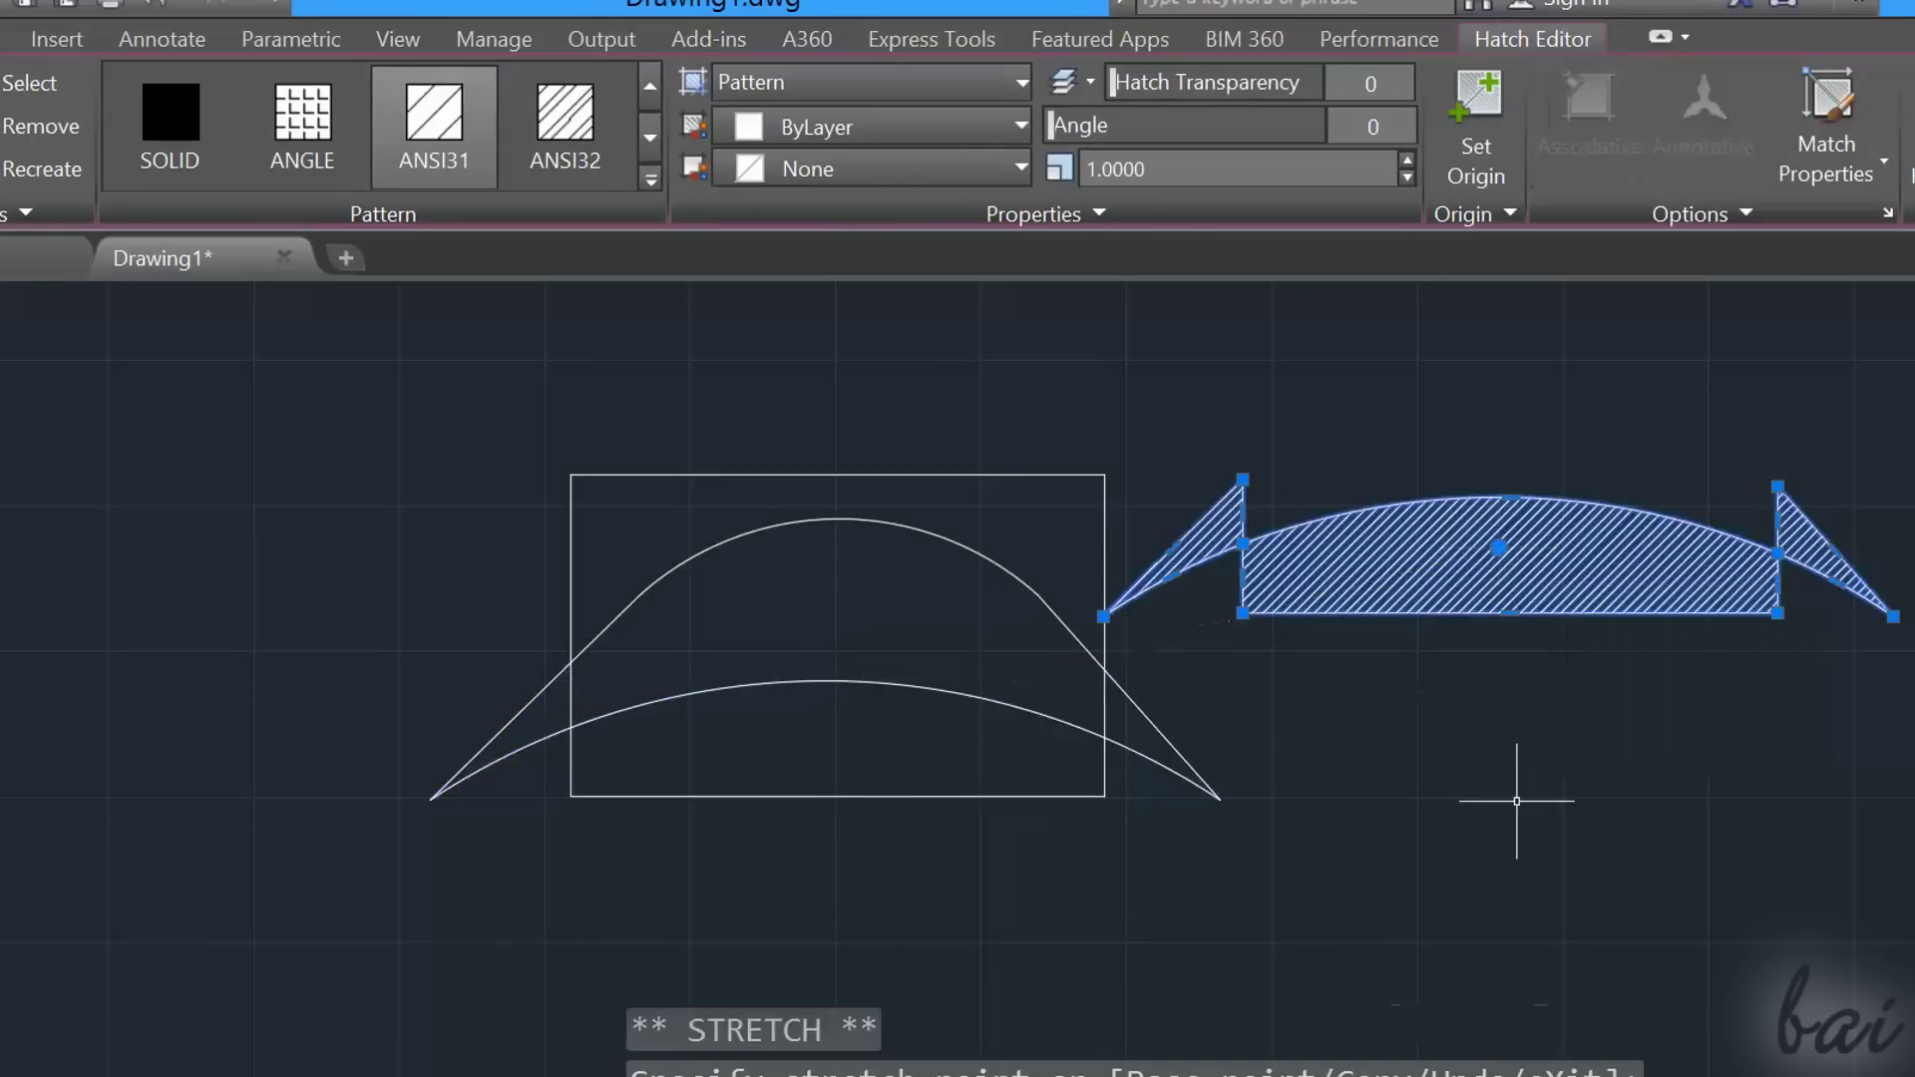
key(ctrl+z)
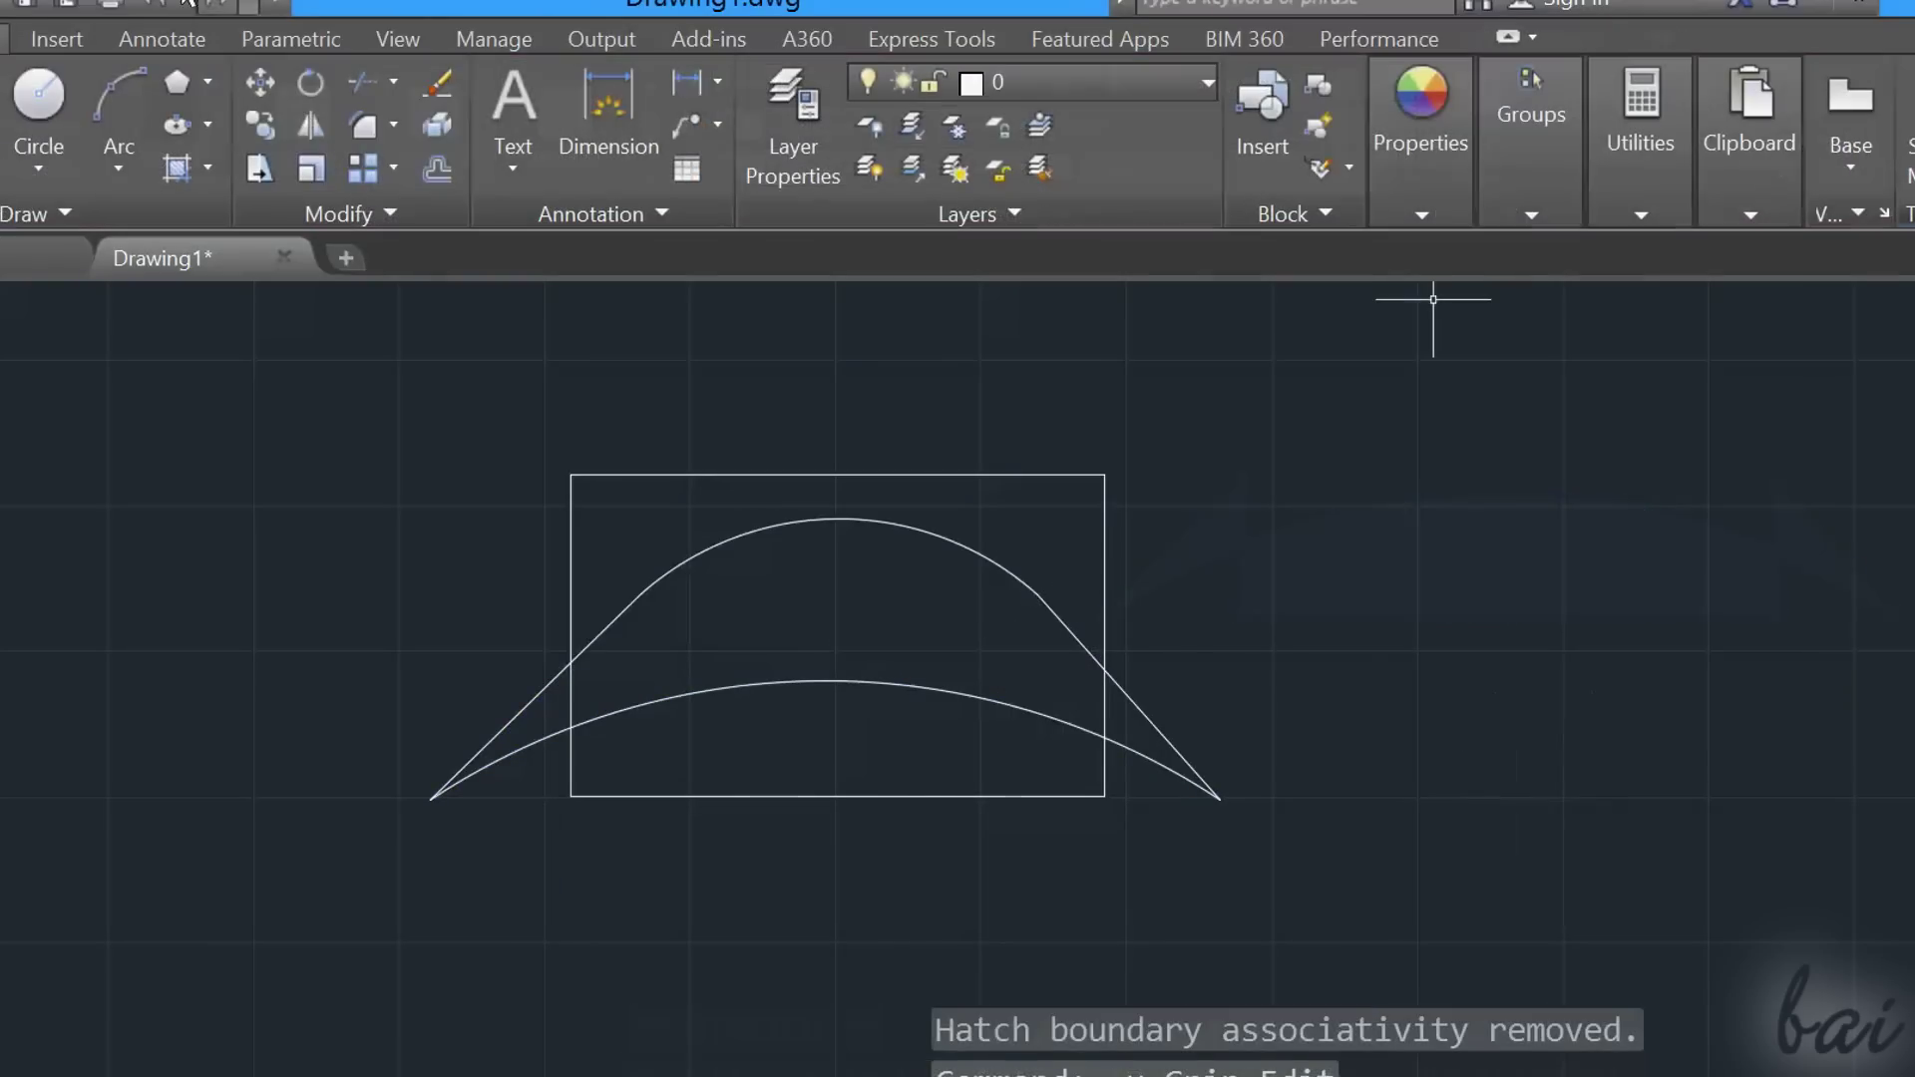
Hatch the region below the lower arc and the left region as separate hatches.
click(181, 166)
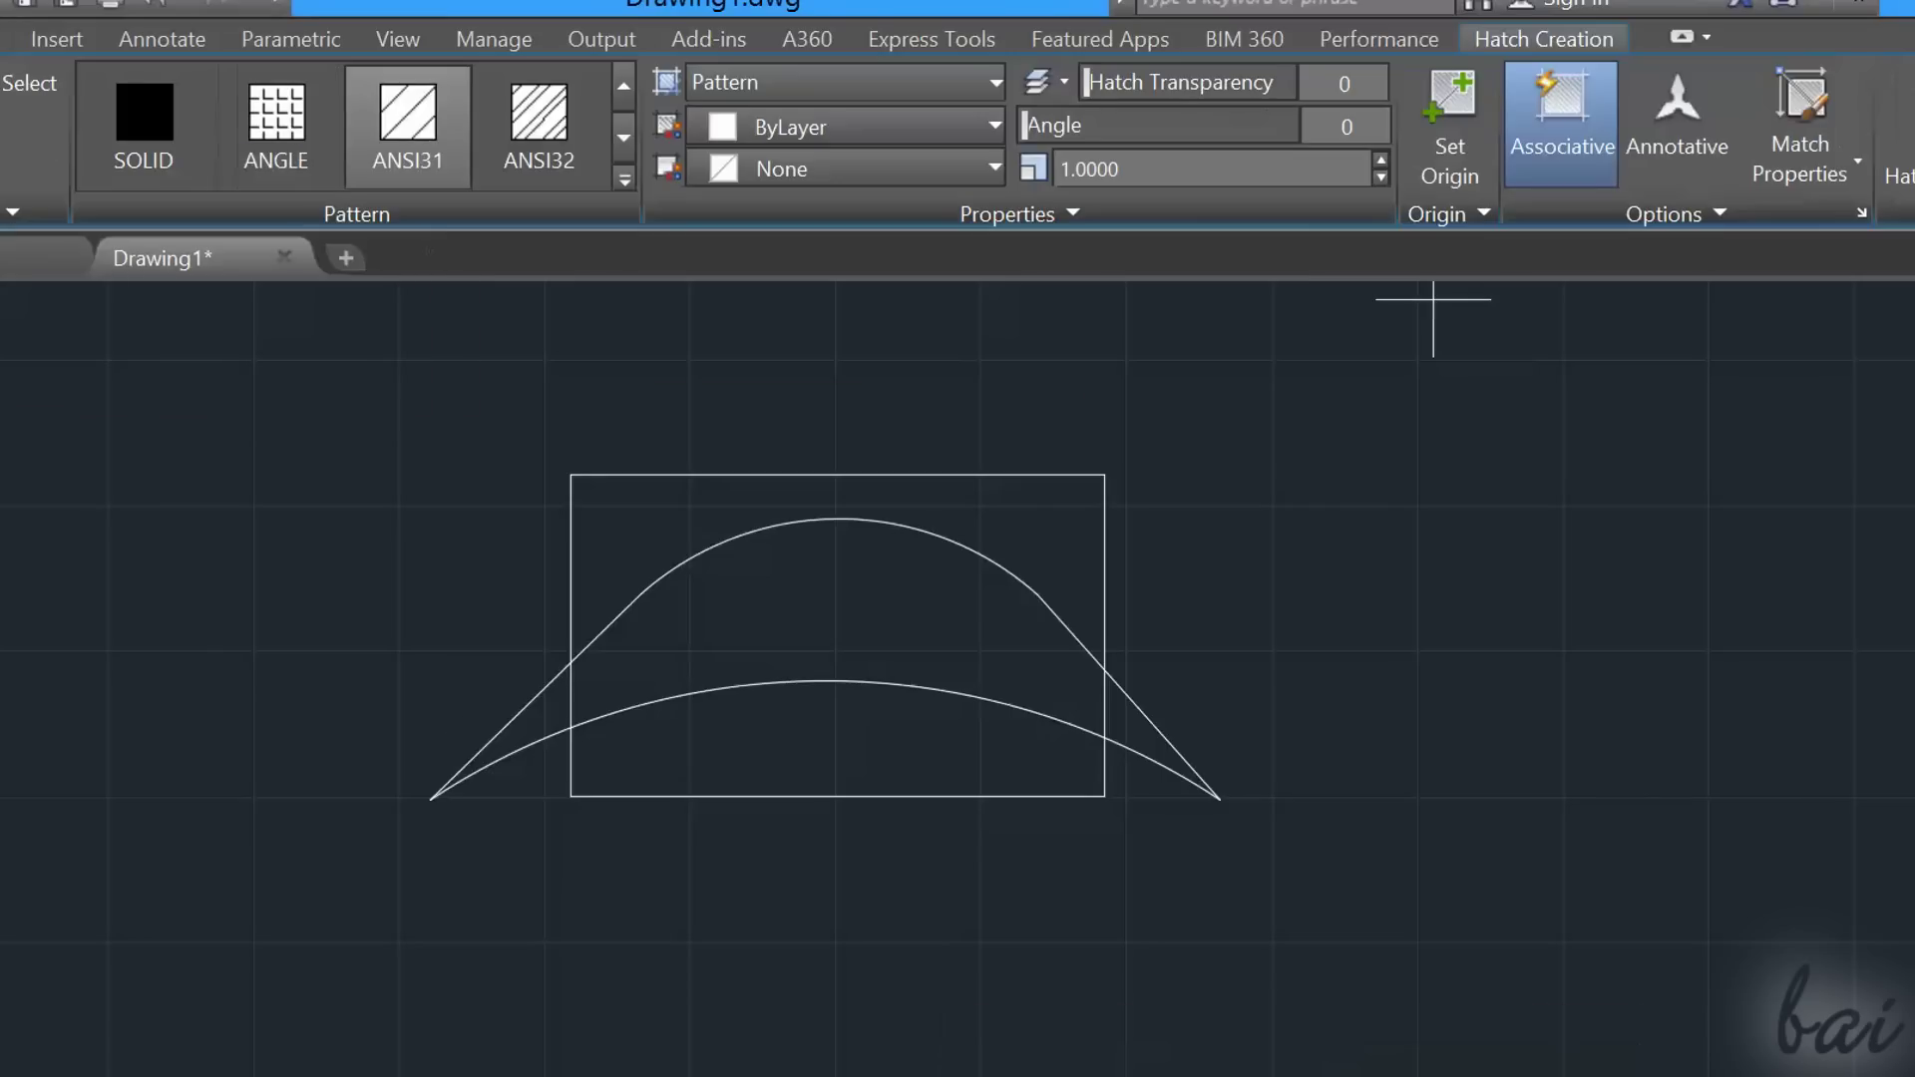
click(804, 739)
key(Return)
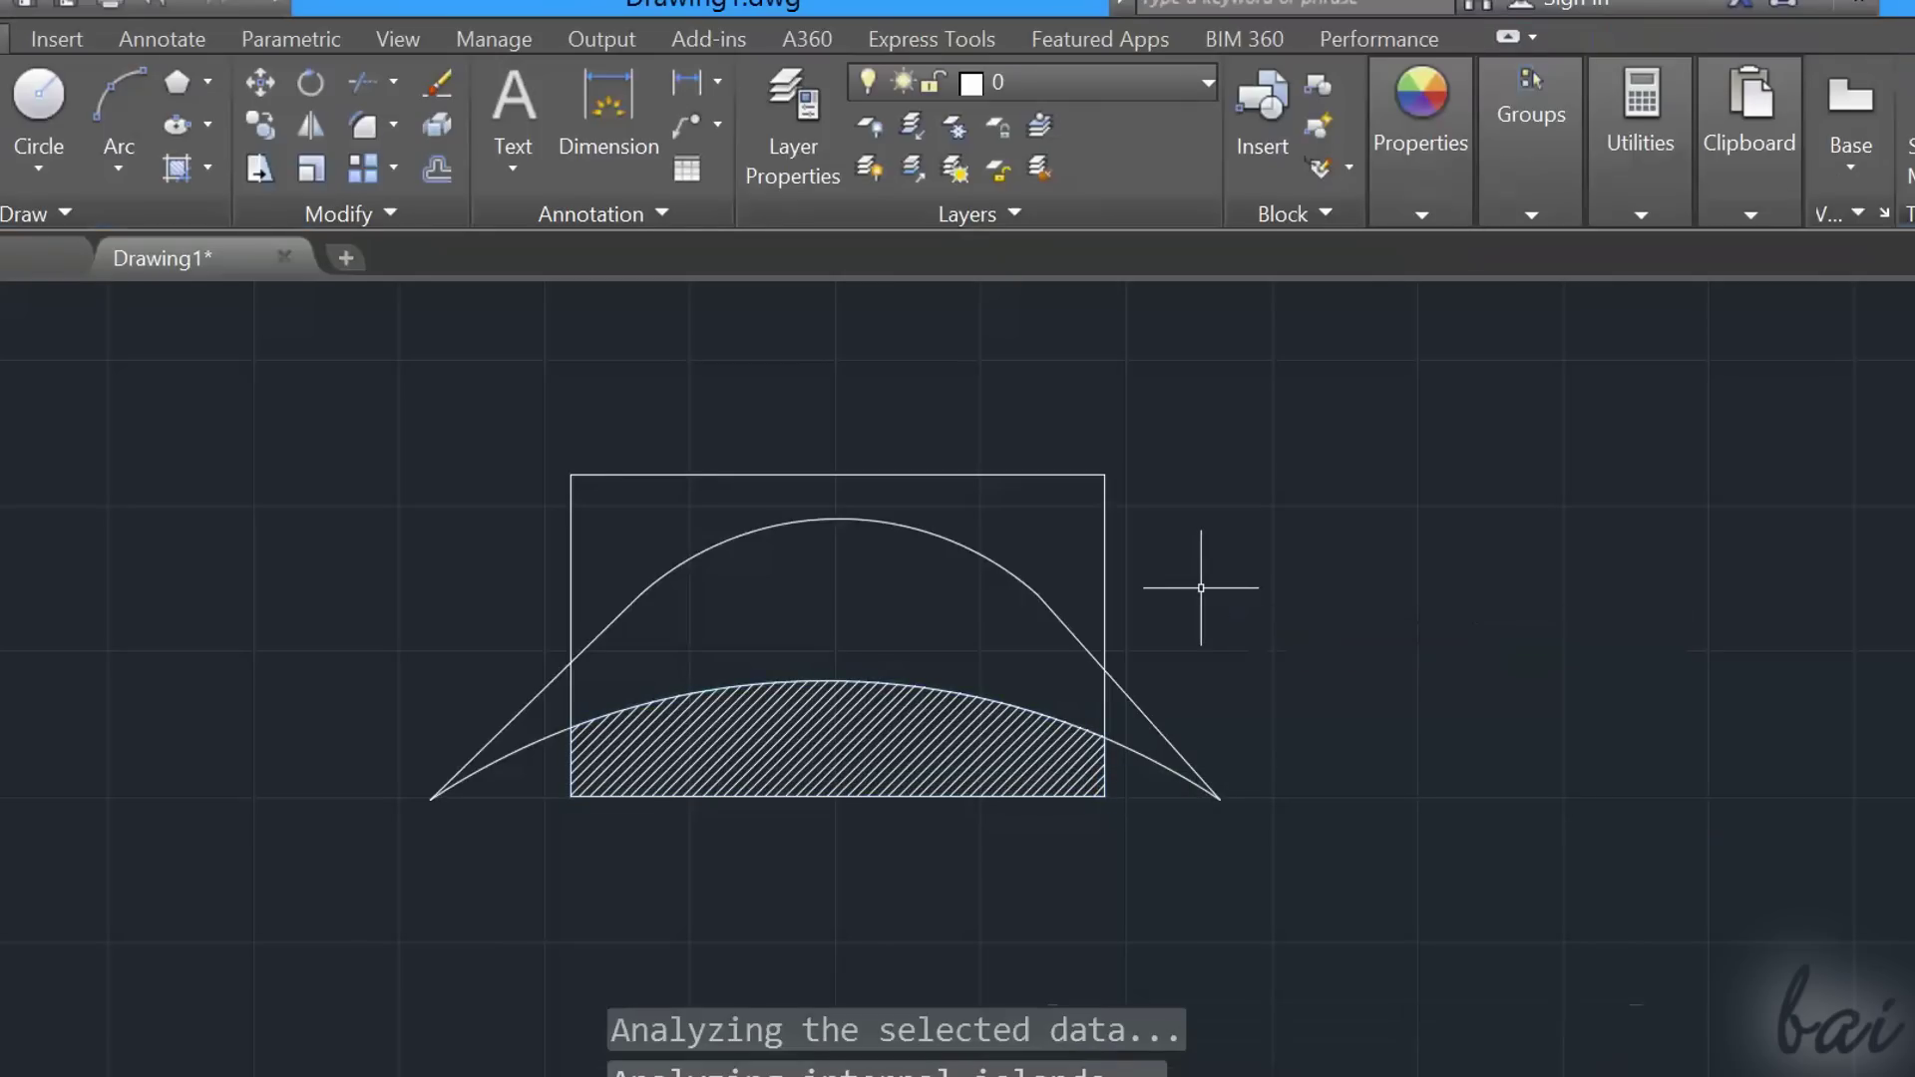
click(185, 166)
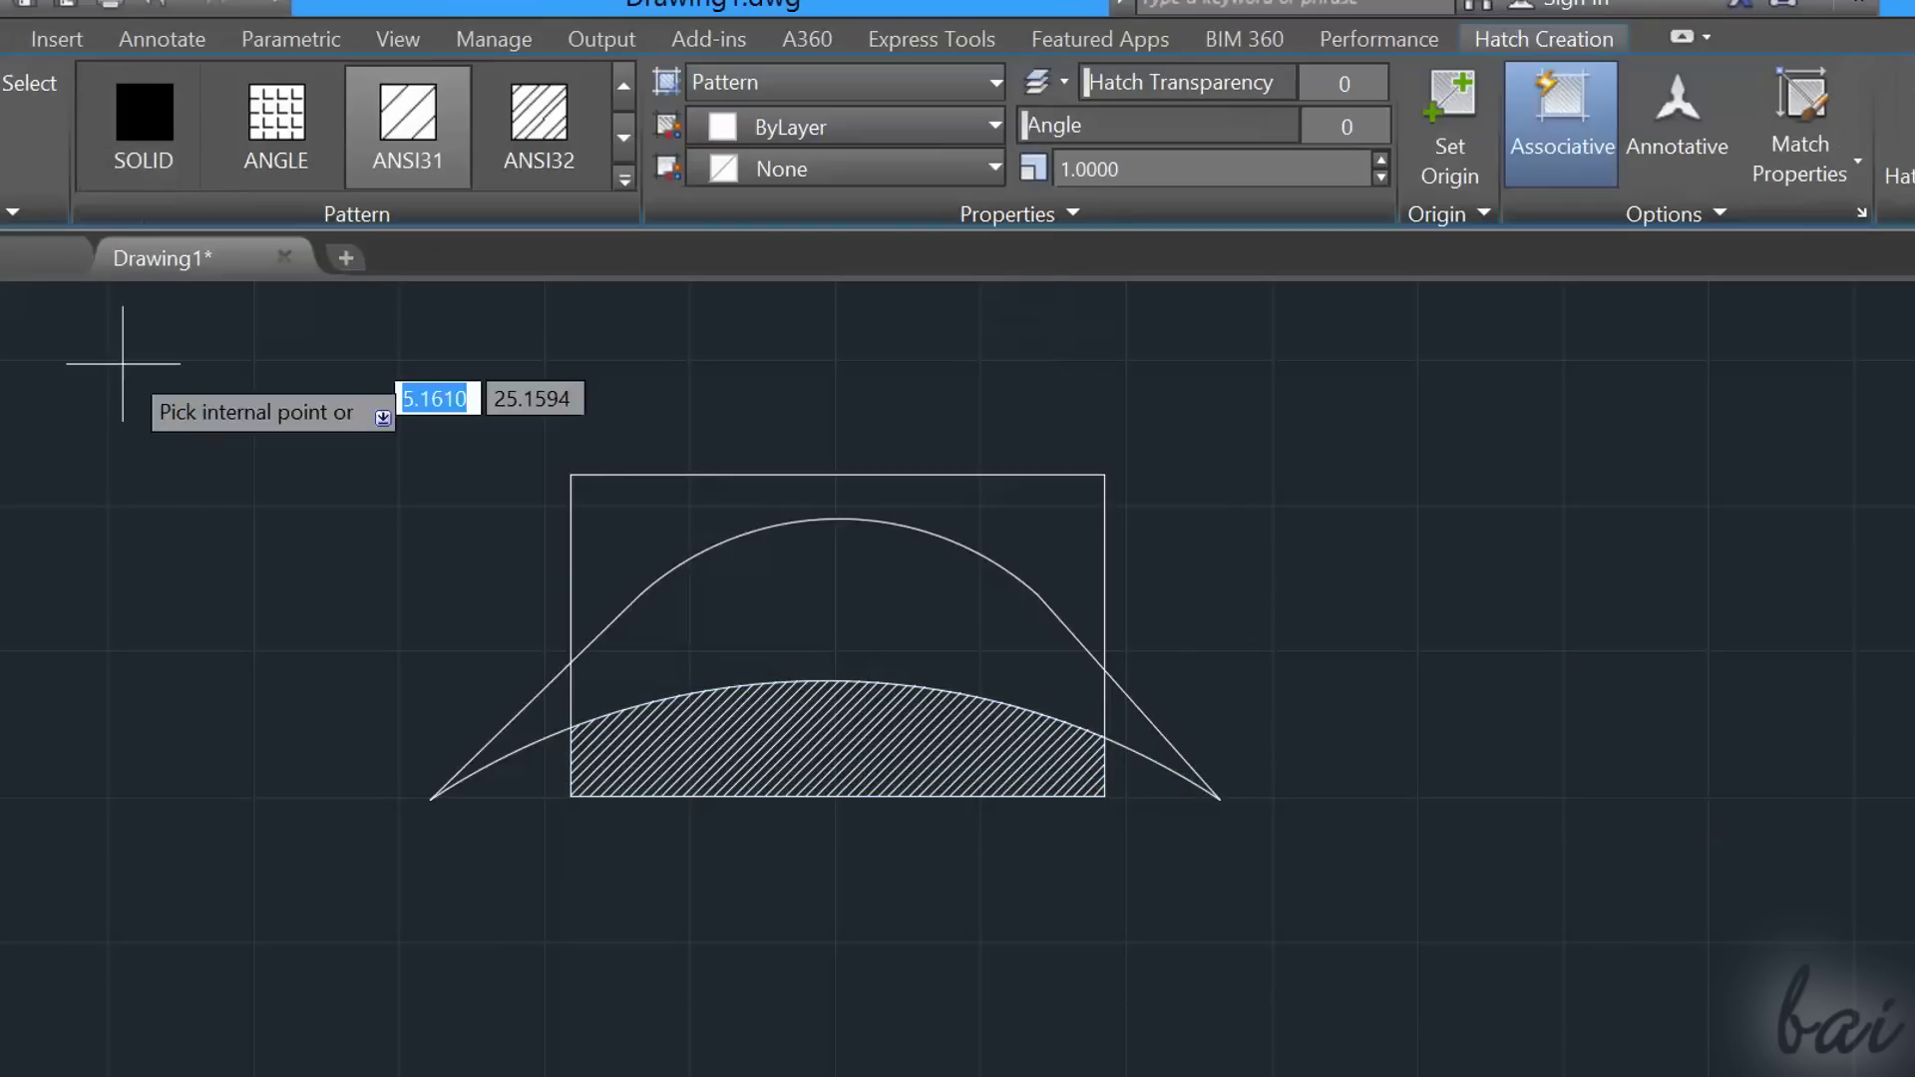
click(519, 744)
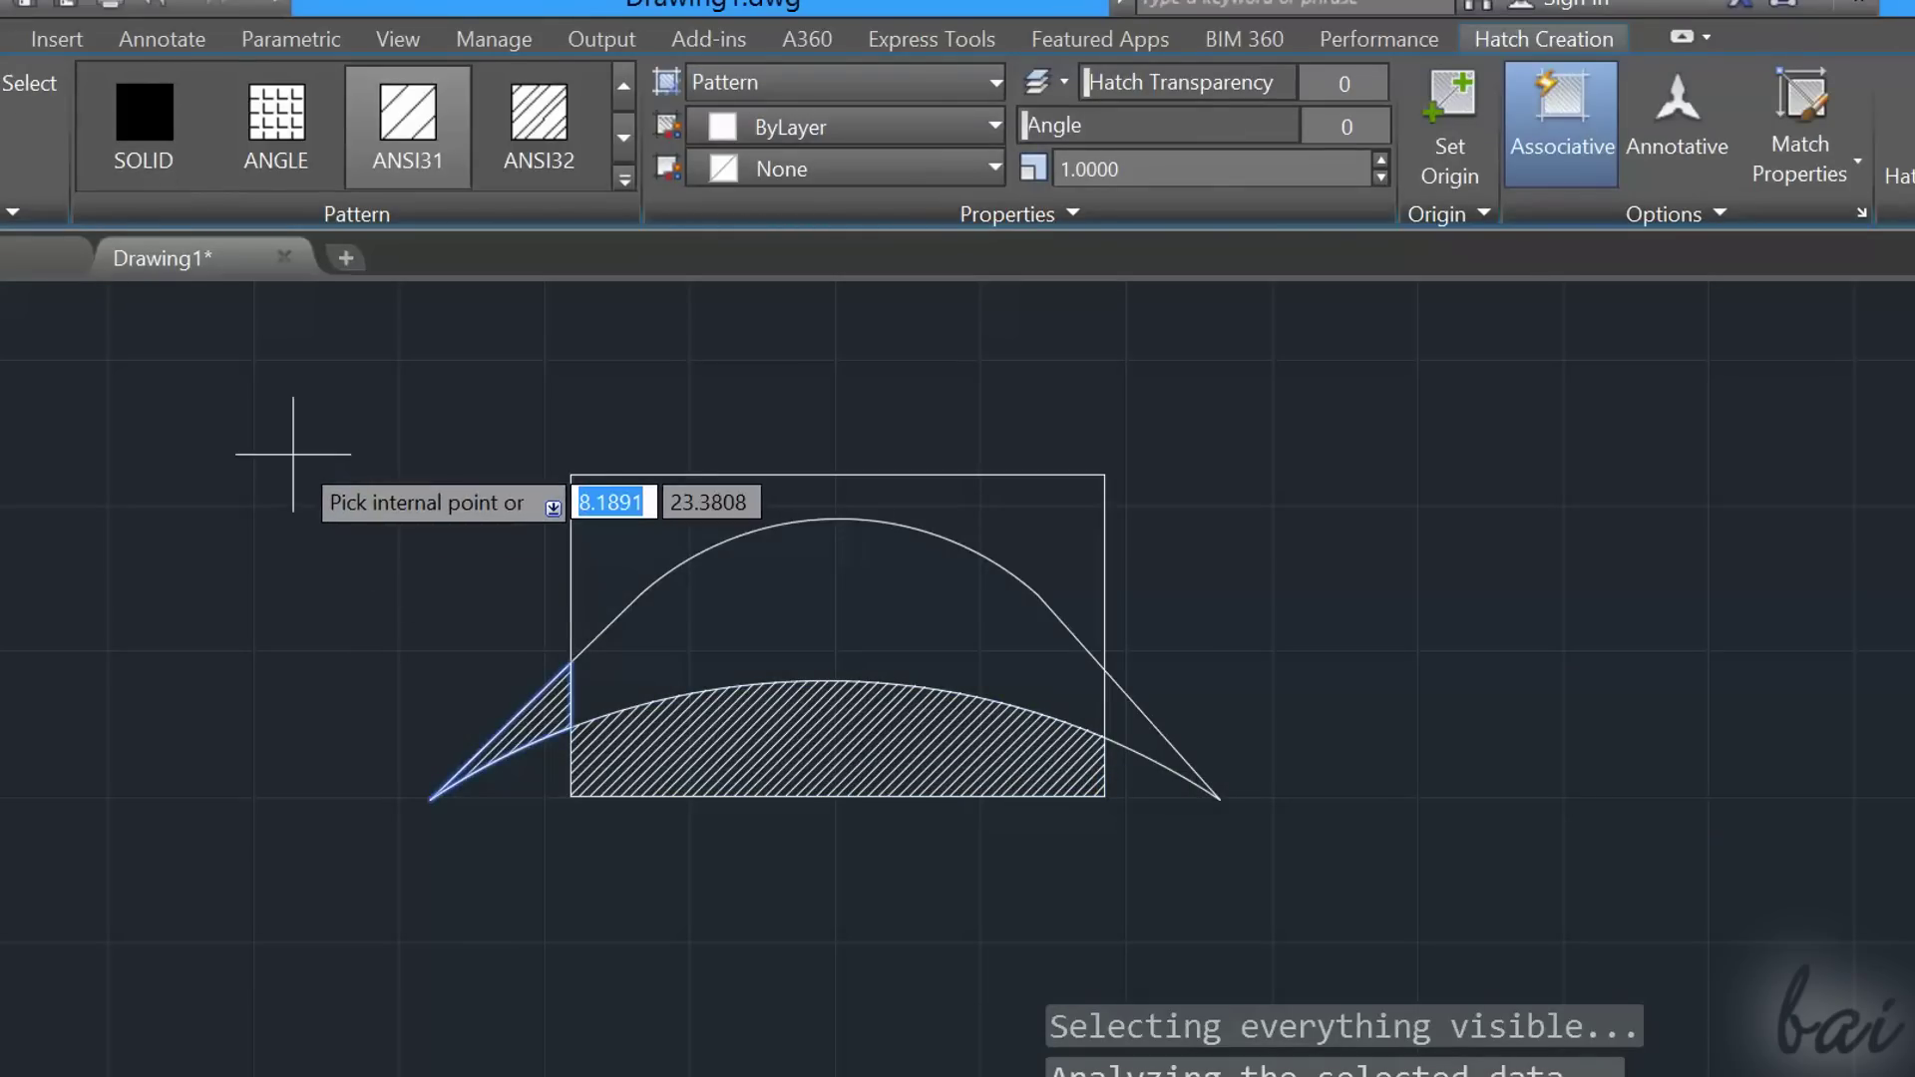
key(Return)
click(183, 170)
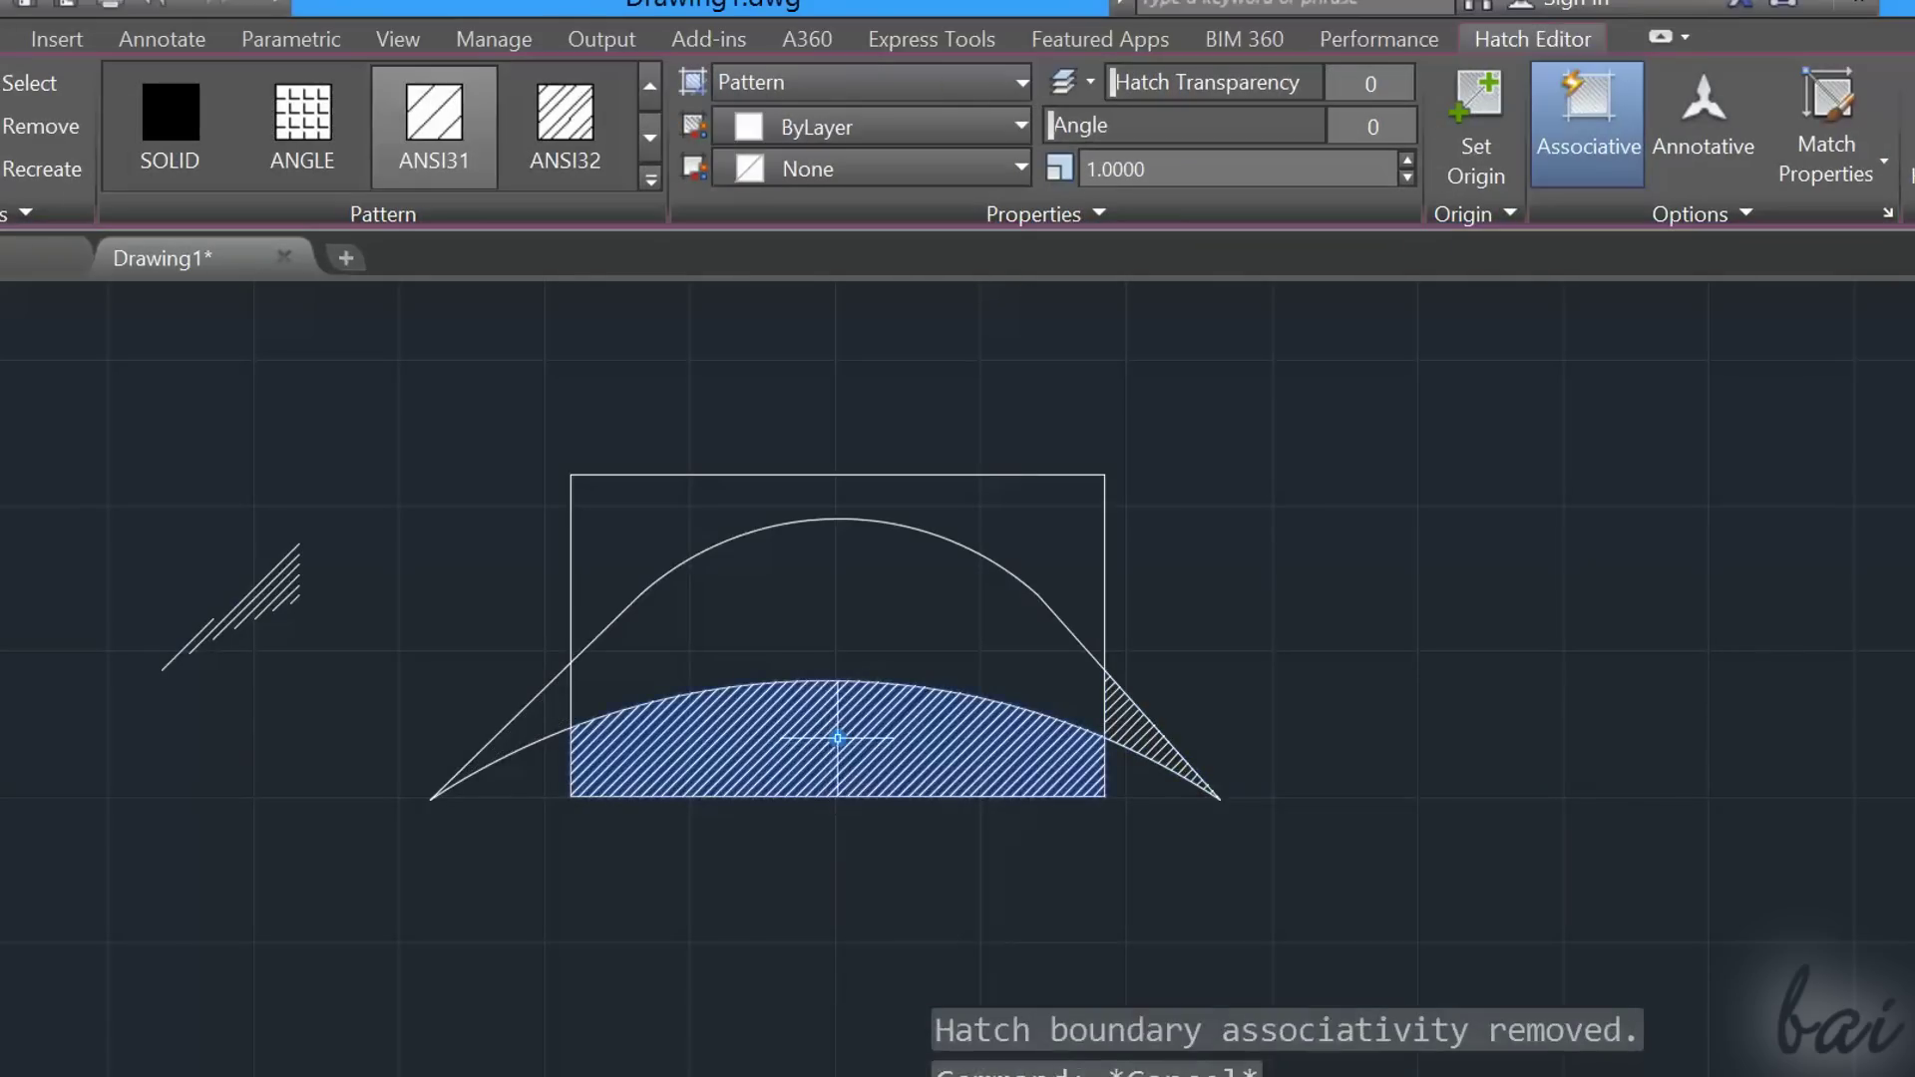
Drag the middle hatch down and the right hatch up-right, away from their boundaries.
click(838, 735)
click(836, 909)
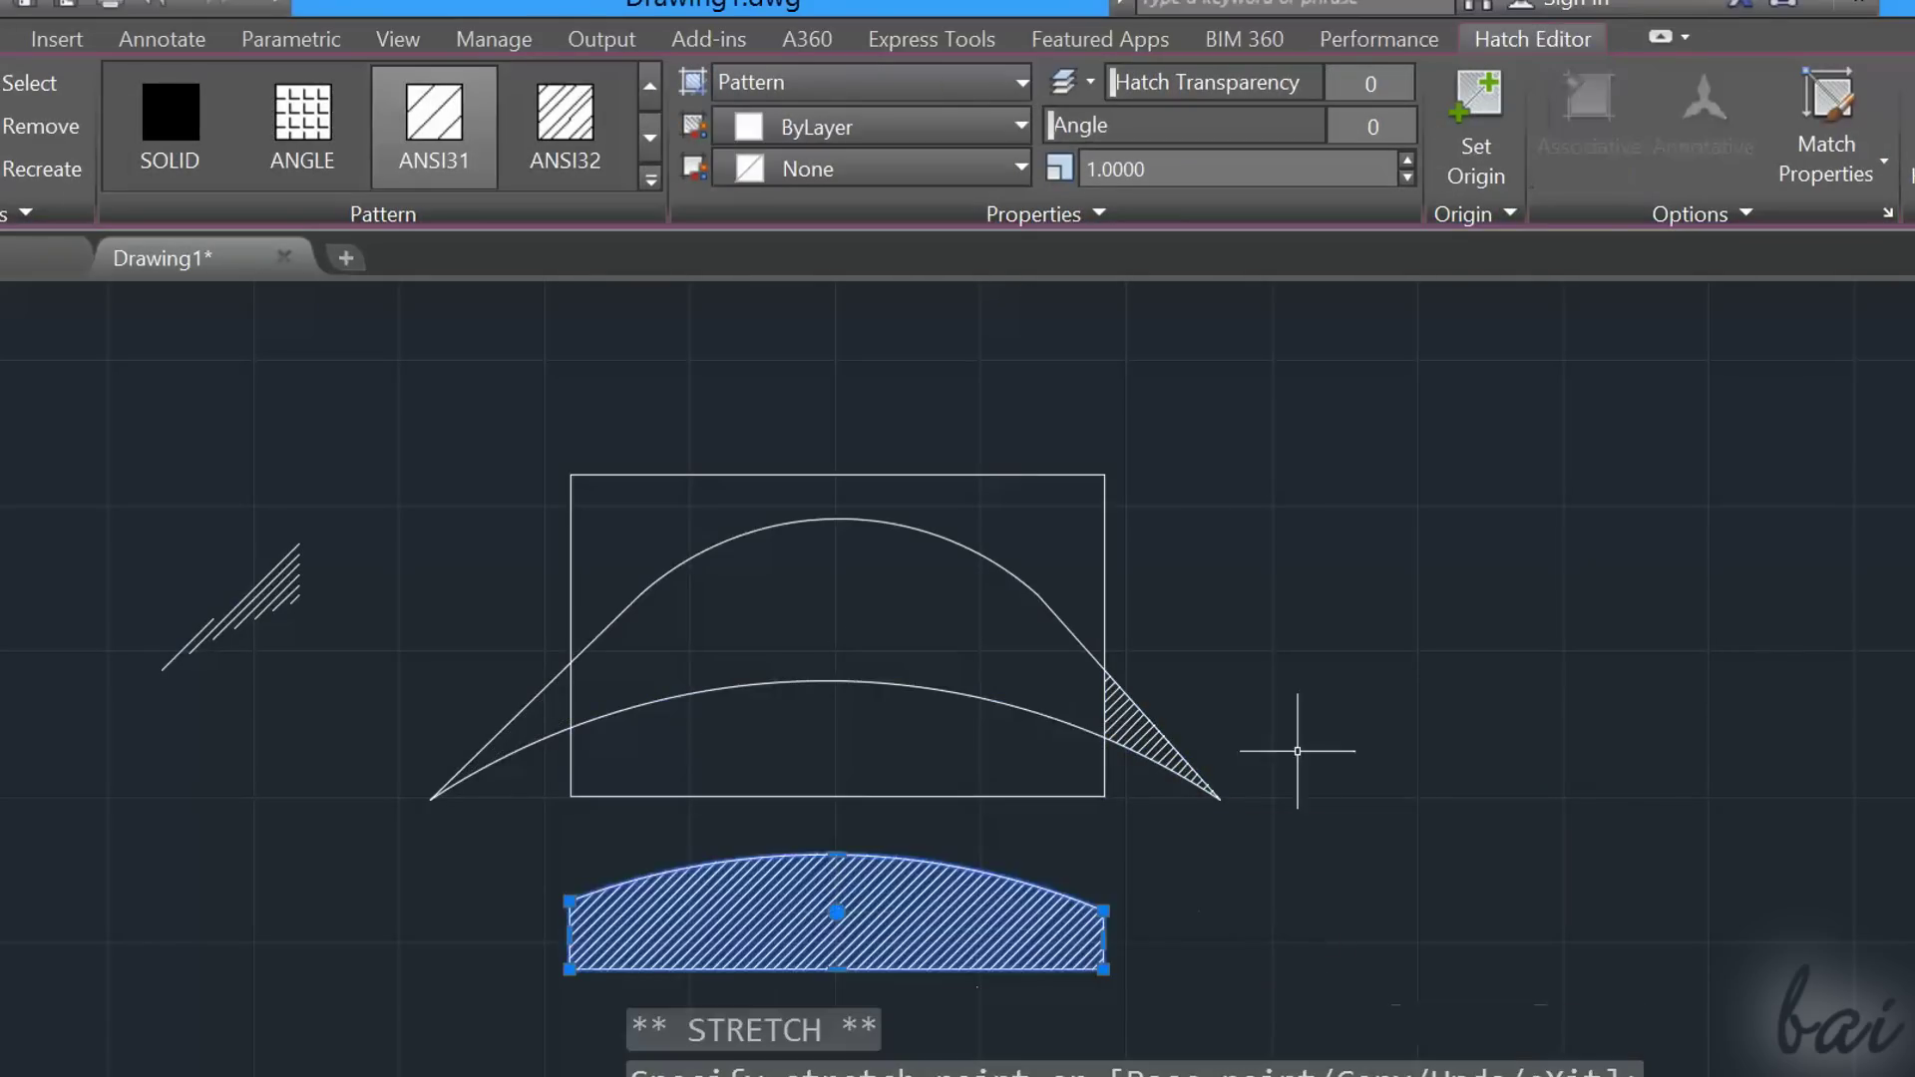
key(Escape)
click(1160, 710)
click(1474, 692)
key(Escape)
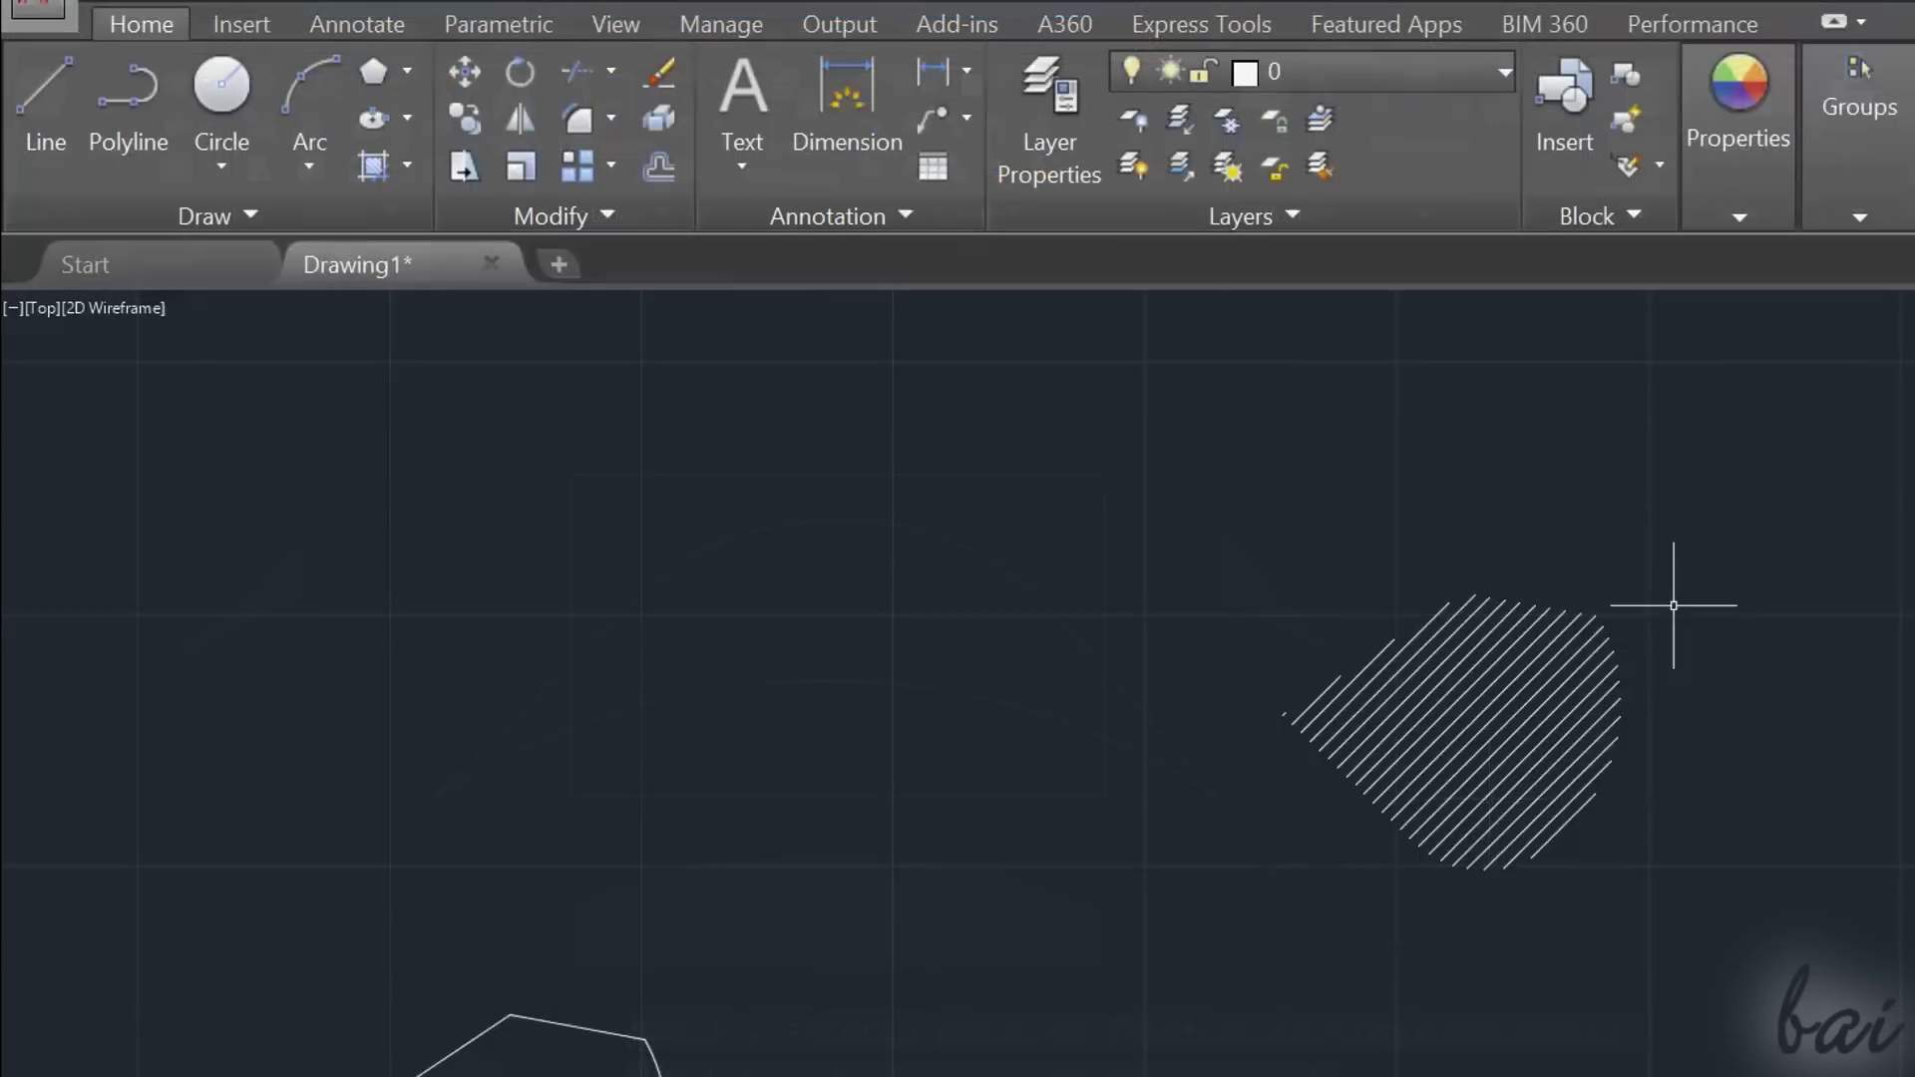
scroll(1674, 605, up, 2)
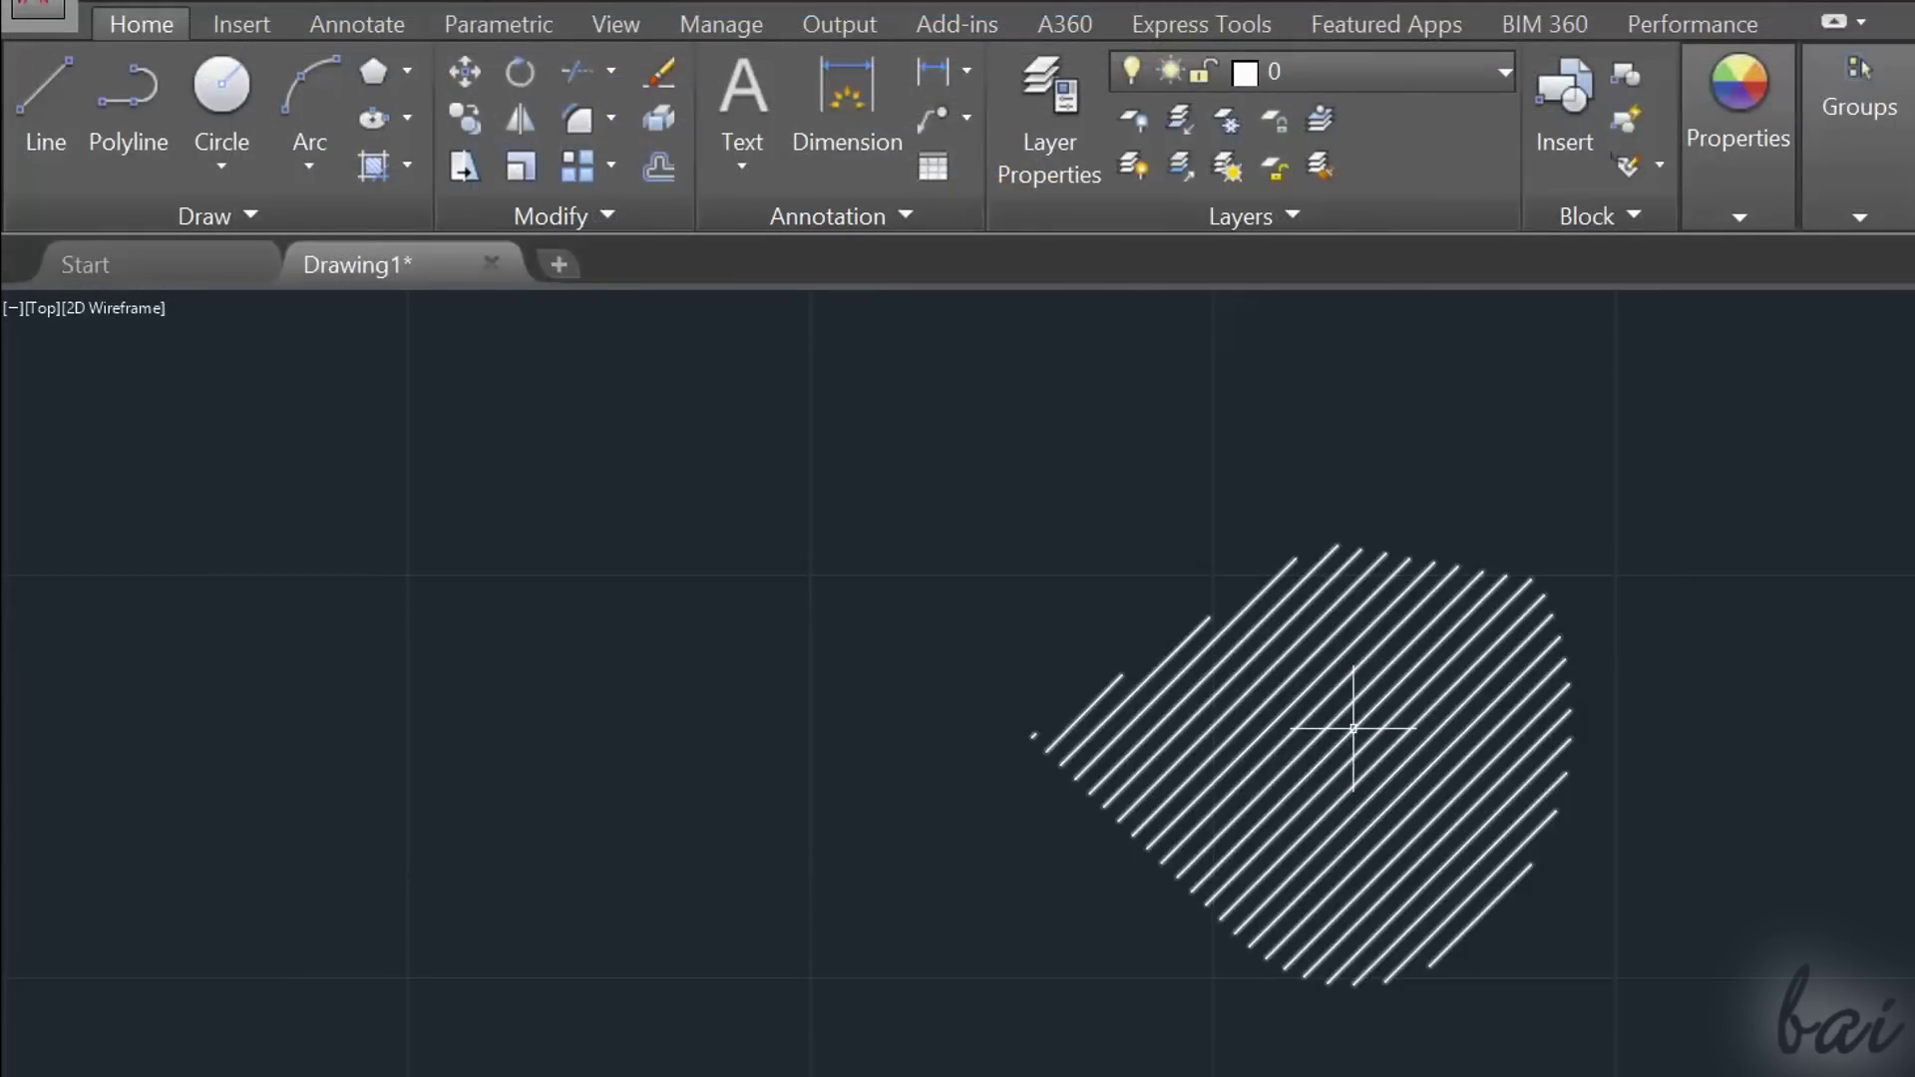
Recreate an associated polyline boundary around the loose hatch.
click(1456, 574)
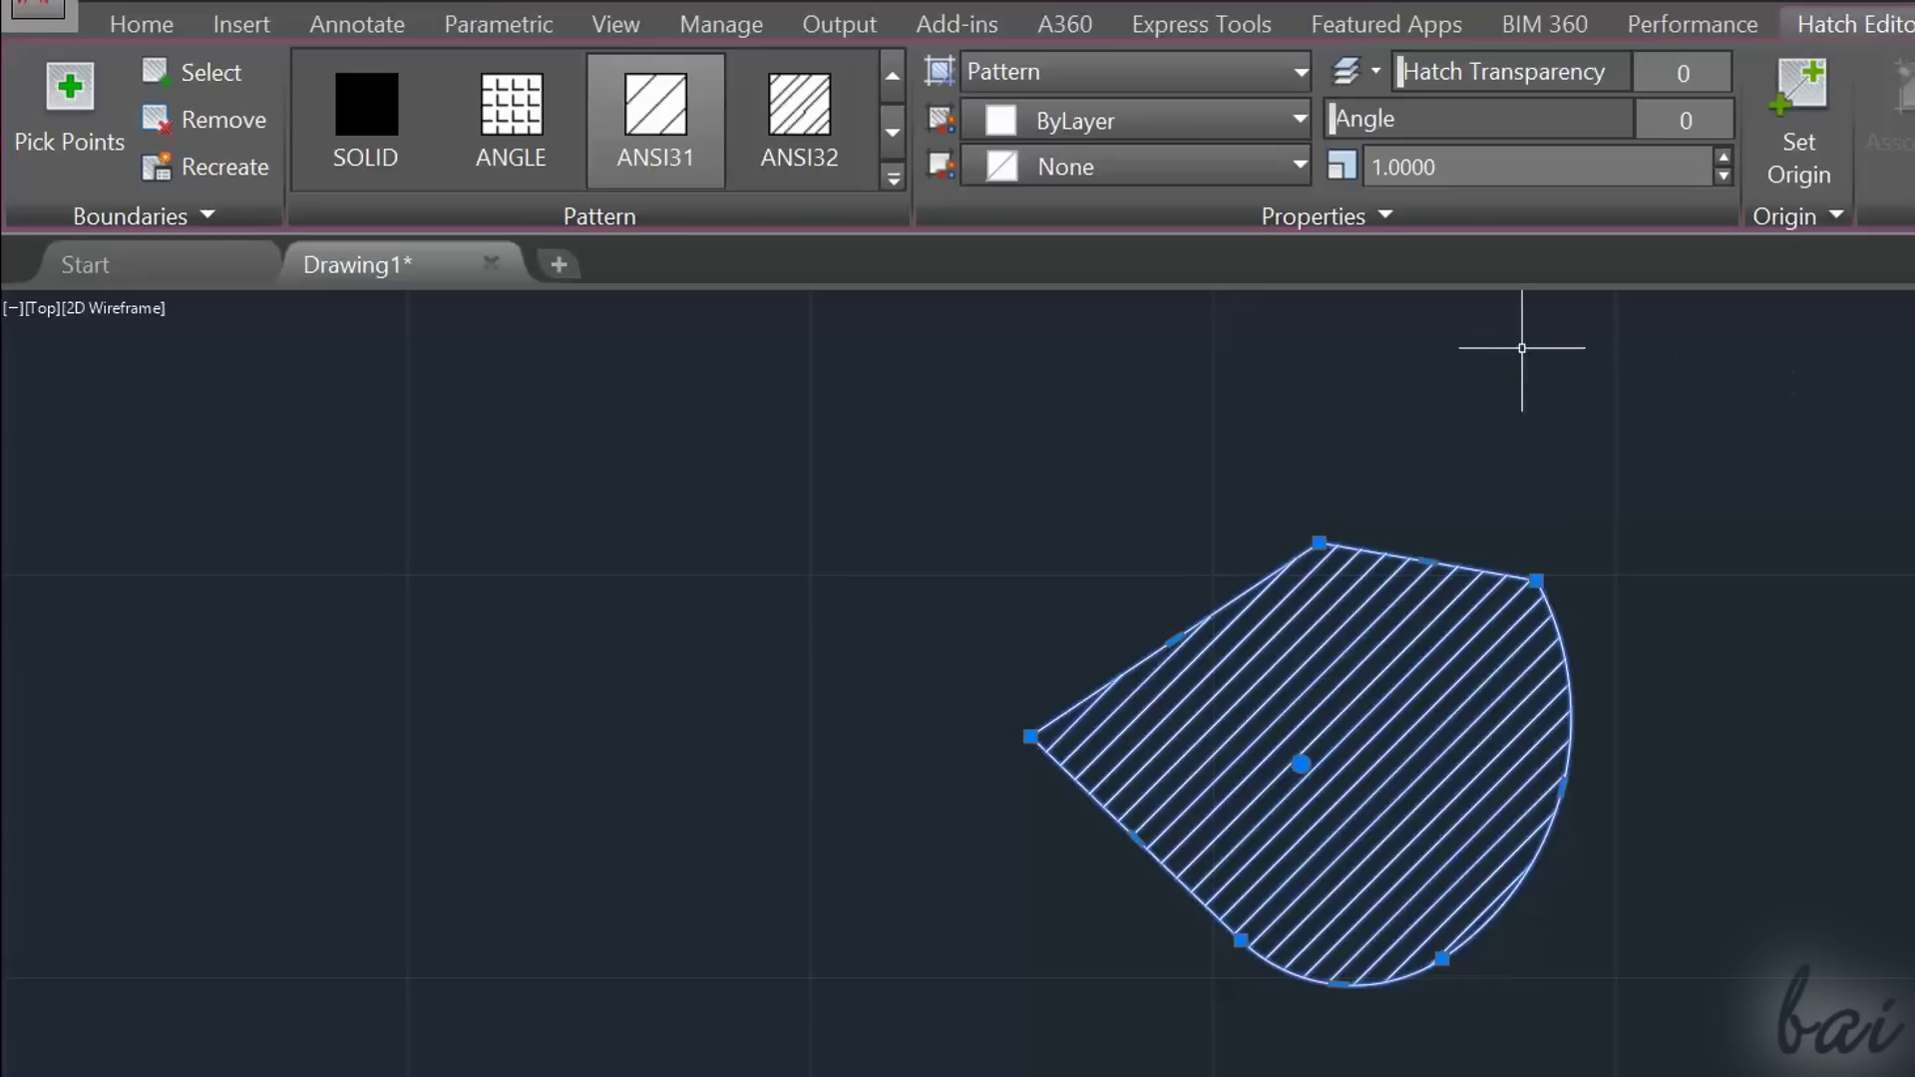
click(204, 163)
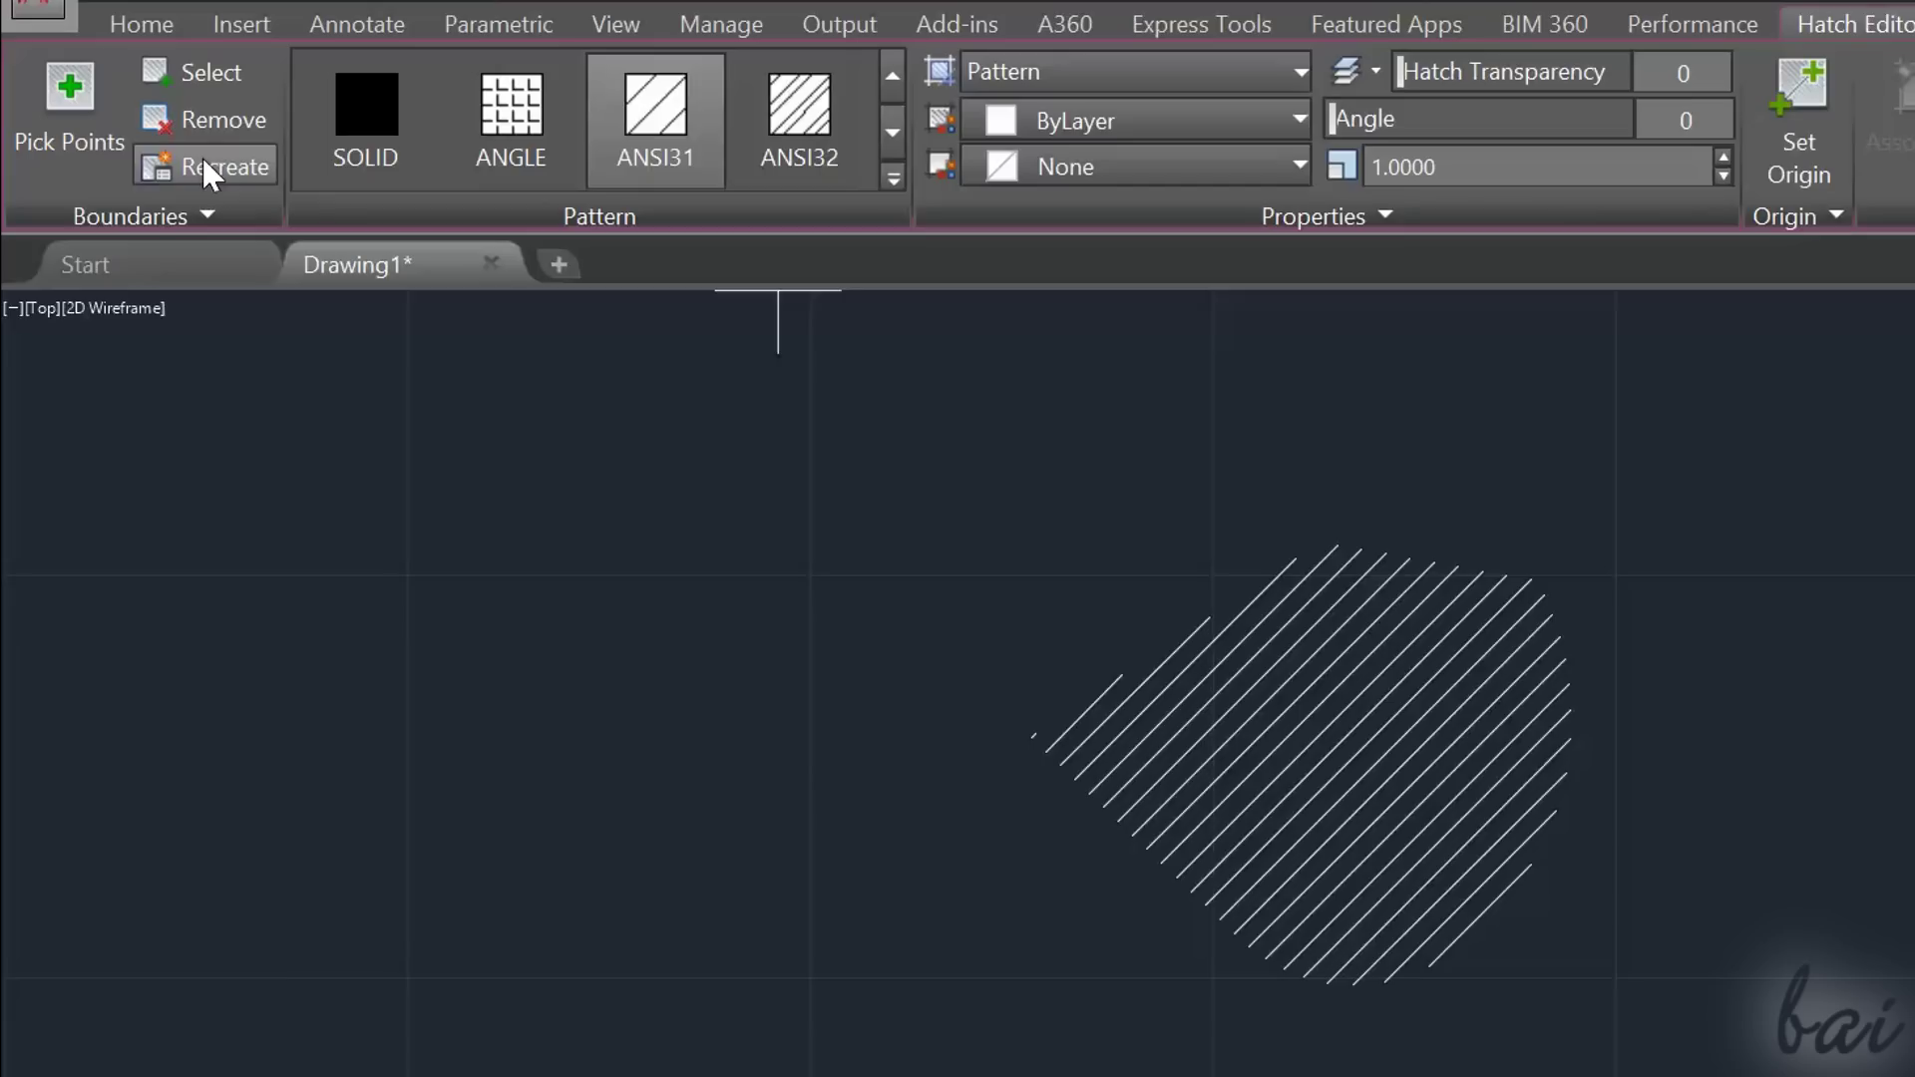
key(Return)
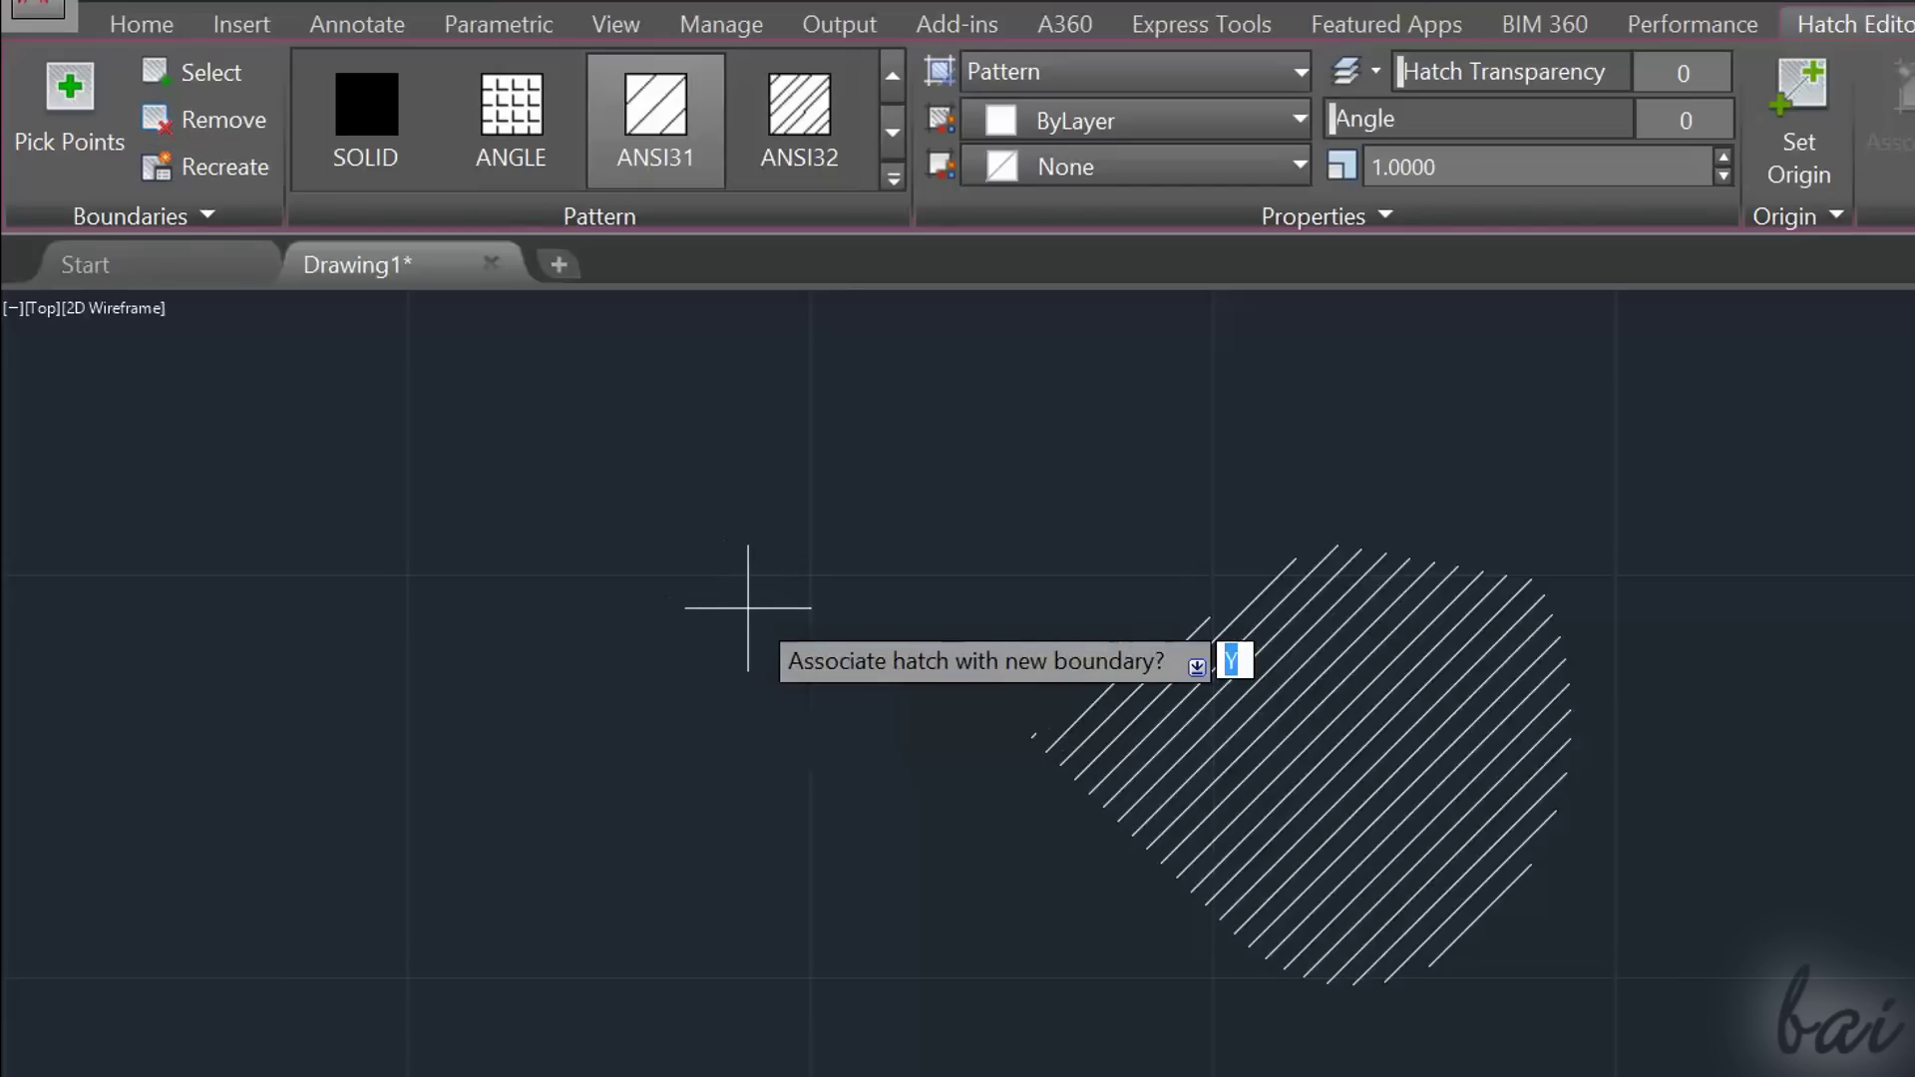
key(Down)
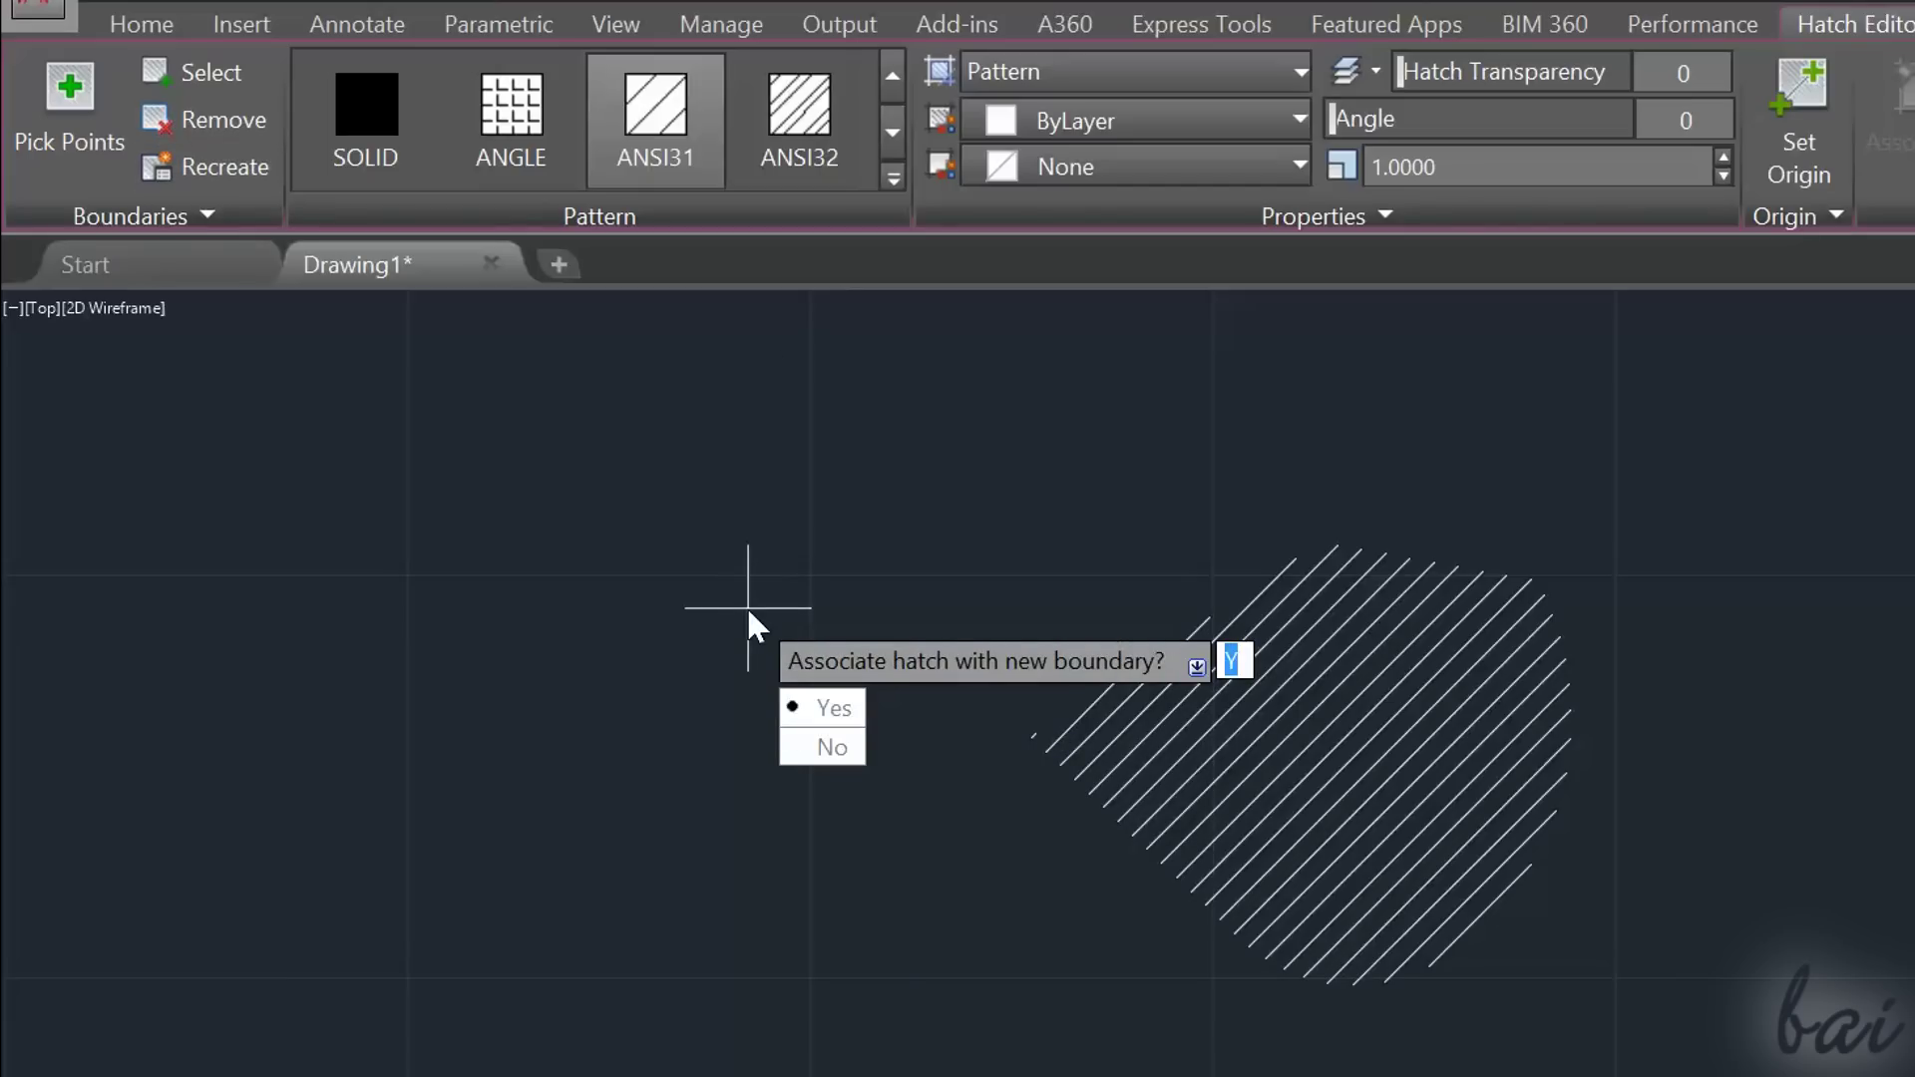
key(Return)
key(Escape)
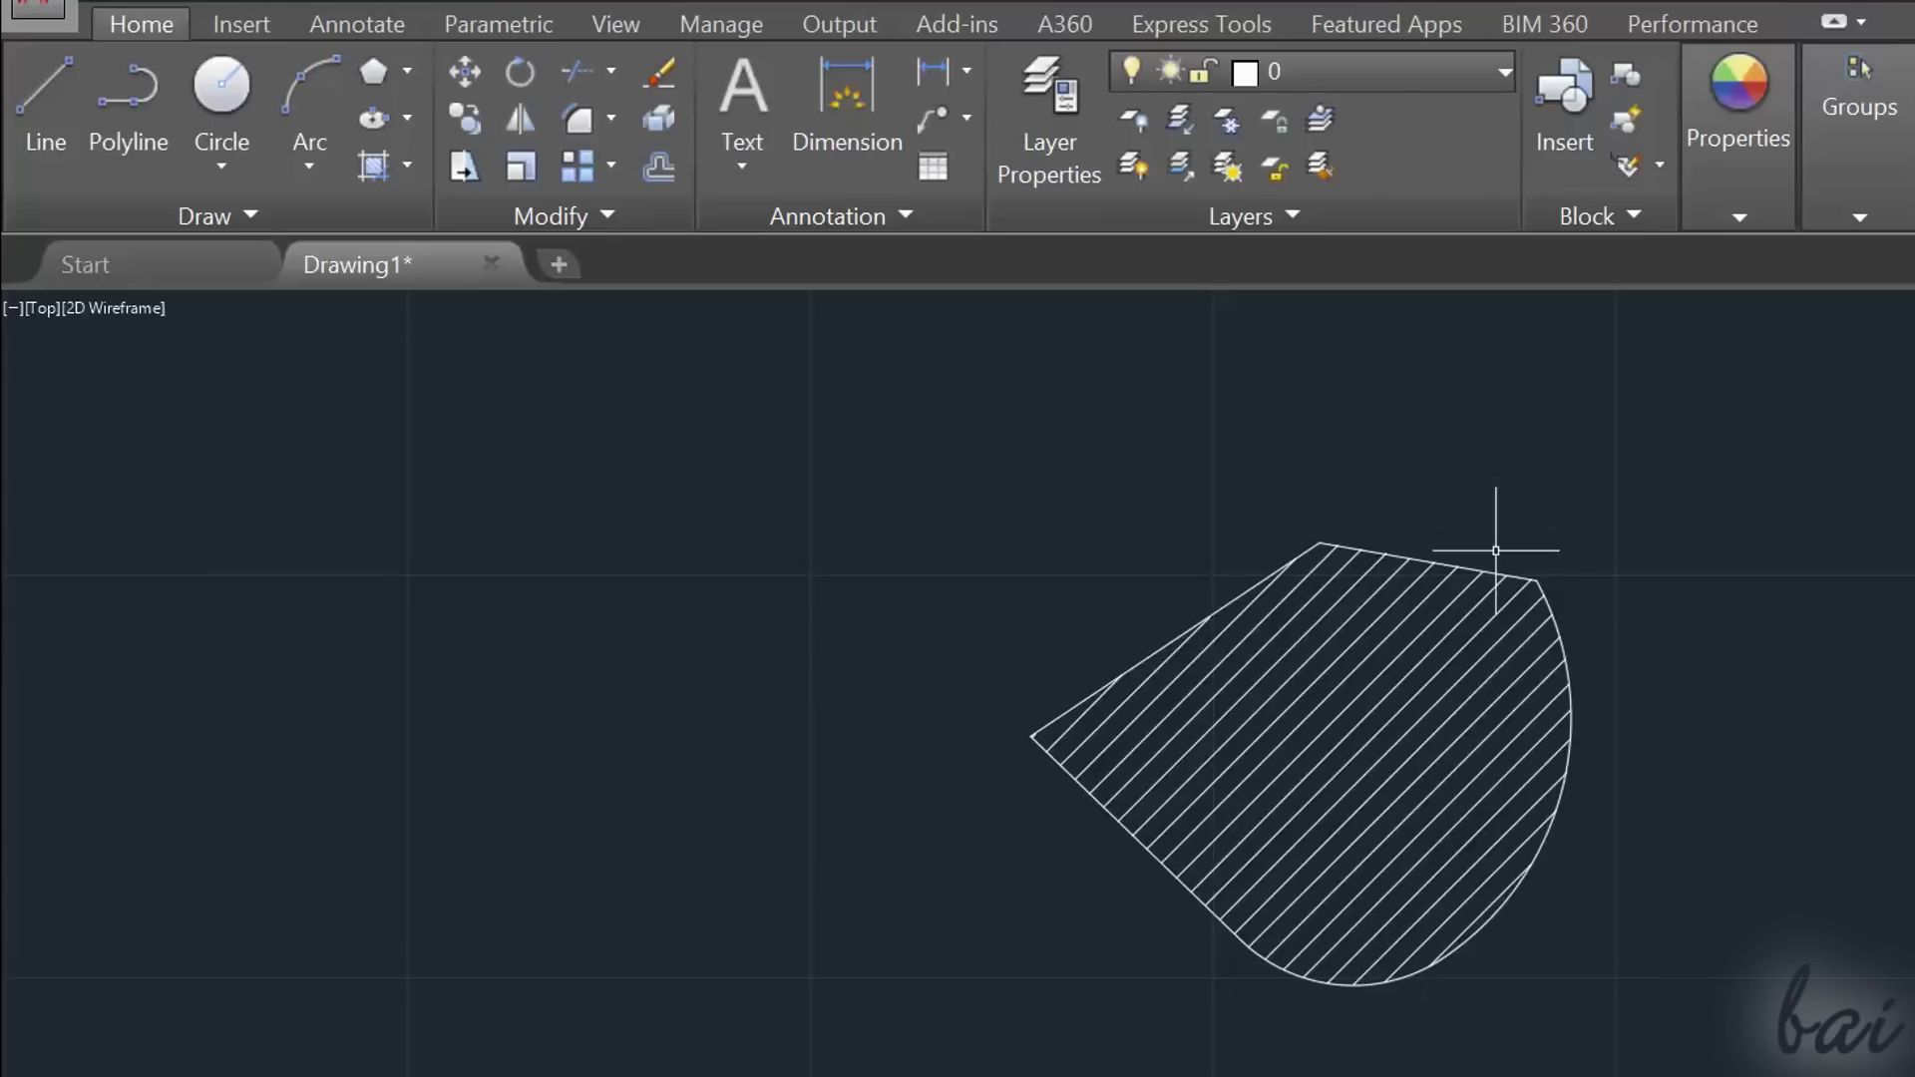
Select the new outline, then reselect the hatch for editing.
click(1515, 573)
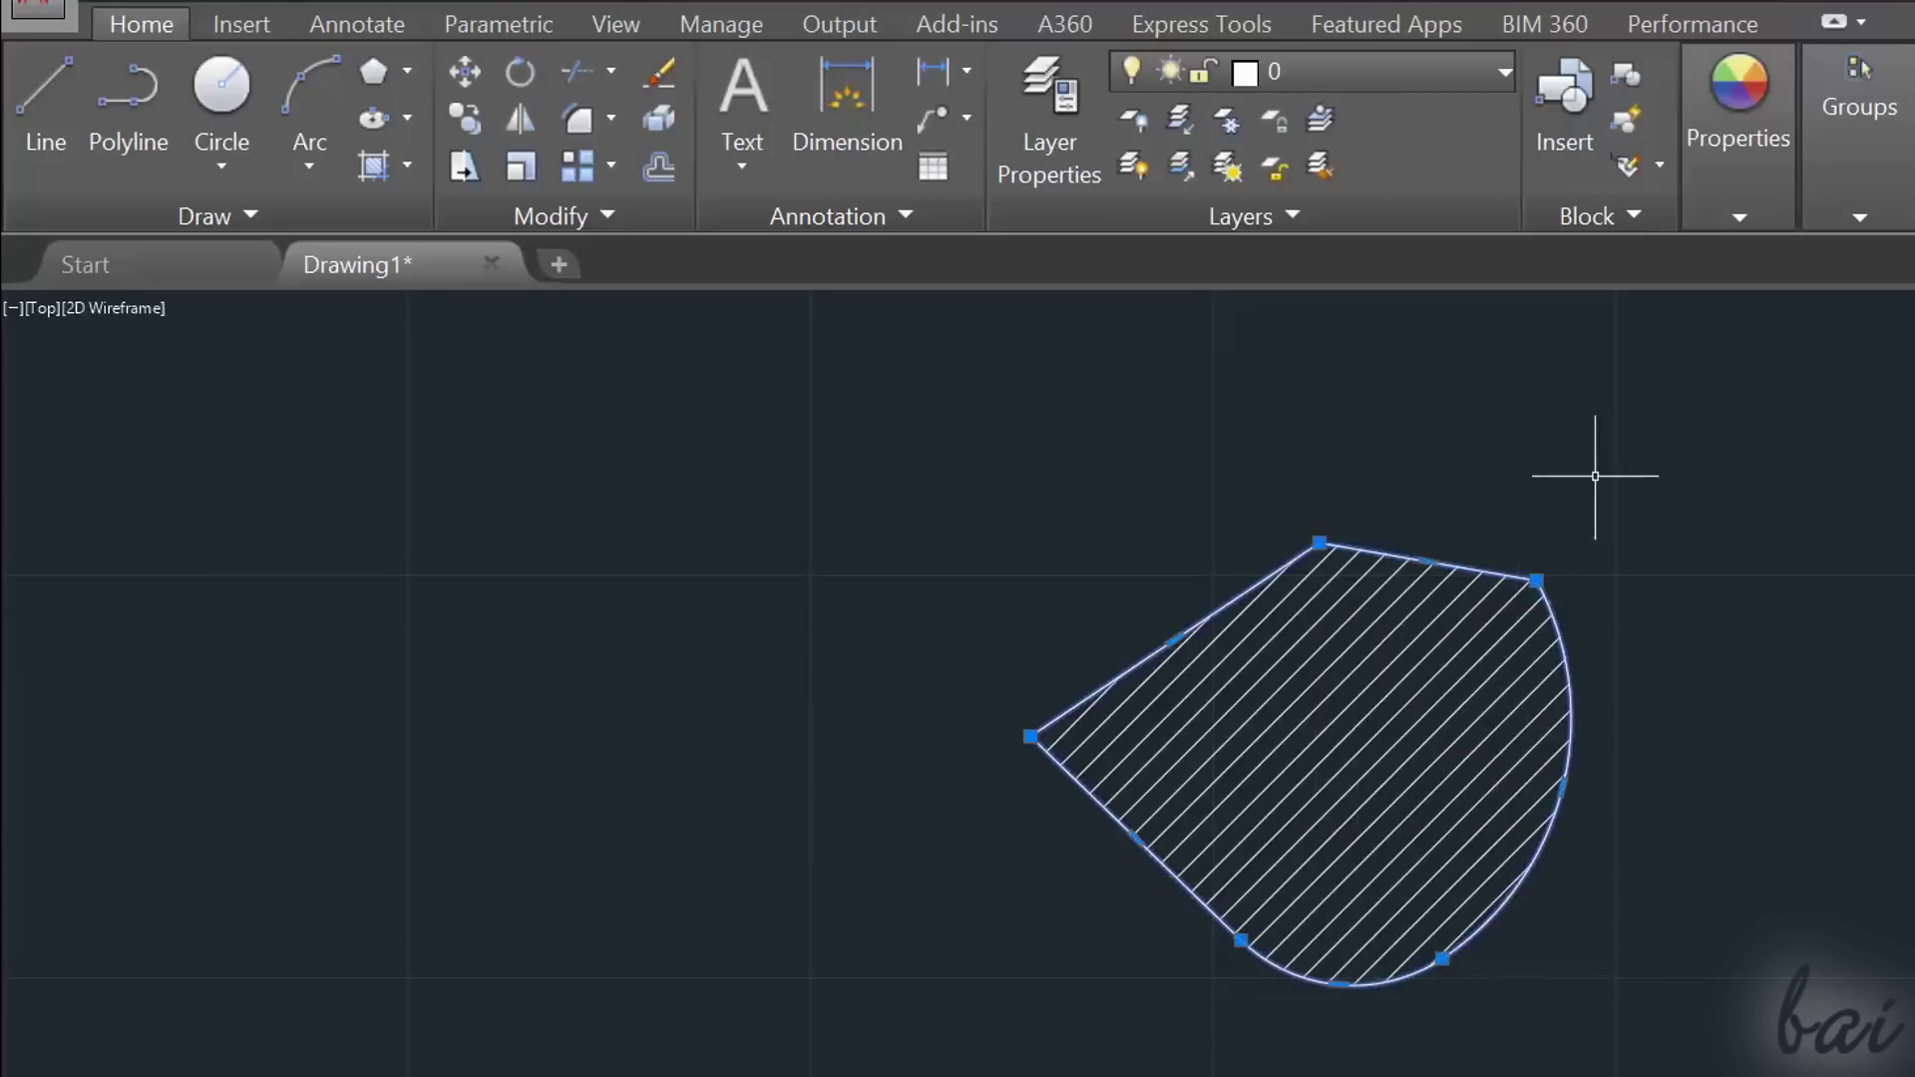
key(Escape)
click(1454, 767)
key(Escape)
click(1387, 715)
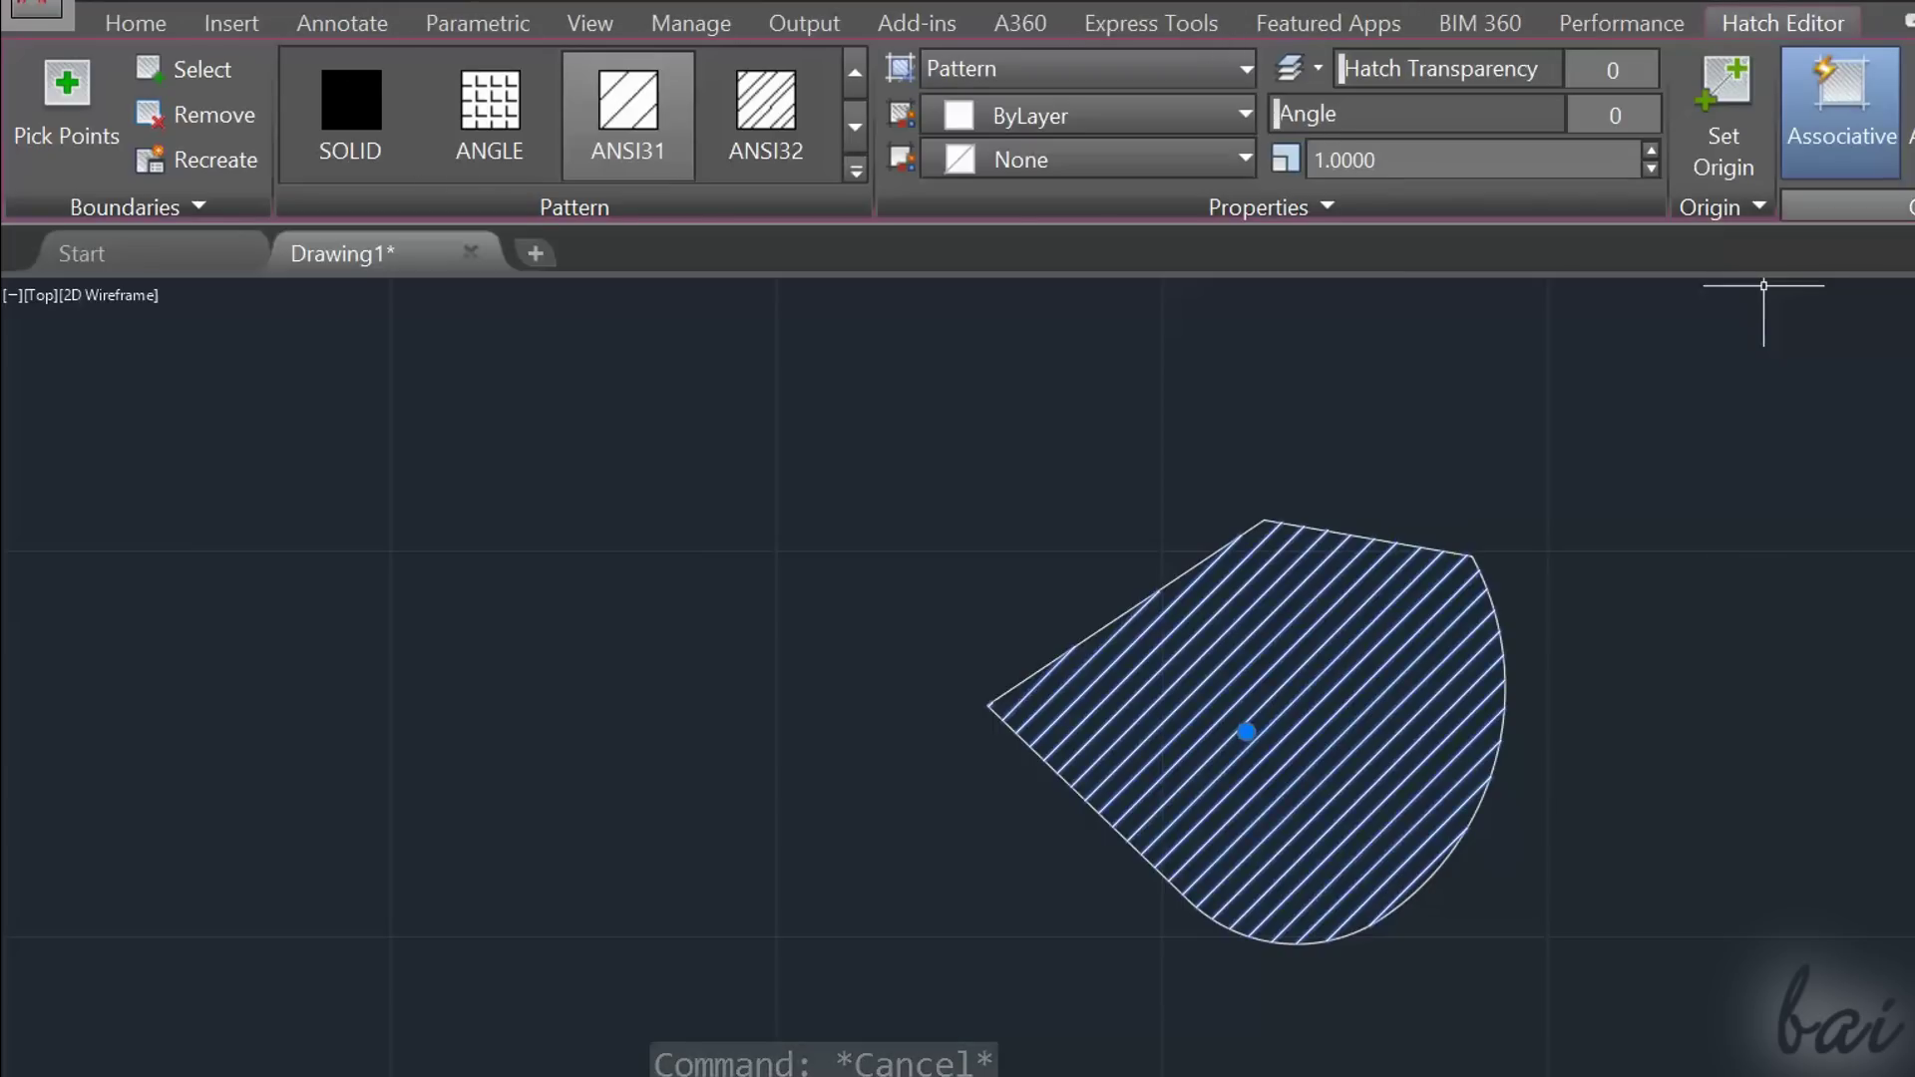
Make the hatch a solid dark blue (41,49,137) fill with transparency raised to 57.
click(1194, 62)
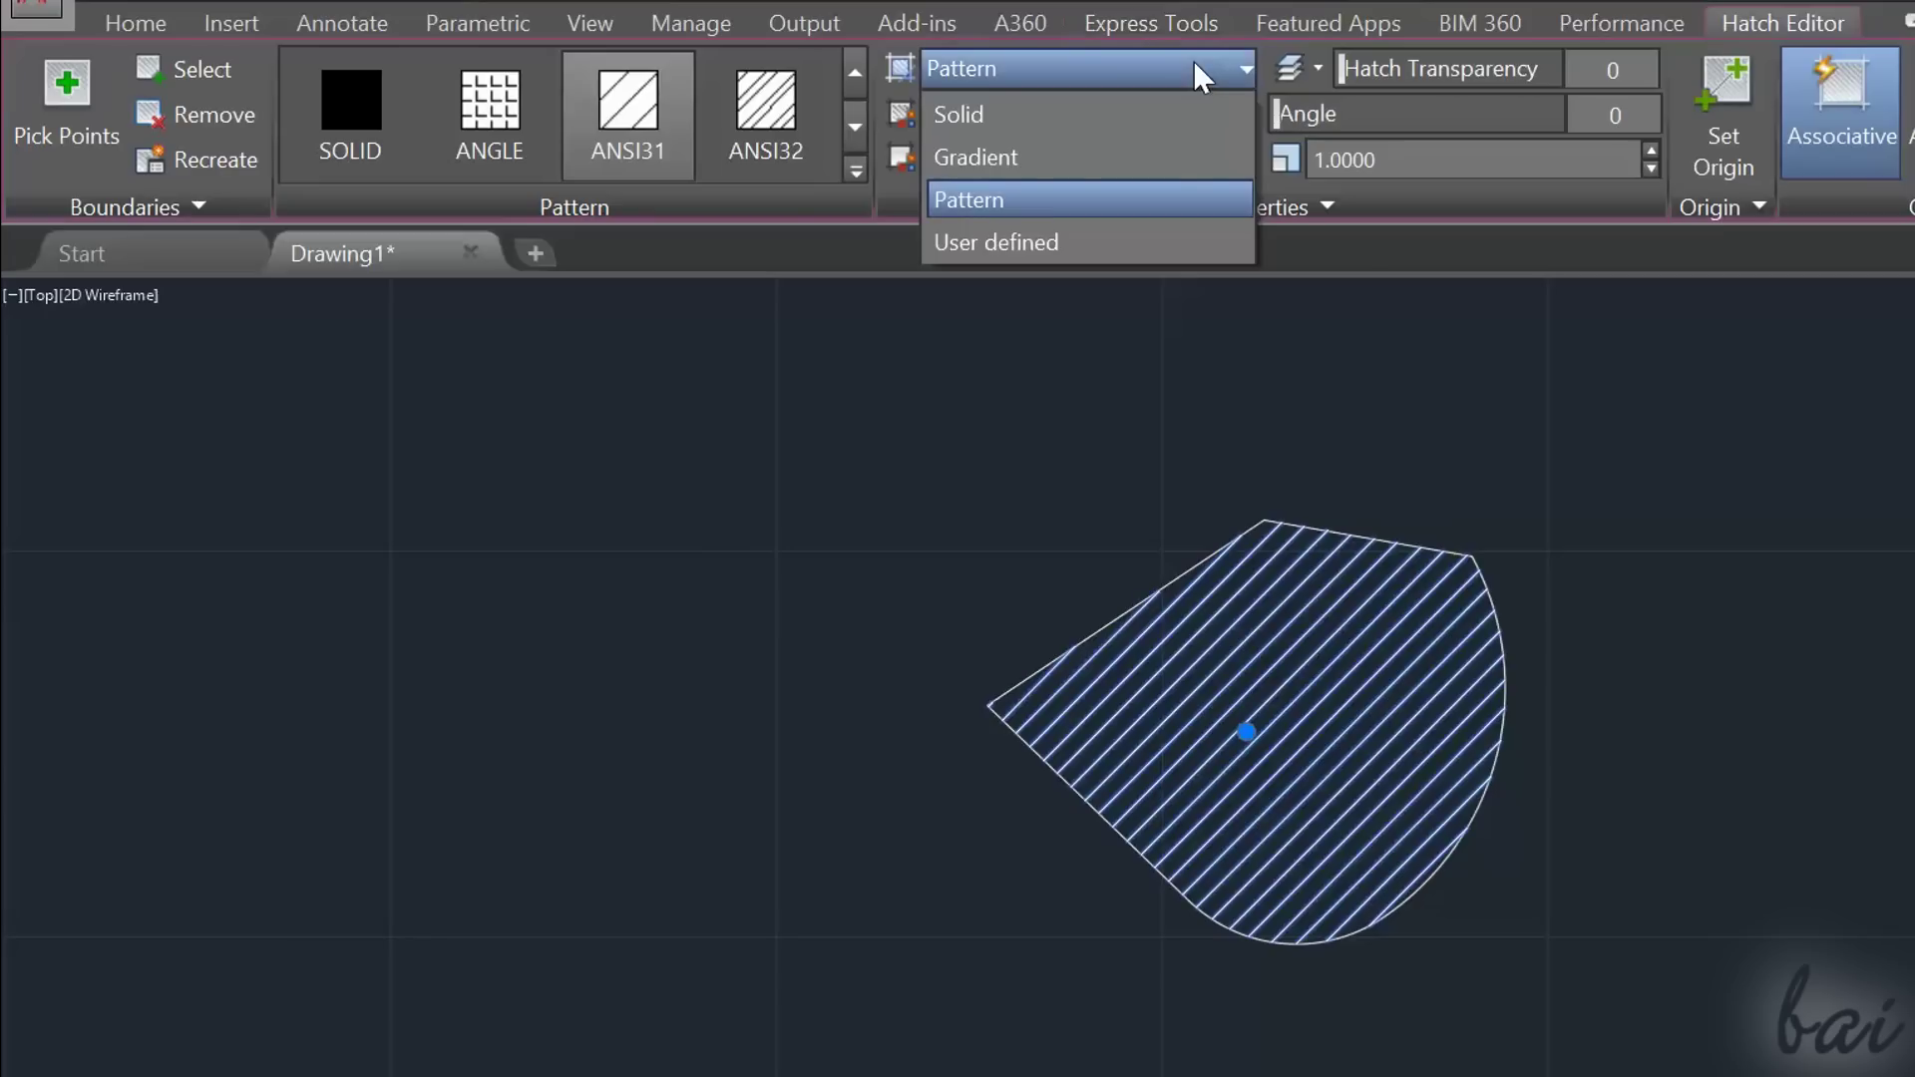
click(1175, 116)
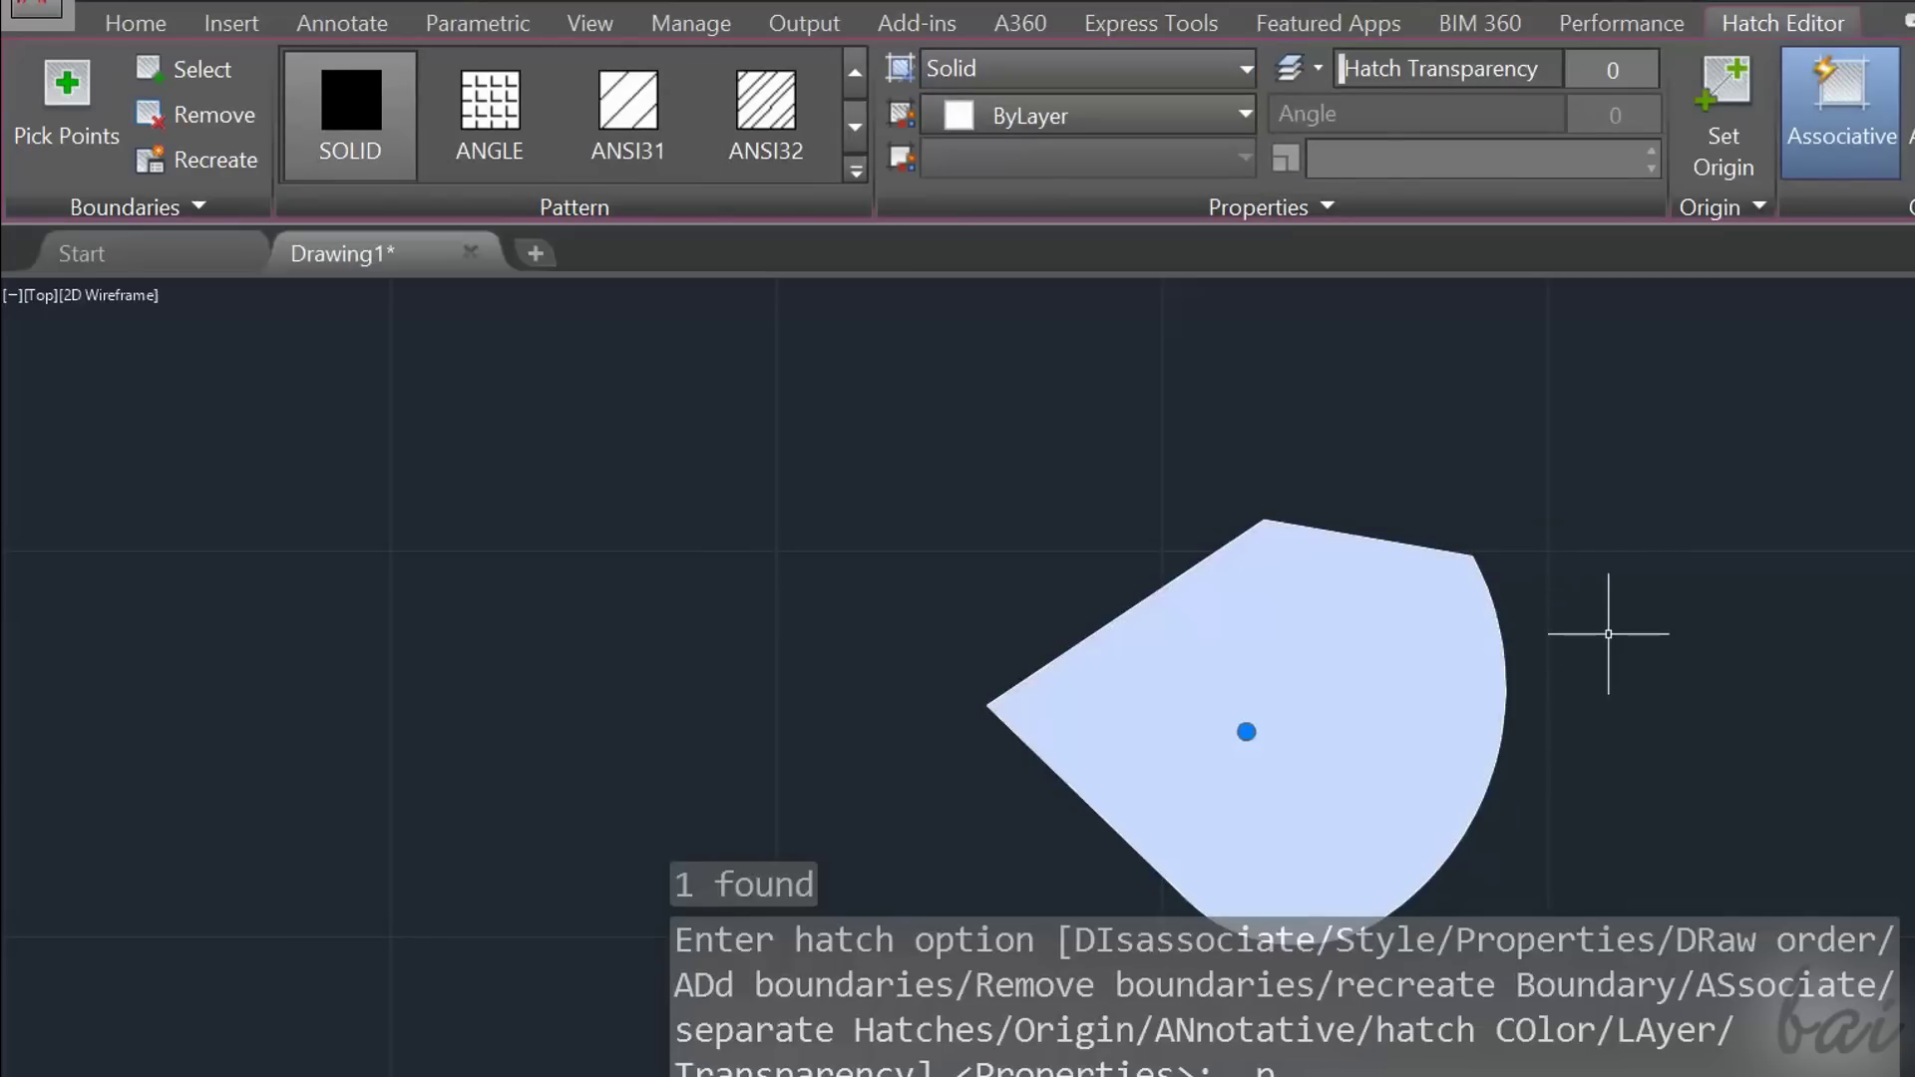
click(1045, 117)
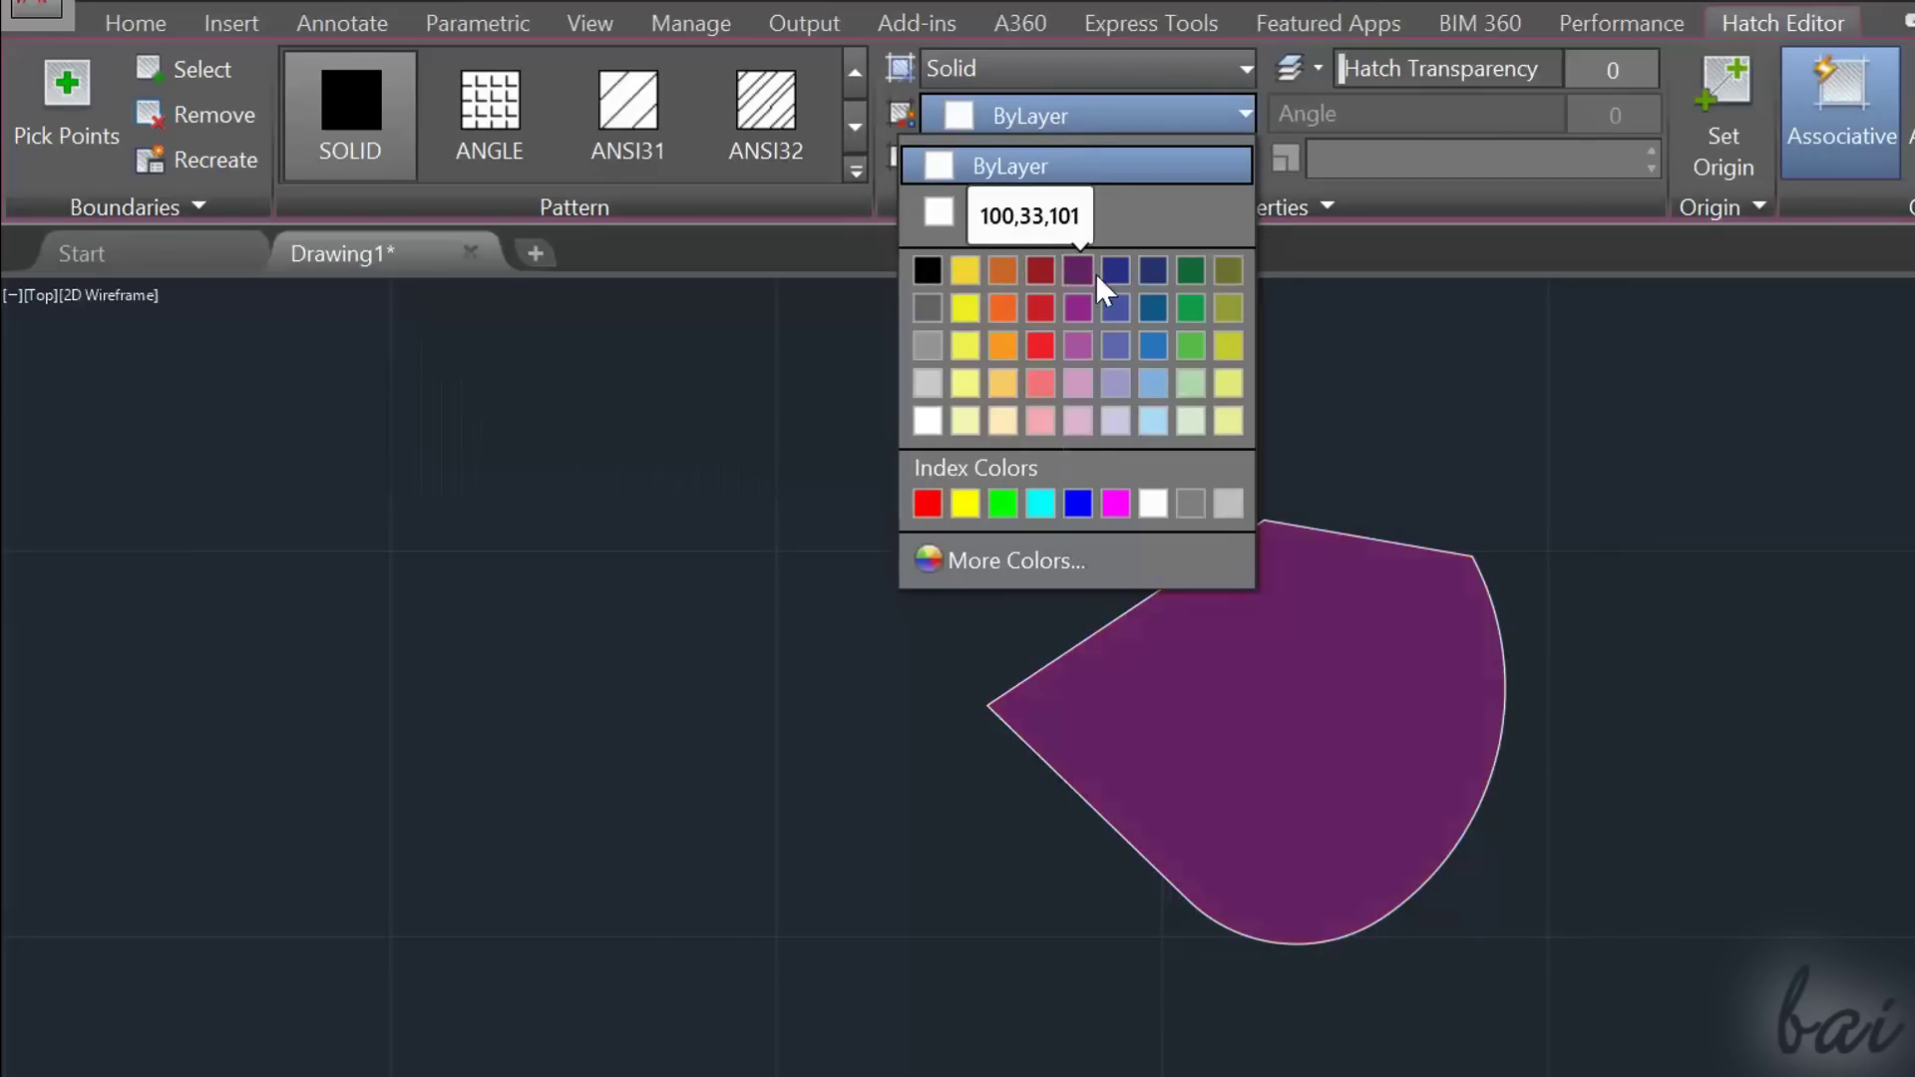
click(1114, 273)
mouse_move(1333, 68)
mouse_down()
mouse_move(1596, 67)
mouse_move(1342, 68)
mouse_up()
Turn the hatch into a gradient fill with red as the first colour.
click(1016, 64)
click(1038, 157)
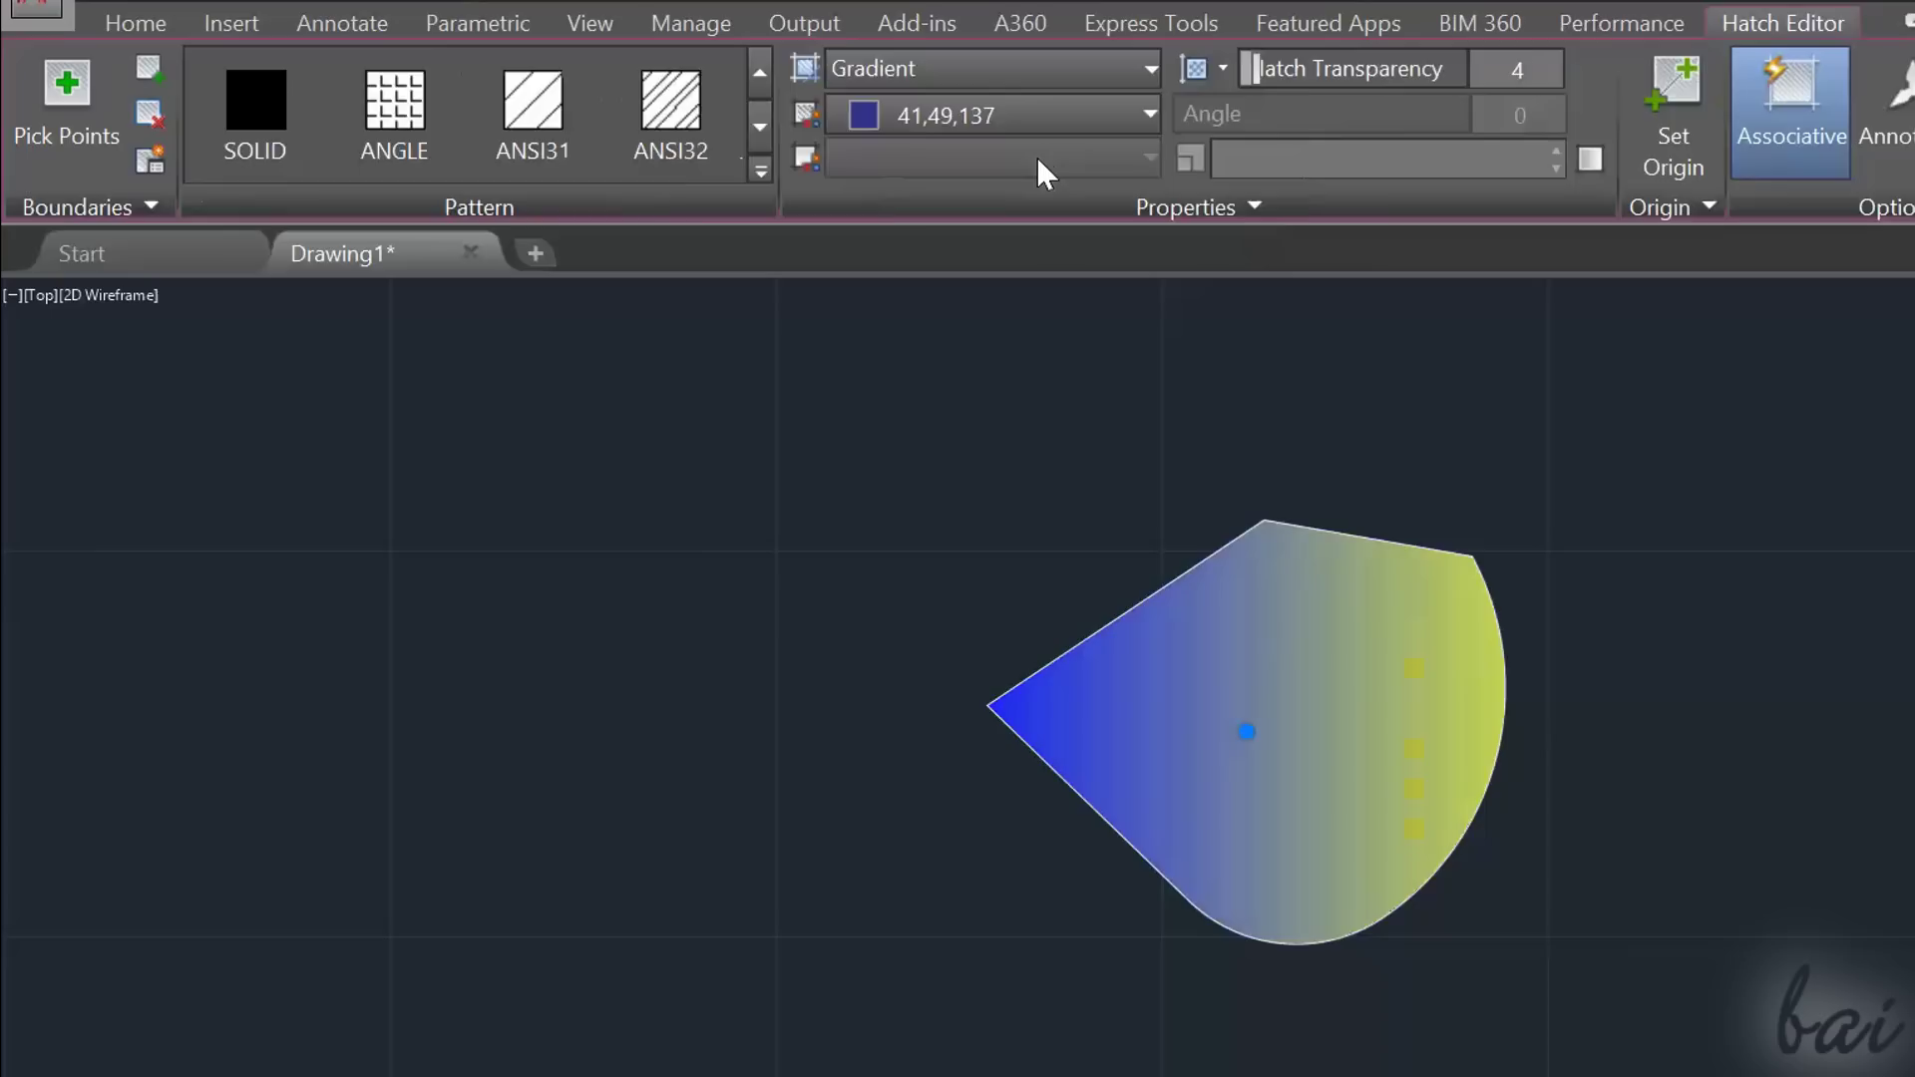
click(1113, 114)
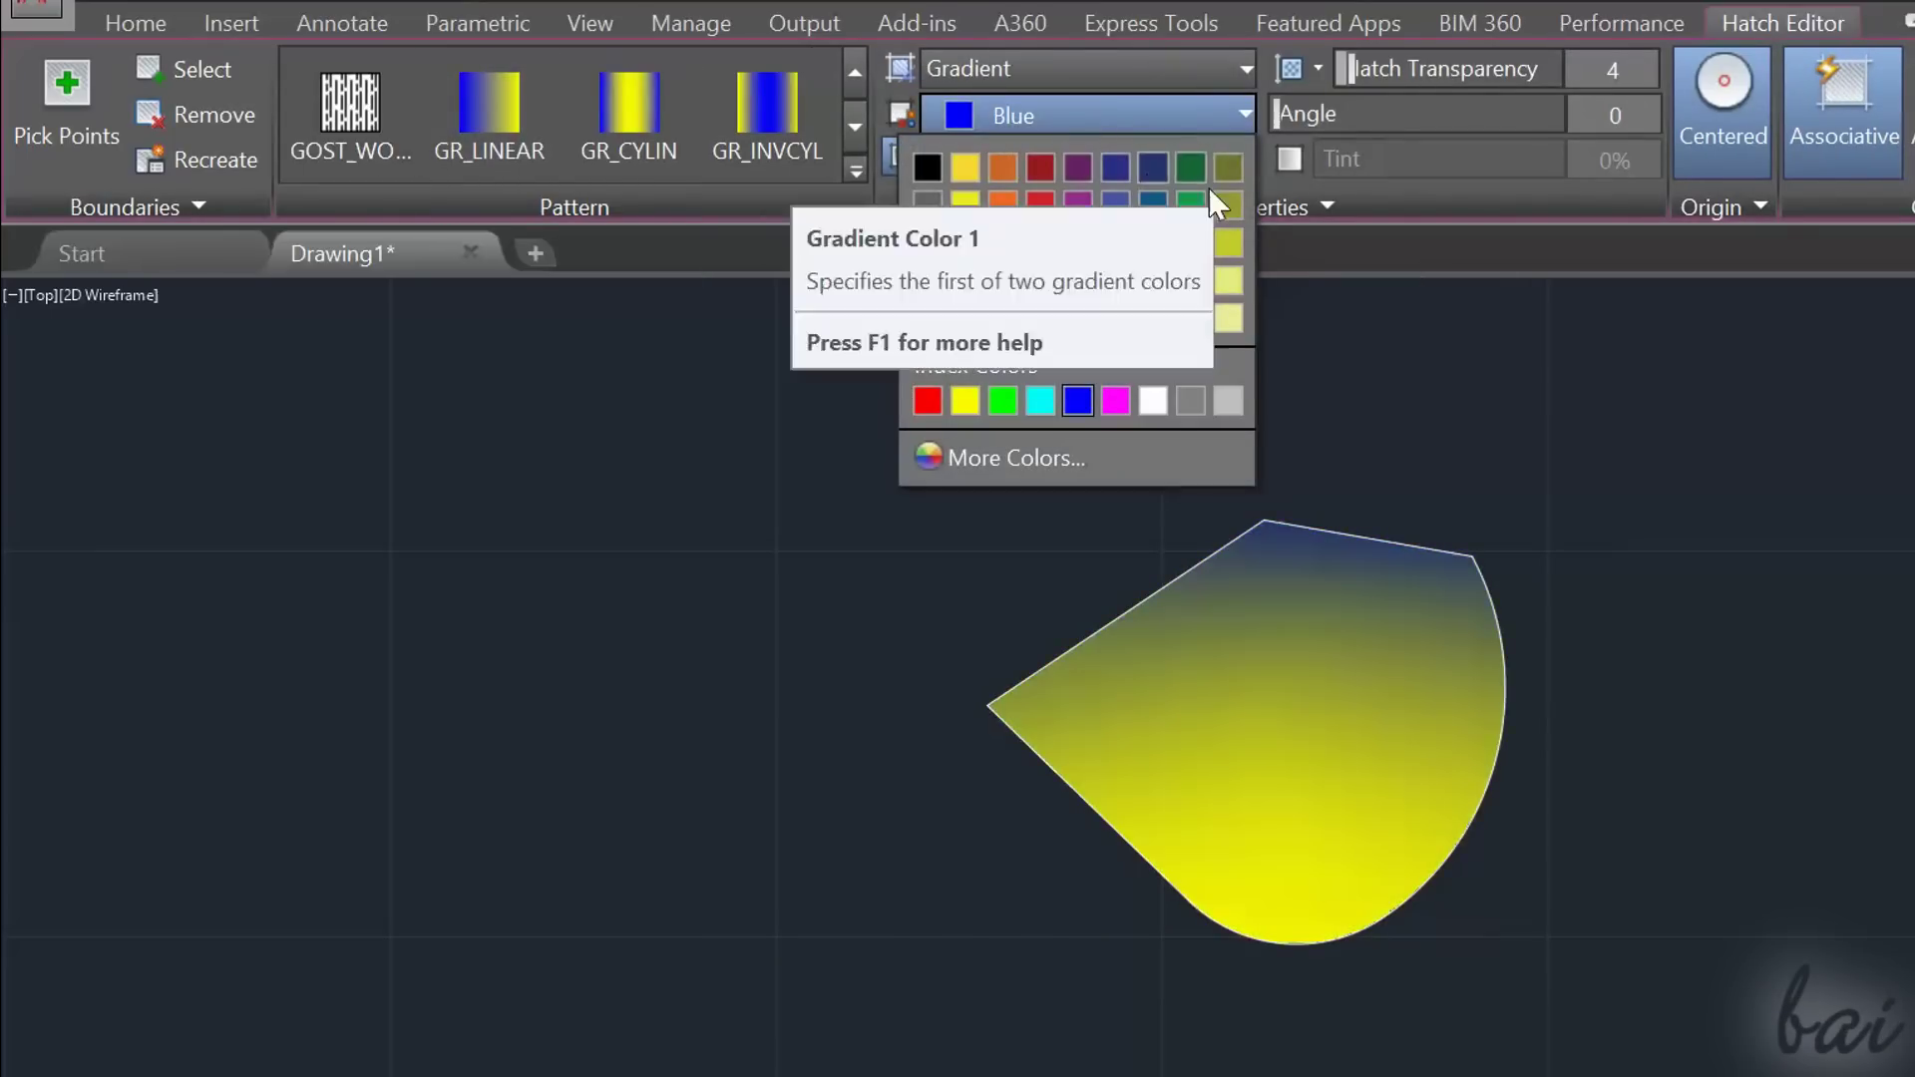
click(1038, 242)
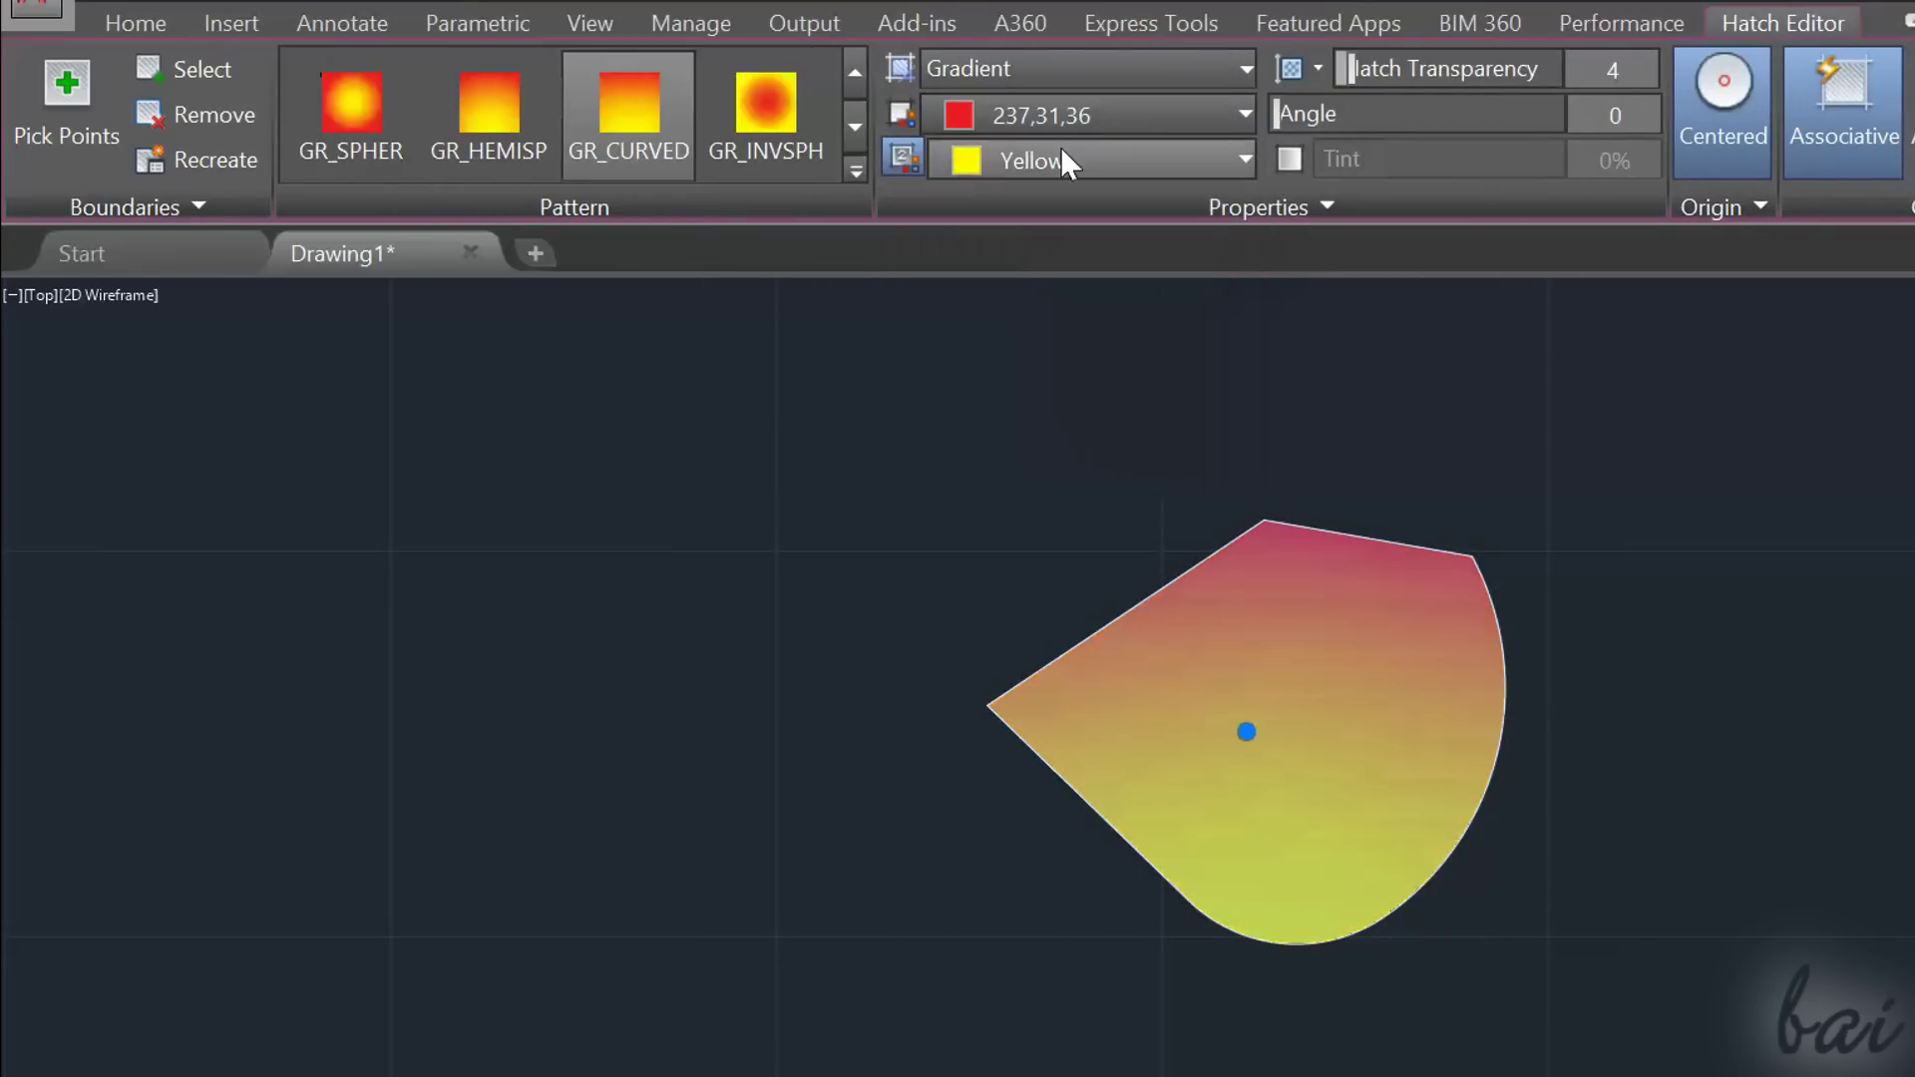
click(1067, 158)
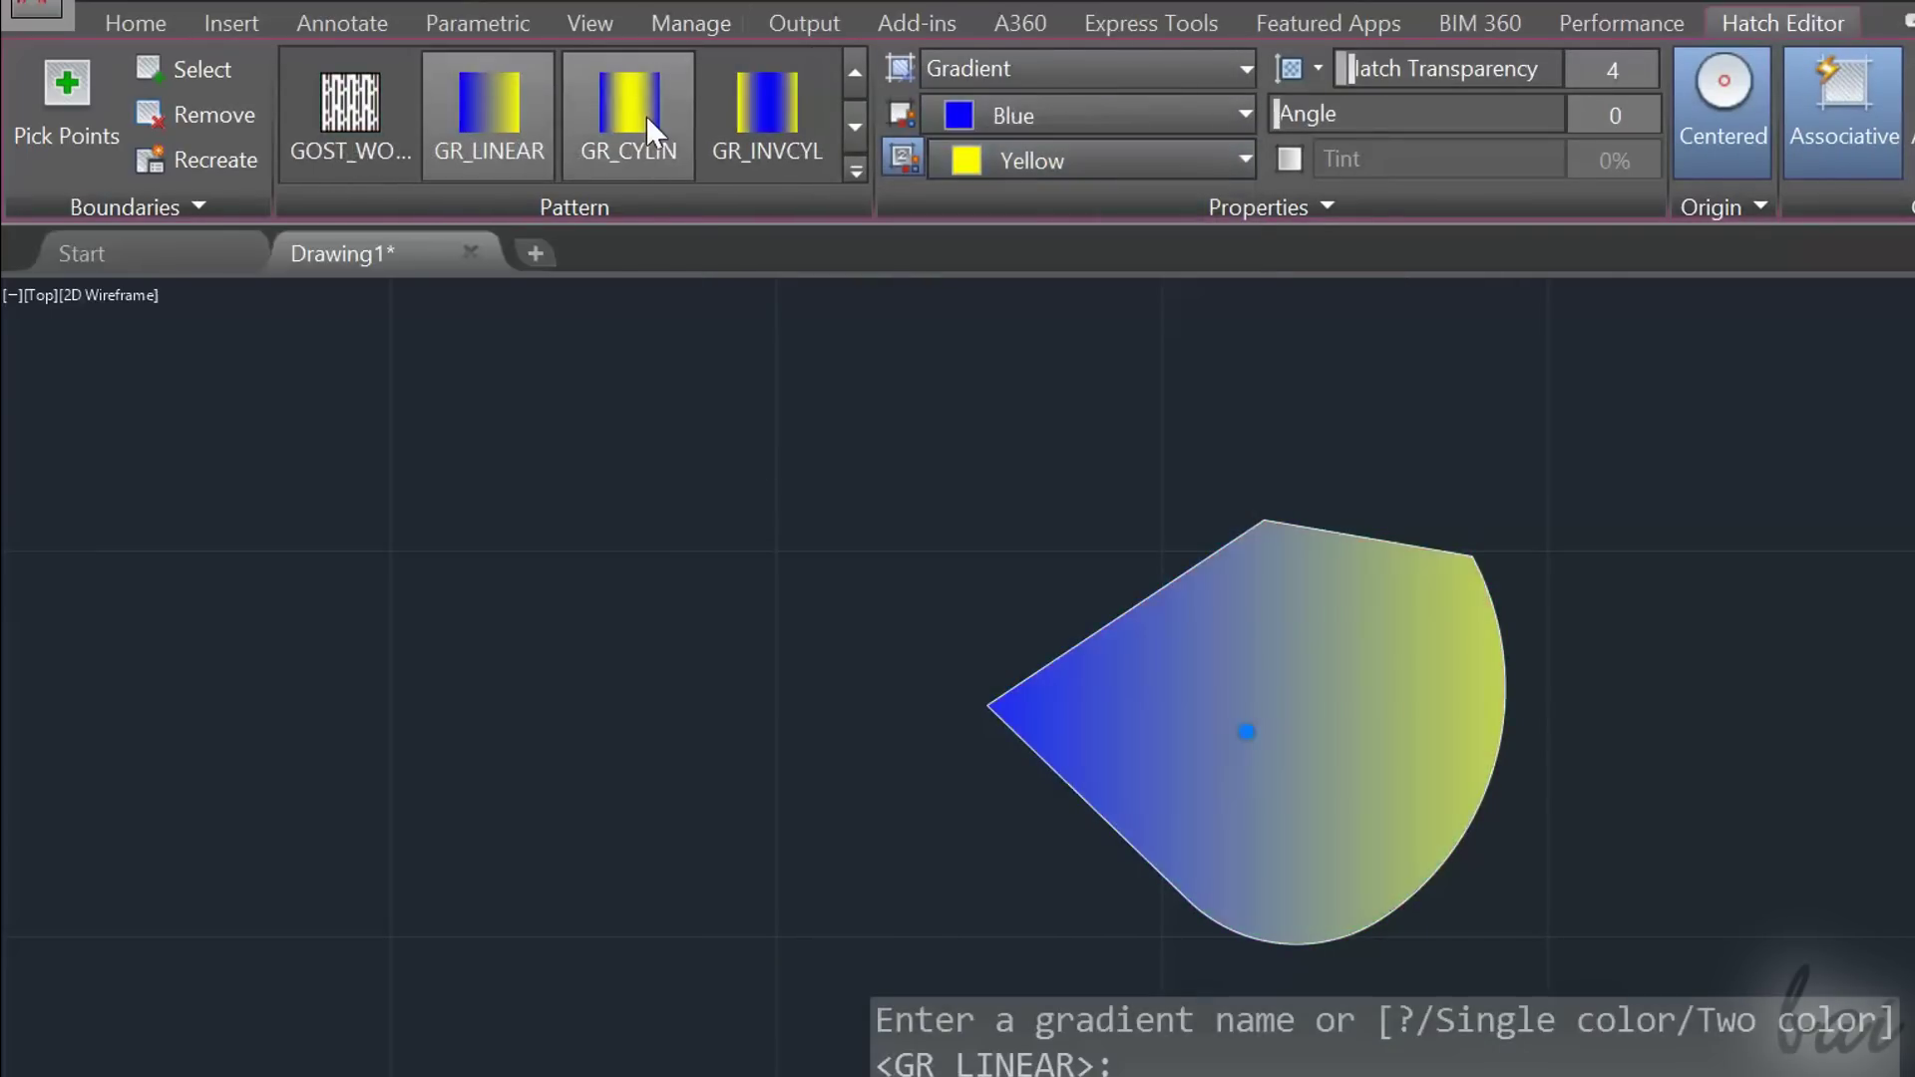
Try GR_CYLIN, GR_INVCYL and GR_CURVED gradients, add transparency, and angle the gradient to 28°.
click(644, 116)
click(774, 123)
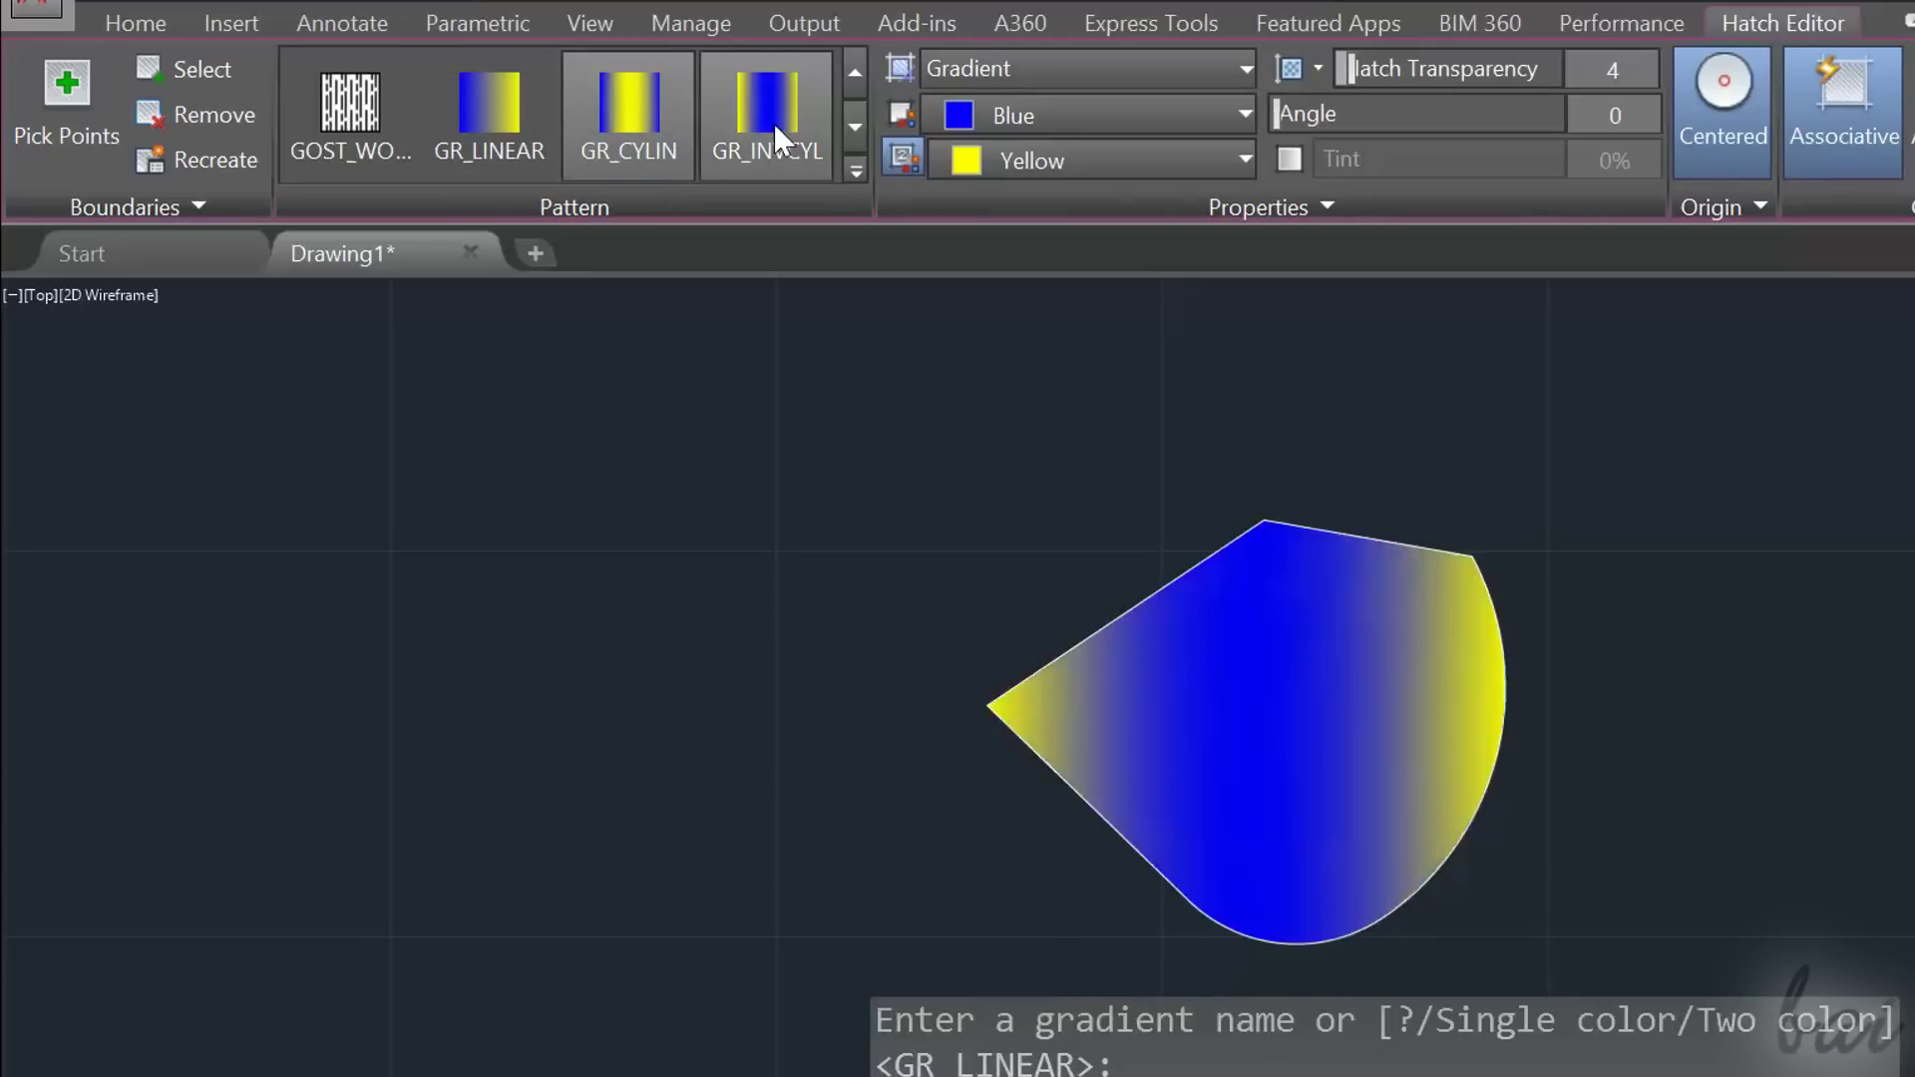
click(853, 123)
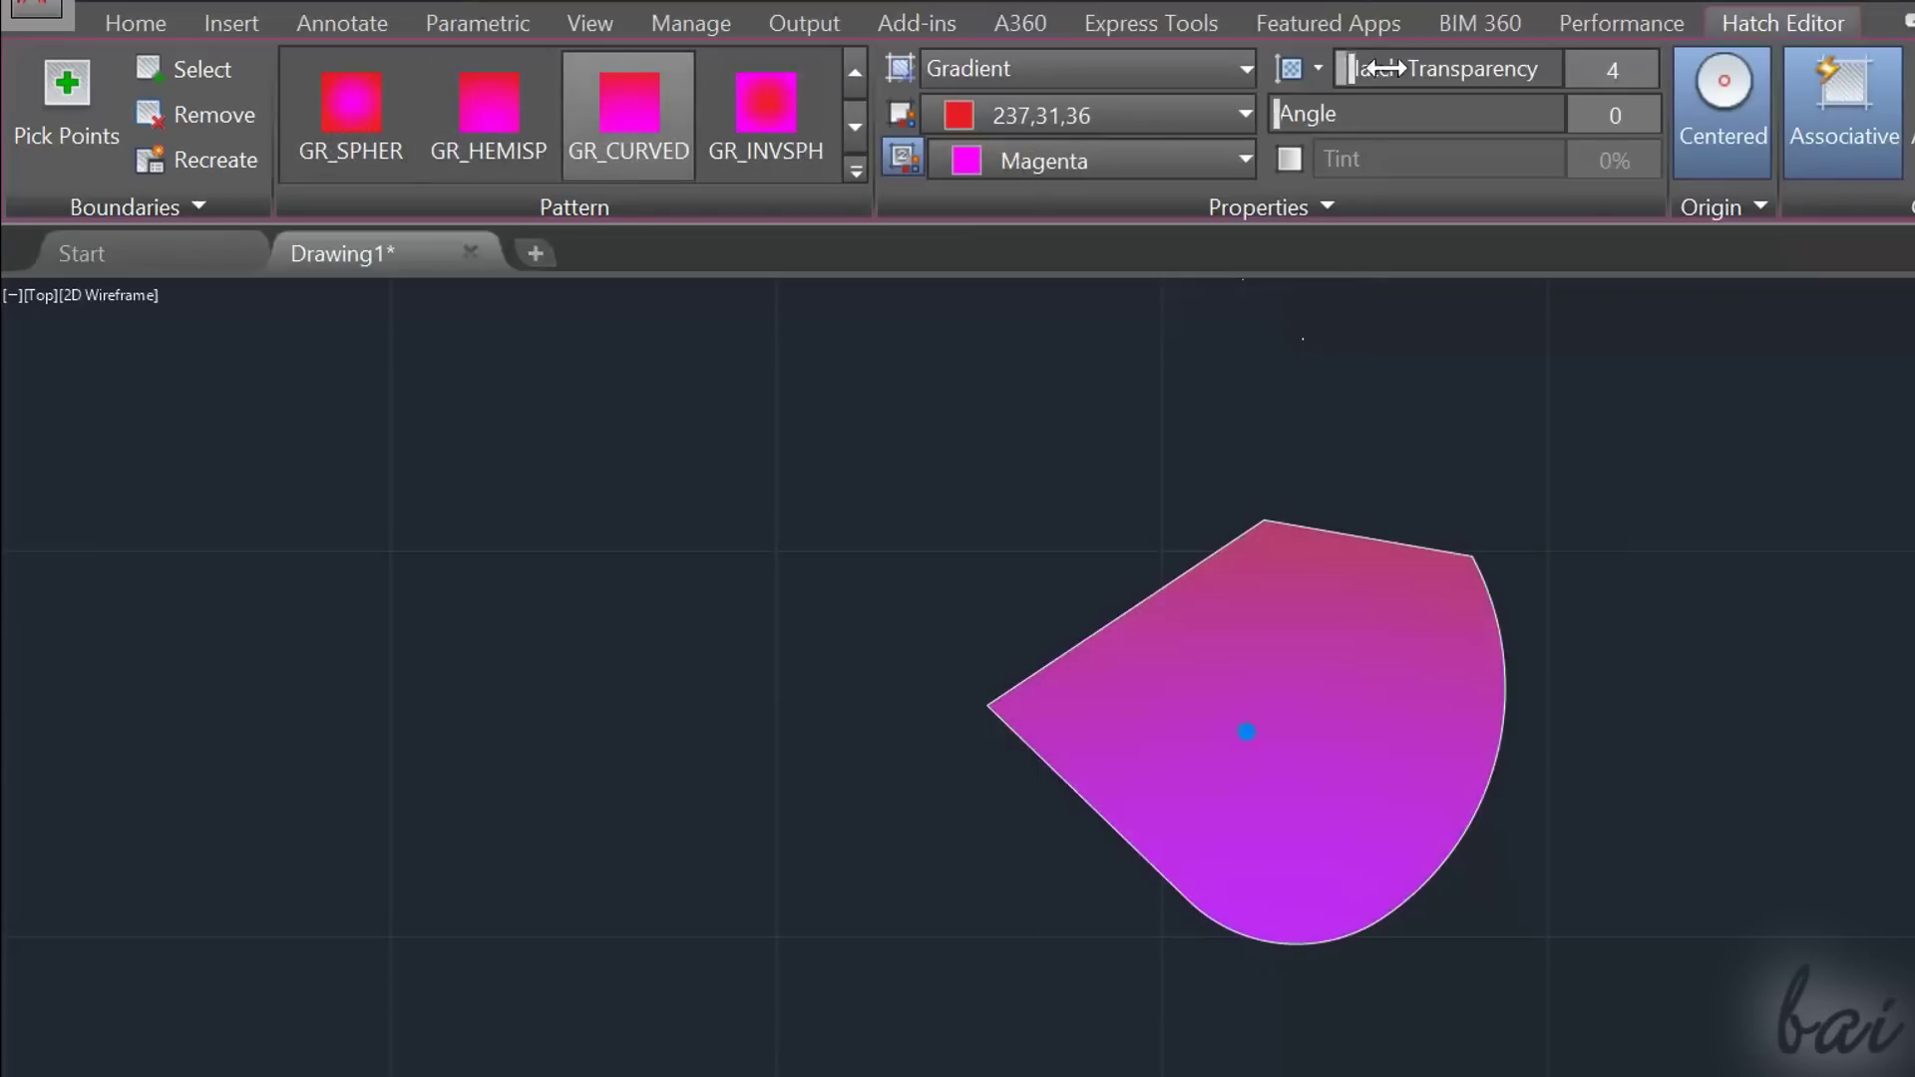
mouse_move(1380, 67)
mouse_down()
mouse_move(1402, 70)
mouse_move(1386, 85)
mouse_up()
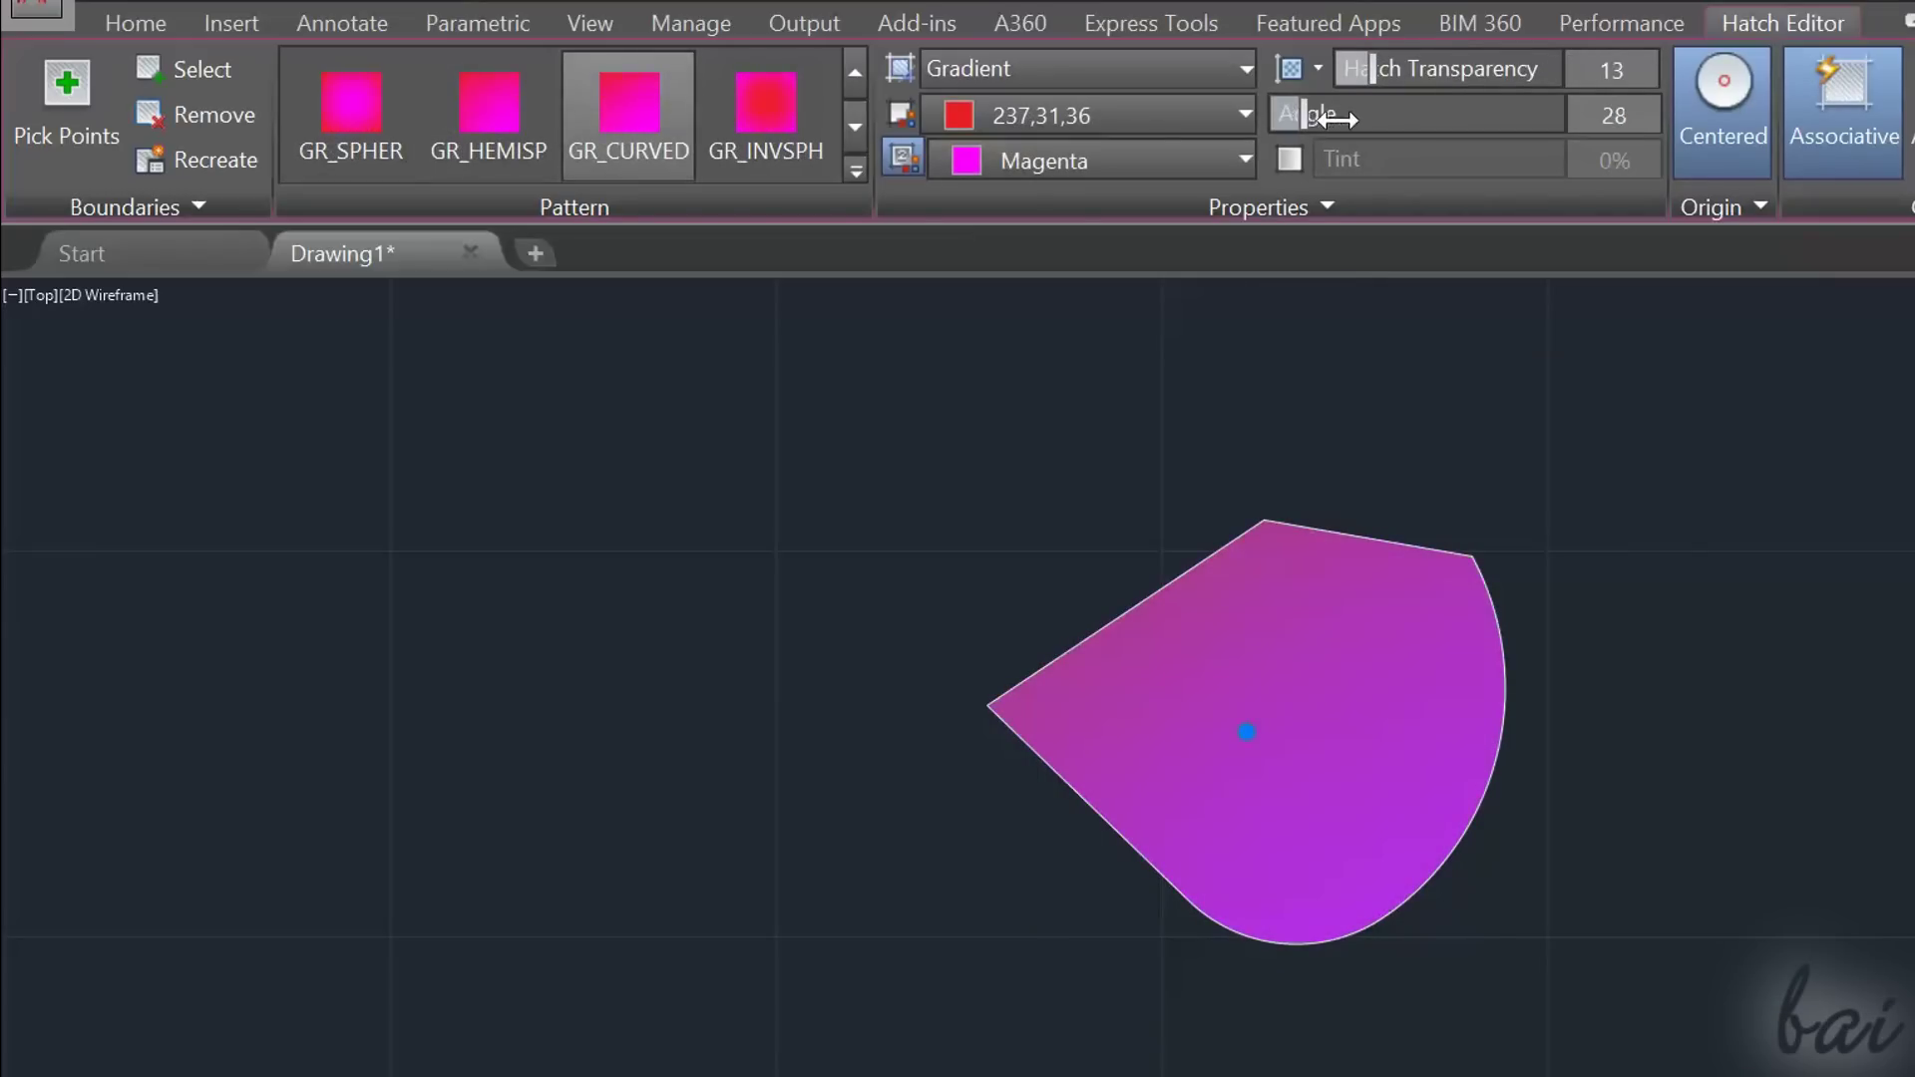
drag(1456, 156, 1576, 144)
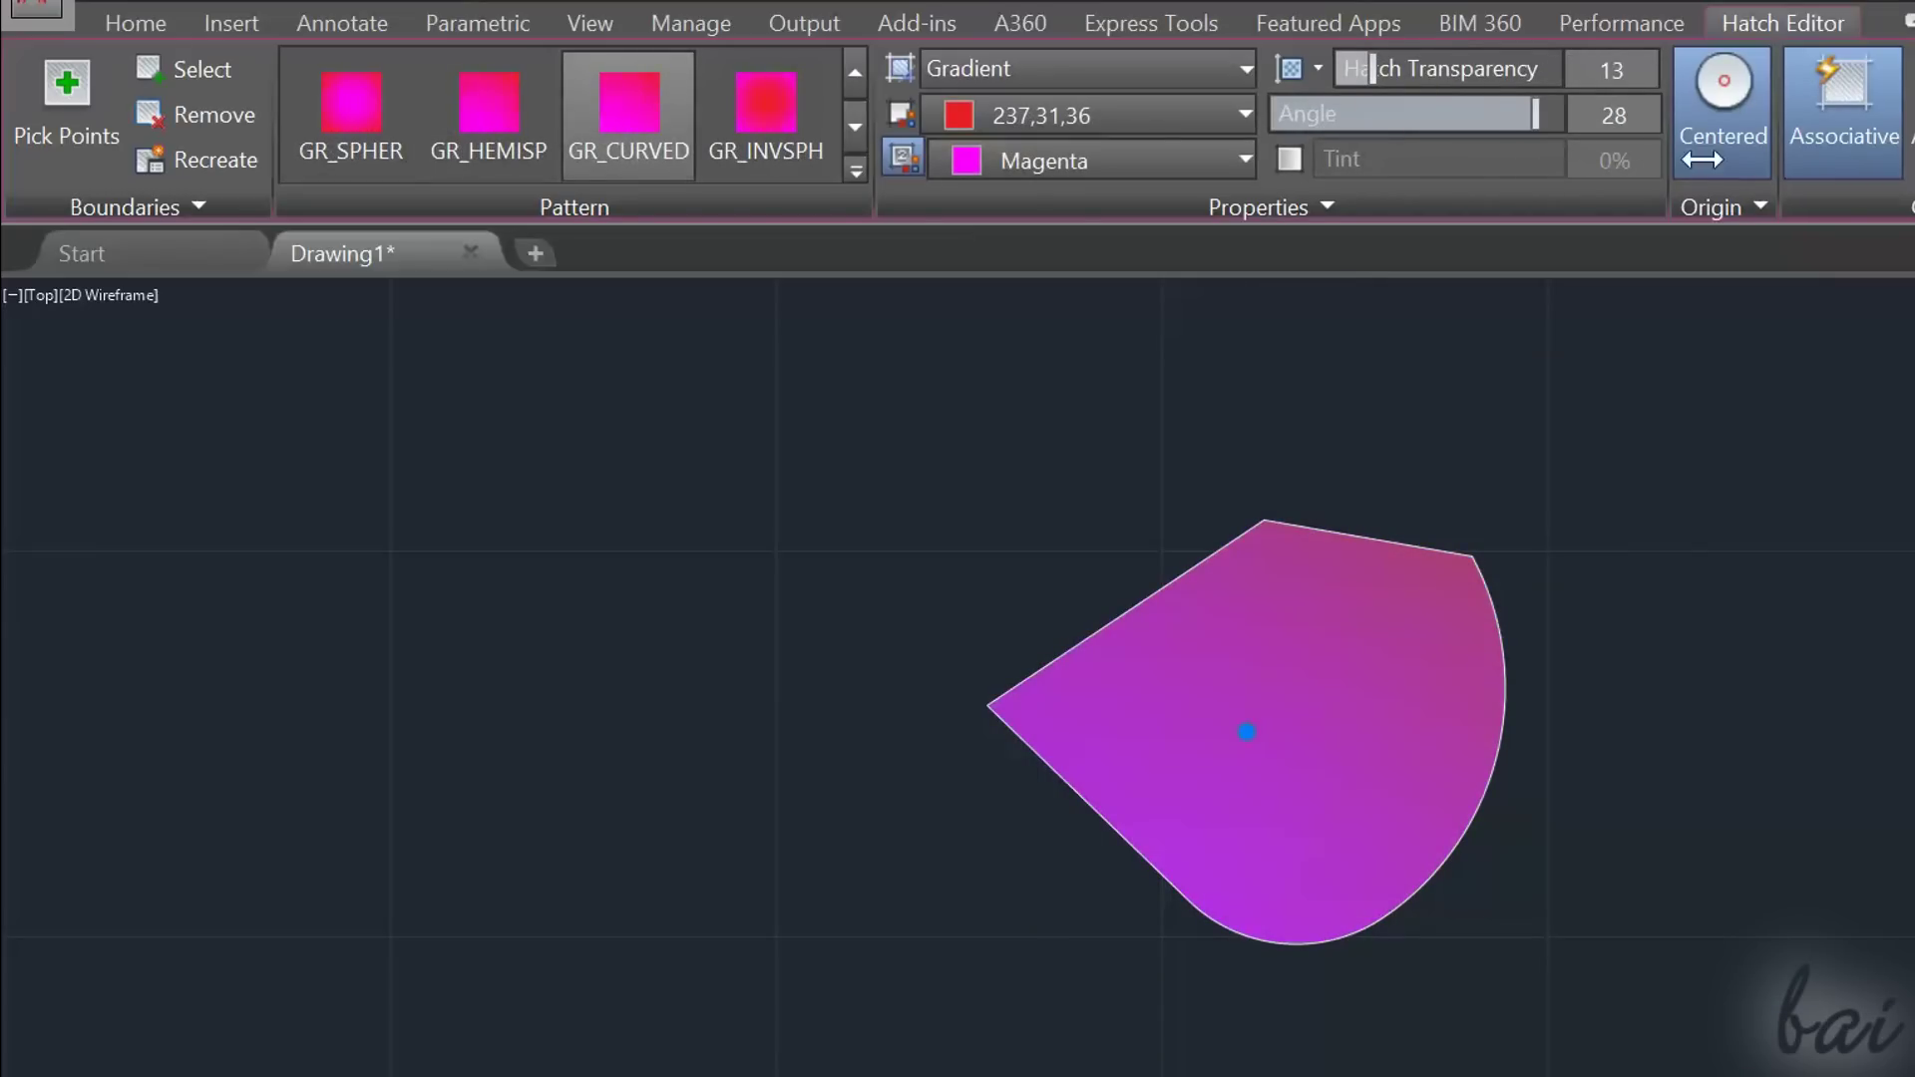
click(1092, 58)
Return the fill to pattern hatching, trying ANGLE, ANSI32 and then ANSI36 patterns.
click(1091, 212)
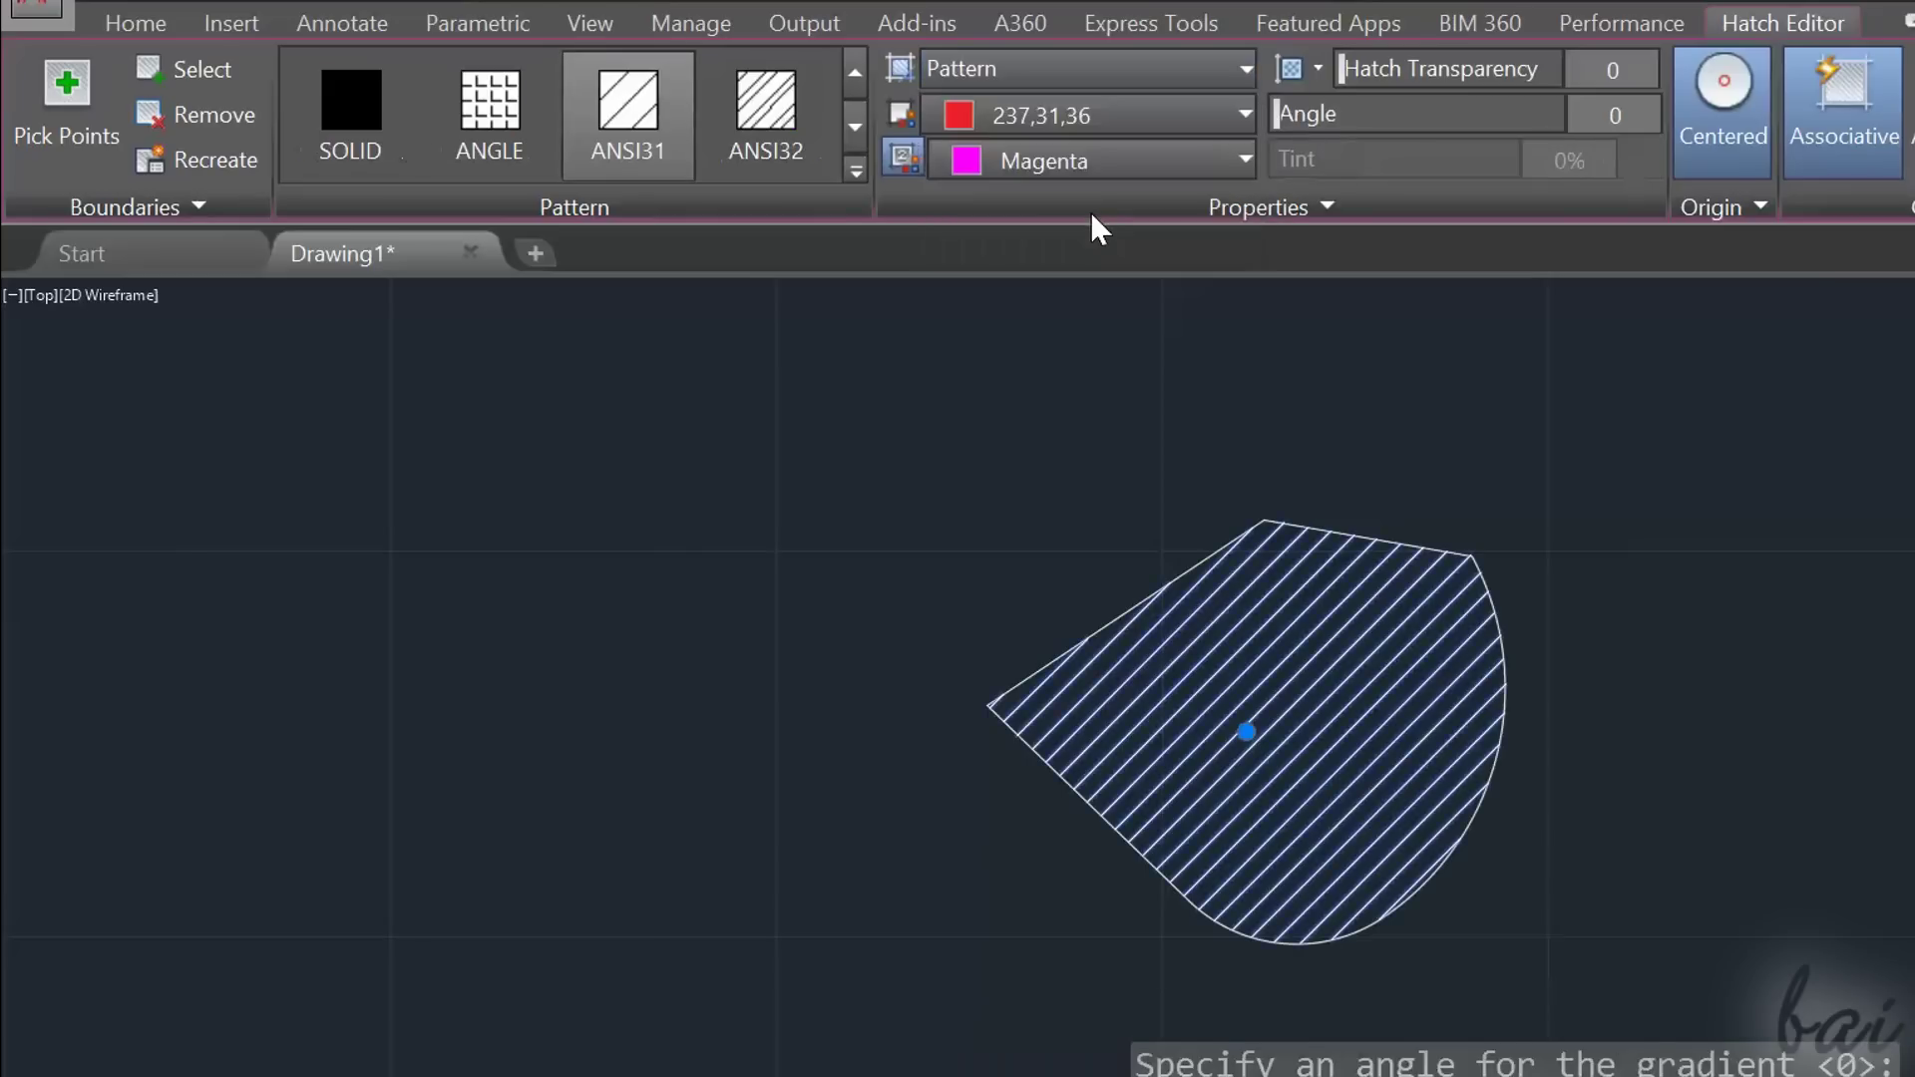
click(499, 117)
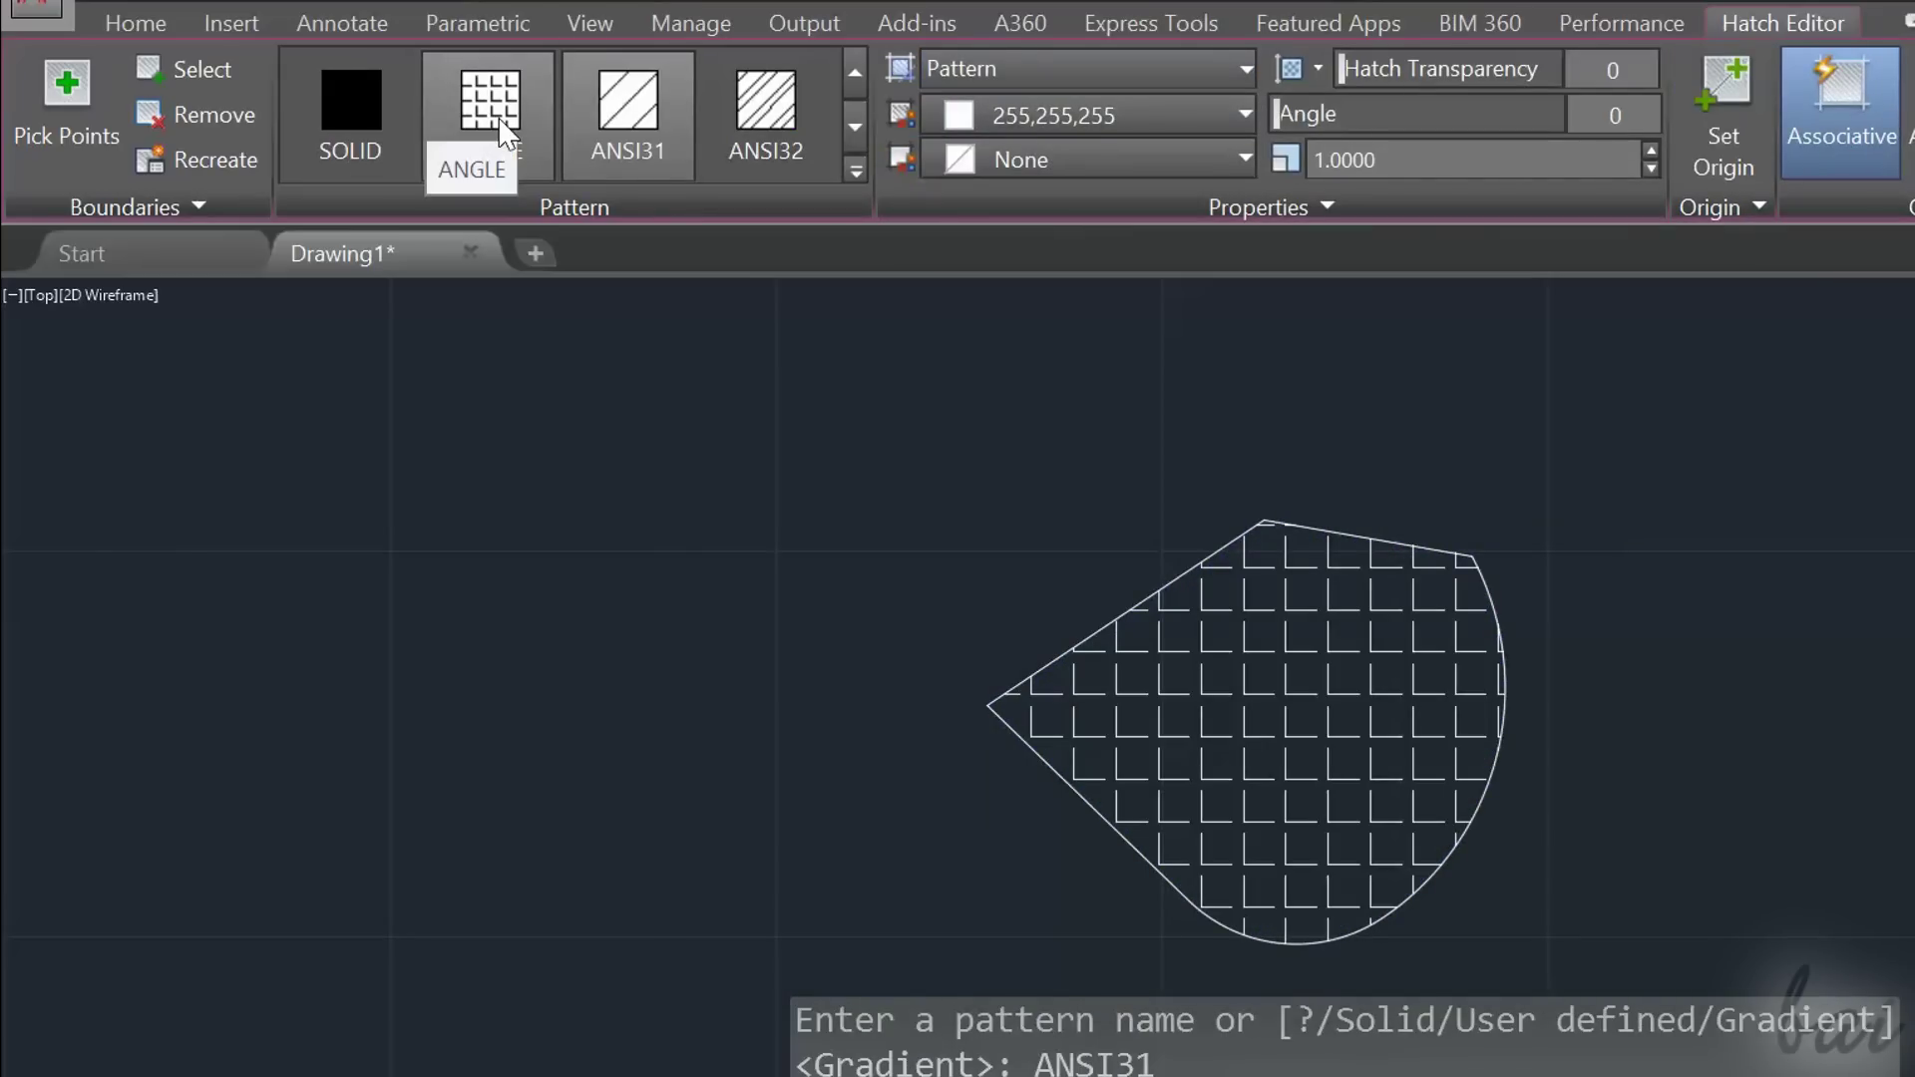
click(761, 152)
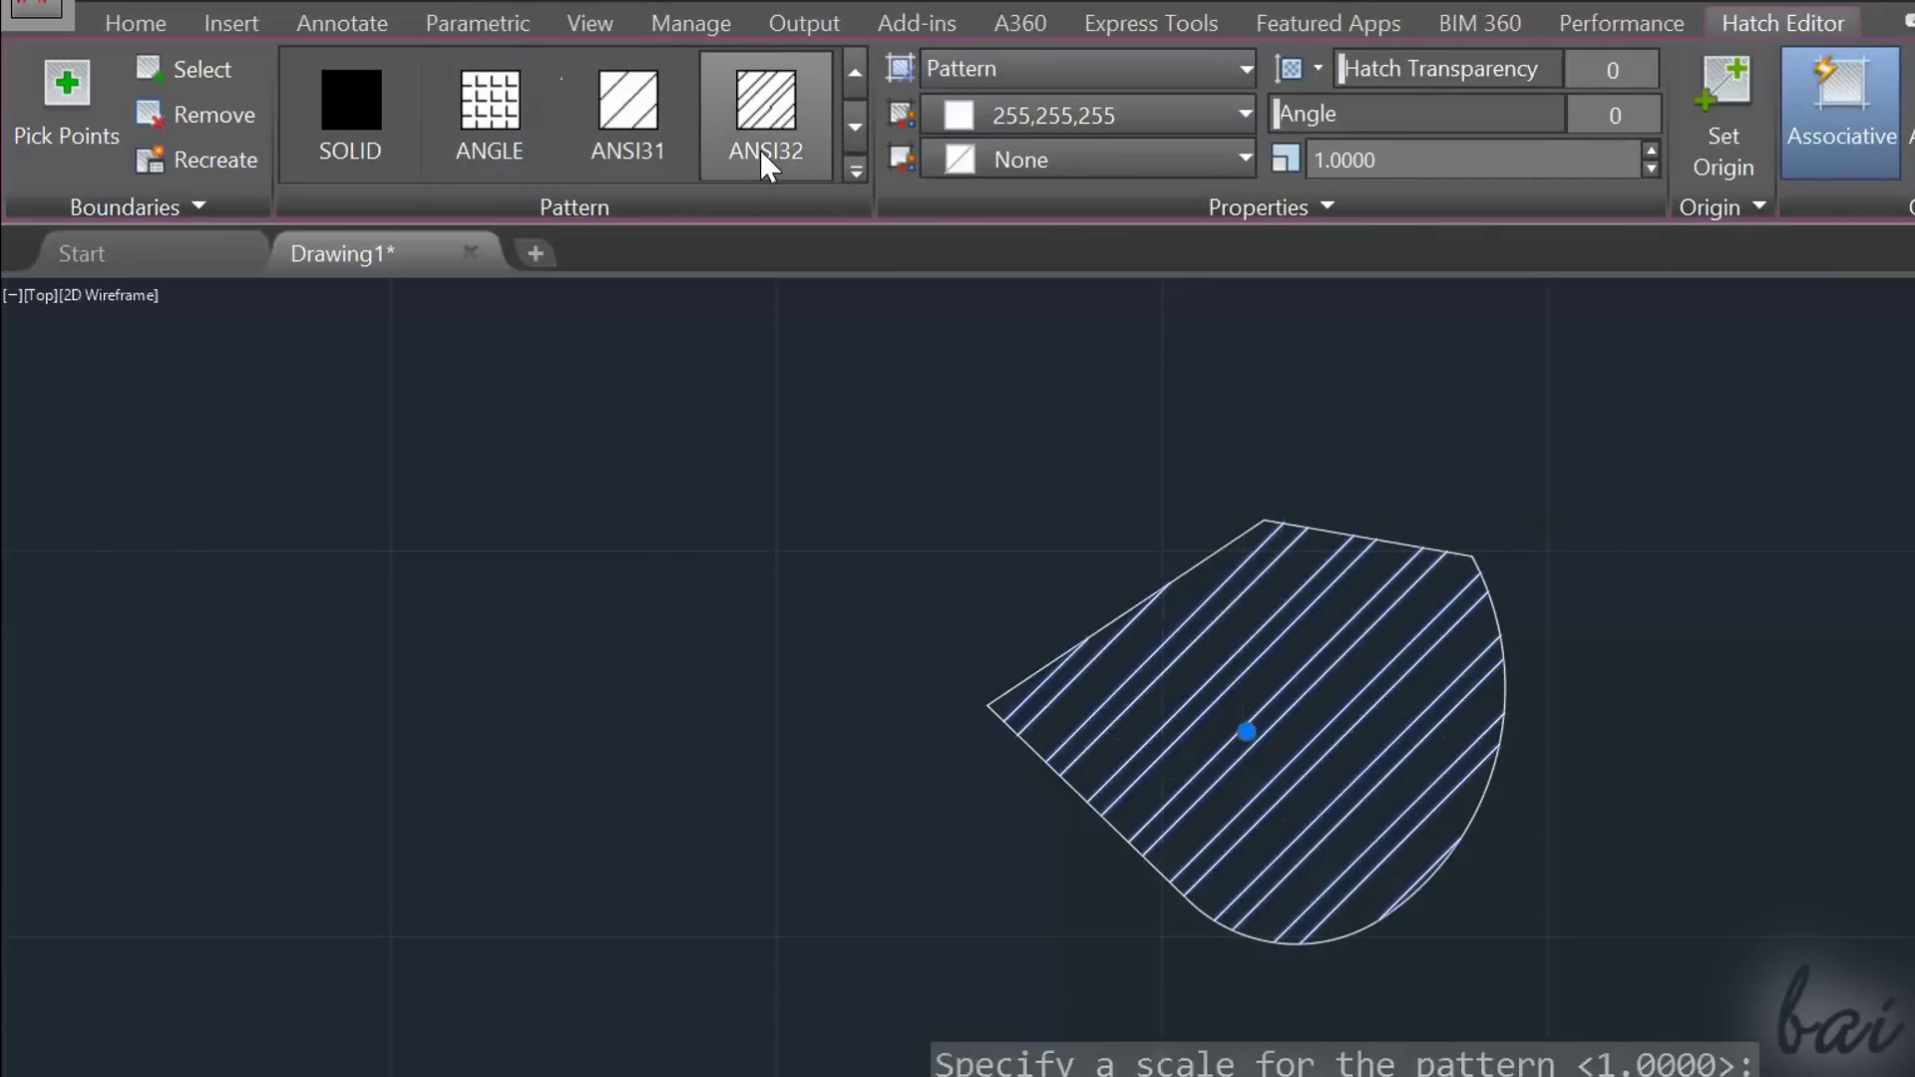
click(856, 126)
click(774, 100)
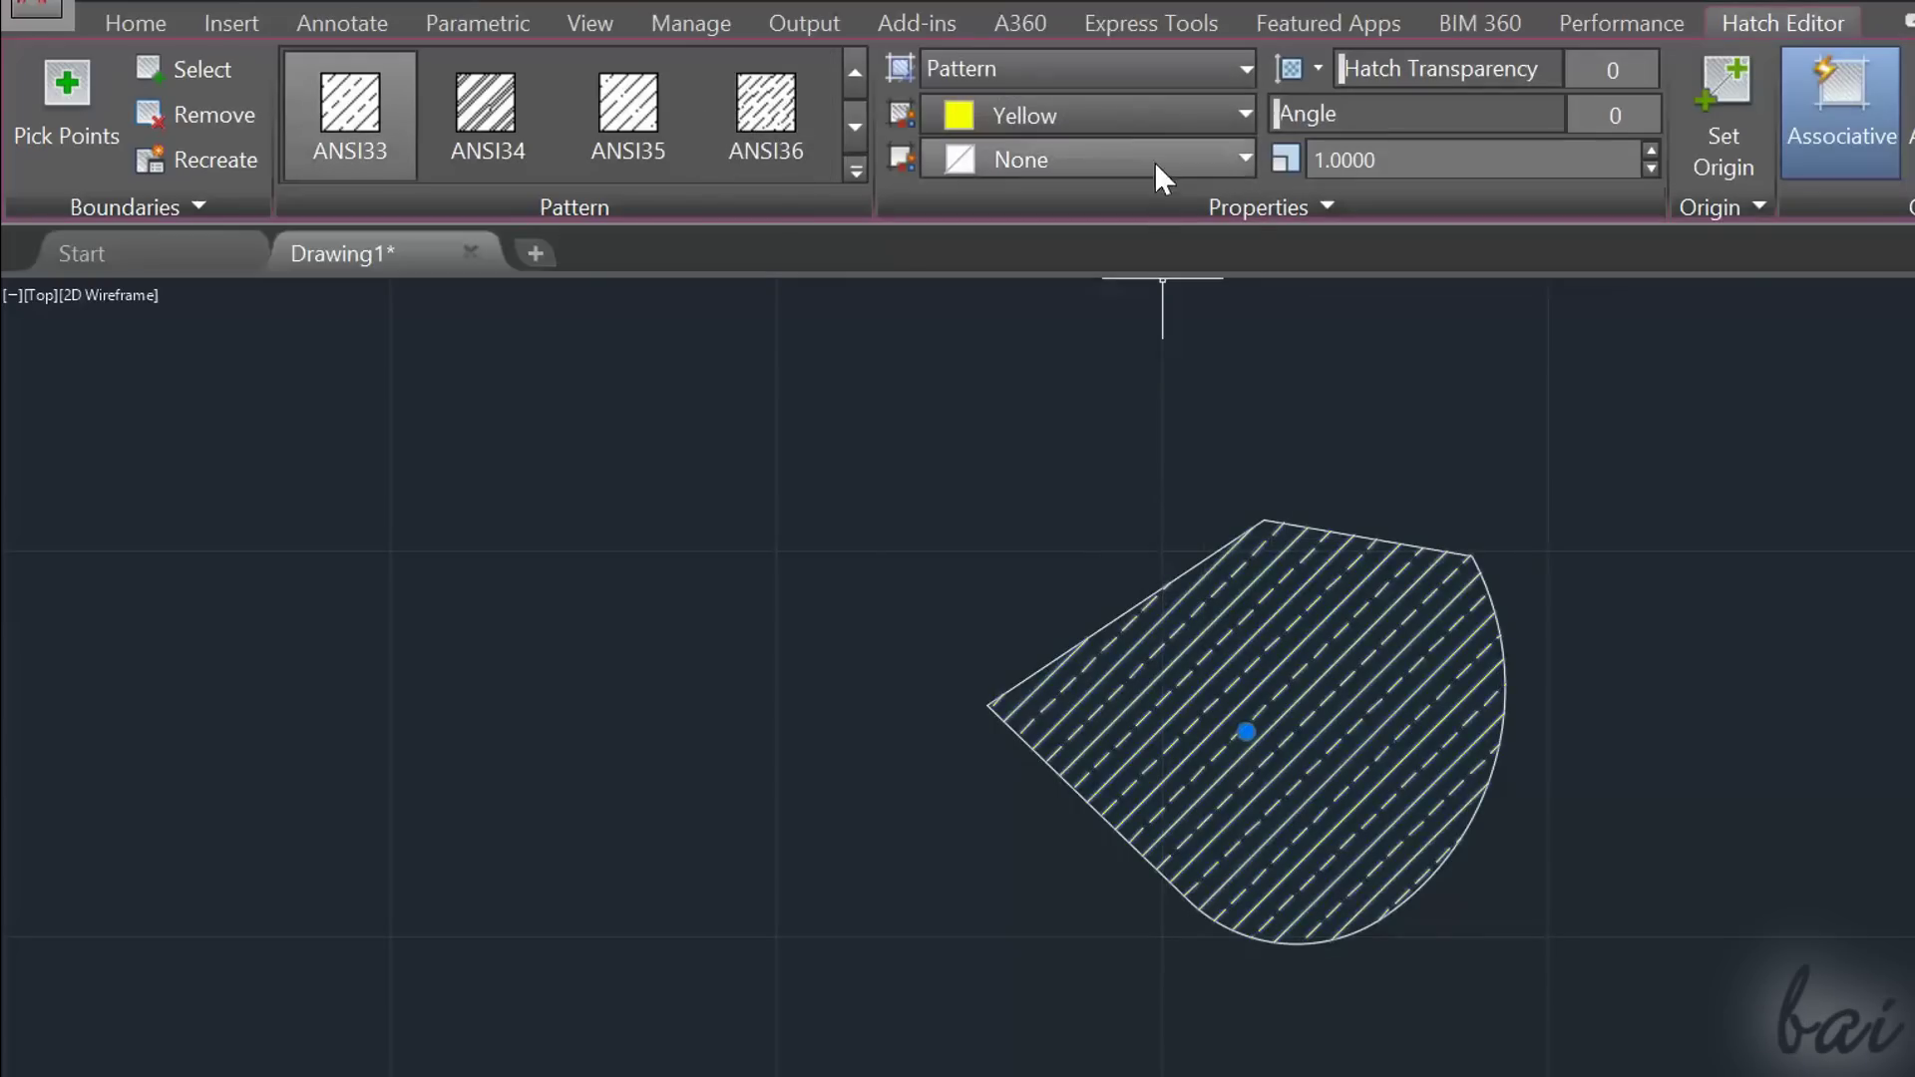
Colour the hatch lines magenta on a yellow background.
click(1148, 116)
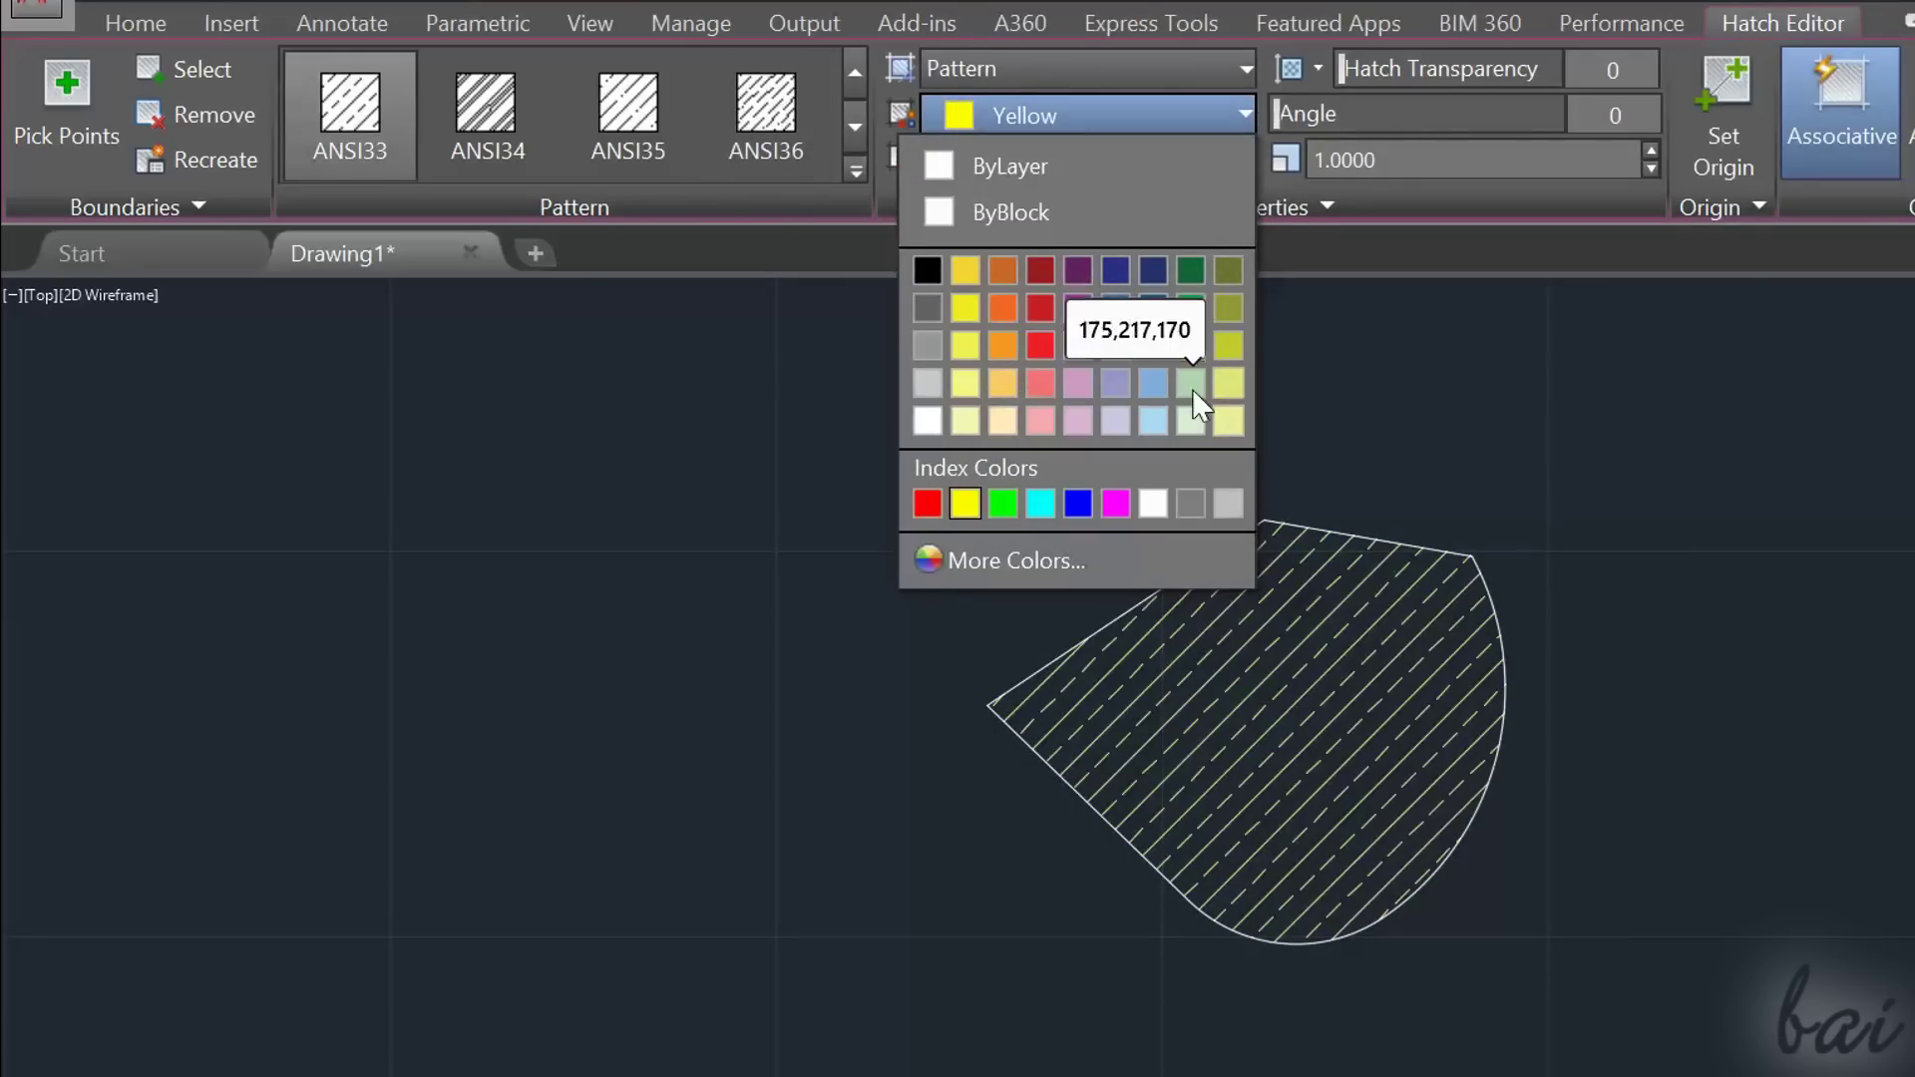
click(1115, 504)
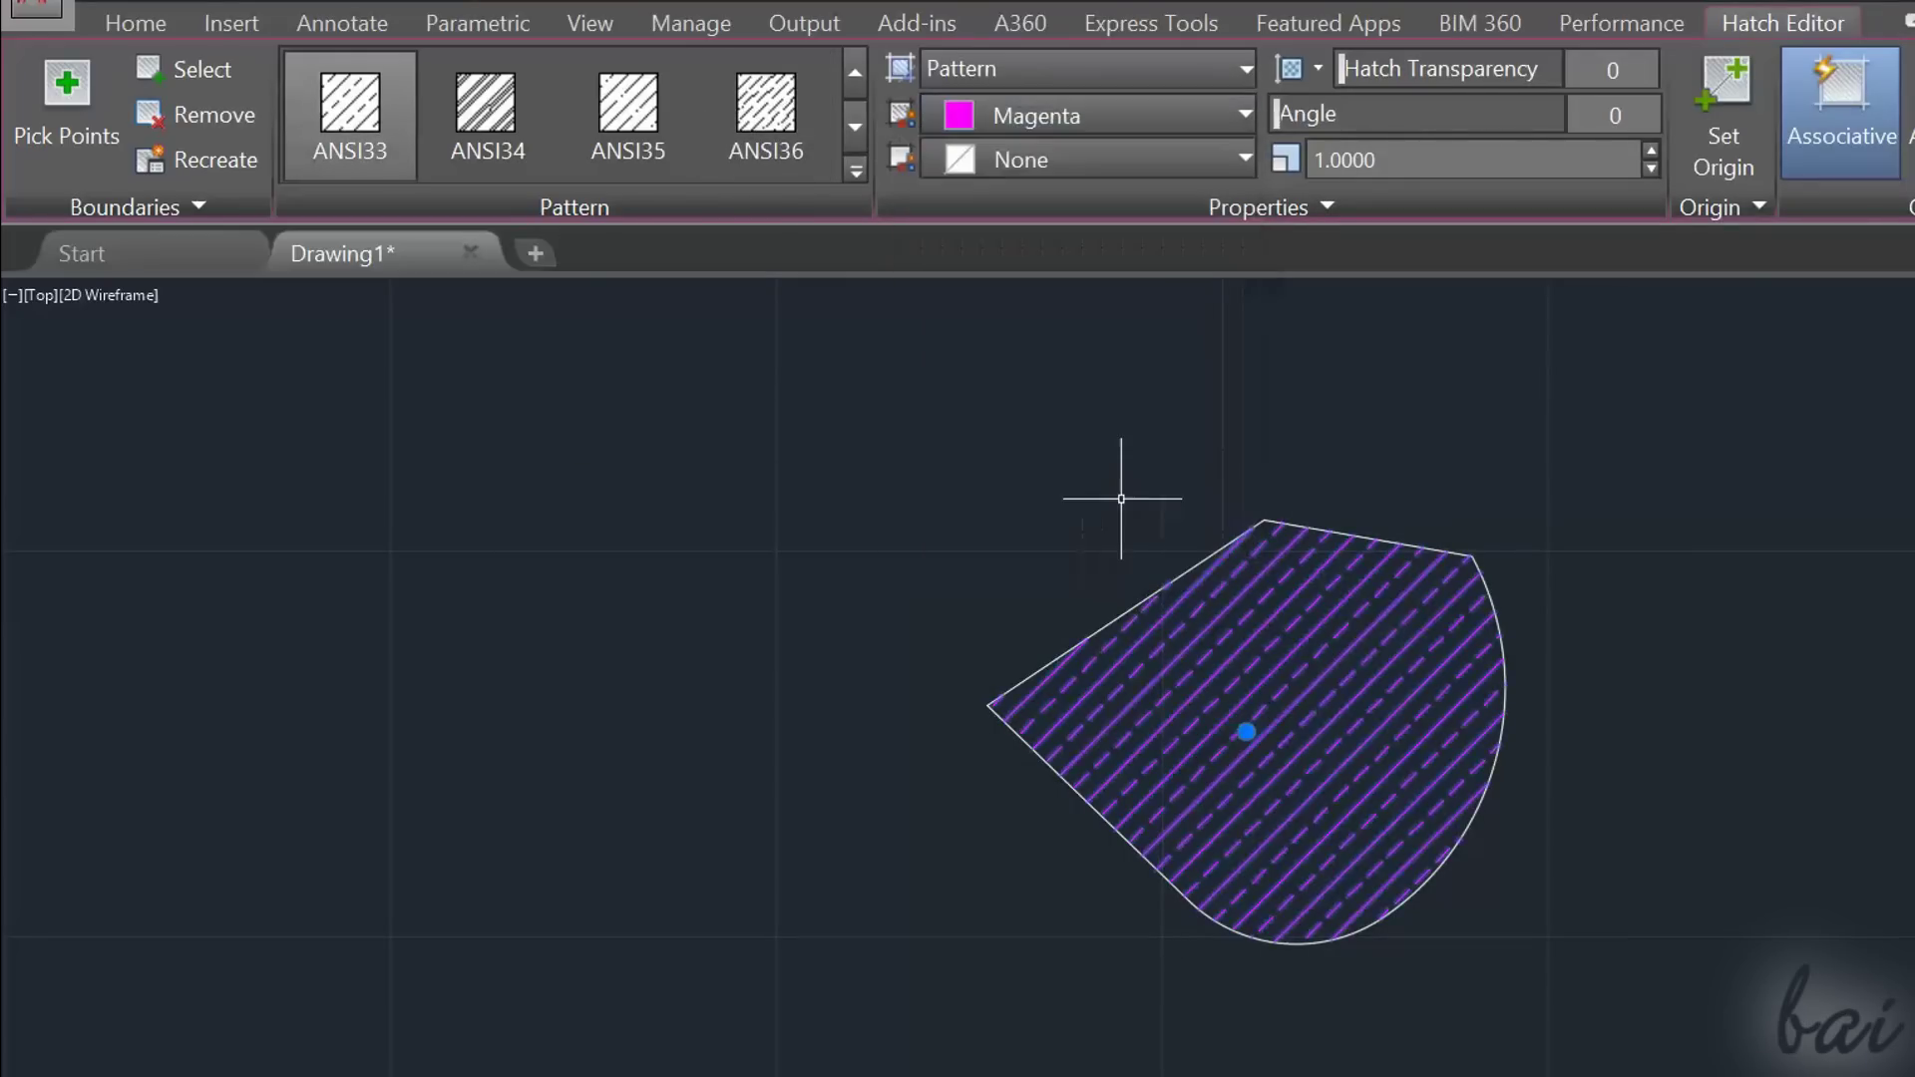
click(1008, 159)
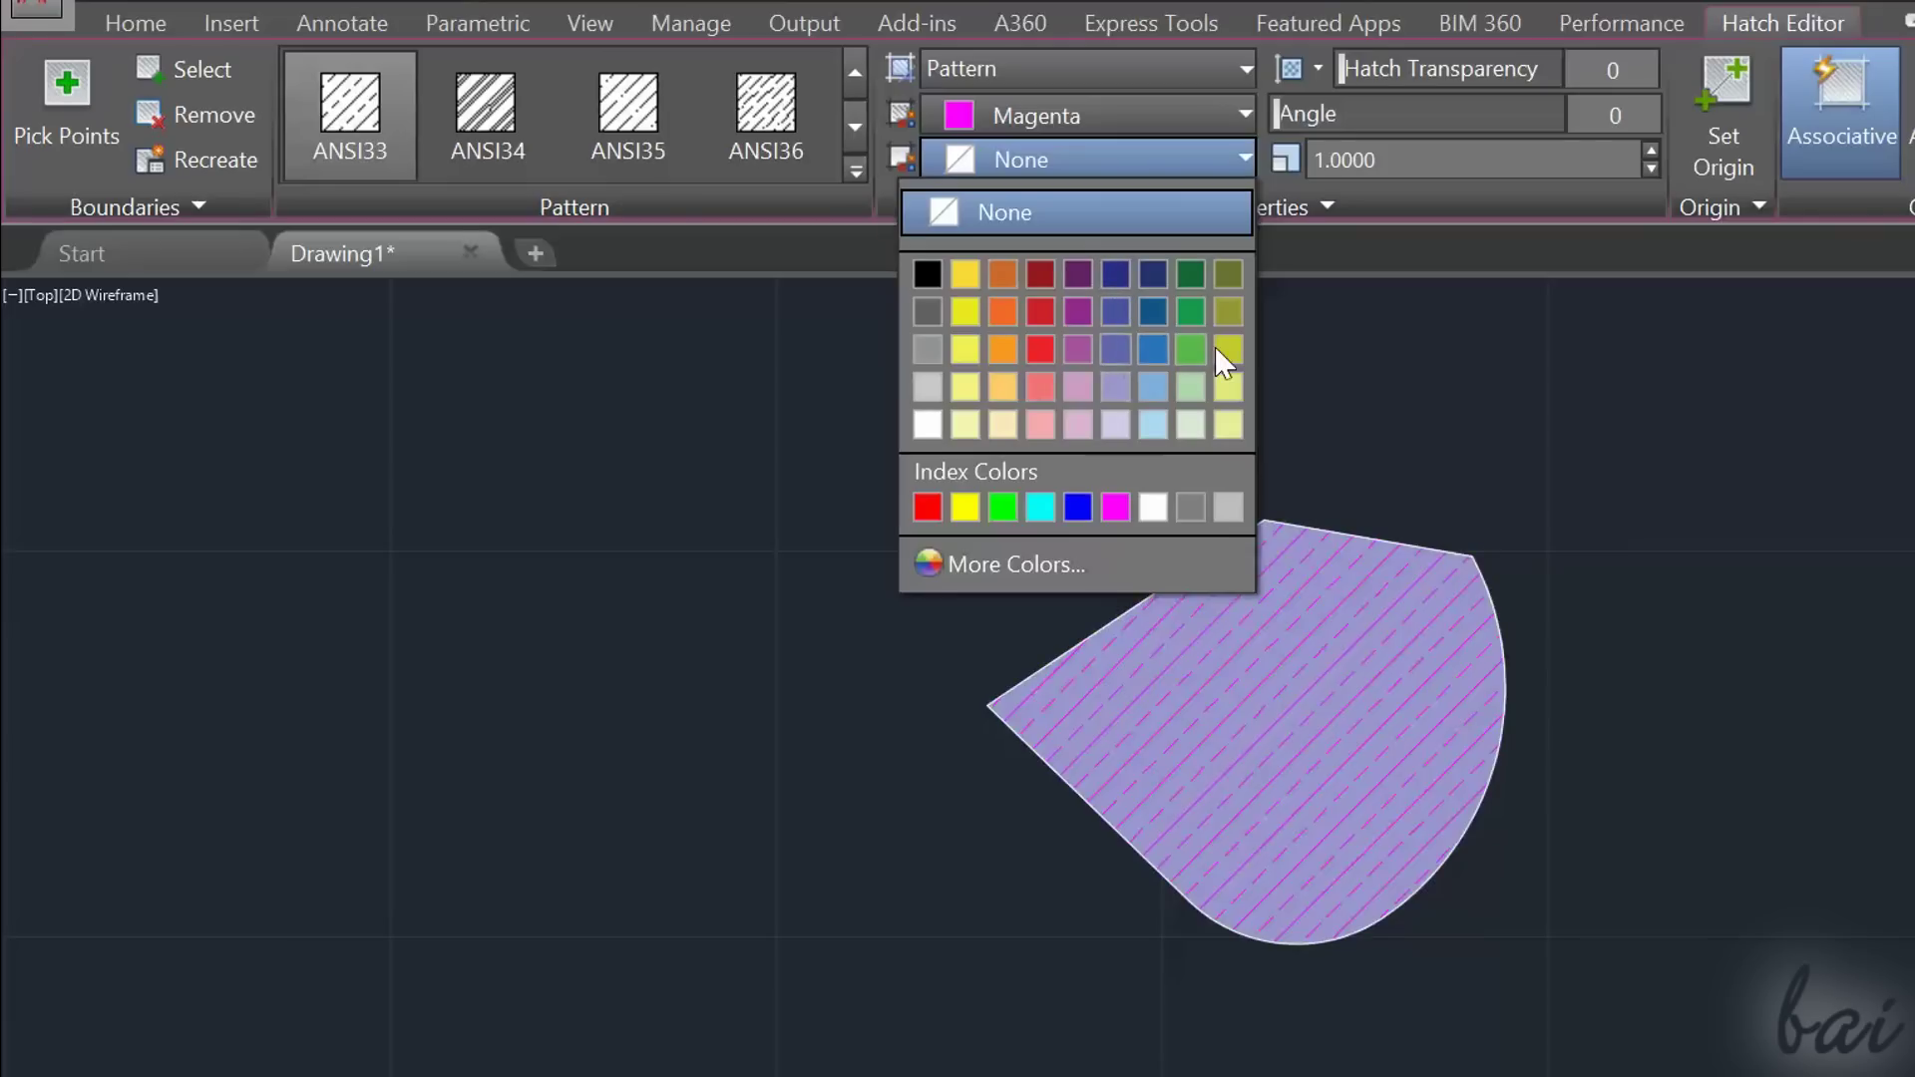
click(965, 311)
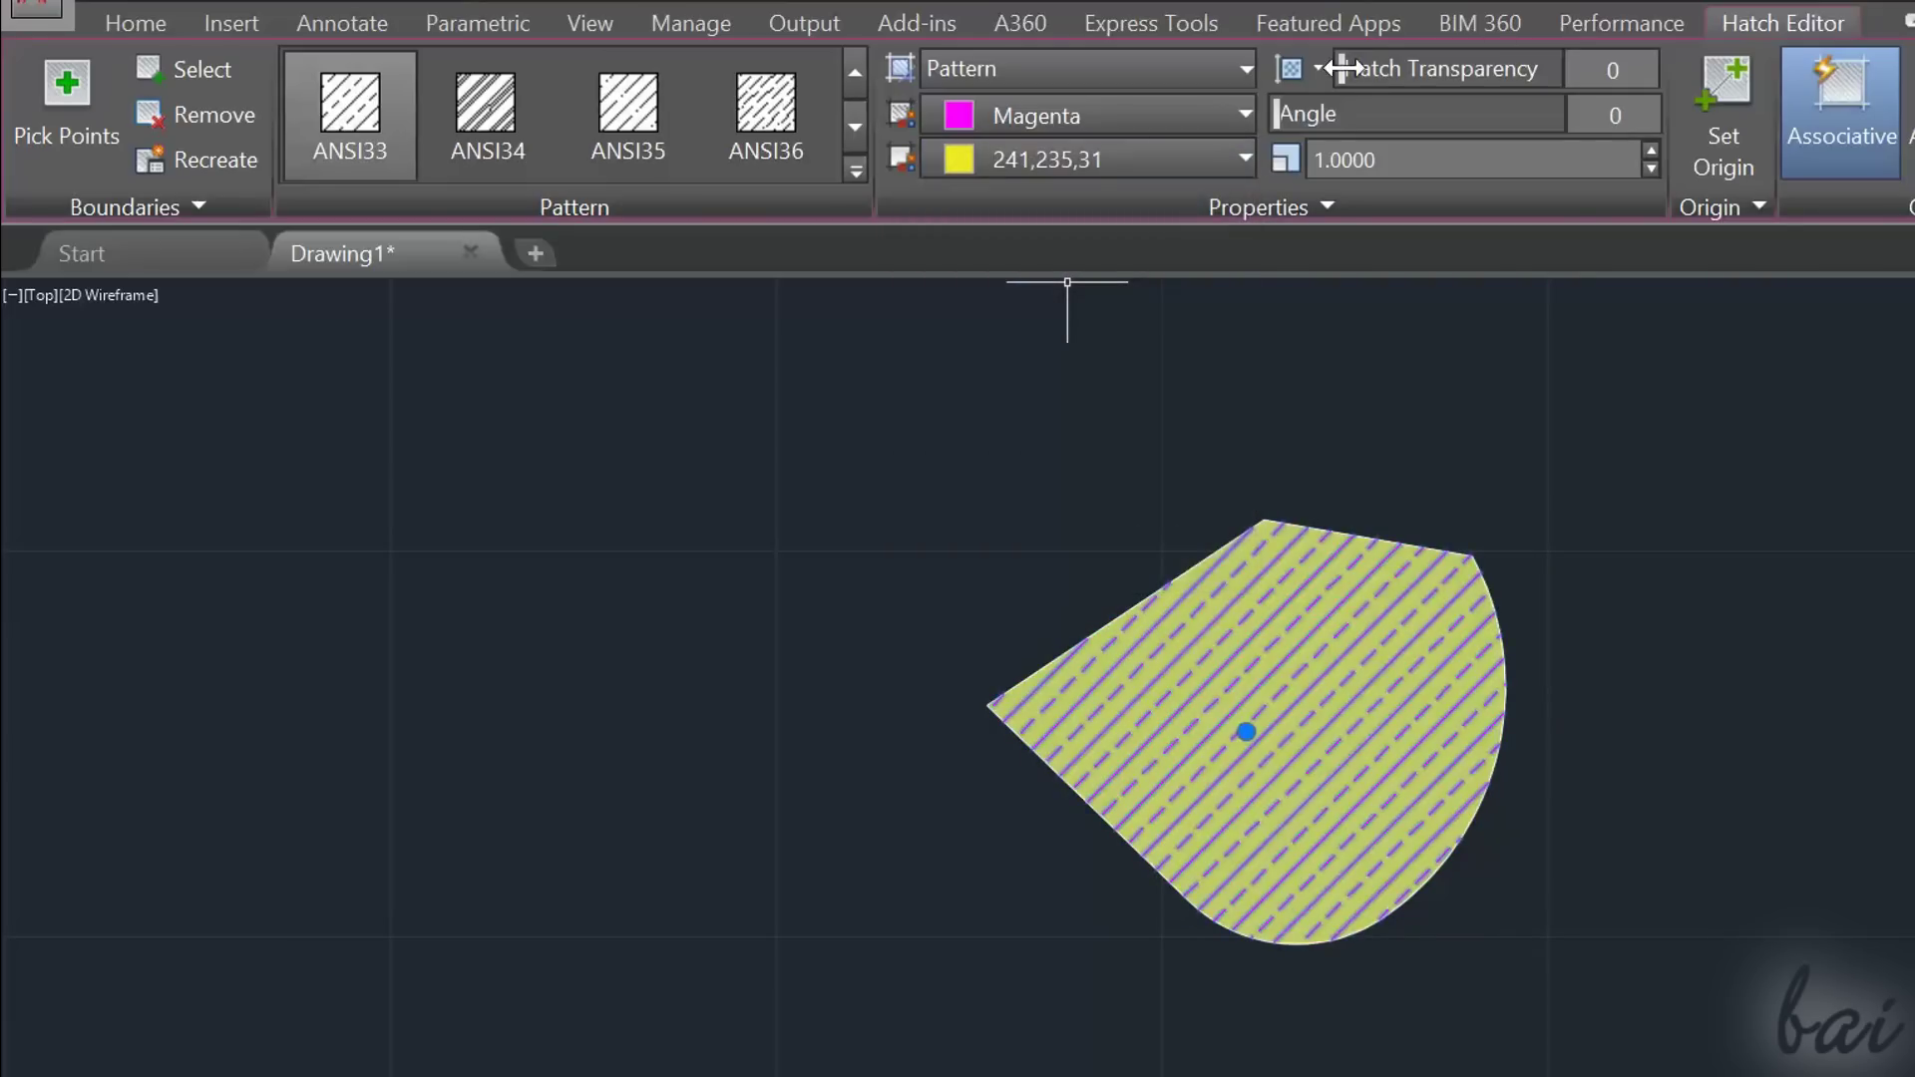
Keep full opacity, rotate the hatch lines to 194° and raise the pattern scale to 1.2.
mouse_move(1343, 68)
mouse_down()
mouse_move(1436, 68)
mouse_move(1356, 70)
mouse_up()
drag(1278, 120, 1431, 114)
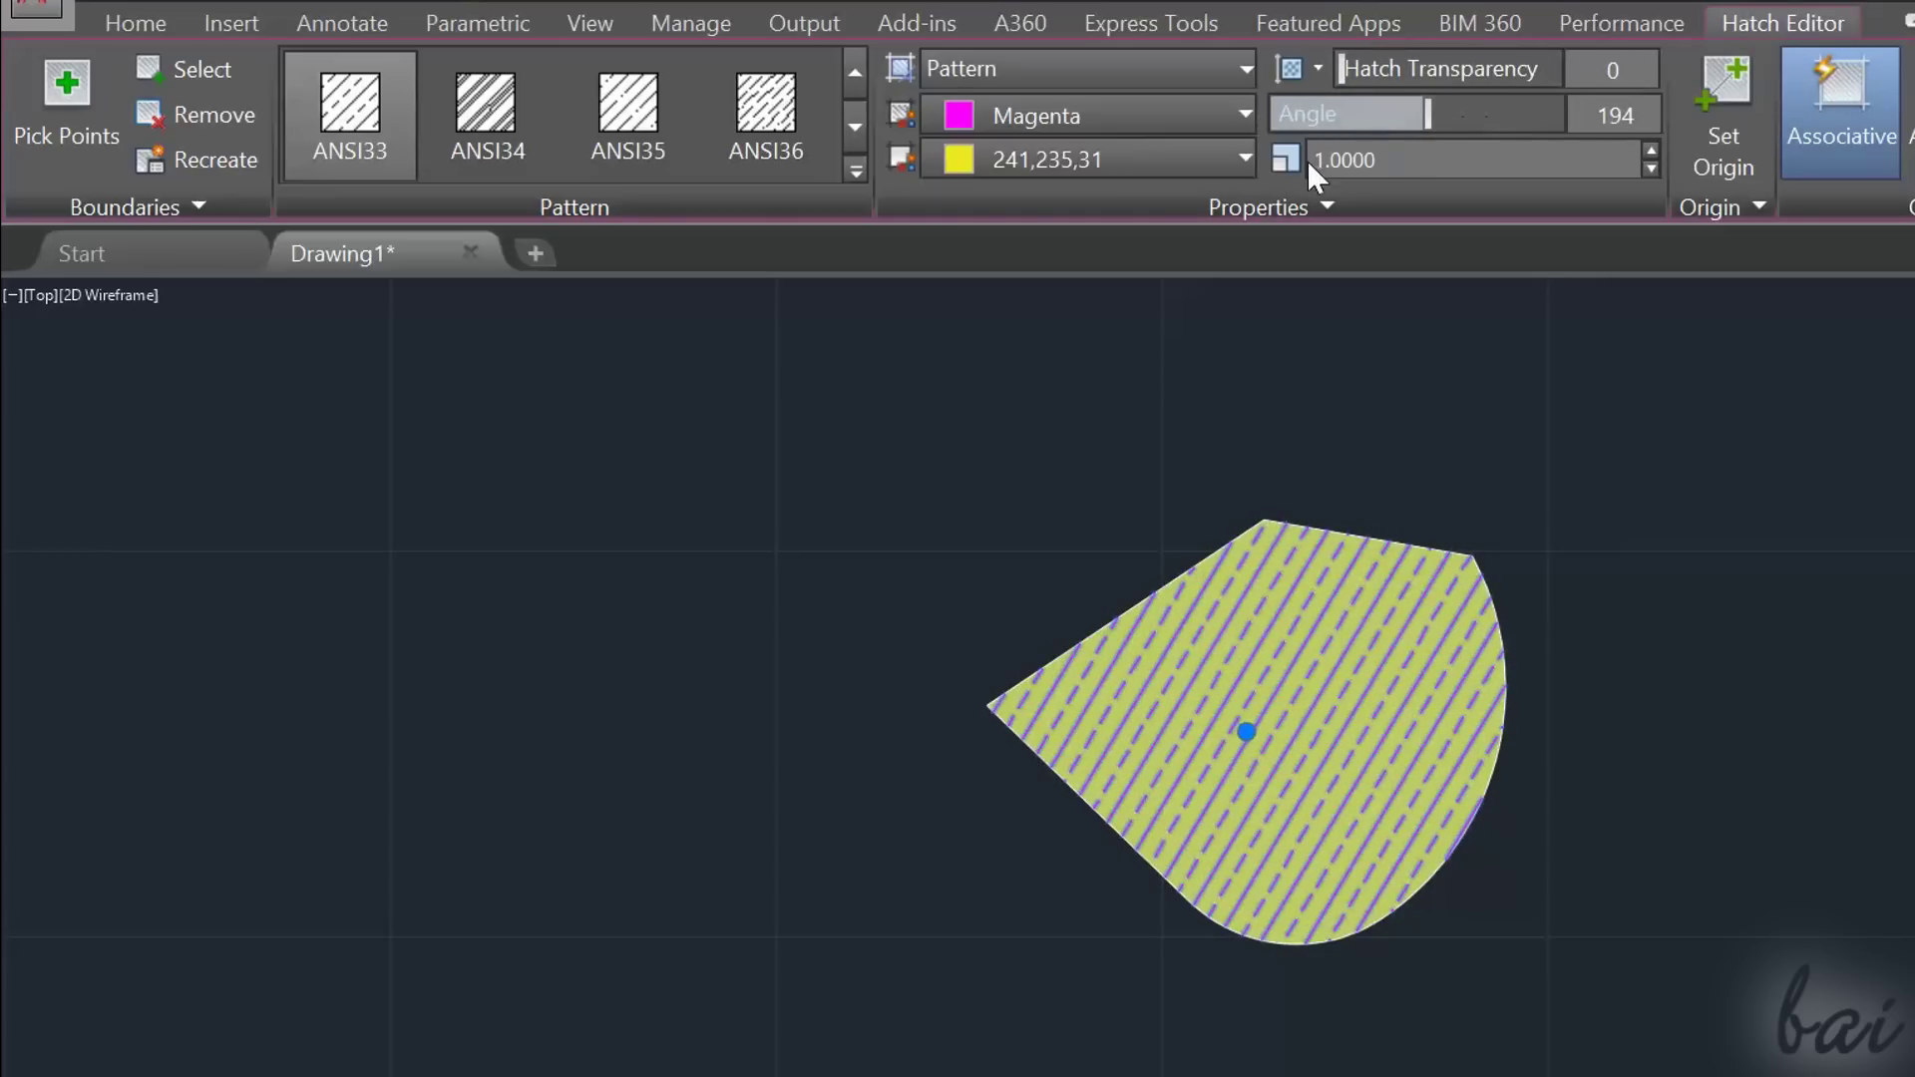
click(1652, 151)
click(1652, 151)
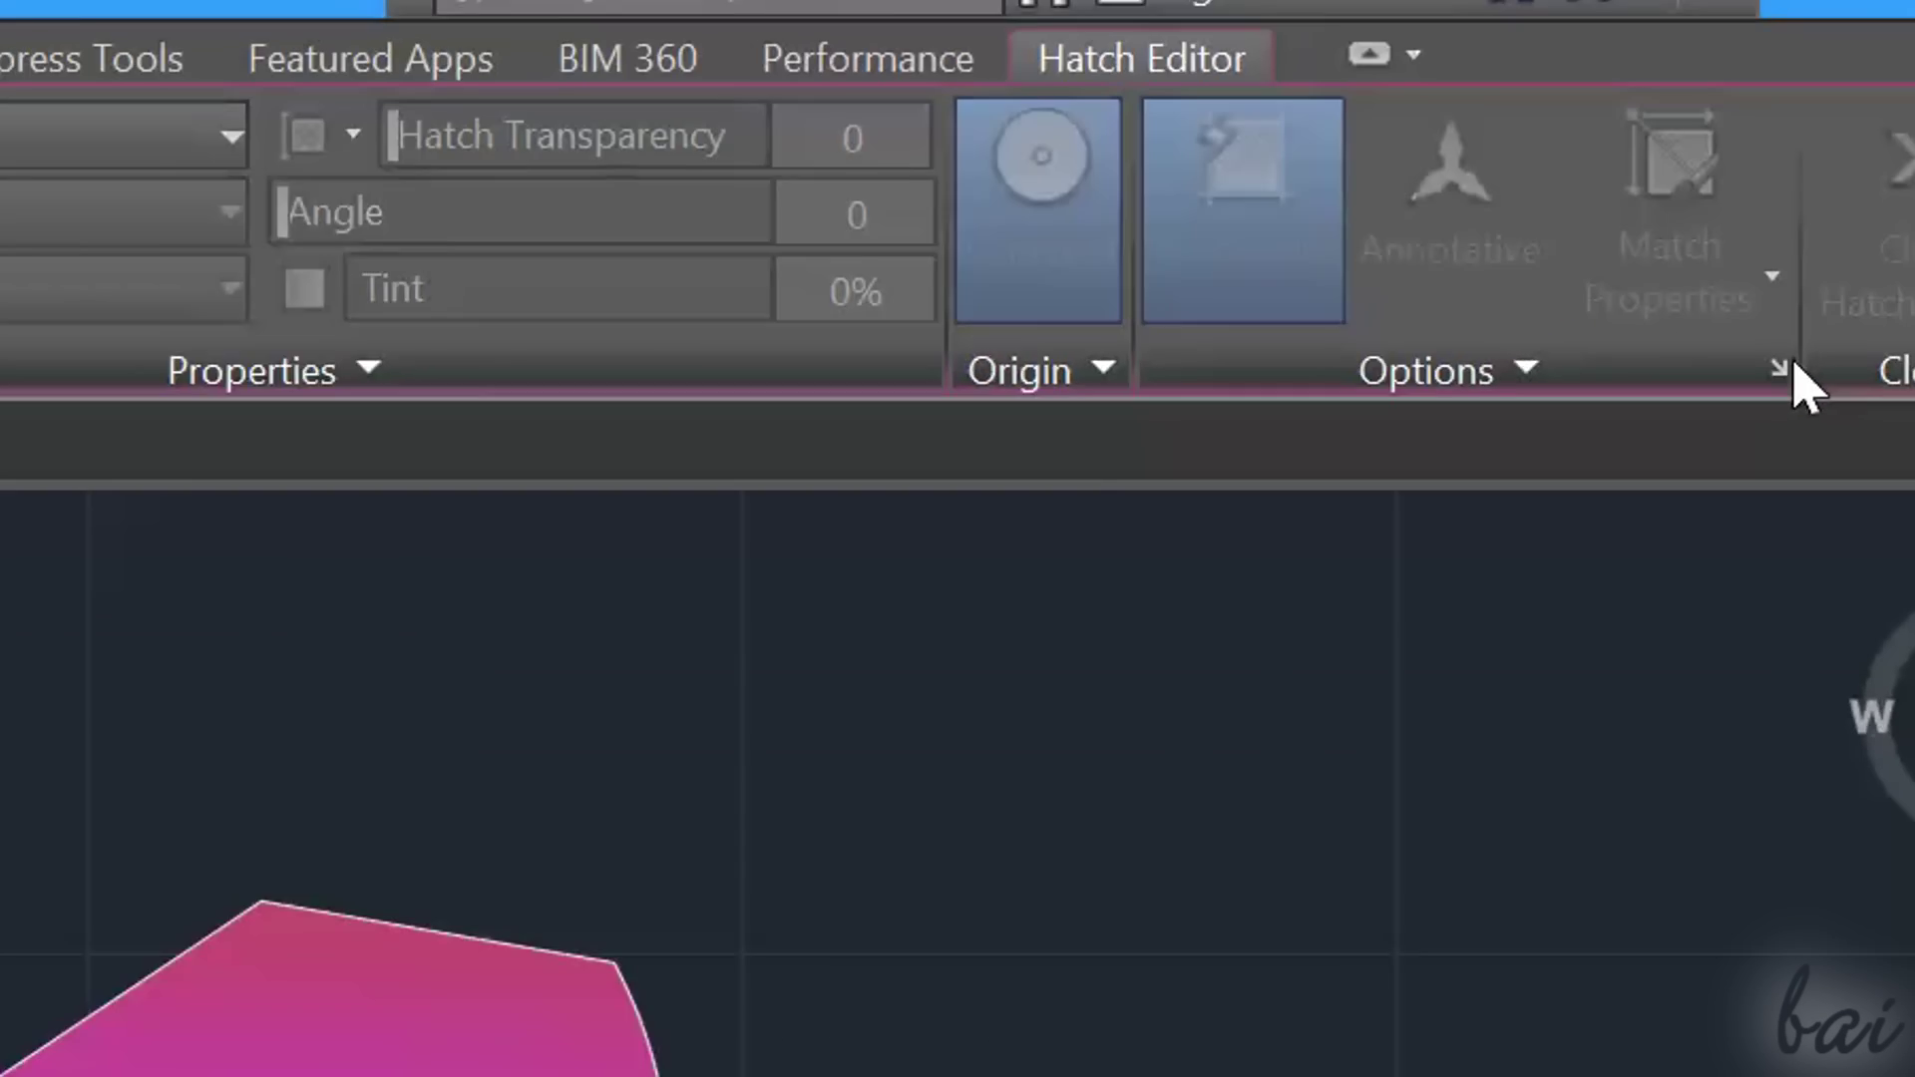
click(1664, 627)
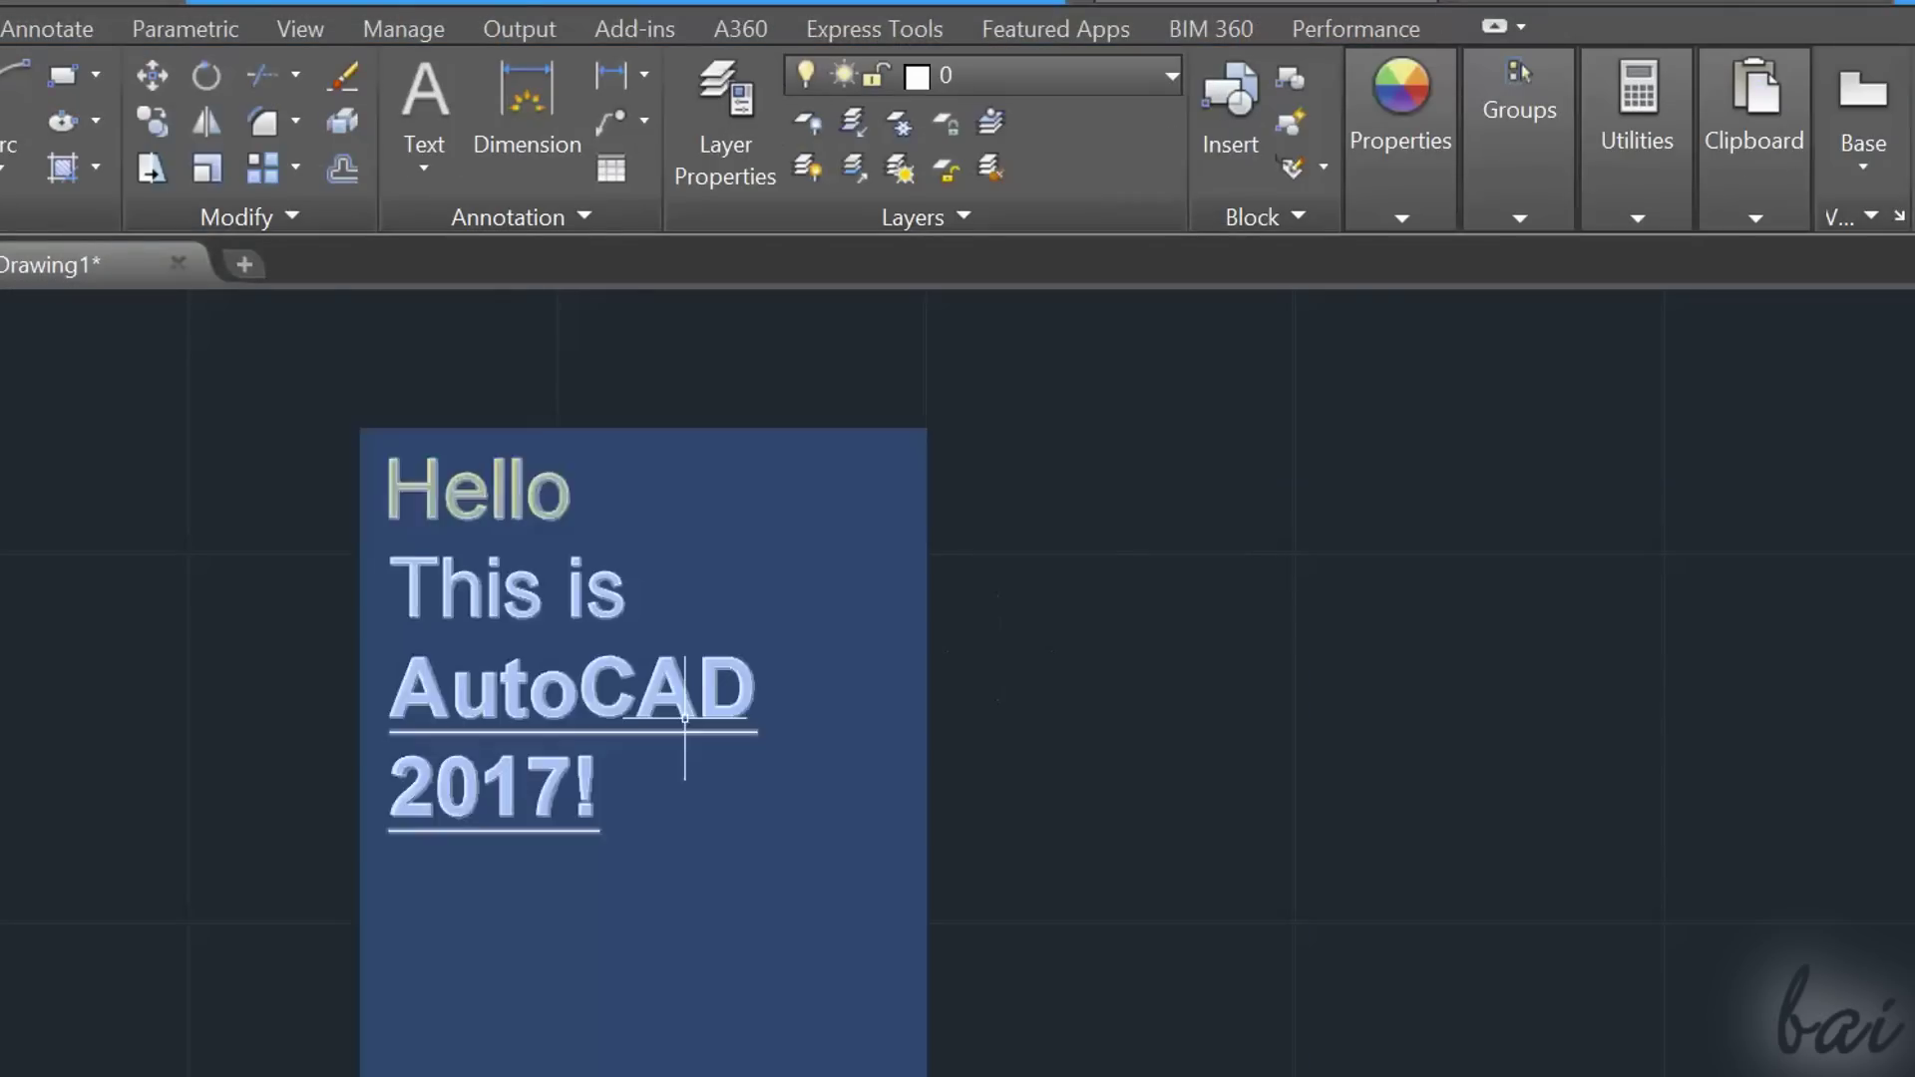
Stretch the multiline text box's right edge so 'Hello' and 'This is AutoCAD 2017!' reflow onto two lines.
click(685, 717)
scroll(746, 656, down, 2)
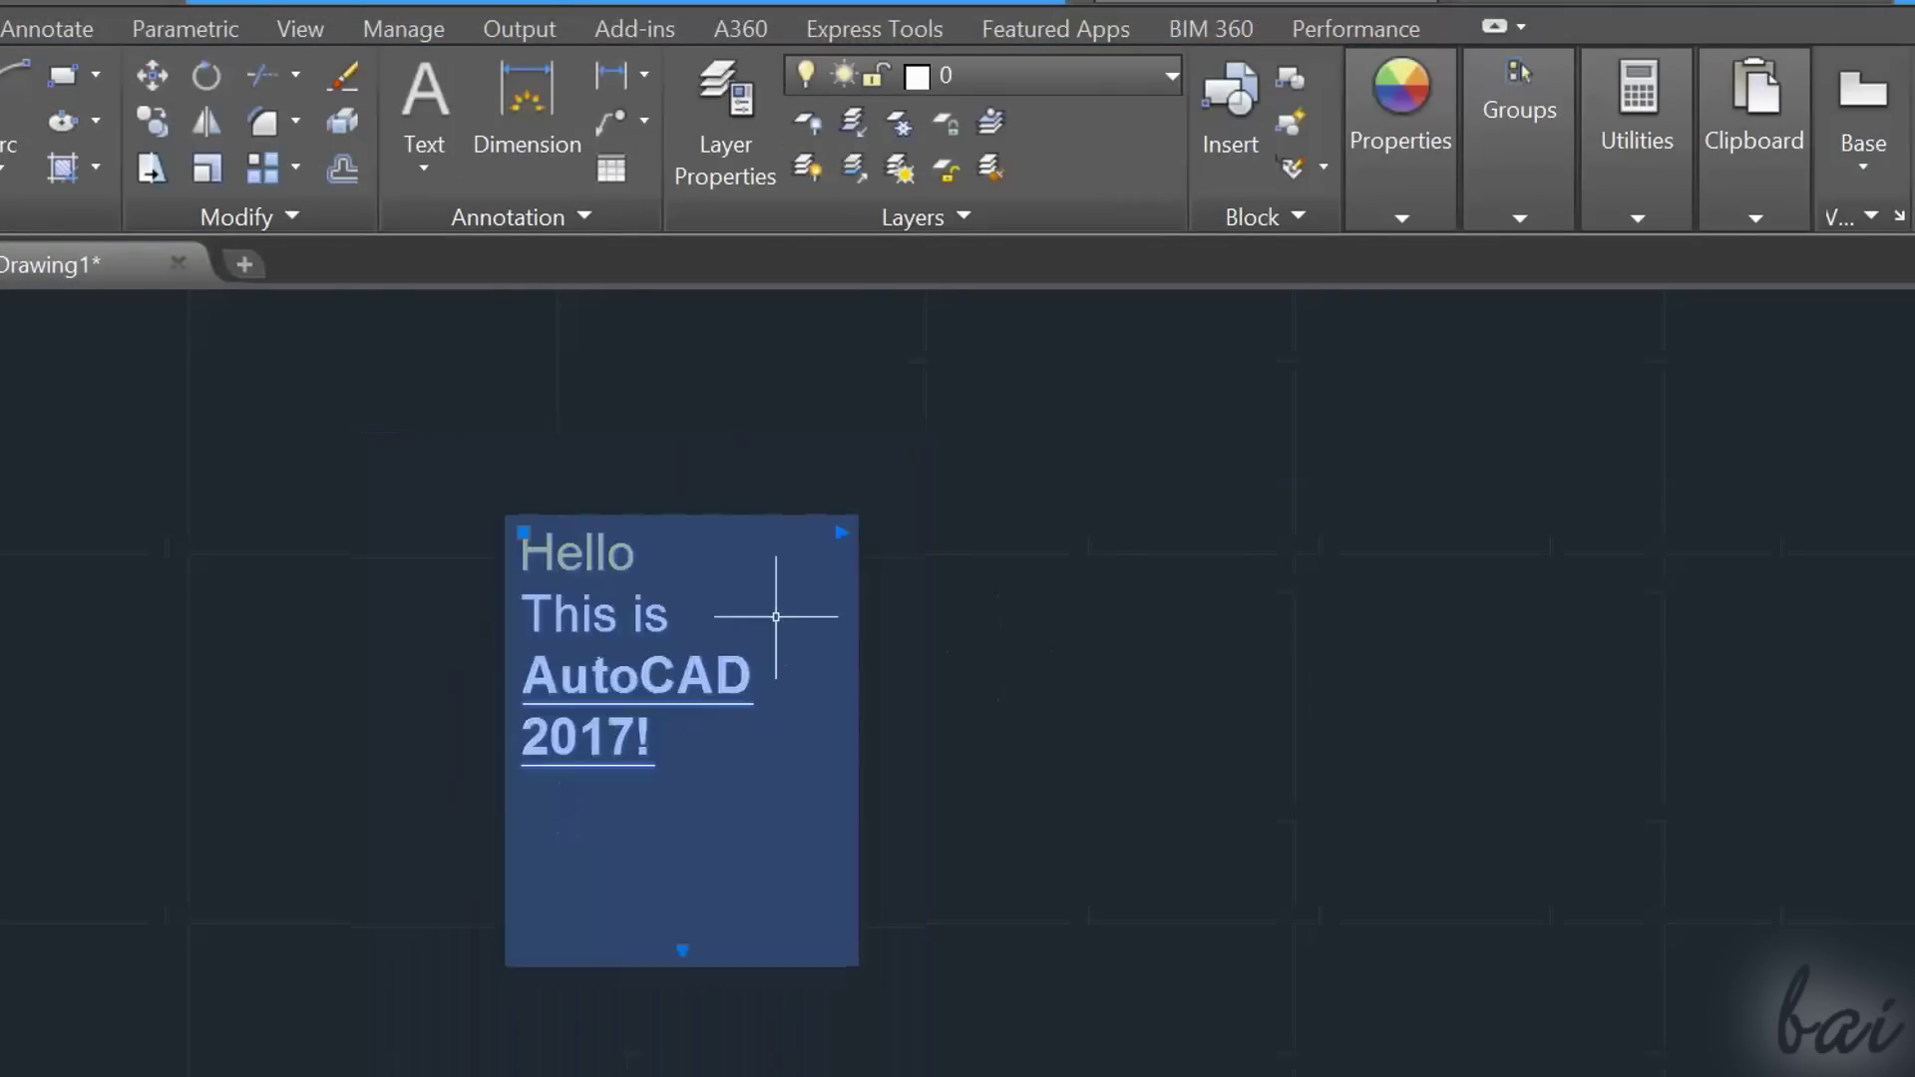
click(840, 531)
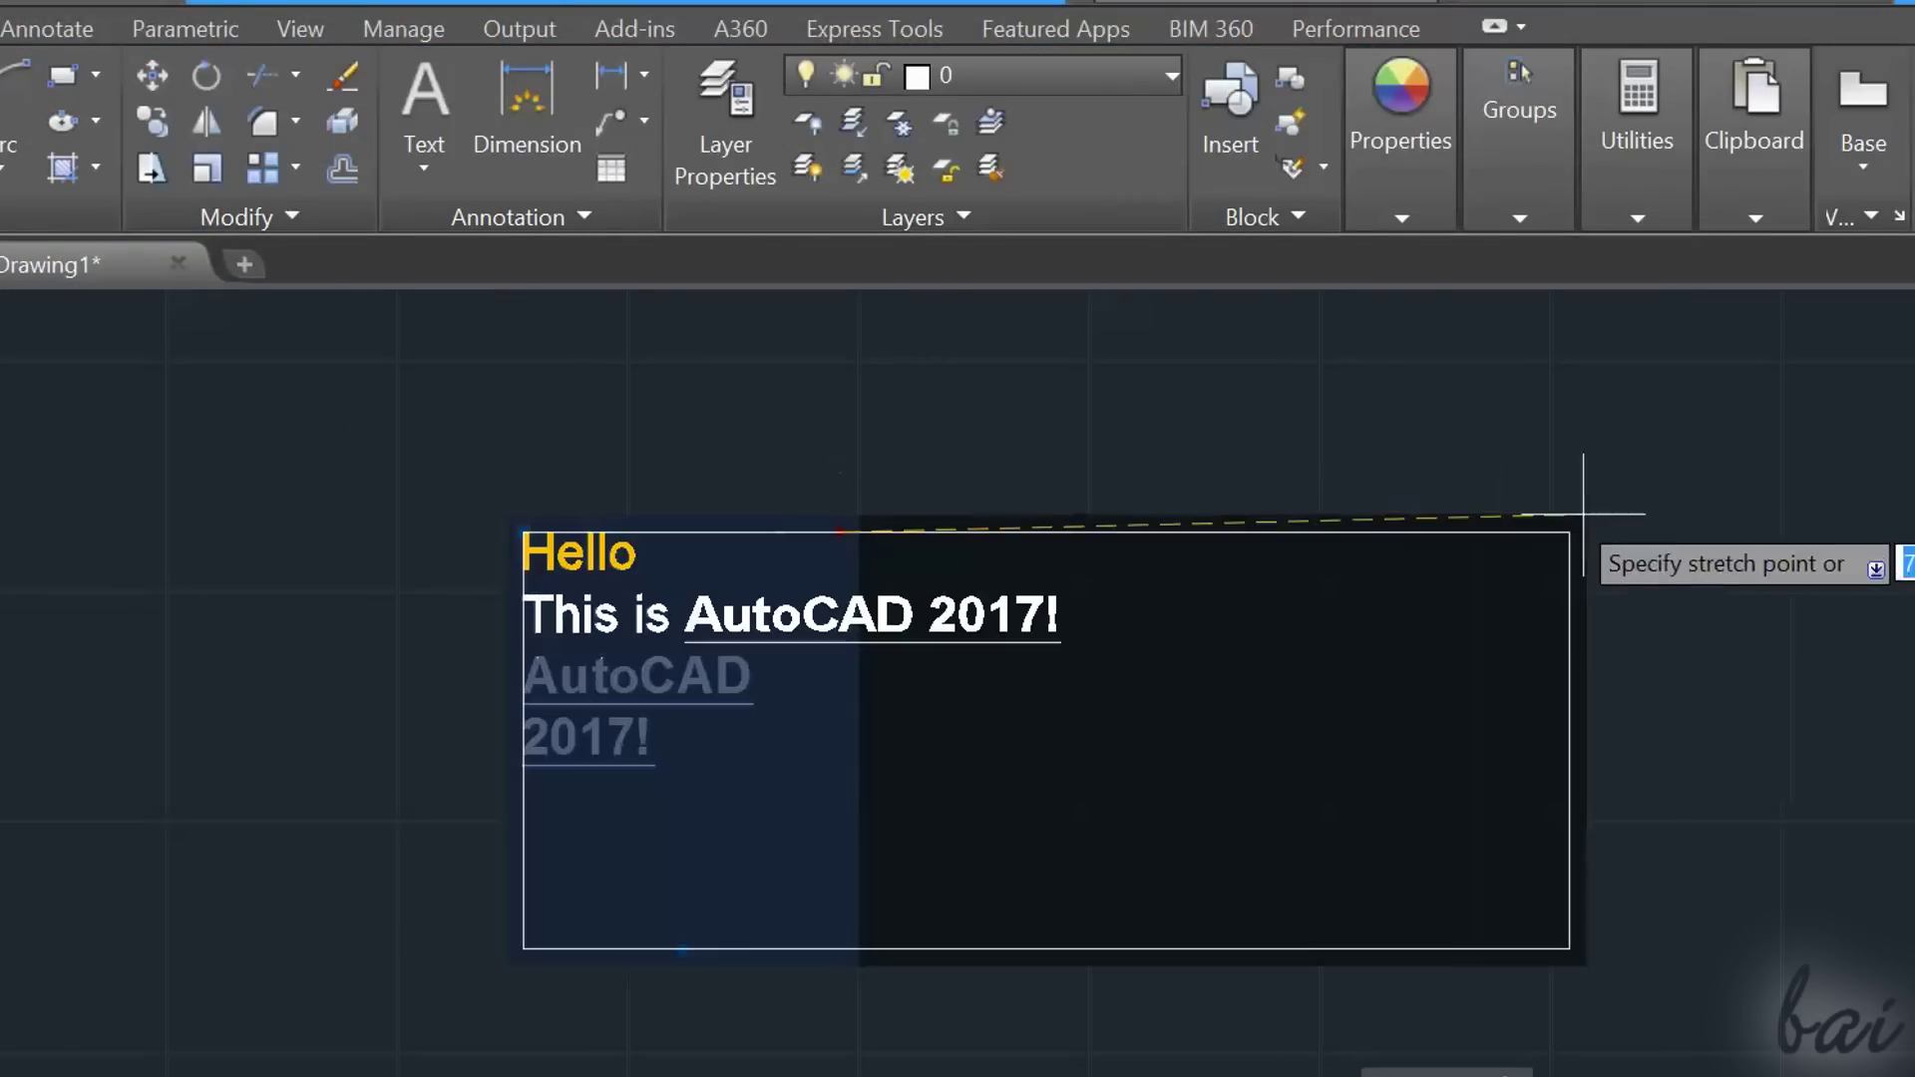
click(1665, 532)
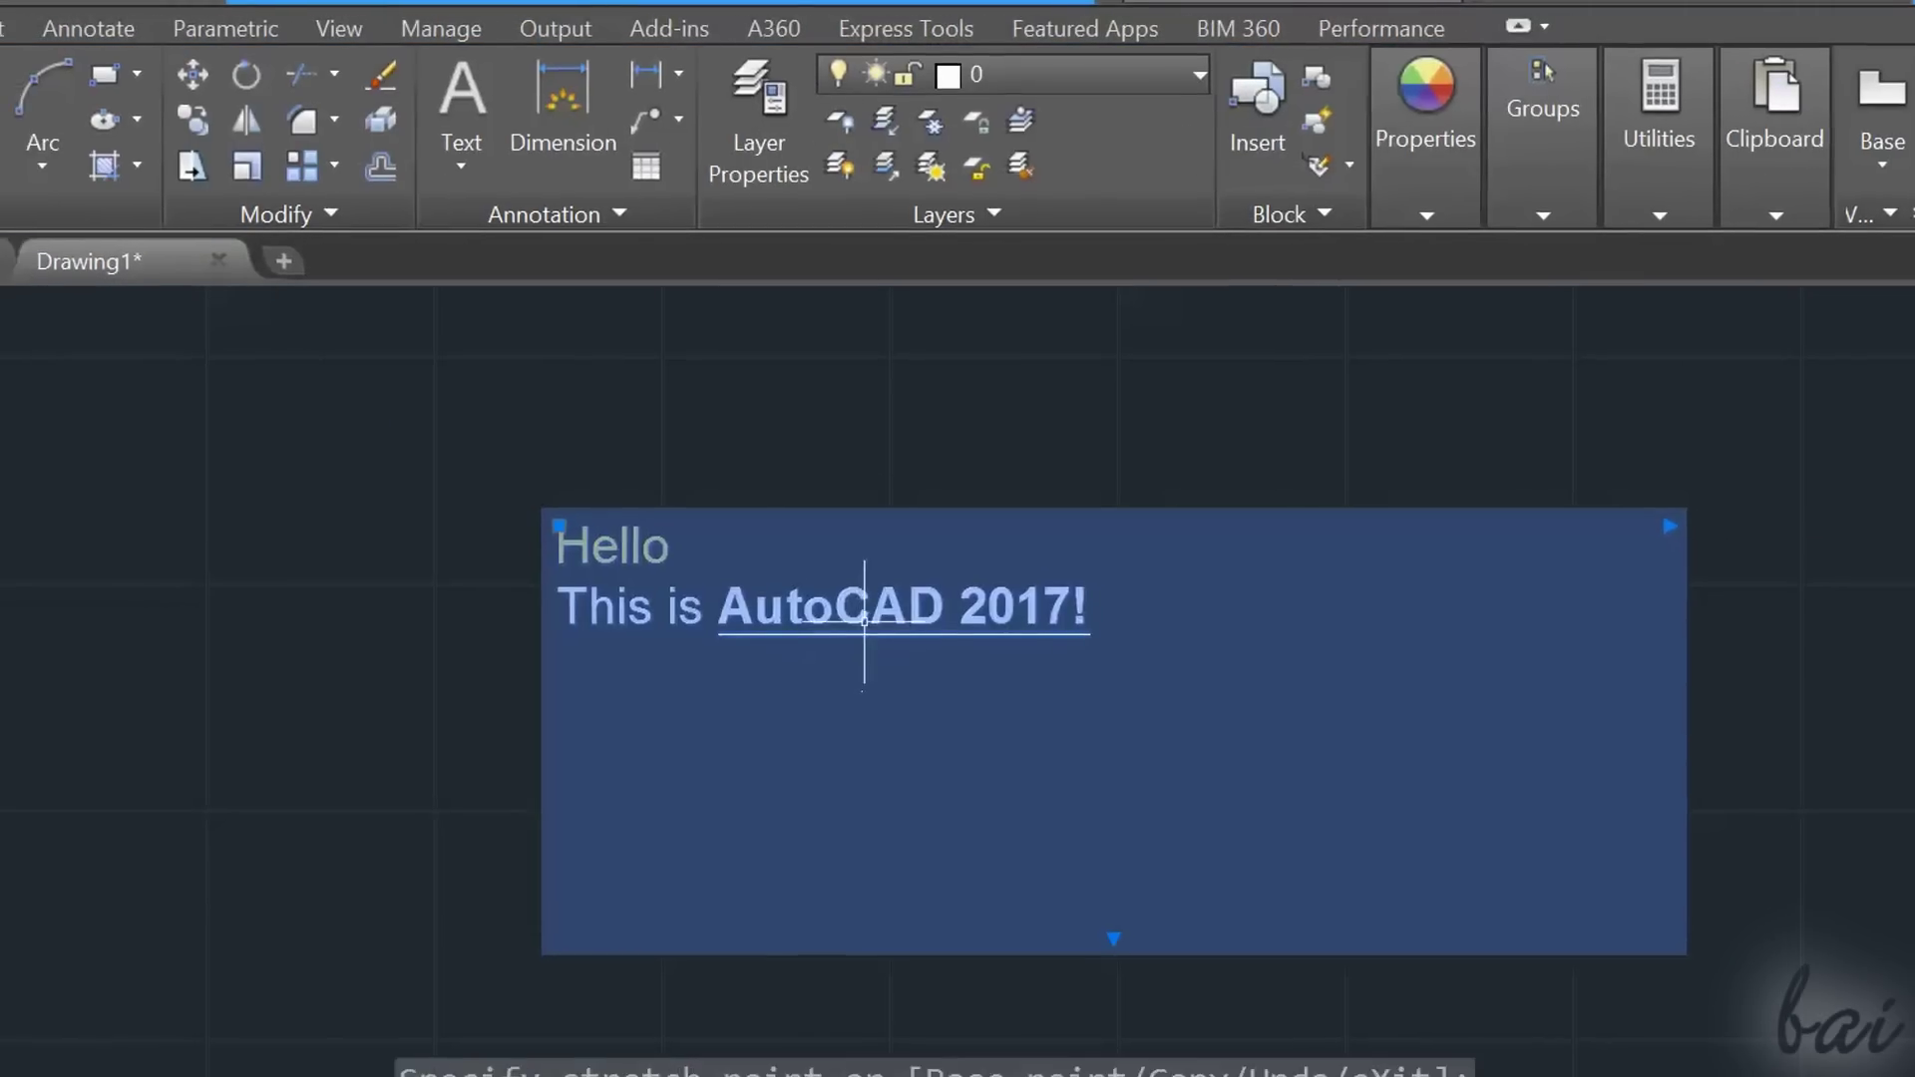
key(Escape)
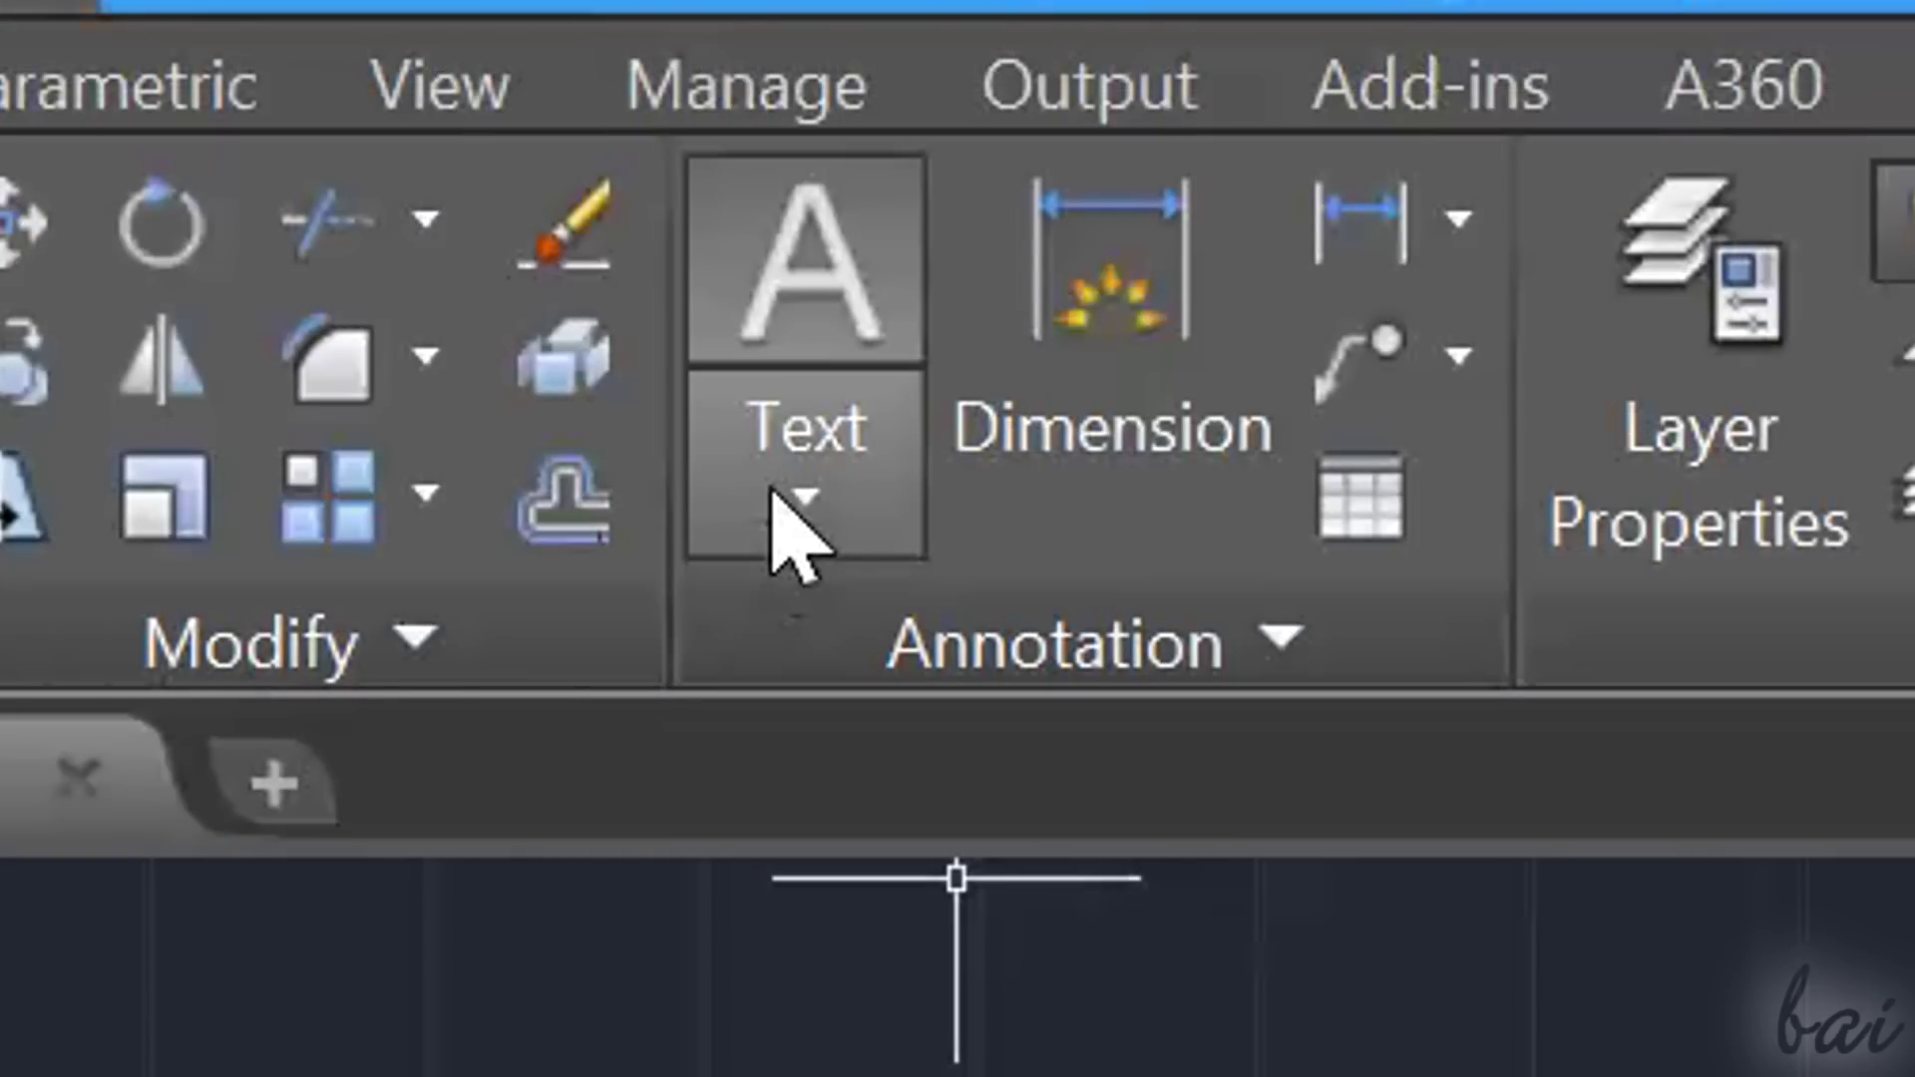
click(788, 508)
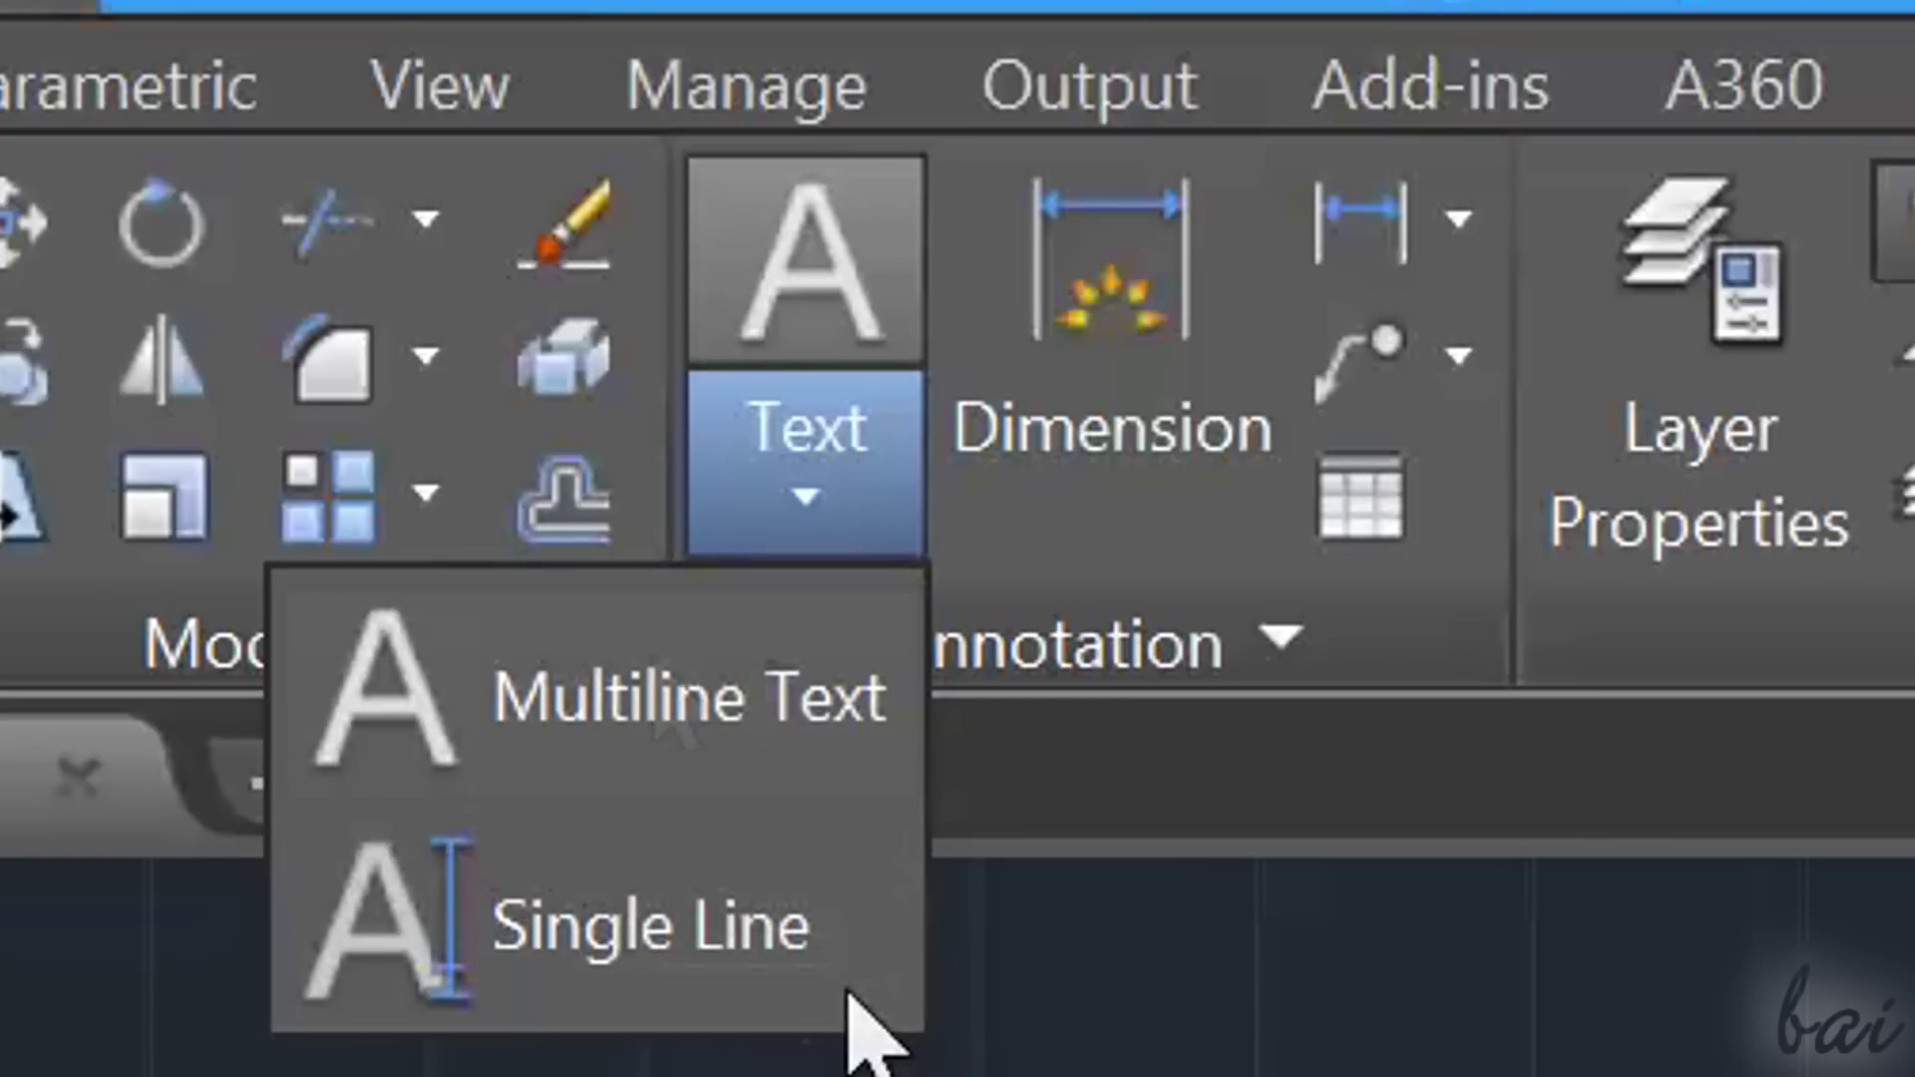
Create multiline text reading 'Hello!' over 'Welcome to AutoCAD 20'.
click(743, 713)
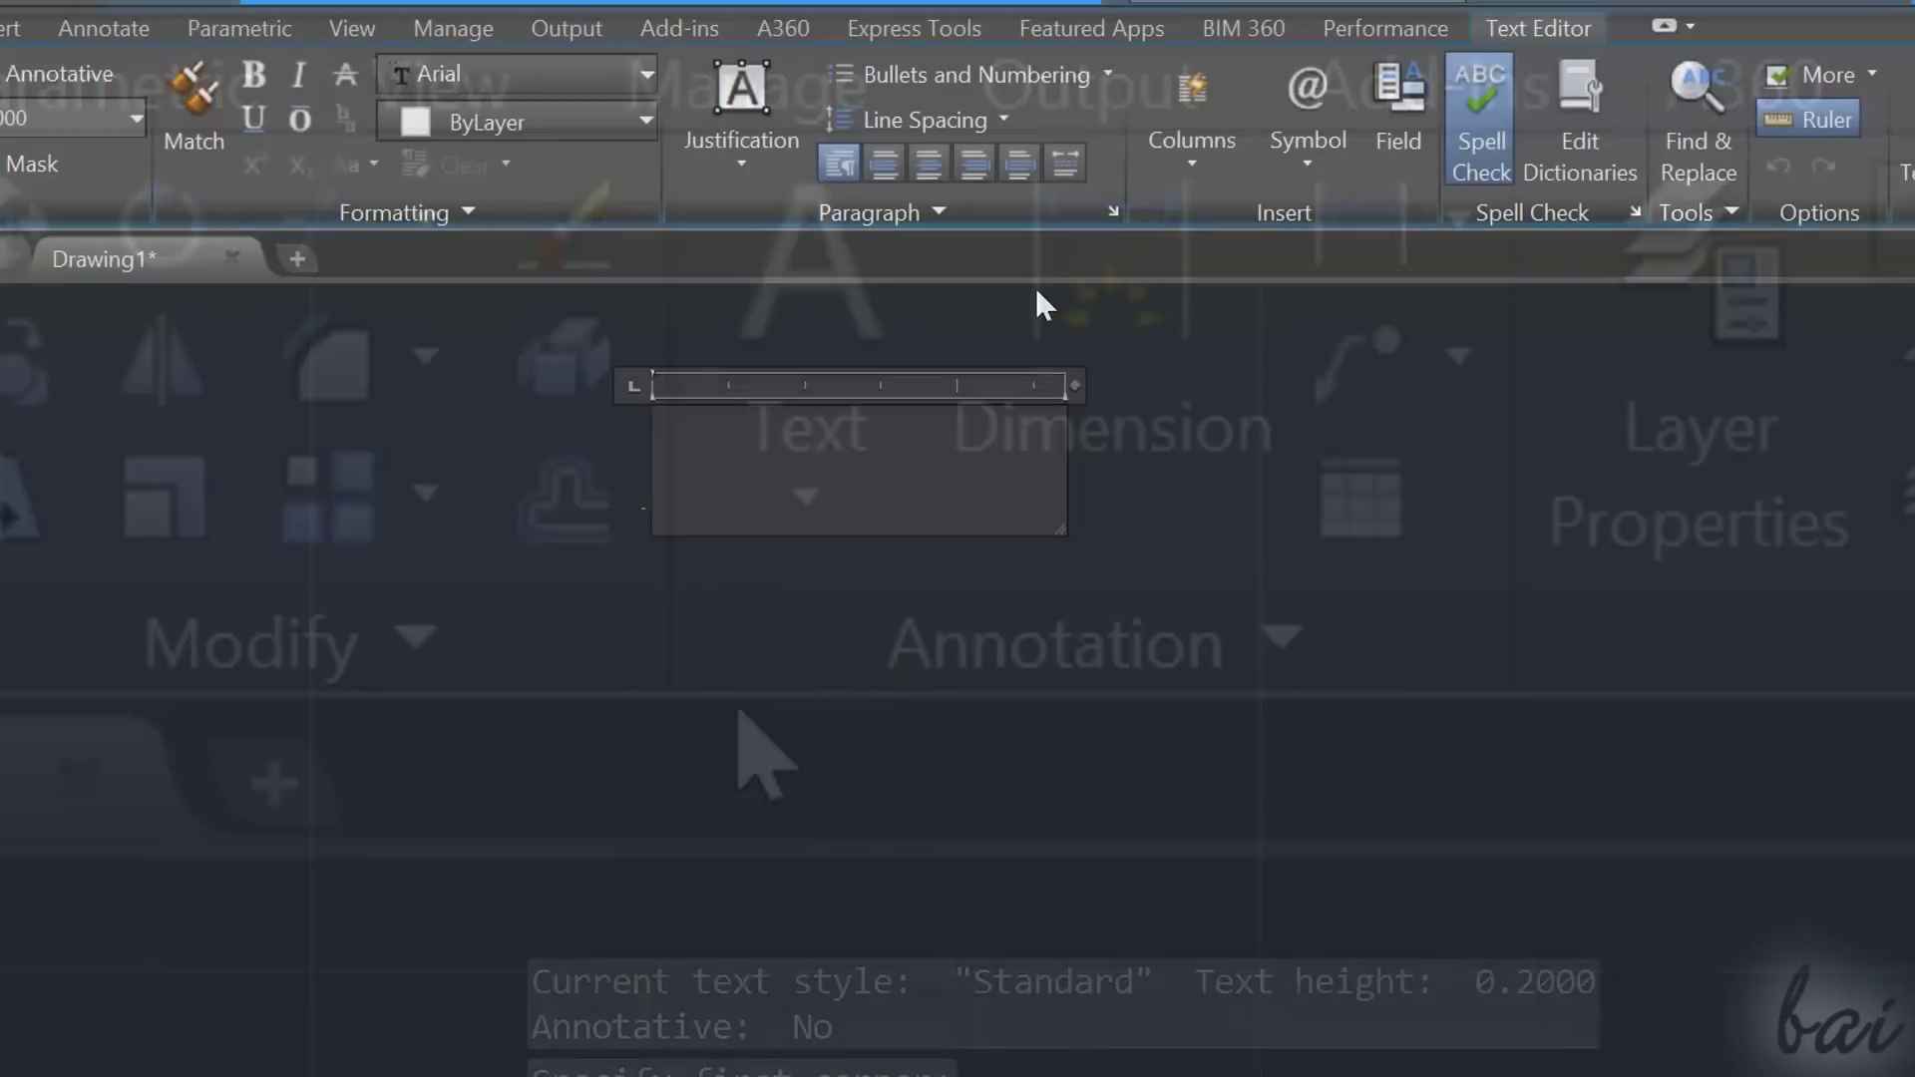
text(Hello!)
key(Return)
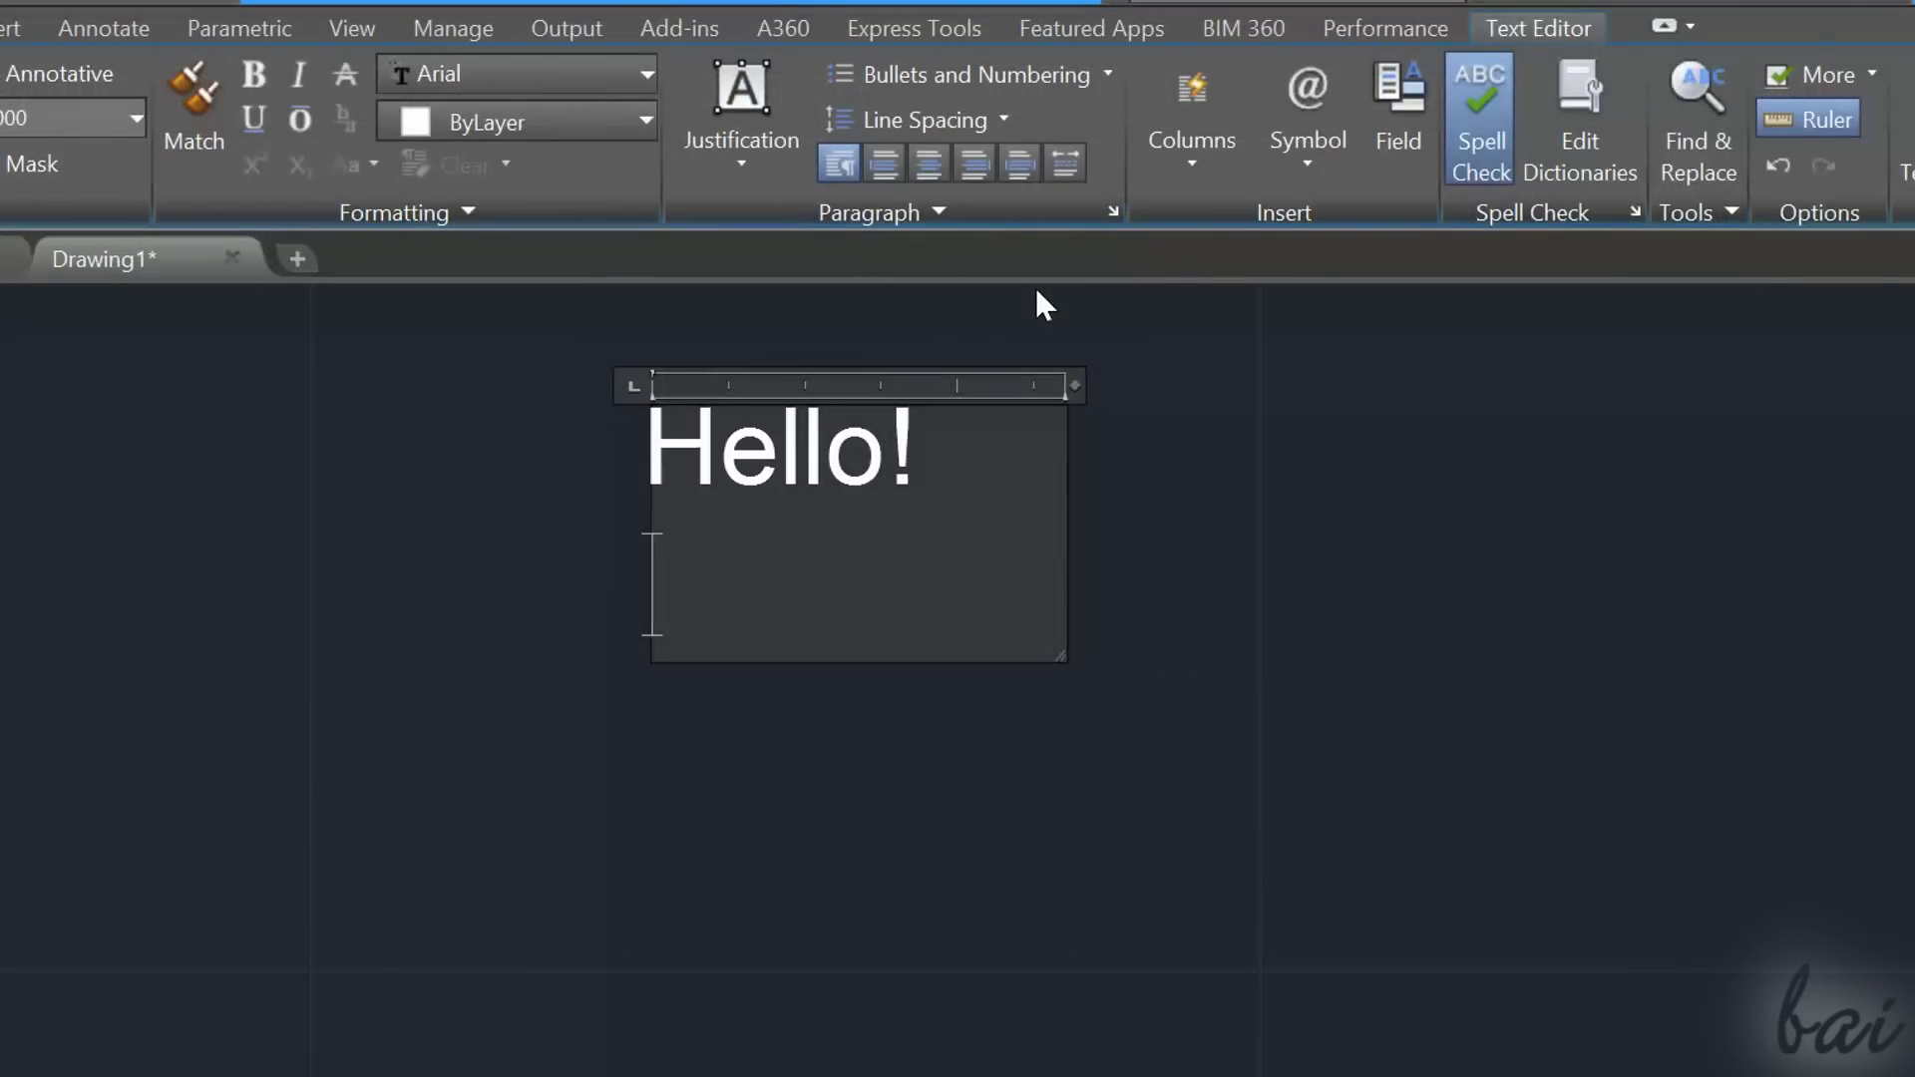
text(Welcome to )
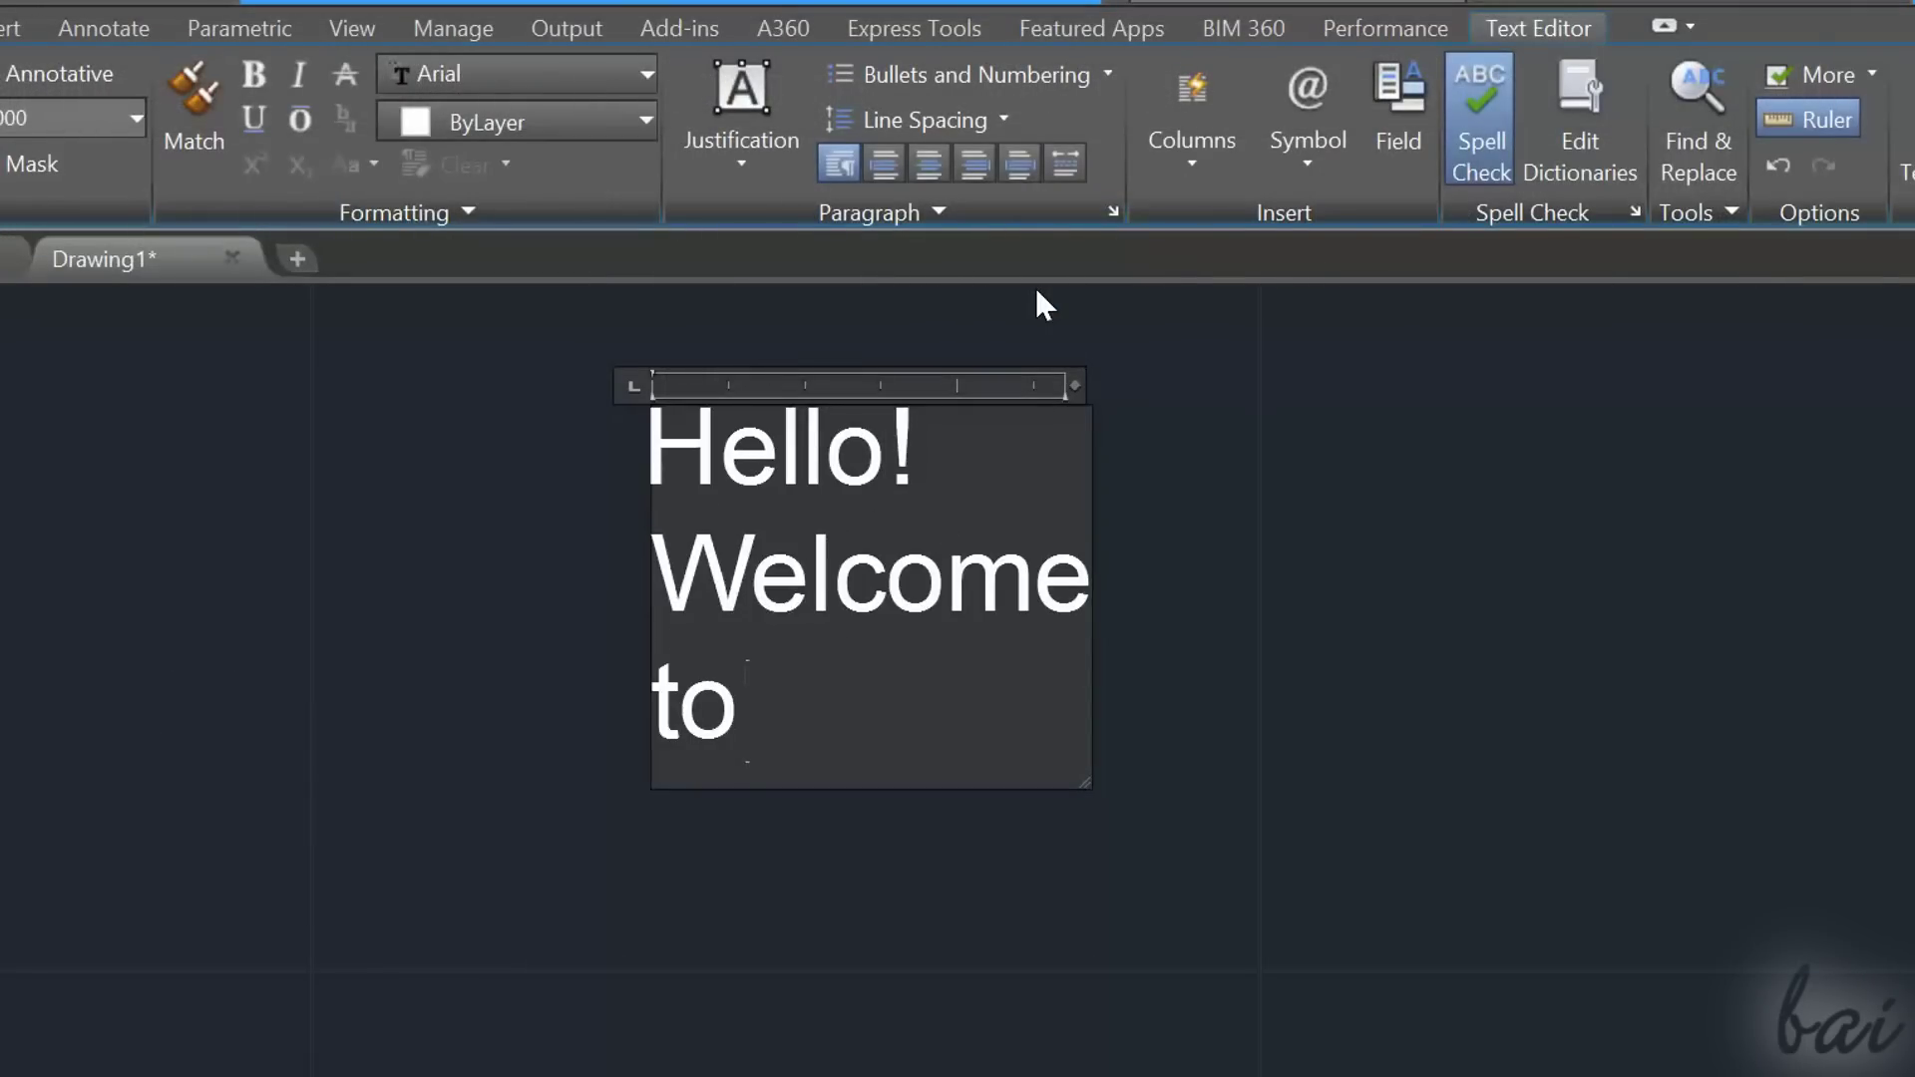
text(AutoCAD 20)
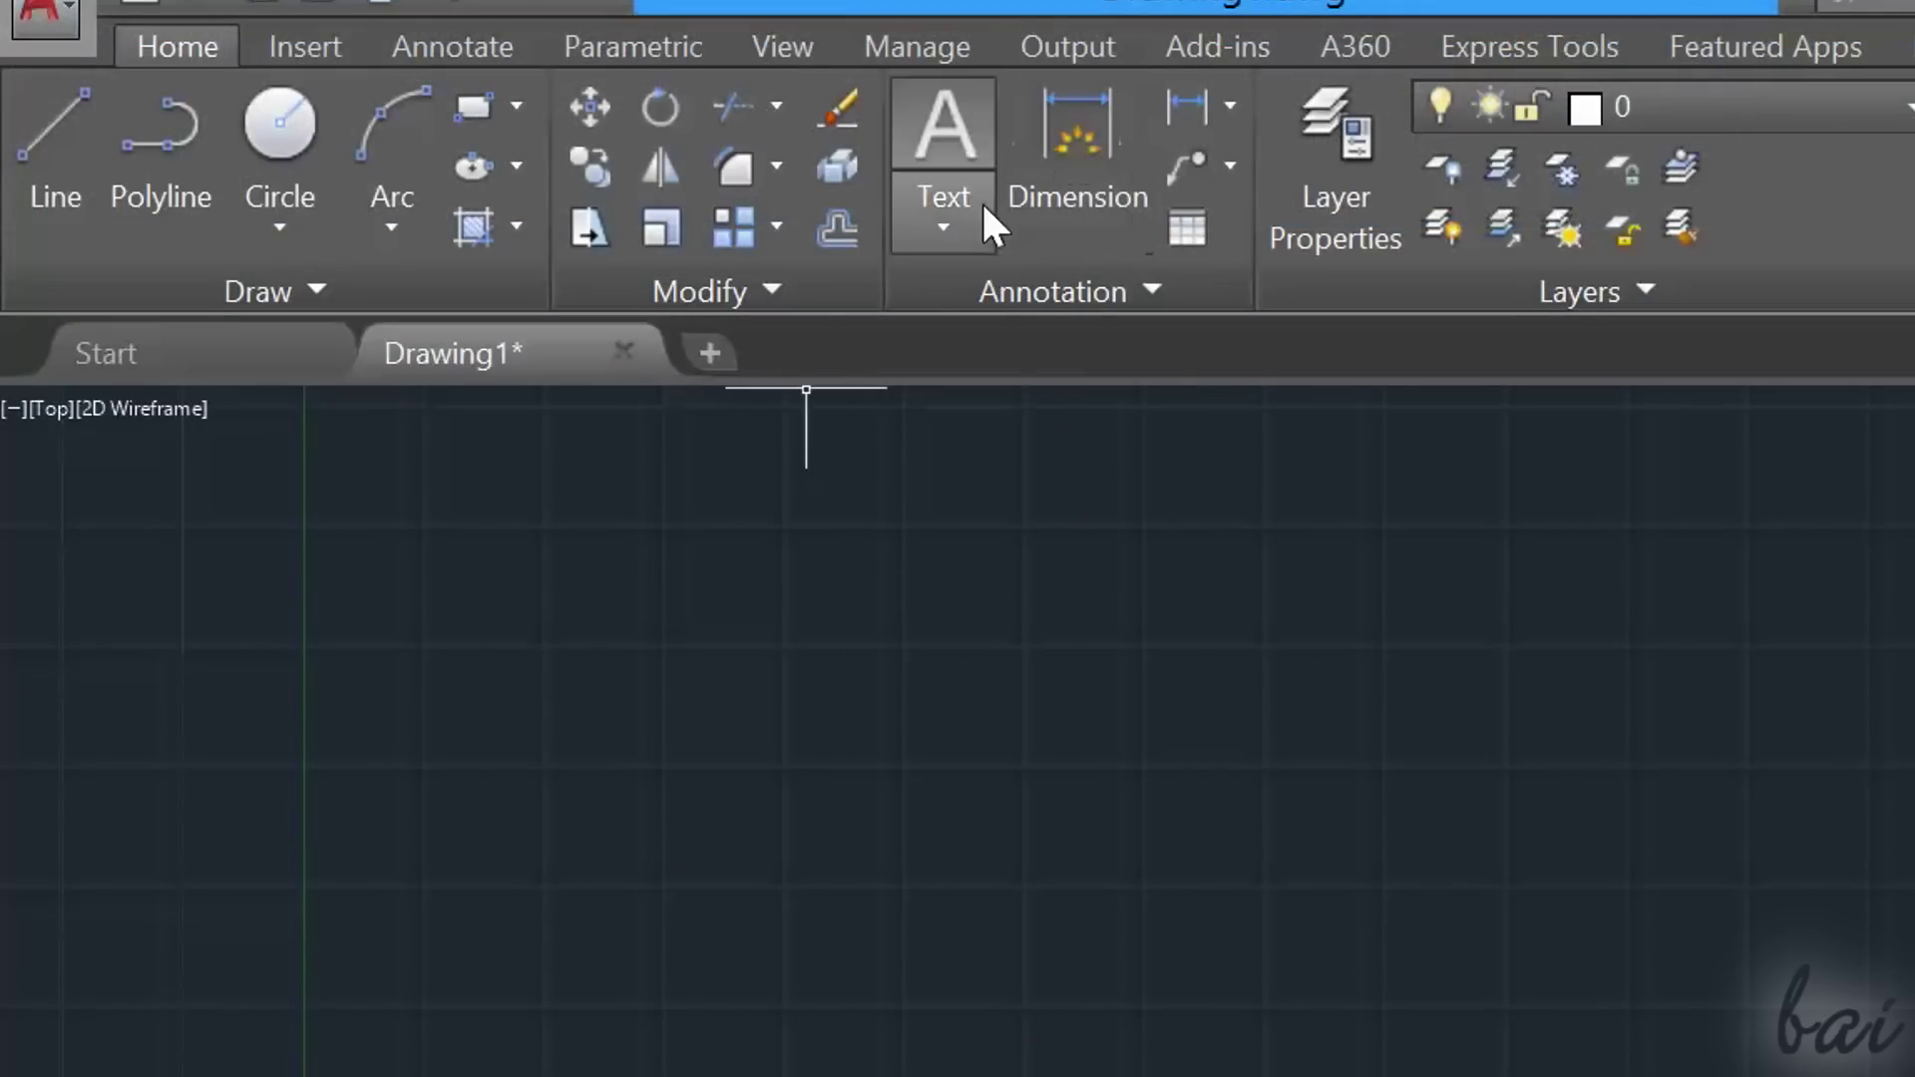
Start another multiline text box and place its first corner.
click(943, 205)
click(1019, 465)
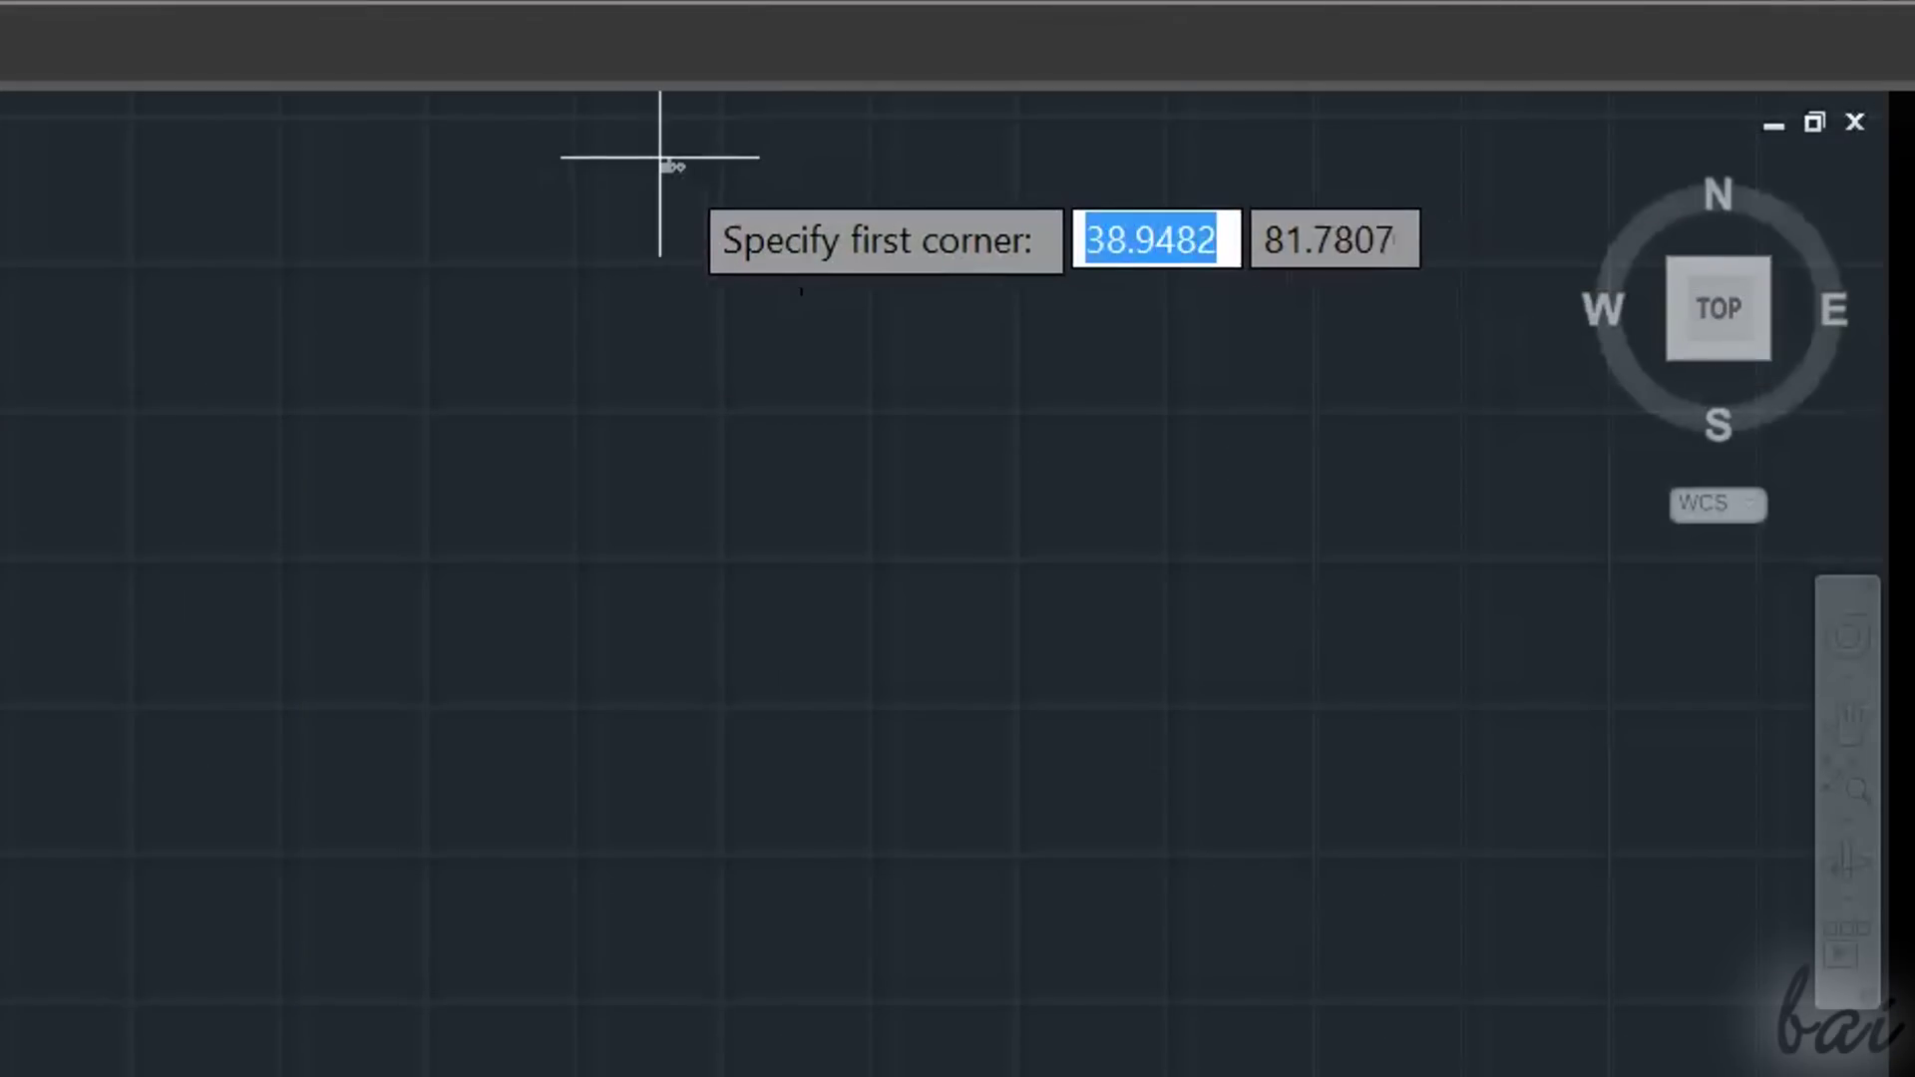
click(607, 172)
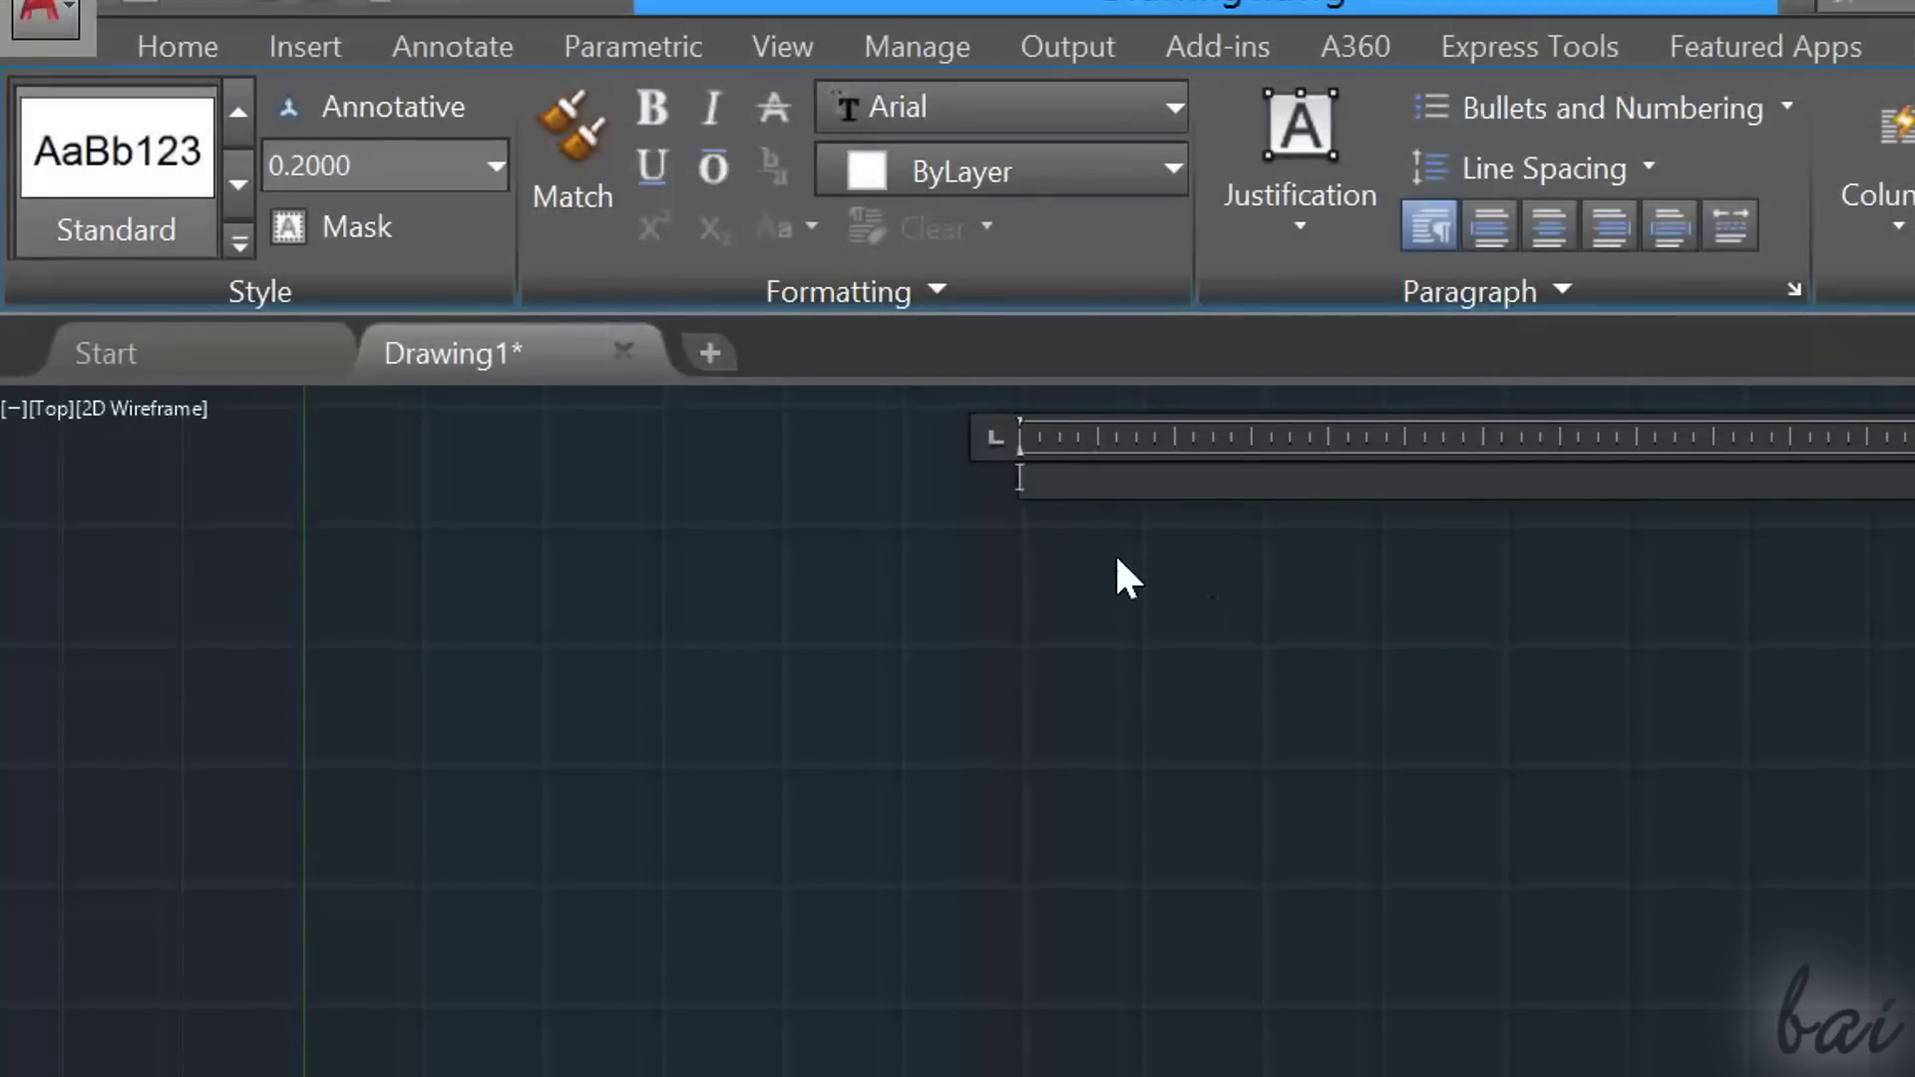
Type 'Hello' over 'This is AutoCAD 2017!!' and colour 'Hello' yellow.
text(Hello)
scroll(1044, 441, up, 4)
key(Return)
text(This is AutoCAD 2017!!)
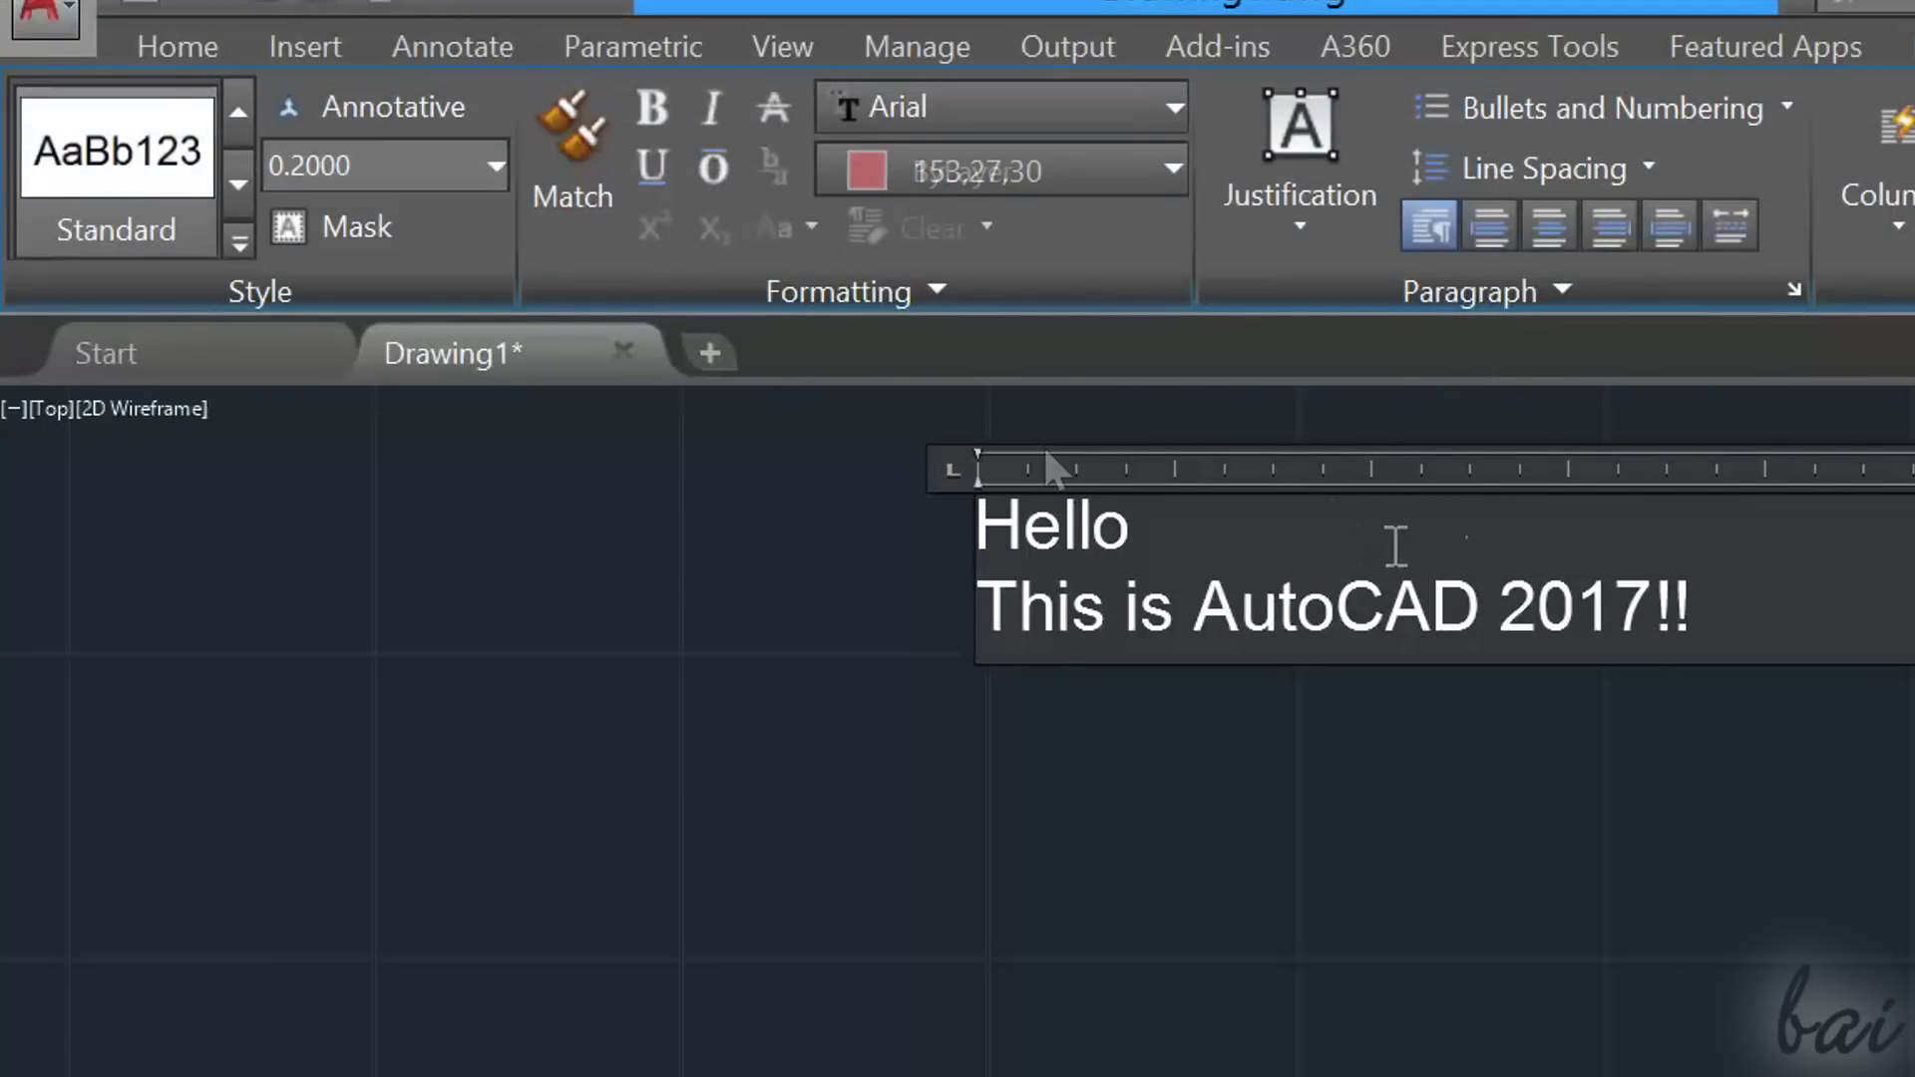
drag(1390, 547, 962, 529)
click(1147, 171)
click(793, 420)
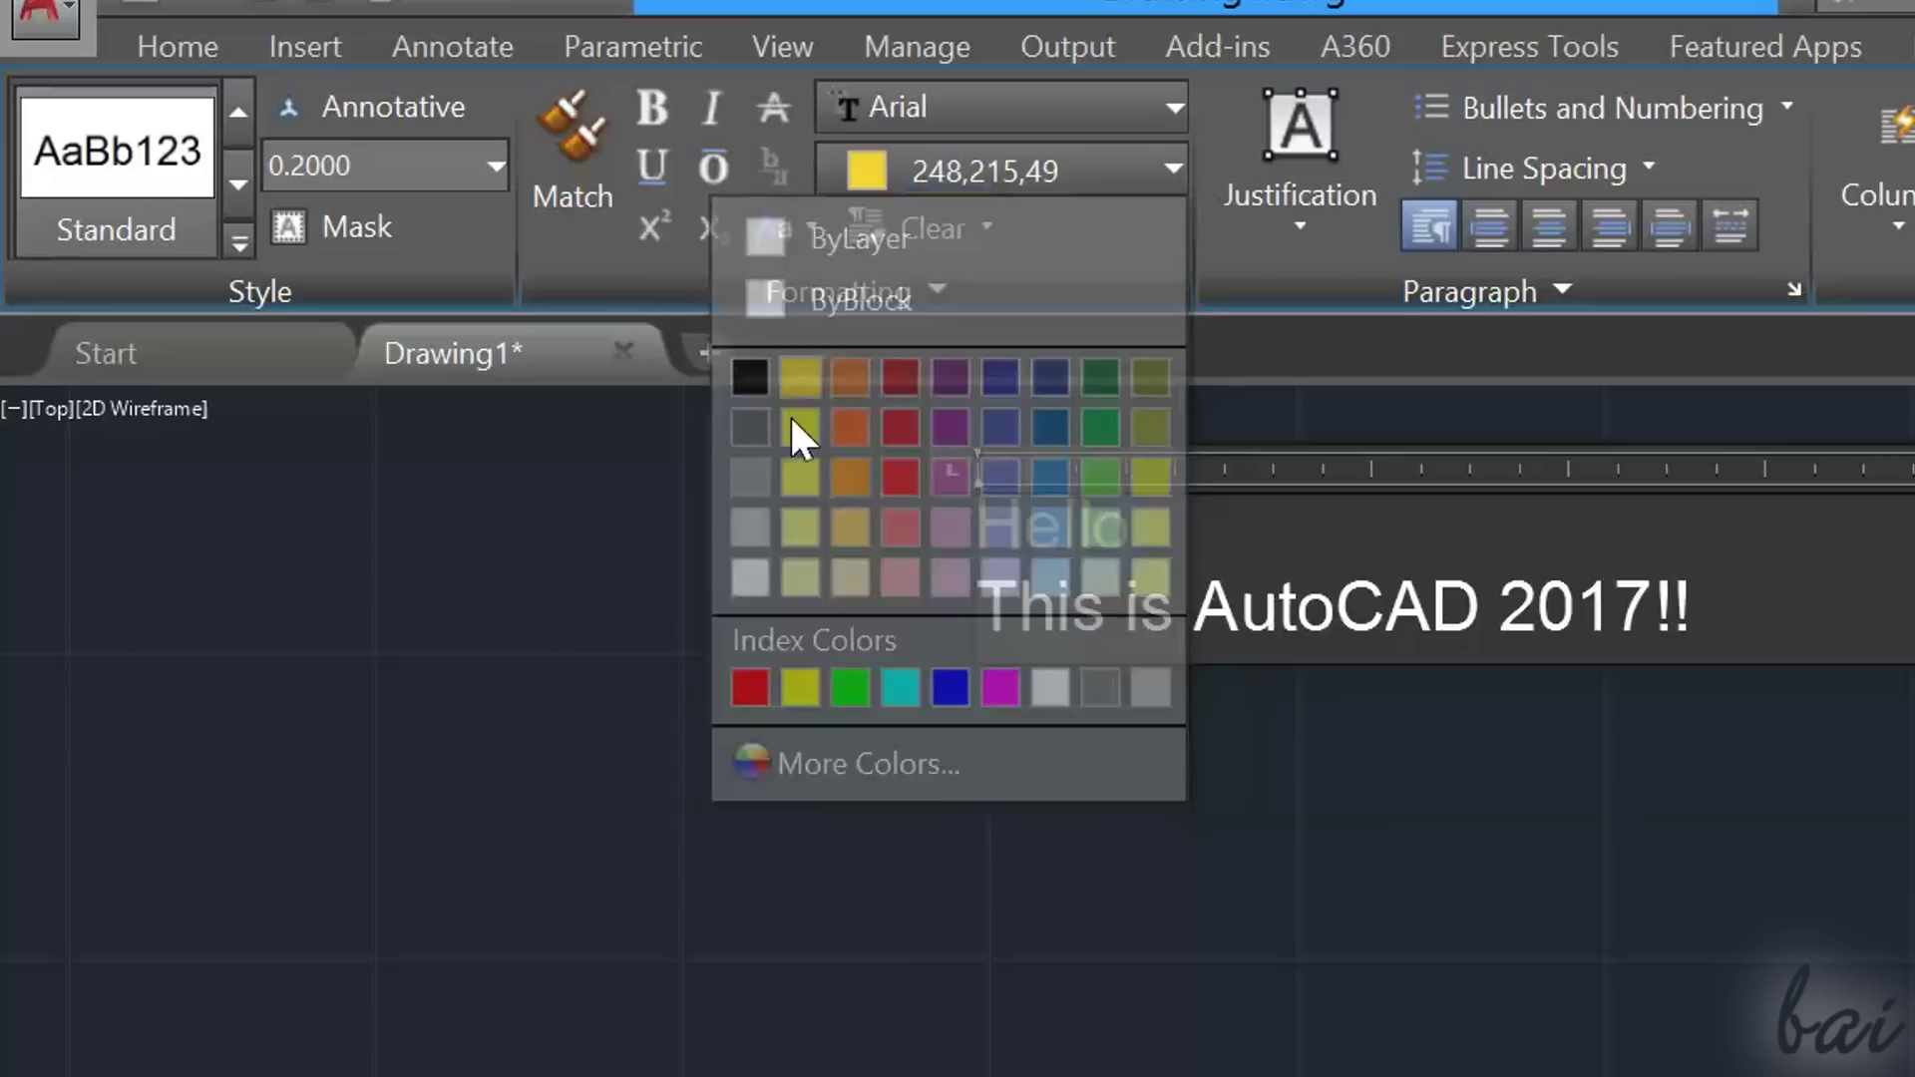
Make 'AutoCAD 2017!!' bold, then try left, centre and right alignment, ending centred.
drag(1733, 607, 1205, 612)
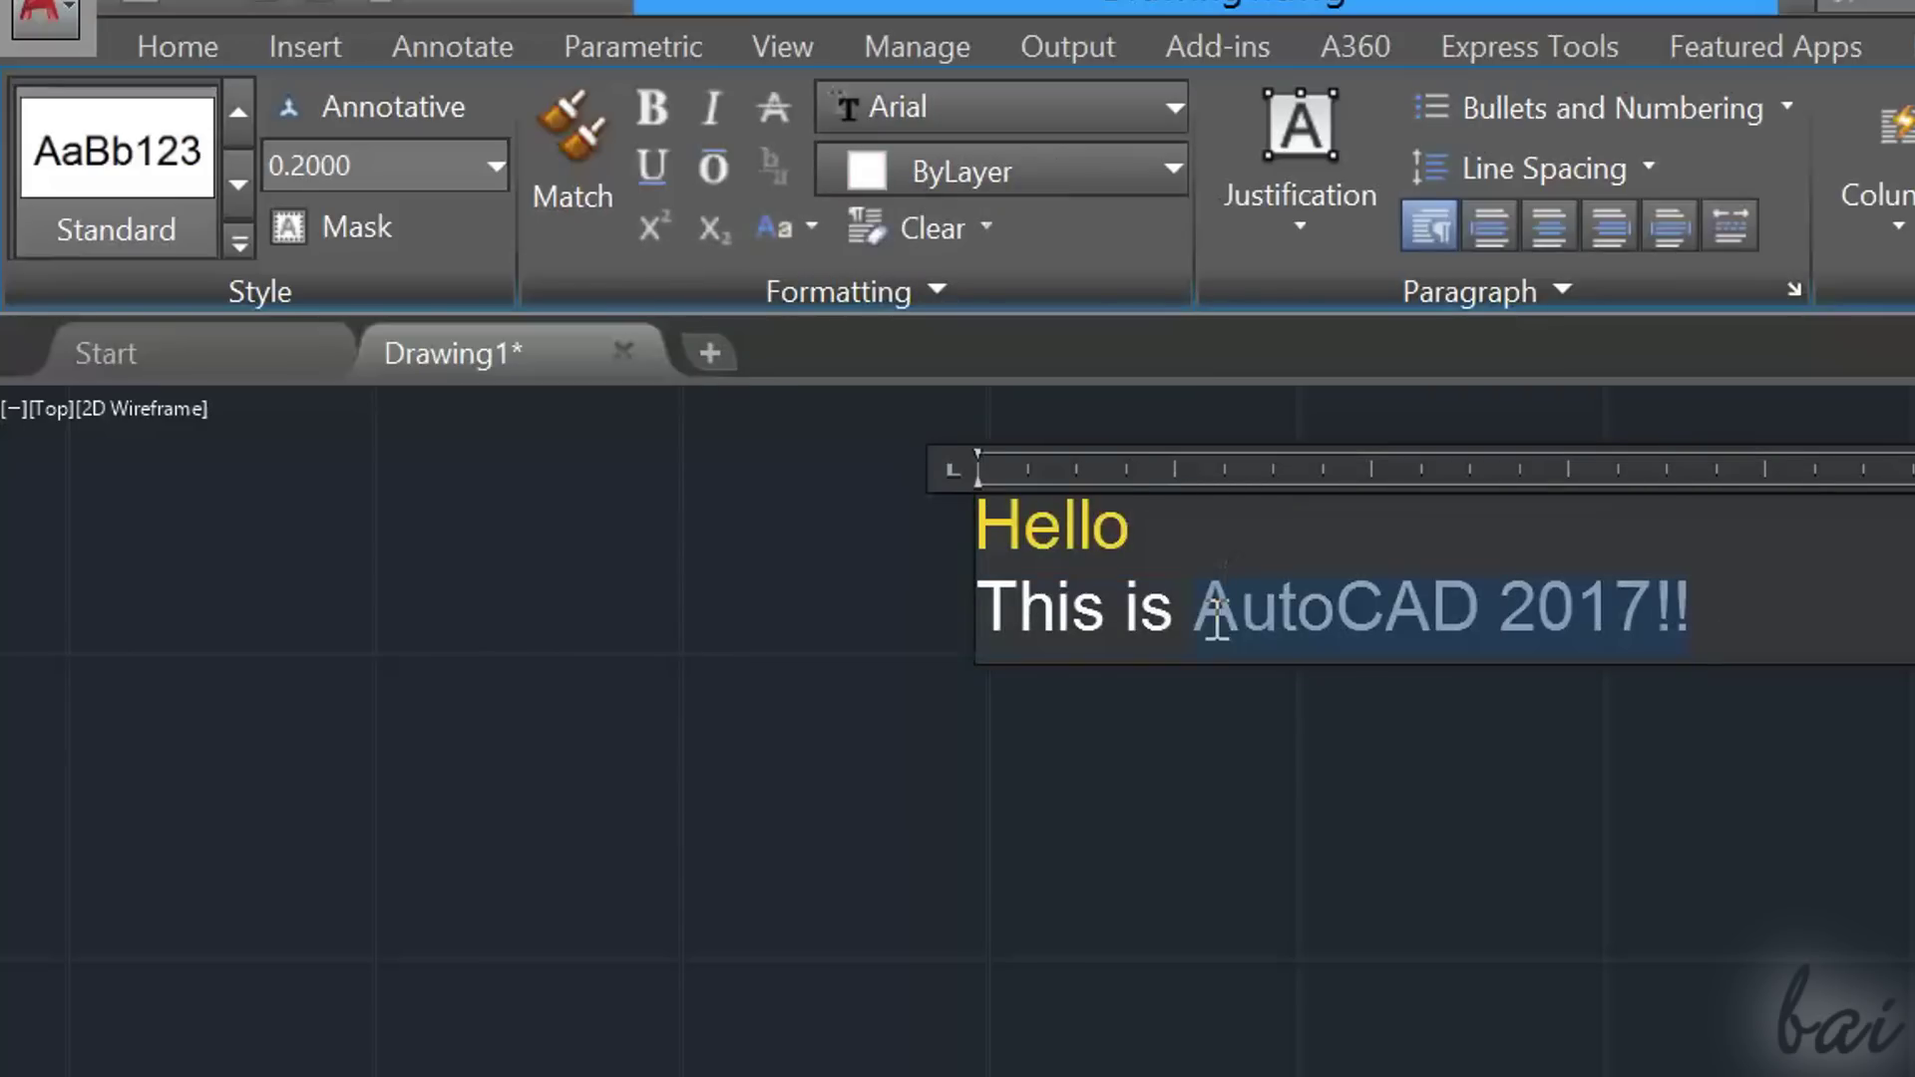
click(649, 102)
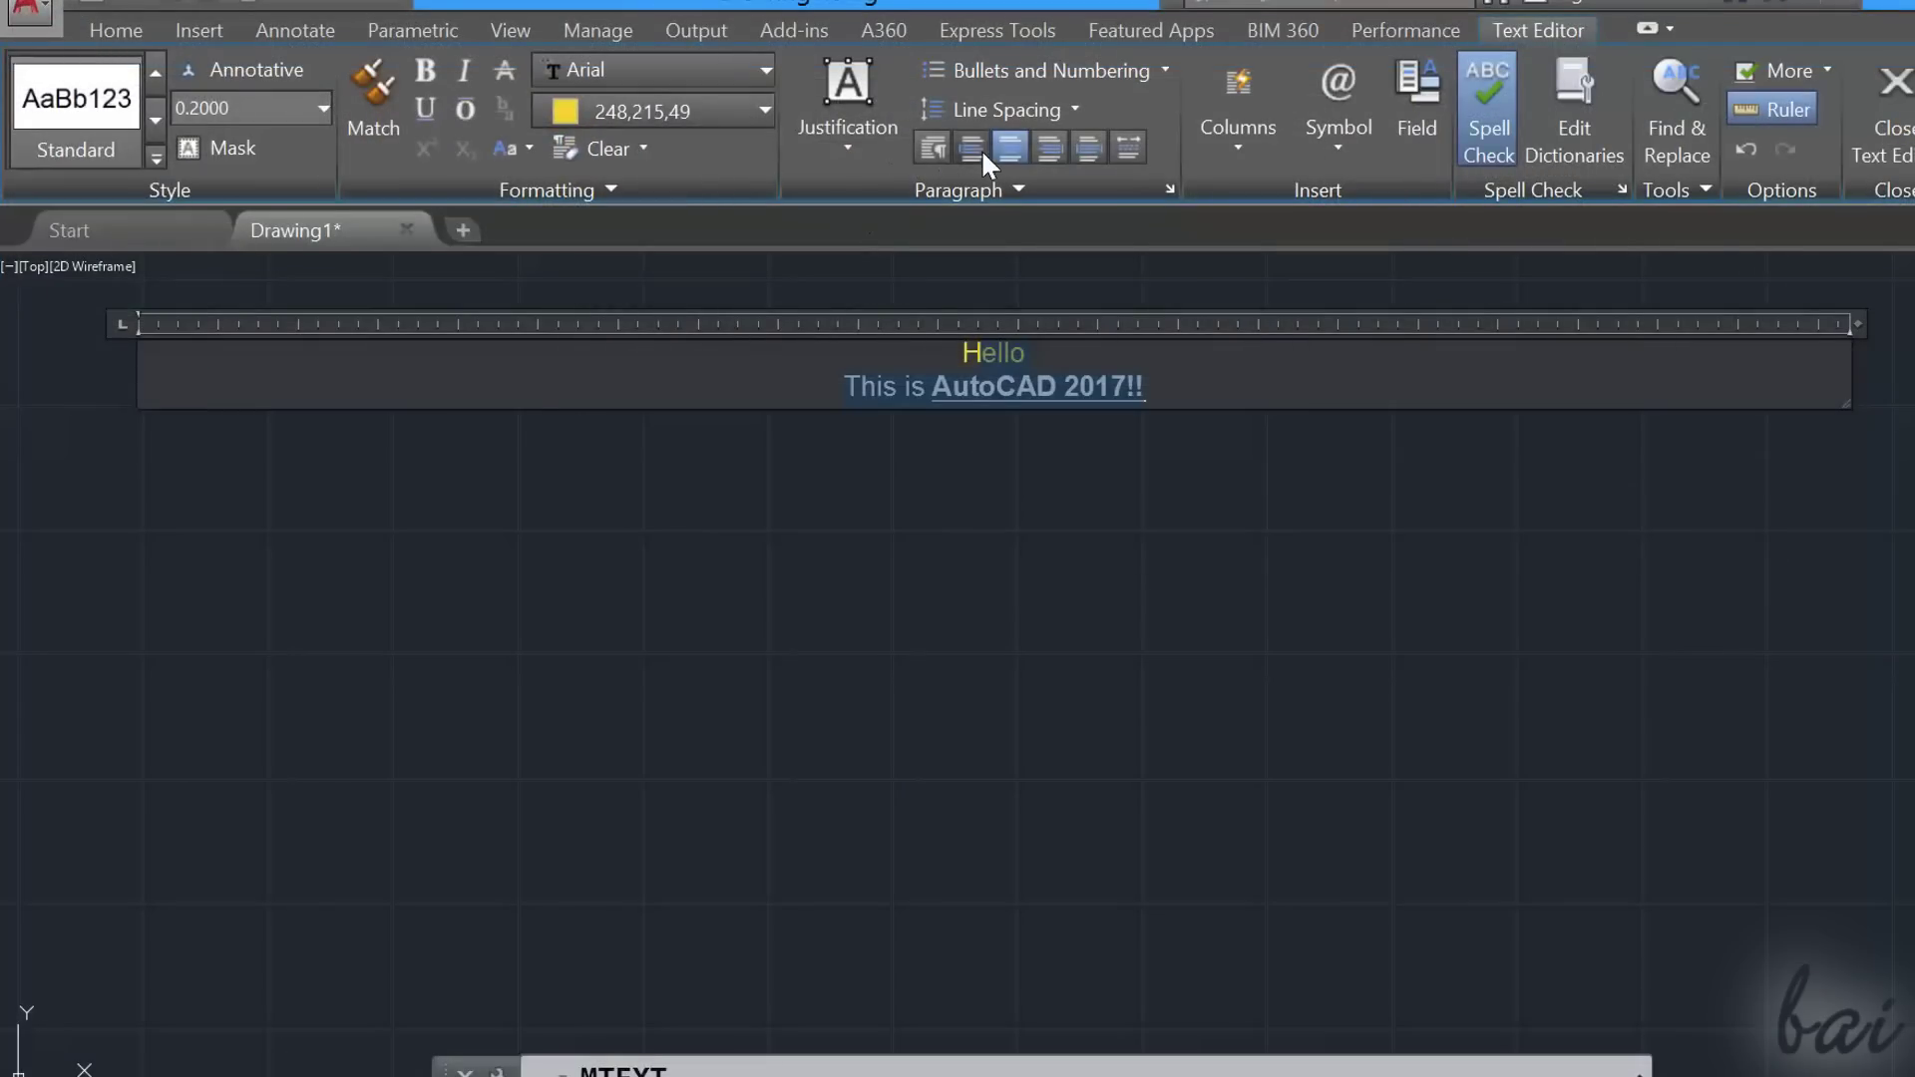
click(980, 150)
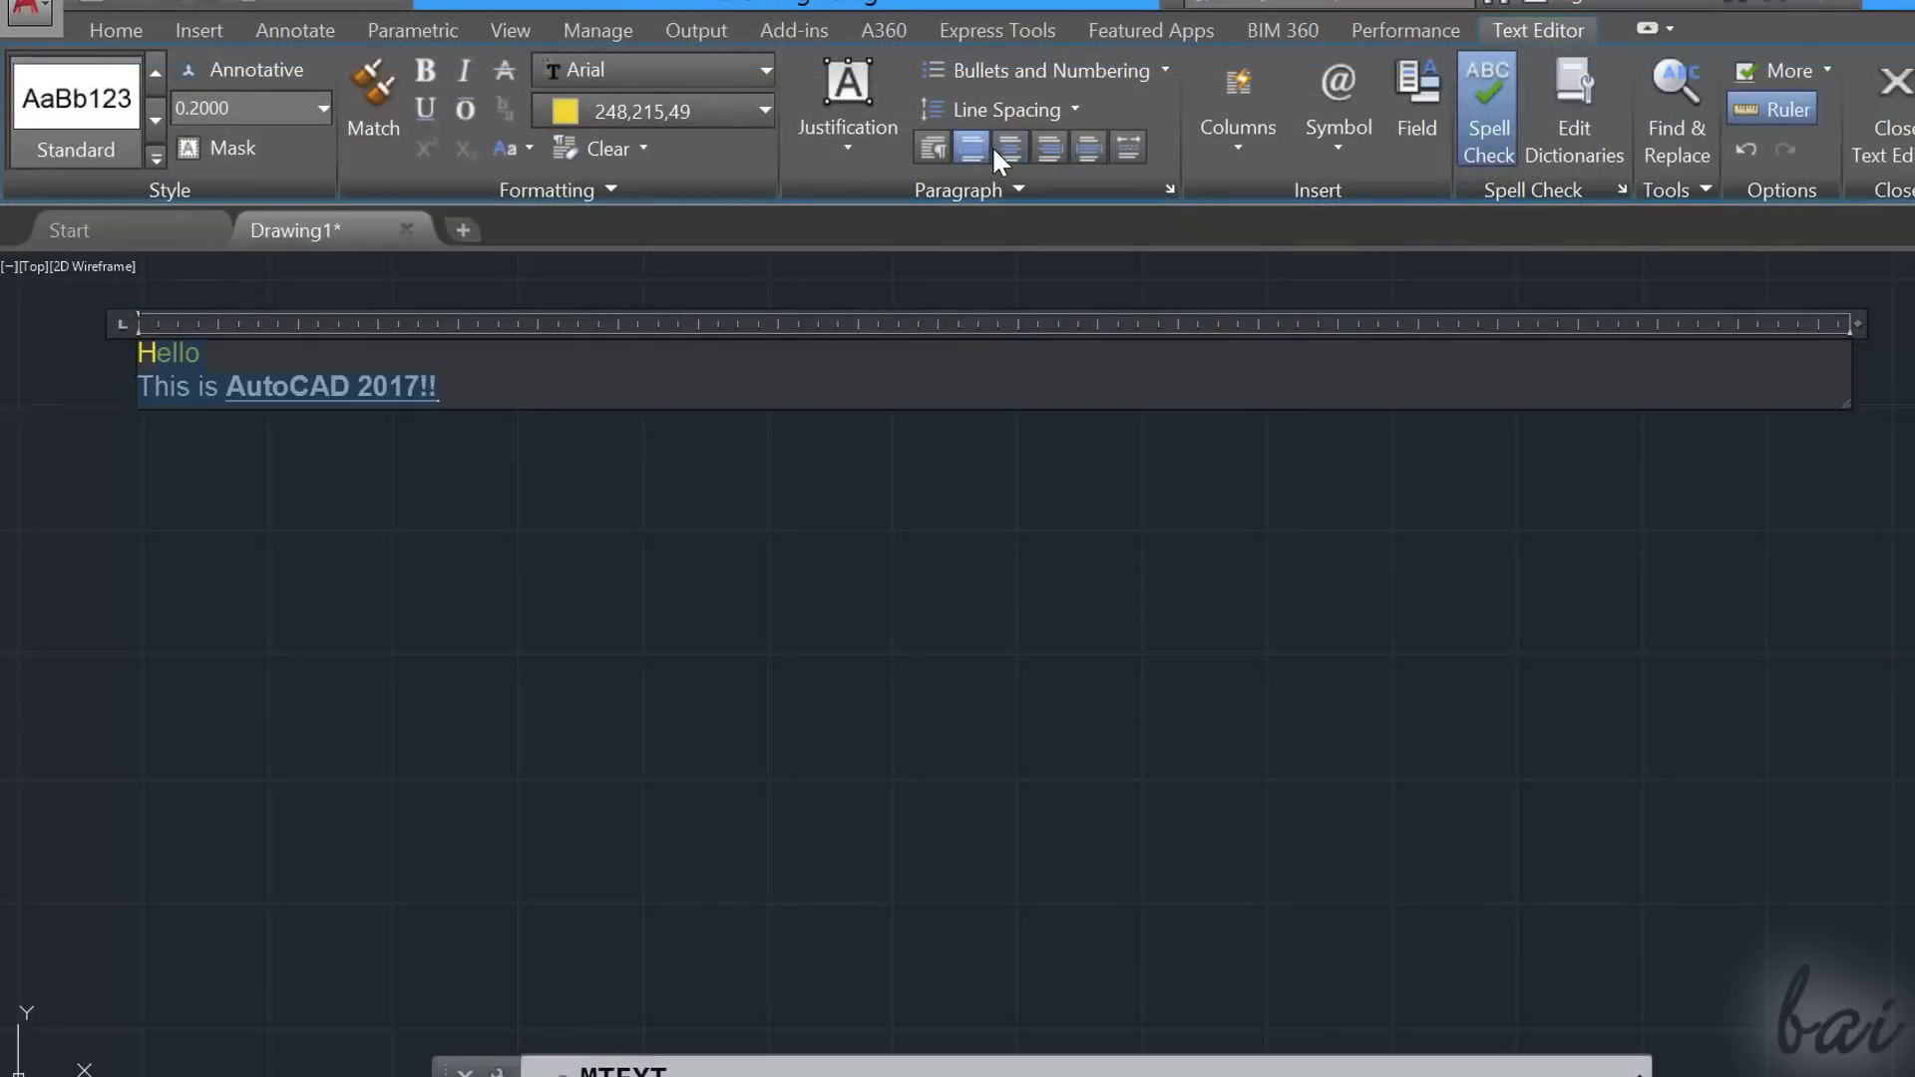
click(1010, 148)
click(1048, 149)
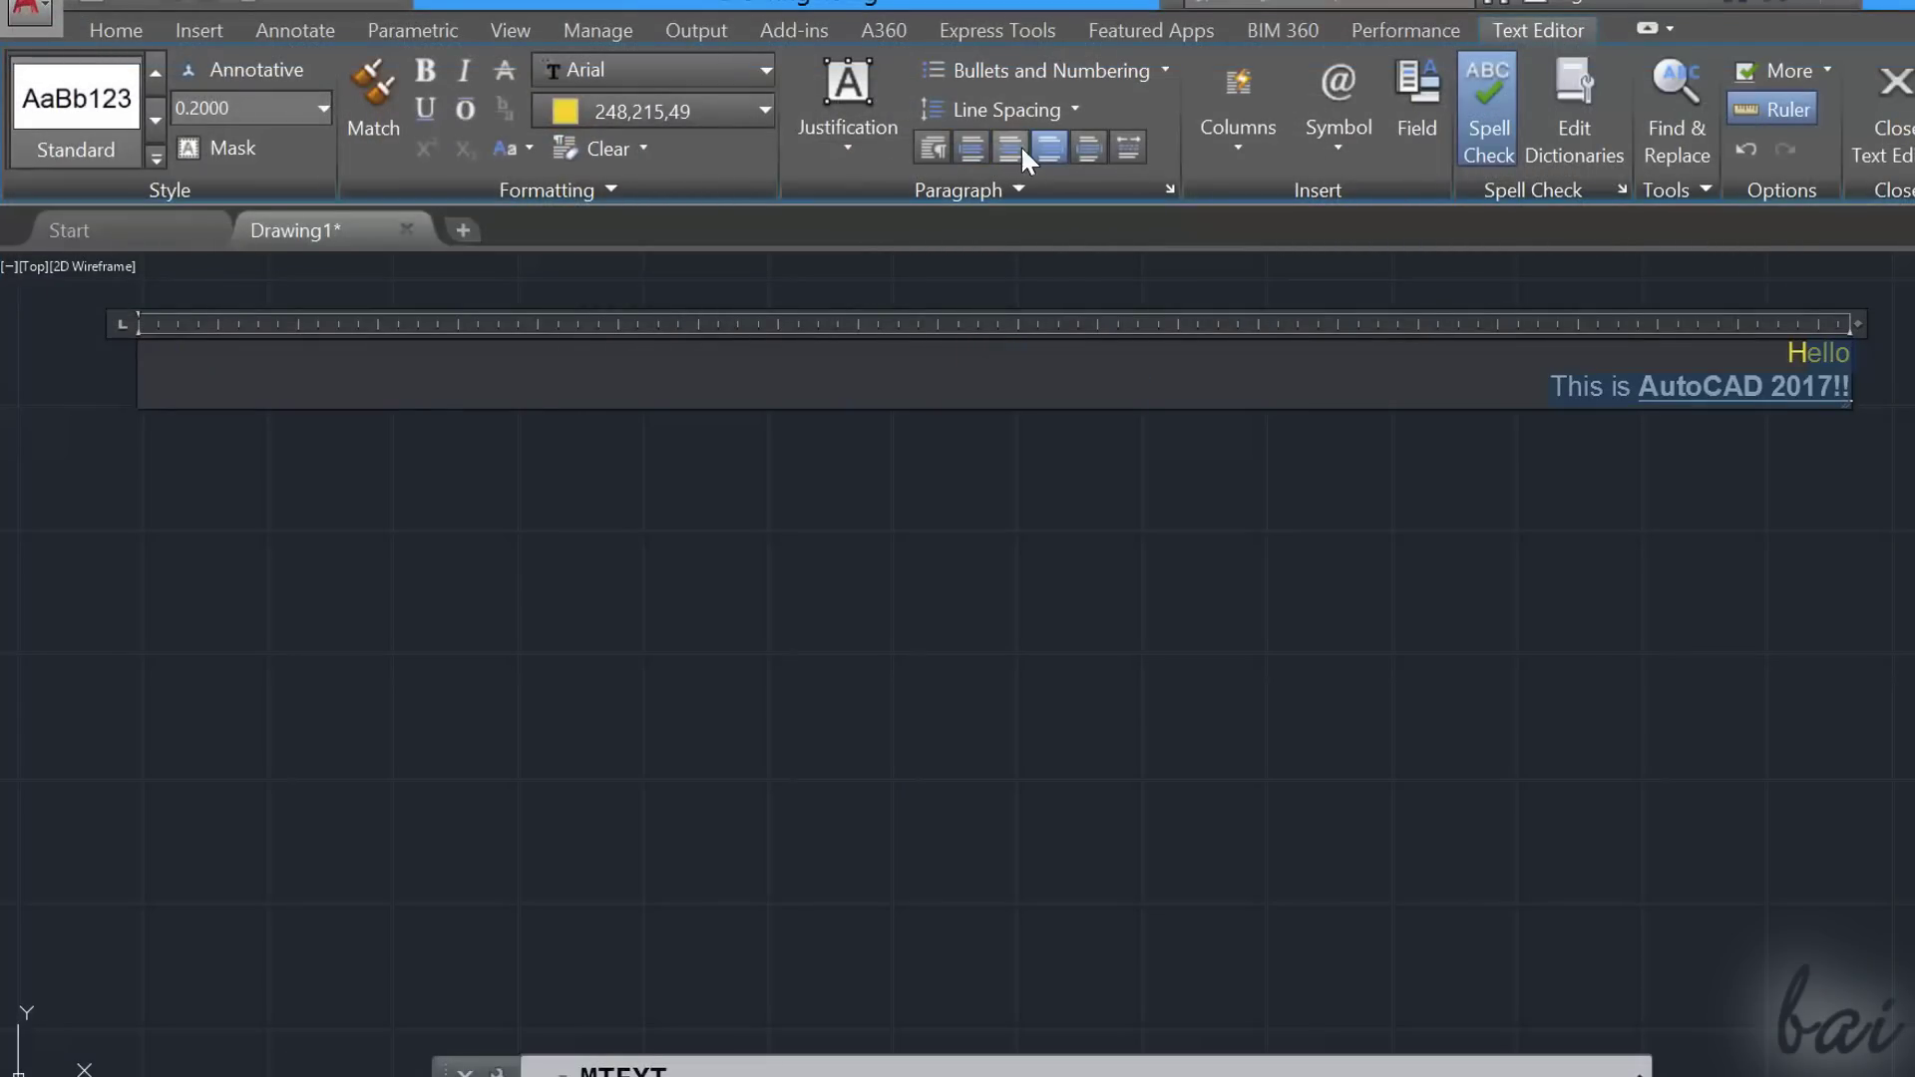
click(1008, 148)
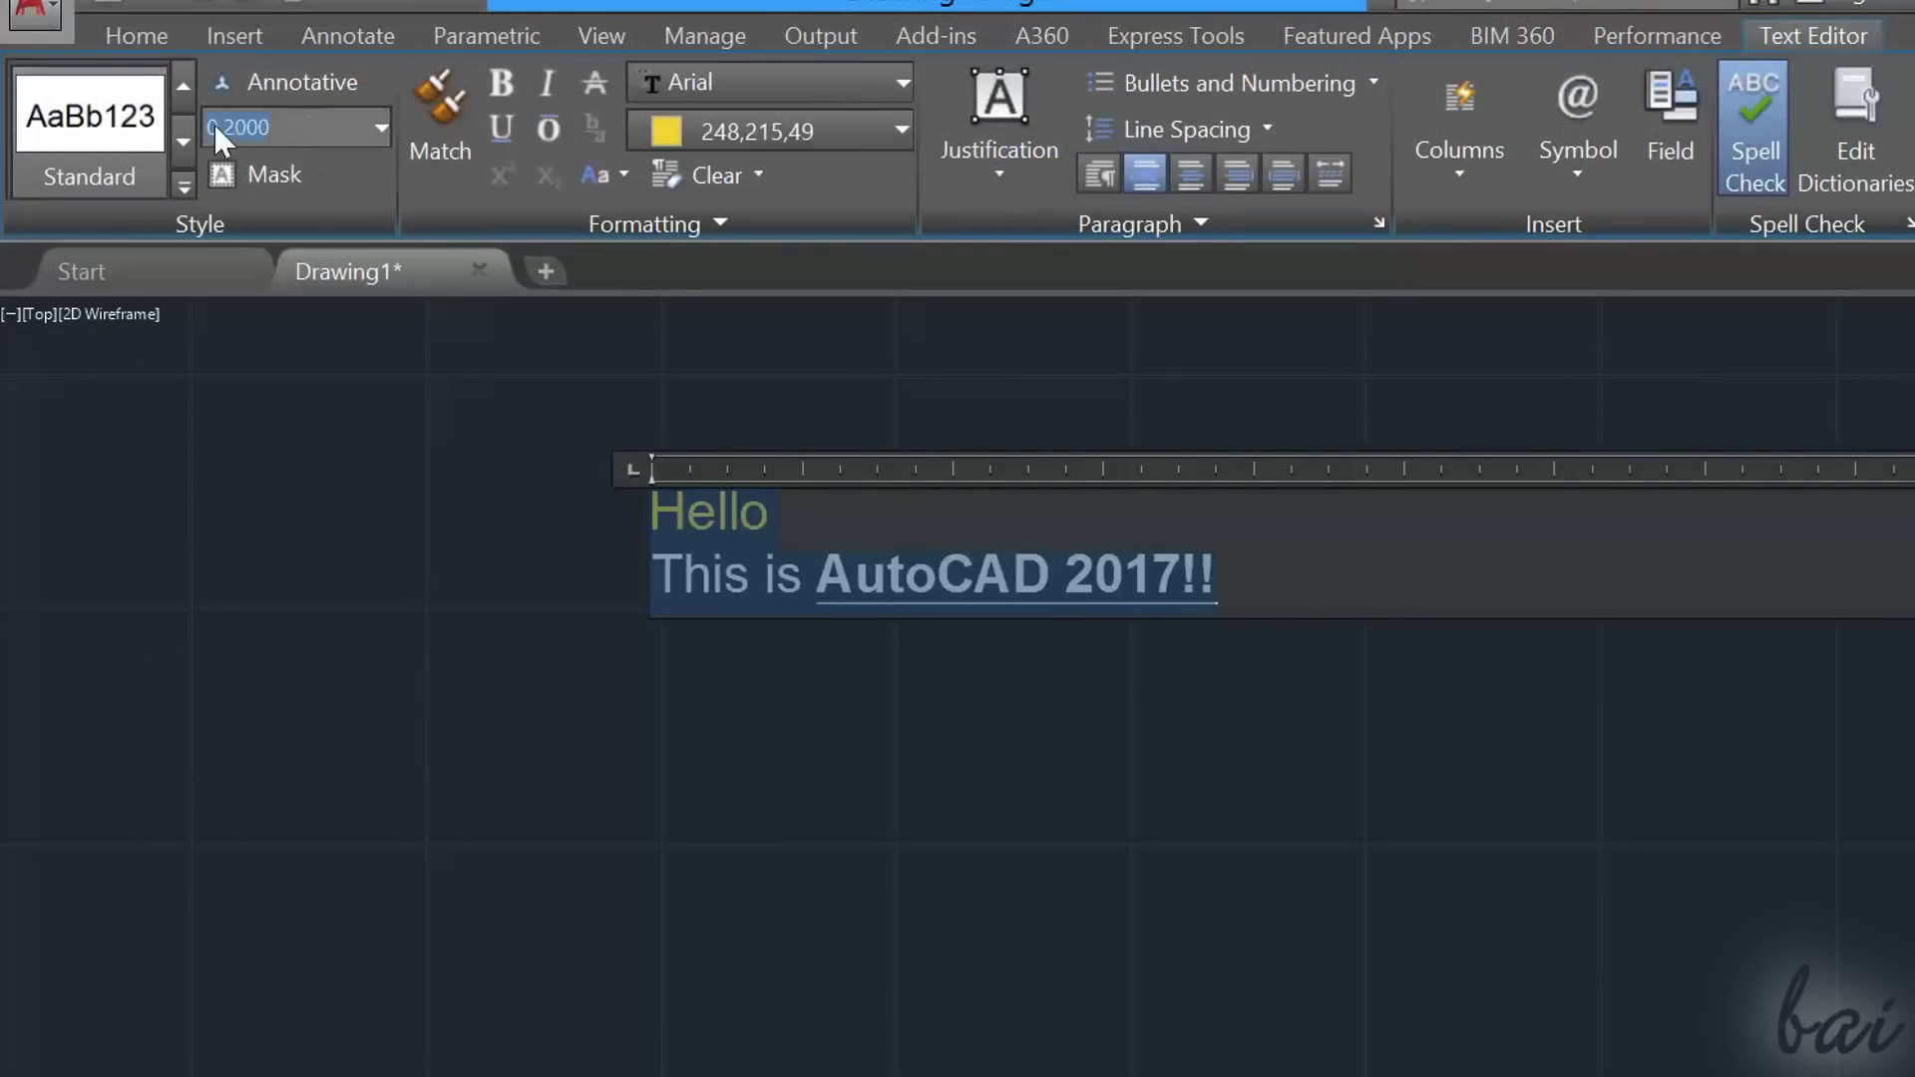
Set the text height to 0.4000 and add a blue background mask.
key(Down)
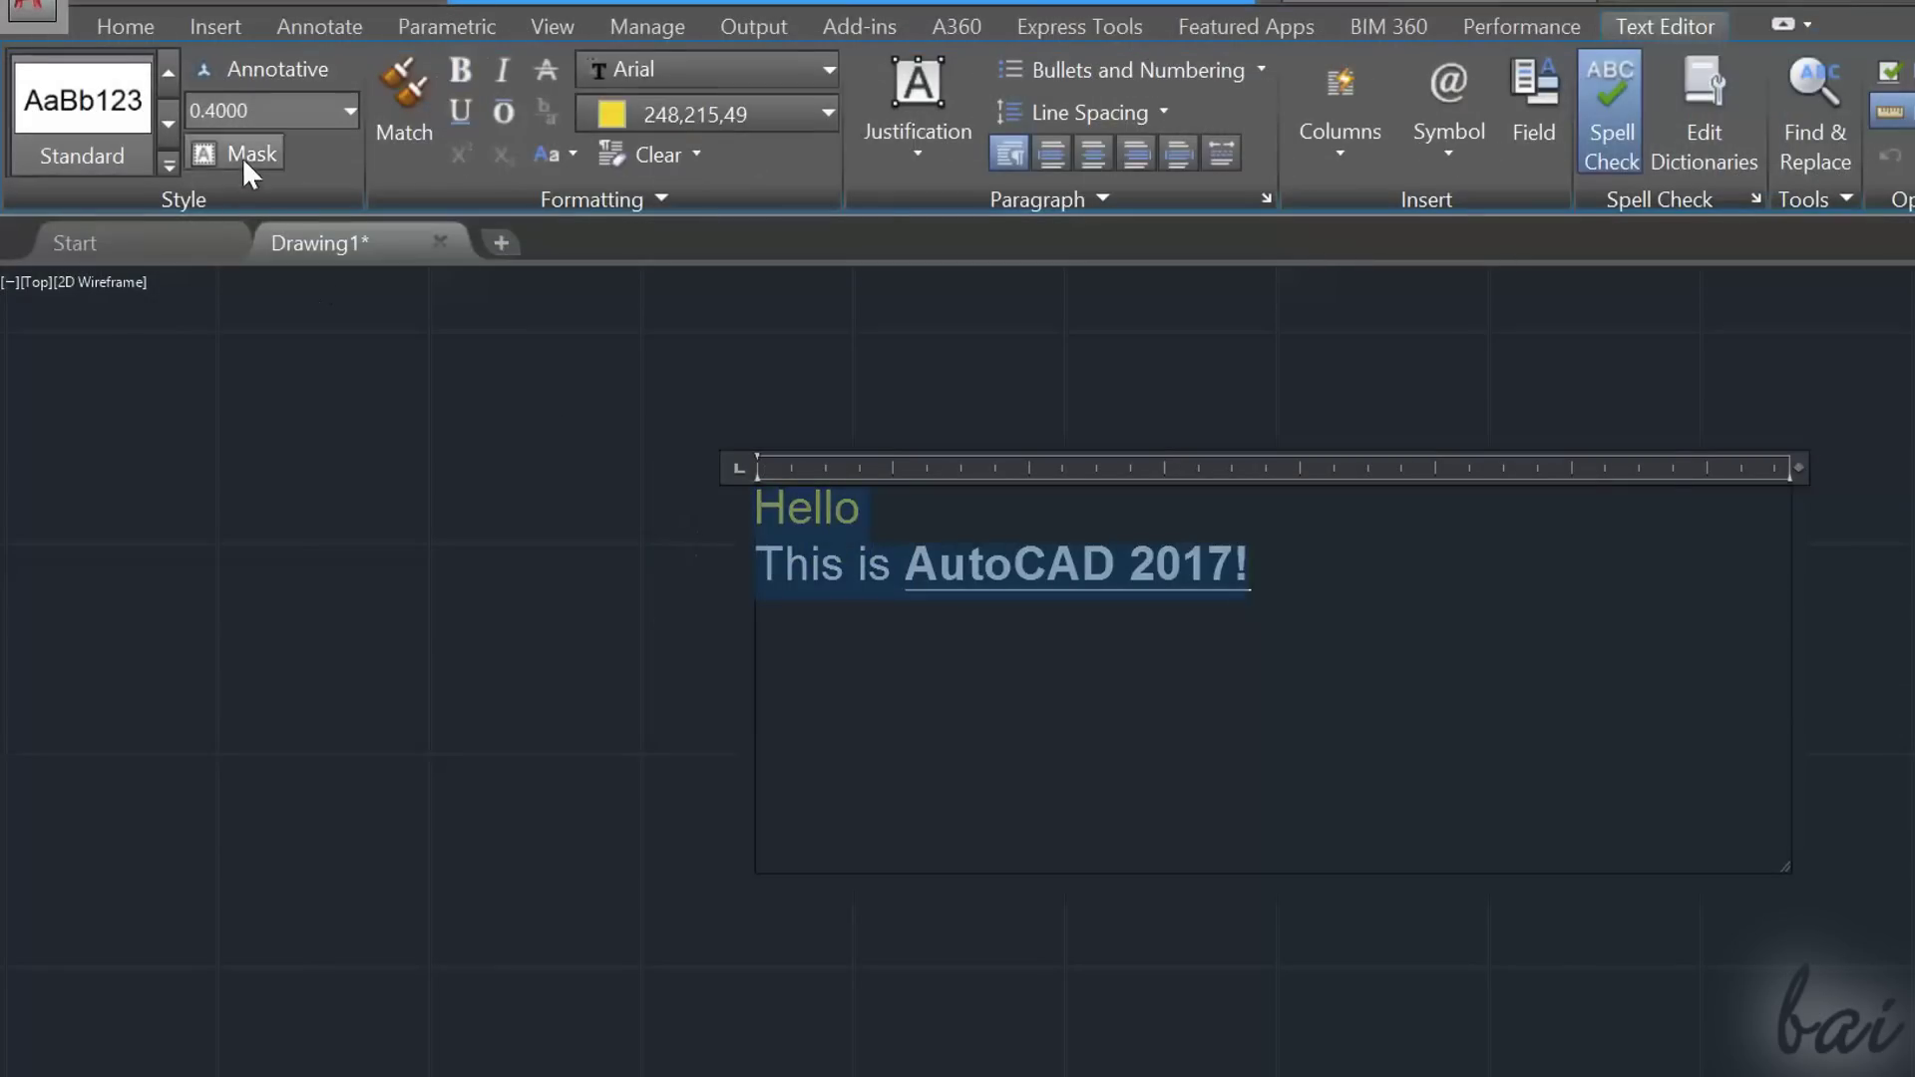
click(245, 155)
drag(1301, 326, 1531, 296)
click(1335, 498)
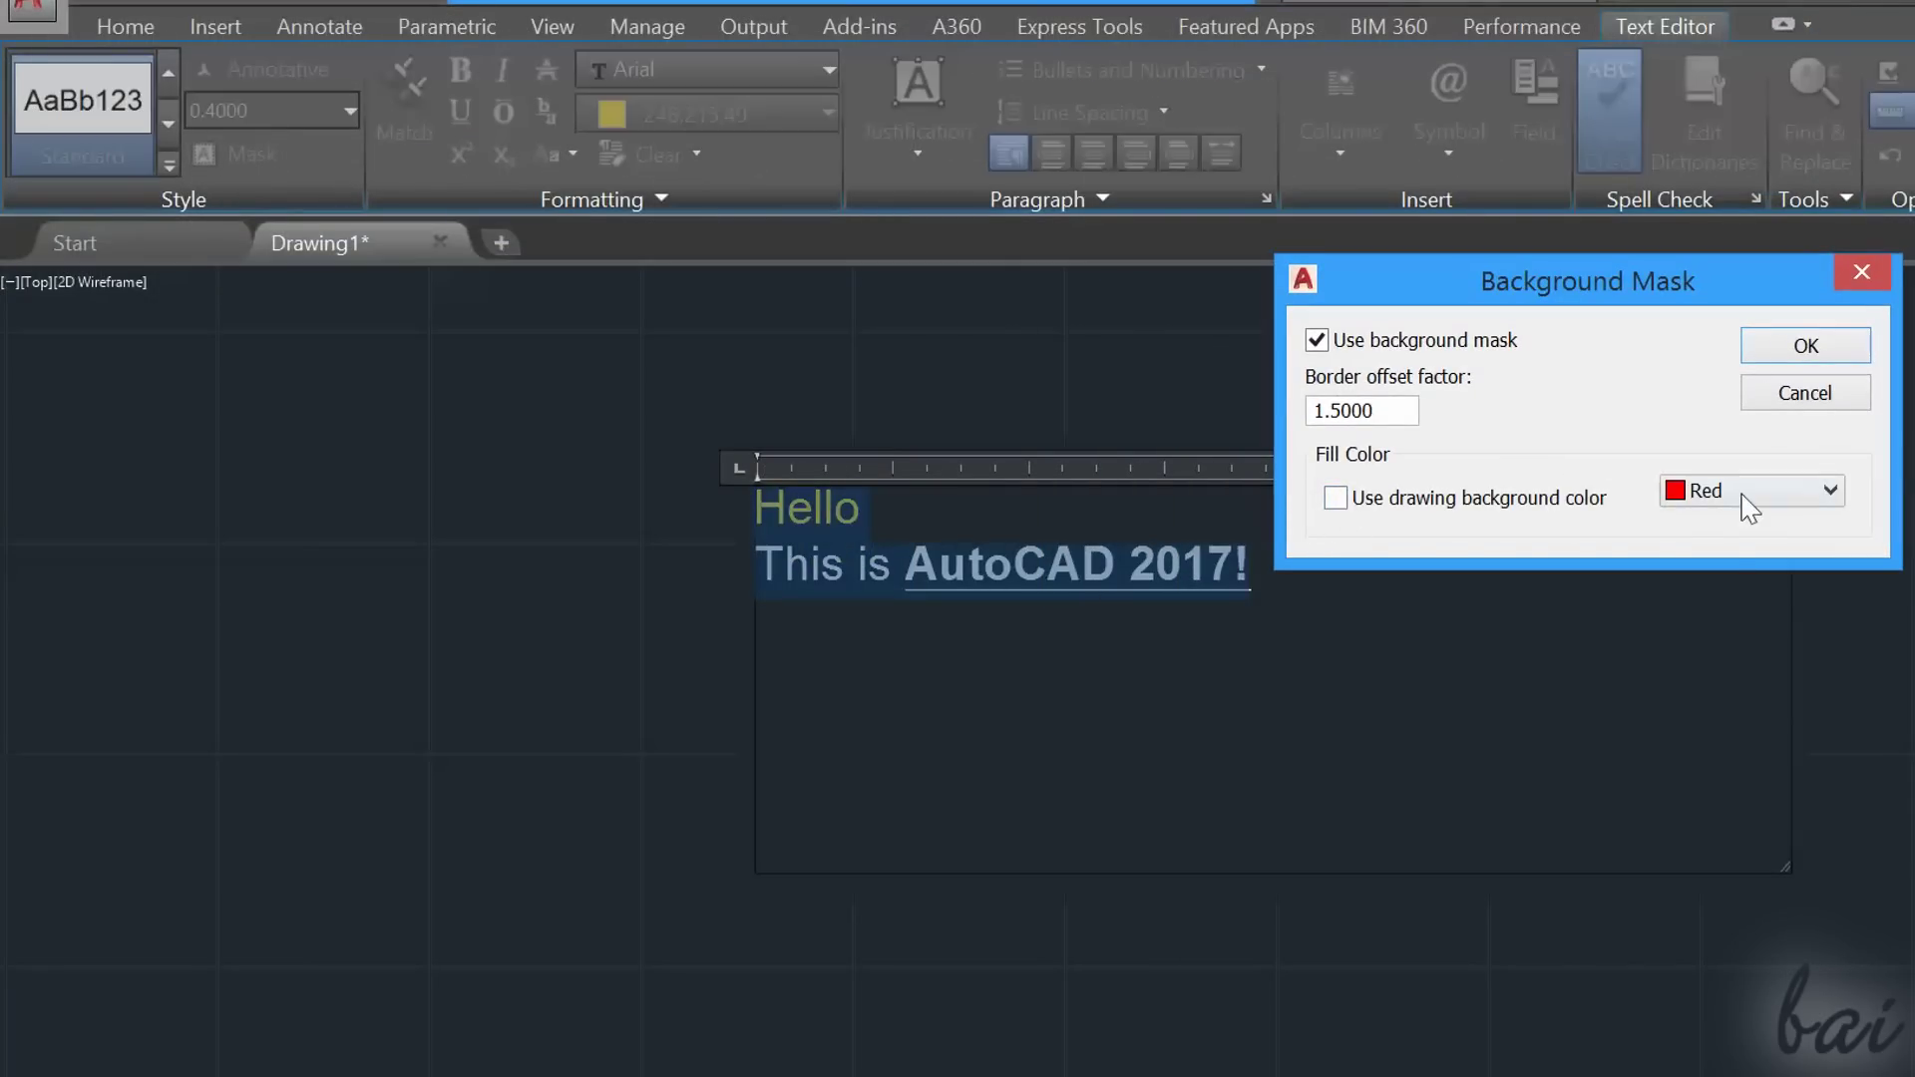
click(1829, 490)
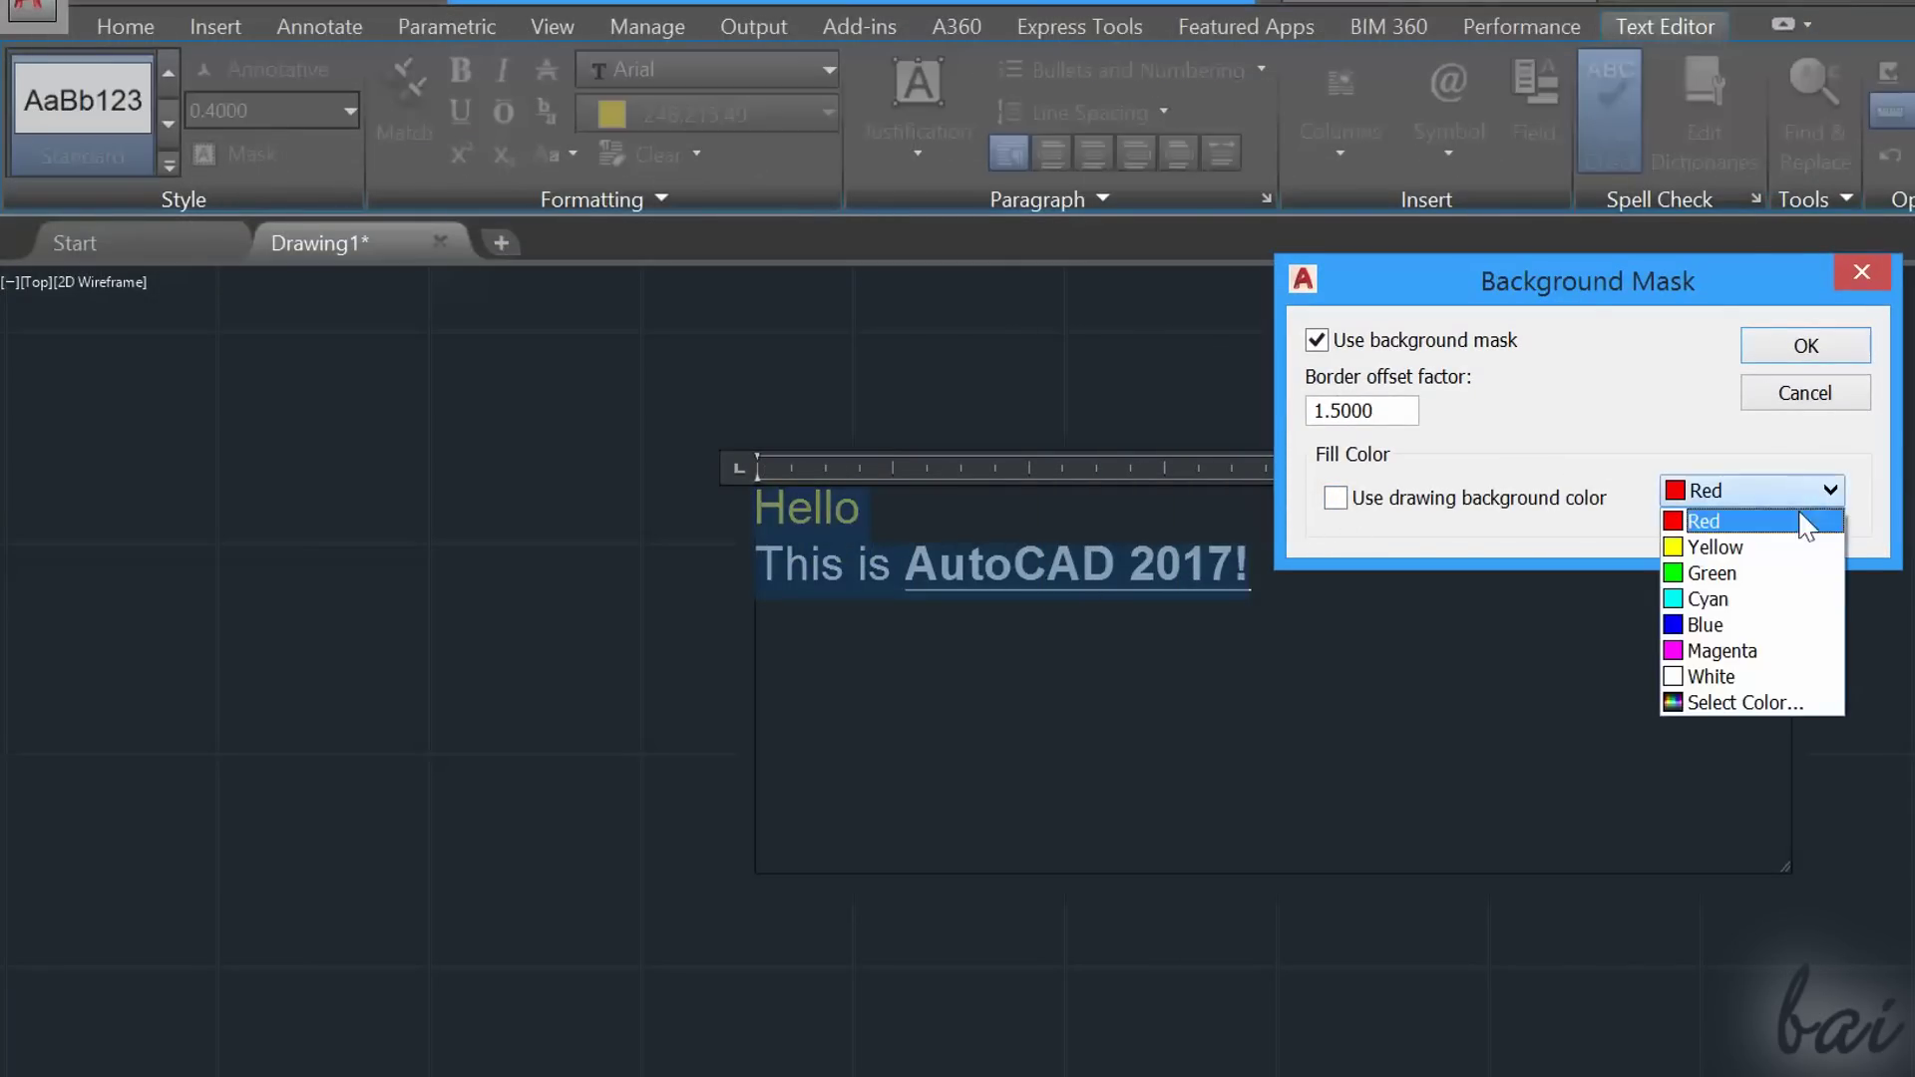
click(1756, 625)
click(1807, 347)
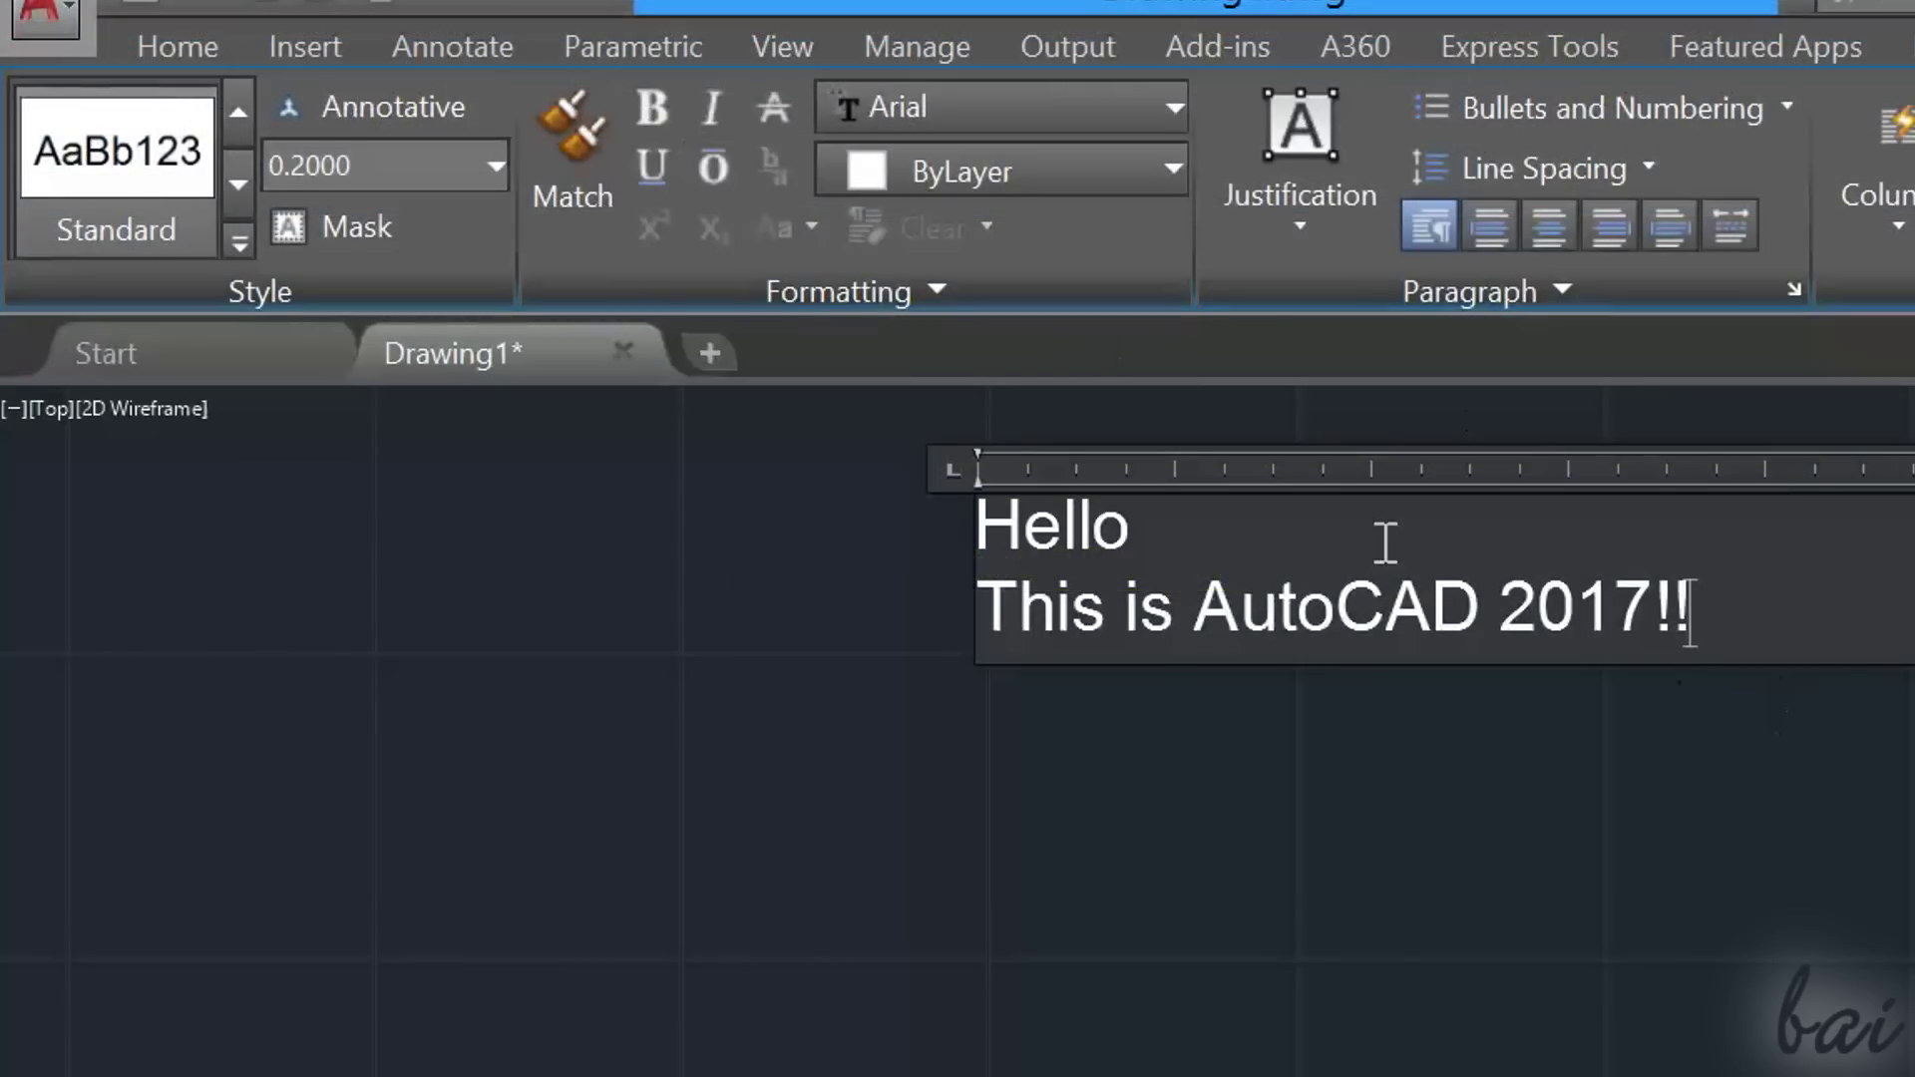
Reapply the yellow 248,215,49 text colour, then try a dark red colour.
click(708, 114)
click(925, 364)
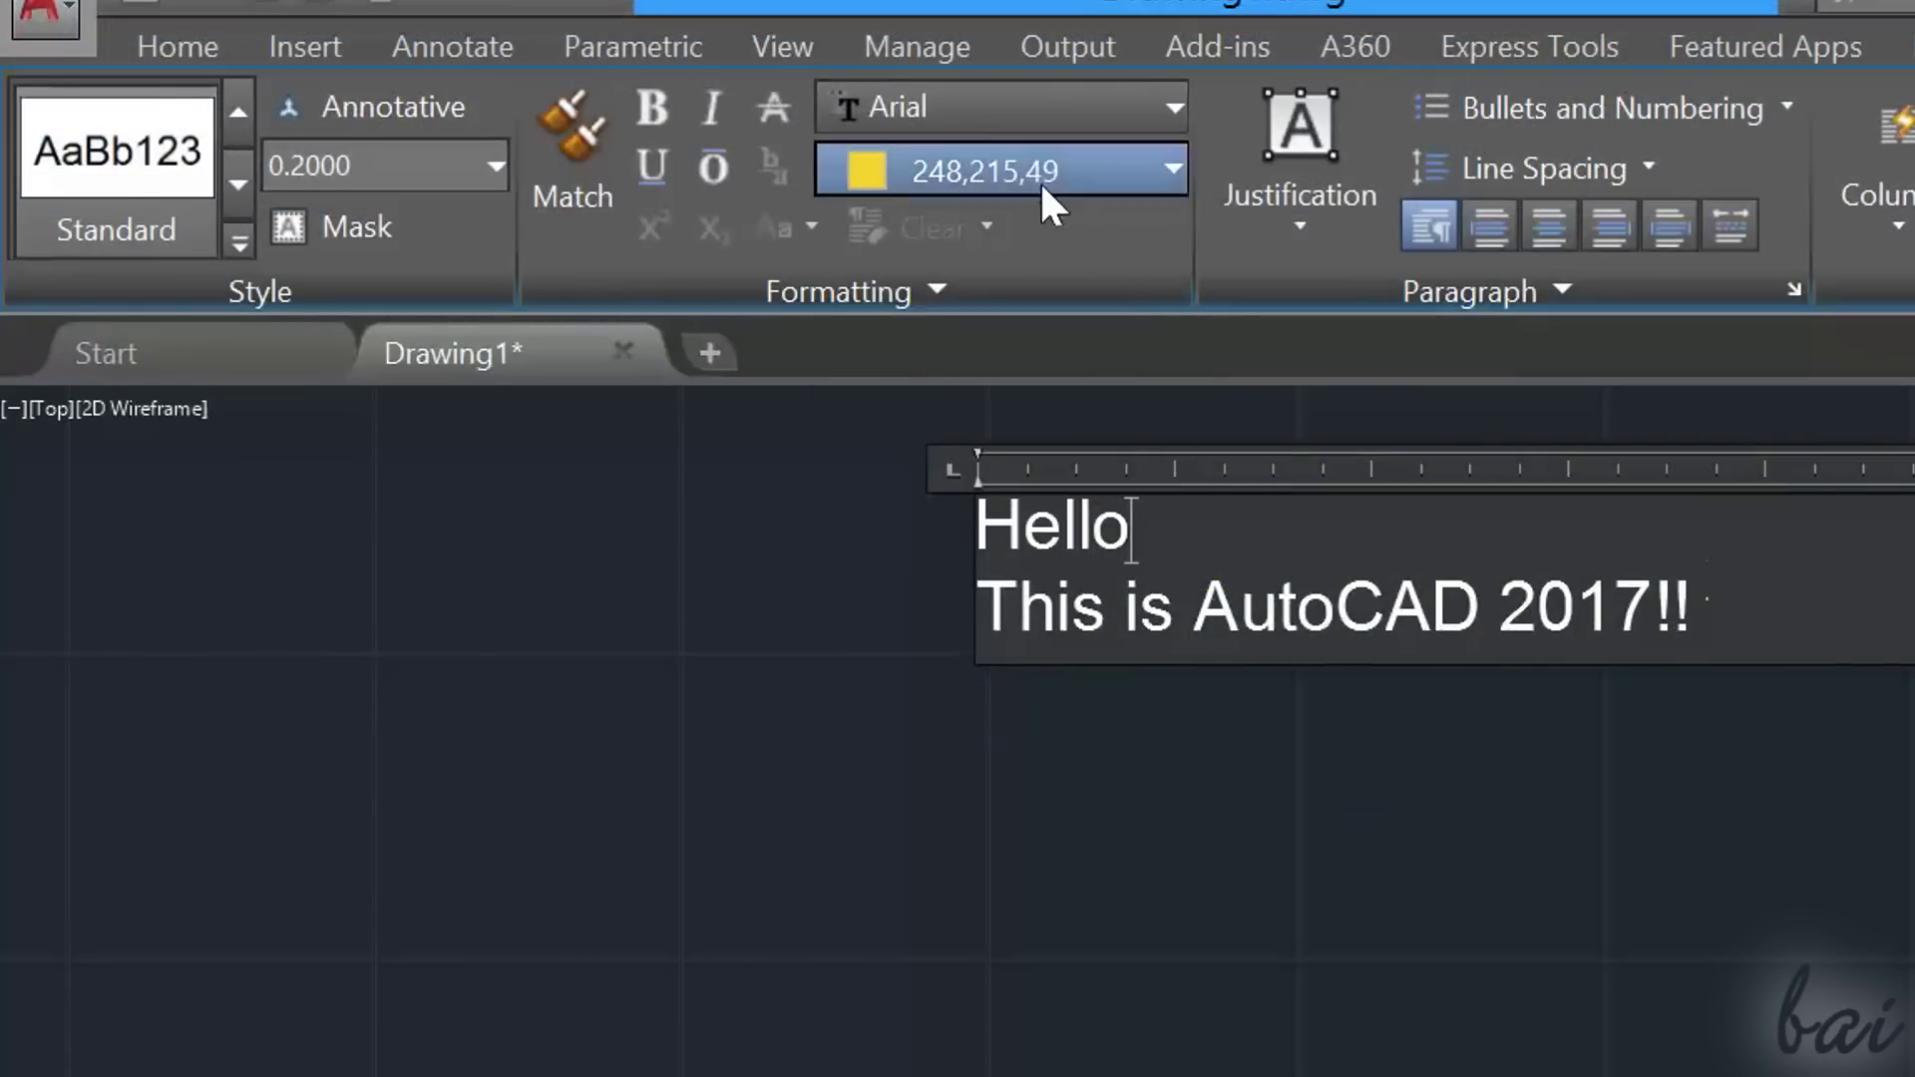
click(1040, 181)
click(808, 377)
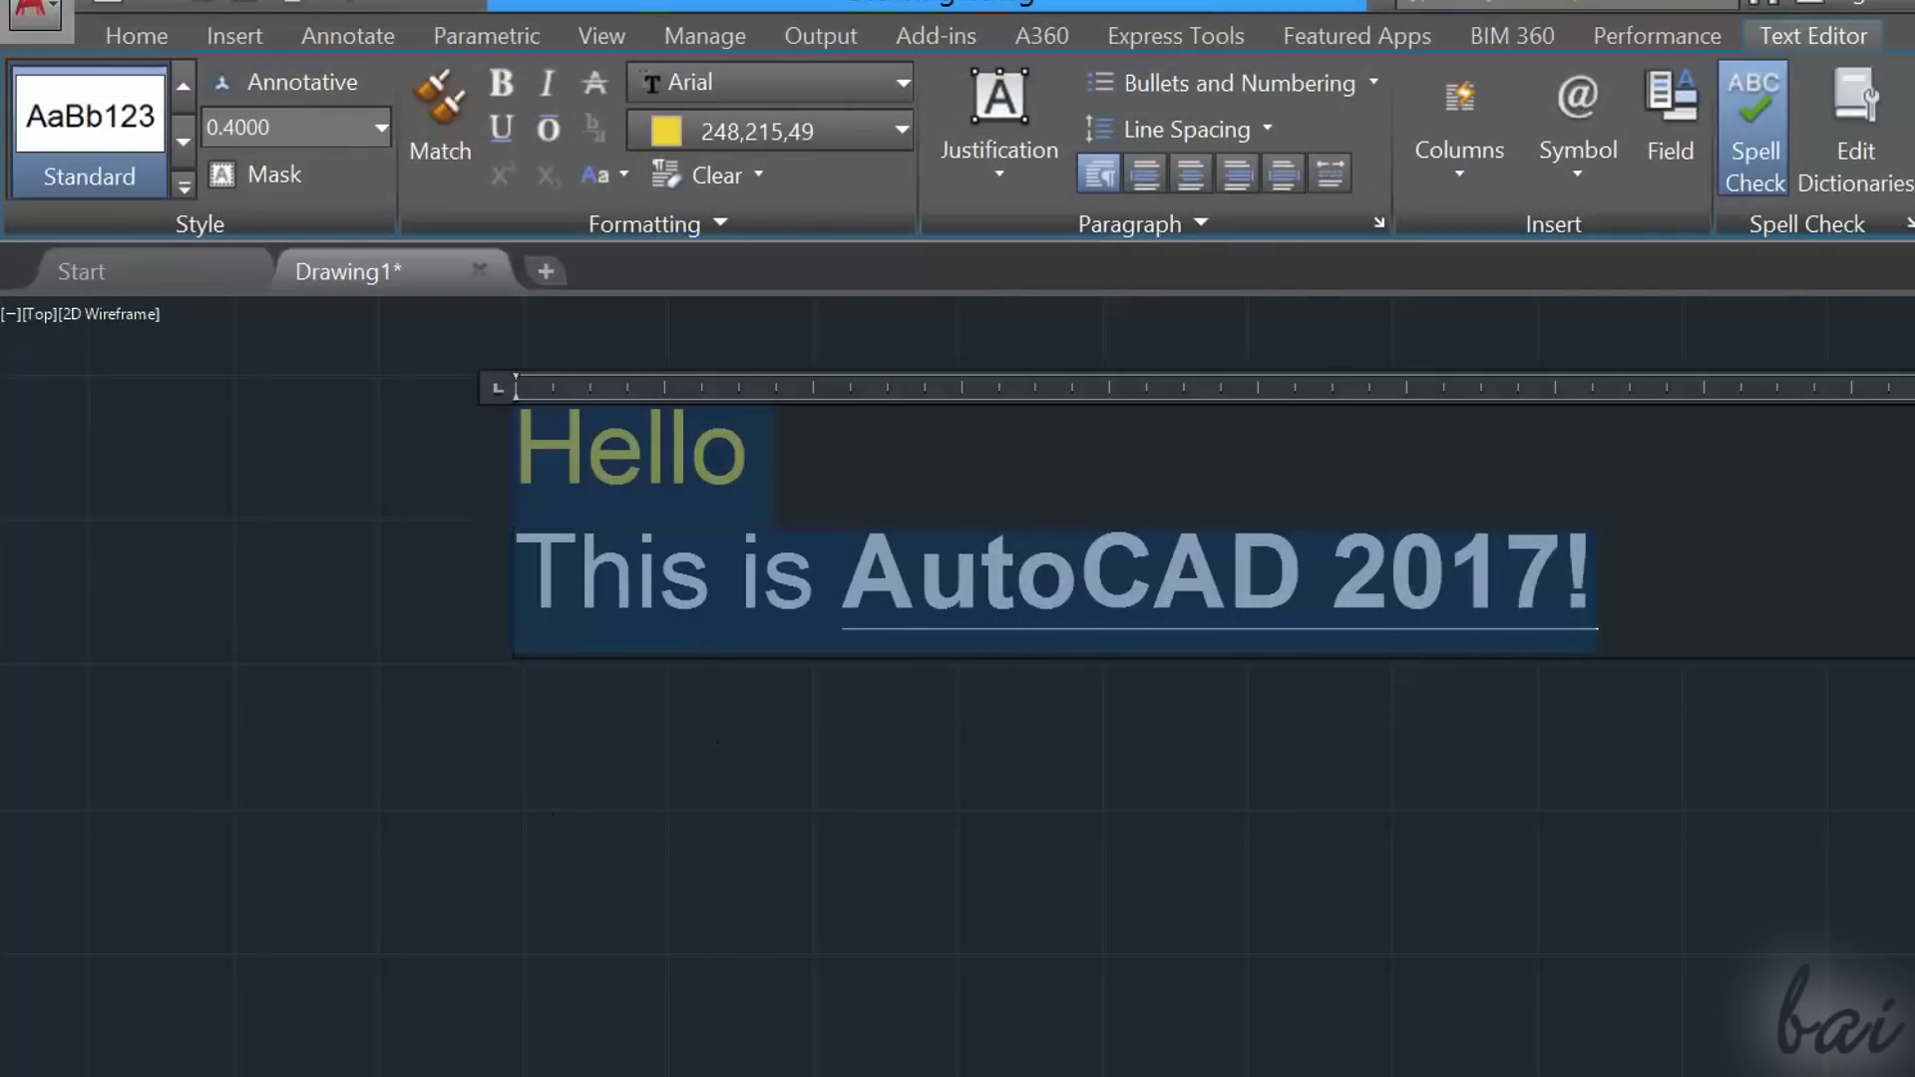
Close the text editor and move the multiline text by its corner grip to a new position.
click(550, 783)
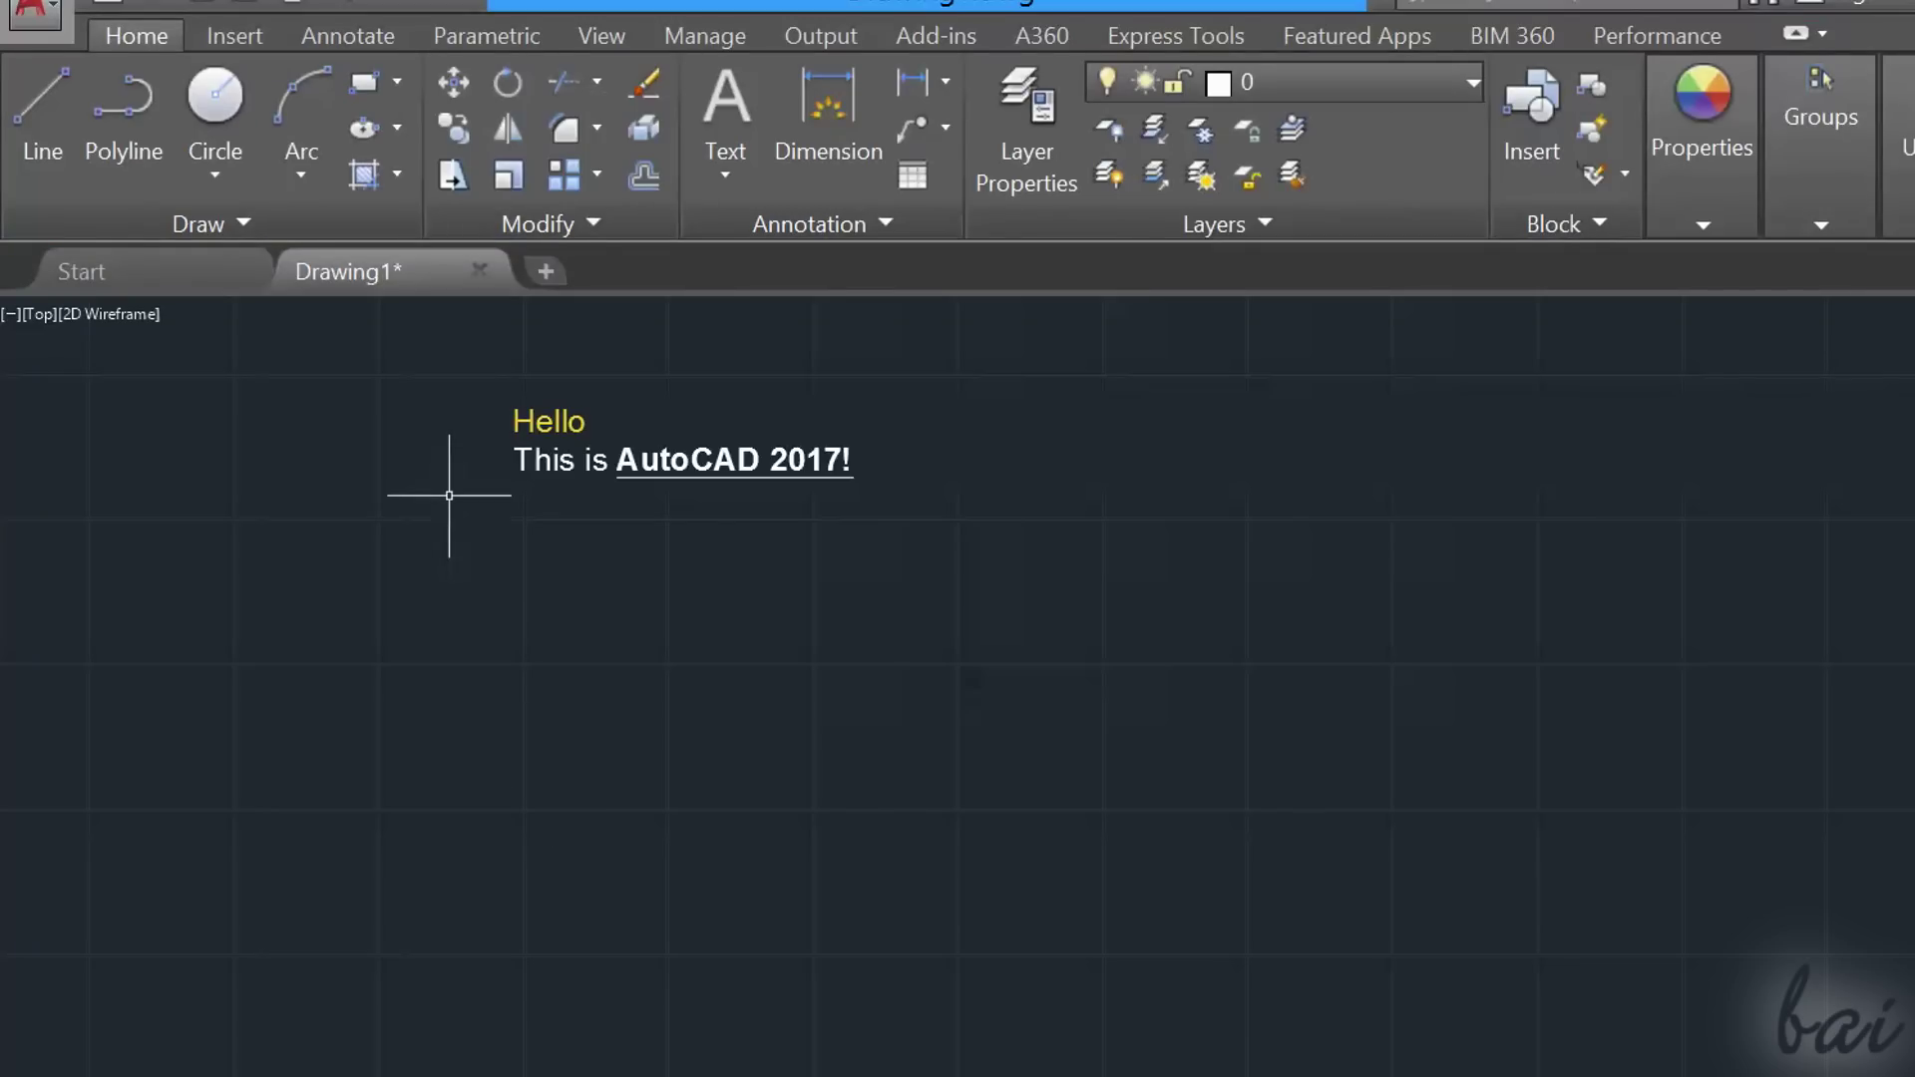
scroll(449, 495, up, 2)
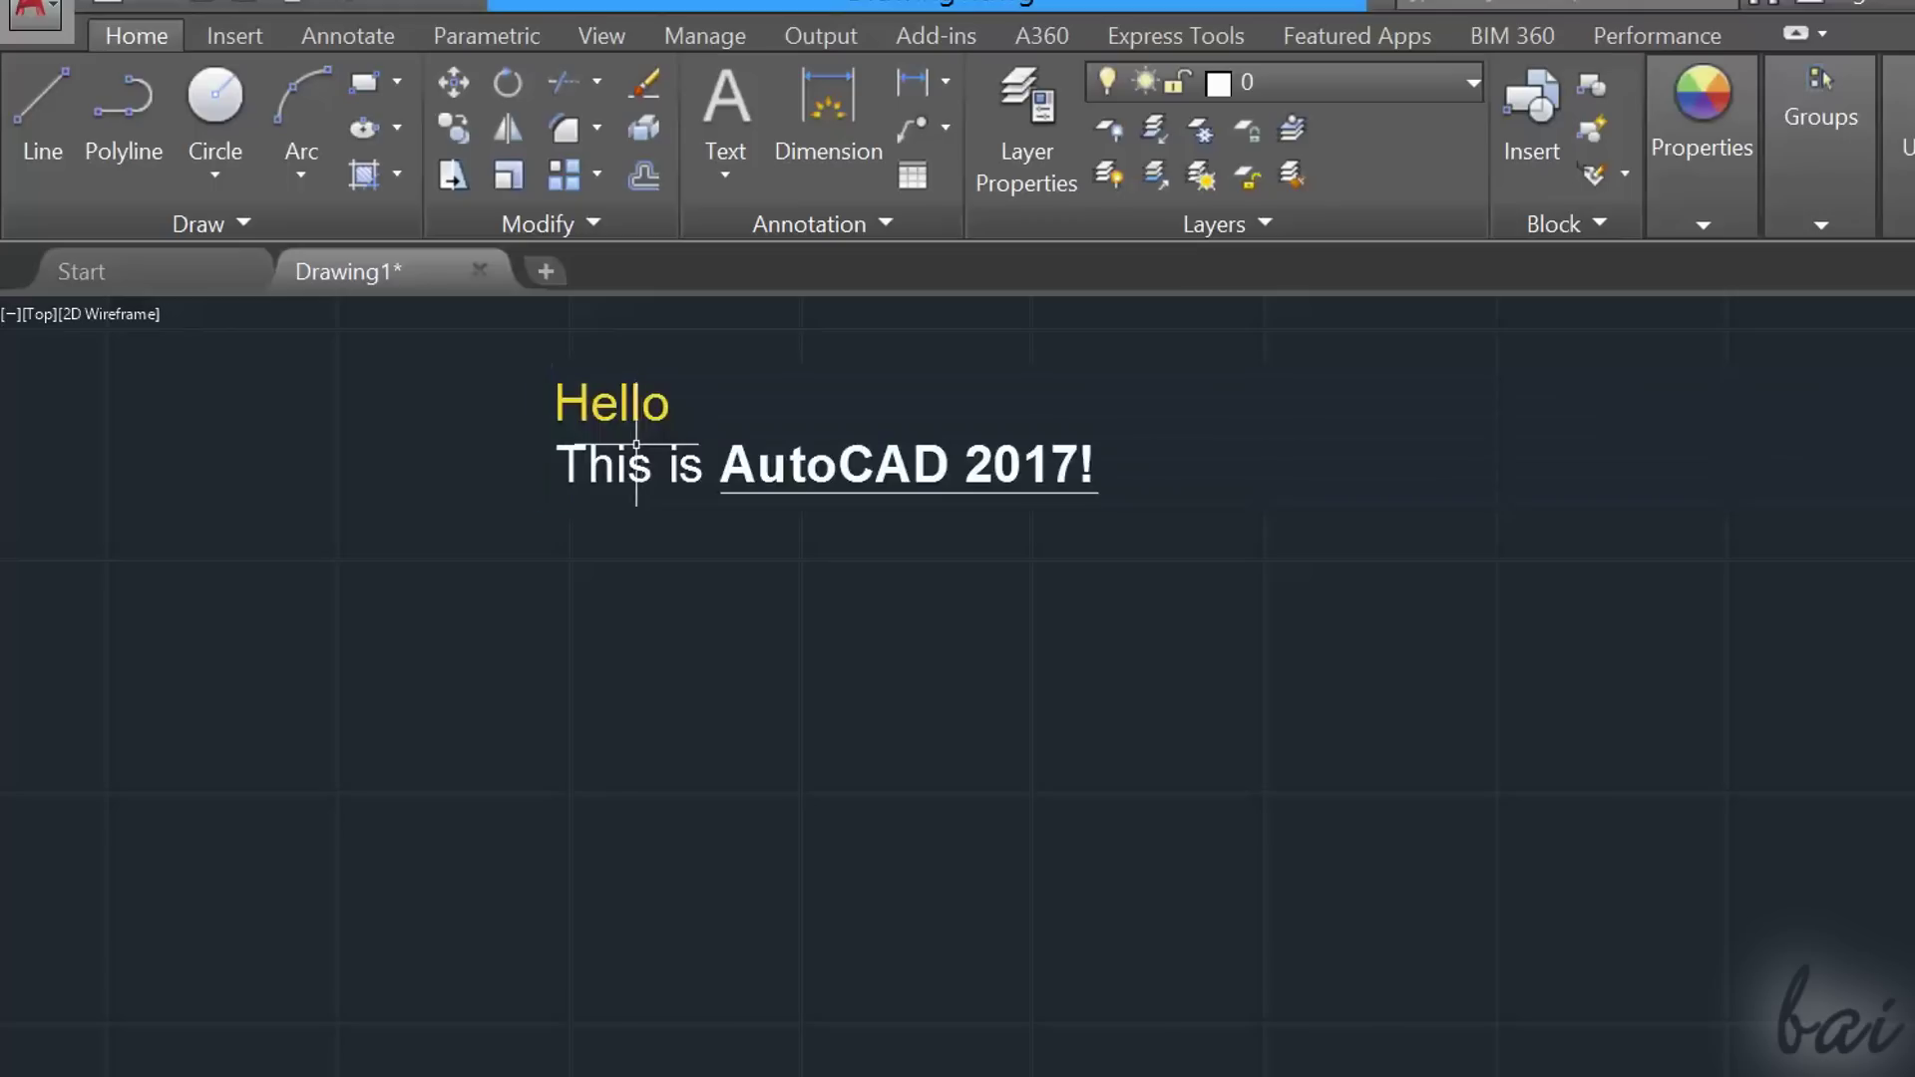
click(772, 457)
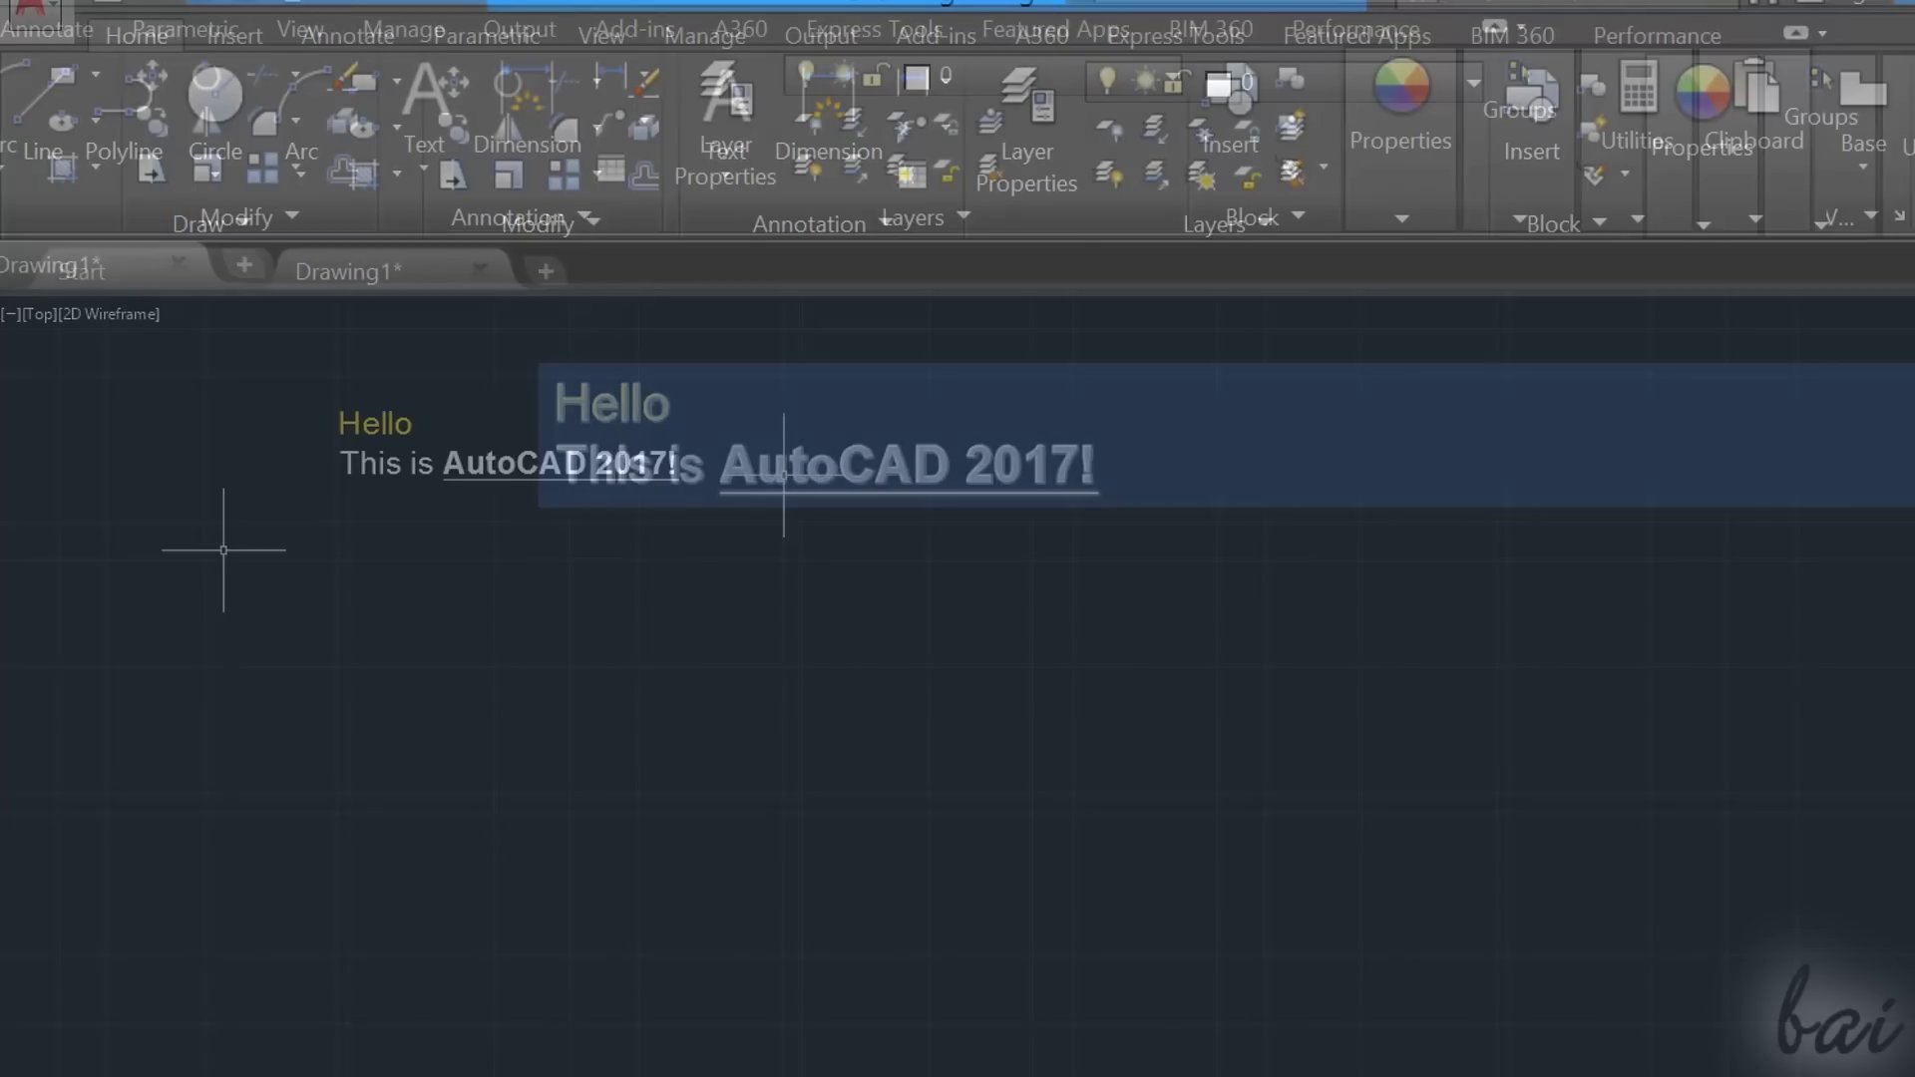
scroll(244, 556, down, 3)
click(318, 530)
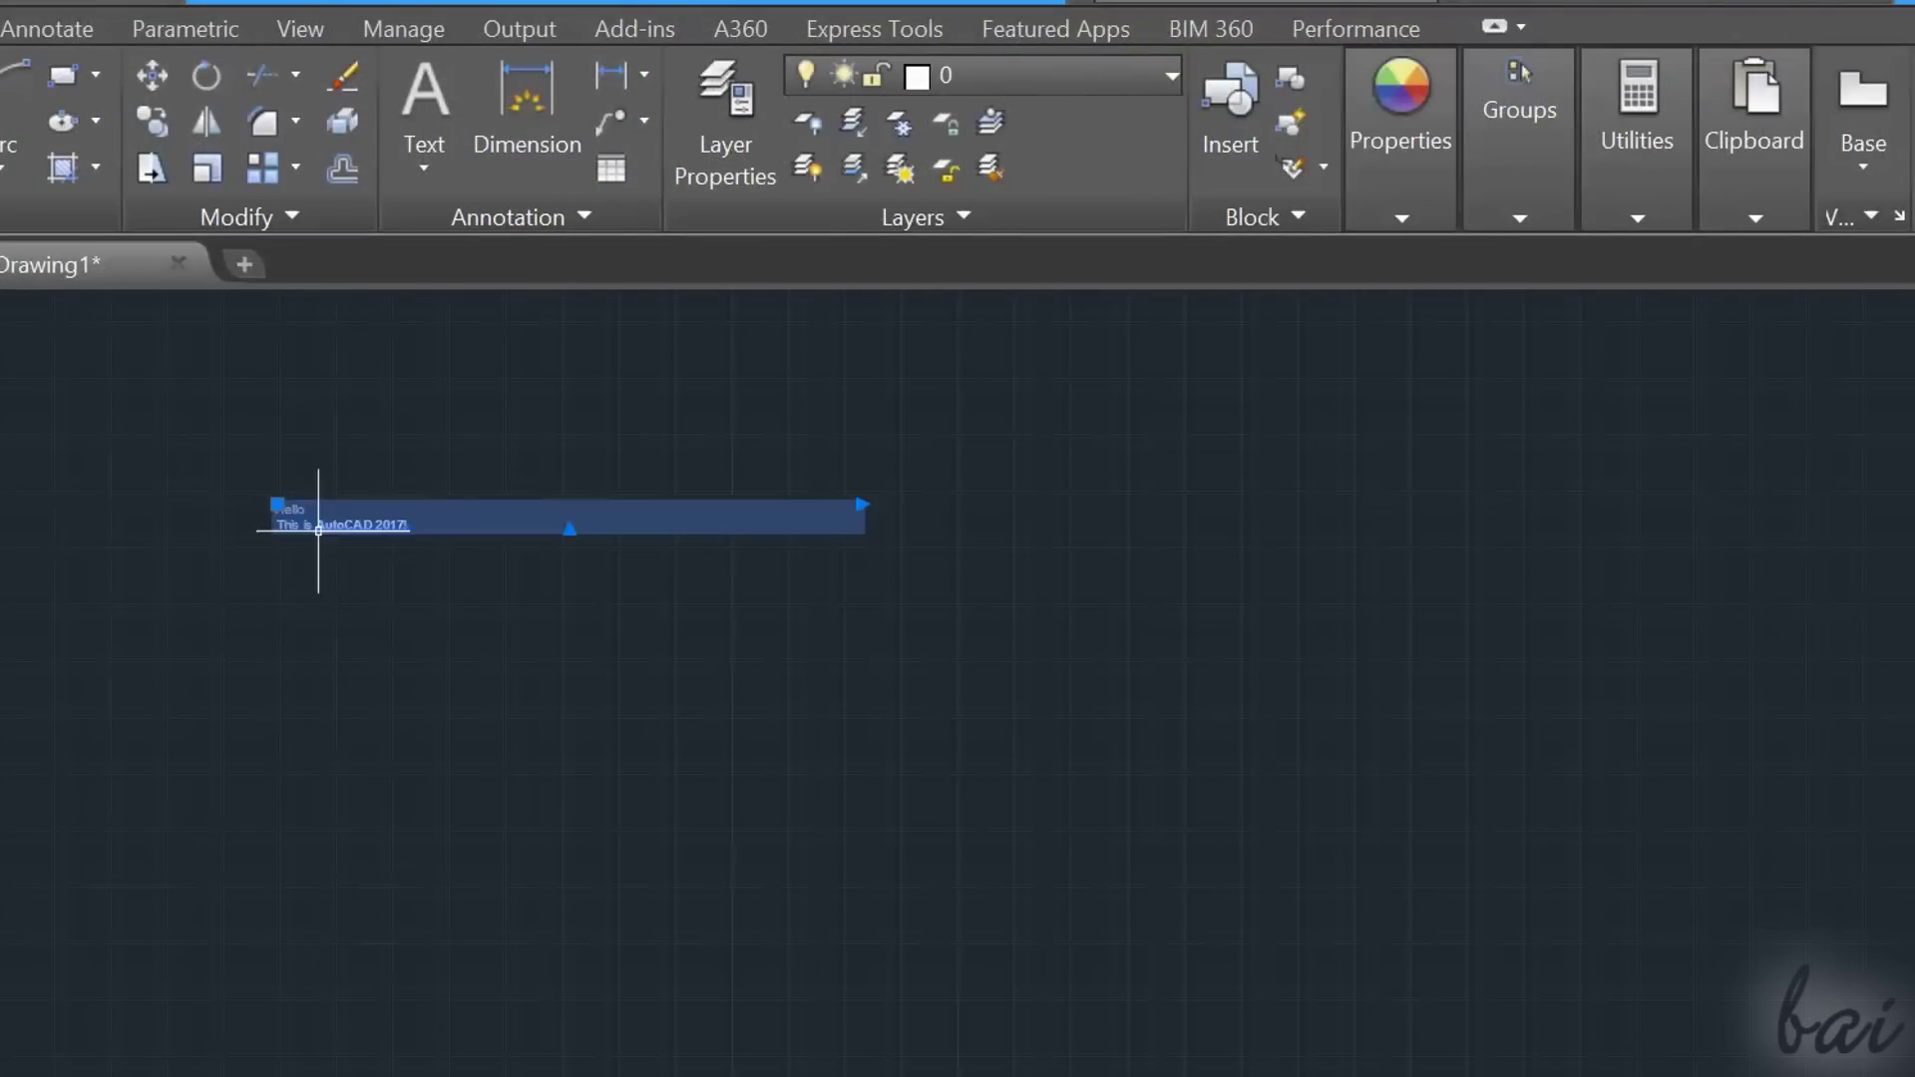
scroll(290, 514, up, 3)
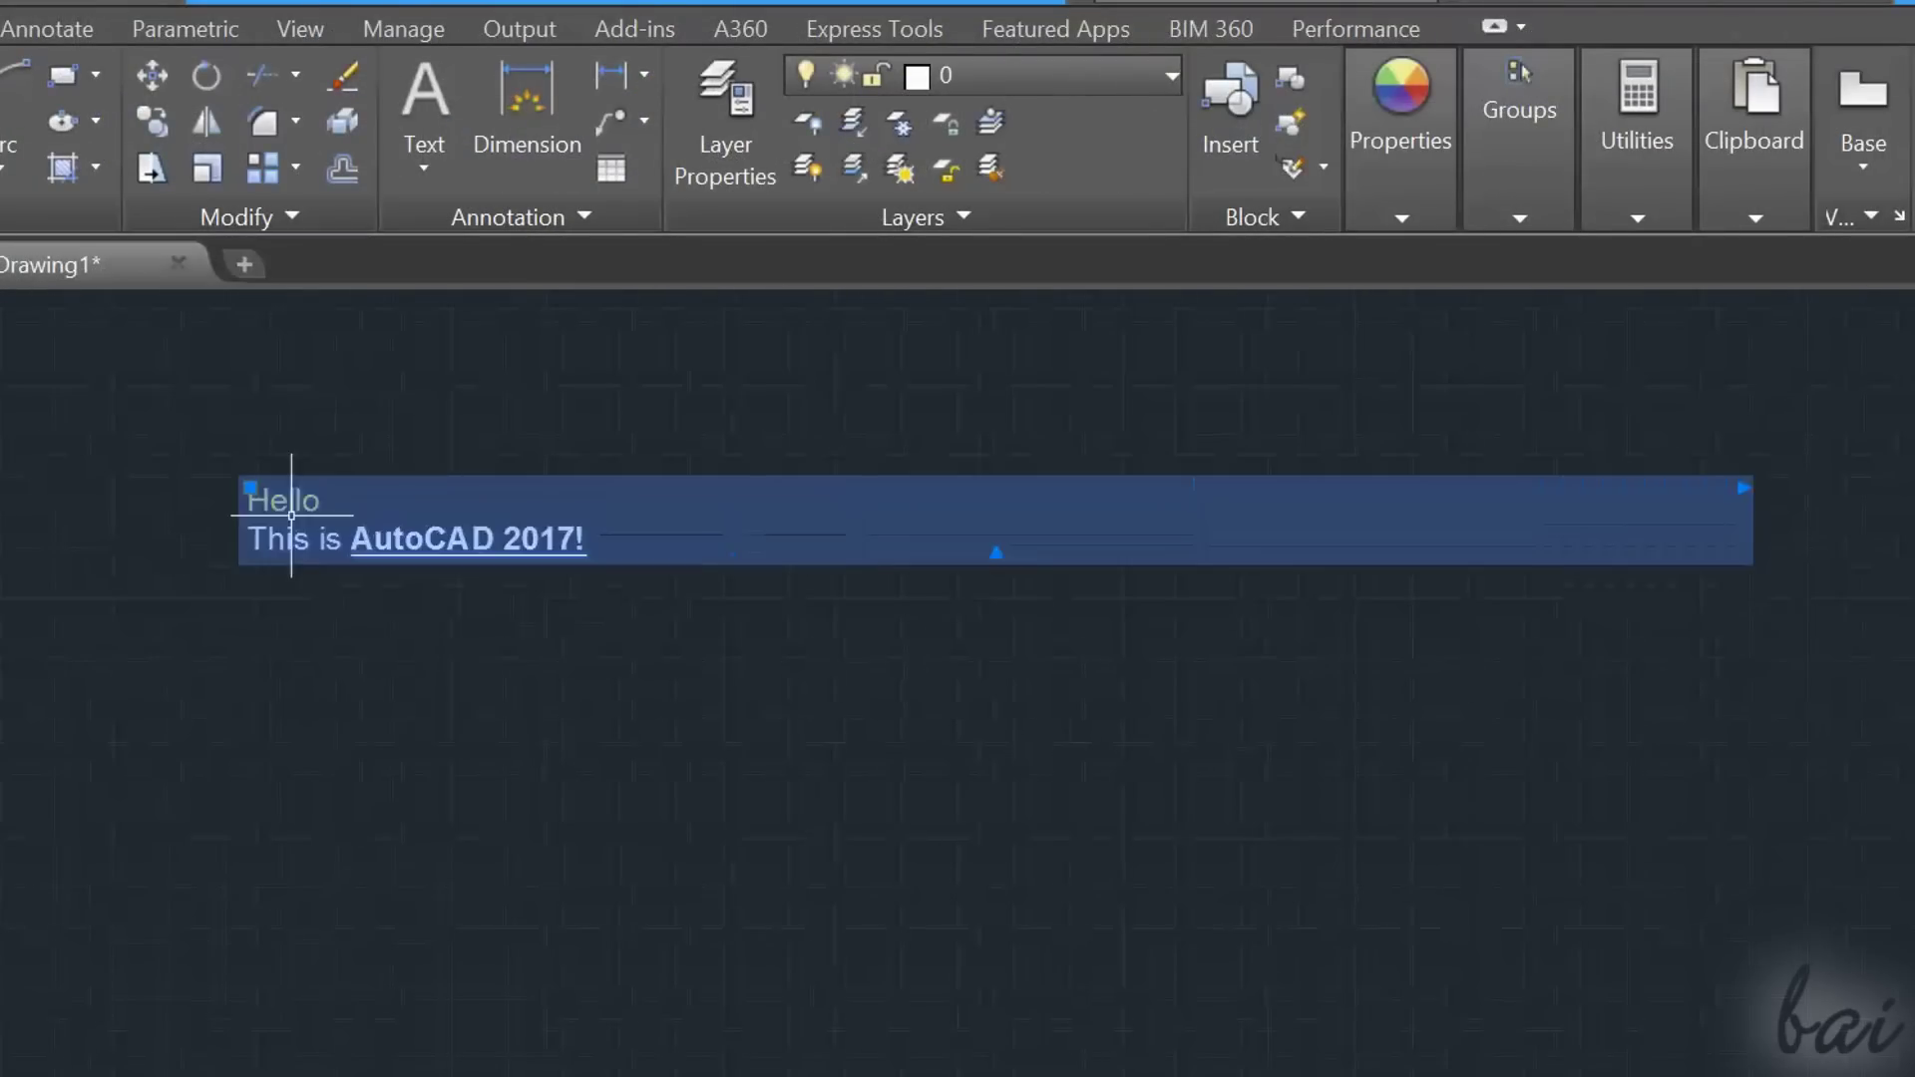
click(250, 488)
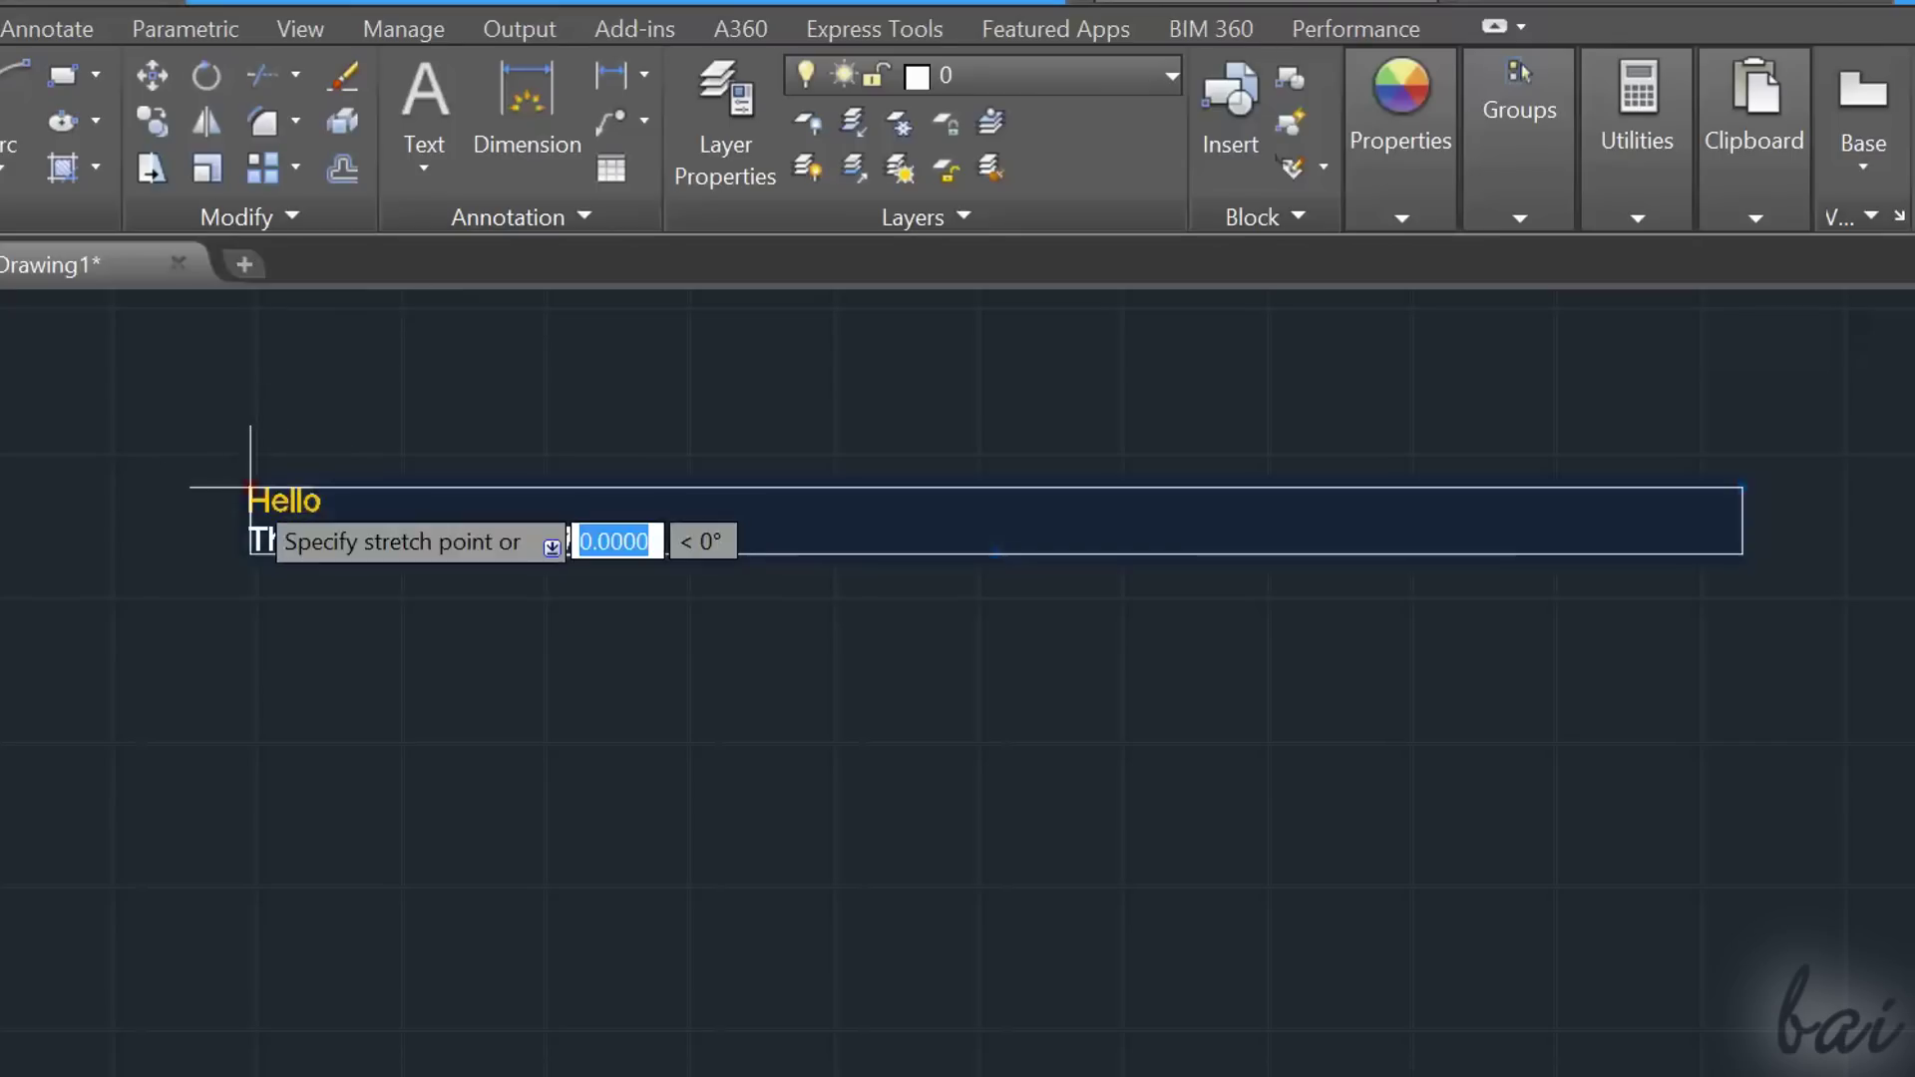
click(51, 748)
click(51, 748)
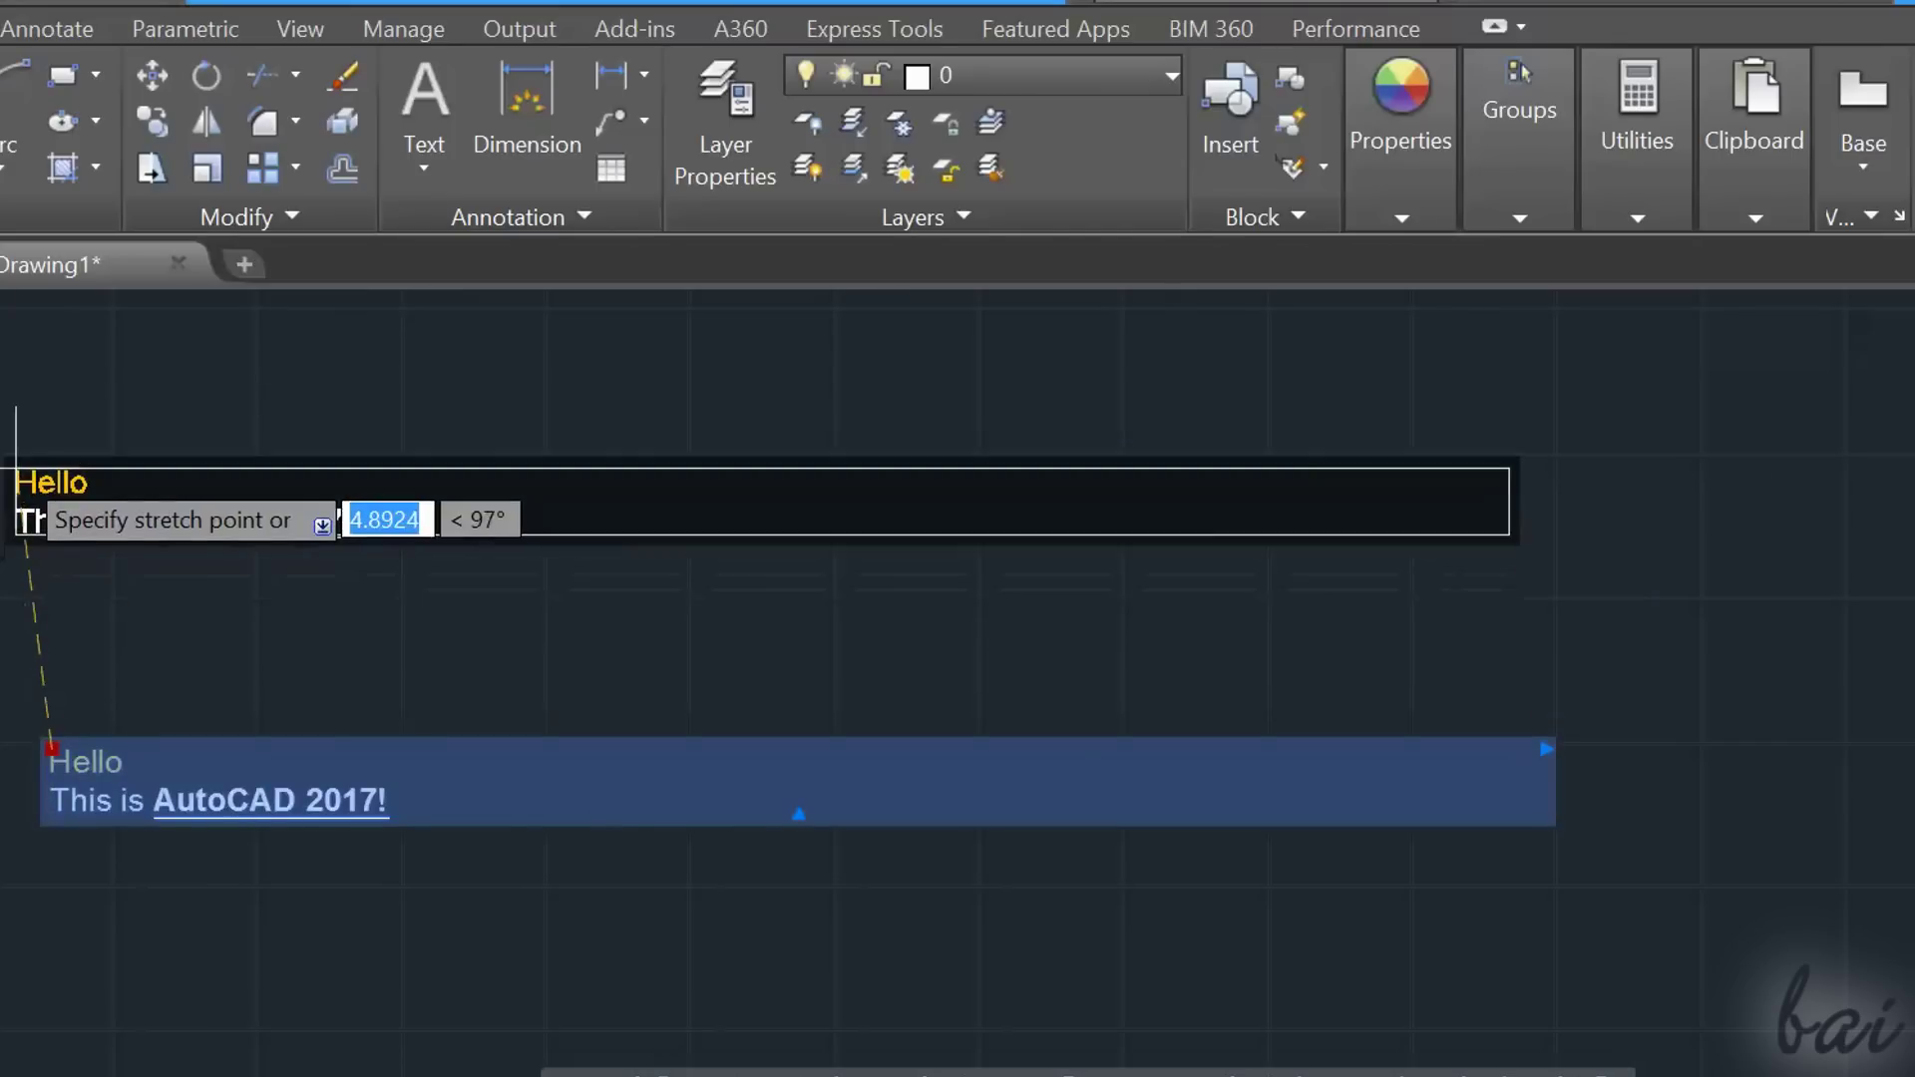
click(13, 462)
click(13, 462)
click(189, 559)
Stretch the text box taller, then drag its width grip to make it narrower.
click(939, 628)
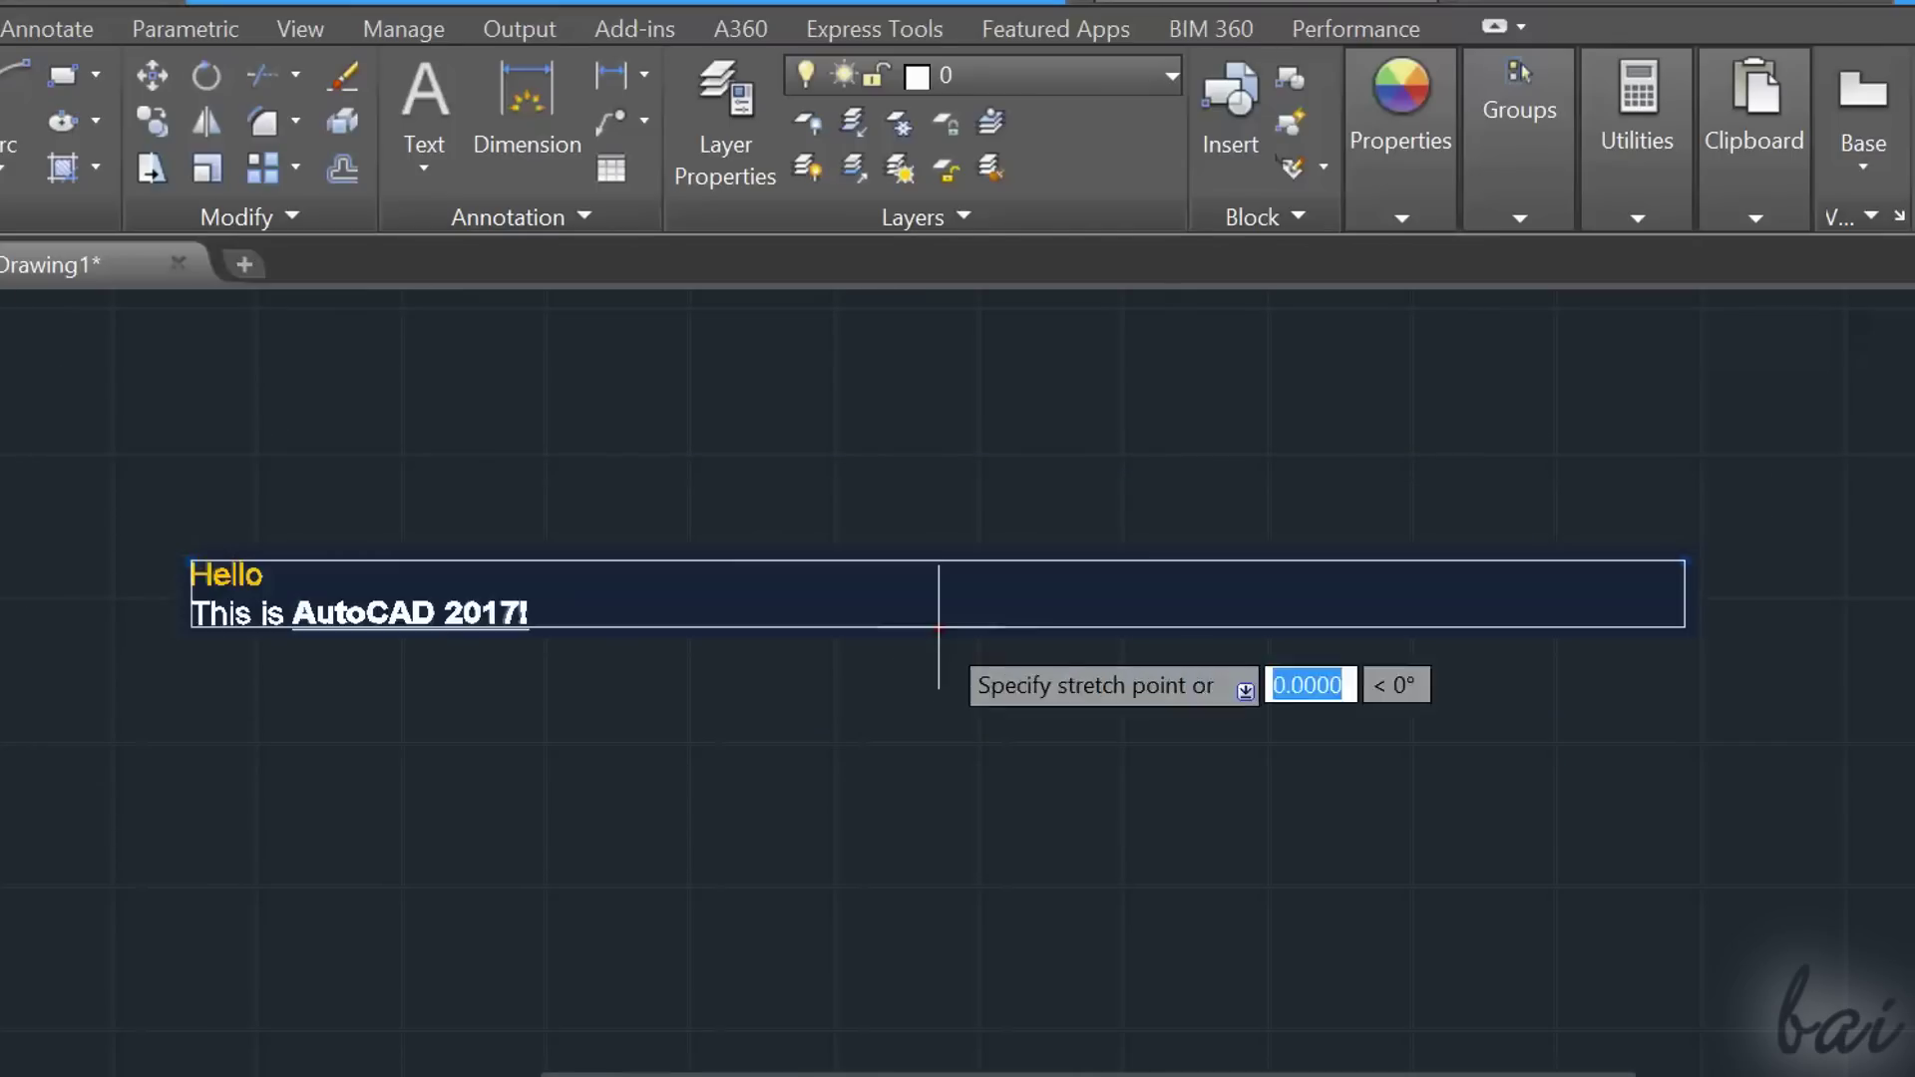
click(920, 823)
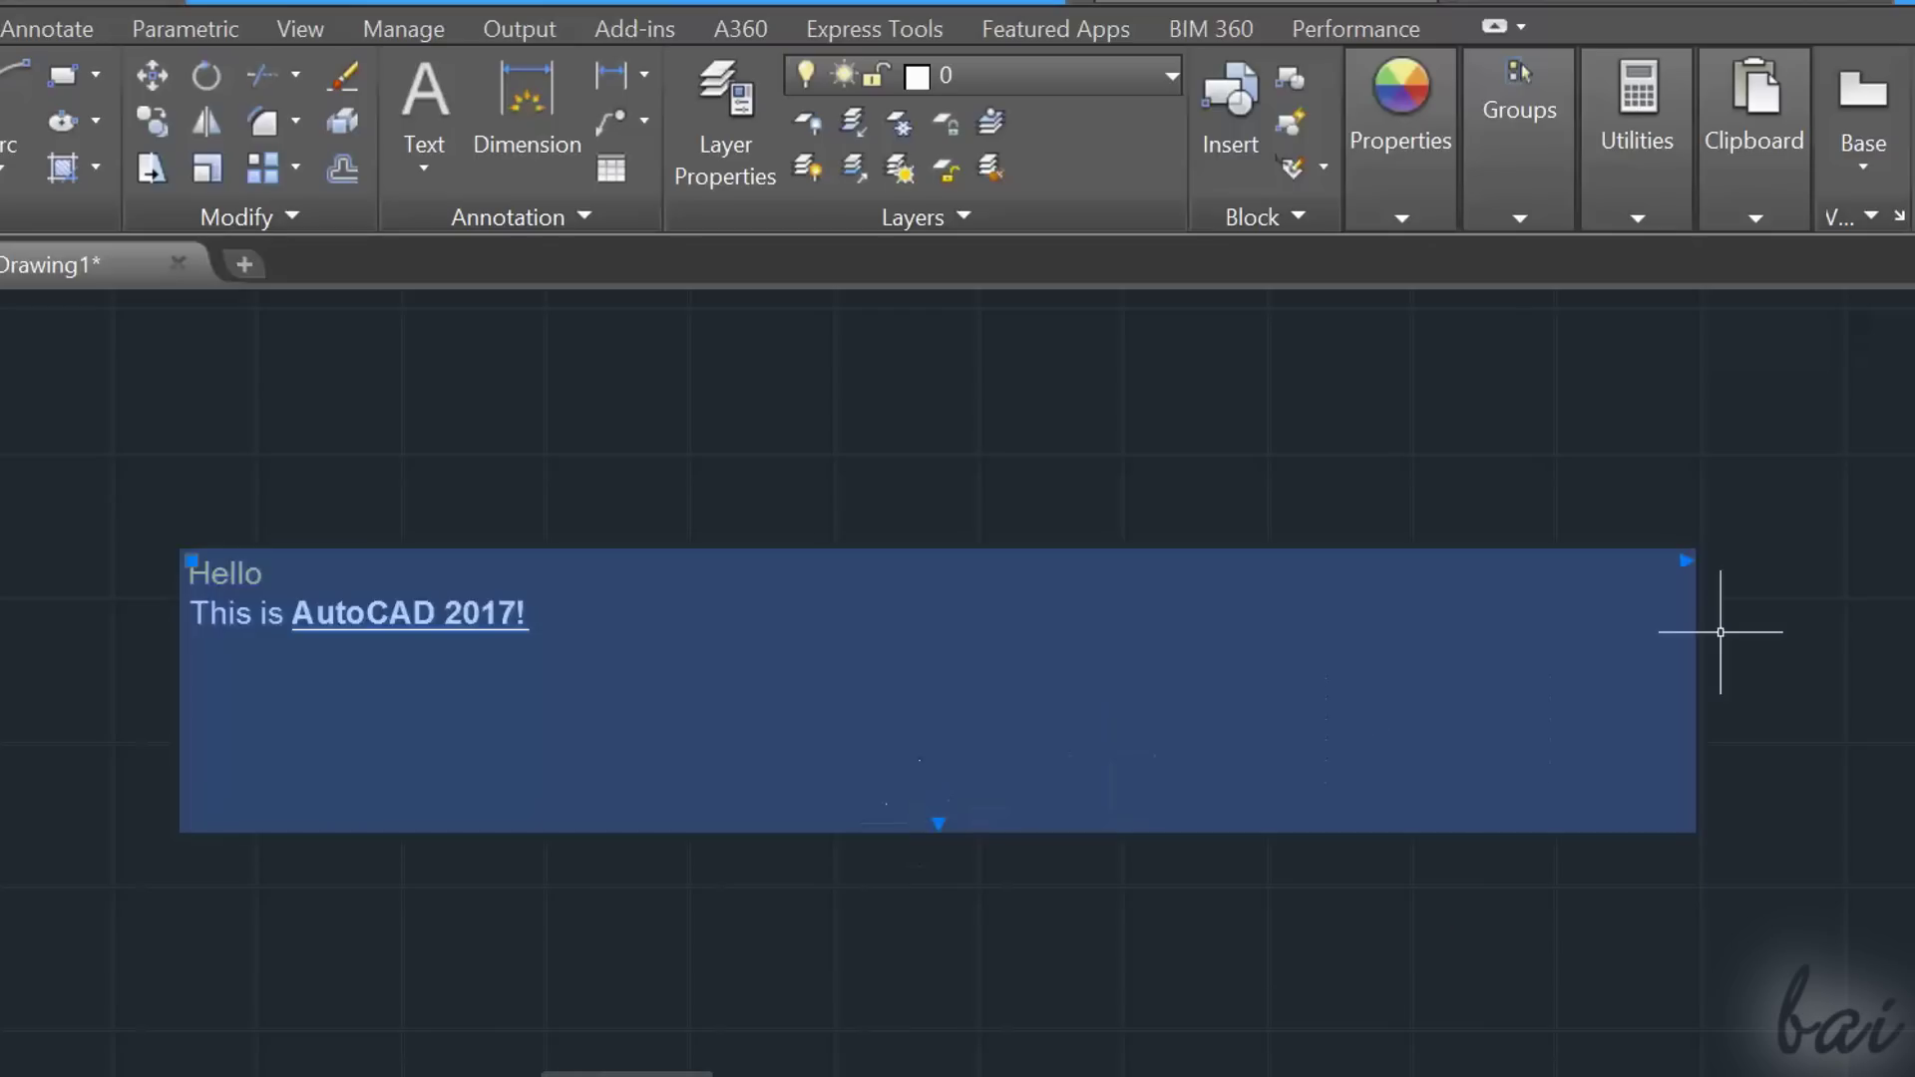
click(1684, 560)
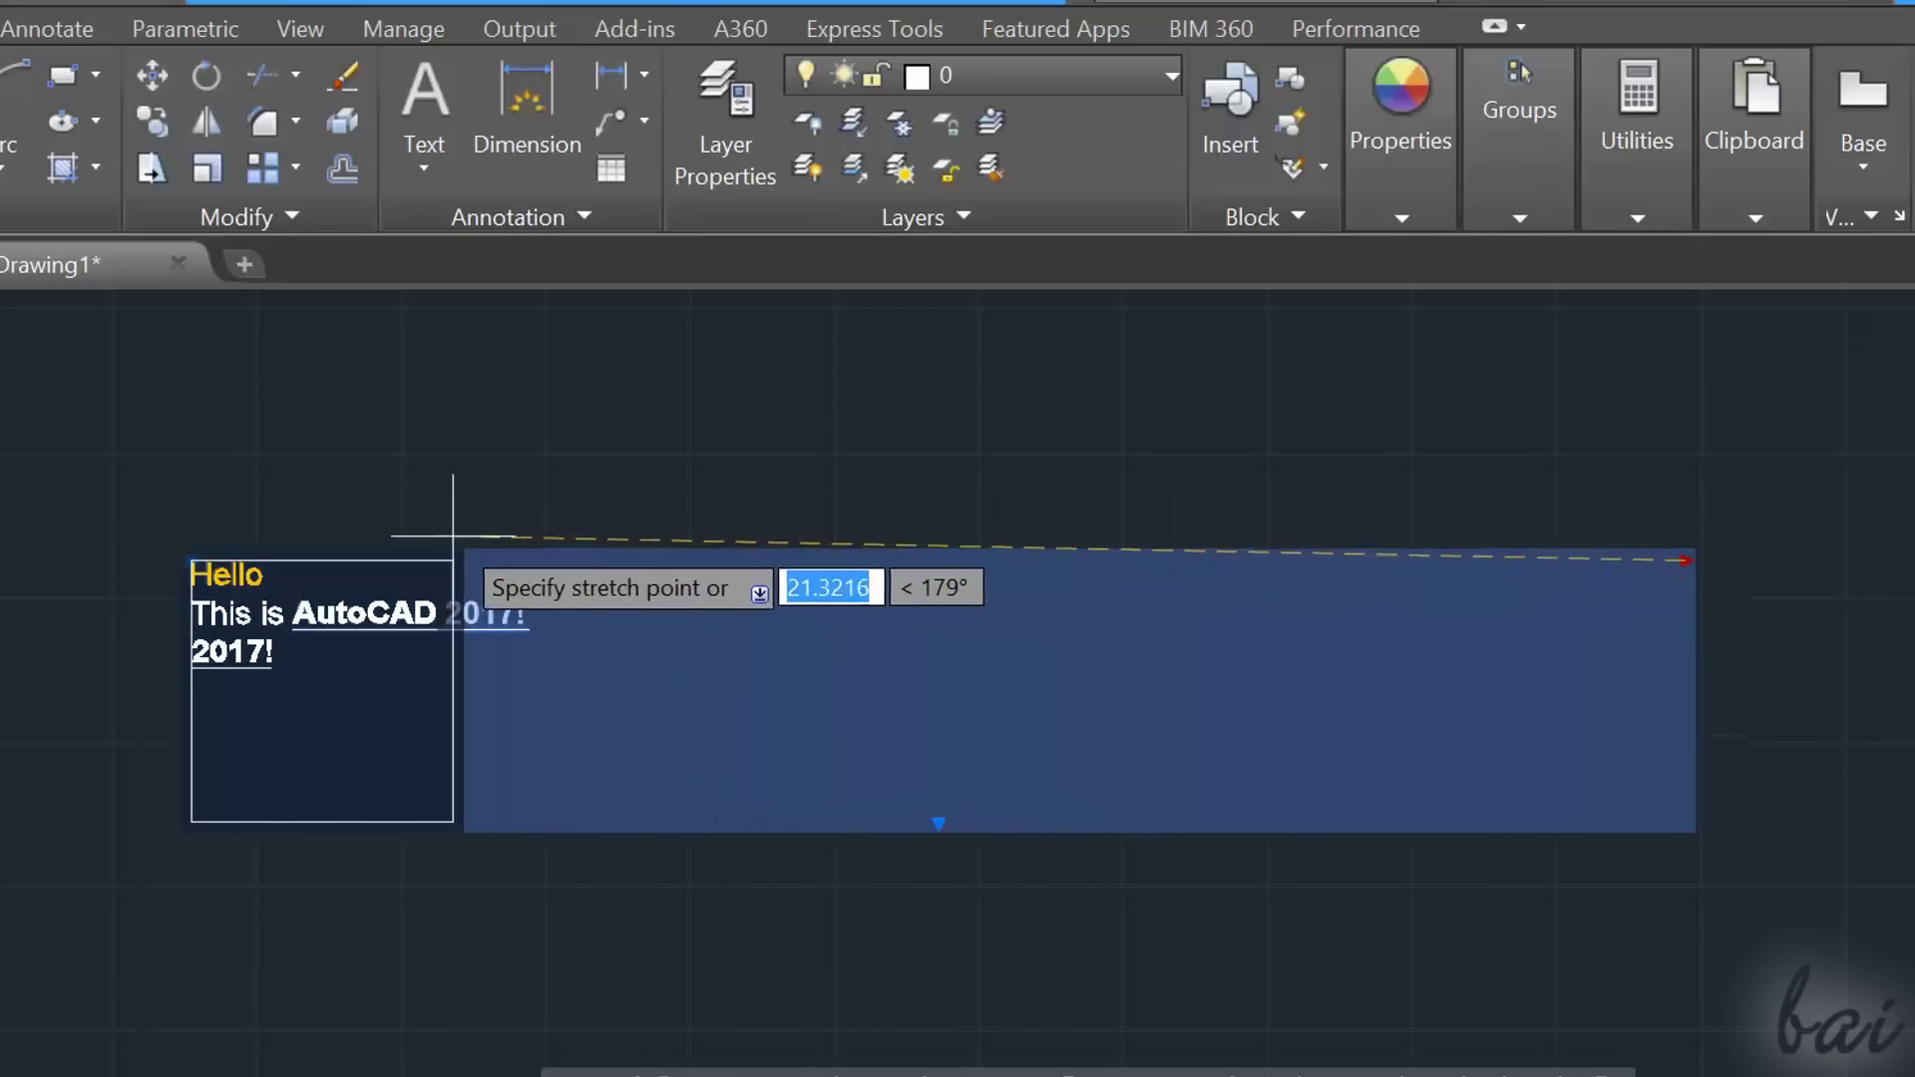
click(390, 527)
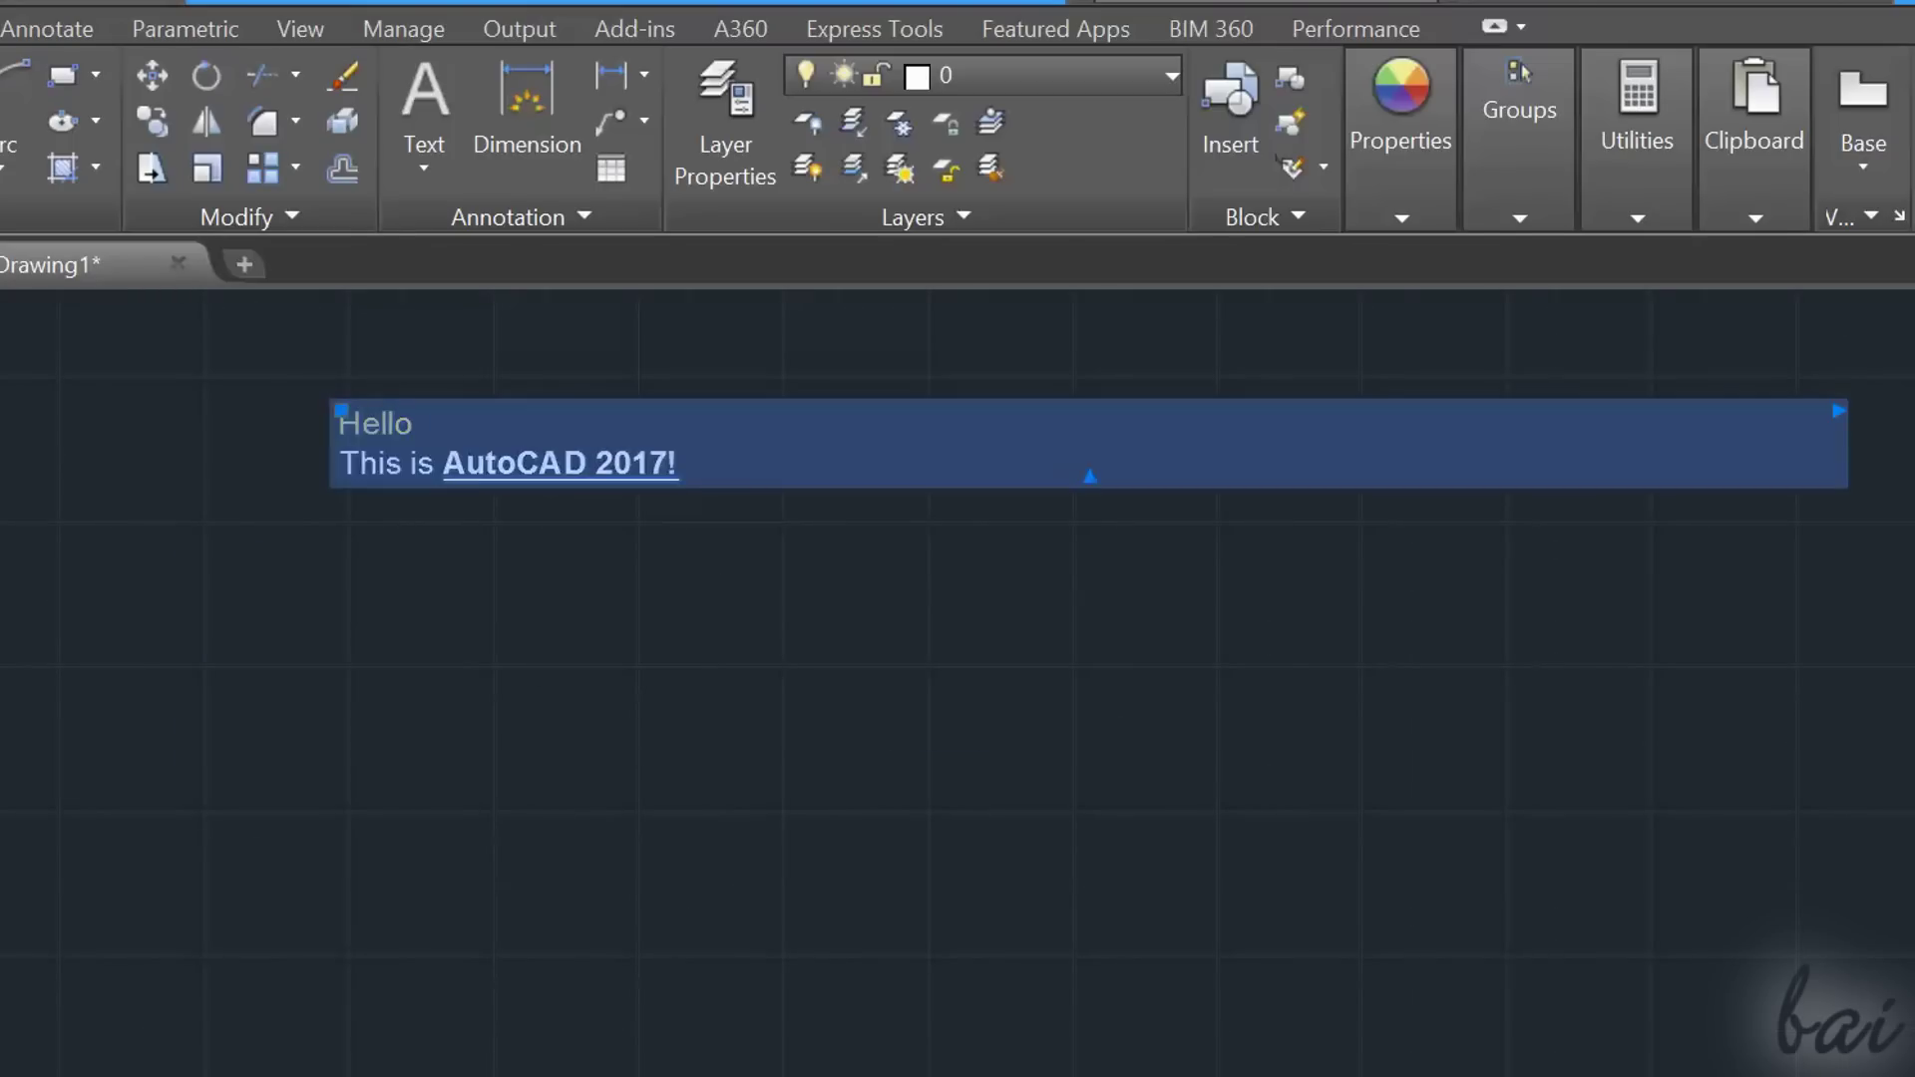
Edit the multiline text in place, select most of its second line, and rotate it around a base point.
double_click(643, 465)
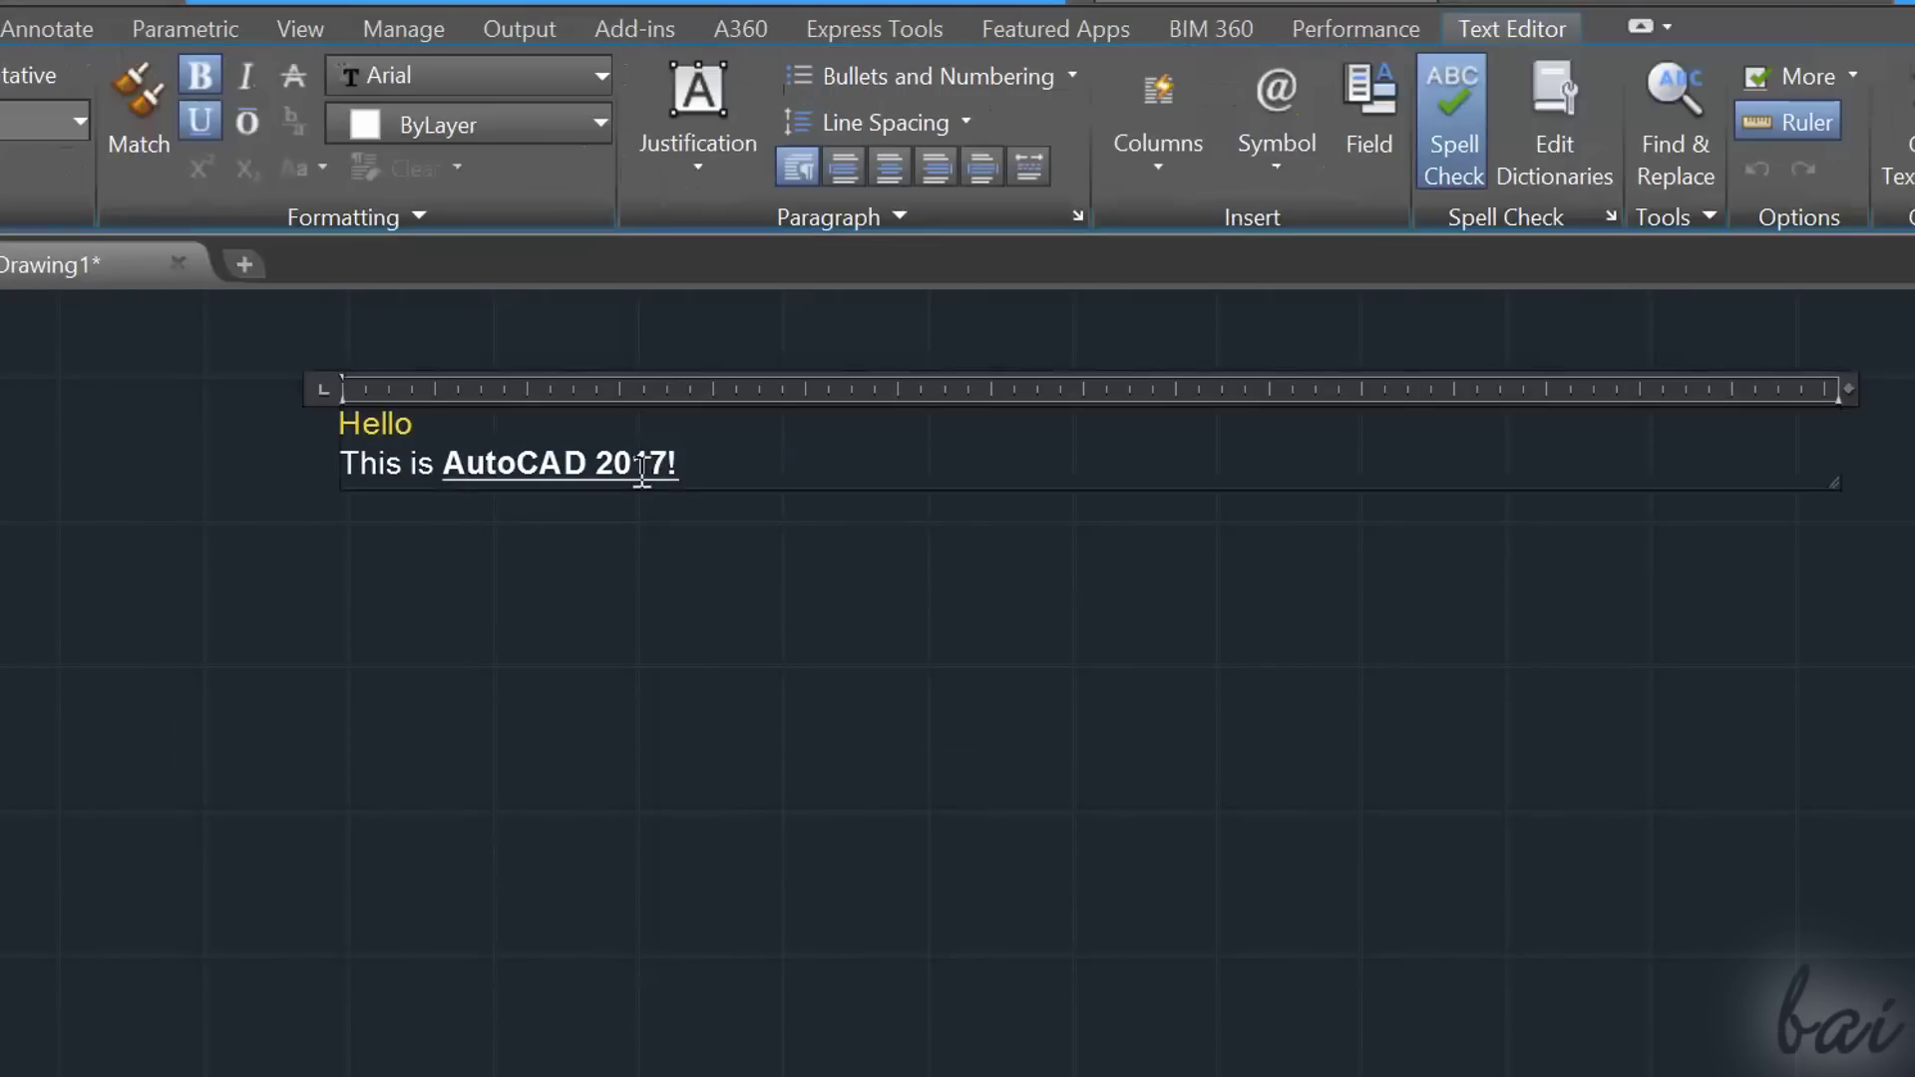
drag(612, 463, 252, 431)
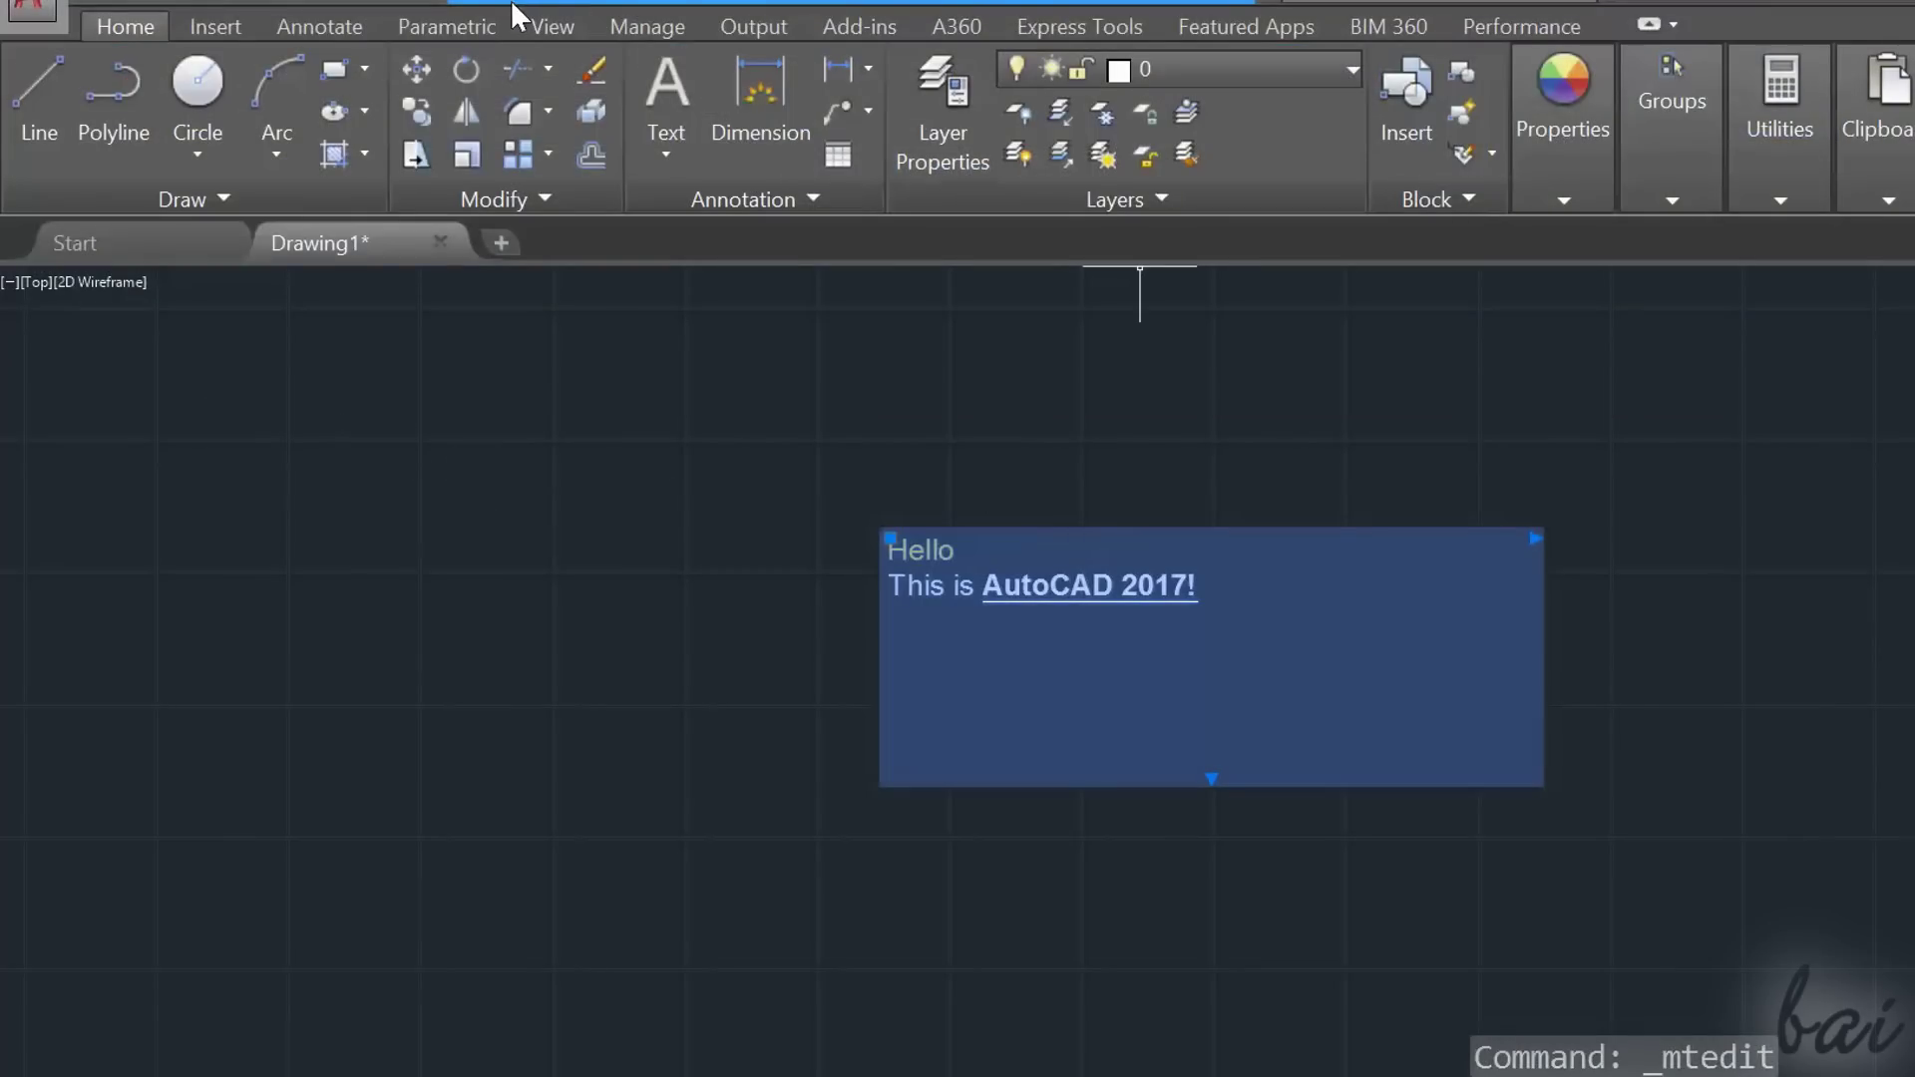
click(475, 70)
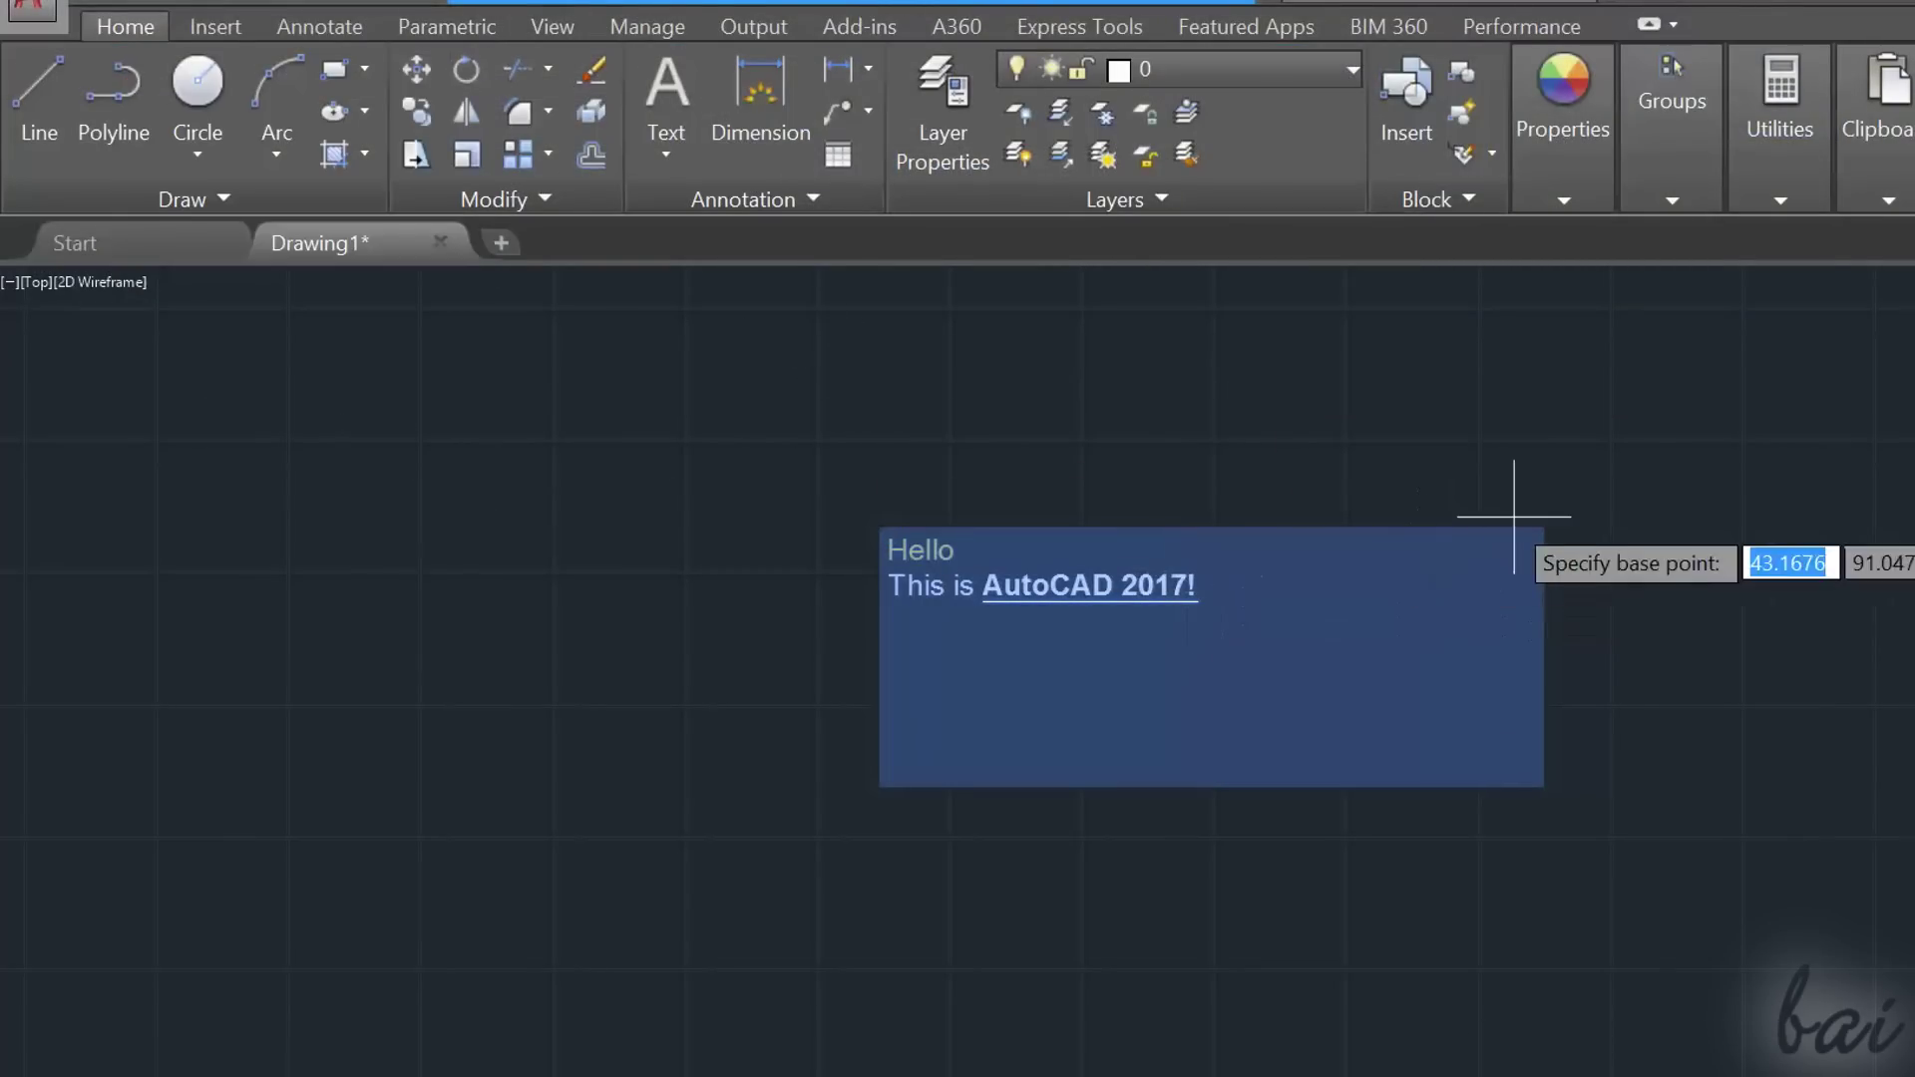
click(1131, 569)
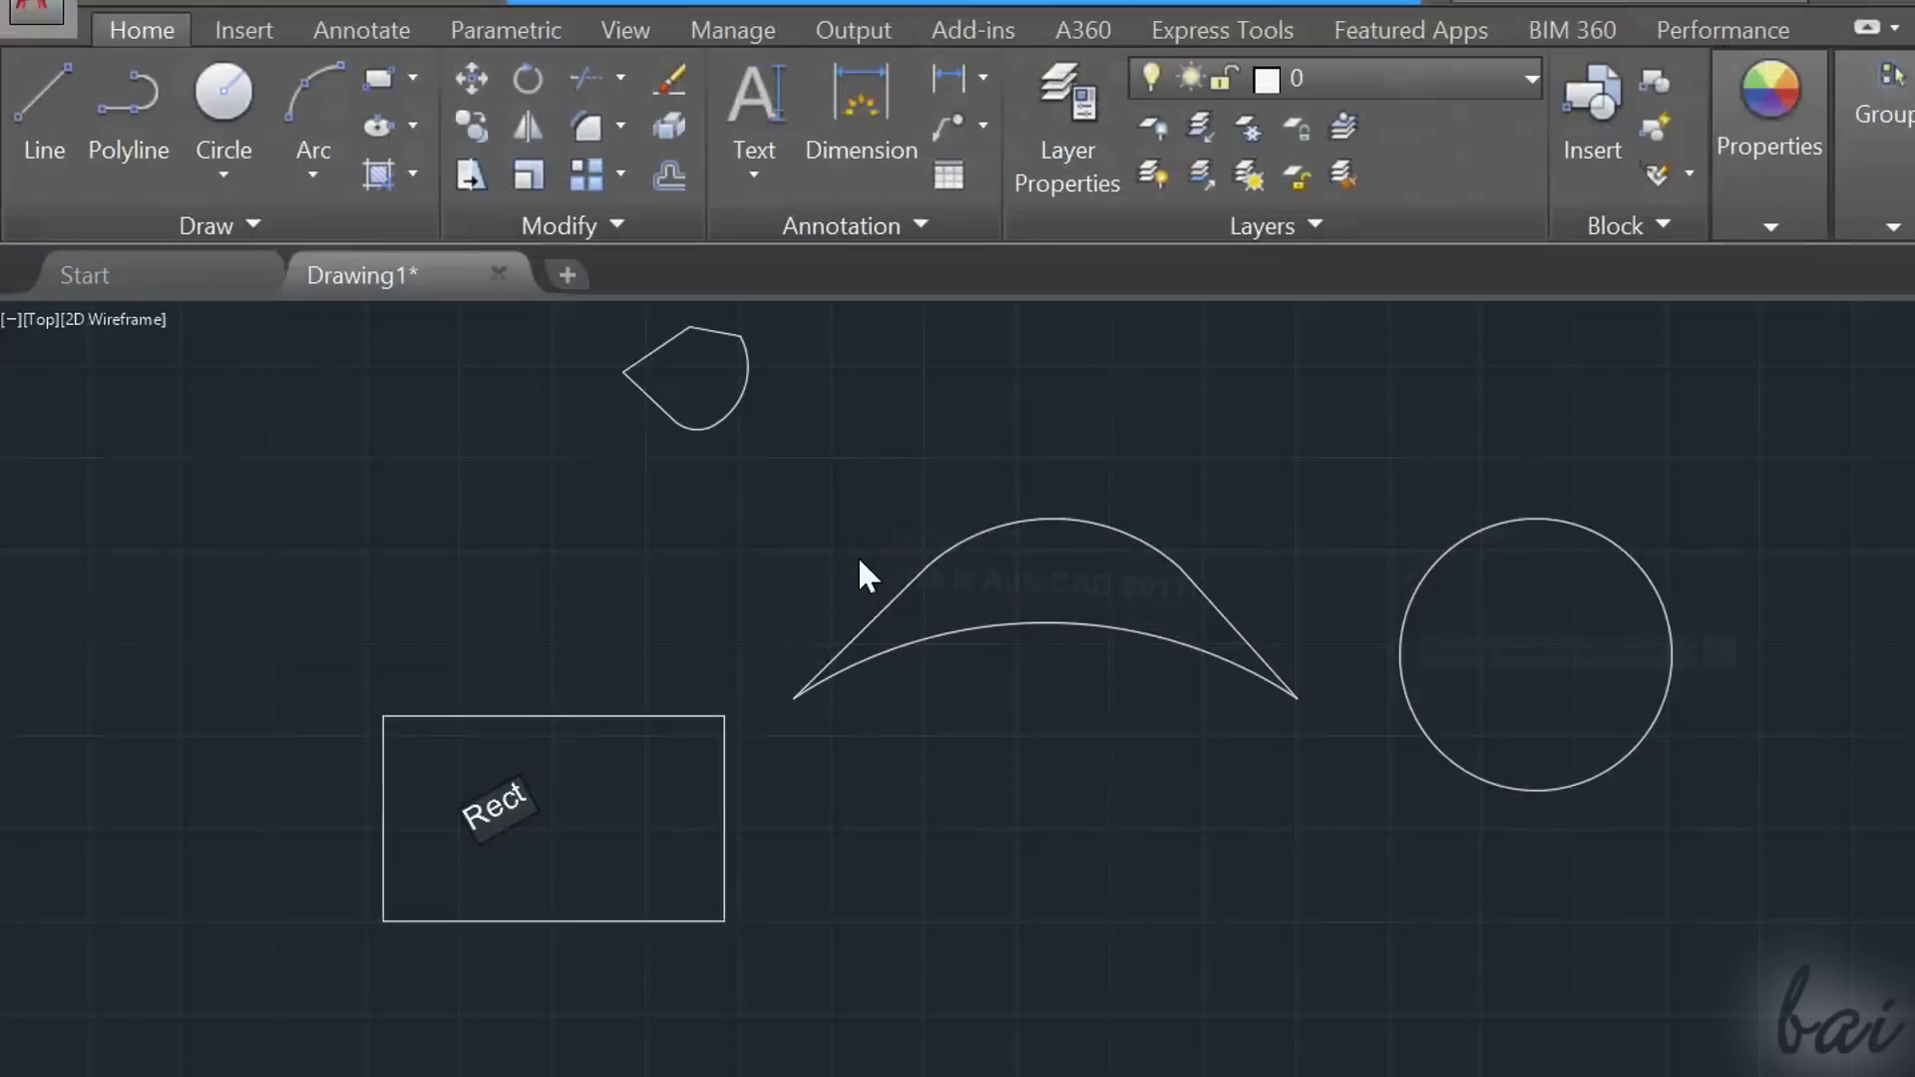
Finish the 'Rectangle' label and type 'Custom' as a new label on the arch.
click(948, 614)
text(C)
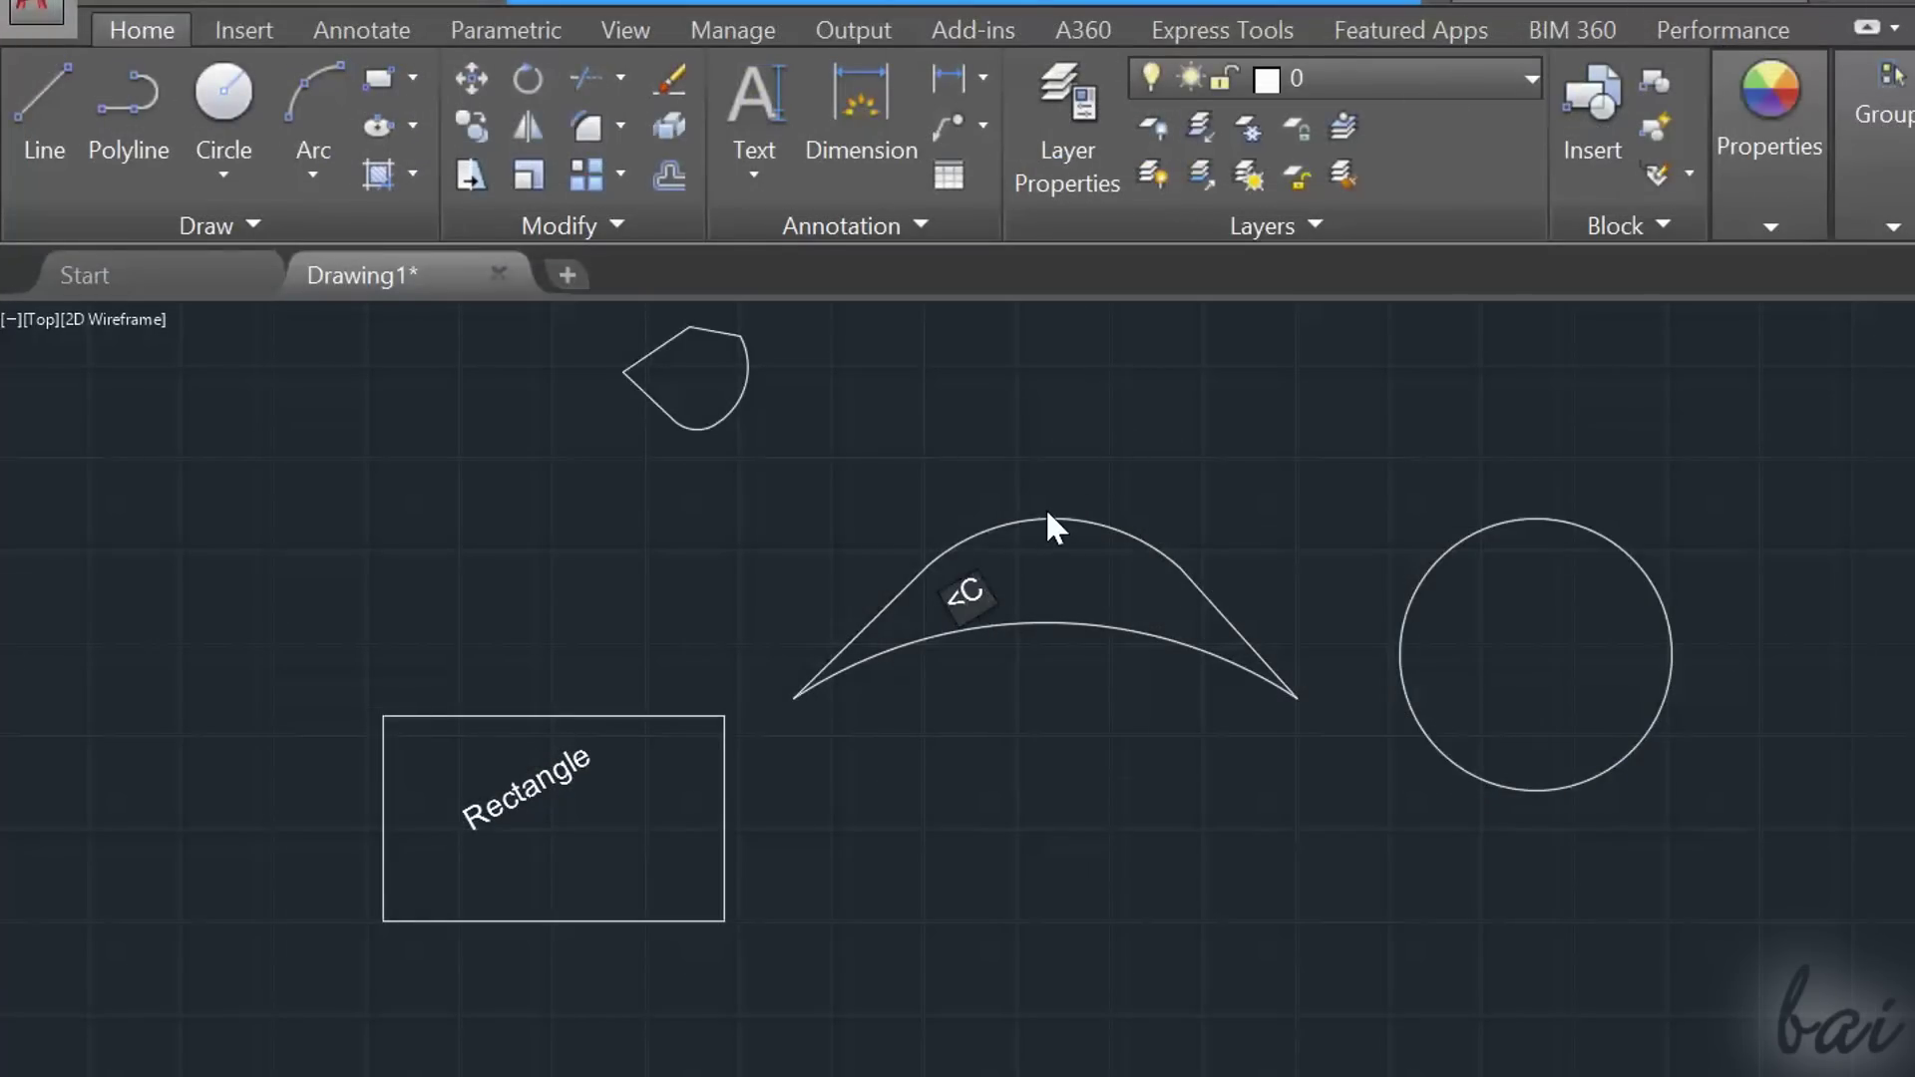
text(ustom)
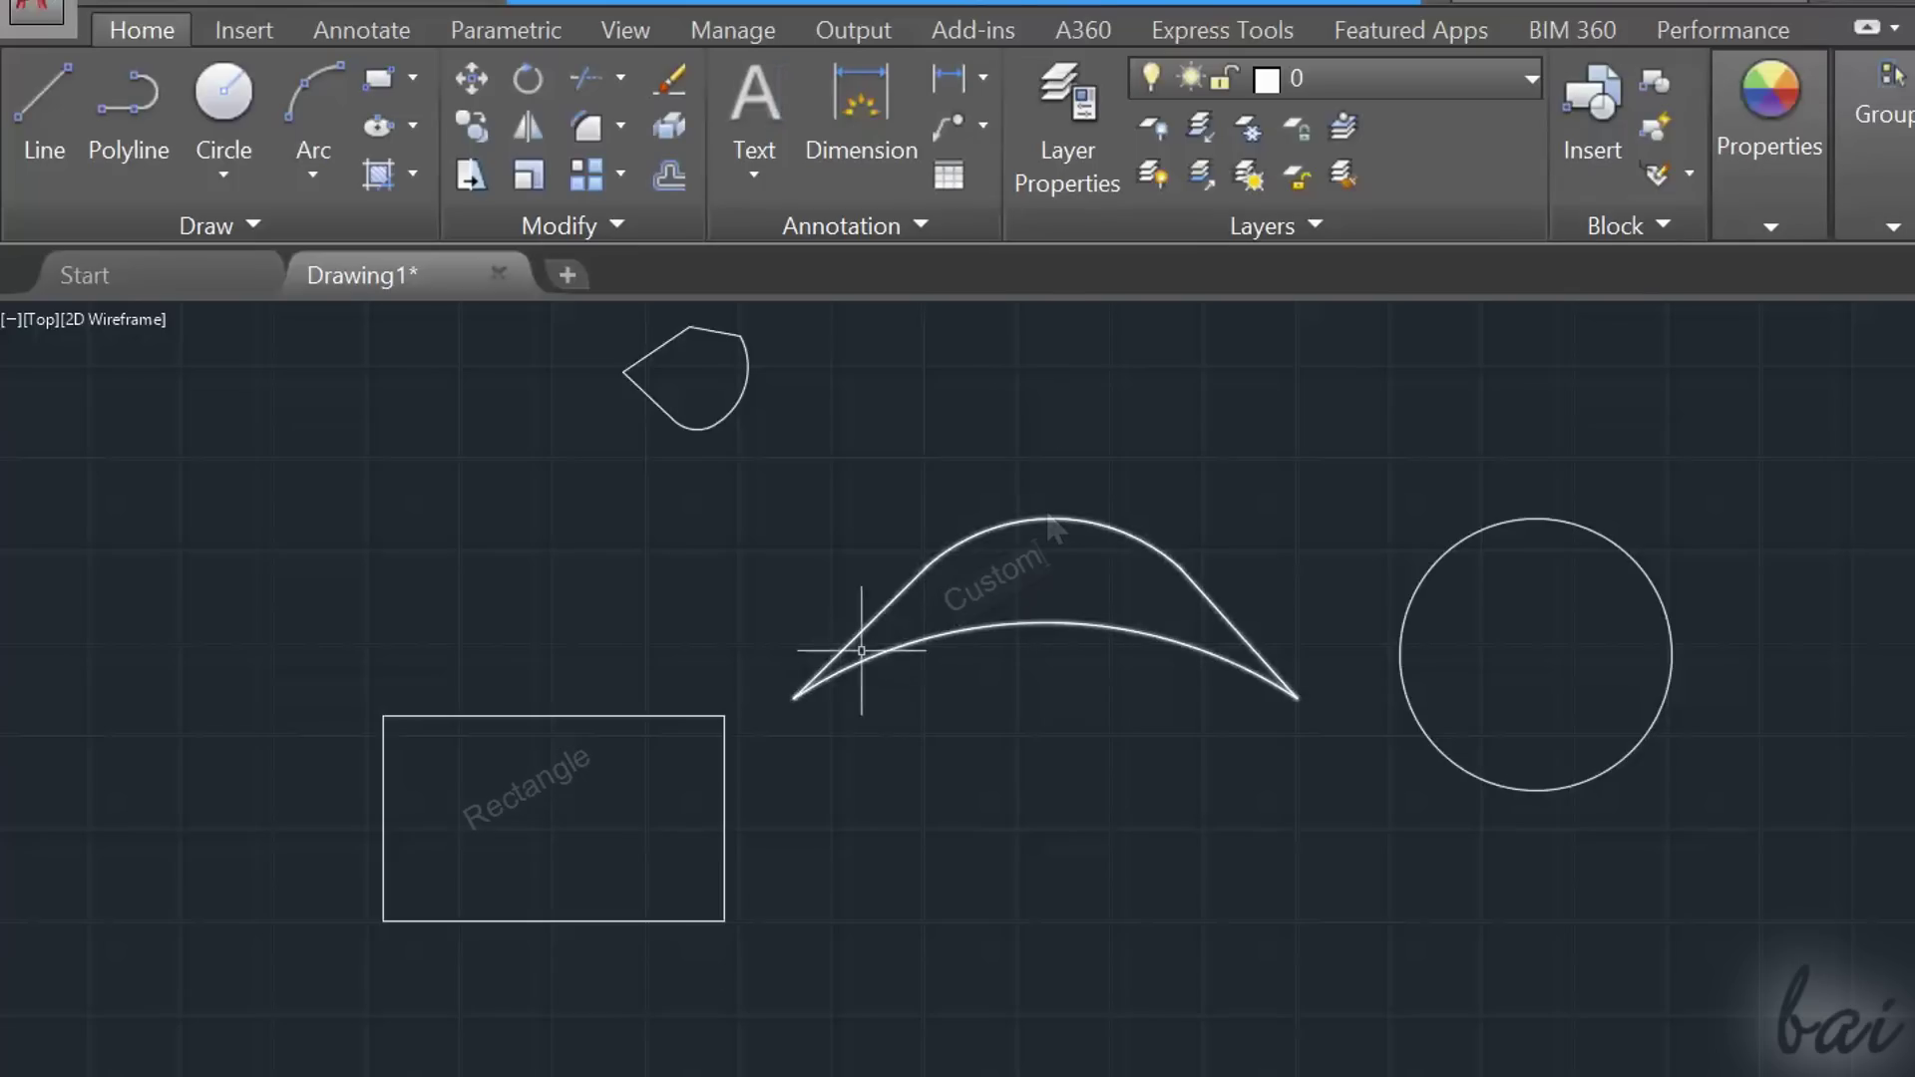
Start single-line text in the rectangle at height 0.6 and 30° rotation, then begin the 'Custom' label on the custom shape.
click(748, 152)
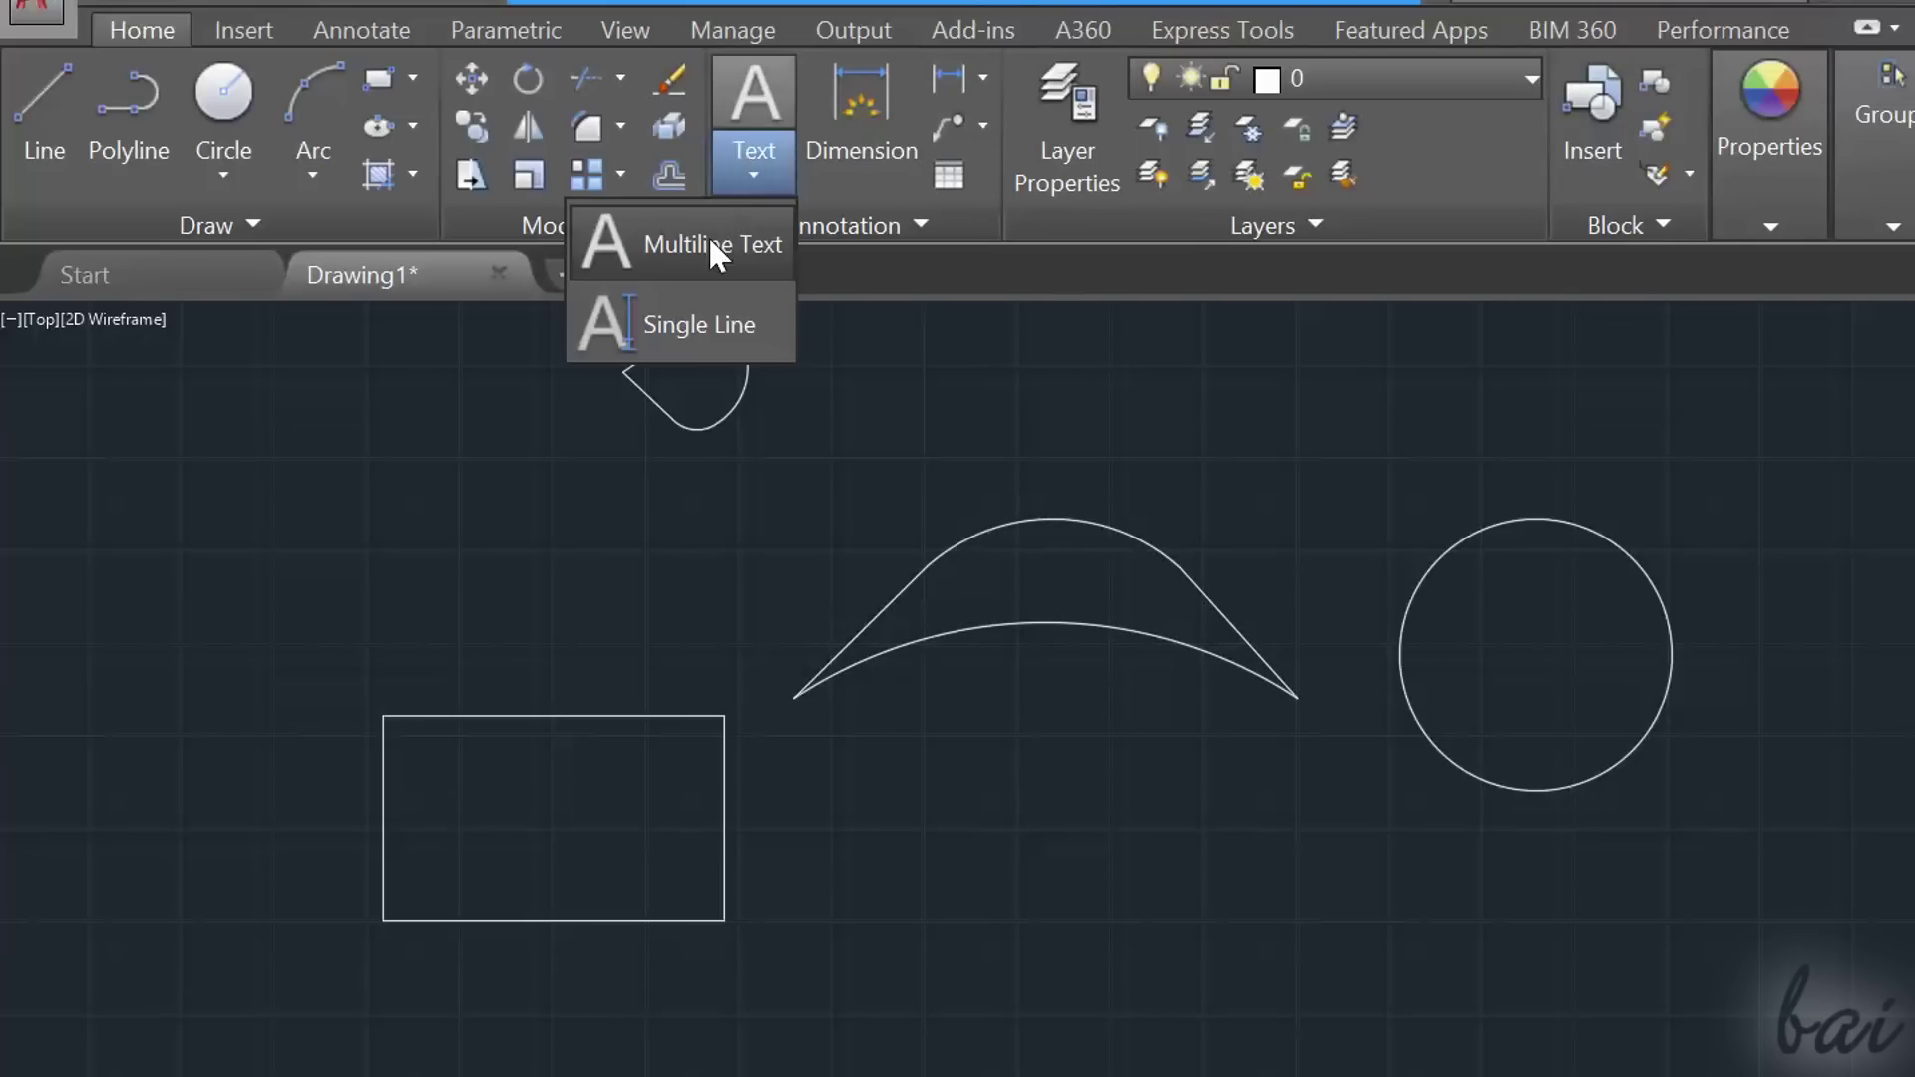
click(714, 326)
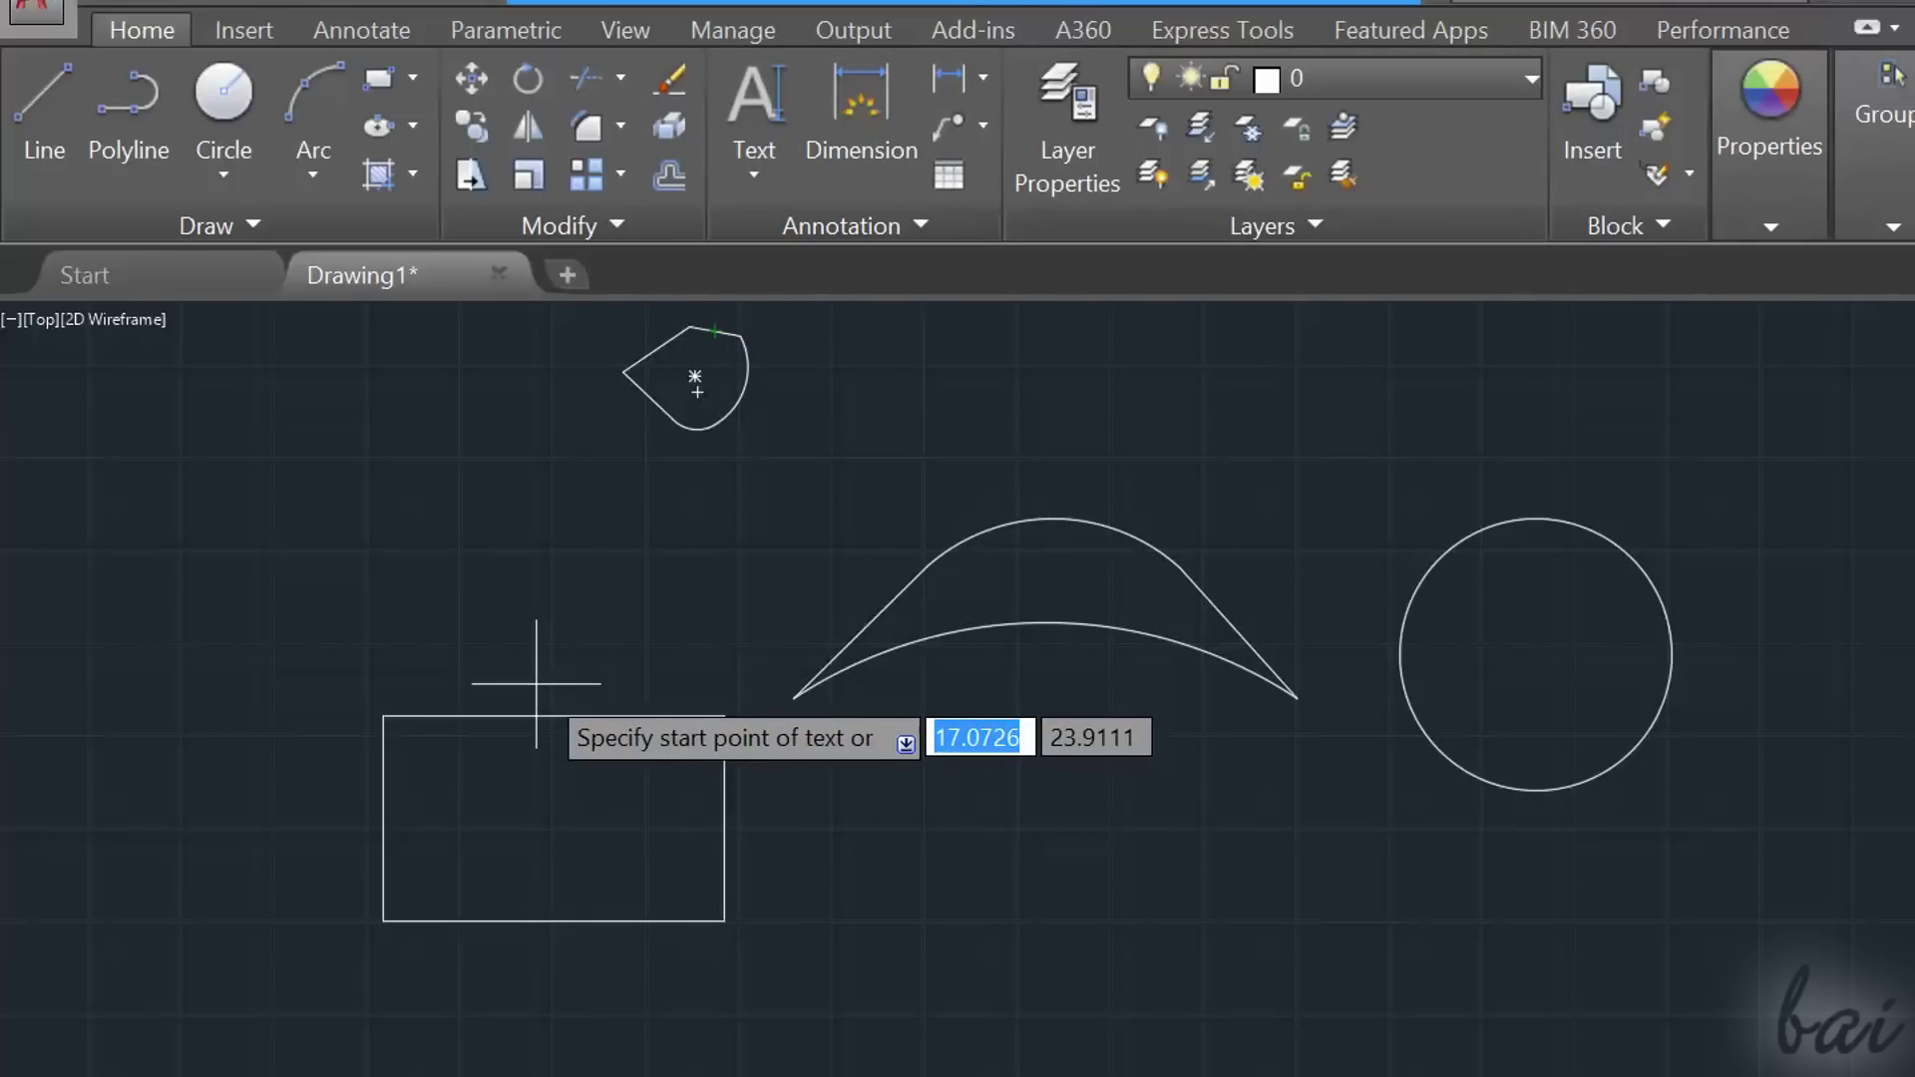
click(473, 830)
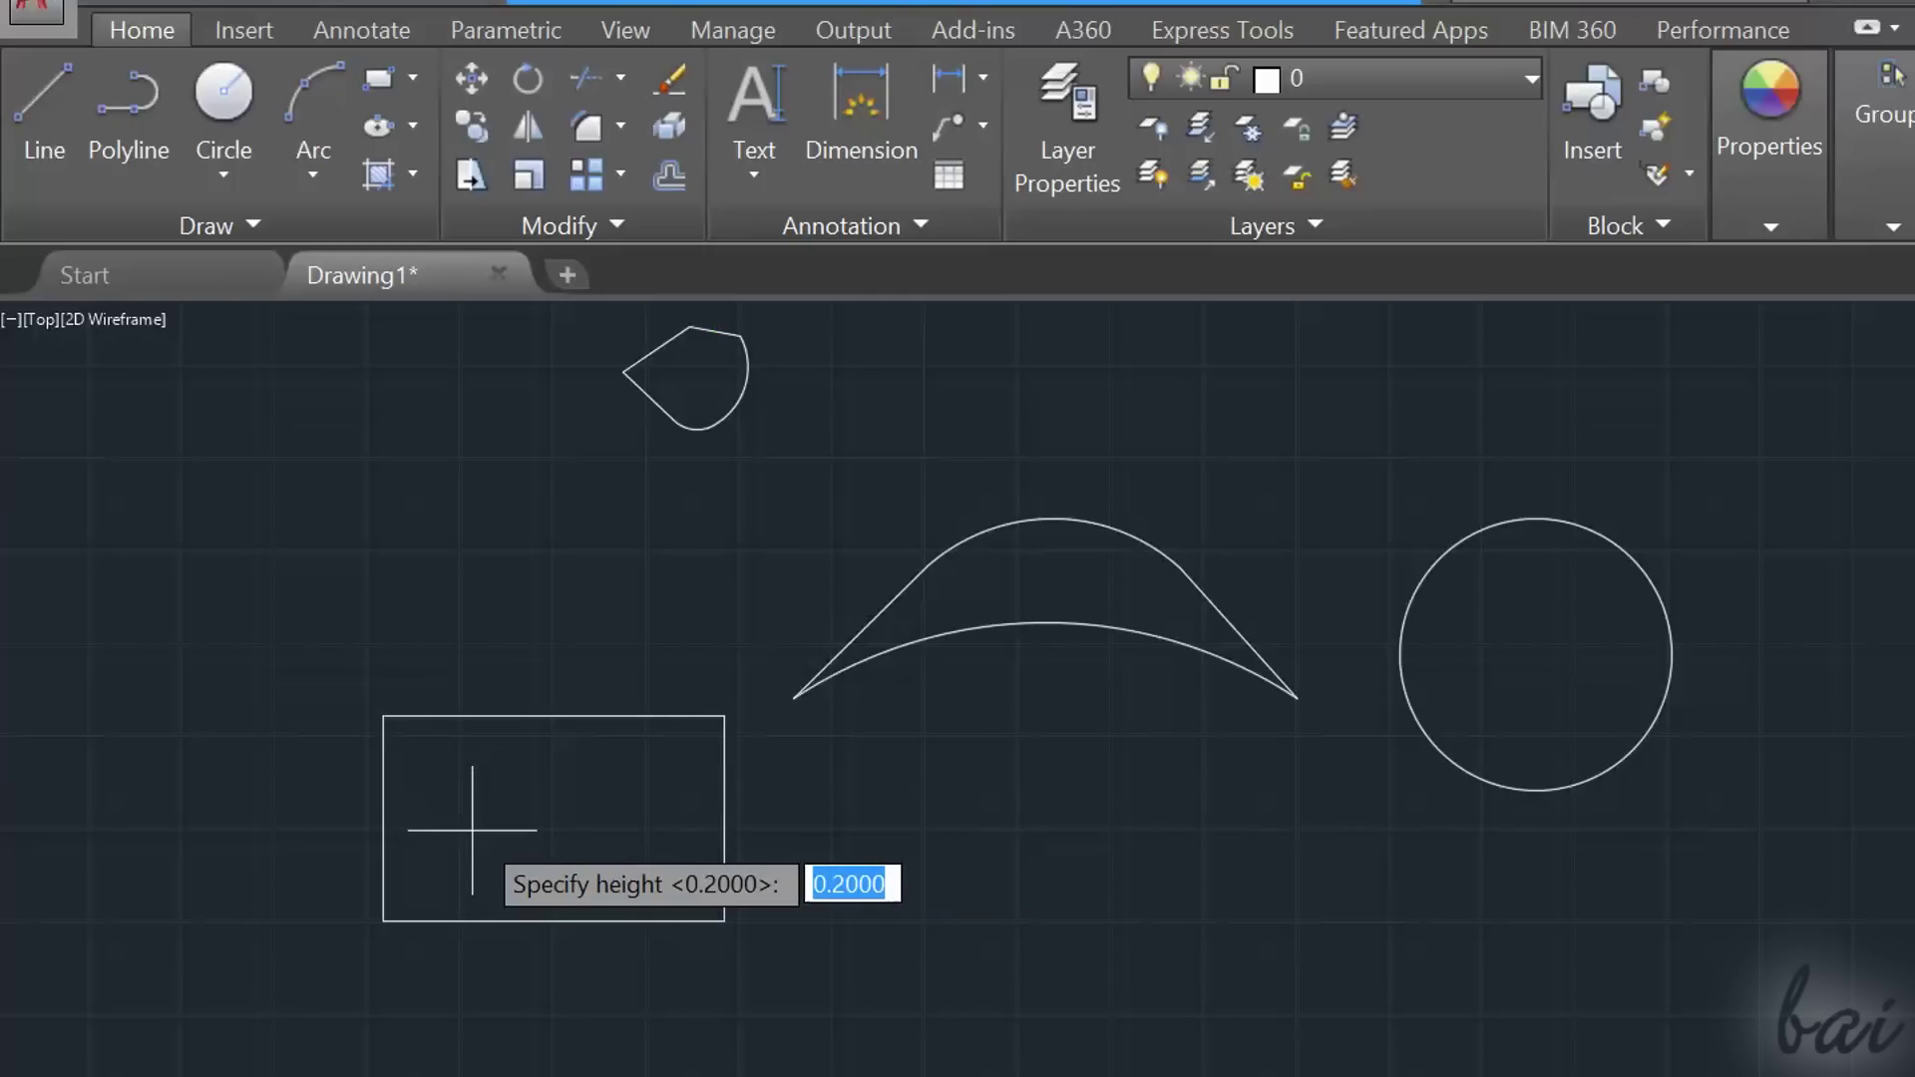
text(0.6)
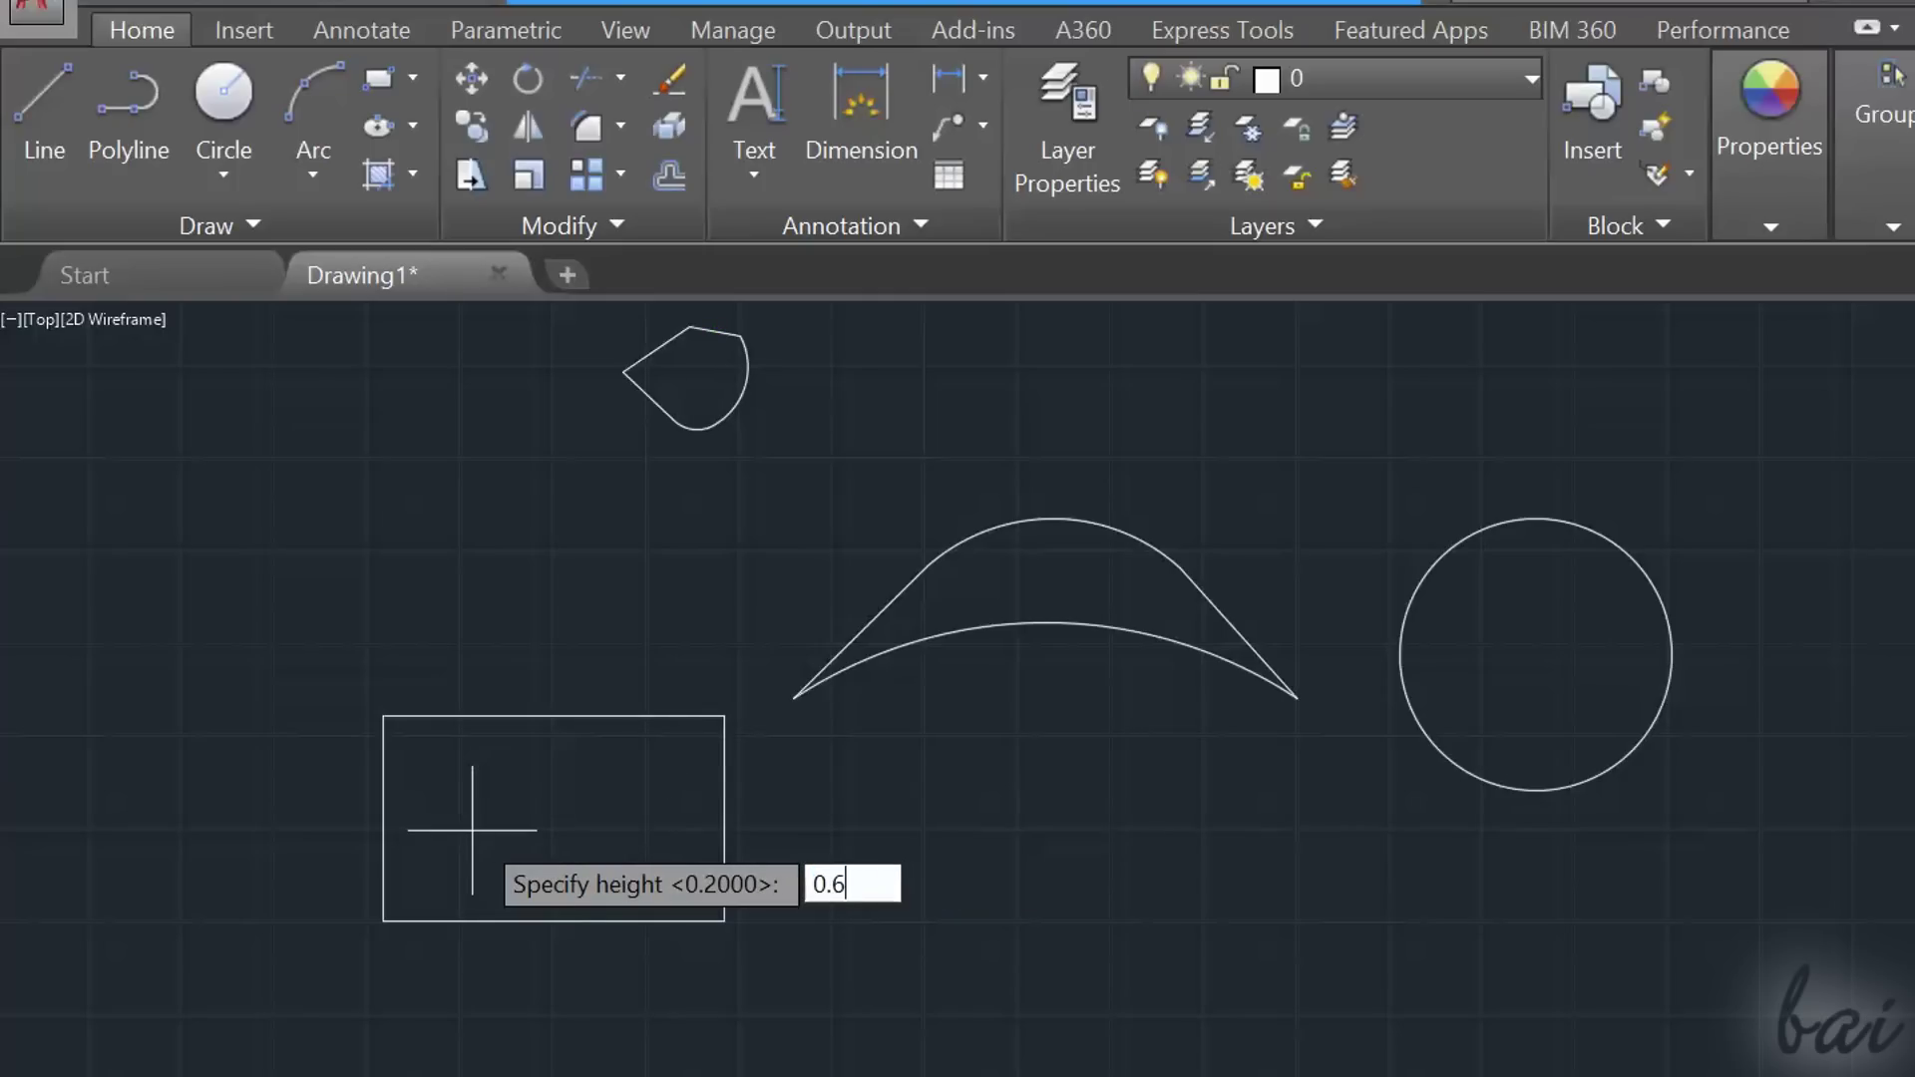
key(Return)
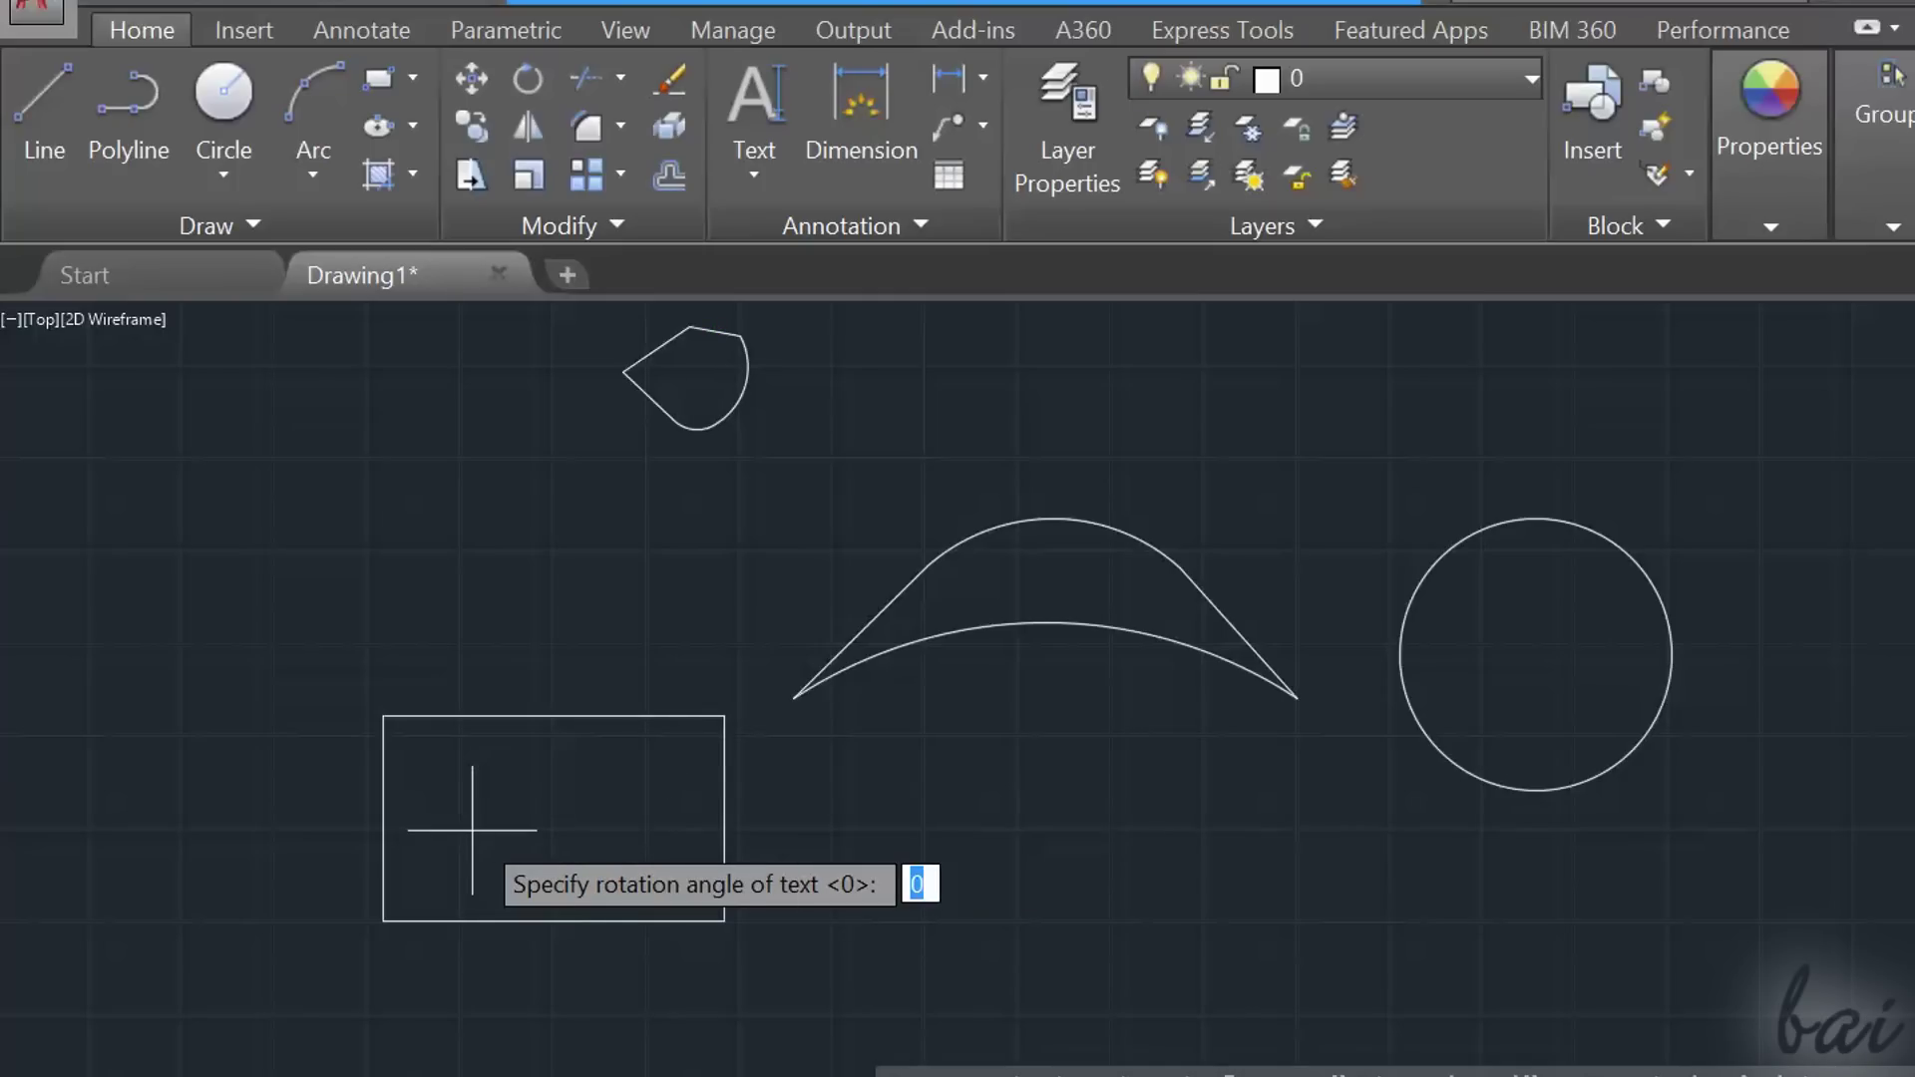
text(30)
key(Return)
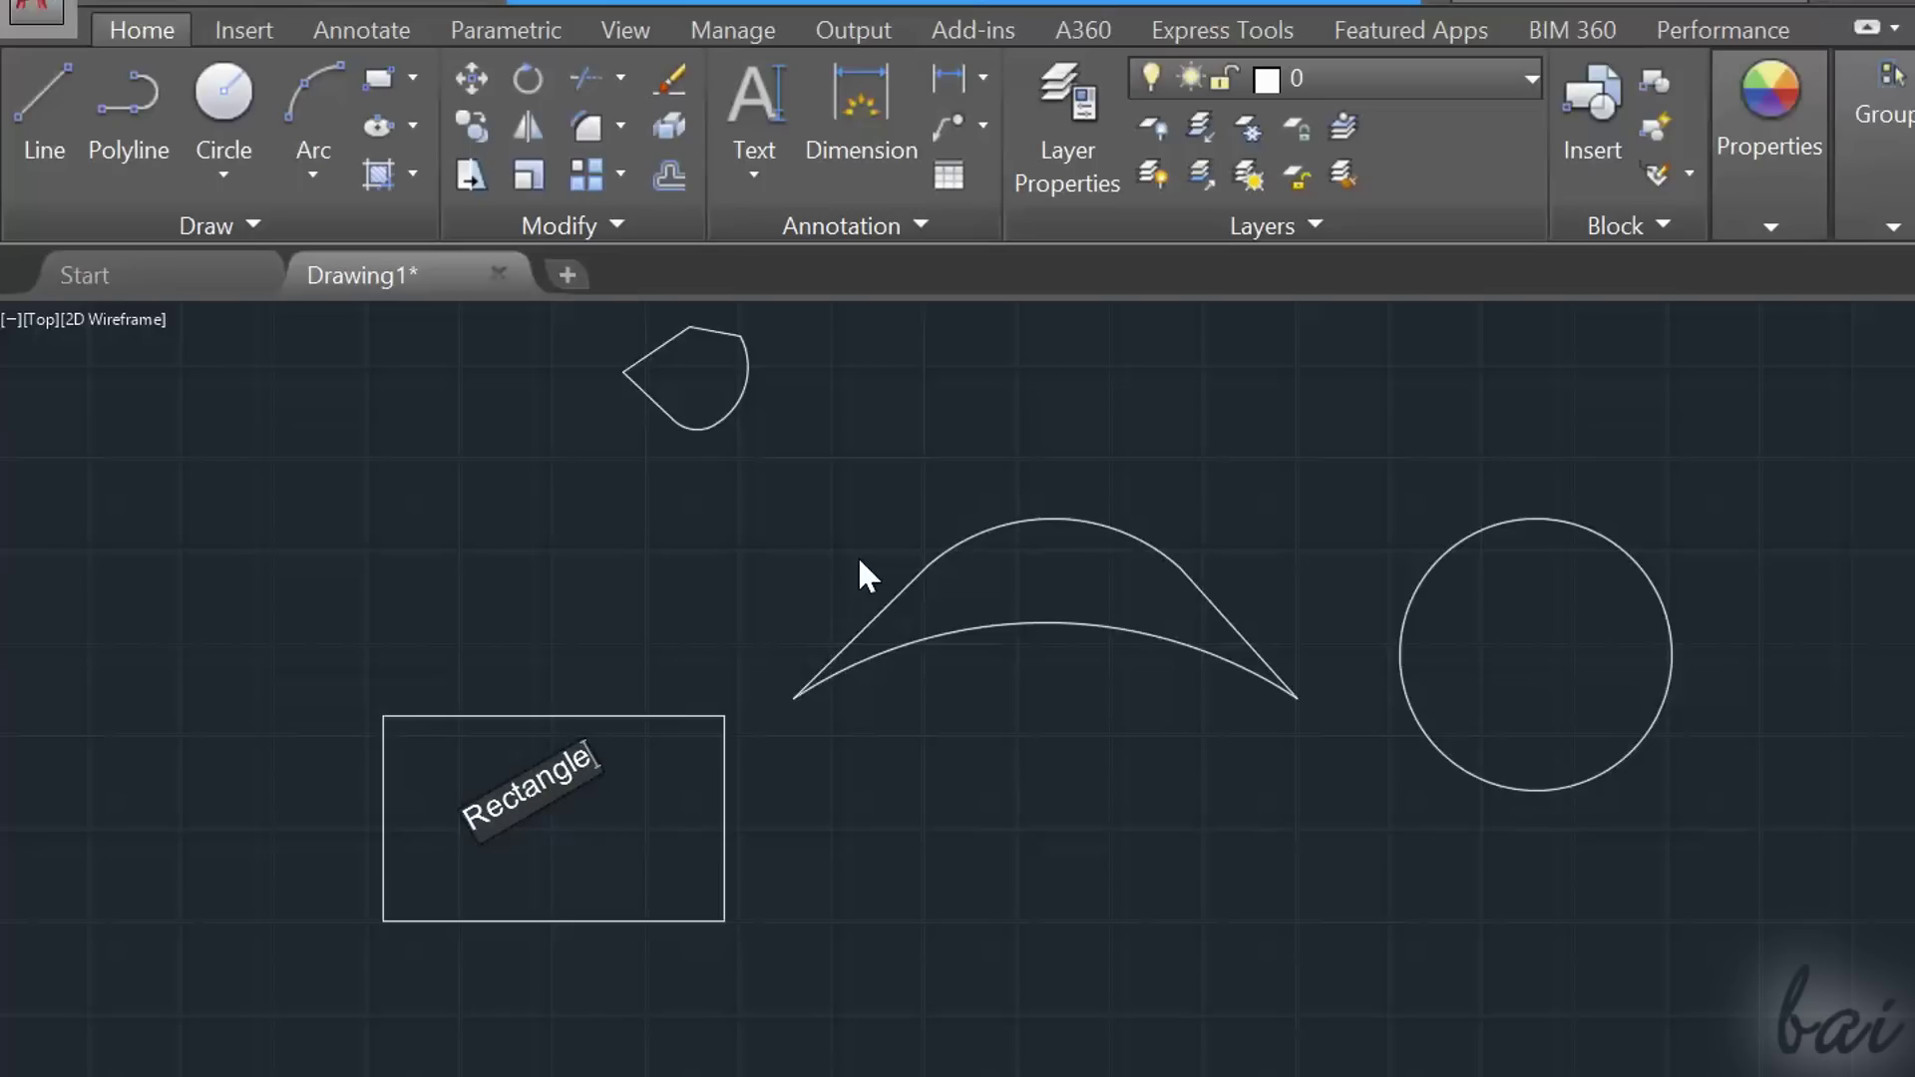
click(954, 622)
text(Custom shape)
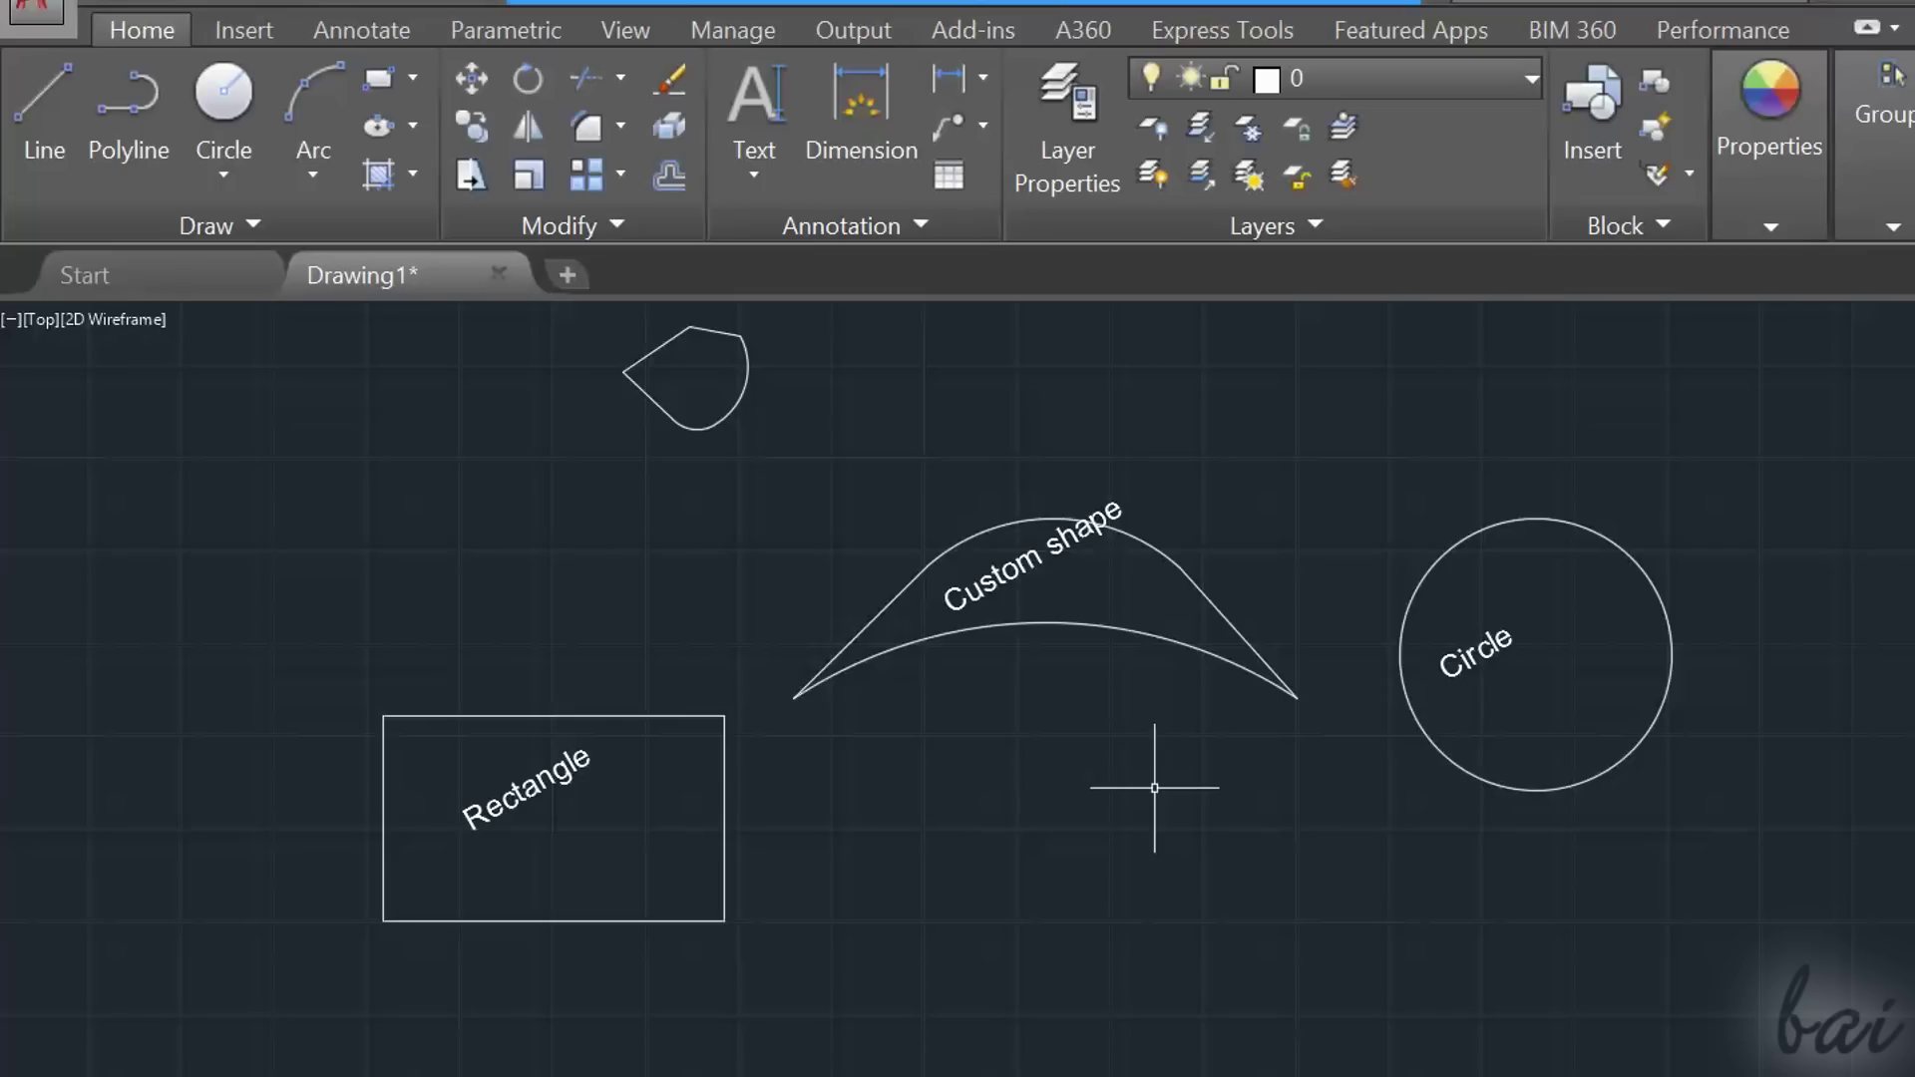
Move the 'Rectangle' label lower inside the rectangle.
click(477, 798)
scroll(463, 913, up, 2)
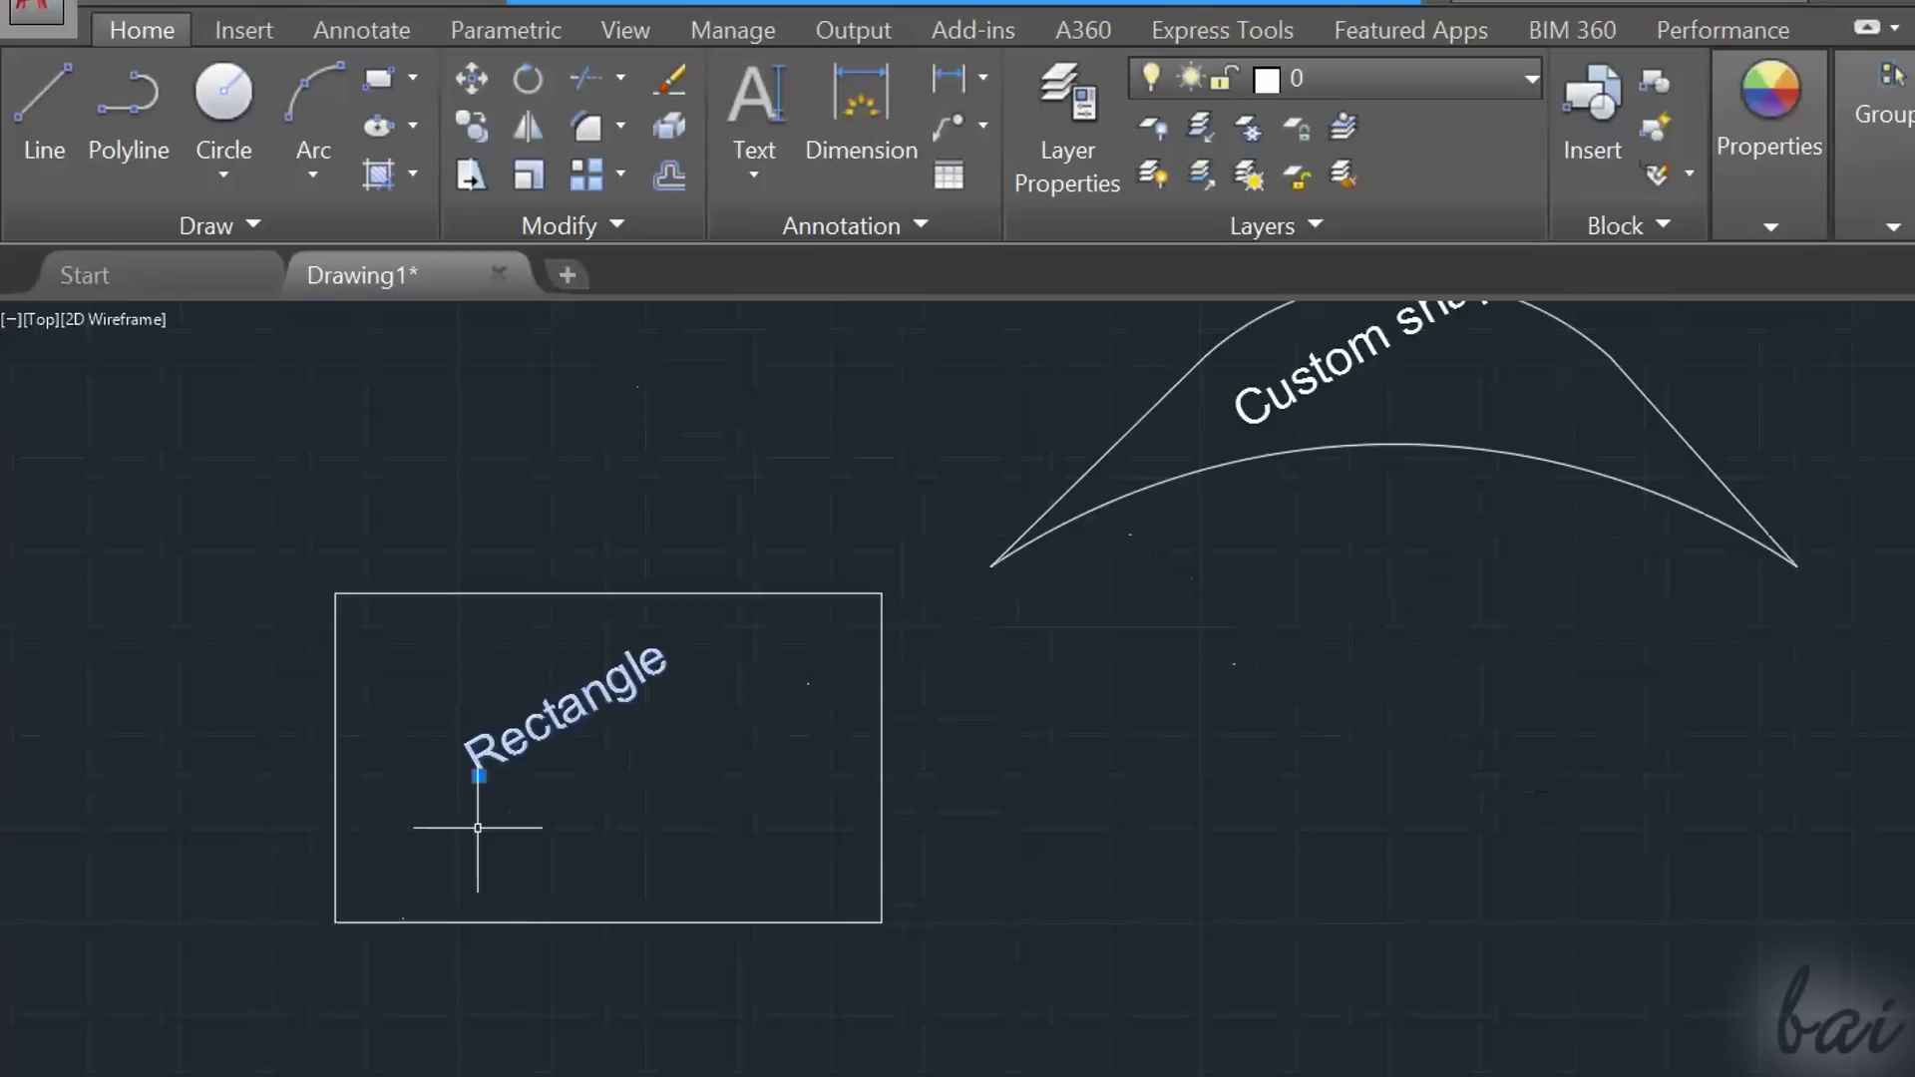
click(479, 775)
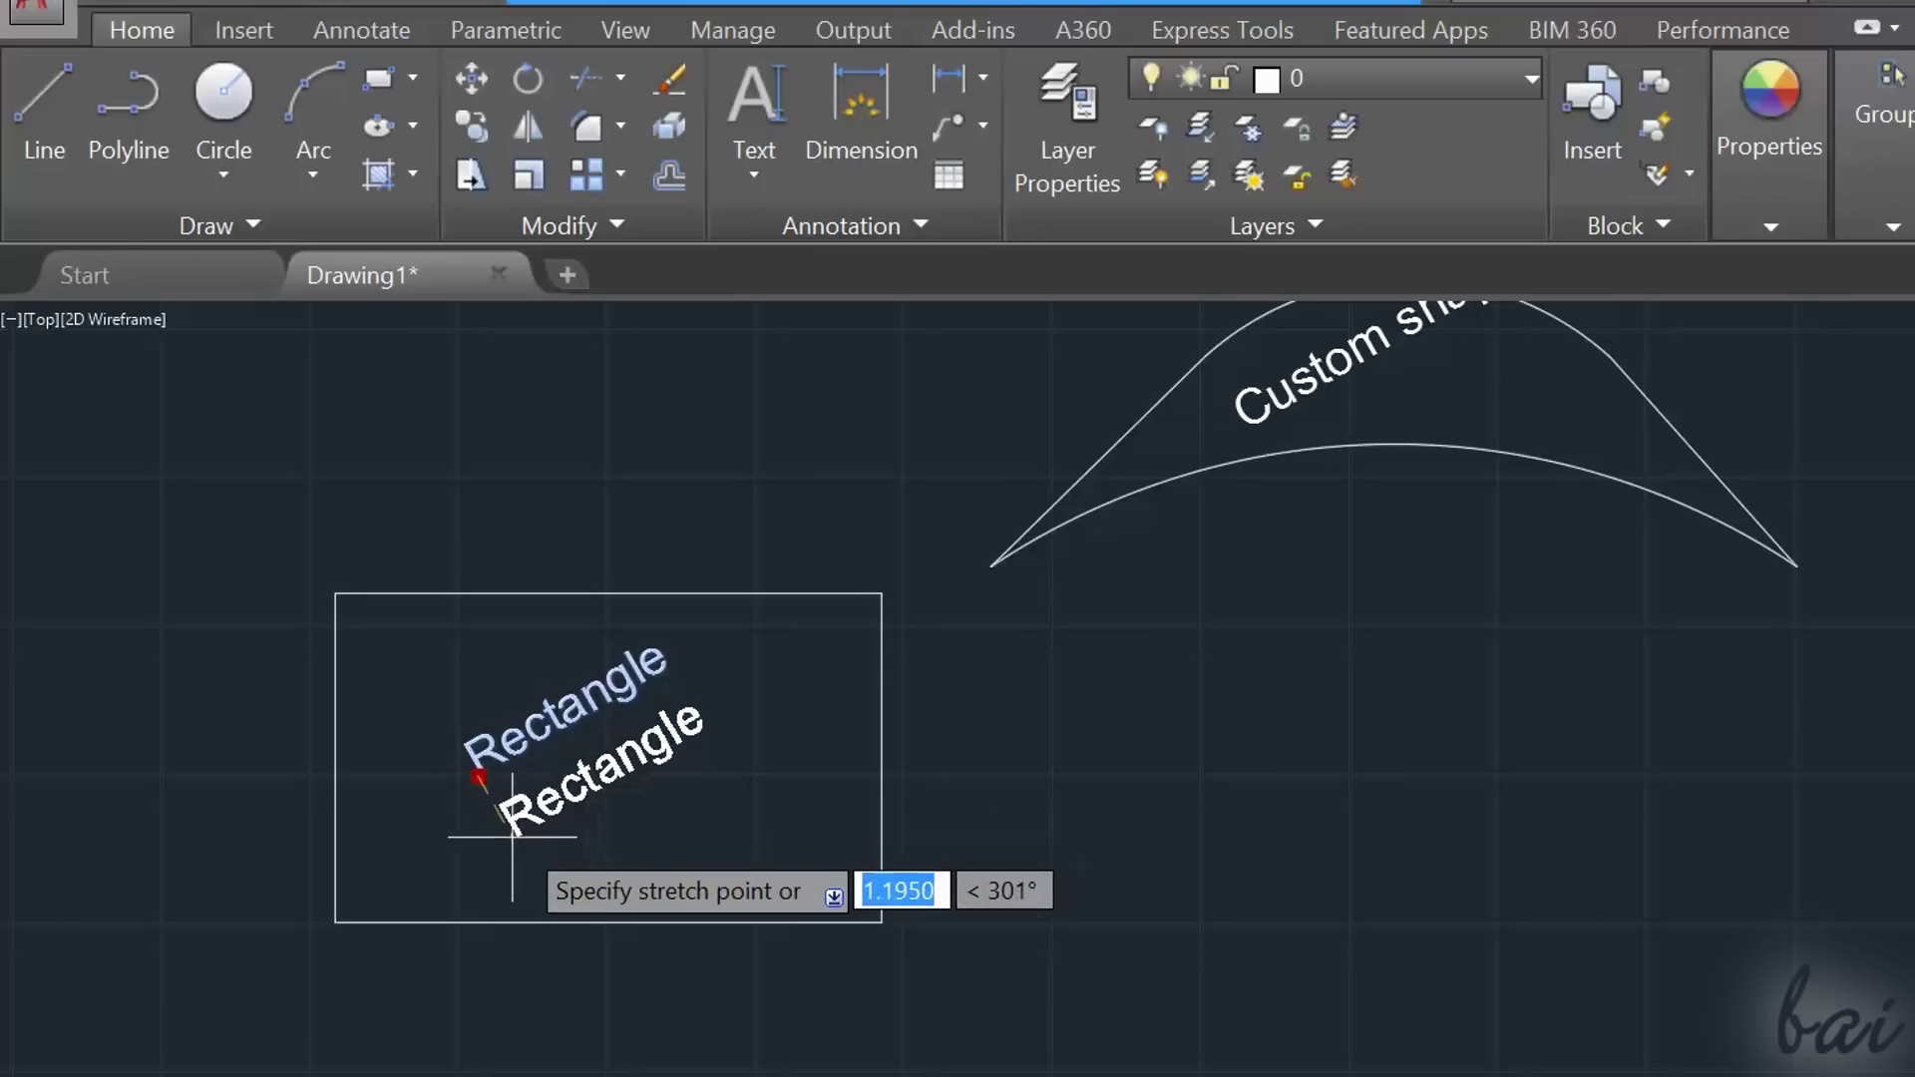
click(491, 833)
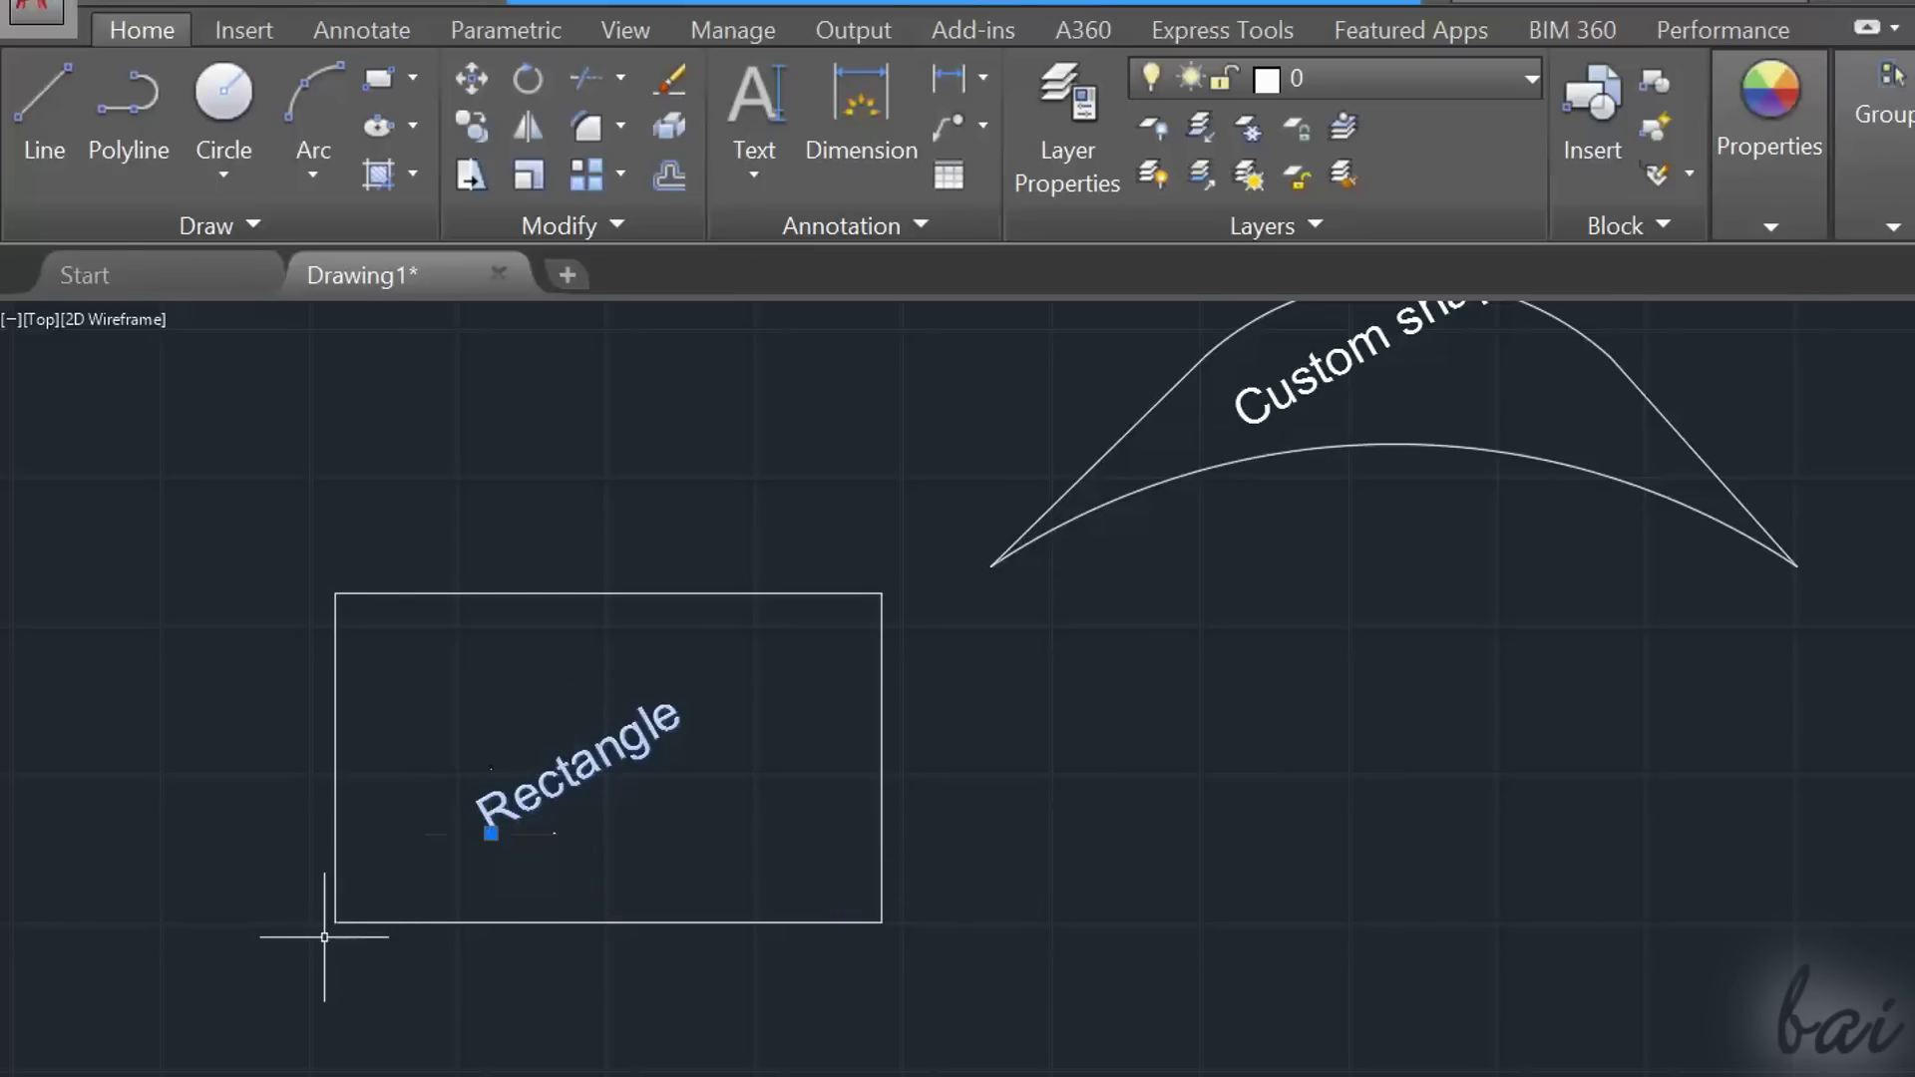
scroll(324, 938, down, 4)
Move the 'Custom shape' label lower along the arc, then select the 'Circle' label.
scroll(698, 768, up, 4)
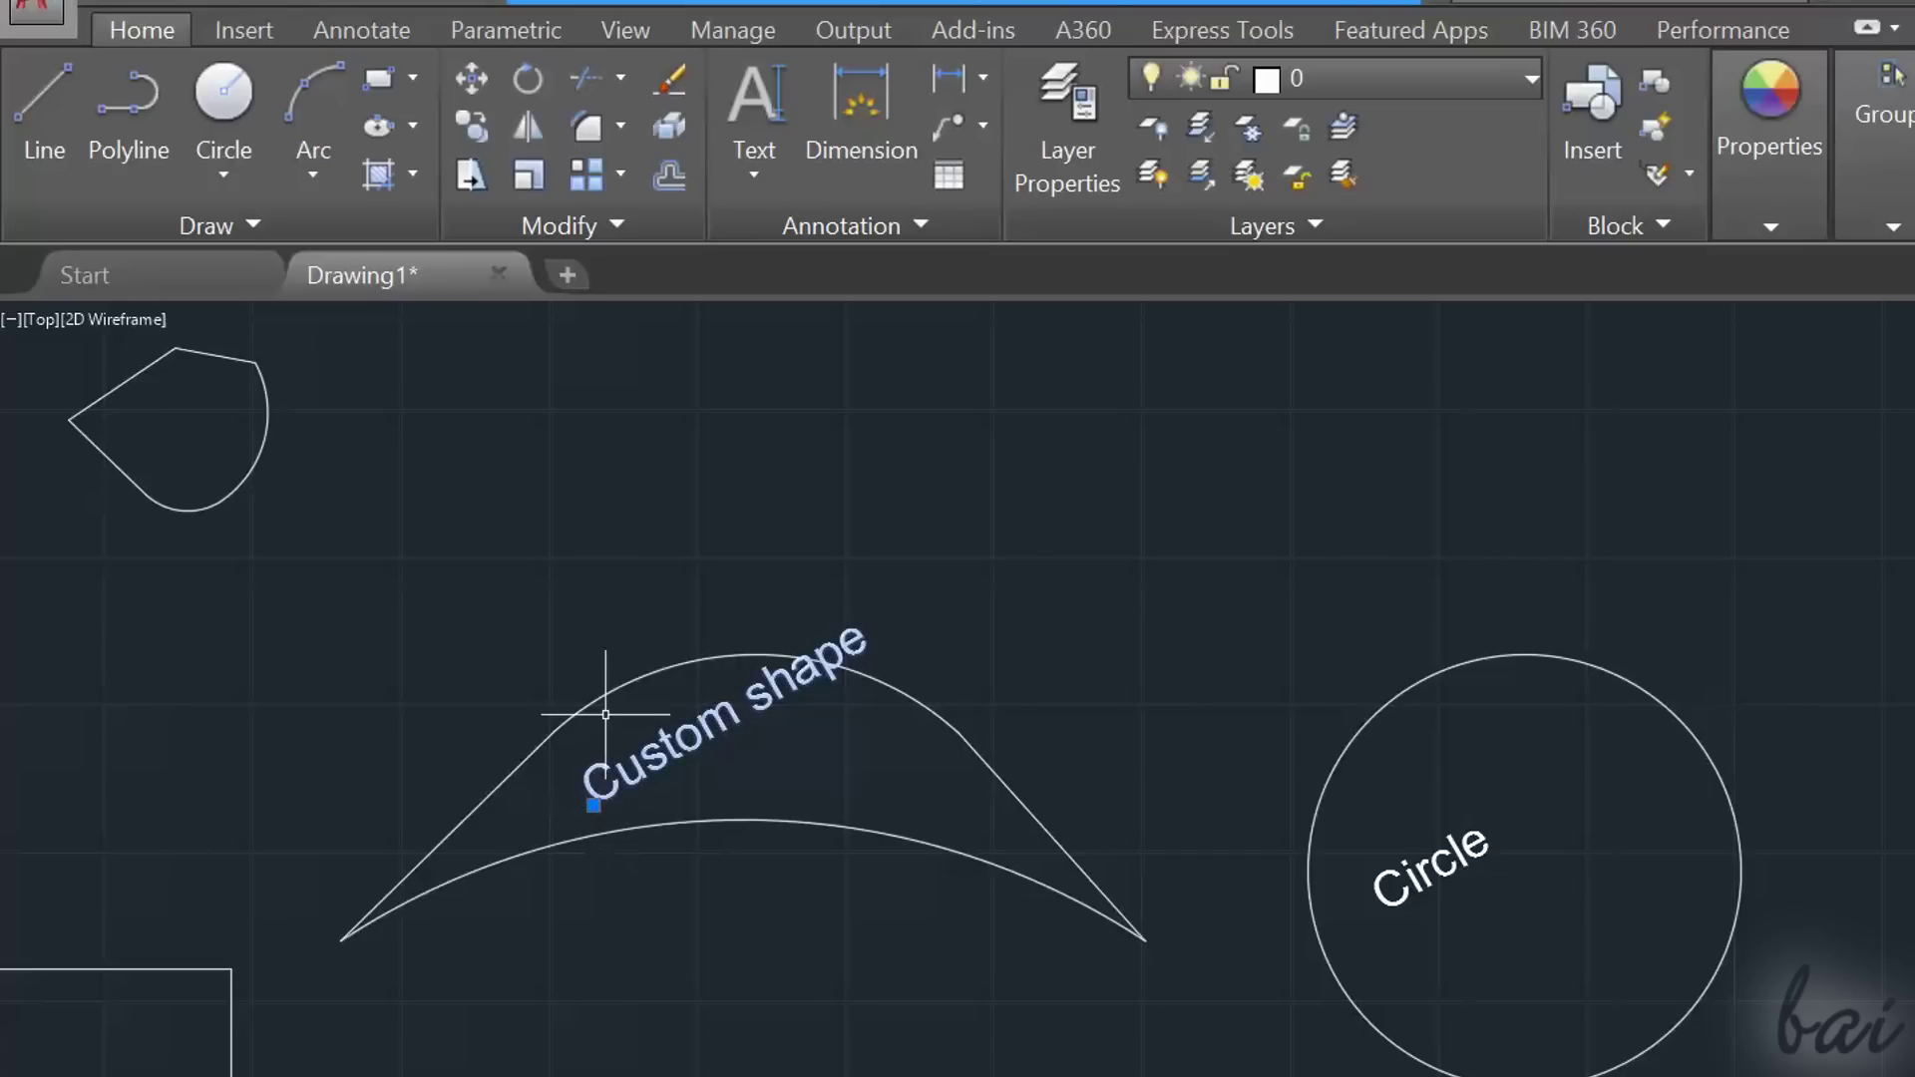
click(594, 805)
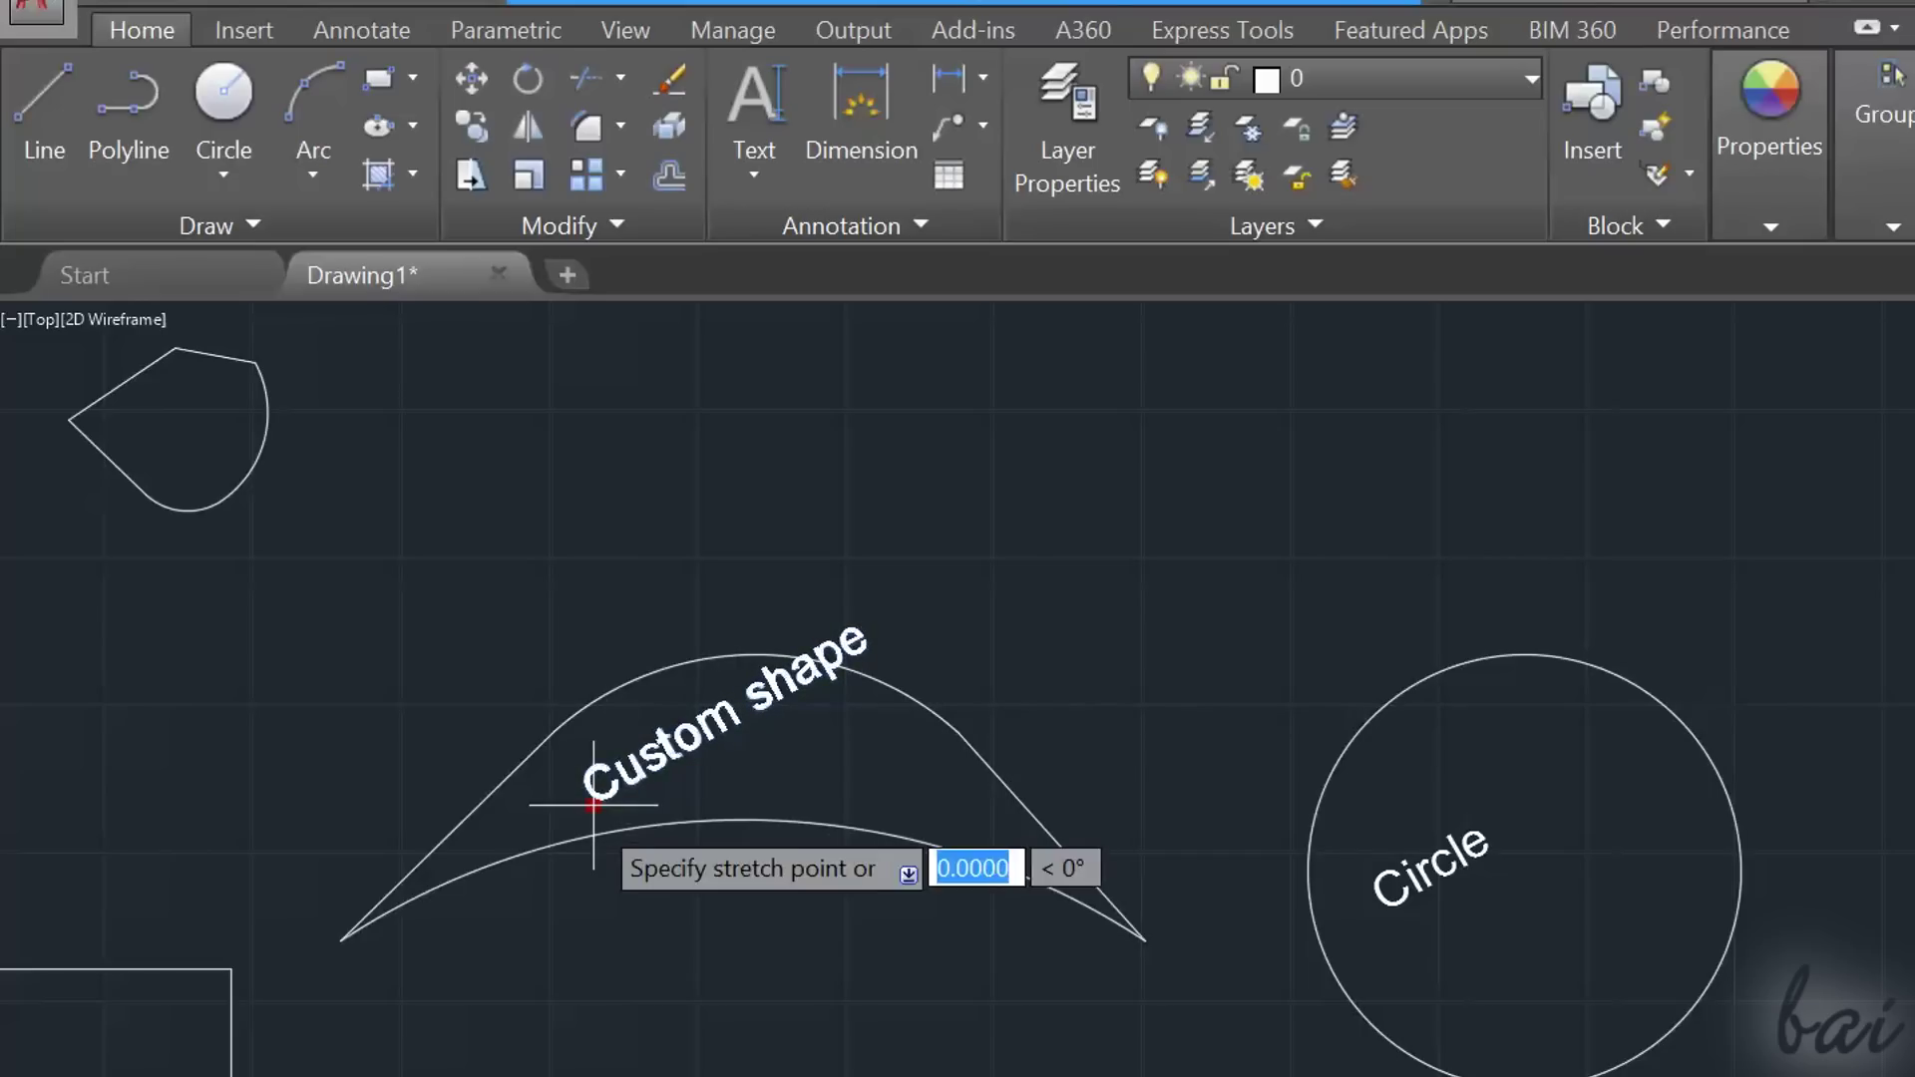
click(605, 857)
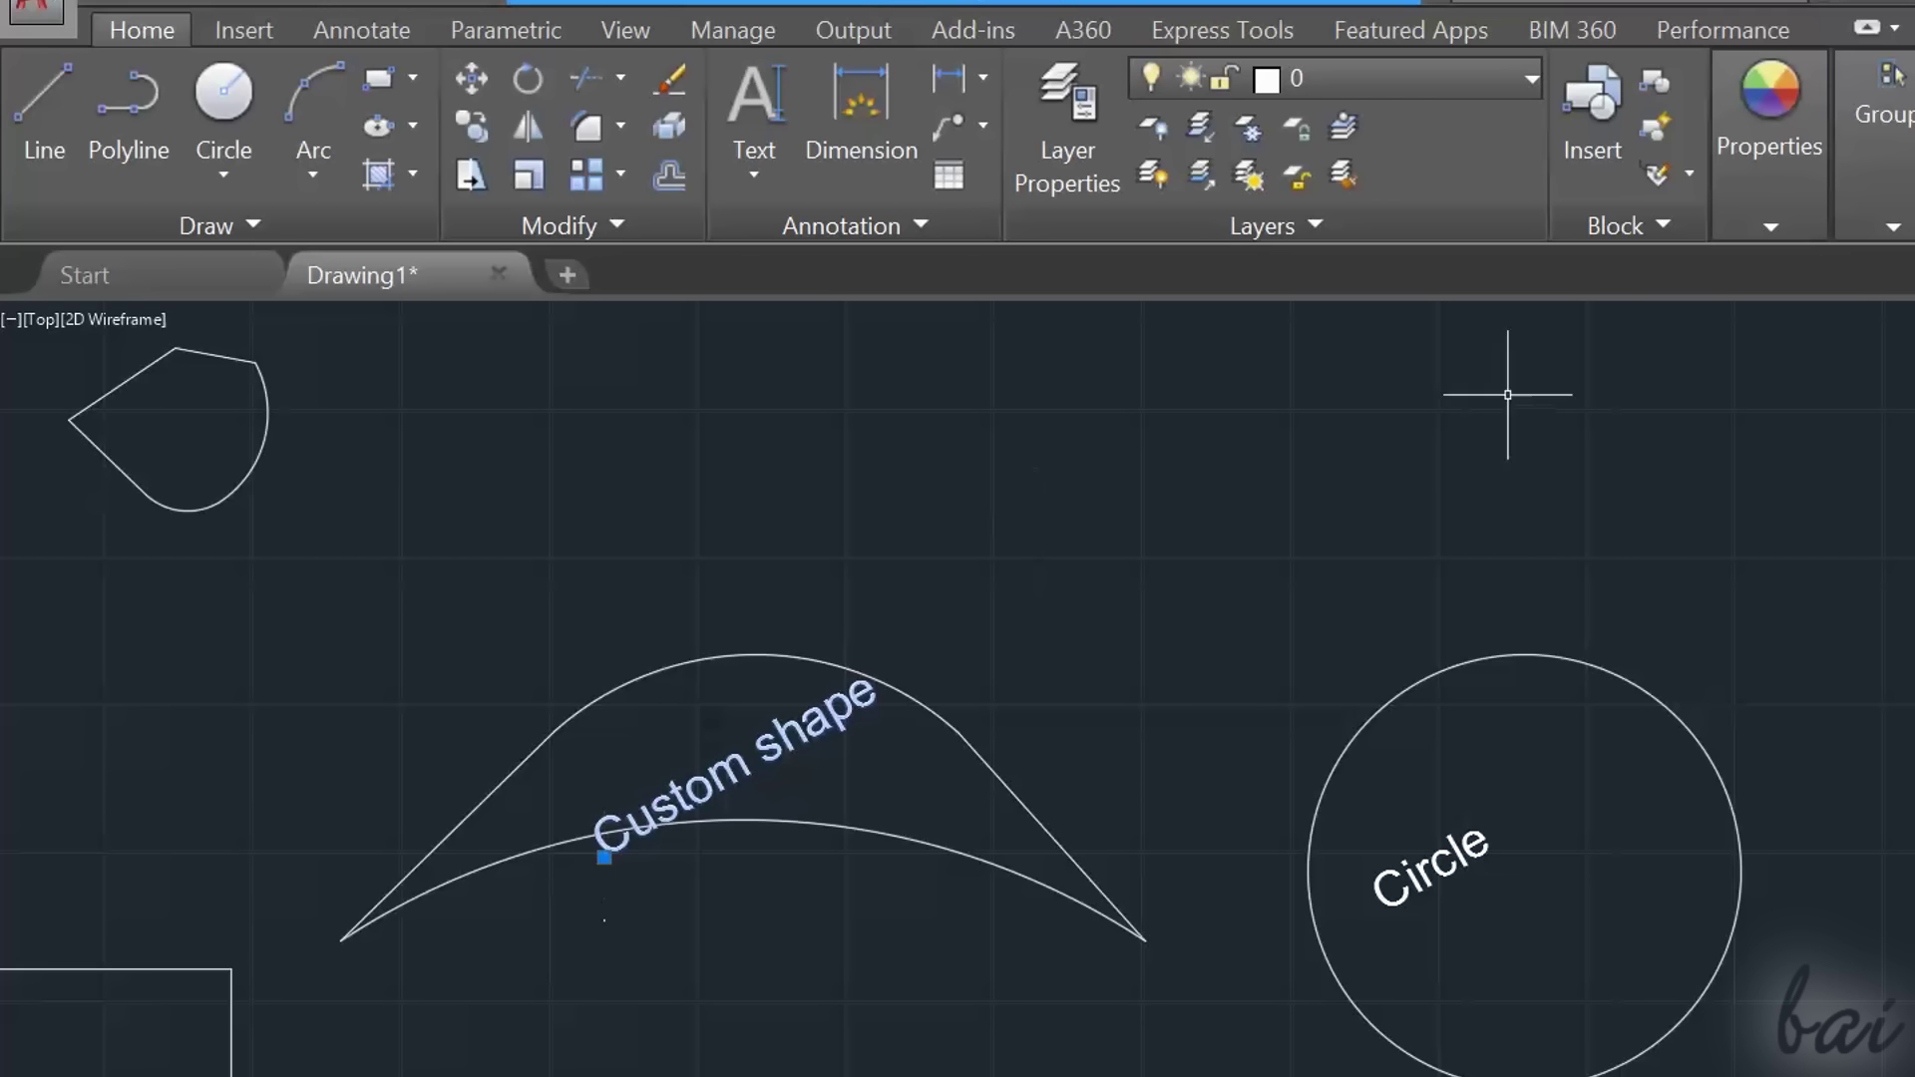
key(Escape)
click(1471, 836)
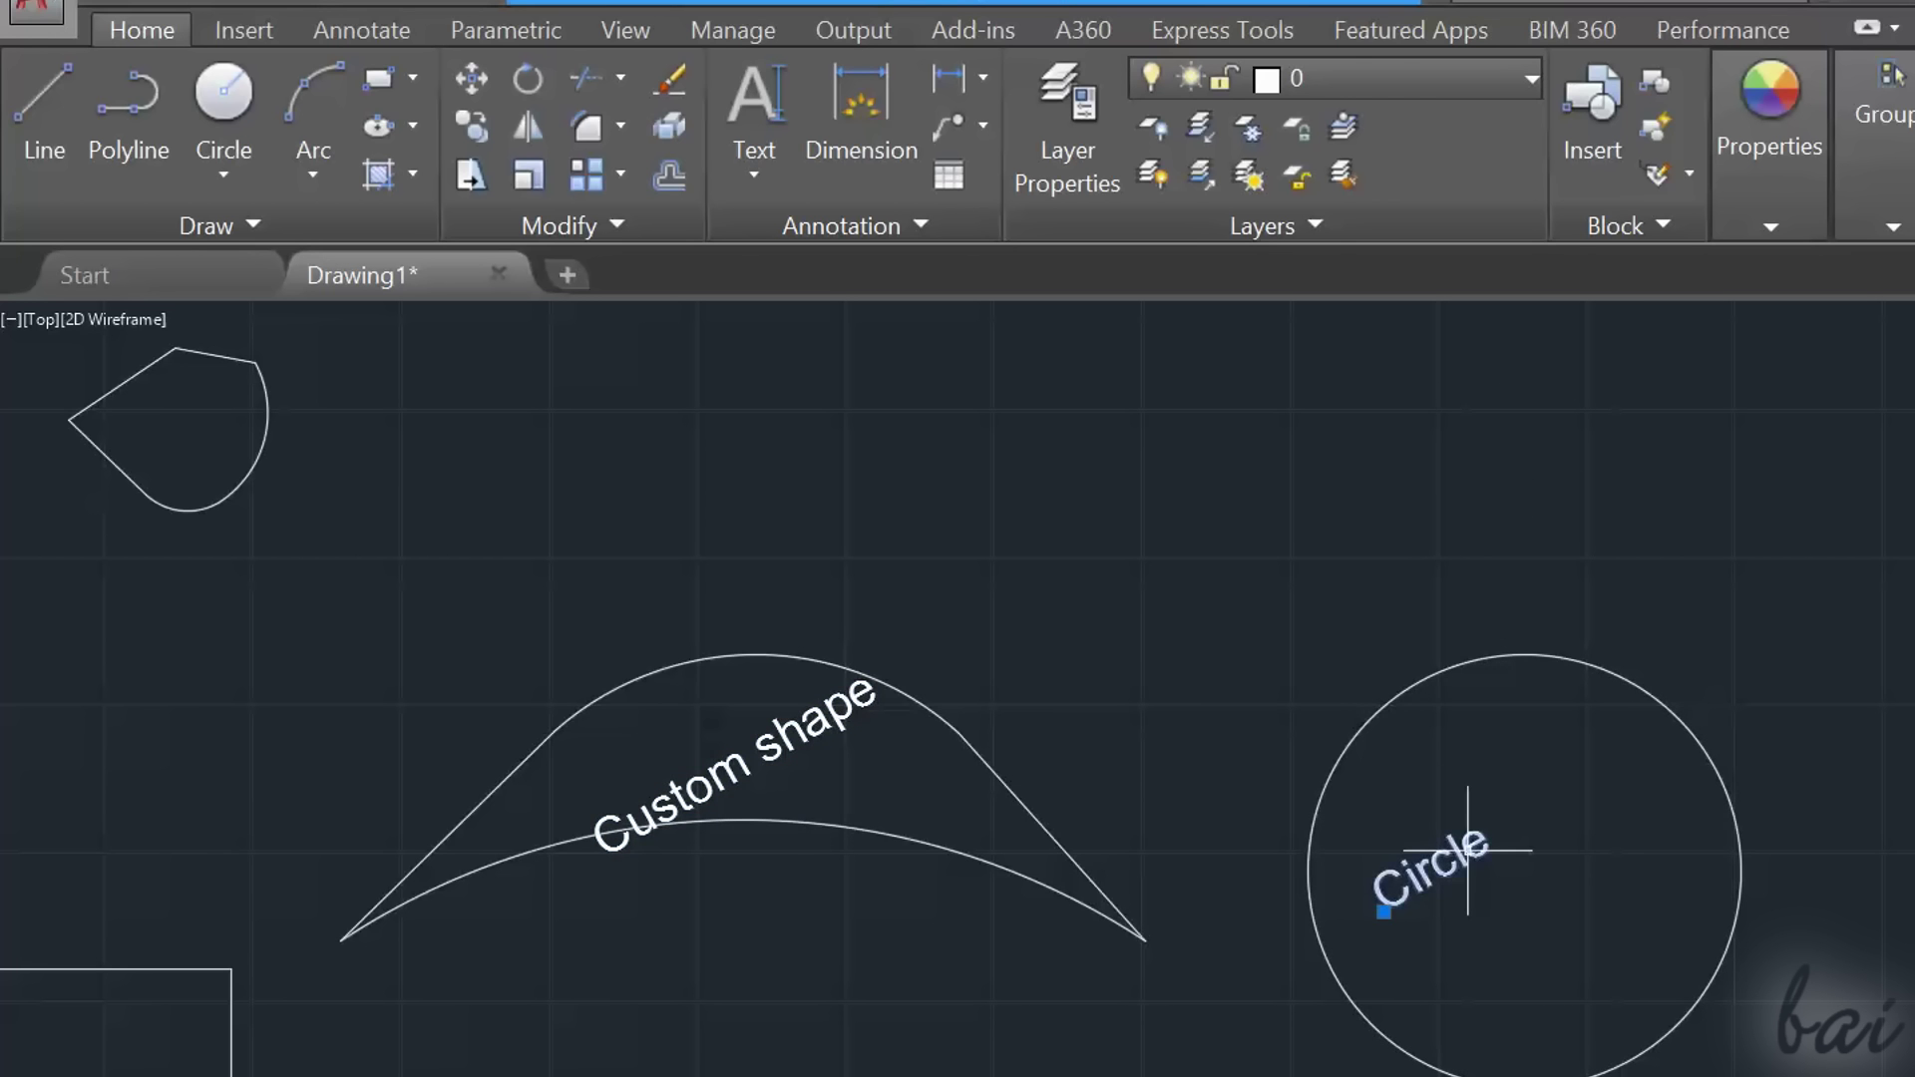